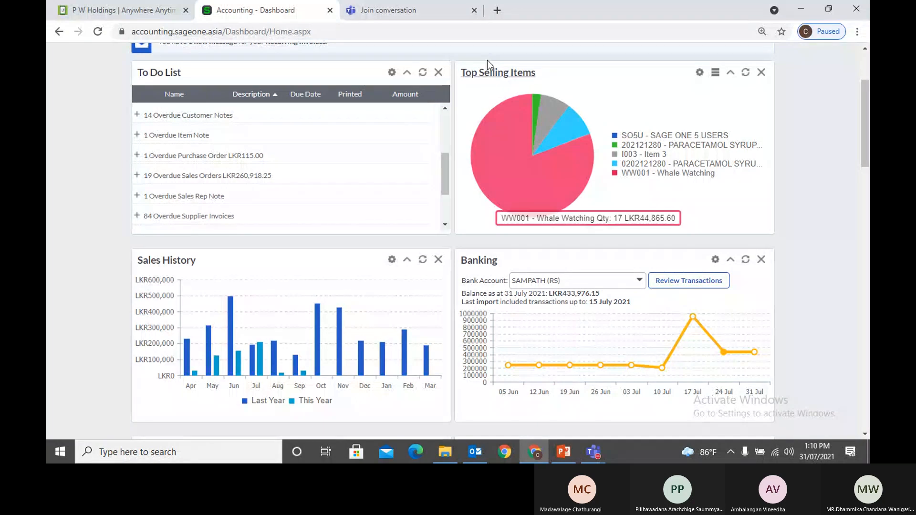
Close the extra Join conversation tab and scroll the dashboard back to the top
{"action": "left_click", "coordinate": [474, 10]}
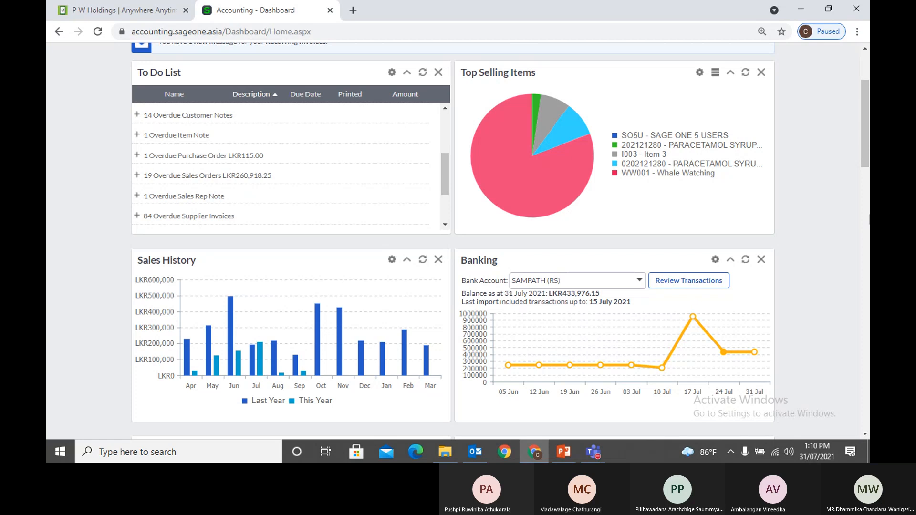
{"action": "scroll", "coordinate": [458, 239], "scroll_direction": "up", "scroll_amount": 3}
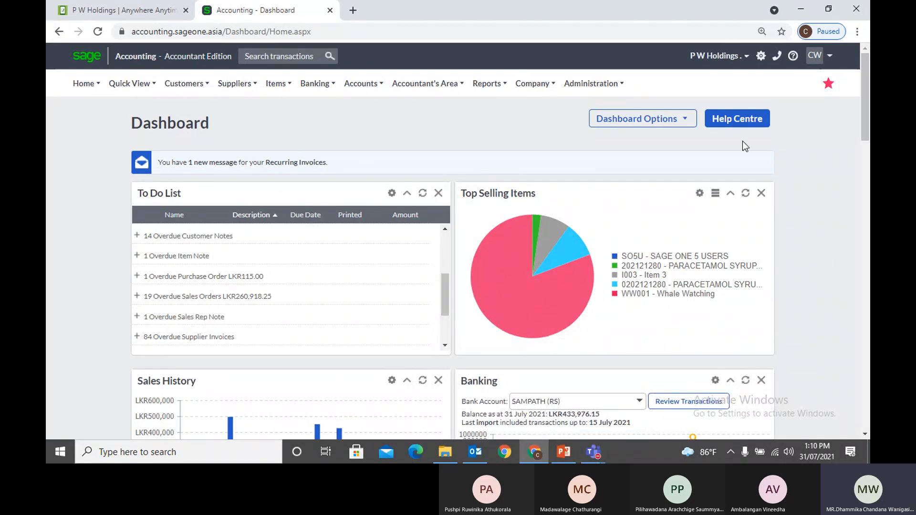
Open Change Company Settings and collapse the Company Details group
{"action": "mouse_move", "coordinate": [533, 84]}
{"action": "left_click", "coordinate": [540, 126]}
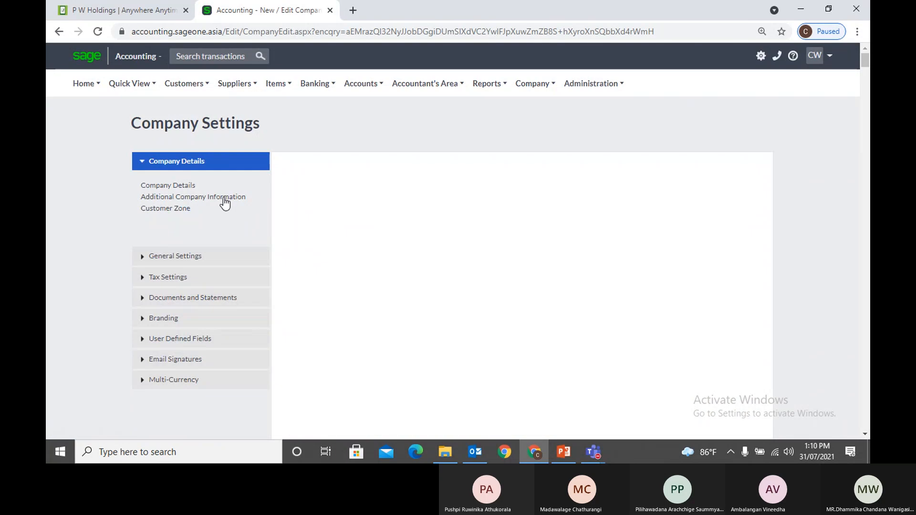
{"action": "left_click", "coordinate": [176, 164]}
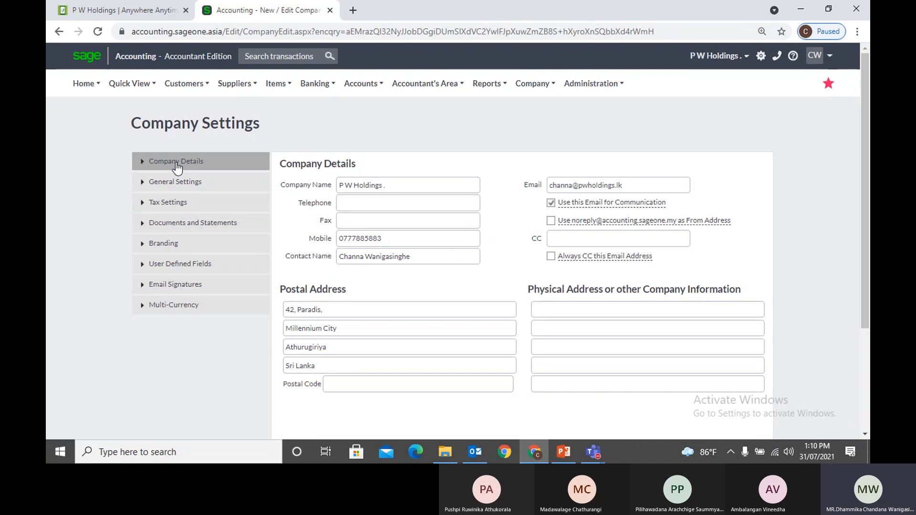
Browse the top menus, ending on Customers > Lists
{"action": "left_click", "coordinate": [185, 95]}
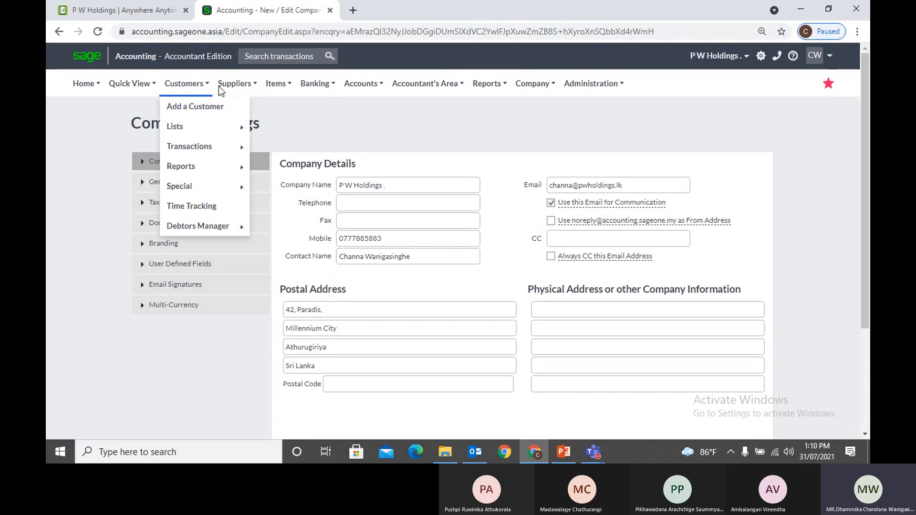
{"action": "mouse_move", "coordinate": [276, 84]}
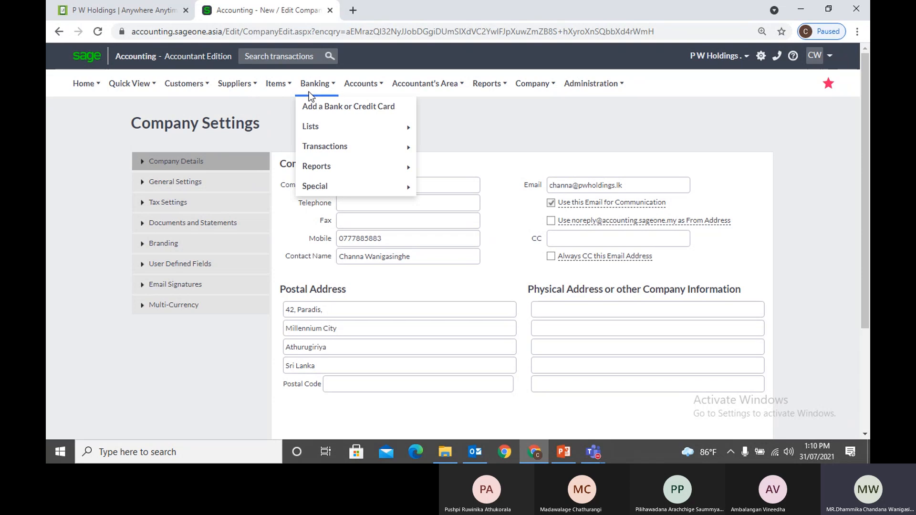
{"action": "mouse_move", "coordinate": [360, 93]}
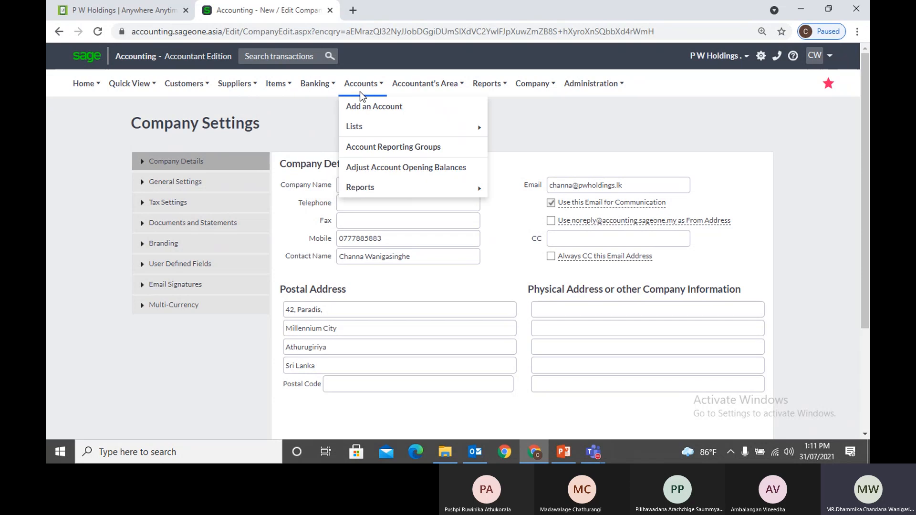
{"action": "mouse_move", "coordinate": [534, 88]}
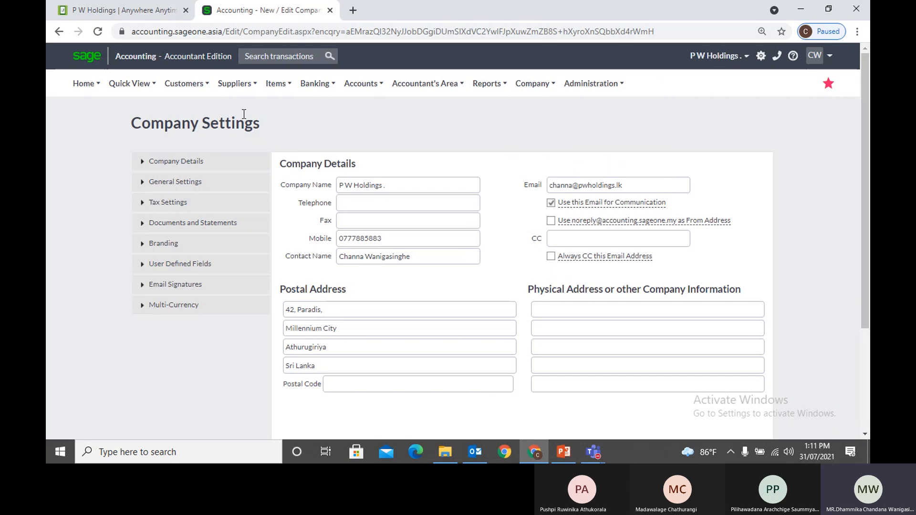
{"action": "mouse_move", "coordinate": [176, 90]}
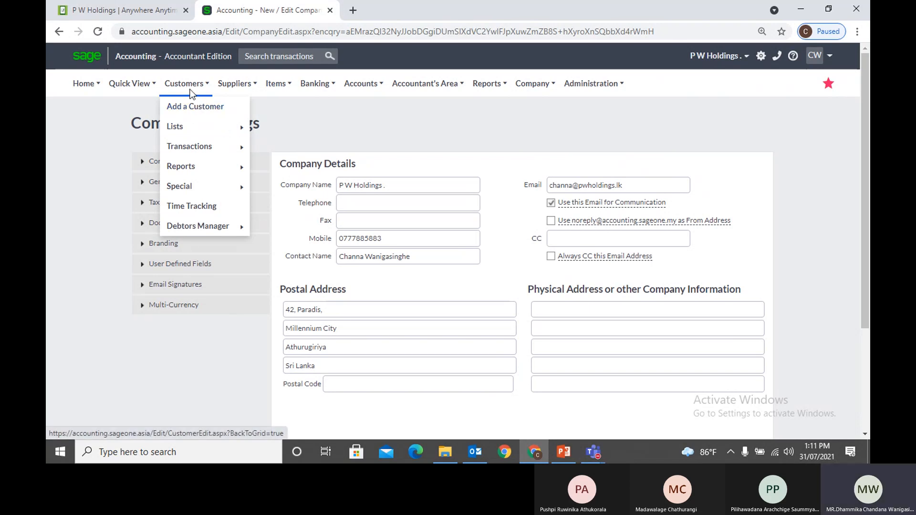
Open the List of Customers and start adding a new customer
{"action": "mouse_move", "coordinate": [194, 130]}
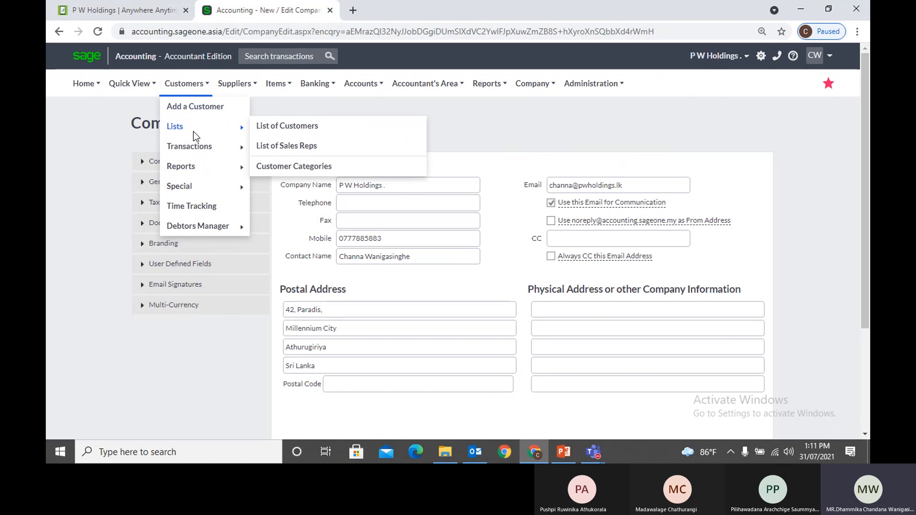
{"action": "left_click", "coordinate": [277, 127]}
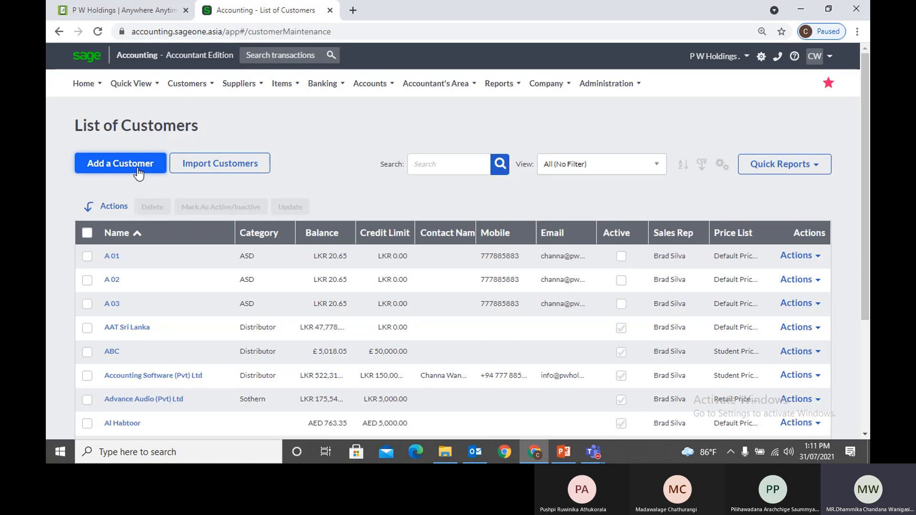
{"action": "left_click", "coordinate": [138, 172]}
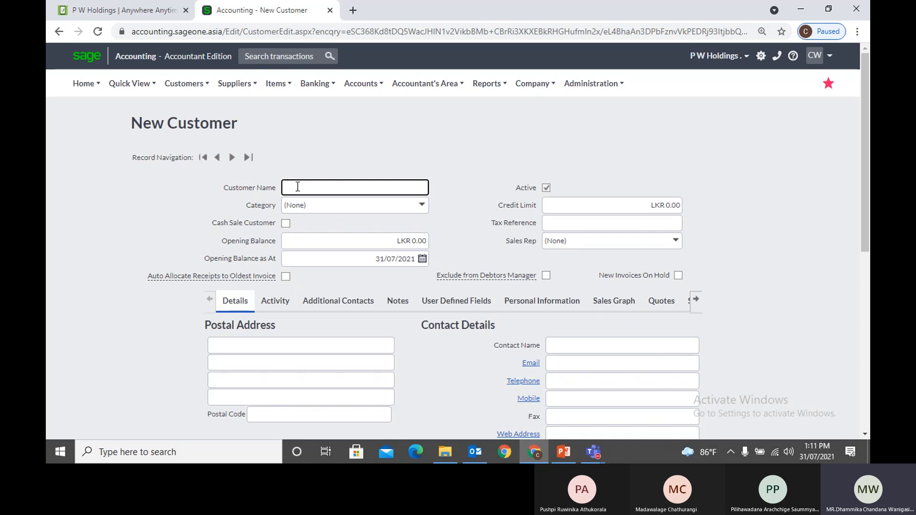
Name the customer KIU and leave its Category as (None)
{"action": "type", "text": "KIU"}
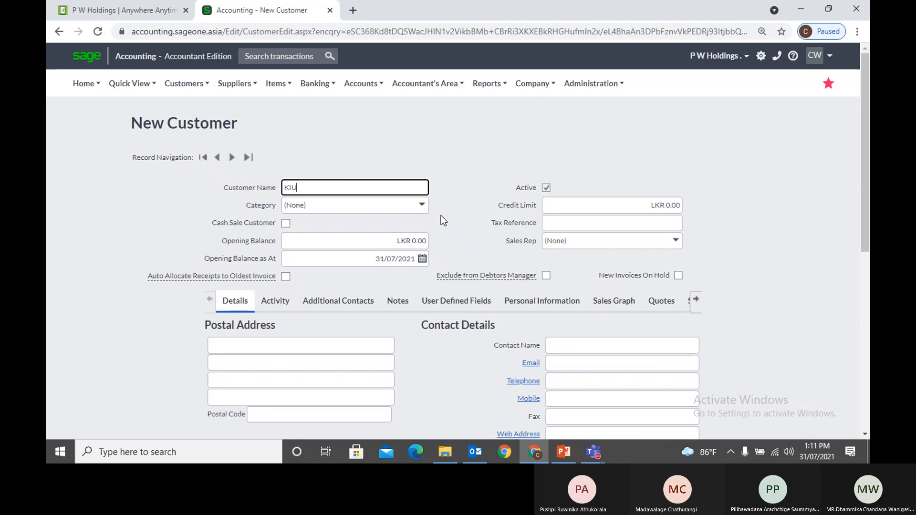
{"action": "left_click", "coordinate": [419, 206]}
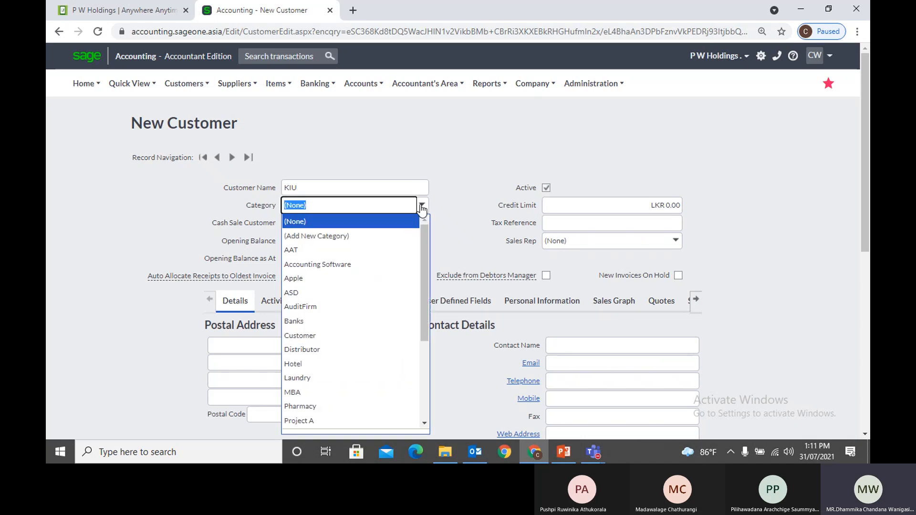
{"action": "left_click", "coordinate": [453, 208]}
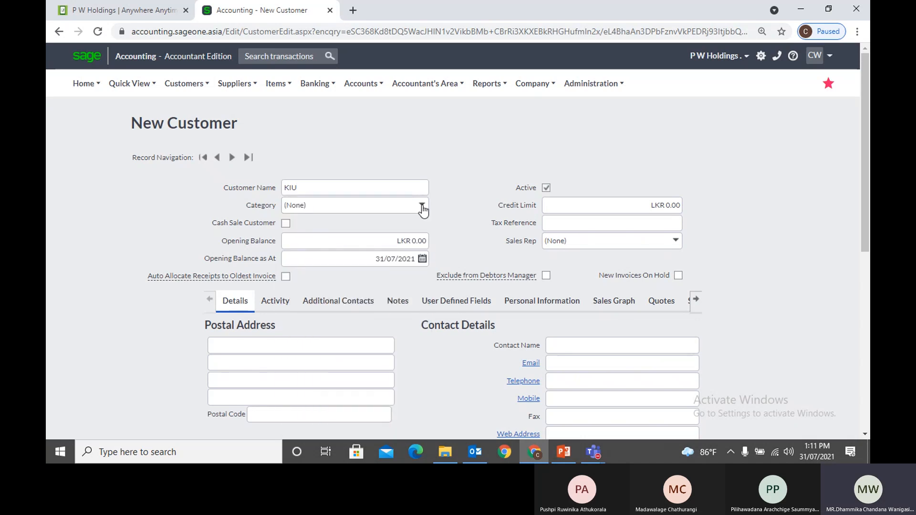
{"action": "left_click", "coordinate": [422, 205]}
{"action": "left_click", "coordinate": [464, 202]}
Duplicate the tab and open the Customers > Reports > Sales by Customer settings
{"action": "right_click", "coordinate": [268, 16]}
{"action": "left_click", "coordinate": [299, 103]}
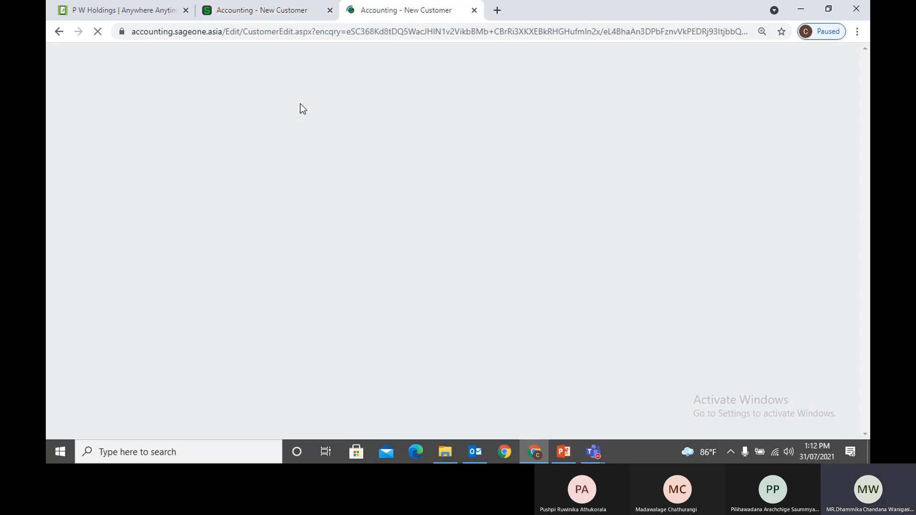
{"action": "left_click", "coordinate": [182, 84]}
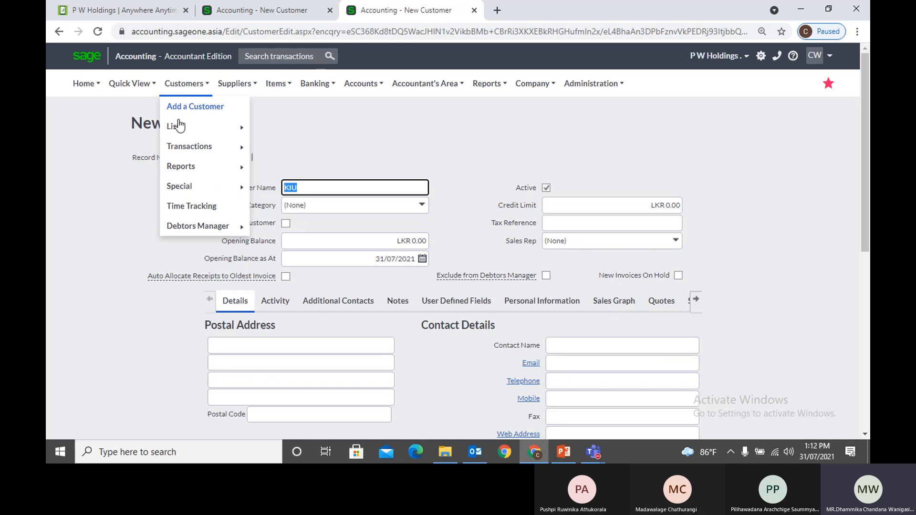
{"action": "mouse_move", "coordinate": [181, 171]}
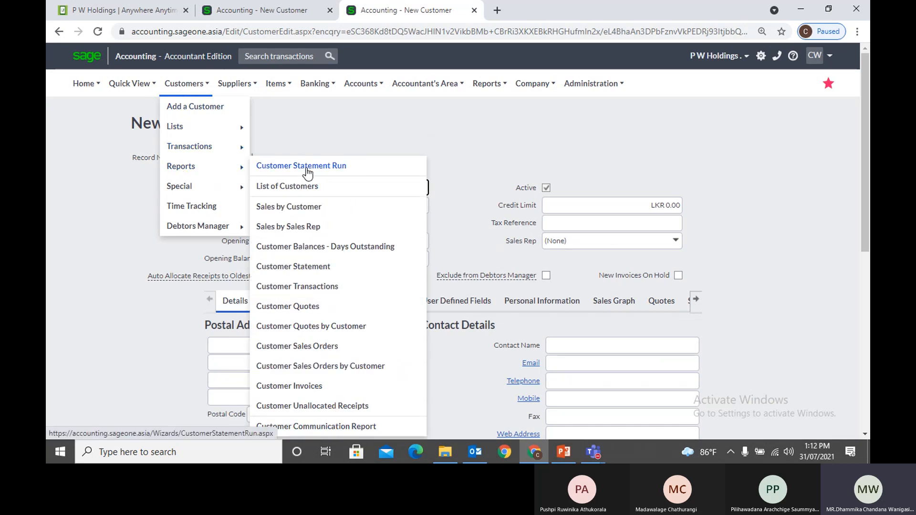
{"action": "left_click", "coordinate": [311, 207]}
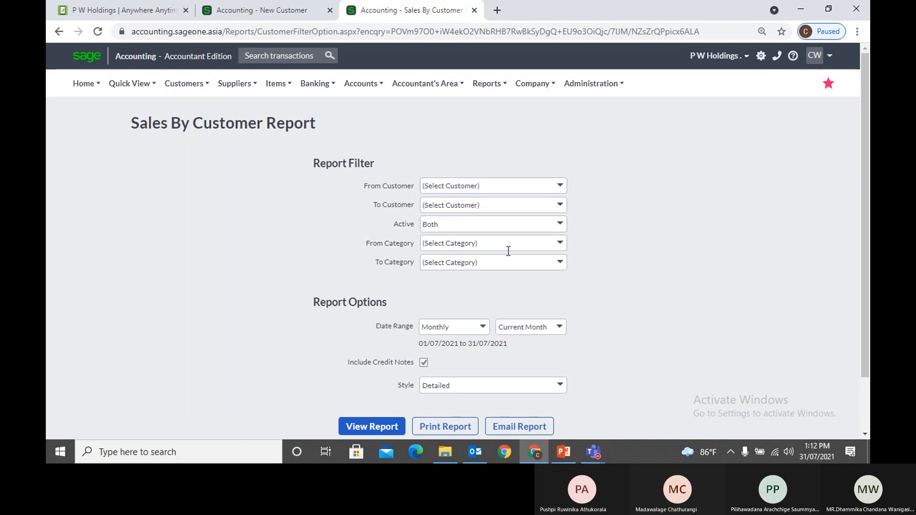
Set the report's From Category to Distributor and return to the KIU customer tab
{"action": "left_click", "coordinate": [561, 245]}
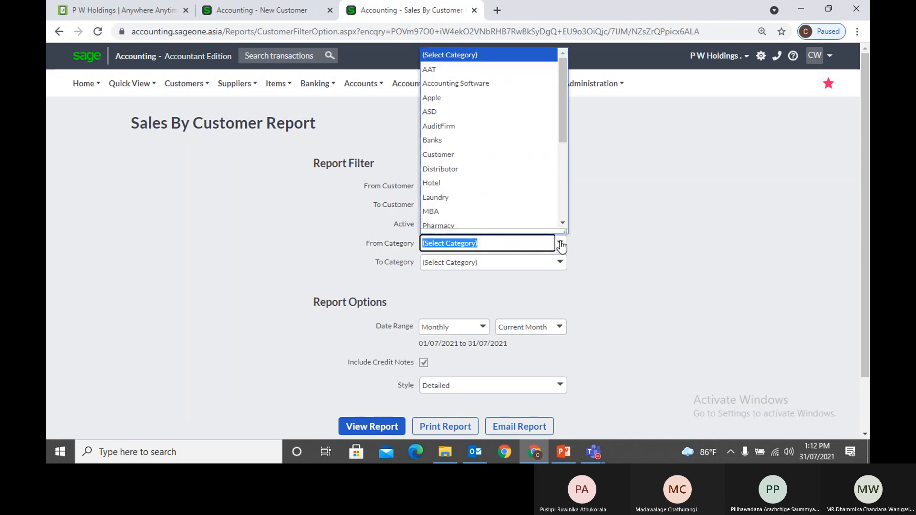
{"action": "left_click", "coordinate": [552, 168]}
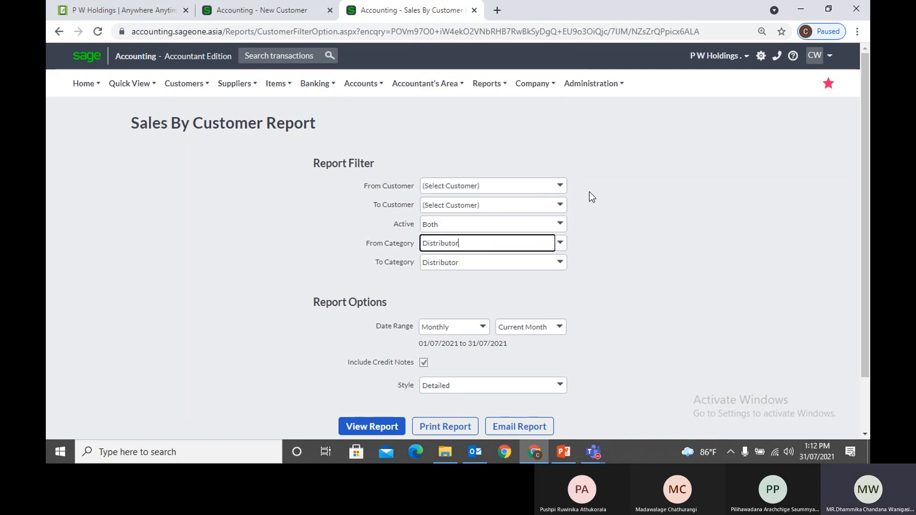
{"action": "left_click", "coordinate": [642, 231]}
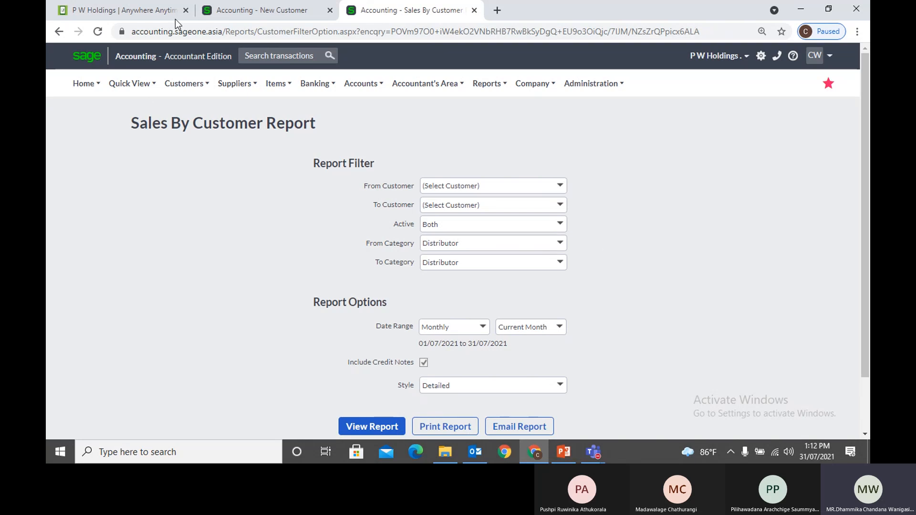
{"action": "left_click", "coordinate": [258, 13]}
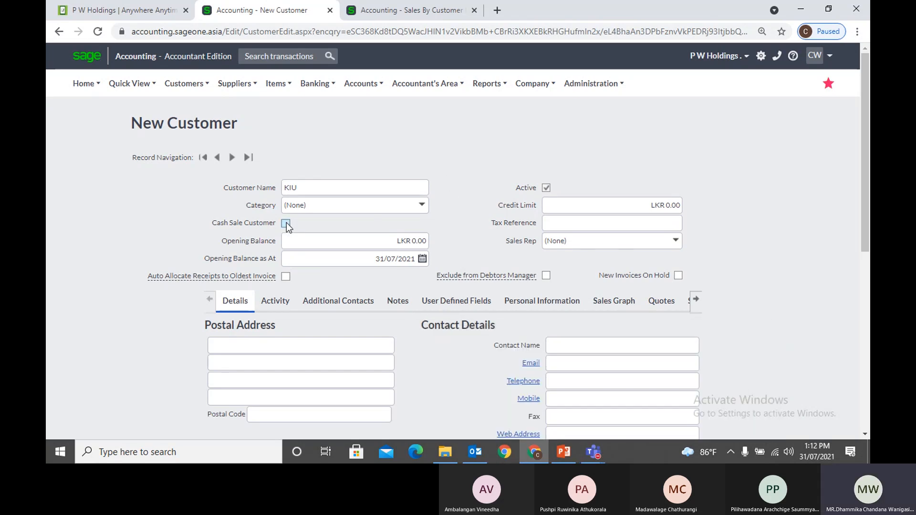
Toggle KIU to a cash sale customer and back to a regular account customer
{"action": "scroll", "coordinate": [328, 227], "scroll_direction": "down", "scroll_amount": 4}
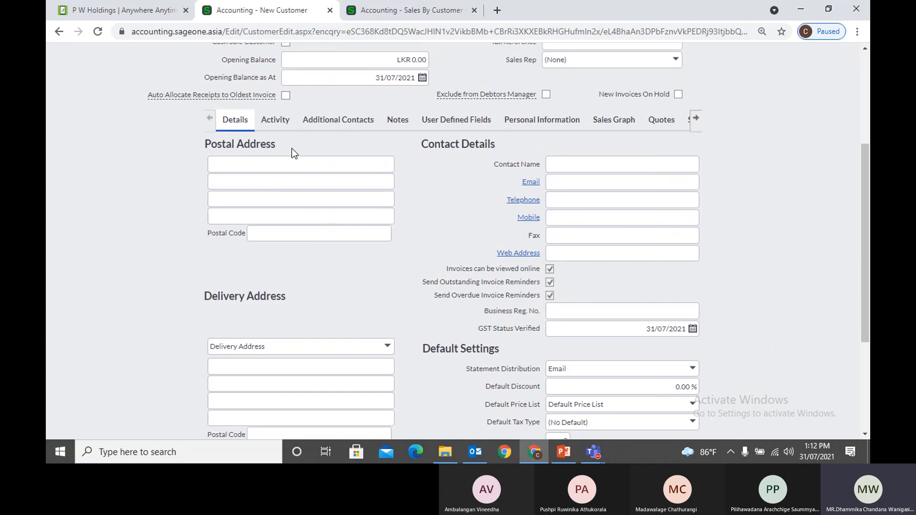
{"action": "scroll", "coordinate": [294, 152], "scroll_direction": "up", "scroll_amount": 1}
{"action": "left_click", "coordinate": [286, 102]}
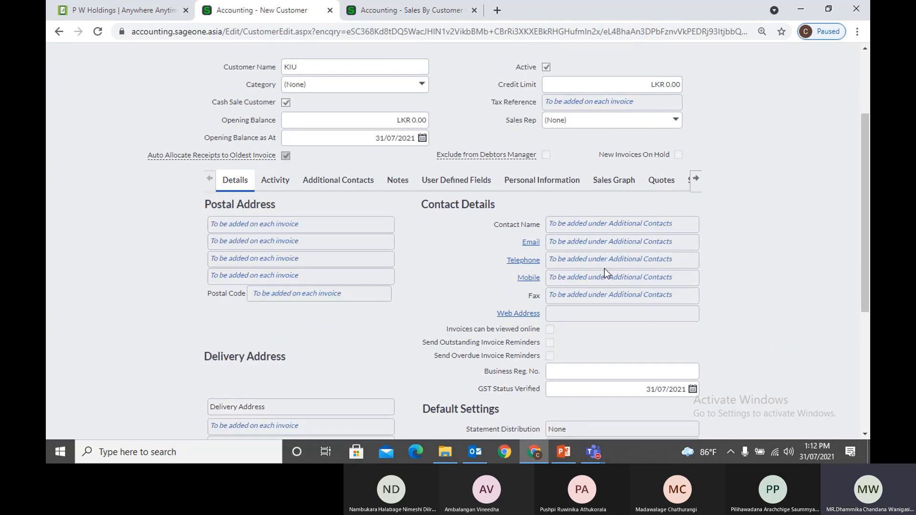
{"action": "left_click", "coordinate": [290, 104]}
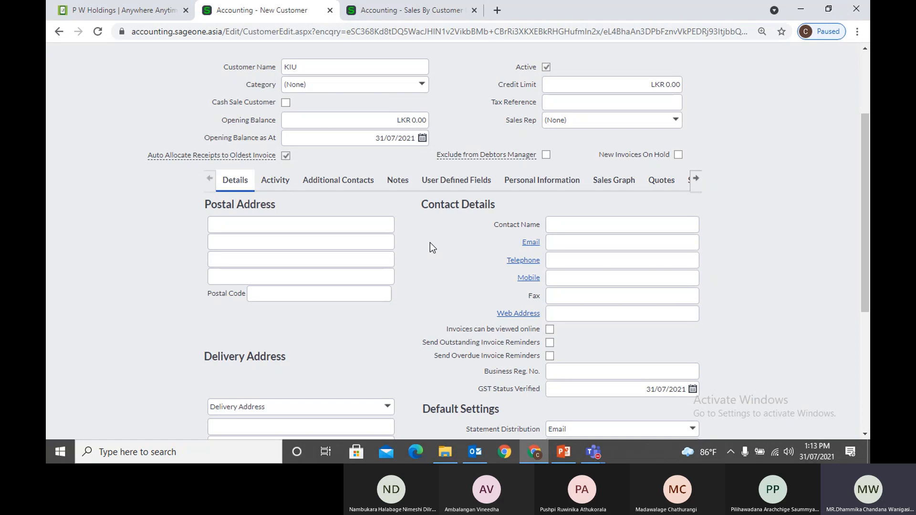
Confirm KIU's opening balance as LKR 0.00
{"action": "scroll", "coordinate": [430, 243], "scroll_direction": "up", "scroll_amount": 1}
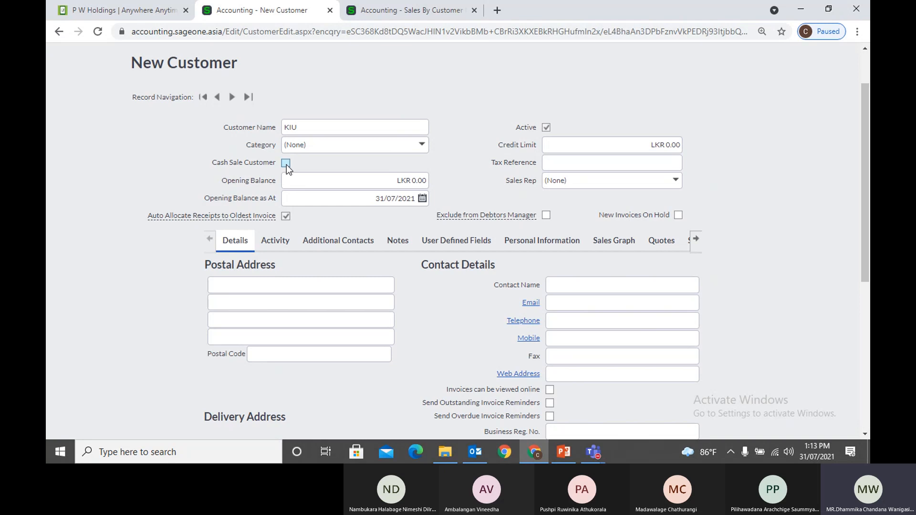
{"action": "scroll", "coordinate": [433, 308], "scroll_direction": "down", "scroll_amount": 1}
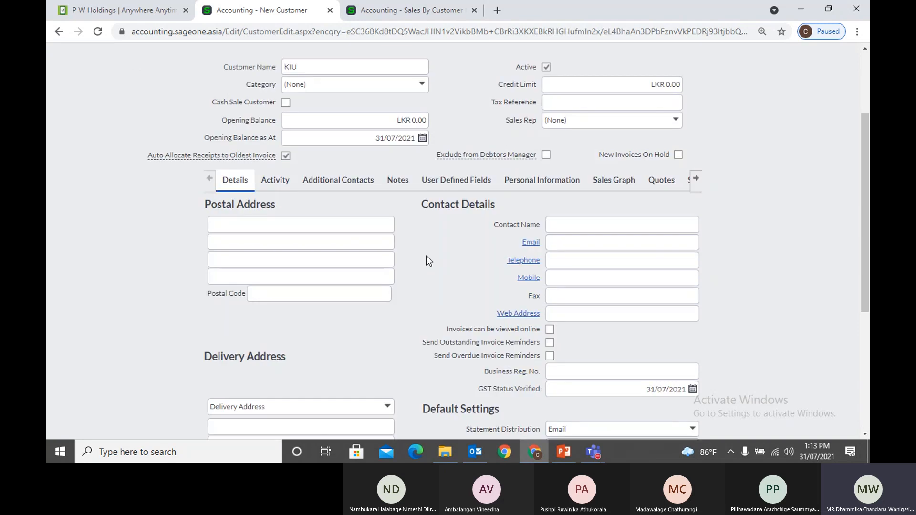
{"action": "scroll", "coordinate": [425, 256], "scroll_direction": "down", "scroll_amount": 1}
{"action": "scroll", "coordinate": [427, 260], "scroll_direction": "up", "scroll_amount": 2}
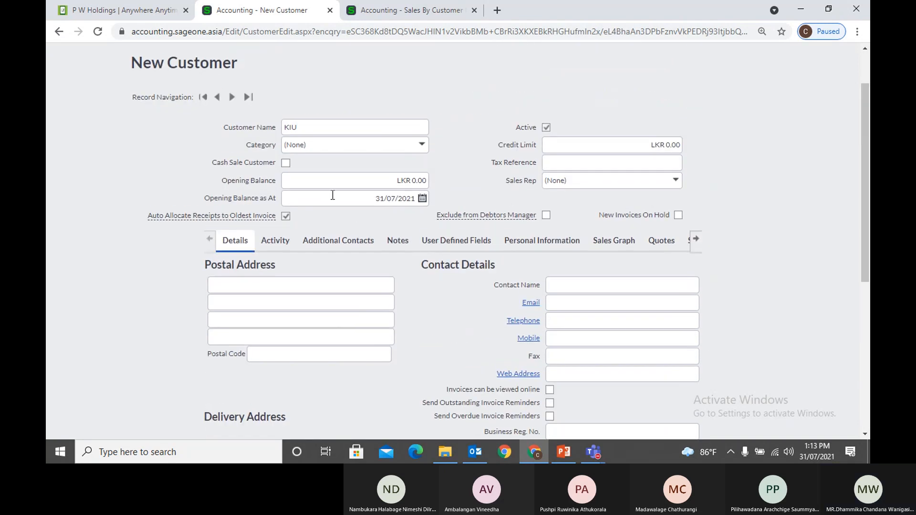
{"action": "left_click", "coordinate": [311, 181]}
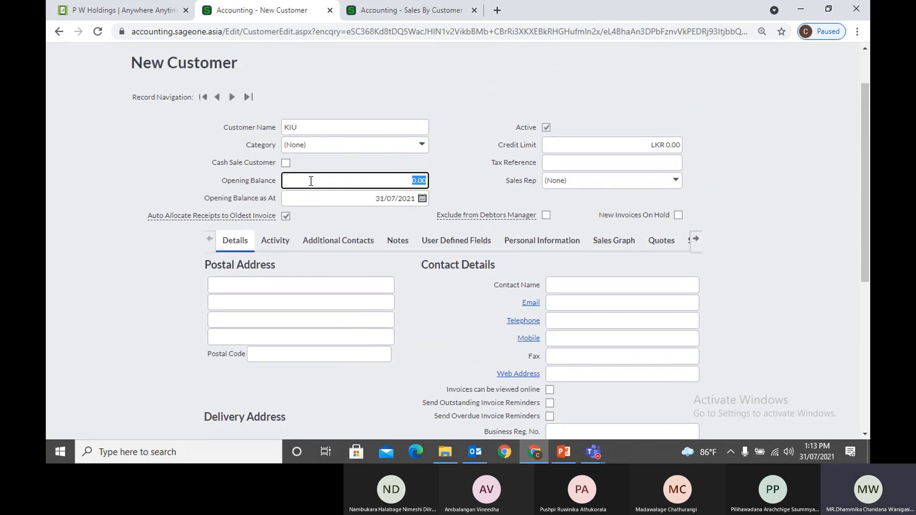
{"action": "left_click", "coordinate": [461, 164]}
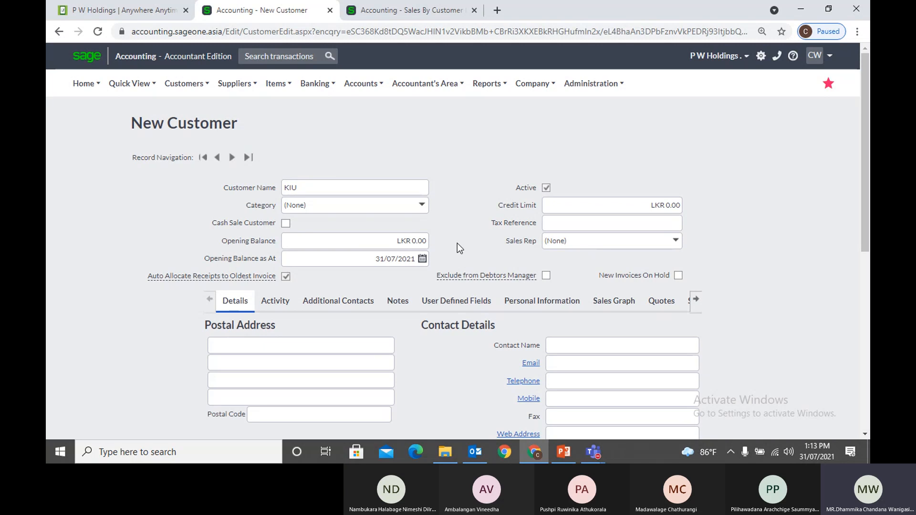
{"action": "left_click", "coordinate": [418, 239]}
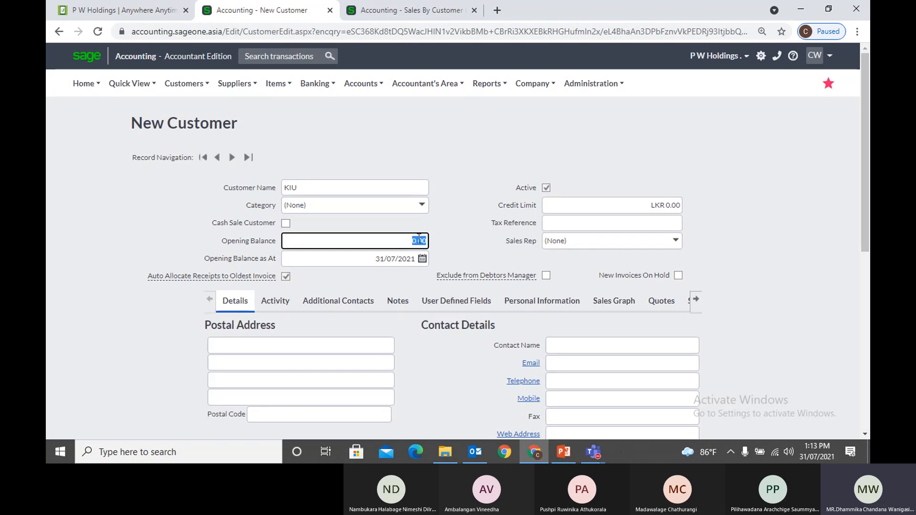
{"action": "left_click", "coordinate": [473, 239]}
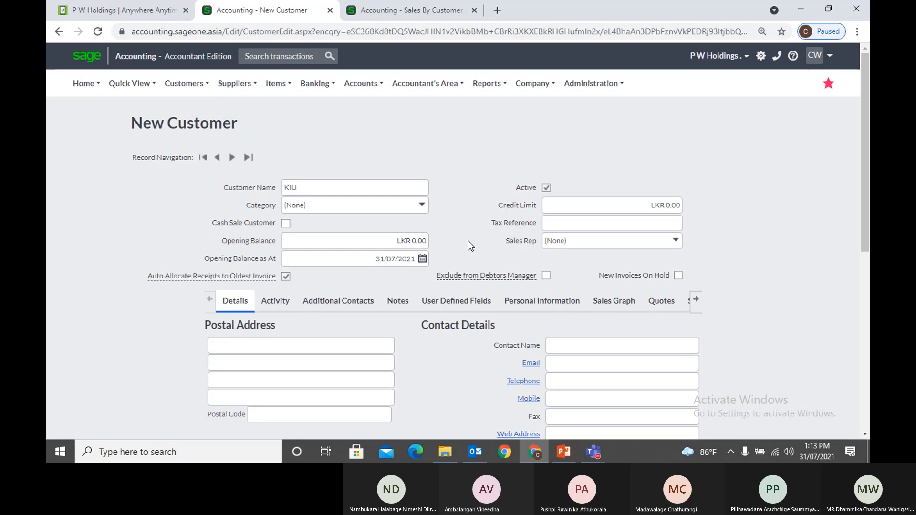
Date KIU's opening balance 31 March 2021 using the calendar
{"action": "left_click", "coordinate": [423, 261]}
{"action": "left_click", "coordinate": [288, 277]}
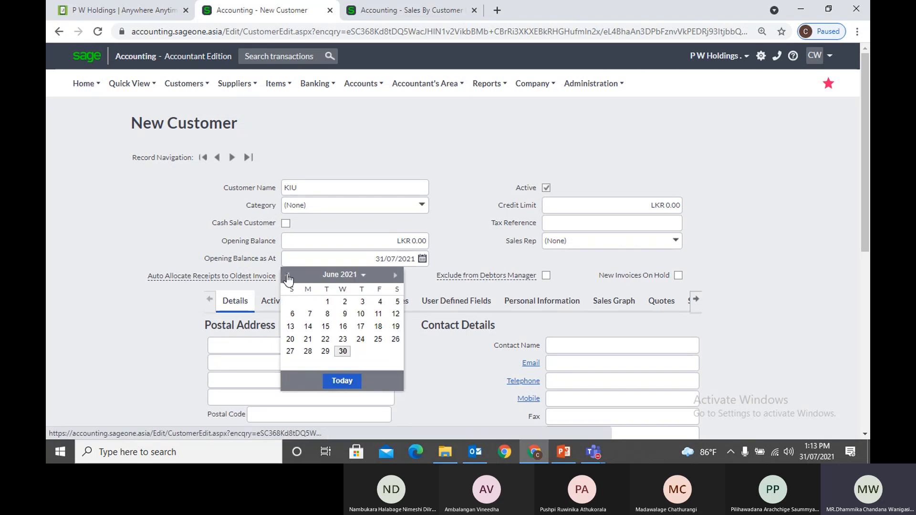
{"action": "left_click", "coordinate": [288, 276]}
{"action": "left_click", "coordinate": [288, 276]}
{"action": "left_click", "coordinate": [288, 277]}
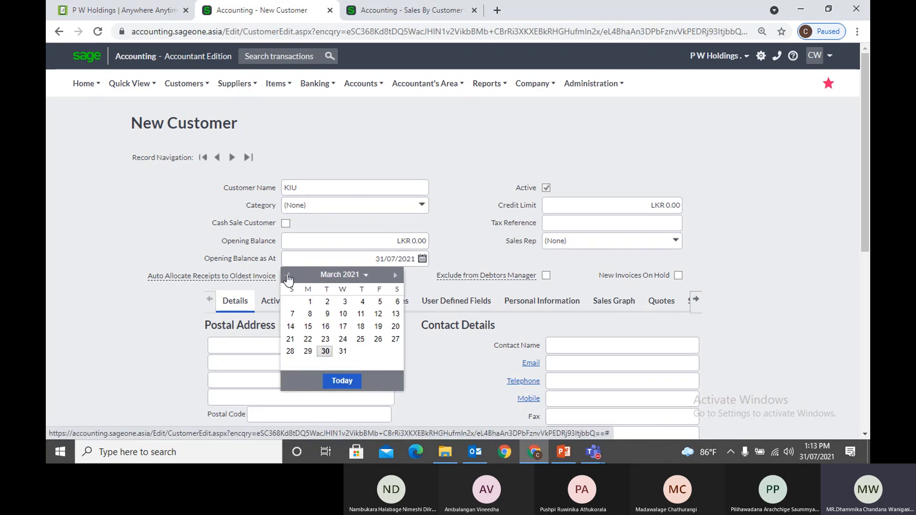
{"action": "left_click", "coordinate": [343, 351]}
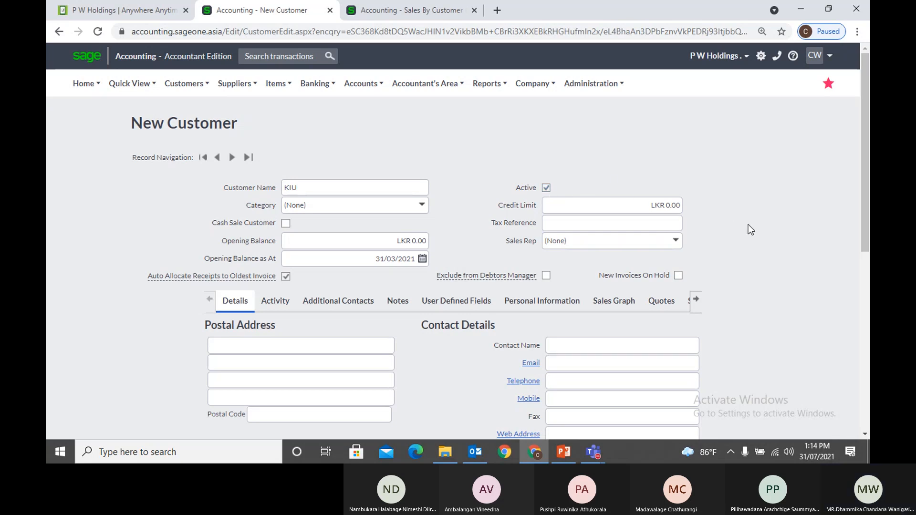
Set KIU's credit limit to LKR 100,000.00
{"action": "scroll", "coordinate": [748, 224], "scroll_direction": "down", "scroll_amount": 1}
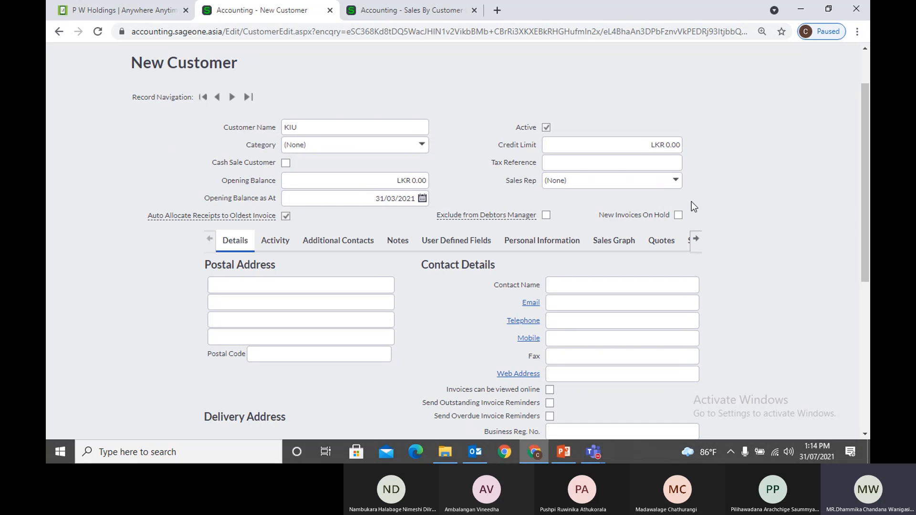
{"action": "left_click", "coordinate": [645, 143]}
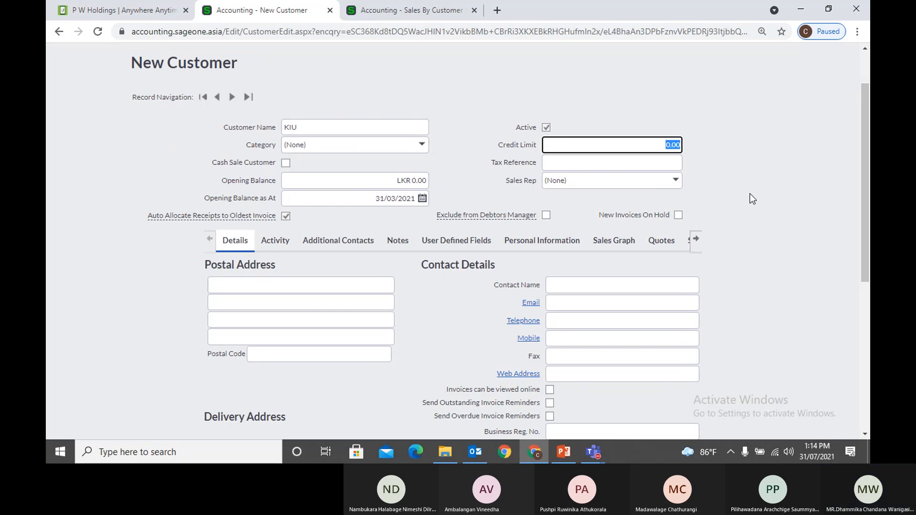
{"action": "key", "text": "BackSpace"}
{"action": "type", "text": "100000"}
{"action": "left_click", "coordinate": [764, 194]}
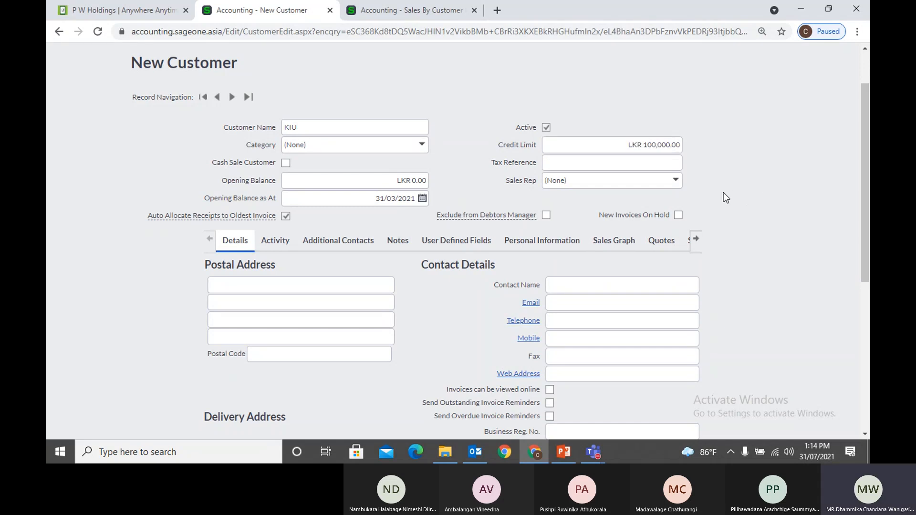
{"action": "scroll", "coordinate": [723, 193], "scroll_direction": "up", "scroll_amount": 2}
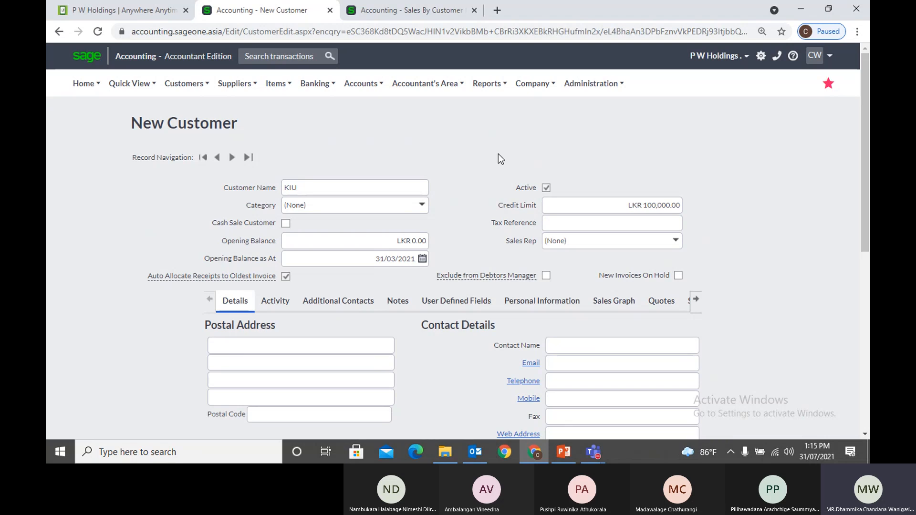
Open Accounting Software (Pvt) Ltd's customer record and check its credit limit unchanged
{"action": "left_click", "coordinate": [387, 6]}
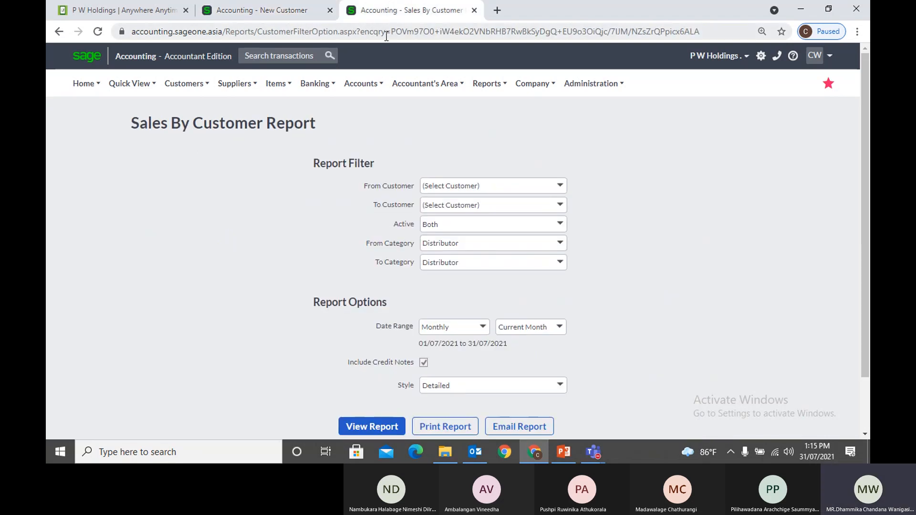
{"action": "mouse_move", "coordinate": [199, 82]}
{"action": "mouse_move", "coordinate": [221, 127]}
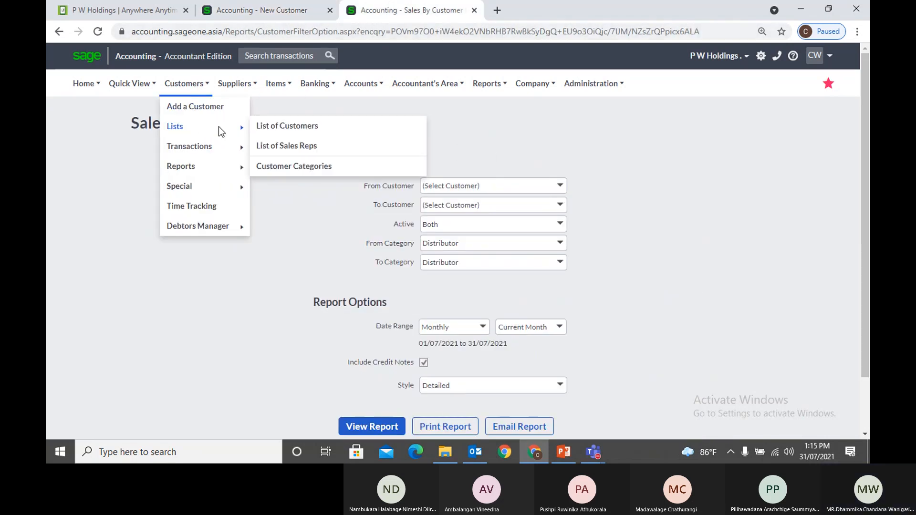
{"action": "left_click", "coordinate": [285, 127]}
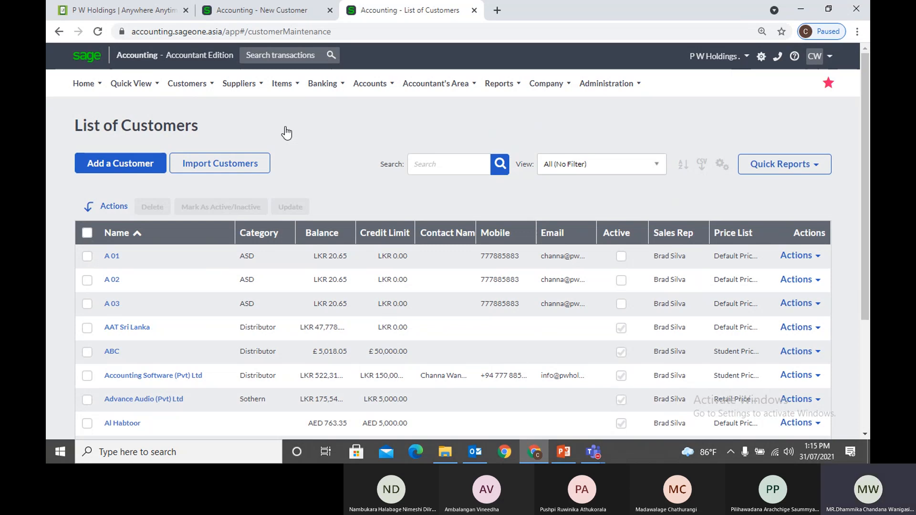
{"action": "left_click", "coordinate": [175, 378]}
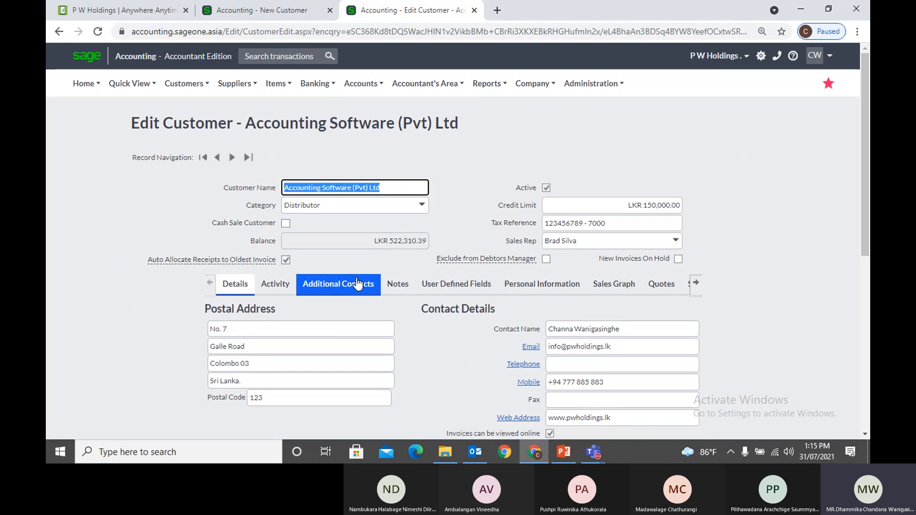
{"action": "left_click", "coordinate": [666, 205]}
{"action": "left_click", "coordinate": [764, 206]}
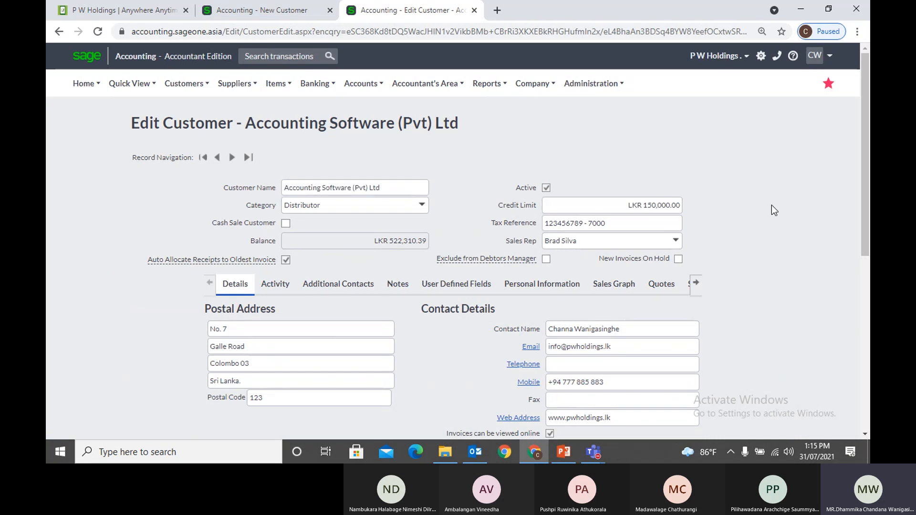
Start a new invoice from Customers > Transactions > Customer Tax Invoices
{"action": "mouse_move", "coordinate": [186, 88]}
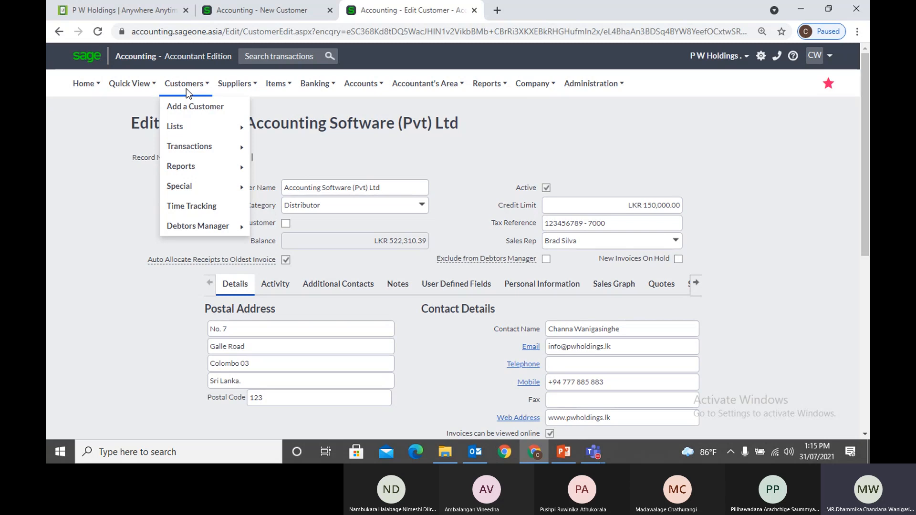
{"action": "mouse_move", "coordinate": [191, 146]}
{"action": "left_click", "coordinate": [303, 187]}
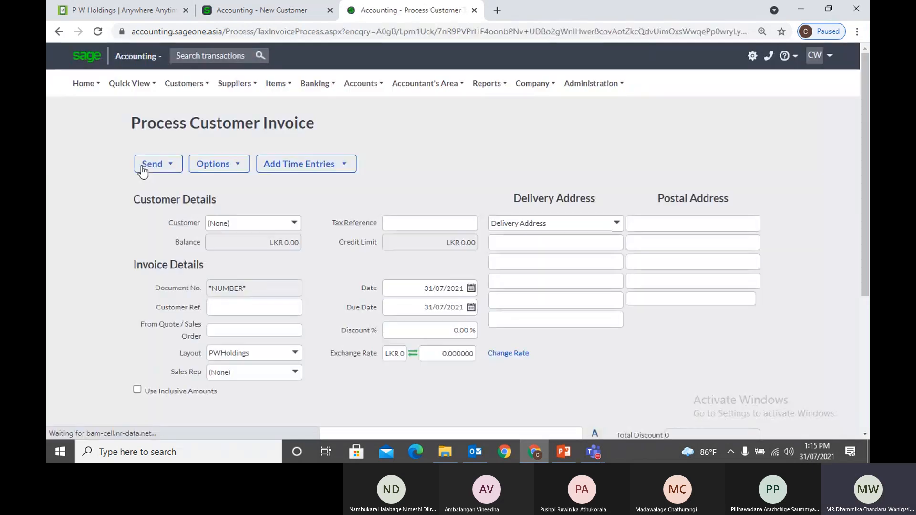
Invoice Accounting Software (Pvt) Ltd, declining outstanding orders, with item 3BR on line one
{"action": "type", "text": "a"}
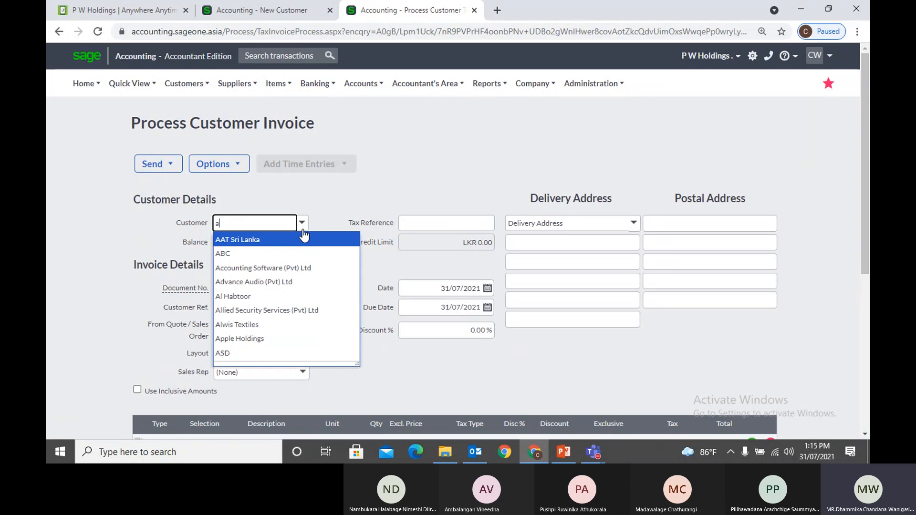
{"action": "left_click", "coordinate": [304, 265]}
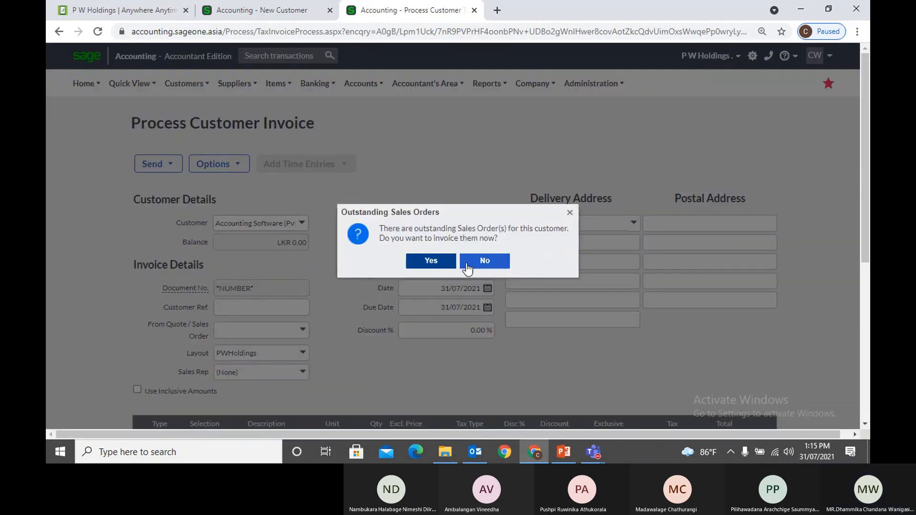
{"action": "left_click", "coordinate": [466, 262]}
{"action": "scroll", "coordinate": [370, 318], "scroll_direction": "down", "scroll_amount": 4}
{"action": "left_click", "coordinate": [214, 262]}
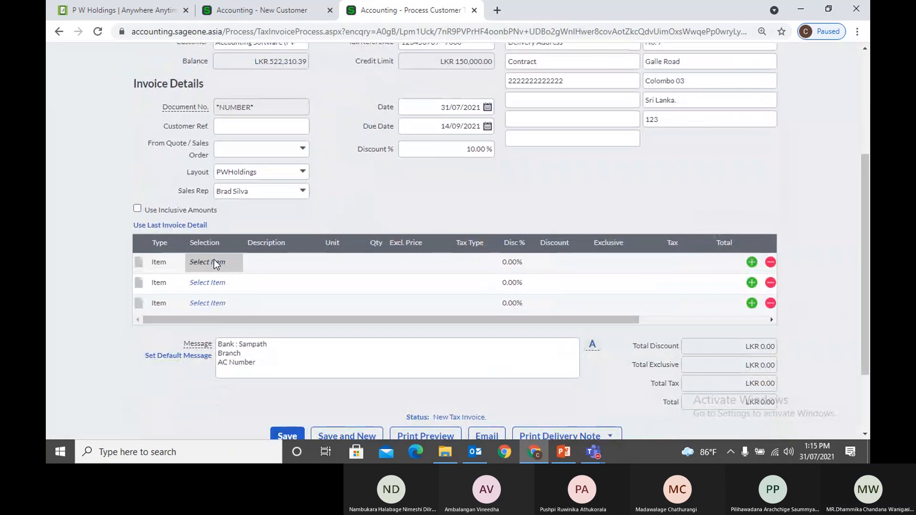
{"action": "left_click", "coordinate": [237, 263]}
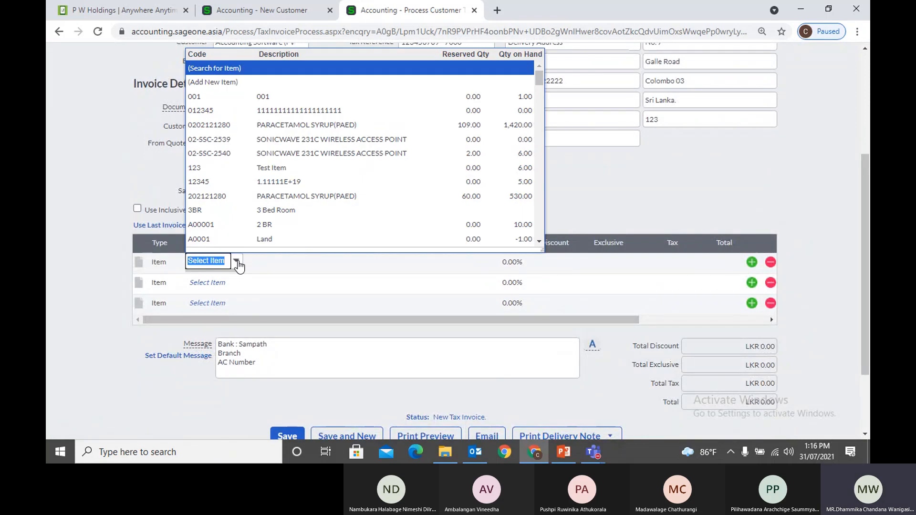
{"action": "left_click", "coordinate": [266, 211]}
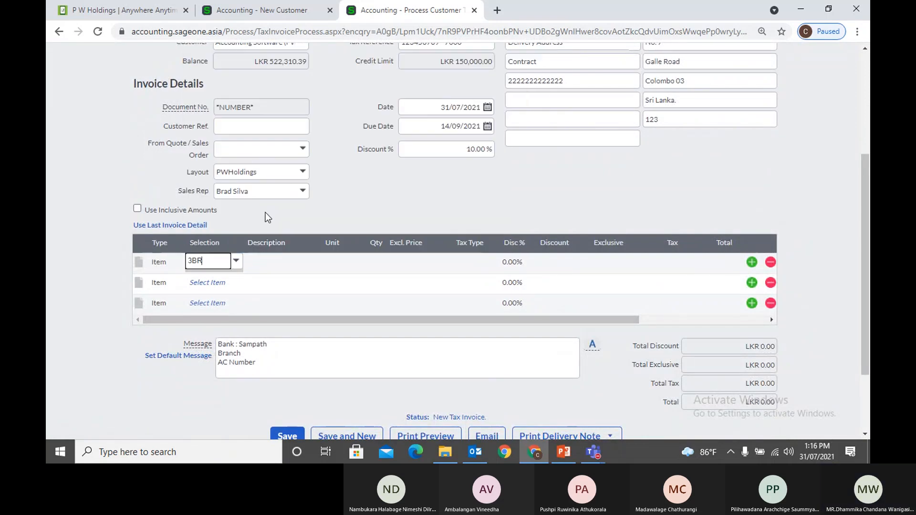
Price the 3 Bed Room line at LKR 200,000, keeping tax type No Tax
{"action": "key", "text": "Tab"}
{"action": "key", "text": "Tab"}
{"action": "type", "text": "10000"}
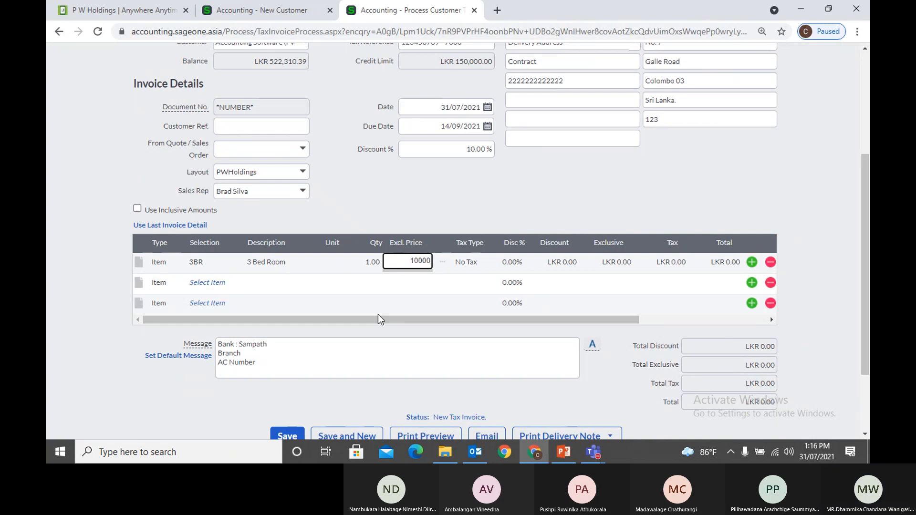
{"action": "type", "text": "0"}
{"action": "key", "text": "Tab"}
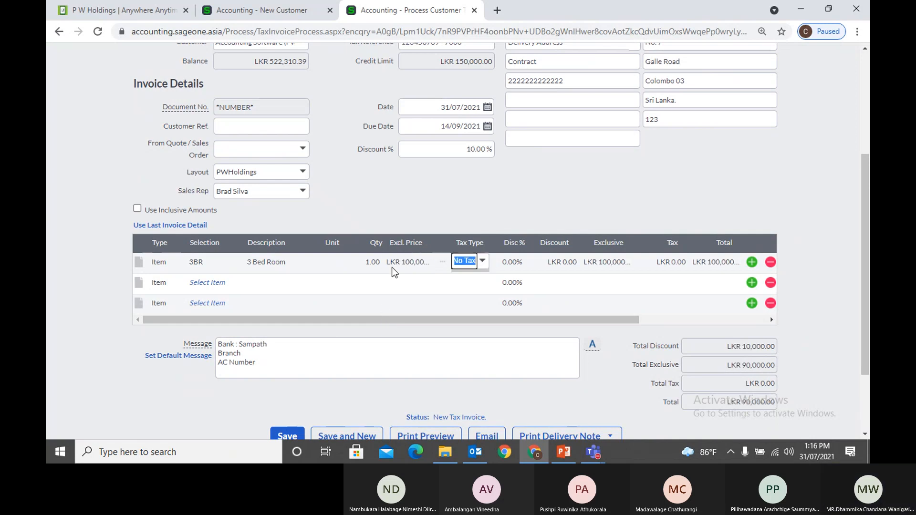
{"action": "left_click", "coordinate": [405, 265]}
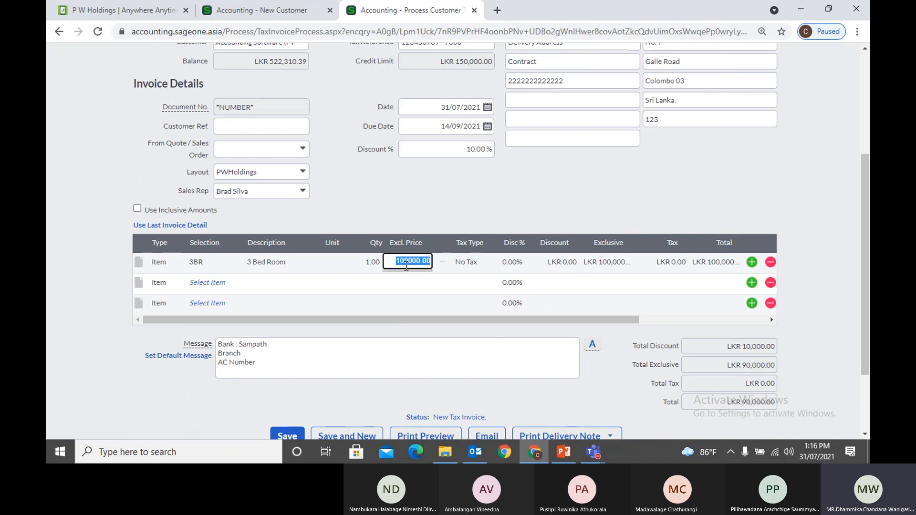
{"action": "type", "text": "200000"}
{"action": "key", "text": "Tab"}
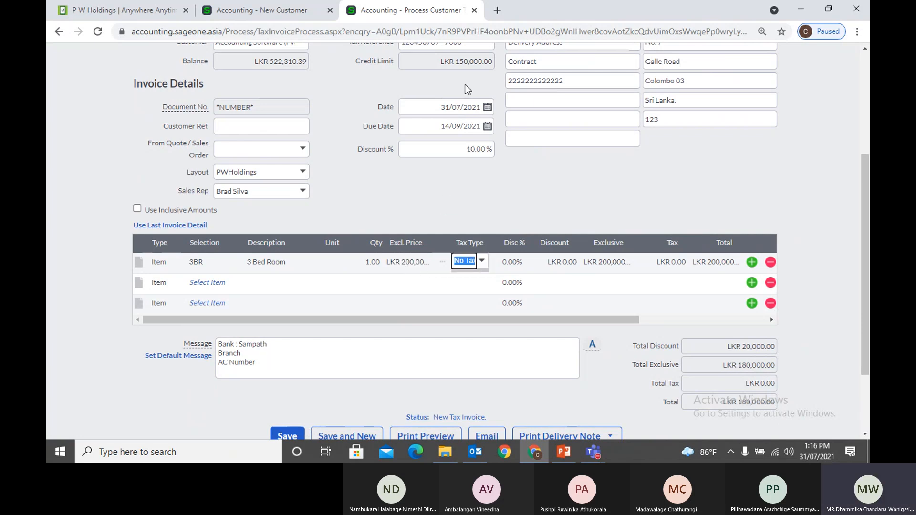
{"action": "left_click", "coordinate": [536, 213]}
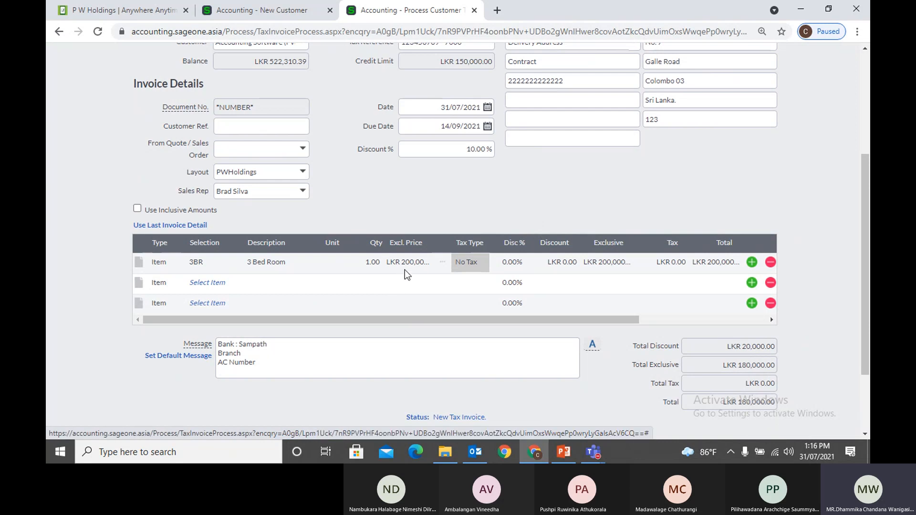
Set the invoice discount to 0% and recalculate the LKR 200,000.00 total
{"action": "scroll", "coordinate": [729, 405], "scroll_direction": "down", "scroll_amount": 1}
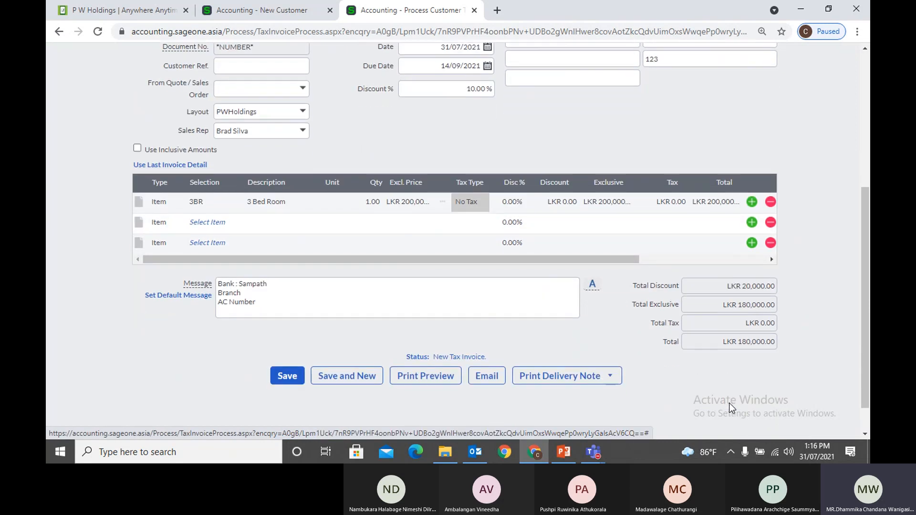
{"action": "left_click", "coordinate": [468, 90]}
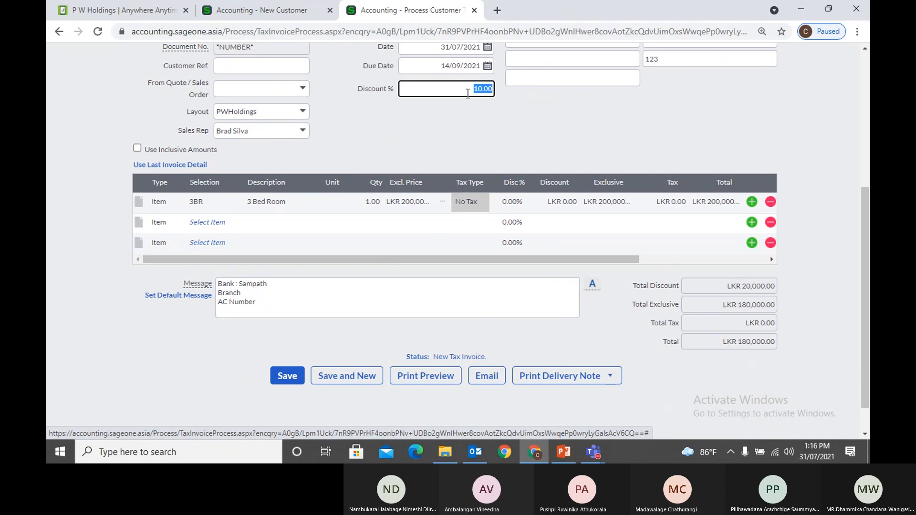
{"action": "type", "text": "0"}
{"action": "left_click", "coordinate": [565, 150]}
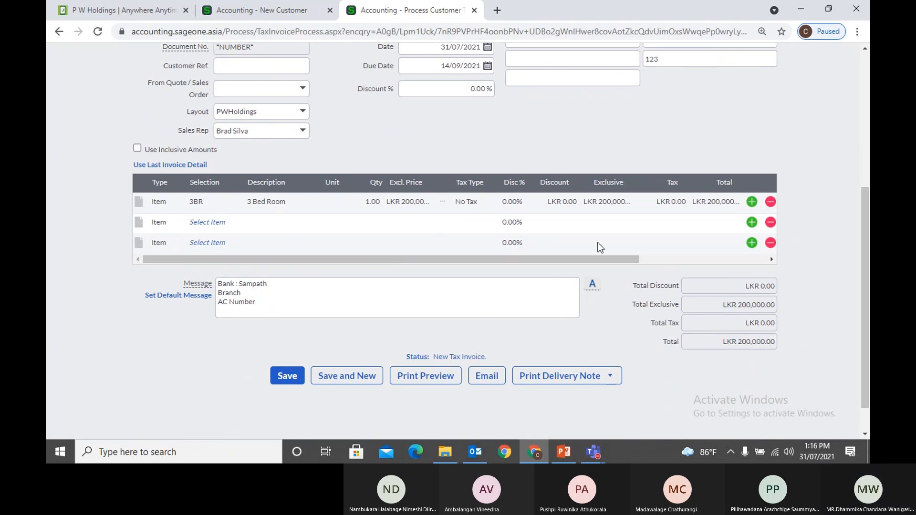
Save the invoice, decline exceeding the credit limit, and switch to KIU's New Customer tab
{"action": "left_click", "coordinate": [293, 385]}
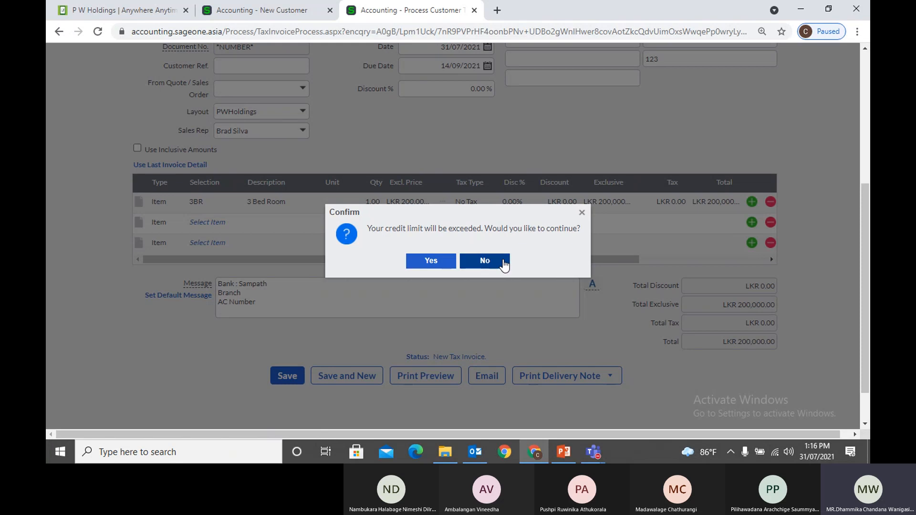
{"action": "left_click", "coordinate": [582, 213]}
{"action": "left_click", "coordinate": [285, 8]}
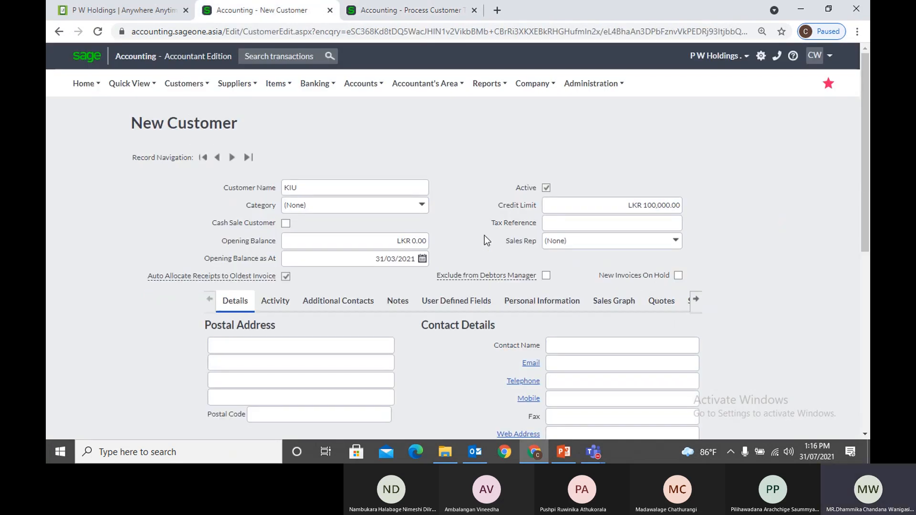
Fill KIU's Tax Reference from a saved suggestion
{"action": "left_click", "coordinate": [563, 228]}
{"action": "left_click", "coordinate": [720, 246]}
{"action": "left_click", "coordinate": [647, 223]}
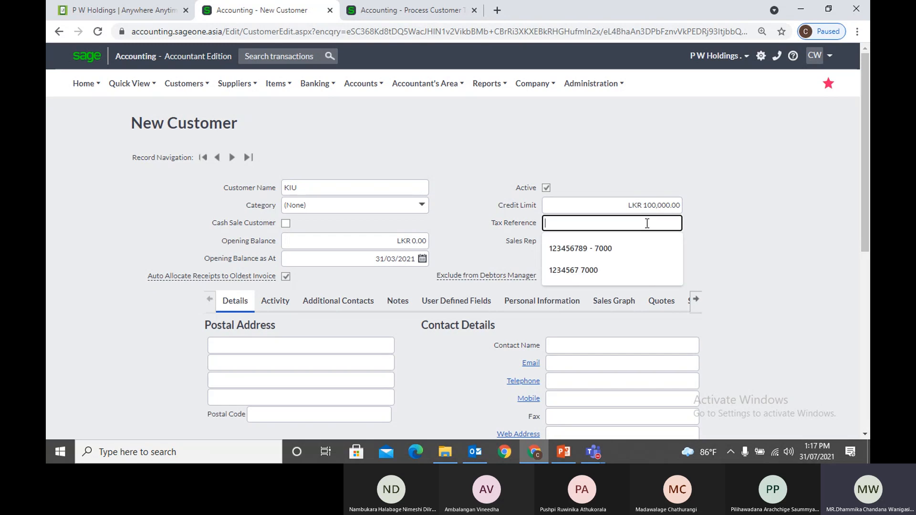
{"action": "left_click", "coordinate": [628, 249]}
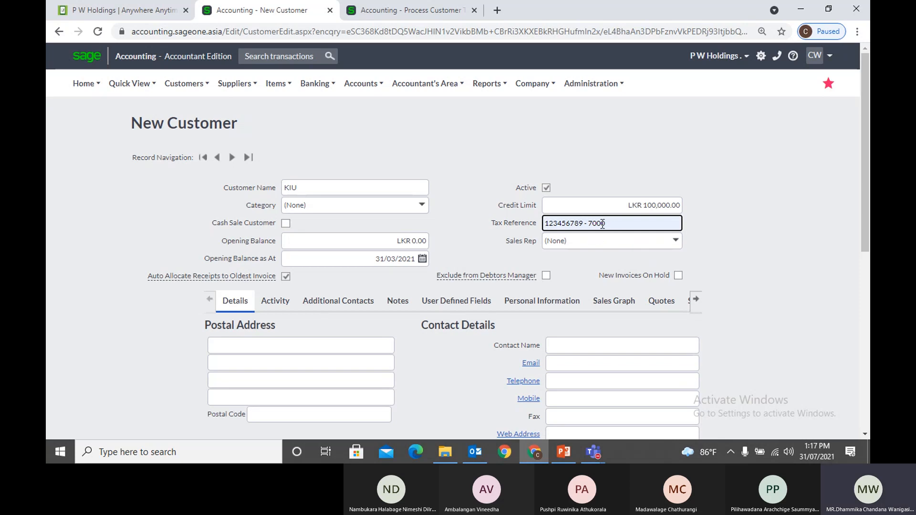
{"action": "left_click", "coordinate": [740, 229]}
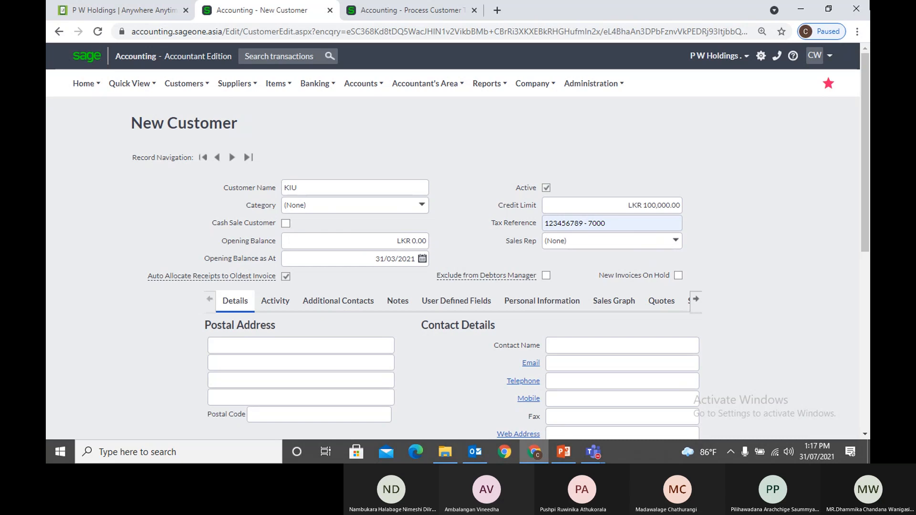
Assign KIU an active sales rep after two inactive-rep warnings, then return to the invoice tab
{"action": "left_click", "coordinate": [678, 248]}
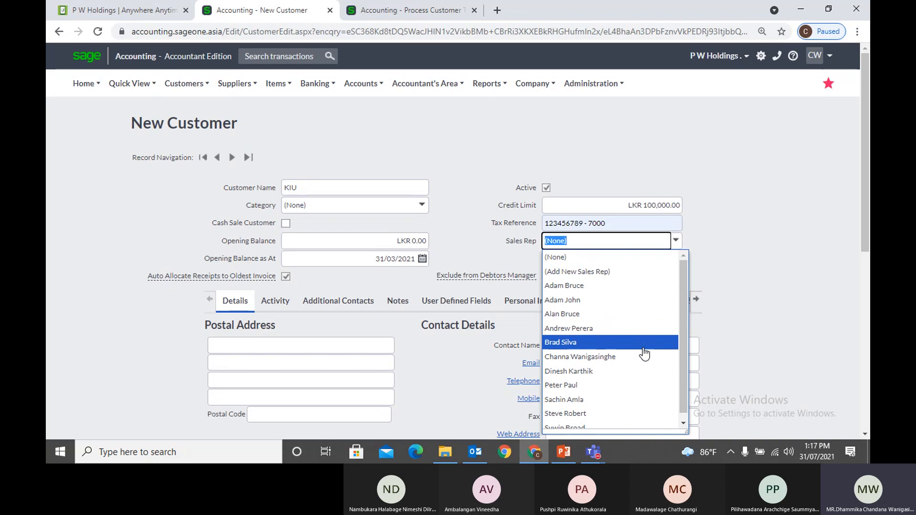
{"action": "left_click", "coordinate": [635, 332]}
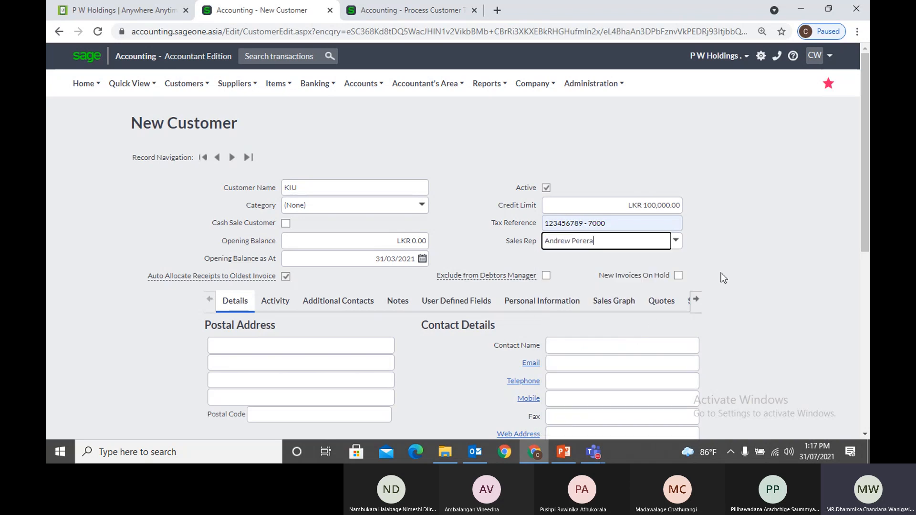
{"action": "left_click", "coordinate": [471, 261]}
{"action": "left_click", "coordinate": [675, 241]}
{"action": "left_click", "coordinate": [590, 287]}
{"action": "left_click", "coordinate": [457, 261]}
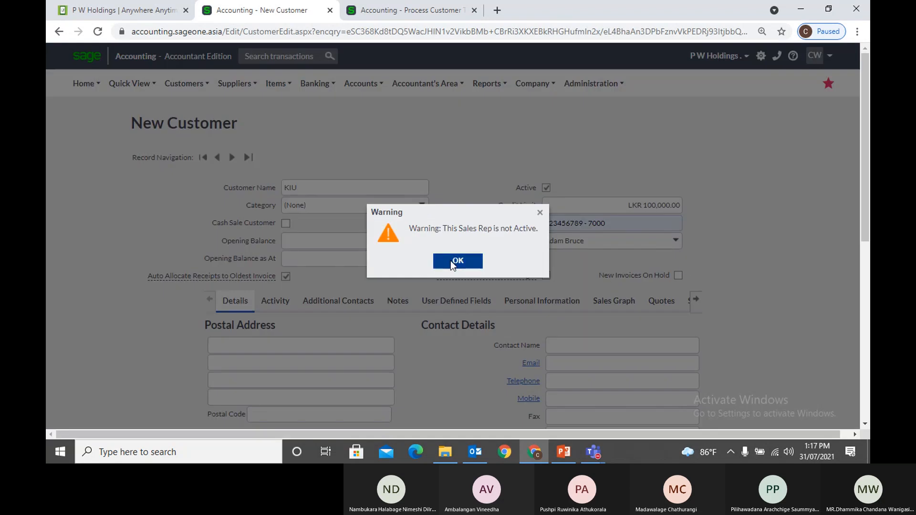
{"action": "left_click", "coordinate": [676, 241]}
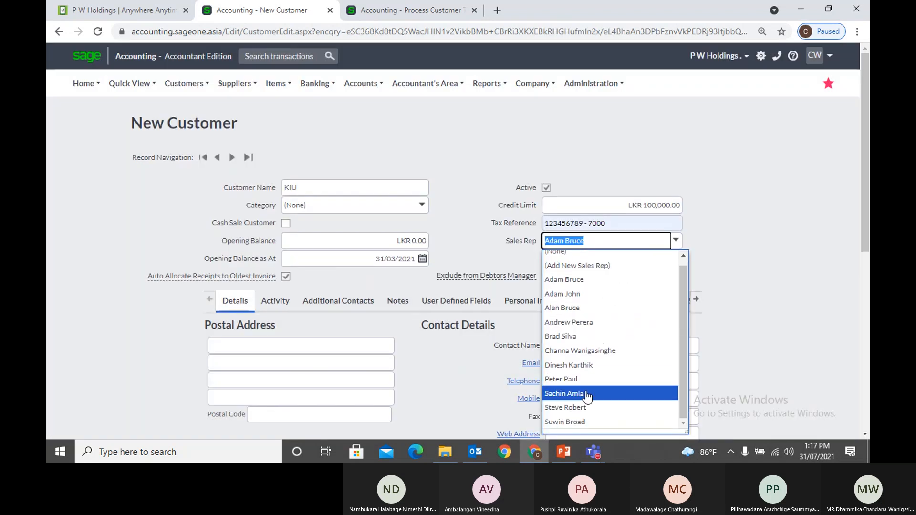
{"action": "left_click", "coordinate": [587, 400]}
{"action": "left_click", "coordinate": [750, 289]}
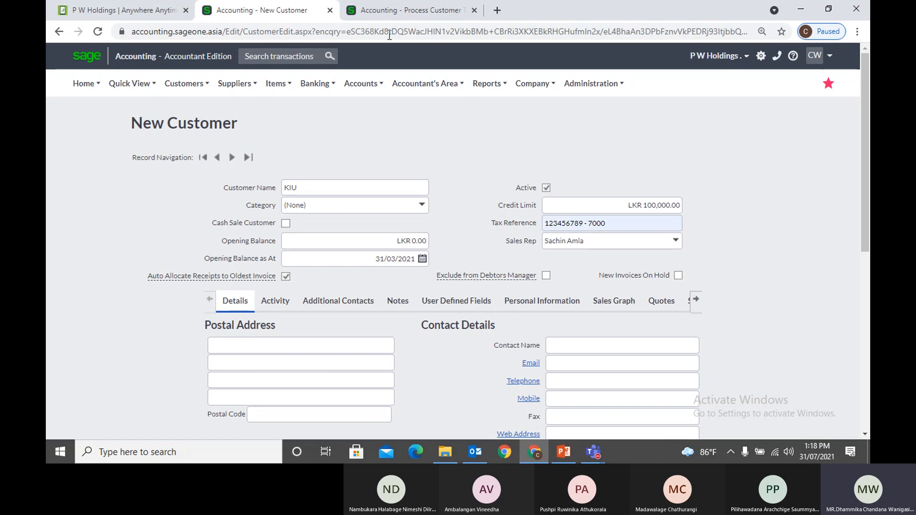
{"action": "left_click", "coordinate": [388, 13]}
Go back and open the Accounting Software (Pvt) Ltd record from the customer list
{"action": "scroll", "coordinate": [342, 121], "scroll_direction": "up", "scroll_amount": 4}
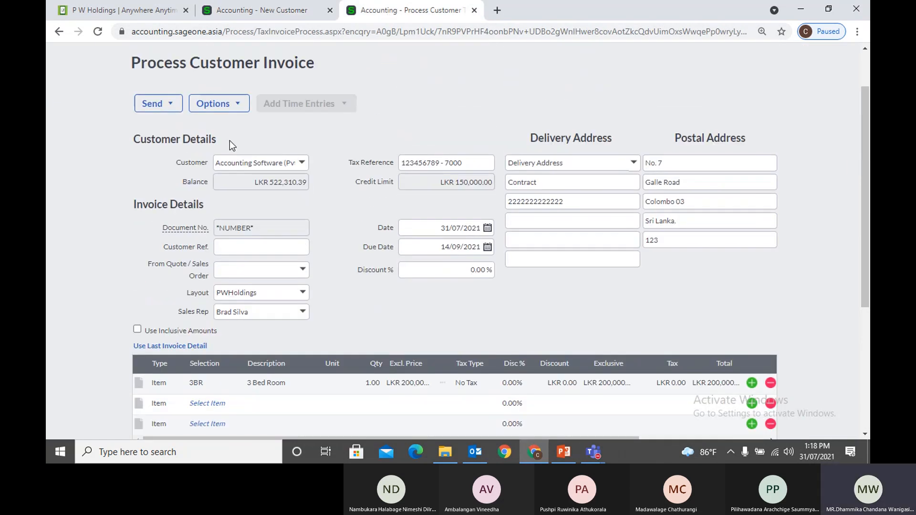
{"action": "key", "text": "alt+Left"}
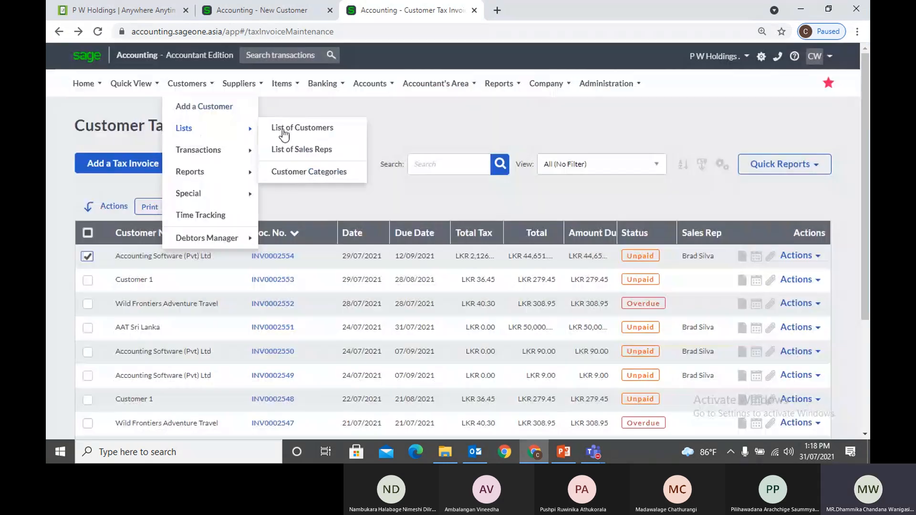
{"action": "left_click", "coordinate": [307, 128]}
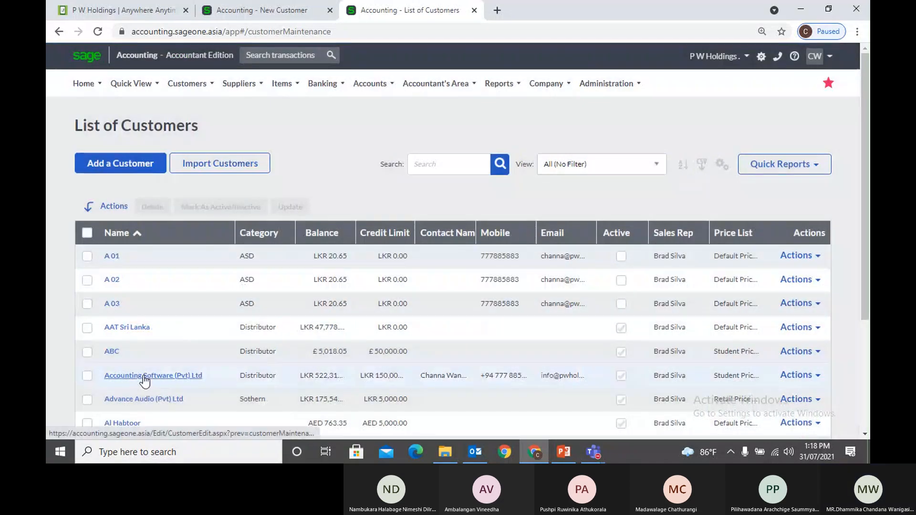
{"action": "left_click", "coordinate": [143, 376]}
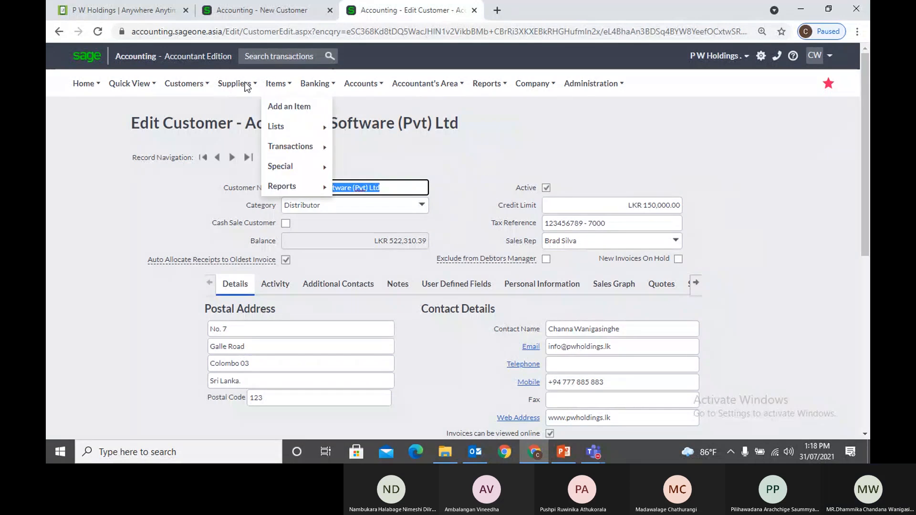
Open the Customer Quotes list from the Customers transactions menu
{"action": "mouse_move", "coordinate": [187, 84]}
{"action": "mouse_move", "coordinate": [200, 131]}
{"action": "mouse_move", "coordinate": [193, 151]}
{"action": "left_click", "coordinate": [285, 149]}
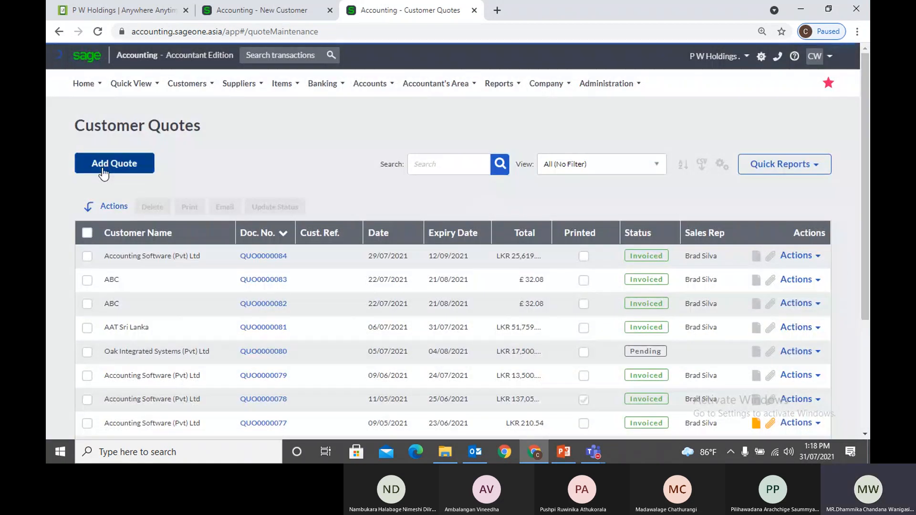
Start a new quote with Accounting Software (Pvt) Ltd as the customer
{"action": "left_click", "coordinate": [103, 170]}
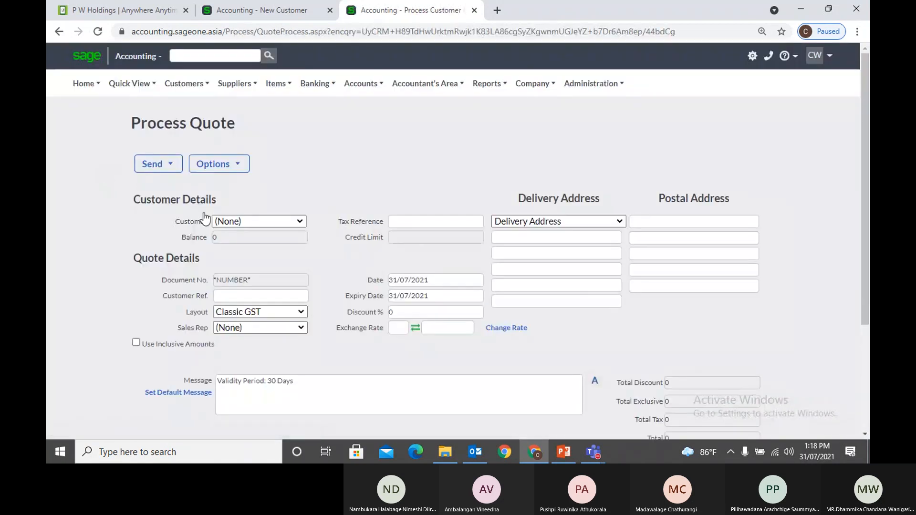
{"action": "type", "text": "Accounting Software (Pv"}
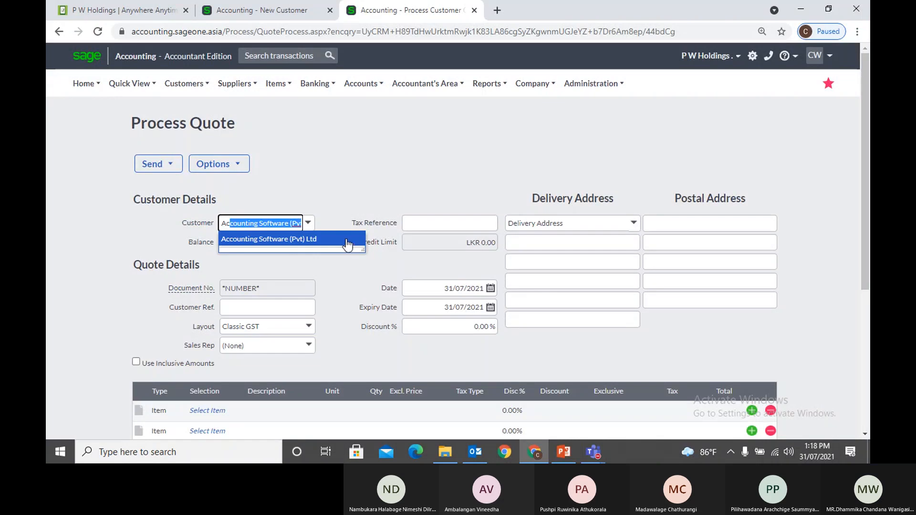
{"action": "left_click", "coordinate": [348, 242]}
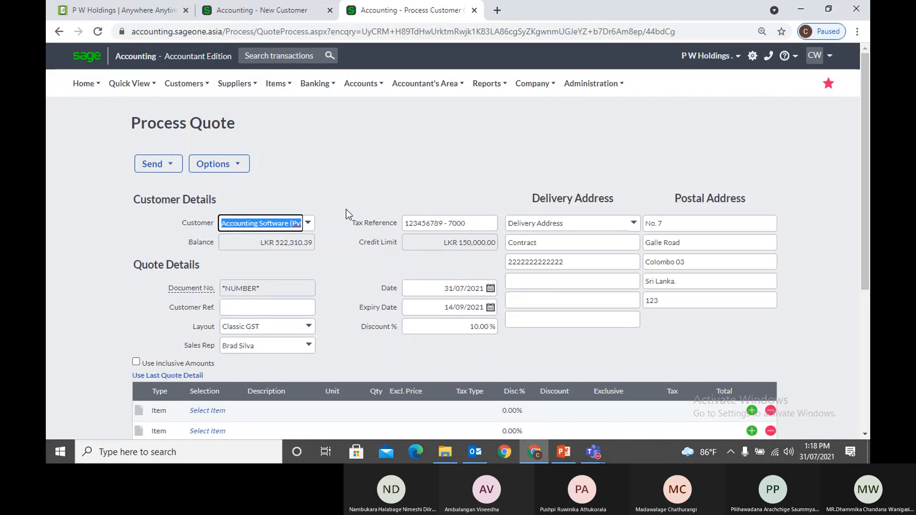
Assign the quote's sales rep, then return to KIU's New Customer form
{"action": "scroll", "coordinate": [403, 325], "scroll_direction": "down", "scroll_amount": 1}
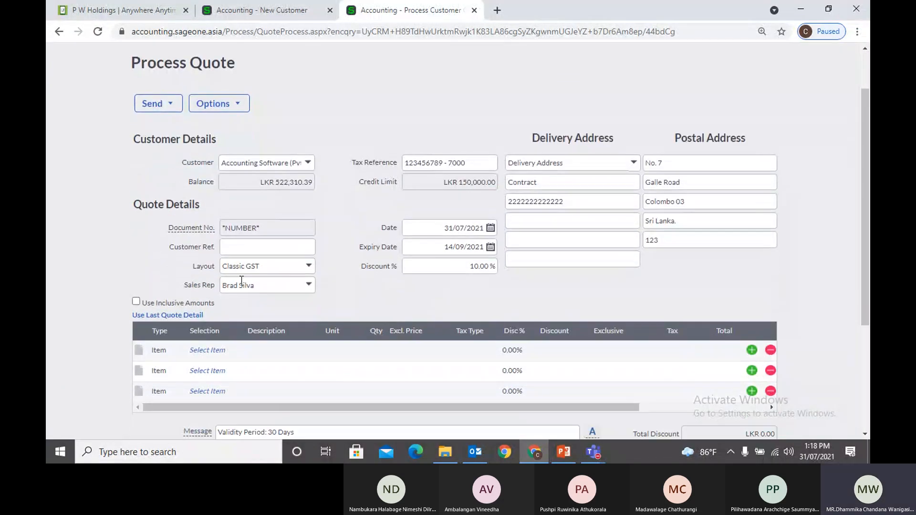
{"action": "left_click", "coordinate": [309, 292]}
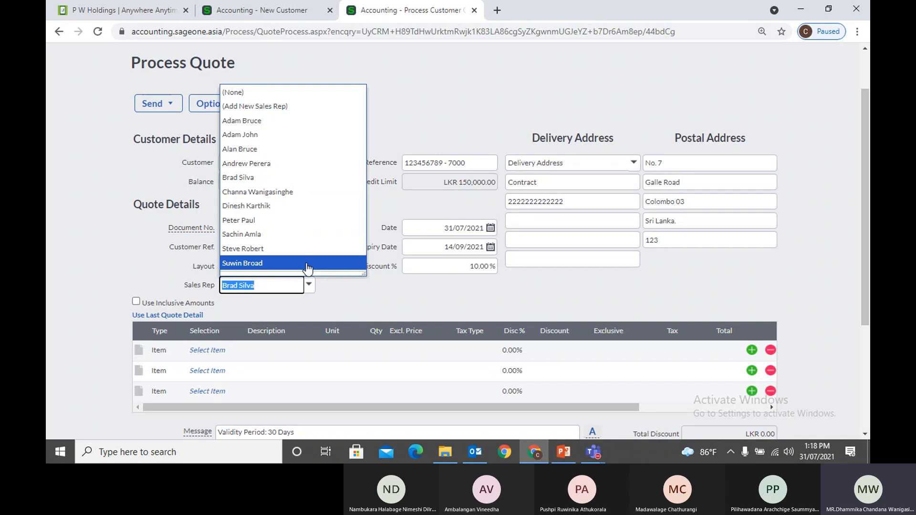
{"action": "left_click", "coordinate": [308, 265]}
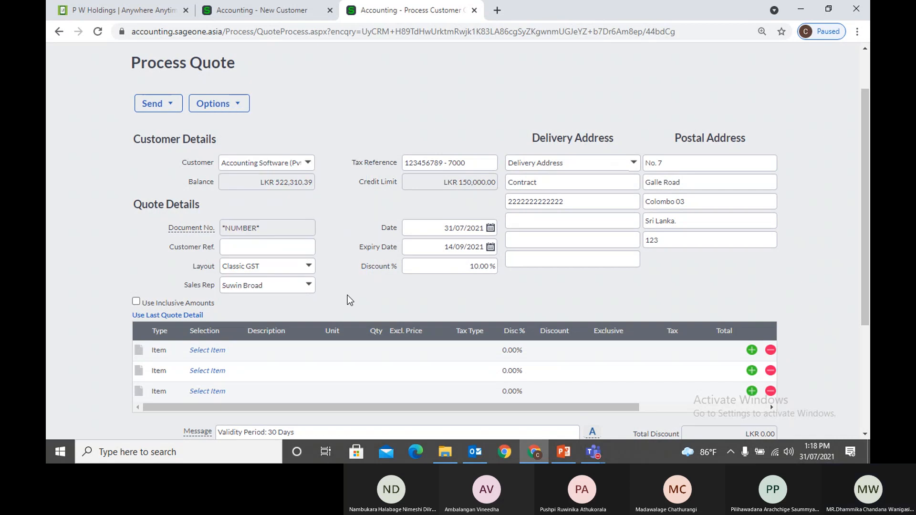
{"action": "scroll", "coordinate": [347, 295], "scroll_direction": "down", "scroll_amount": 2}
{"action": "scroll", "coordinate": [348, 294], "scroll_direction": "up", "scroll_amount": 3}
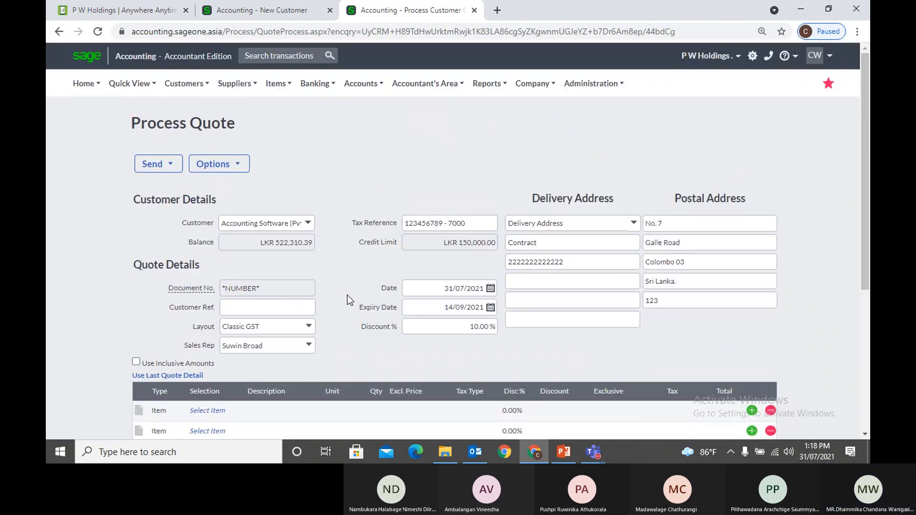
{"action": "left_click", "coordinate": [279, 16]}
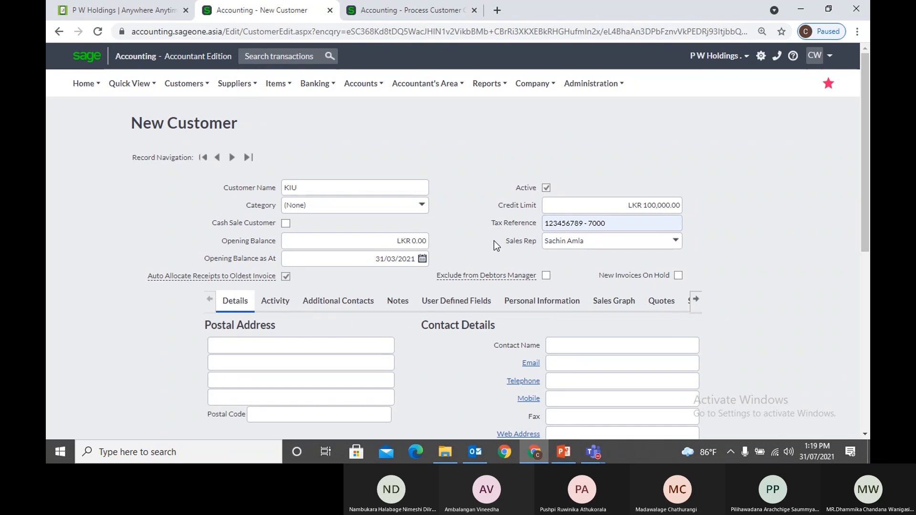
Check the Auto Allocate setting on KIU's form, then return to the draft quote
{"action": "scroll", "coordinate": [494, 240], "scroll_direction": "down", "scroll_amount": 1}
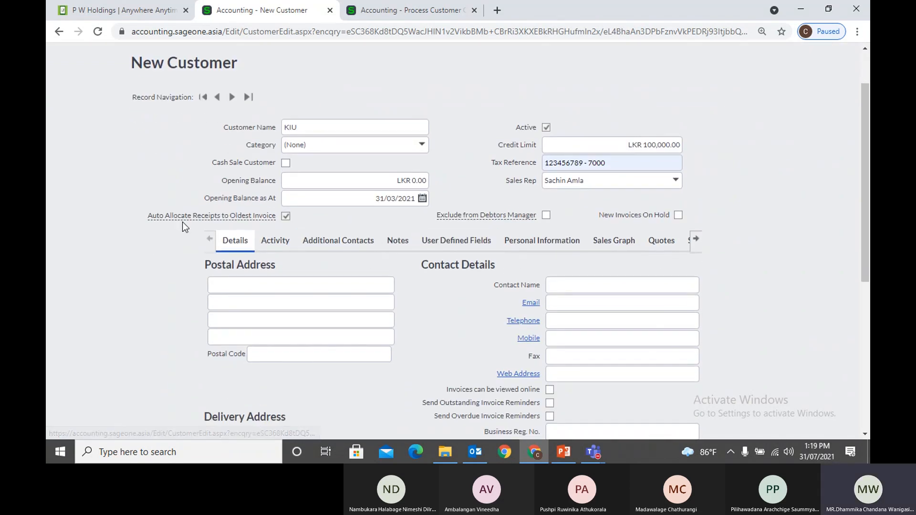
{"action": "mouse_move", "coordinate": [182, 220]}
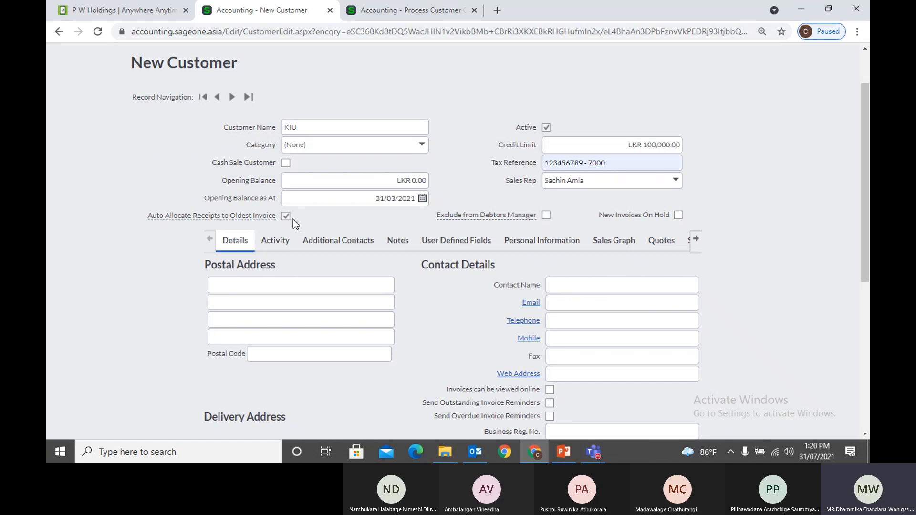
{"action": "mouse_move", "coordinate": [255, 213]}
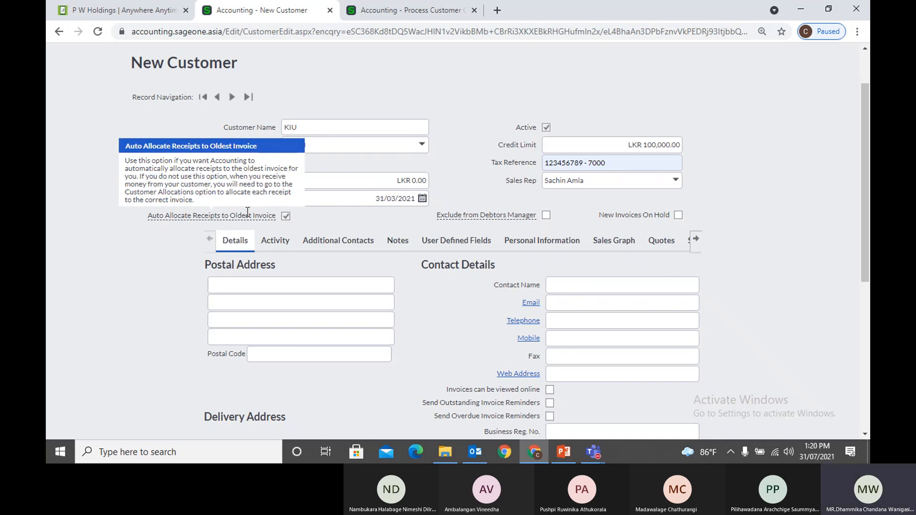
{"action": "left_click", "coordinate": [396, 14]}
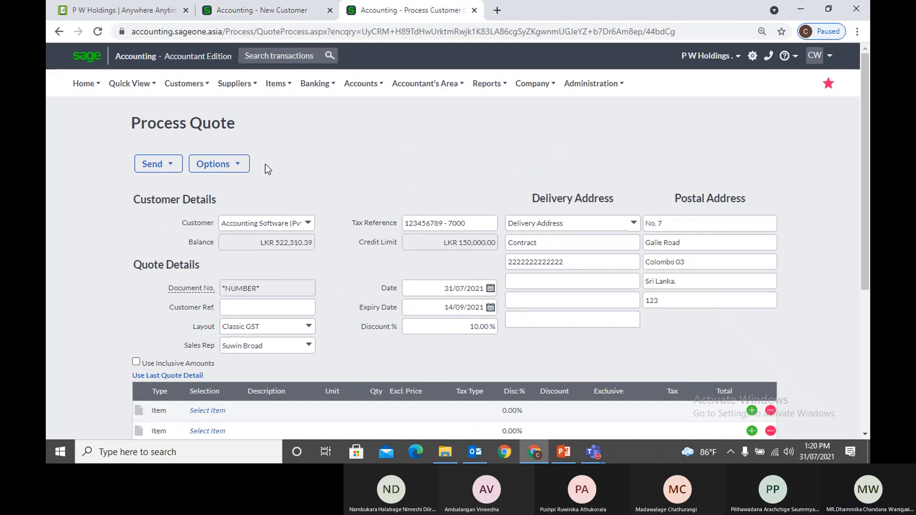
Abandon the unsaved quote and open the Accounting Software (Pvt) Ltd record
{"action": "left_click", "coordinate": [253, 127]}
{"action": "left_click", "coordinate": [511, 99]}
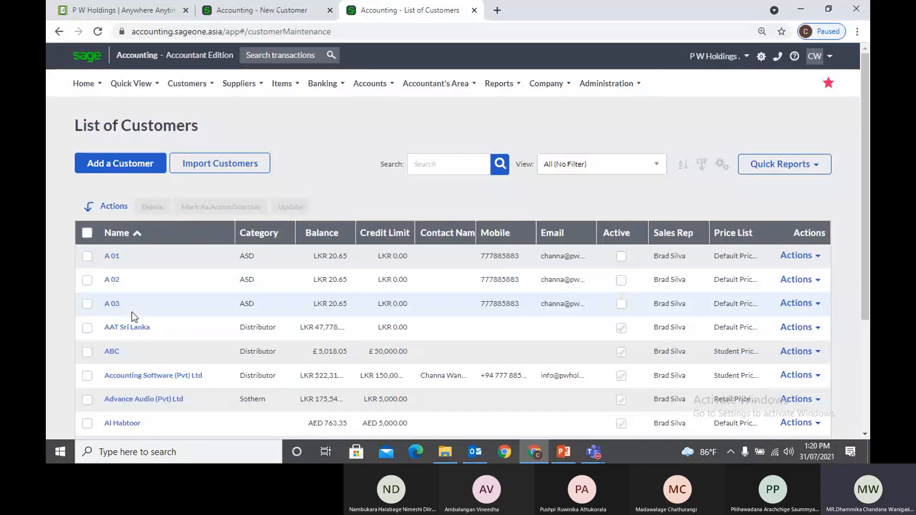
{"action": "left_click", "coordinate": [153, 375]}
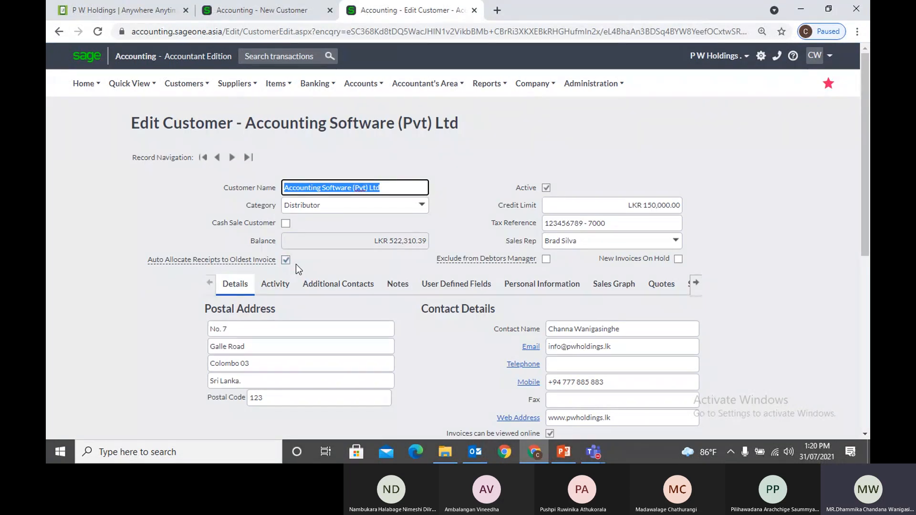
Duplicate the record into a new tab and show the Customer Receipts list
{"action": "right_click", "coordinate": [385, 16]}
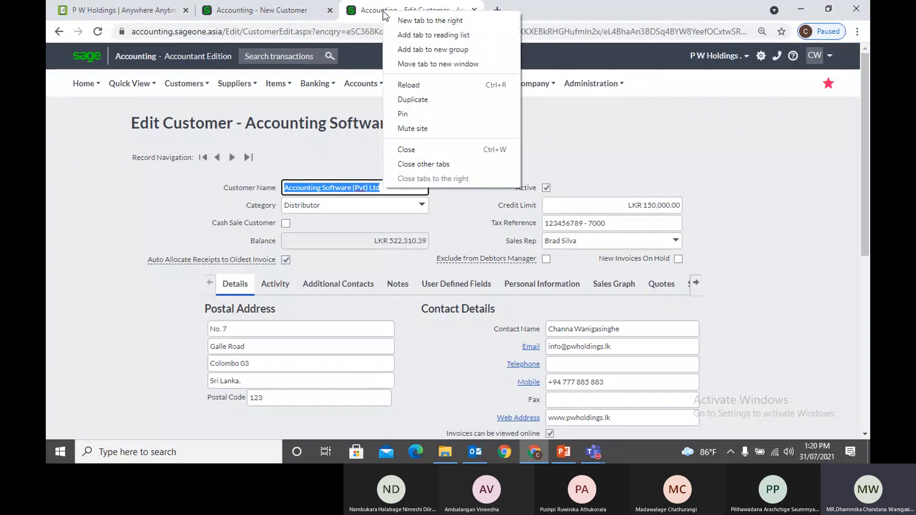
{"action": "left_click", "coordinate": [413, 99]}
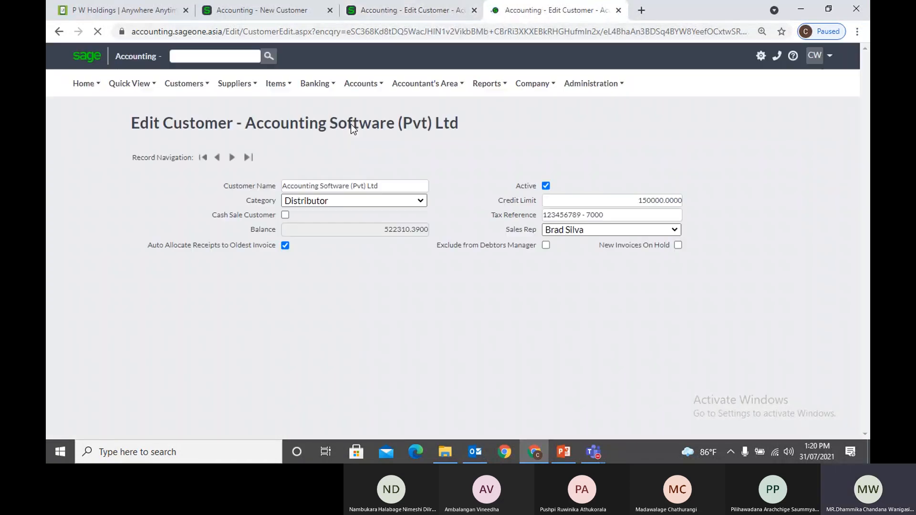
{"action": "mouse_move", "coordinate": [174, 90]}
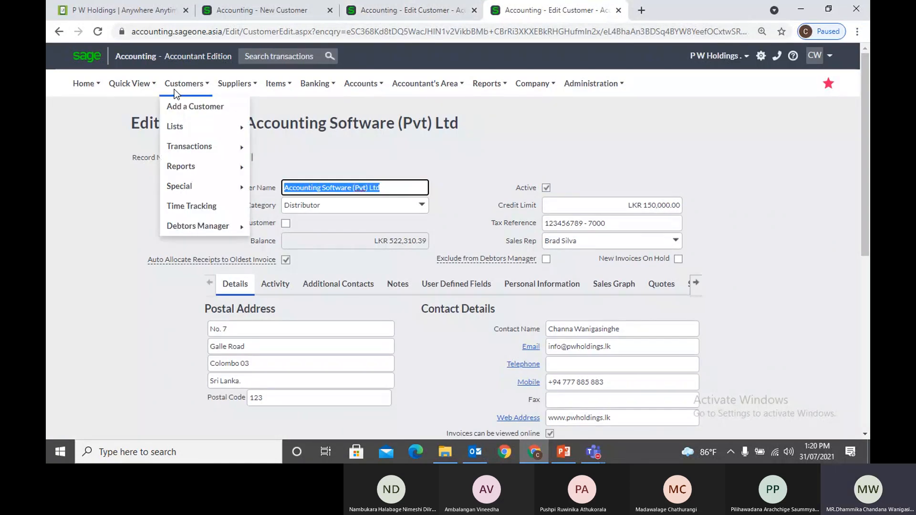
{"action": "mouse_move", "coordinate": [187, 148]}
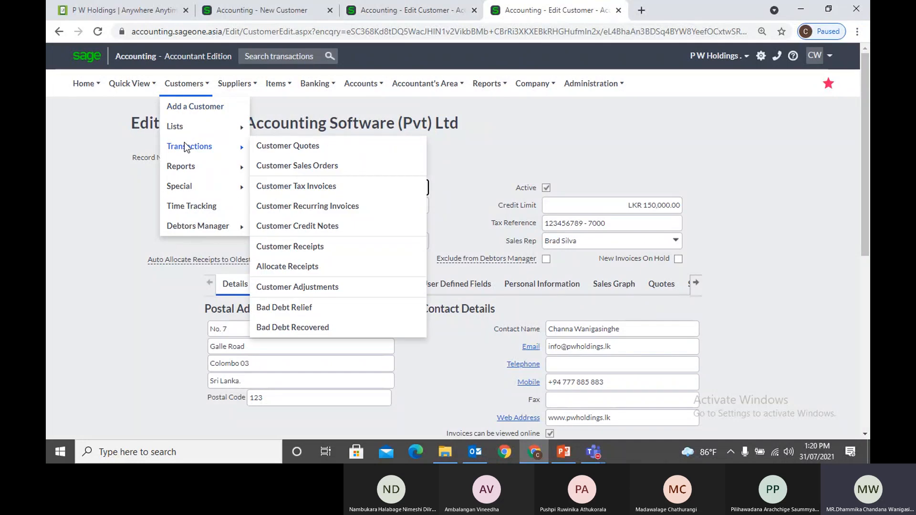
{"action": "left_click", "coordinate": [308, 247]}
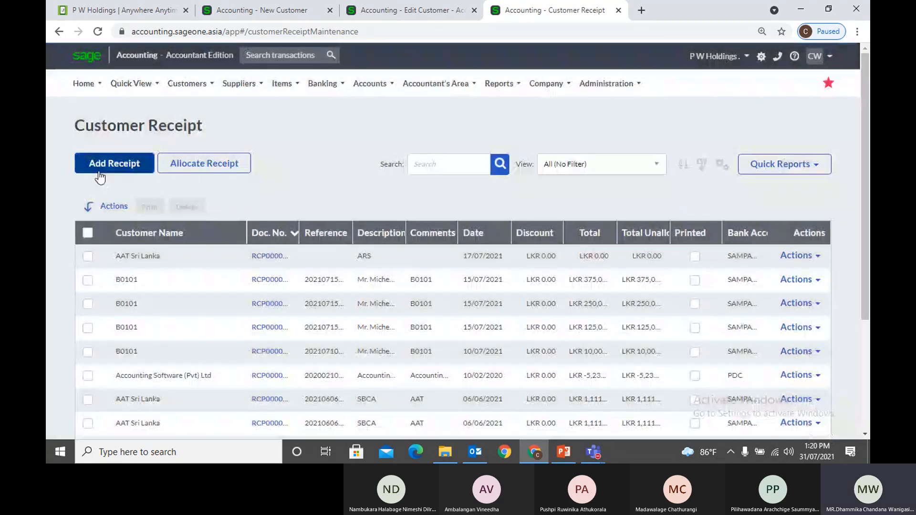
Start a new customer receipt for Accounting Software (Pvt) Ltd
{"action": "left_click", "coordinate": [98, 168]}
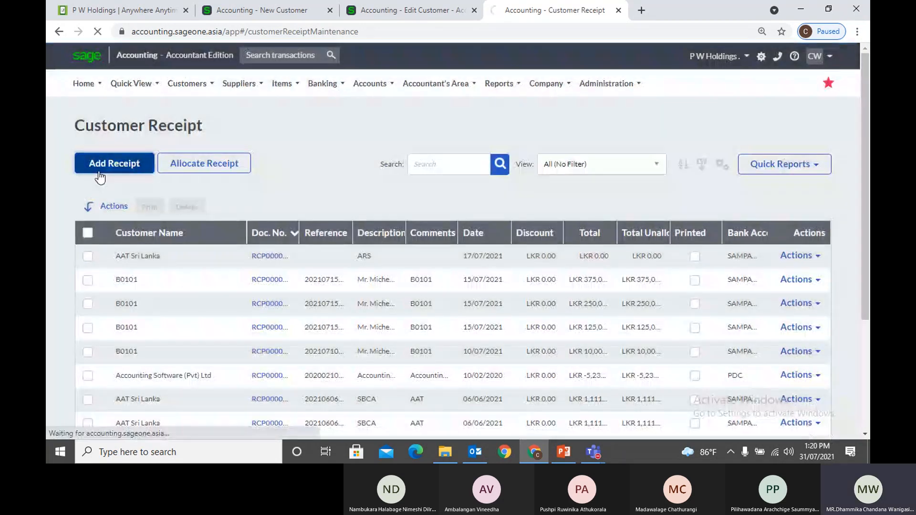
{"action": "type", "text": "Accounting Softw"}
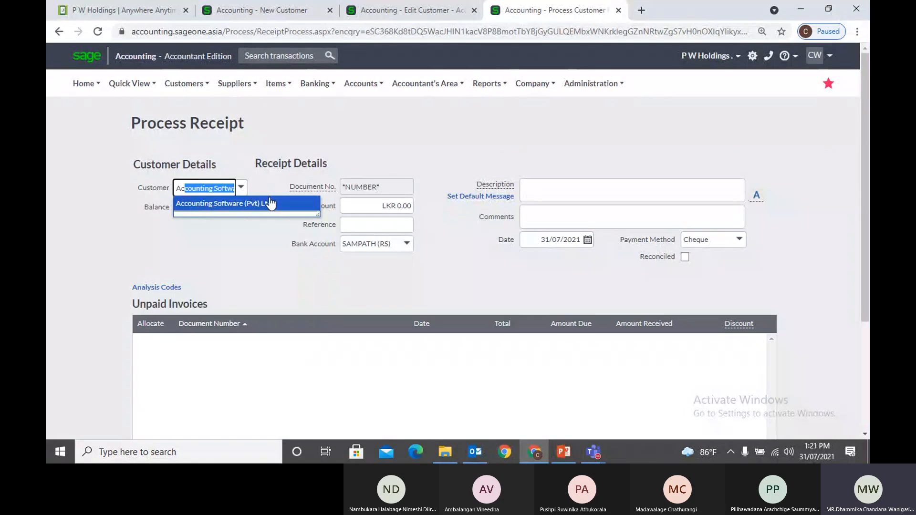
{"action": "left_click", "coordinate": [269, 203]}
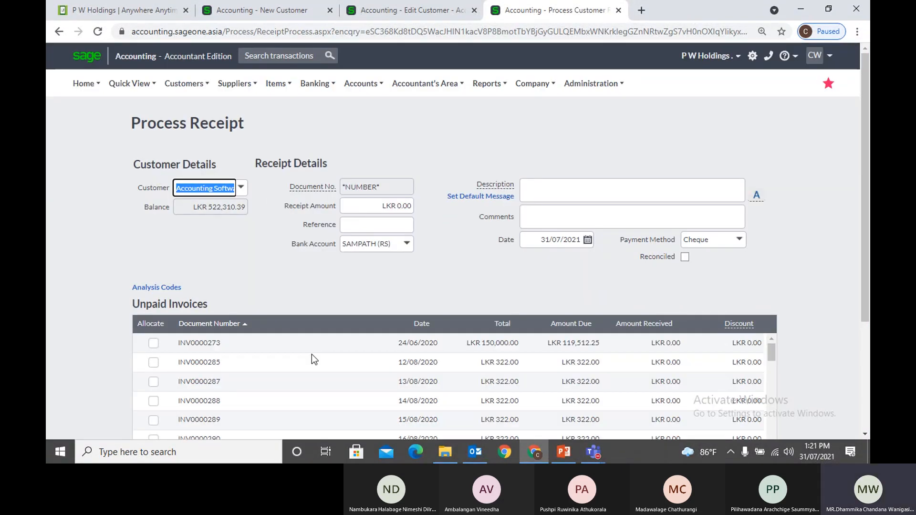
Sort the receipt's unpaid invoices by date before entering the amount
{"action": "scroll", "coordinate": [311, 373], "scroll_direction": "down", "scroll_amount": 3}
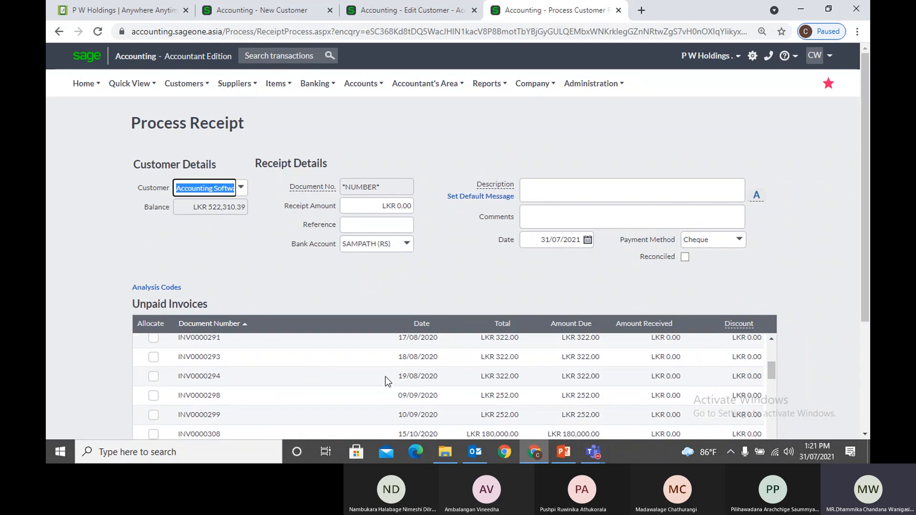
{"action": "scroll", "coordinate": [827, 342], "scroll_direction": "down", "scroll_amount": 3}
{"action": "scroll", "coordinate": [653, 248], "scroll_direction": "up", "scroll_amount": 3}
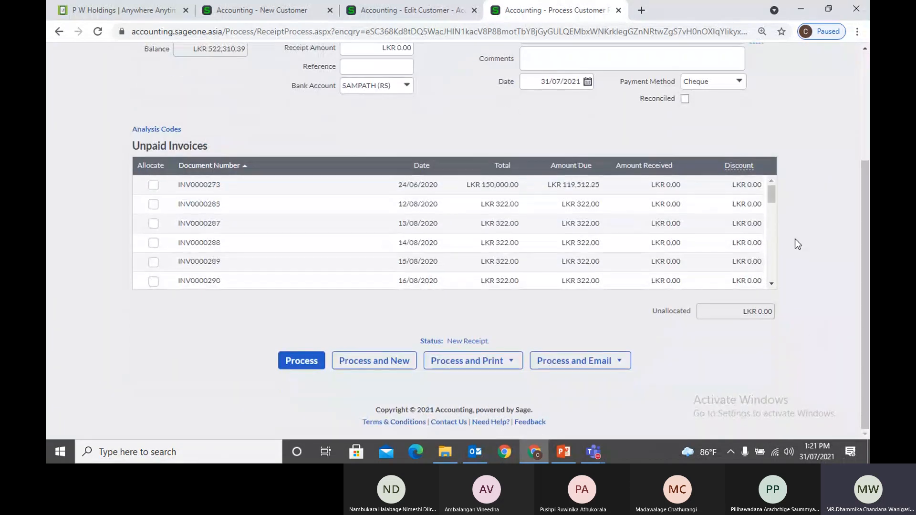
{"action": "scroll", "coordinate": [815, 239], "scroll_direction": "up", "scroll_amount": 2}
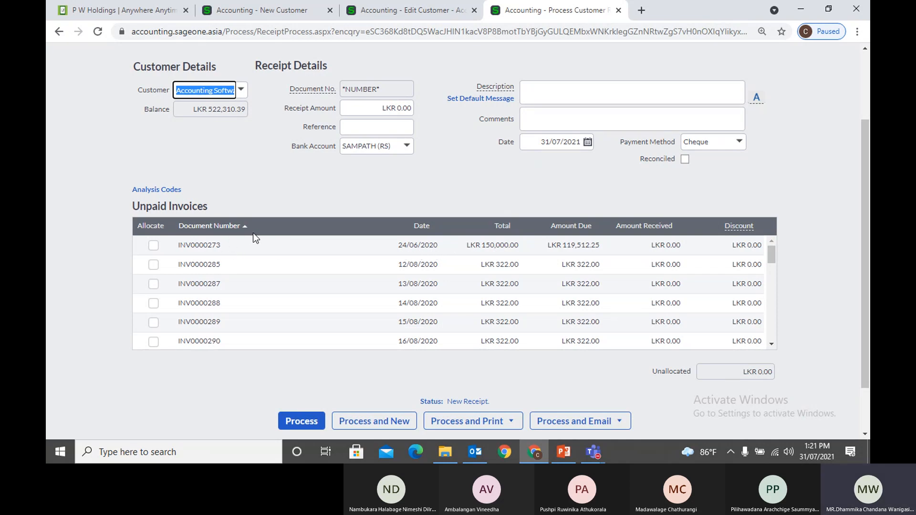
{"action": "left_click", "coordinate": [416, 225]}
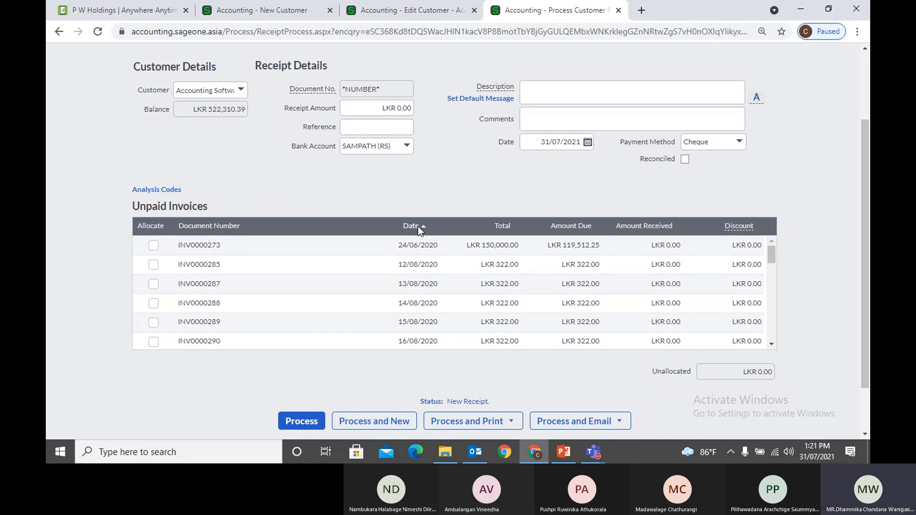
{"action": "left_click", "coordinate": [374, 110]}
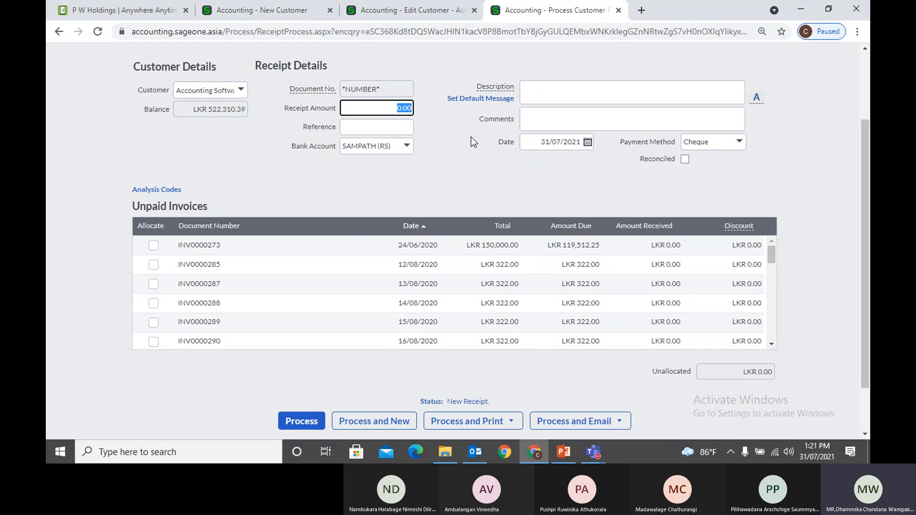
Enter a 125,000 receipt amount, then clear it back to 0
{"action": "type", "text": "125000"}
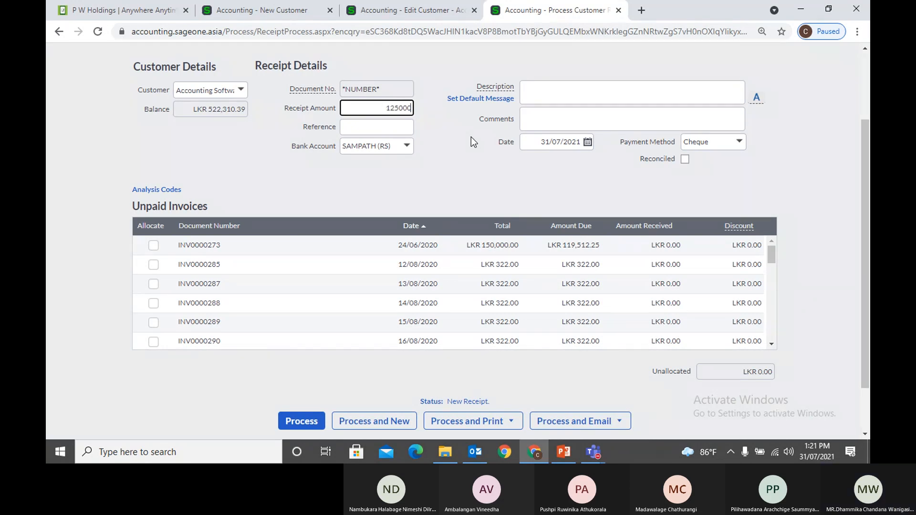
{"action": "key", "text": "Tab"}
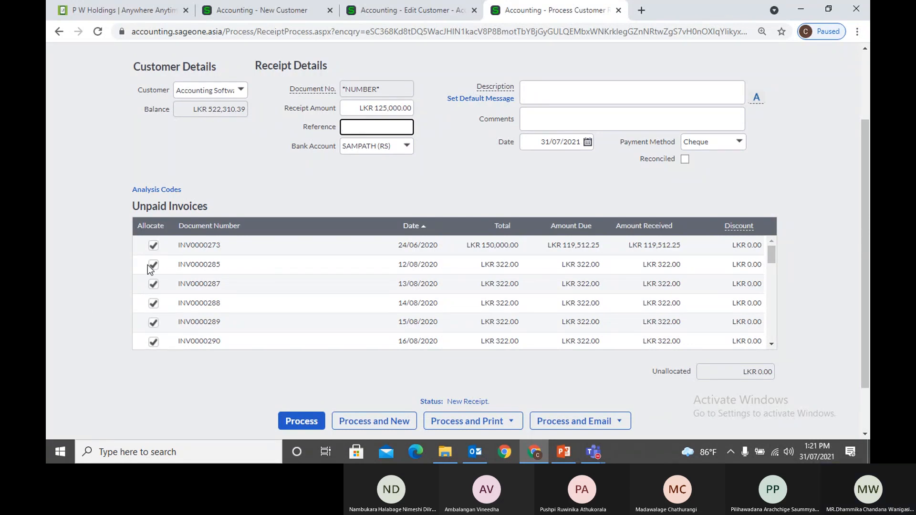
{"action": "scroll", "coordinate": [150, 268], "scroll_direction": "down", "scroll_amount": 3}
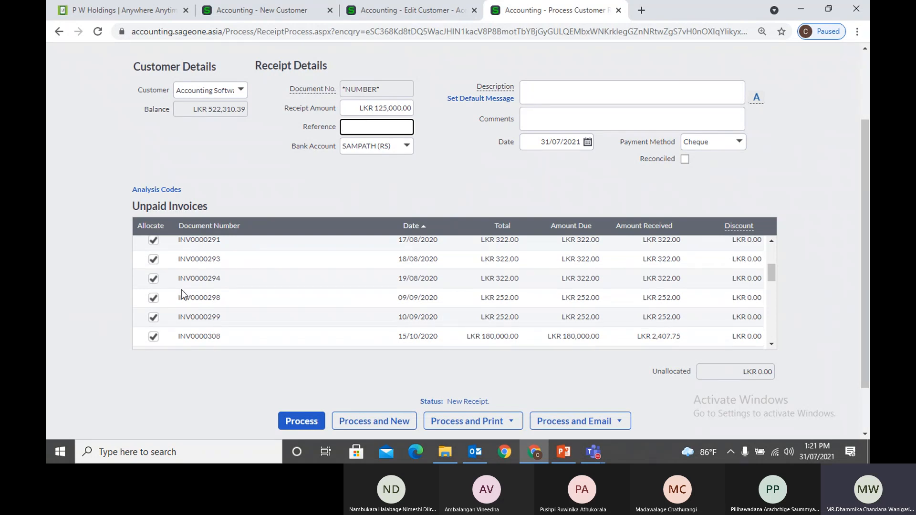
{"action": "scroll", "coordinate": [179, 288], "scroll_direction": "up", "scroll_amount": 5}
{"action": "left_click", "coordinate": [385, 210]}
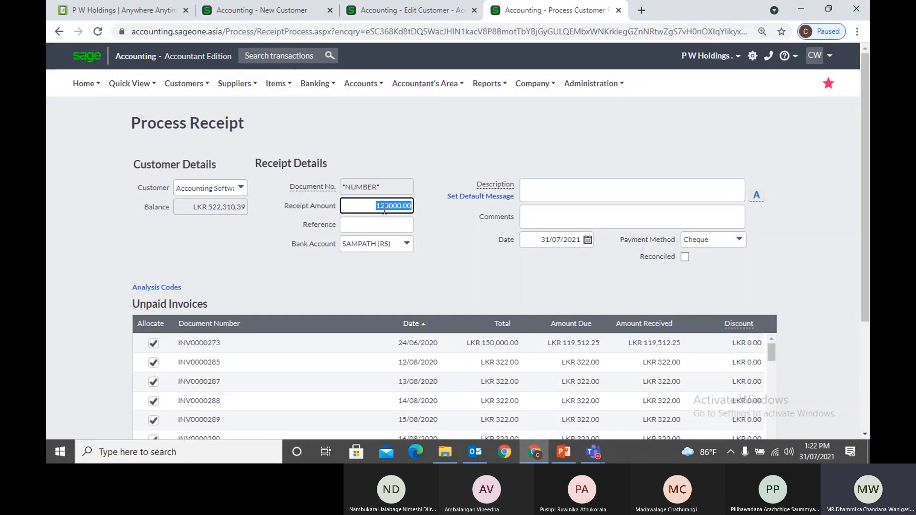
{"action": "type", "text": "0"}
{"action": "key", "text": "Tab"}
Re-enter the receipt amount as 121,000 and review its allocation to the oldest invoices
{"action": "scroll", "coordinate": [489, 242], "scroll_direction": "down", "scroll_amount": 2}
{"action": "scroll", "coordinate": [580, 282], "scroll_direction": "down", "scroll_amount": 1}
{"action": "scroll", "coordinate": [579, 285], "scroll_direction": "up", "scroll_amount": 2}
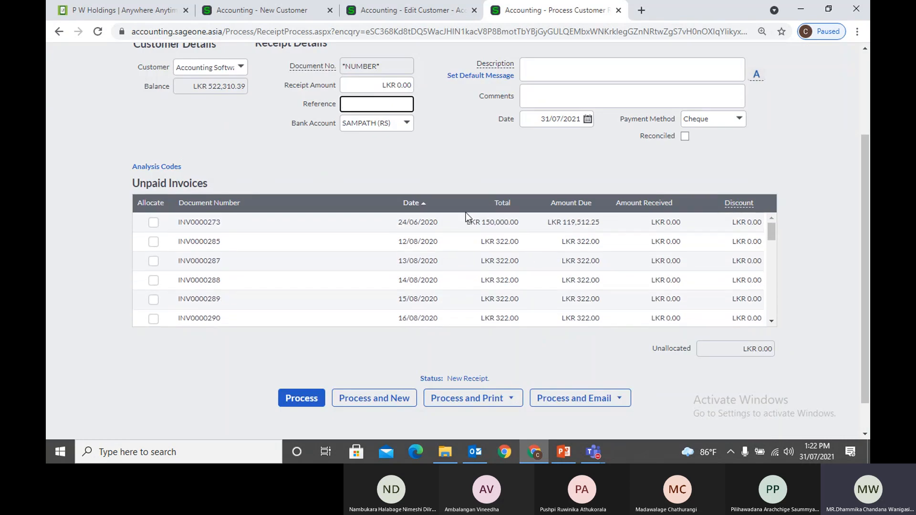
{"action": "left_click", "coordinate": [371, 88]}
{"action": "type", "text": "121"}
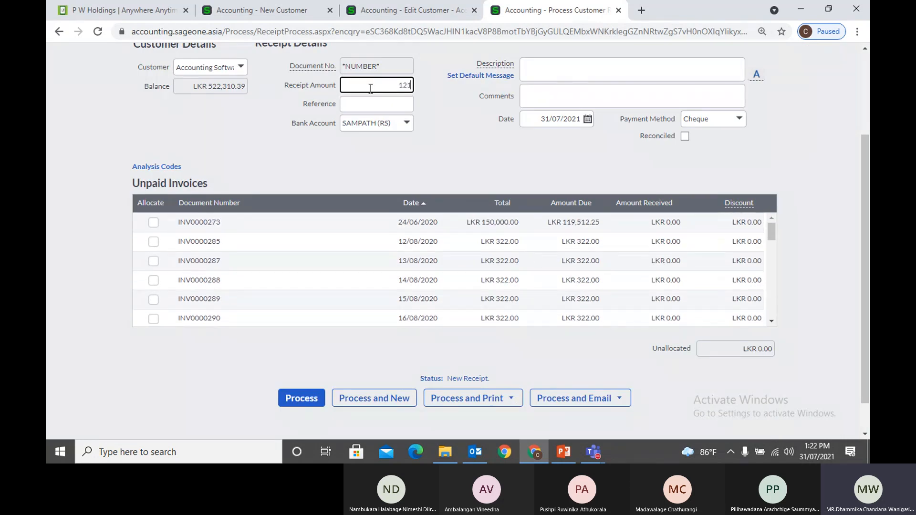
{"action": "type", "text": ",00000"}
{"action": "key", "text": "Tab"}
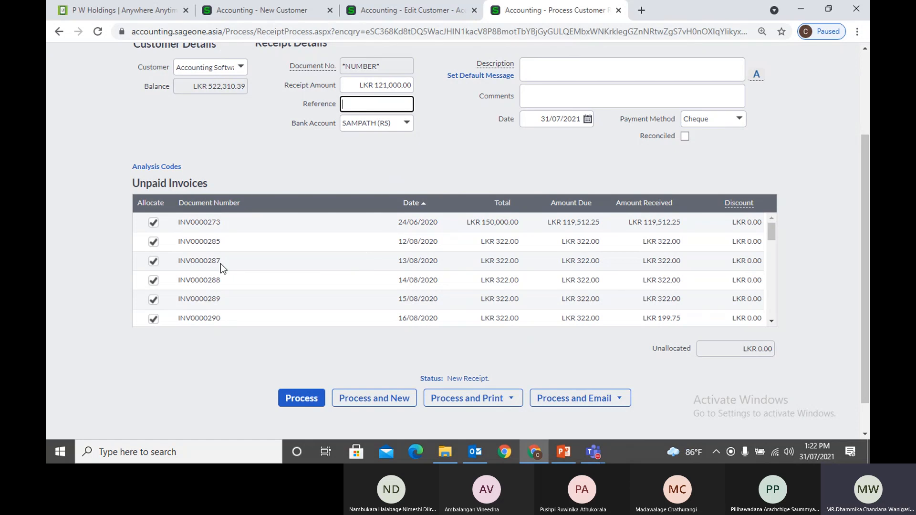
{"action": "scroll", "coordinate": [221, 263], "scroll_direction": "down", "scroll_amount": 5}
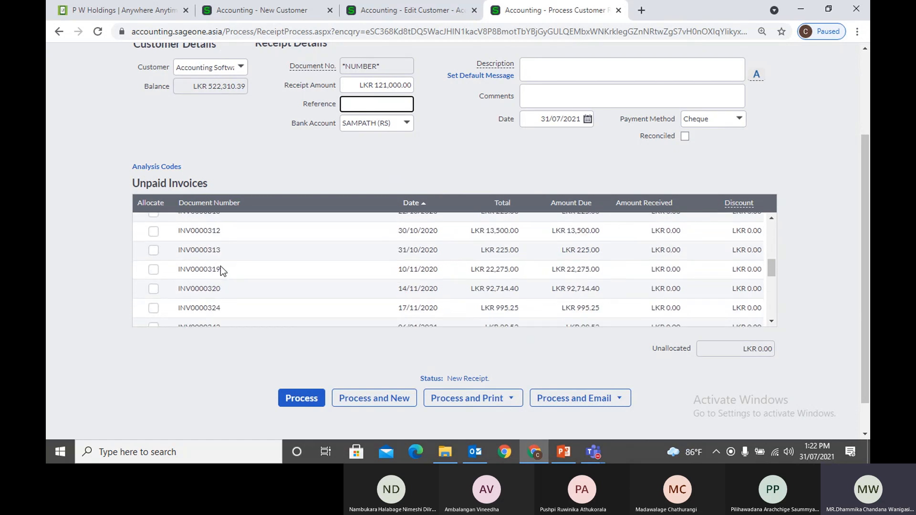
{"action": "scroll", "coordinate": [221, 268], "scroll_direction": "up", "scroll_amount": 5}
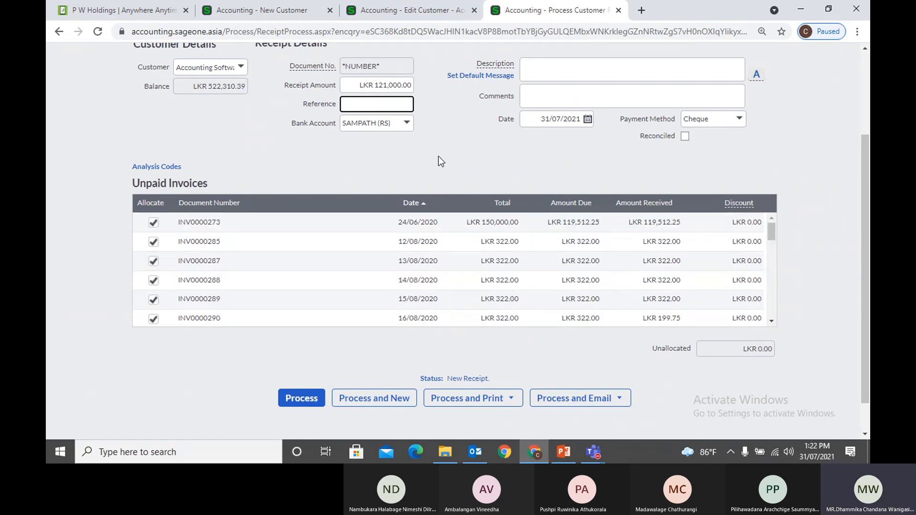
{"action": "scroll", "coordinate": [439, 157], "scroll_direction": "up", "scroll_amount": 3}
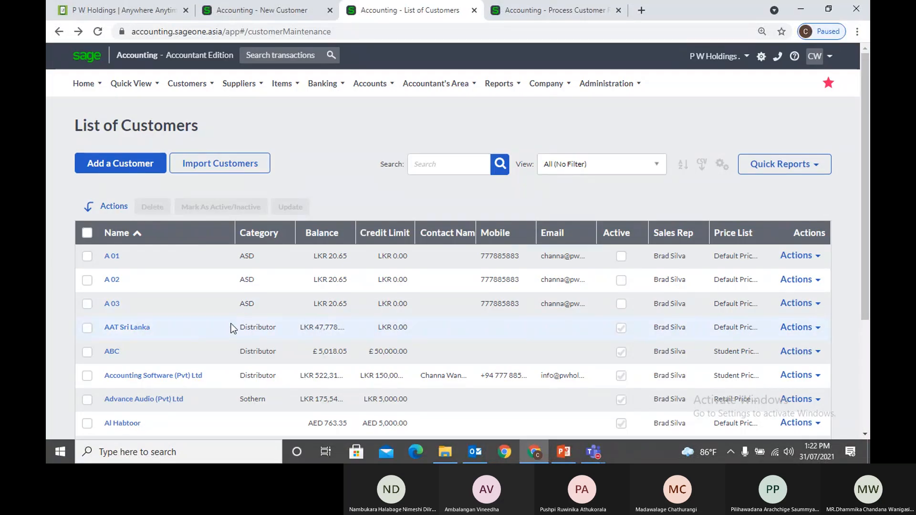
Open the Advance Audio (Pvt) Ltd customer record, then return to the receipt
{"action": "scroll", "coordinate": [231, 324], "scroll_direction": "down", "scroll_amount": 1}
{"action": "left_click", "coordinate": [140, 341]}
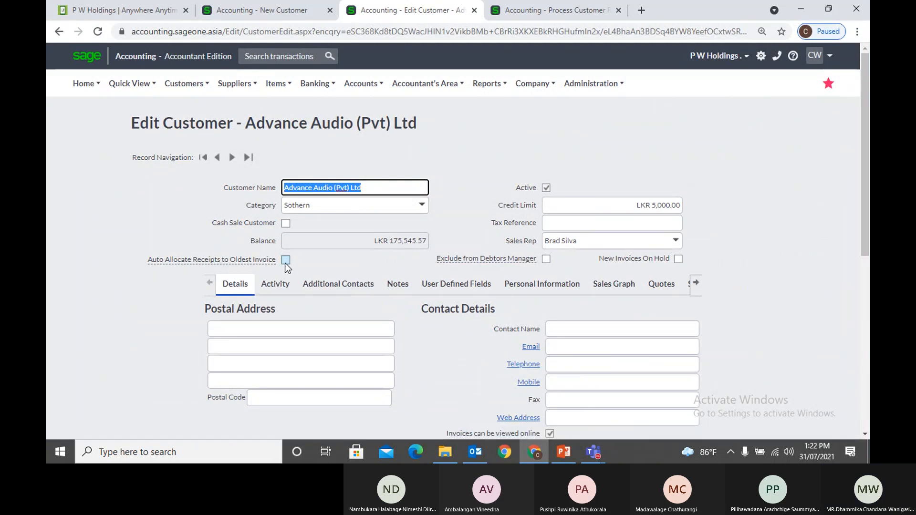
{"action": "left_click", "coordinate": [529, 11]}
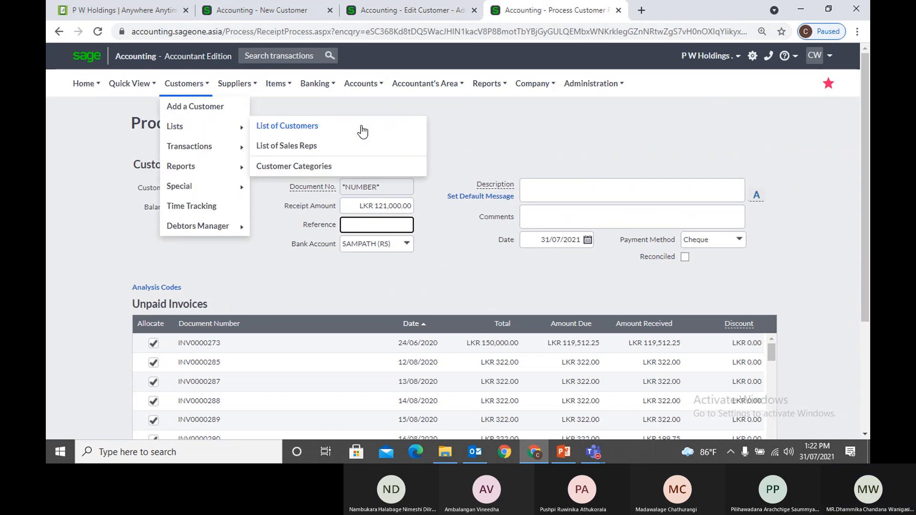
Switch the receipt's customer to Advance Audio (Pvt) Ltd with a 250,000 amount
{"action": "left_click", "coordinate": [240, 188]}
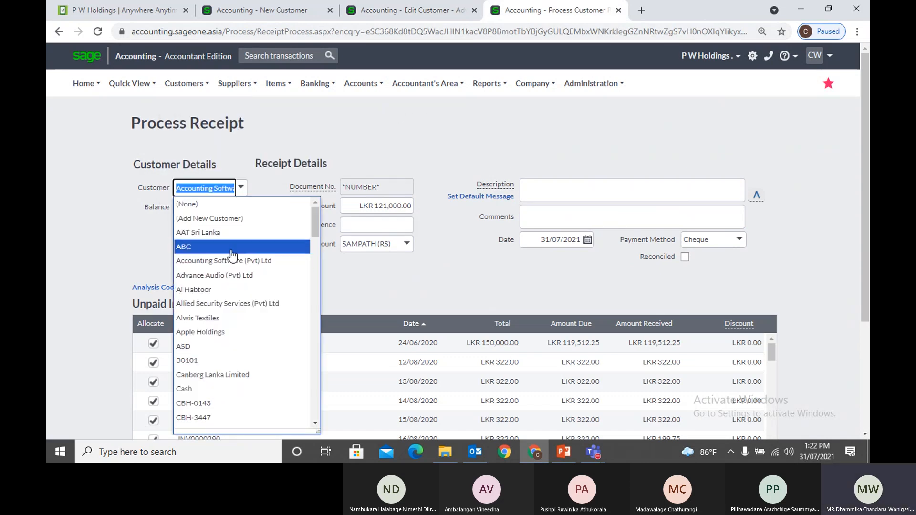
{"action": "left_click", "coordinate": [233, 275]}
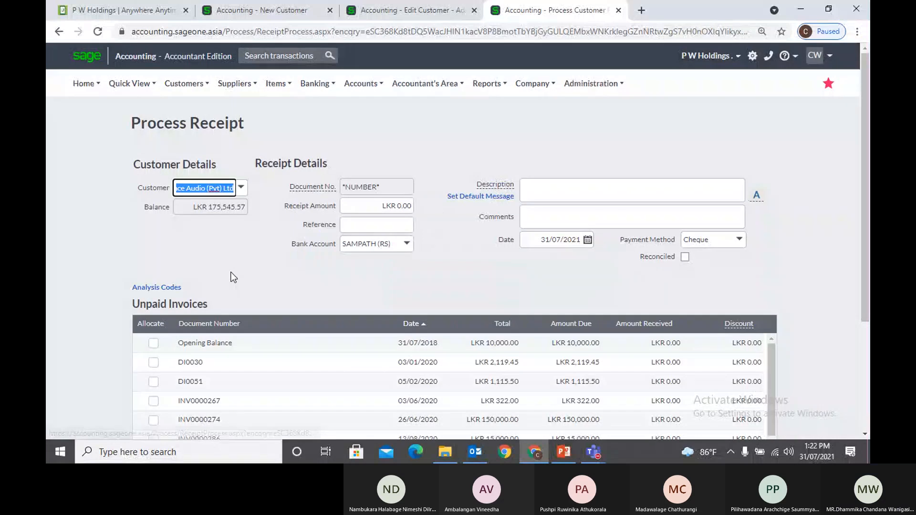
{"action": "left_click", "coordinate": [380, 207]}
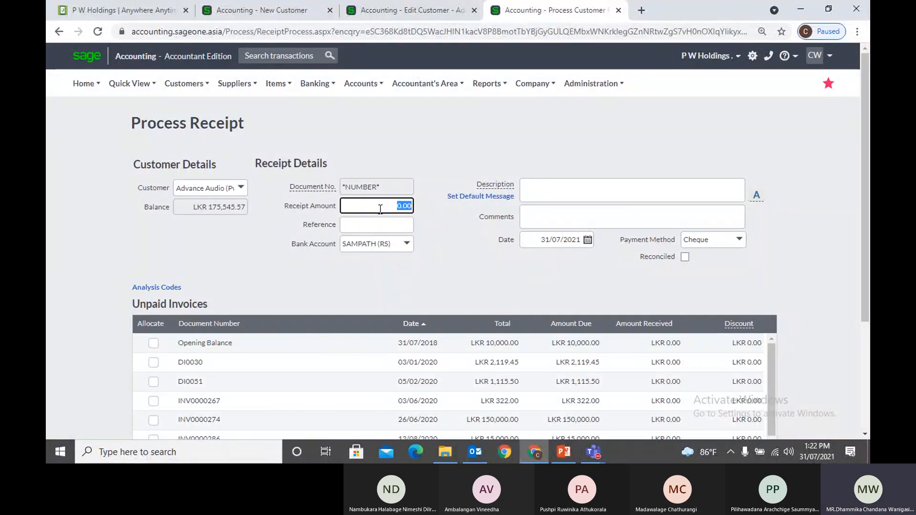
{"action": "type", "text": "250000"}
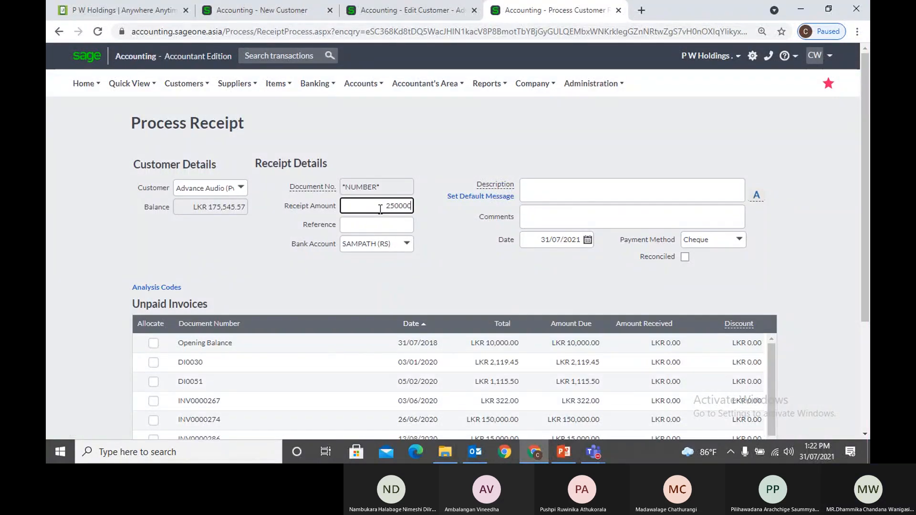
{"action": "key", "text": "Tab"}
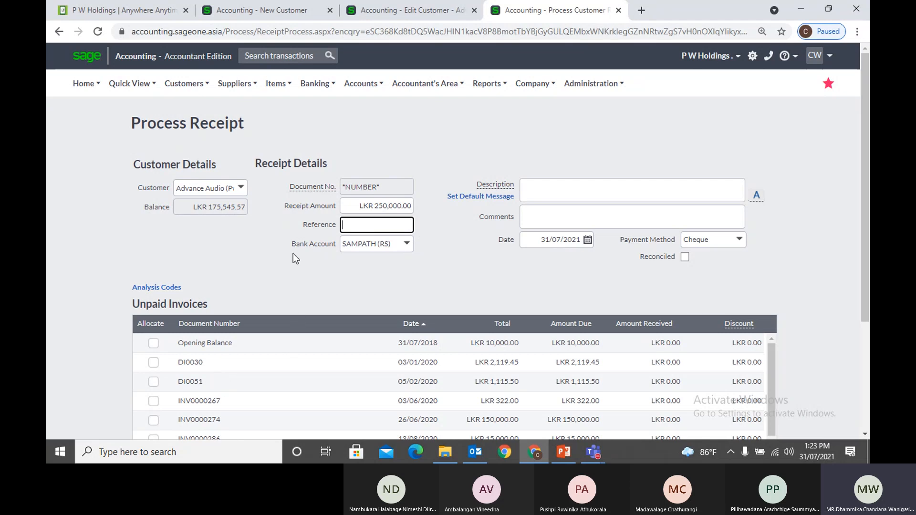
Allocate the receipt to the Opening Balance, DI0030, INV0000274 and INV0000286
{"action": "left_click", "coordinate": [377, 14]}
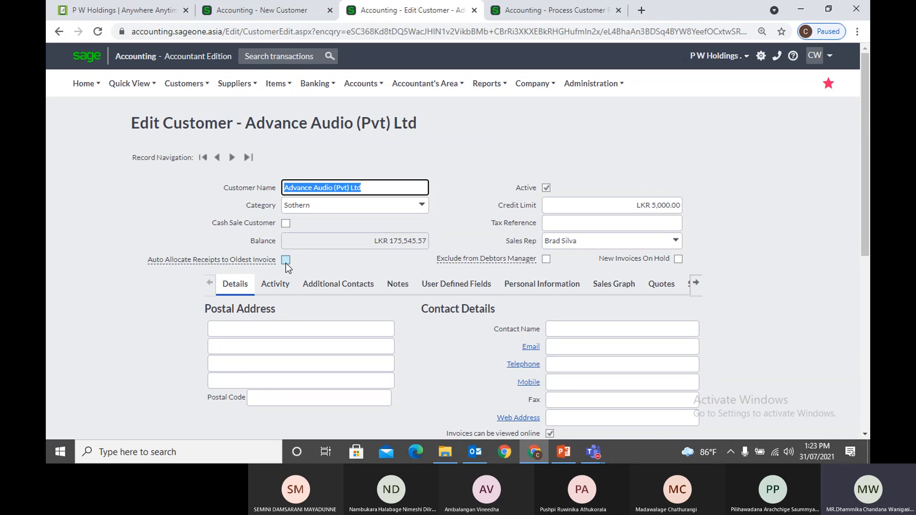
{"action": "left_click", "coordinate": [556, 15]}
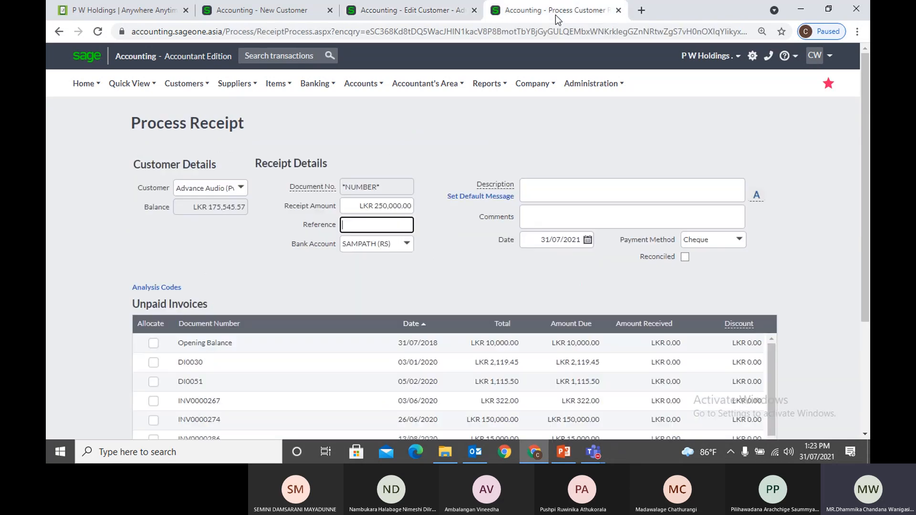
{"action": "left_click", "coordinate": [153, 344]}
{"action": "left_click", "coordinate": [153, 363]}
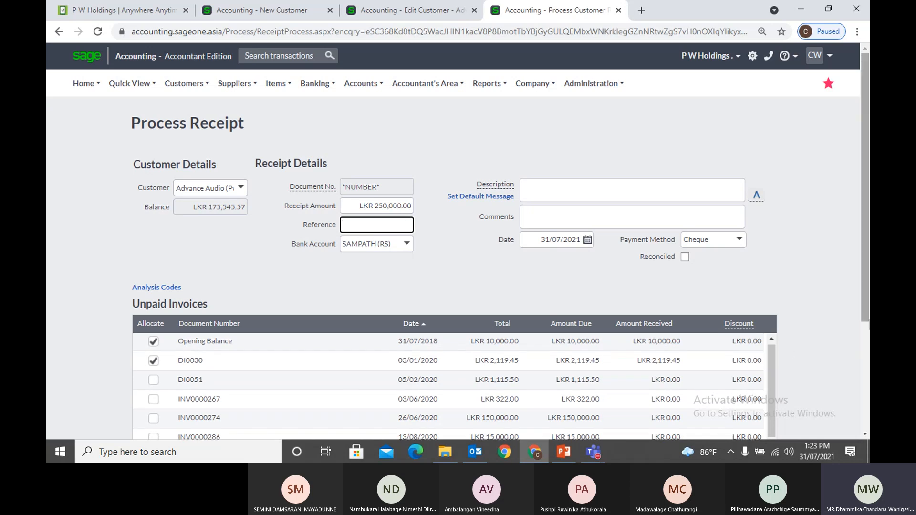
{"action": "scroll", "coordinate": [849, 340], "scroll_direction": "down", "scroll_amount": 3}
{"action": "left_click", "coordinate": [153, 258]}
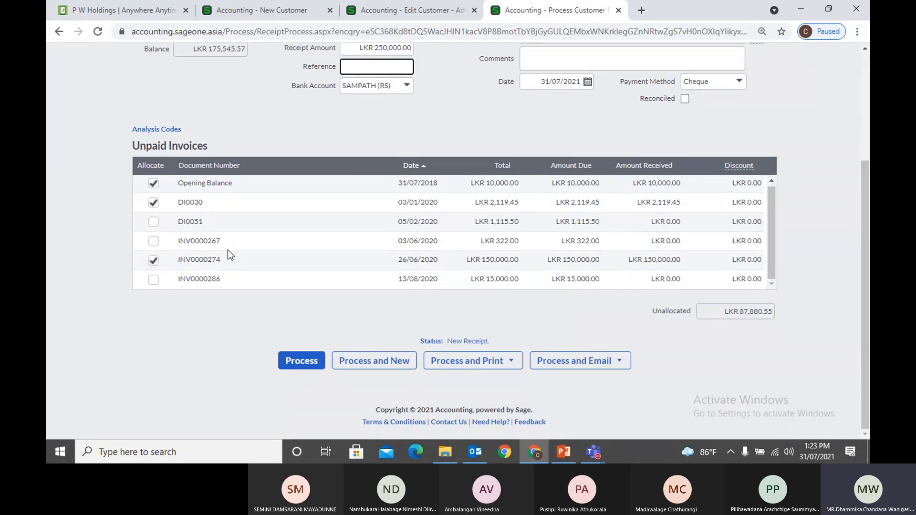
{"action": "left_click", "coordinate": [154, 280]}
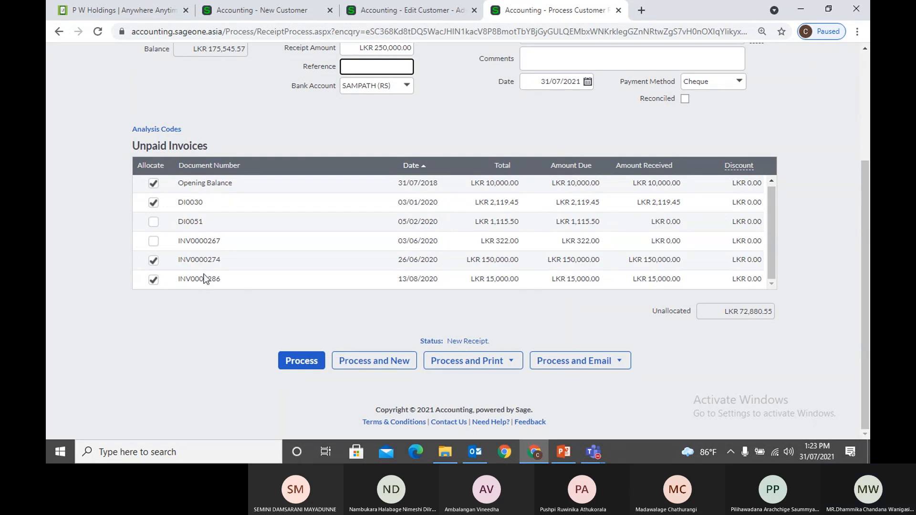
Compare the receipt against Advance Audio's auto-allocate to oldest invoice setting
{"action": "left_click", "coordinate": [385, 10]}
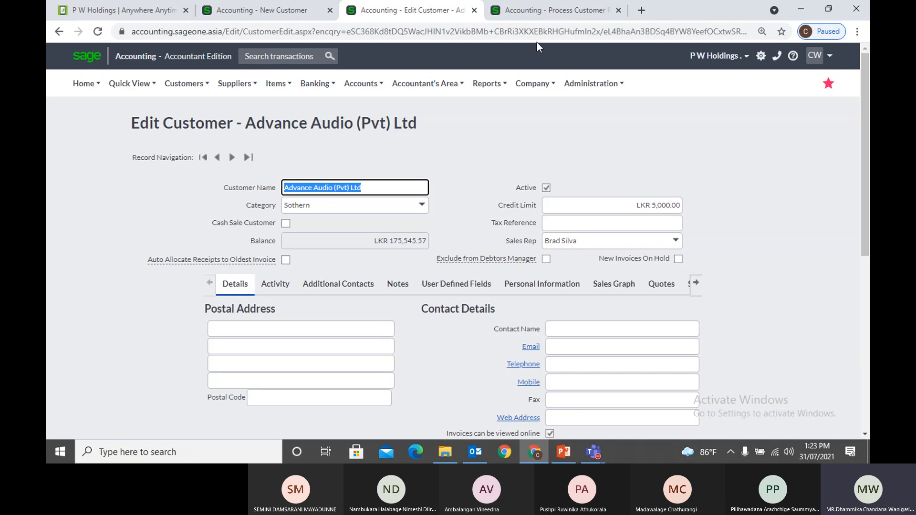
{"action": "left_click", "coordinate": [530, 16]}
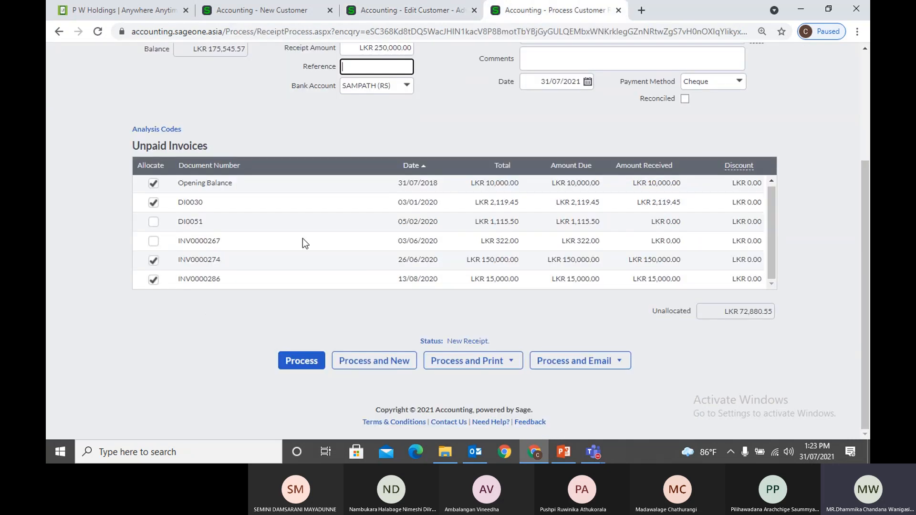
{"action": "scroll", "coordinate": [405, 110], "scroll_direction": "up", "scroll_amount": 1}
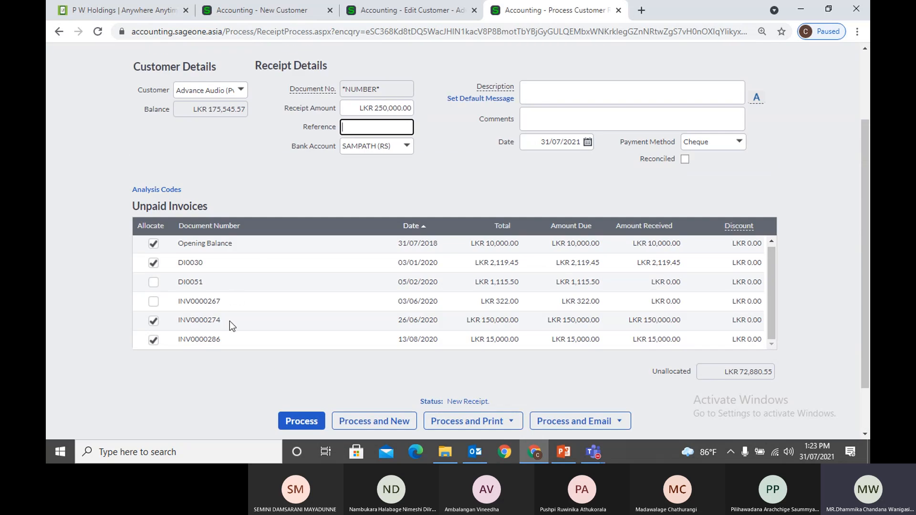
{"action": "left_click", "coordinate": [382, 17]}
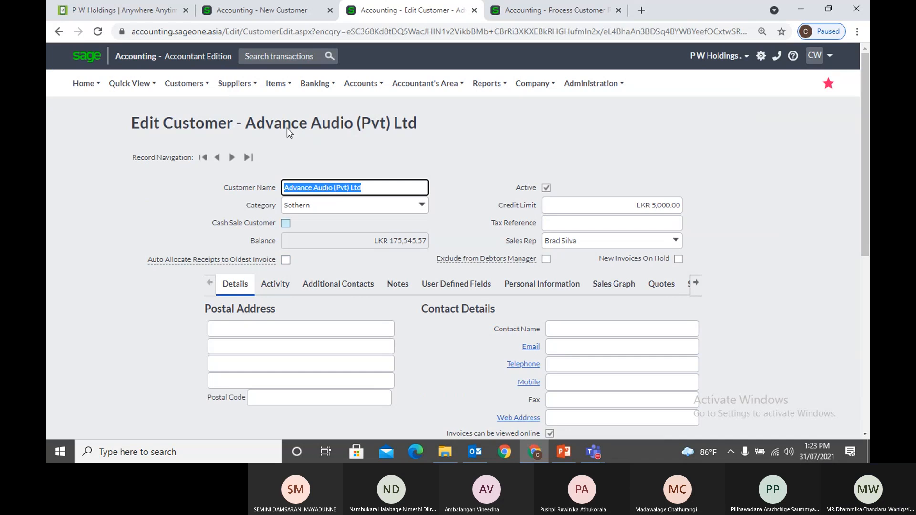
Review the fields on KIU's new customer form
{"action": "left_click", "coordinate": [245, 10]}
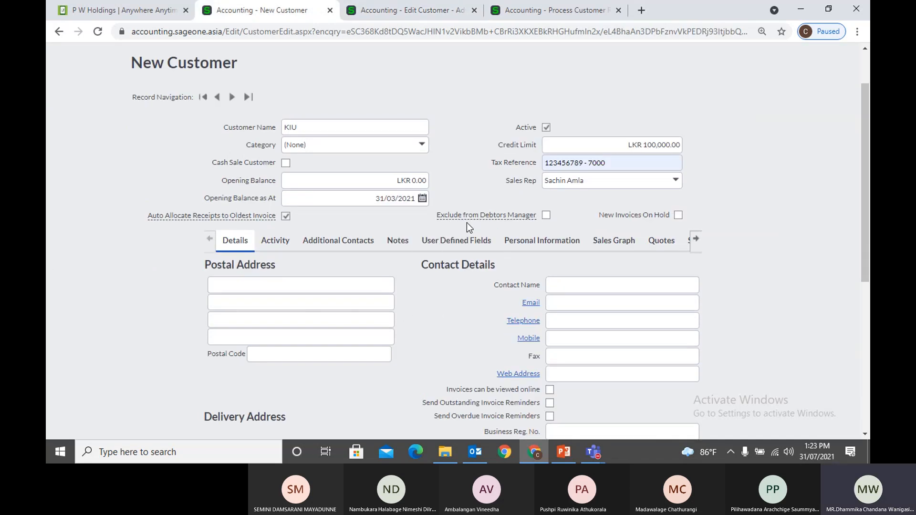
{"action": "mouse_move", "coordinate": [478, 217]}
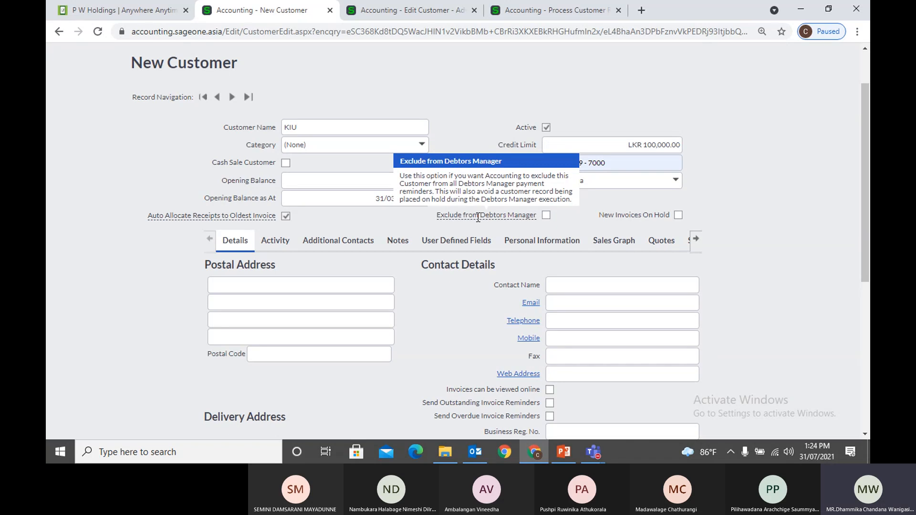
{"action": "scroll", "coordinate": [478, 217], "scroll_direction": "up", "scroll_amount": 2}
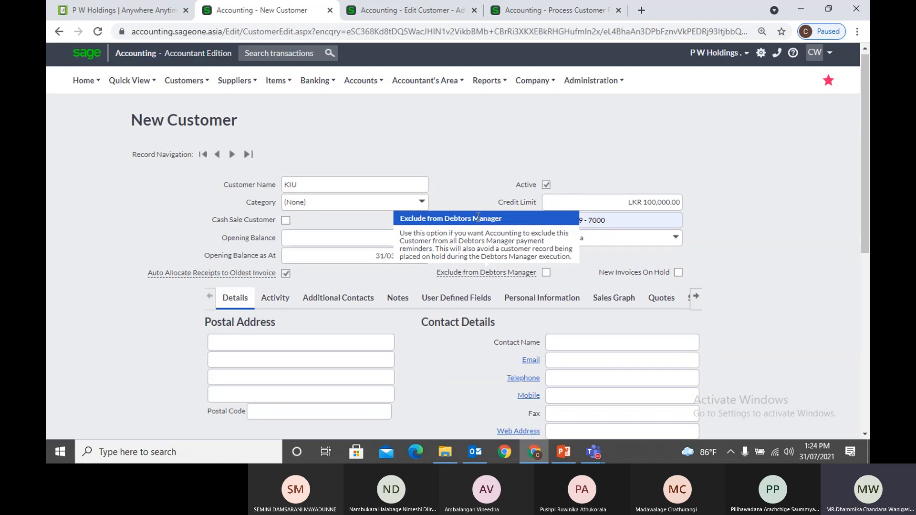
{"action": "mouse_move", "coordinate": [576, 94]}
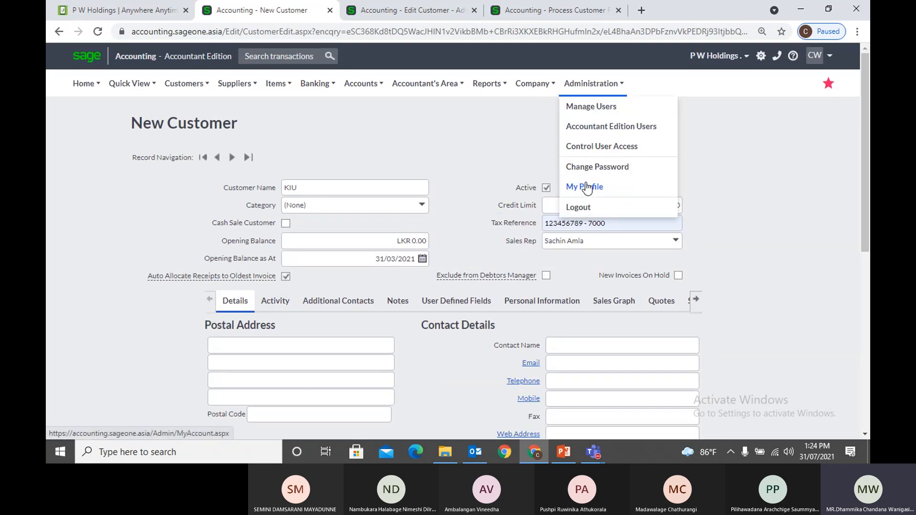
Leave the customer receipt page for the user's My Profile page
{"action": "left_click", "coordinate": [515, 10]}
{"action": "scroll", "coordinate": [568, 74], "scroll_direction": "up", "scroll_amount": 2}
{"action": "mouse_move", "coordinate": [569, 75]}
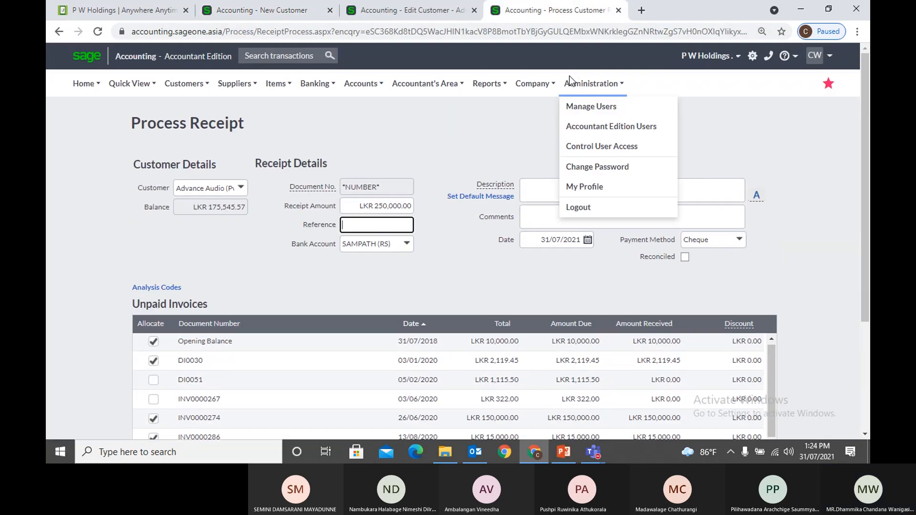
{"action": "left_click", "coordinate": [583, 185]}
{"action": "left_click", "coordinate": [526, 96]}
{"action": "mouse_move", "coordinate": [526, 96]}
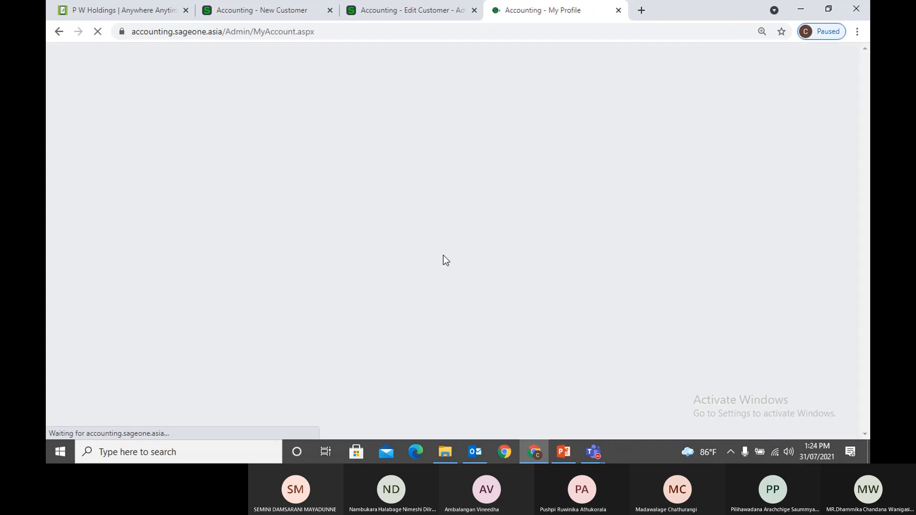
Open the upgrade Registration Wizard and review module licences such as Advanced Inventory
{"action": "scroll", "coordinate": [364, 291], "scroll_direction": "down", "scroll_amount": 2}
{"action": "left_click", "coordinate": [214, 346]}
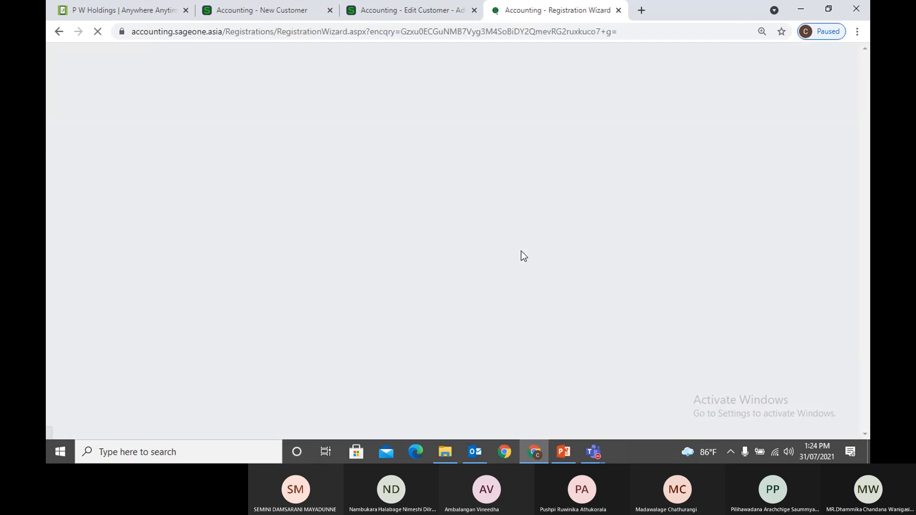
{"action": "scroll", "coordinate": [521, 252], "scroll_direction": "down", "scroll_amount": 2}
{"action": "scroll", "coordinate": [521, 257], "scroll_direction": "down", "scroll_amount": 2}
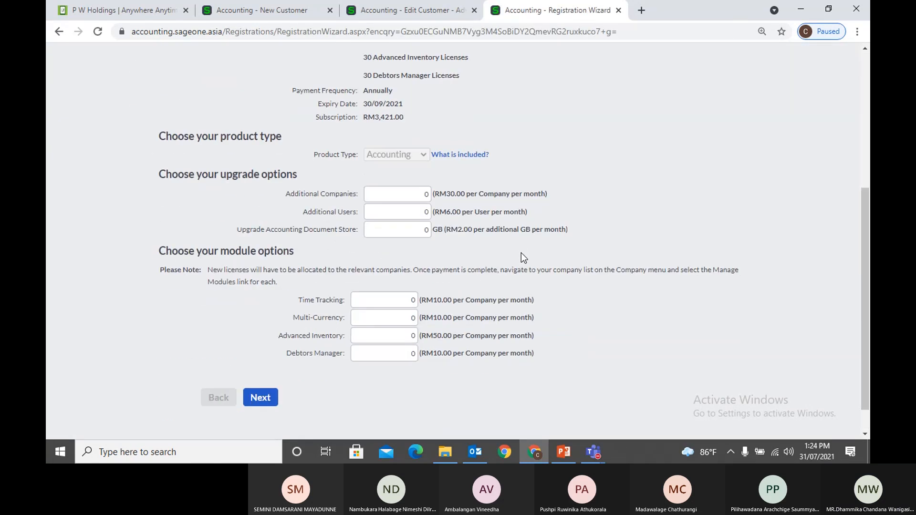
{"action": "left_click", "coordinate": [405, 334]}
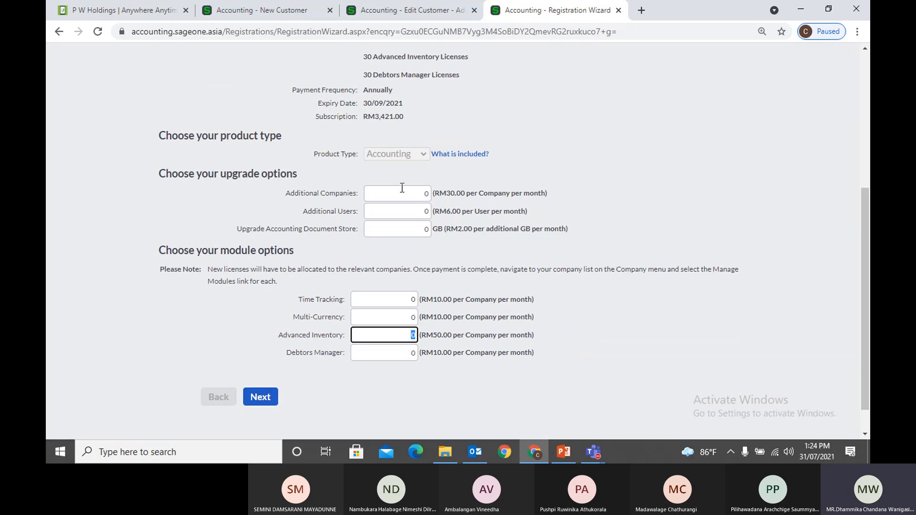
{"action": "left_click", "coordinate": [269, 14]}
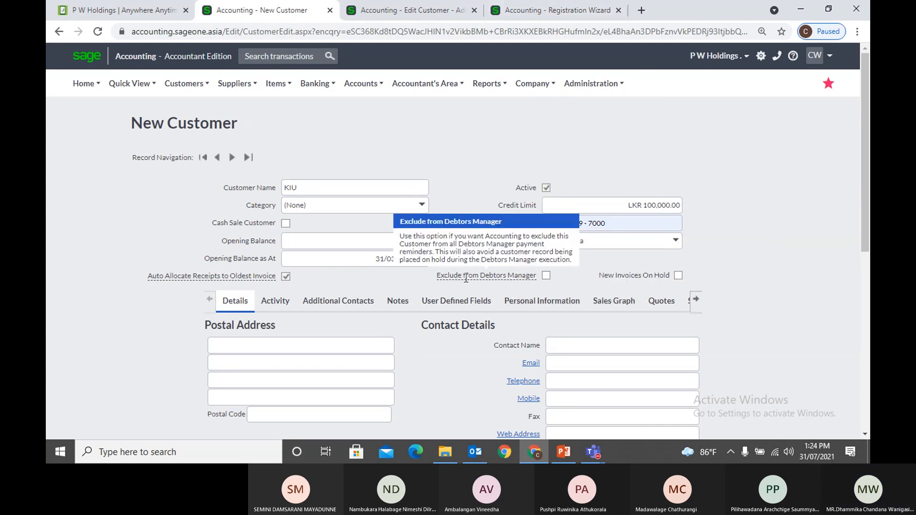
{"action": "left_click", "coordinate": [566, 21]}
{"action": "scroll", "coordinate": [219, 116], "scroll_direction": "up", "scroll_amount": 5}
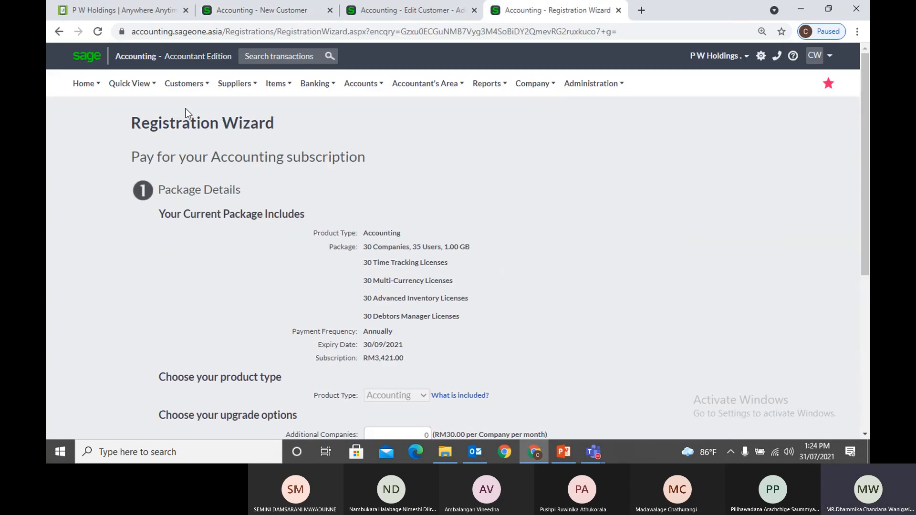
Open the Outstanding Invoices Workflow and insert a new step after invoice issue
{"action": "mouse_move", "coordinate": [184, 222]}
{"action": "left_click", "coordinate": [260, 225]}
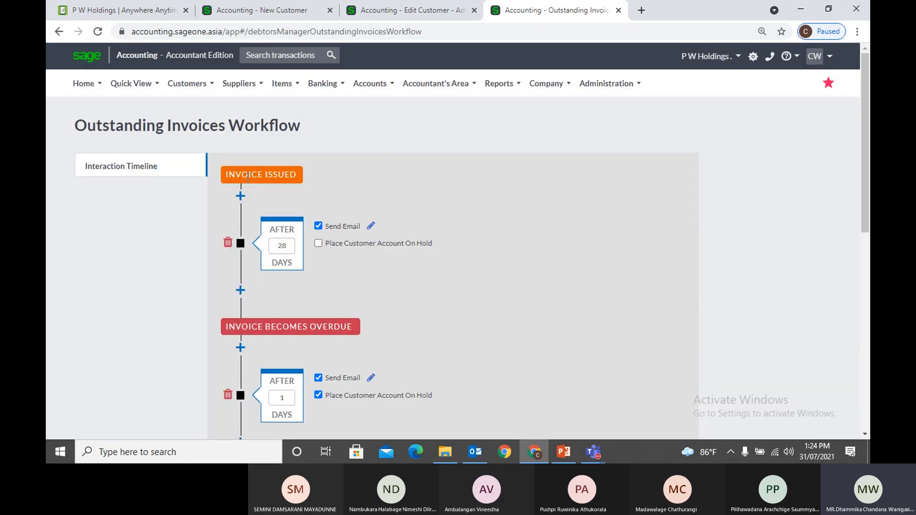
{"action": "scroll", "coordinate": [357, 290], "scroll_direction": "down", "scroll_amount": 1}
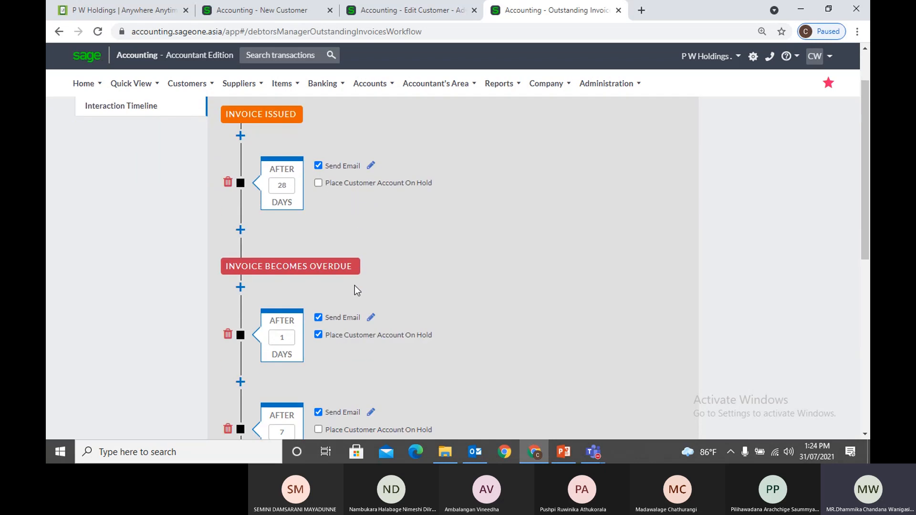
{"action": "scroll", "coordinate": [357, 291], "scroll_direction": "up", "scroll_amount": 1}
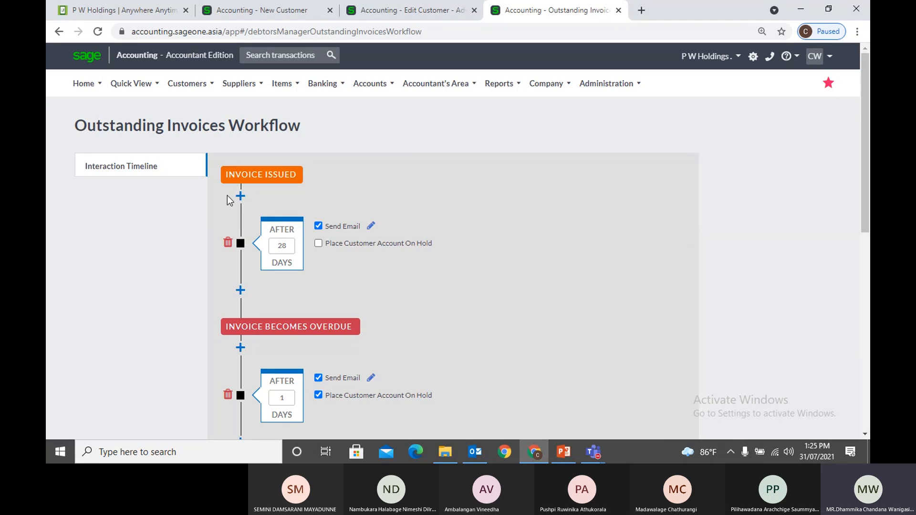
{"action": "left_click", "coordinate": [240, 196]}
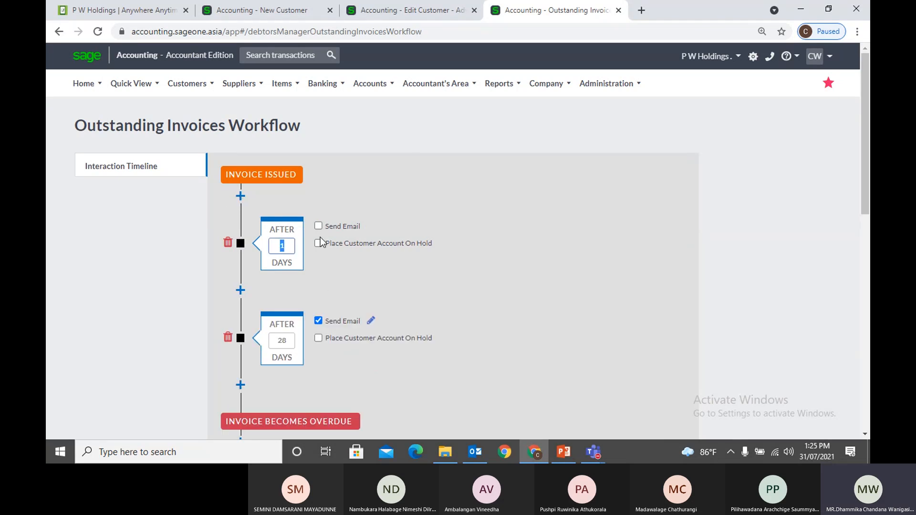
{"action": "scroll", "coordinate": [327, 245], "scroll_direction": "down", "scroll_amount": 2}
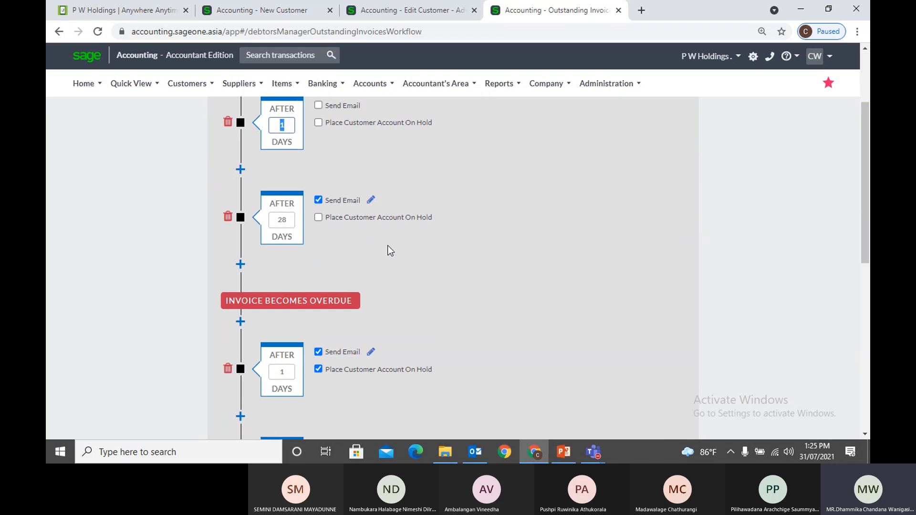
{"action": "scroll", "coordinate": [438, 251], "scroll_direction": "down", "scroll_amount": 3}
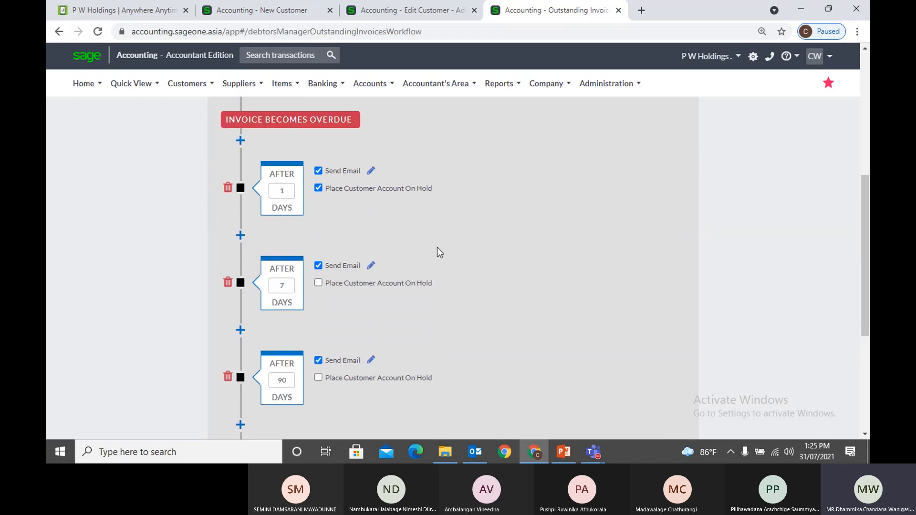
{"action": "scroll", "coordinate": [439, 252], "scroll_direction": "down", "scroll_amount": 2}
{"action": "scroll", "coordinate": [436, 252], "scroll_direction": "up", "scroll_amount": 6}
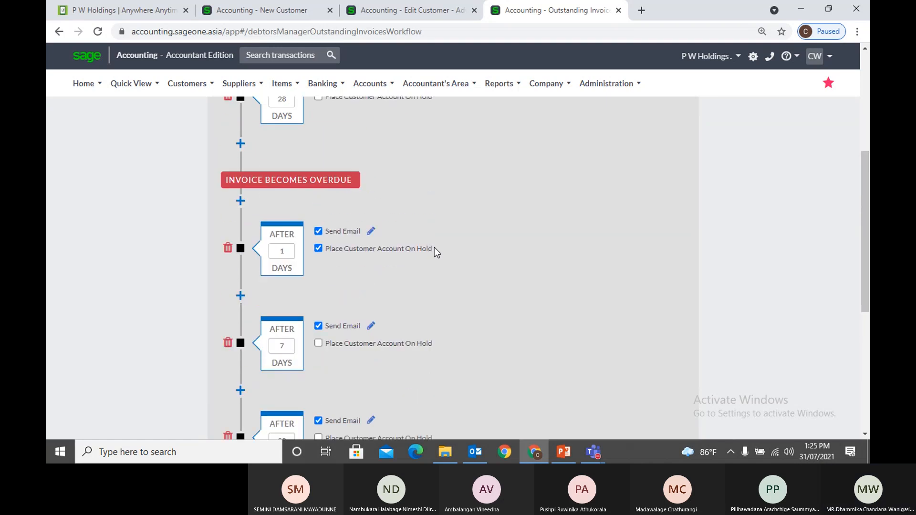
Set the new step to 14 days and turn on its Send Email option
{"action": "double_click", "coordinate": [281, 187]}
{"action": "type", "text": "14"}
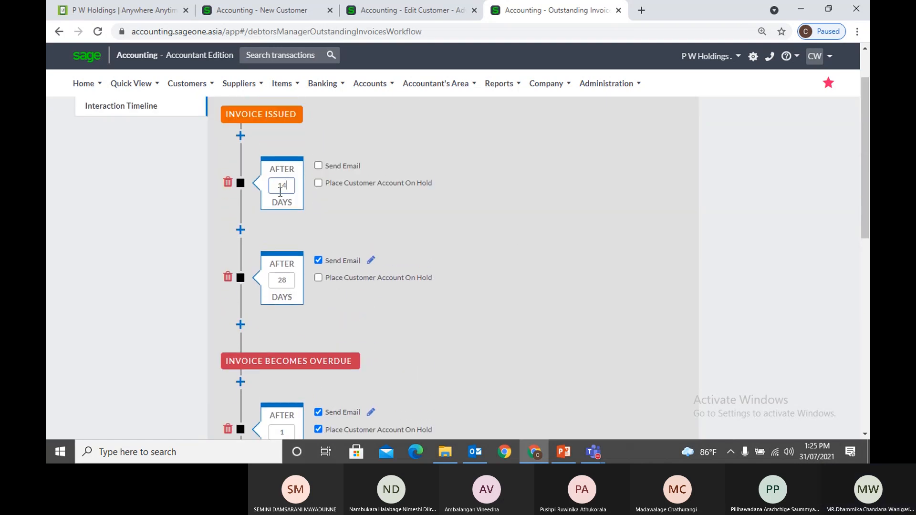
{"action": "left_click", "coordinate": [524, 252]}
{"action": "left_click", "coordinate": [318, 165]}
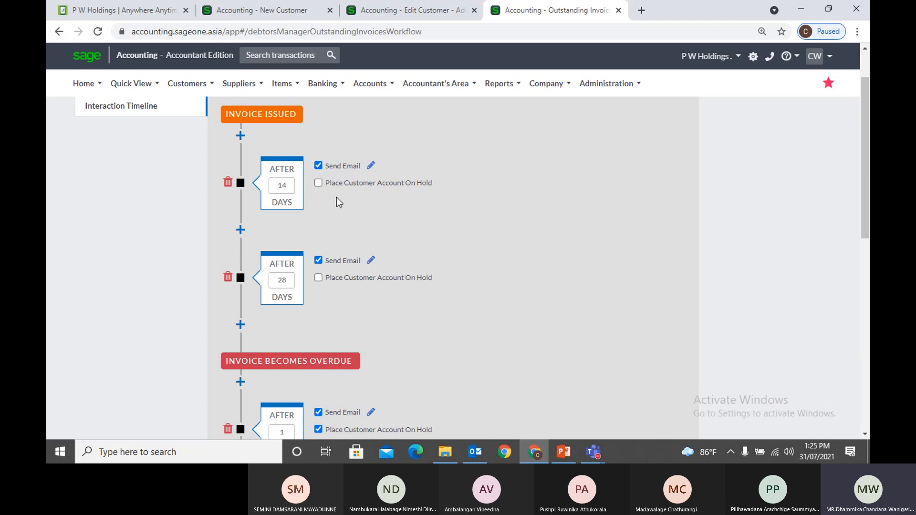
{"action": "scroll", "coordinate": [337, 201], "scroll_direction": "up", "scroll_amount": 1}
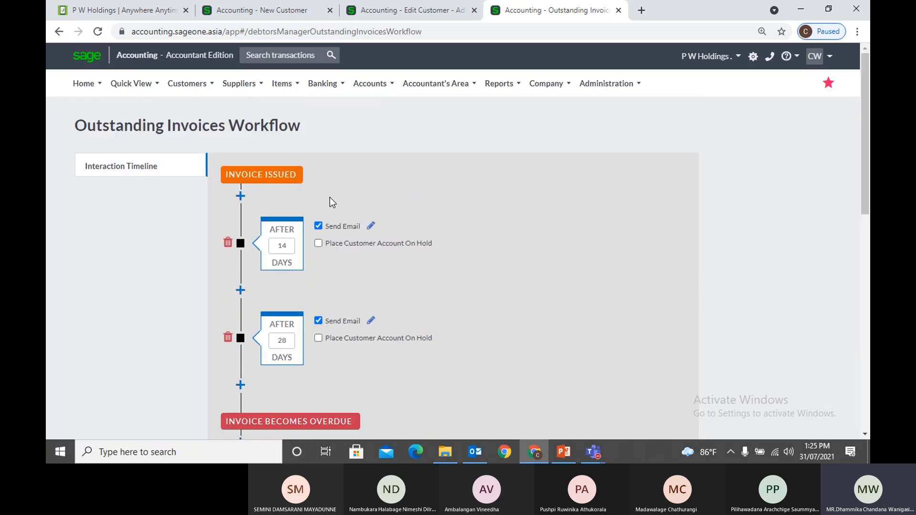
{"action": "scroll", "coordinate": [332, 200], "scroll_direction": "down", "scroll_amount": 2}
{"action": "scroll", "coordinate": [406, 224], "scroll_direction": "down", "scroll_amount": 6}
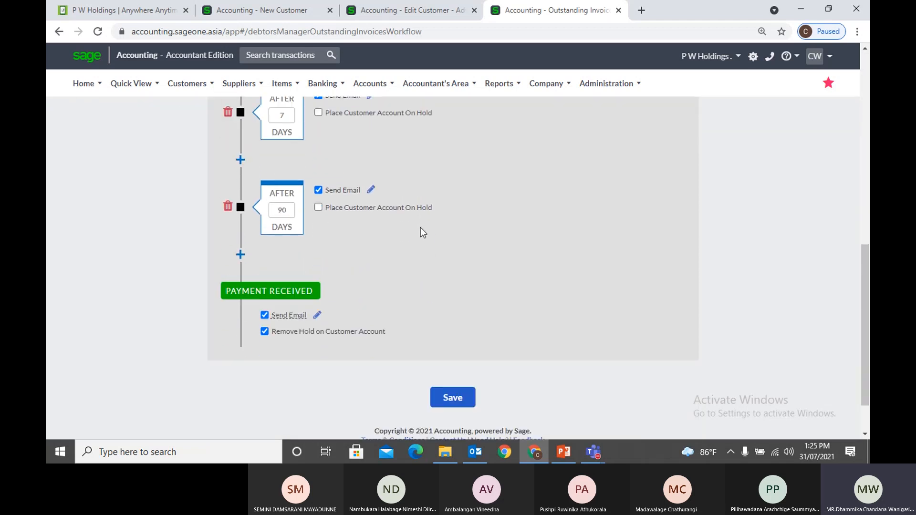
{"action": "scroll", "coordinate": [423, 233], "scroll_direction": "up", "scroll_amount": 2}
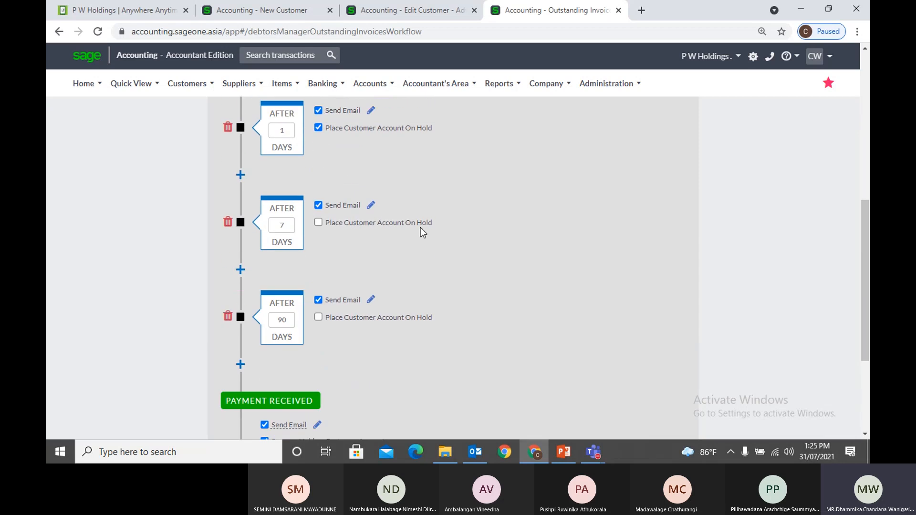
{"action": "left_click", "coordinate": [275, 16]}
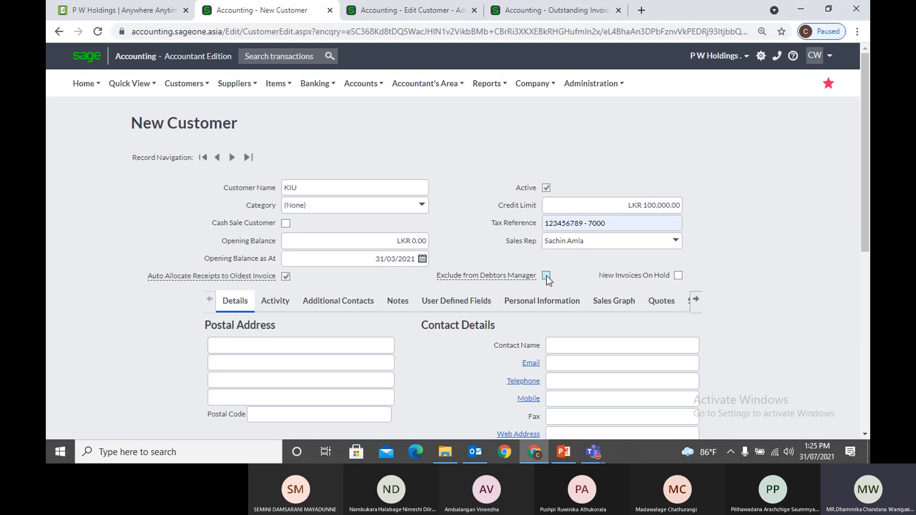
Tick New Invoices On Hold on KIU's customer form and review the remaining fields
{"action": "mouse_move", "coordinate": [497, 277]}
{"action": "left_click", "coordinate": [678, 276]}
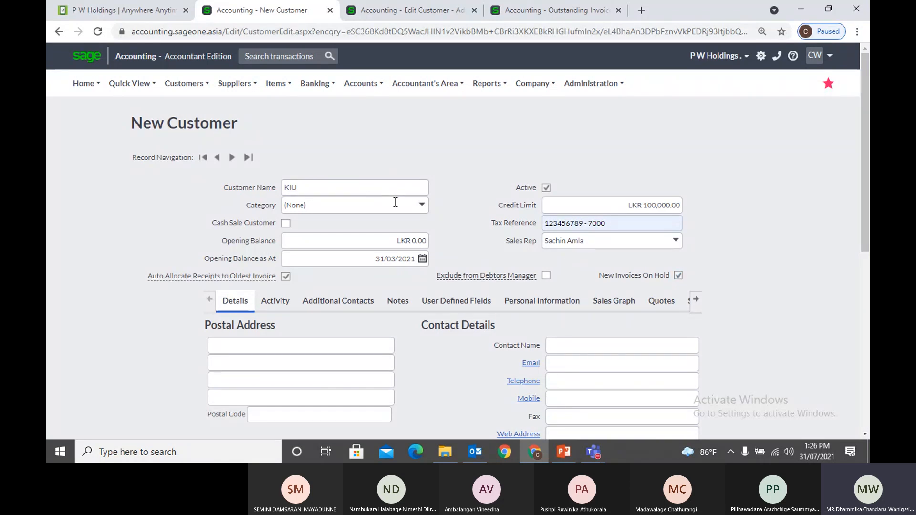
{"action": "scroll", "coordinate": [780, 259], "scroll_direction": "down", "scroll_amount": 1}
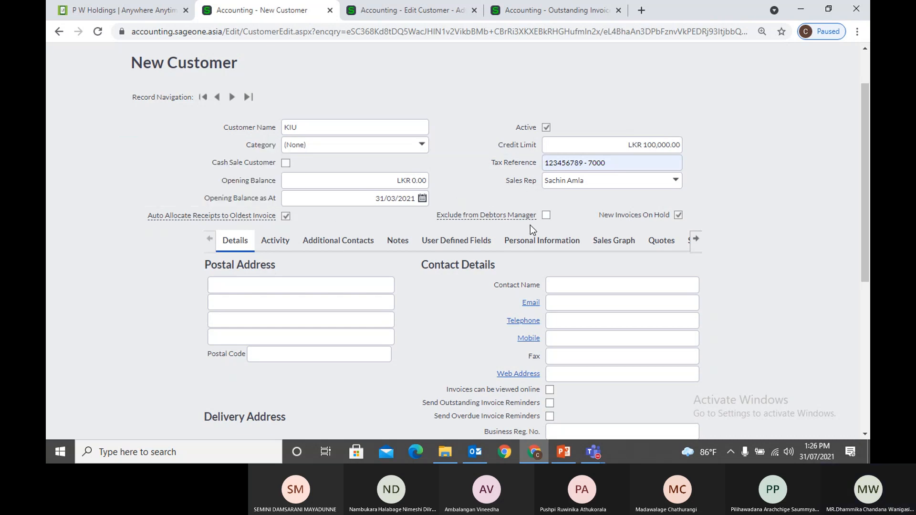
{"action": "mouse_move", "coordinate": [266, 216]}
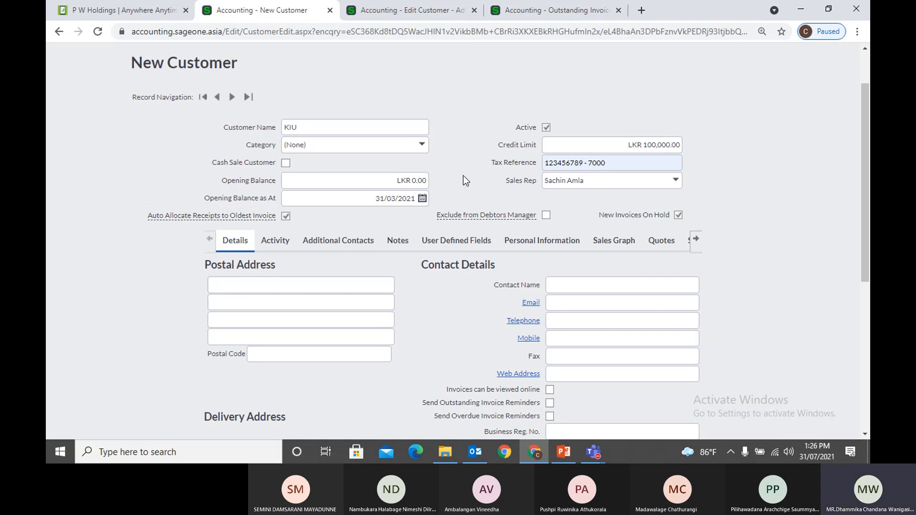
{"action": "scroll", "coordinate": [444, 205], "scroll_direction": "down", "scroll_amount": 1}
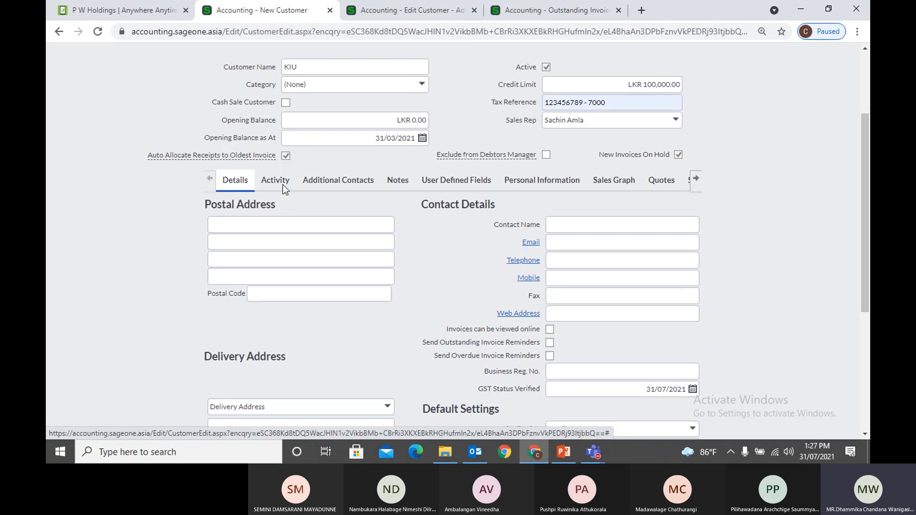
Browse KIU's Additional Contacts, Notes and User Defined Fields sections and the later form sections
{"action": "left_click", "coordinate": [322, 180]}
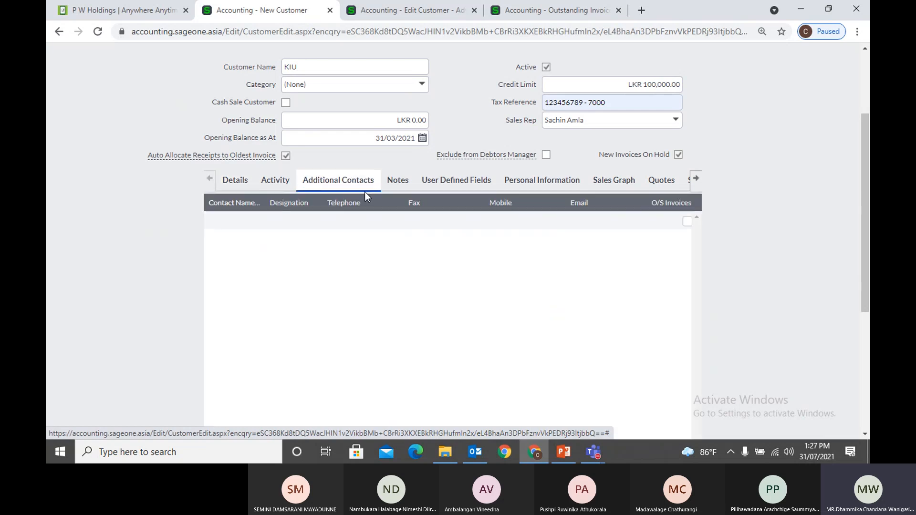
{"action": "left_click", "coordinate": [395, 181]}
{"action": "left_click", "coordinate": [449, 183]}
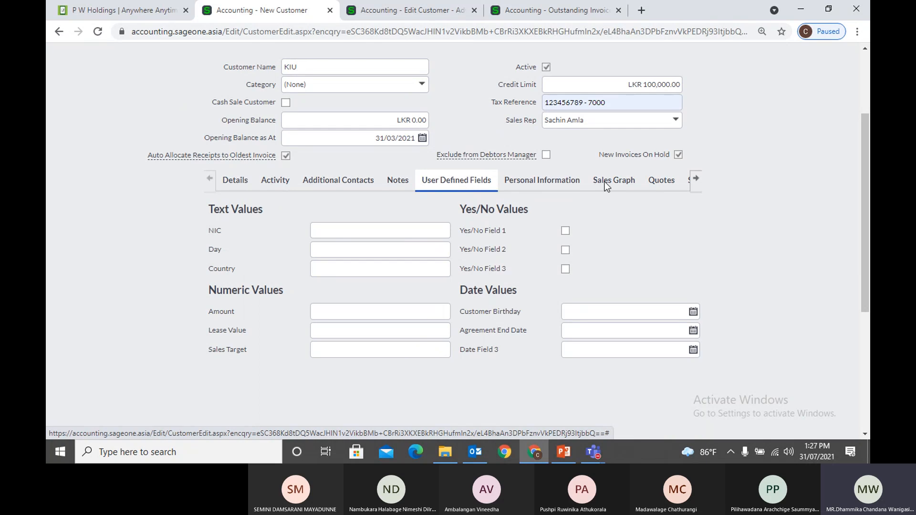
{"action": "left_click", "coordinate": [696, 179]}
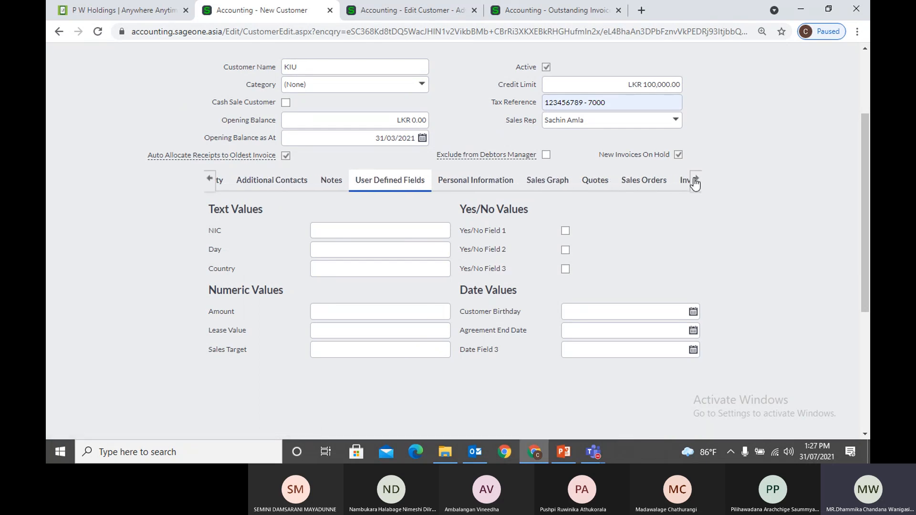
{"action": "left_click", "coordinate": [698, 183]}
{"action": "left_click", "coordinate": [698, 182]}
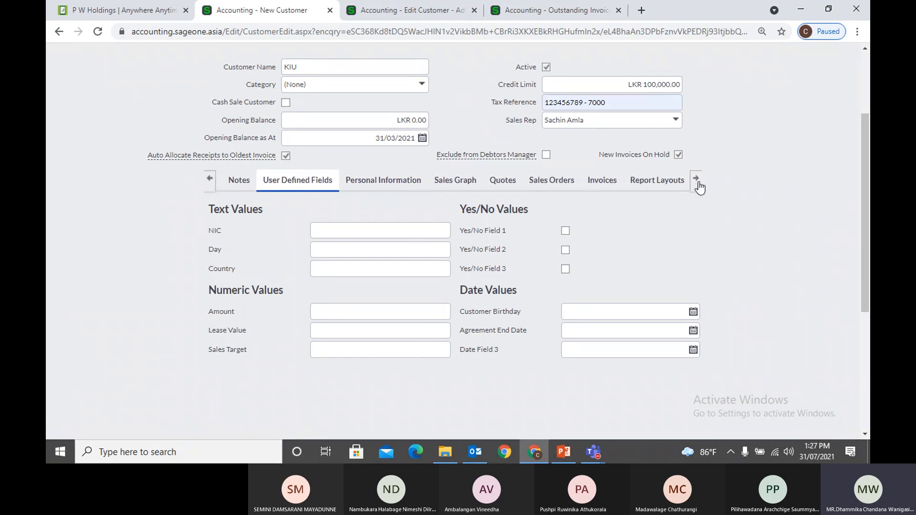
Bring the earlier sections back into view and return to KIU's Details section
{"action": "left_click", "coordinate": [208, 181]}
{"action": "left_click", "coordinate": [208, 183]}
{"action": "left_click", "coordinate": [207, 185]}
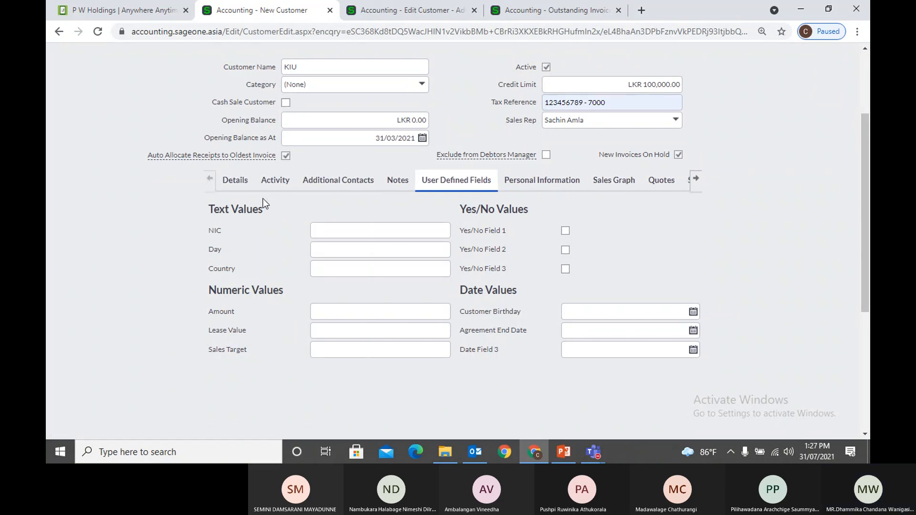
{"action": "scroll", "coordinate": [269, 216], "scroll_direction": "up", "scroll_amount": 1}
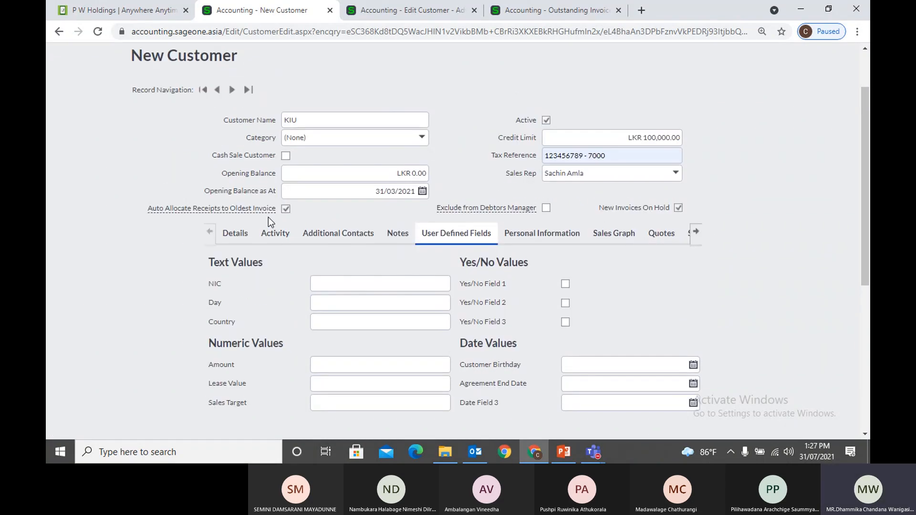
{"action": "scroll", "coordinate": [269, 217], "scroll_direction": "up", "scroll_amount": 1}
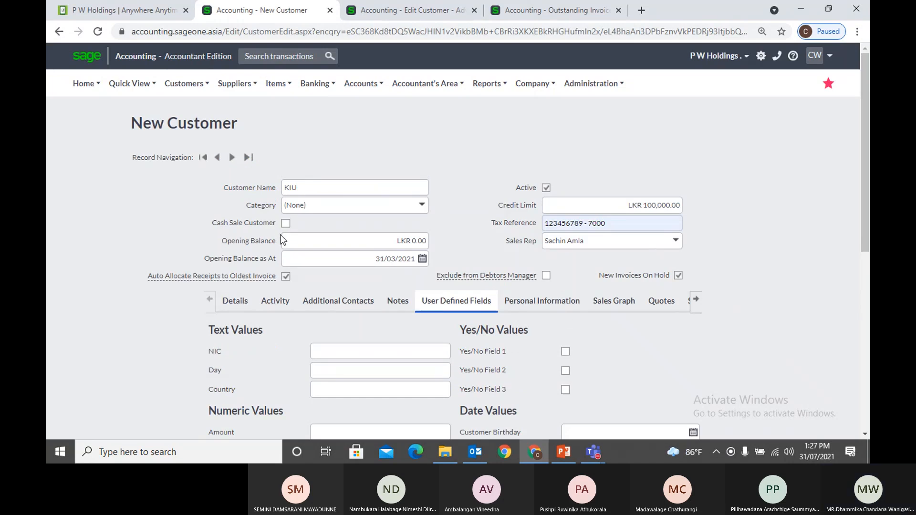
{"action": "scroll", "coordinate": [280, 234], "scroll_direction": "down", "scroll_amount": 5}
{"action": "scroll", "coordinate": [280, 234], "scroll_direction": "up", "scroll_amount": 4}
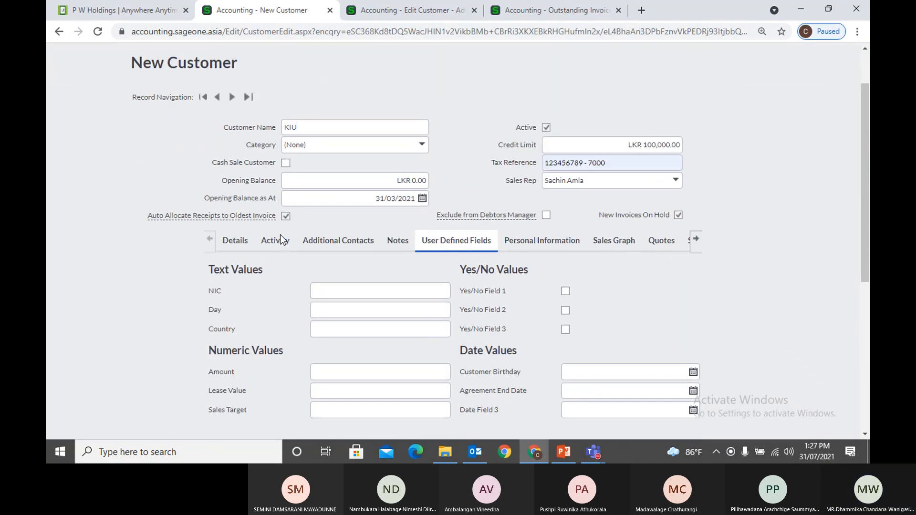
{"action": "left_click", "coordinate": [239, 242]}
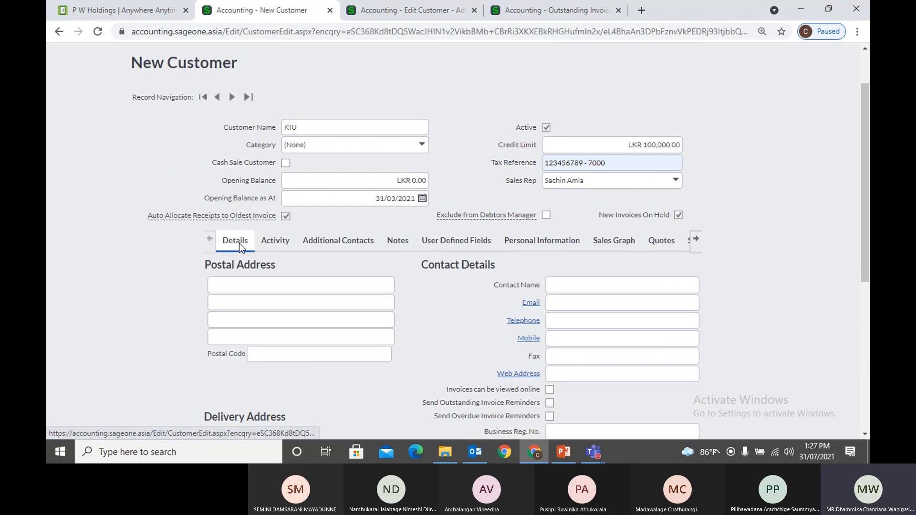
Scroll to the top of the page and open the Customers menu
{"action": "scroll", "coordinate": [419, 314], "scroll_direction": "up", "scroll_amount": 2}
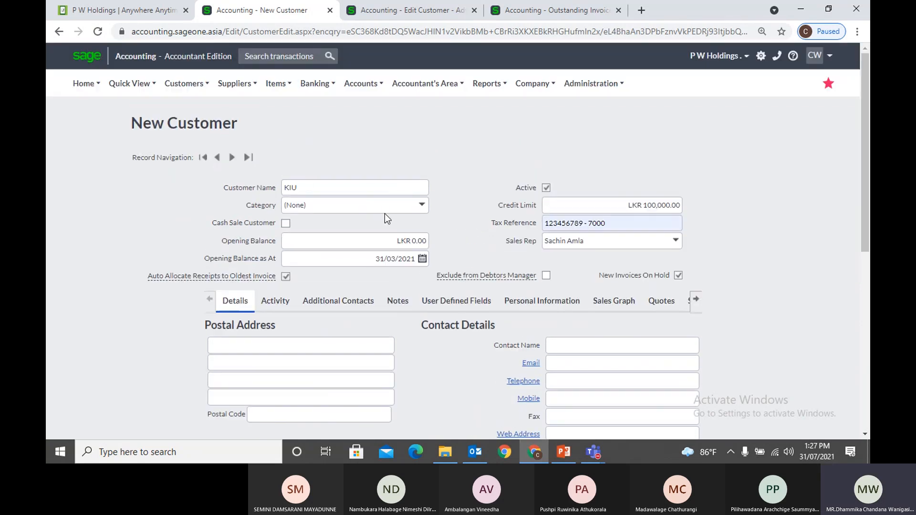
{"action": "scroll", "coordinate": [368, 208], "scroll_direction": "down", "scroll_amount": 7}
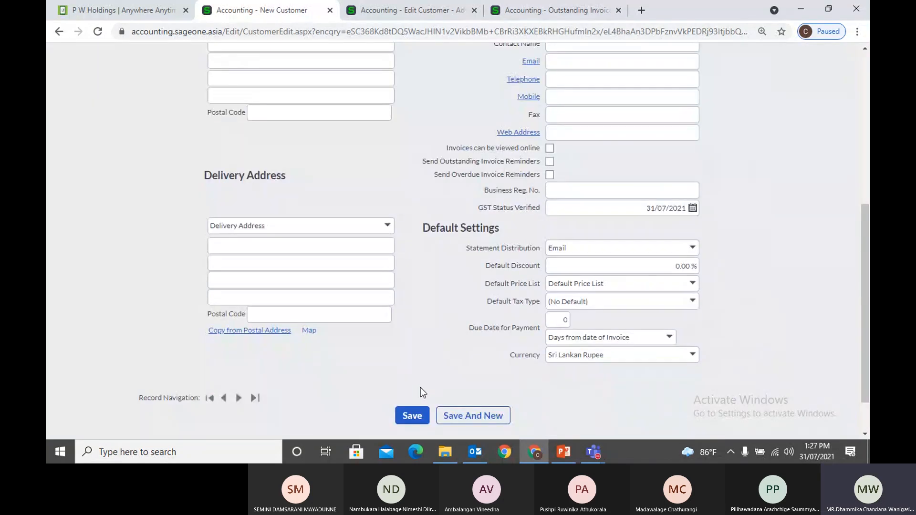
{"action": "scroll", "coordinate": [414, 359], "scroll_direction": "up", "scroll_amount": 3}
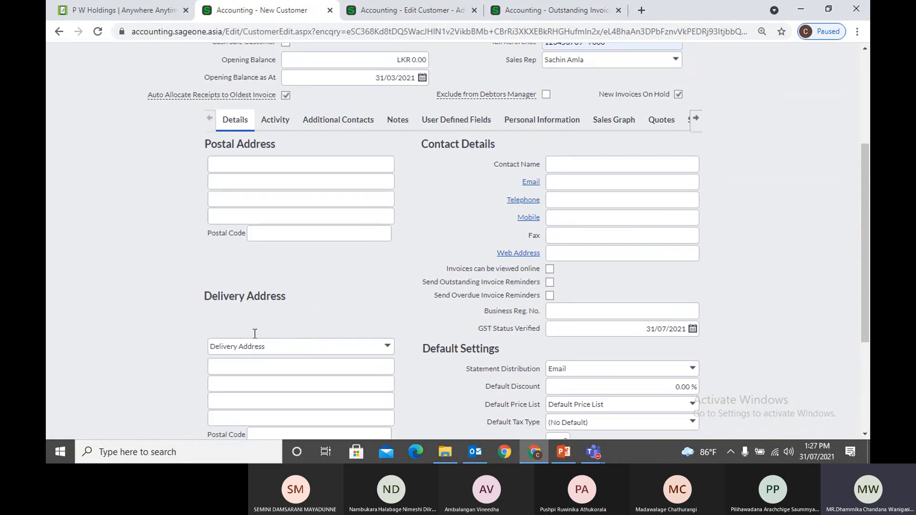
{"action": "scroll", "coordinate": [363, 284], "scroll_direction": "up", "scroll_amount": 1}
{"action": "scroll", "coordinate": [363, 284], "scroll_direction": "up", "scroll_amount": 4}
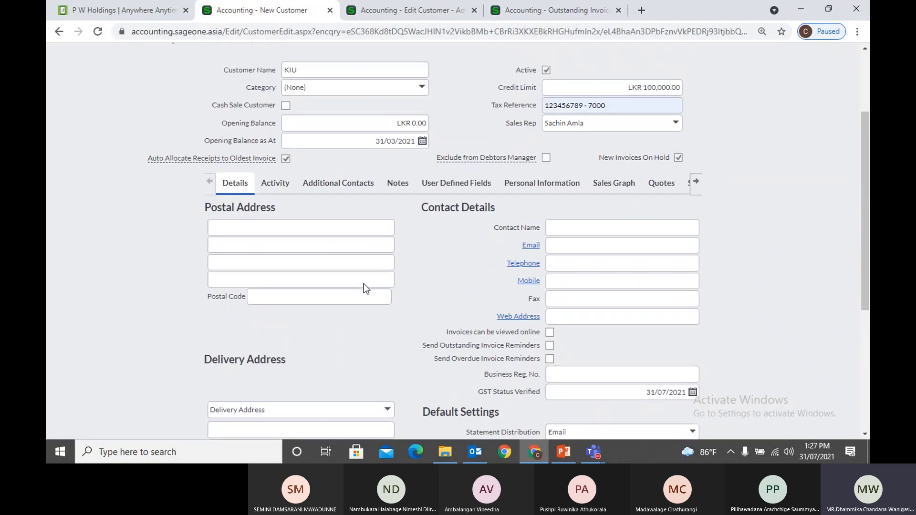
{"action": "left_click", "coordinate": [184, 85]}
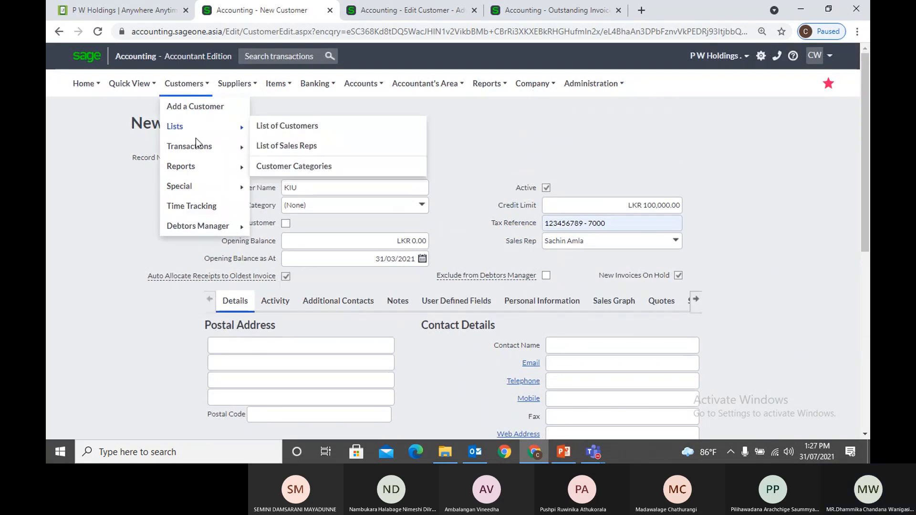
Open the Accounting Software (Pvt) Ltd record from the List of Customers
{"action": "mouse_move", "coordinate": [224, 127]}
{"action": "left_click", "coordinate": [285, 127]}
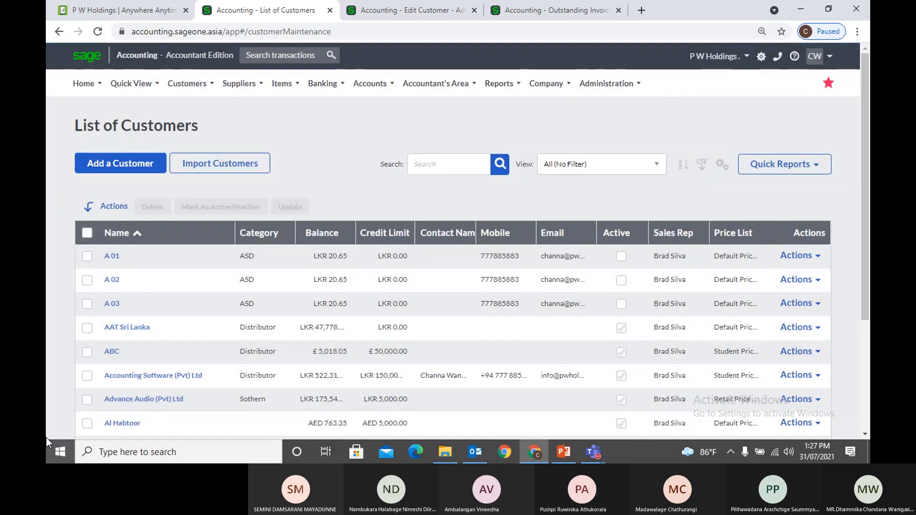
{"action": "left_click", "coordinate": [150, 381]}
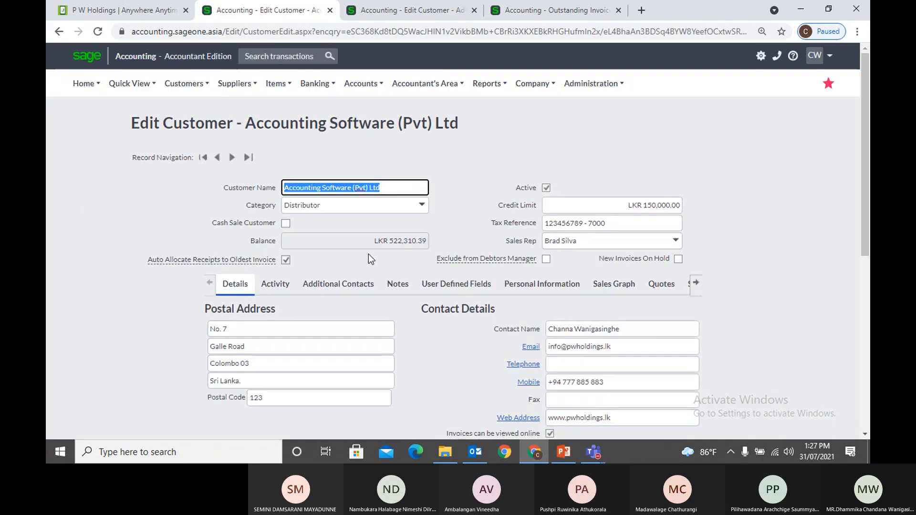
Review its delivery address and default settings: 10.00% discount, Student Price List, 45-day terms
{"action": "left_click", "coordinate": [462, 184]}
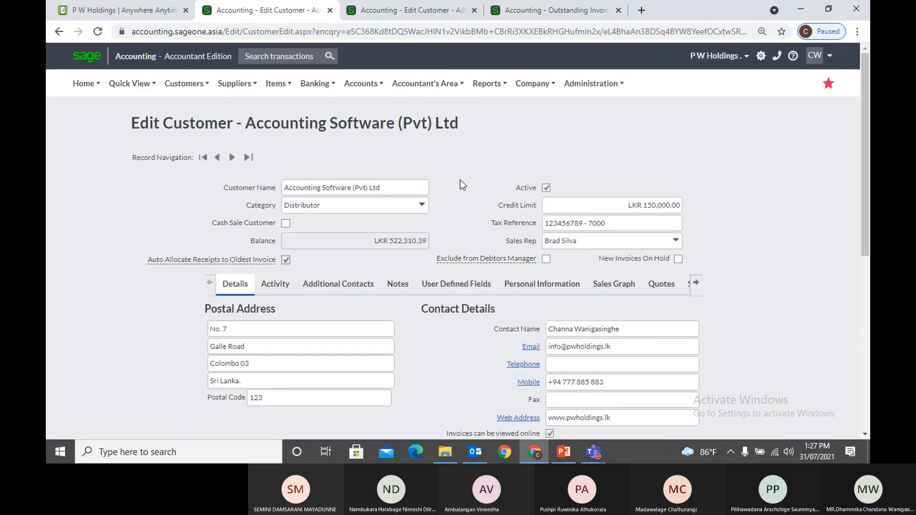
{"action": "scroll", "coordinate": [460, 179], "scroll_direction": "down", "scroll_amount": 1}
{"action": "scroll", "coordinate": [460, 180], "scroll_direction": "up", "scroll_amount": 1}
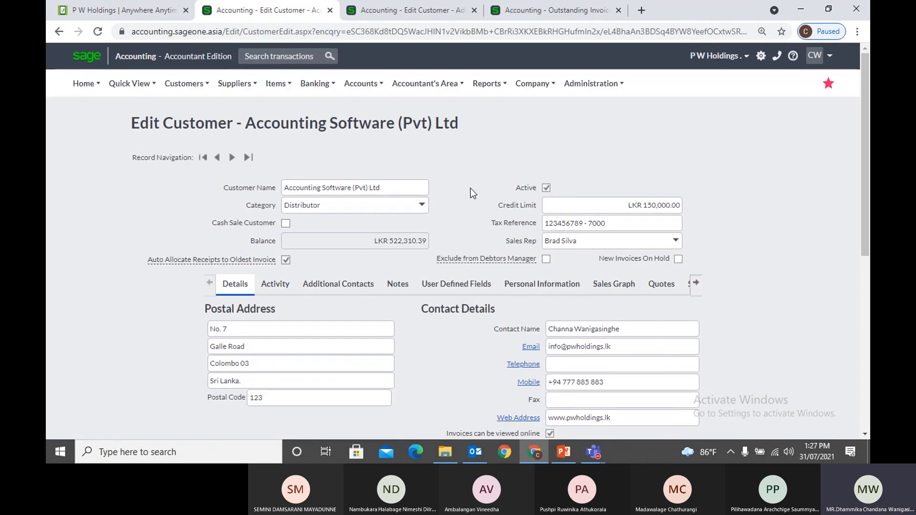
{"action": "scroll", "coordinate": [470, 189], "scroll_direction": "down", "scroll_amount": 3}
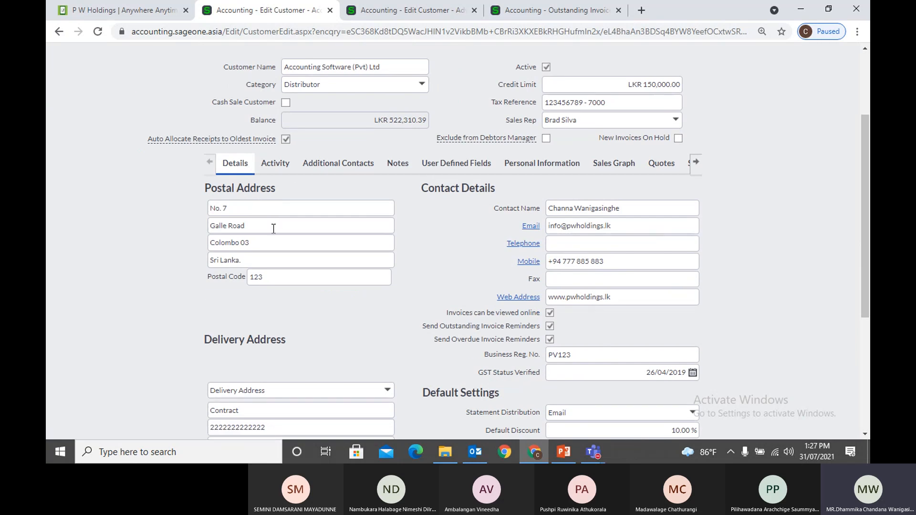
{"action": "scroll", "coordinate": [273, 241], "scroll_direction": "down", "scroll_amount": 2}
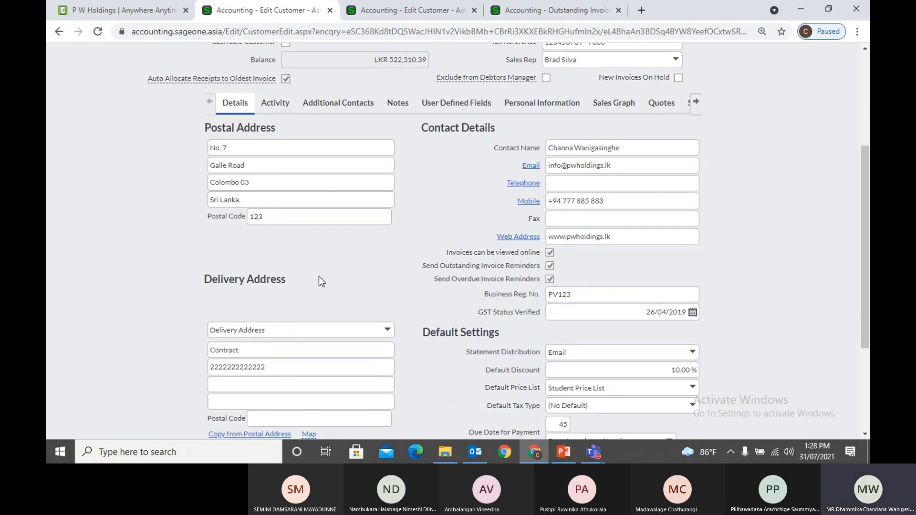
{"action": "scroll", "coordinate": [319, 276], "scroll_direction": "down", "scroll_amount": 2}
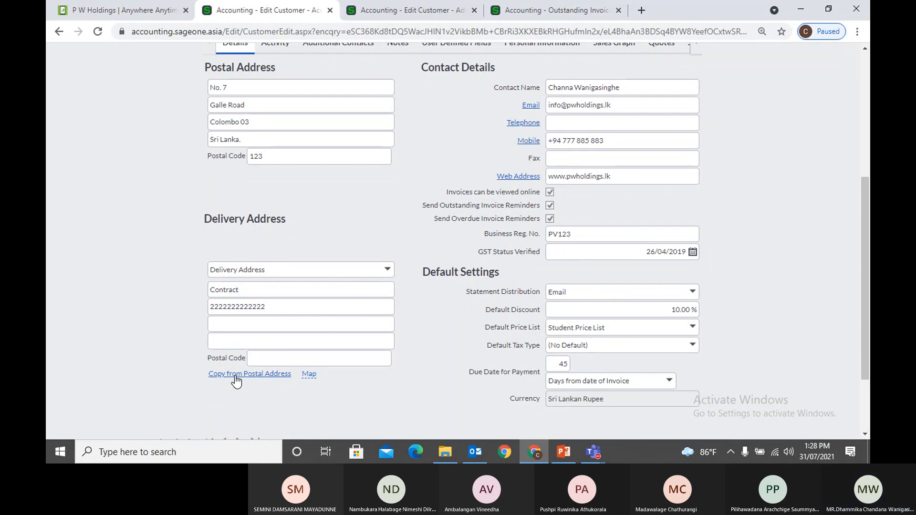
Copy the postal address to delivery, replace its street lines with 'World Trade Center', and preview the map
{"action": "left_click", "coordinate": [235, 381]}
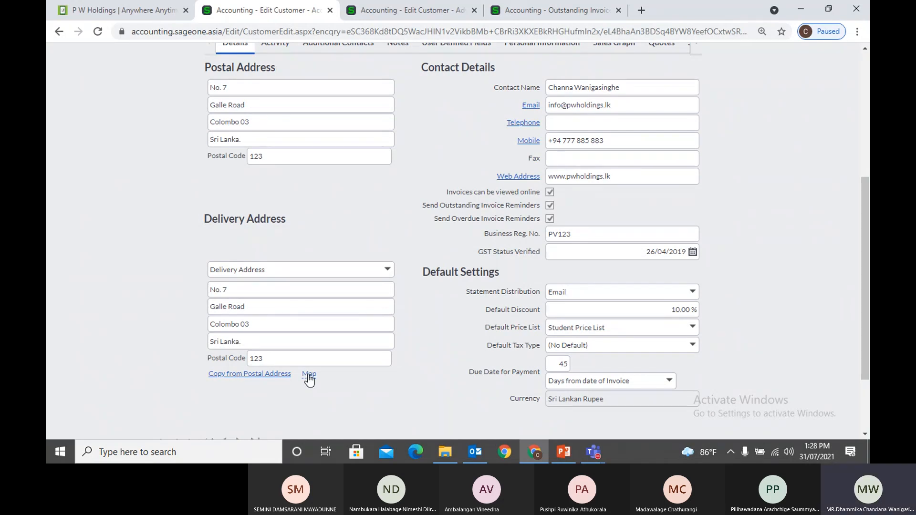
{"action": "mouse_move", "coordinate": [309, 380]}
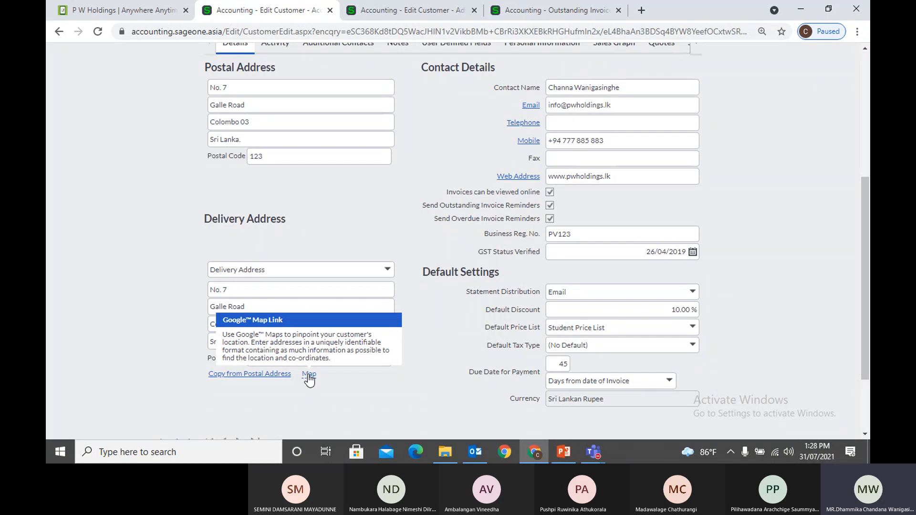
{"action": "left_click_drag", "start_coordinate": [258, 341], "coordinate": [188, 341]}
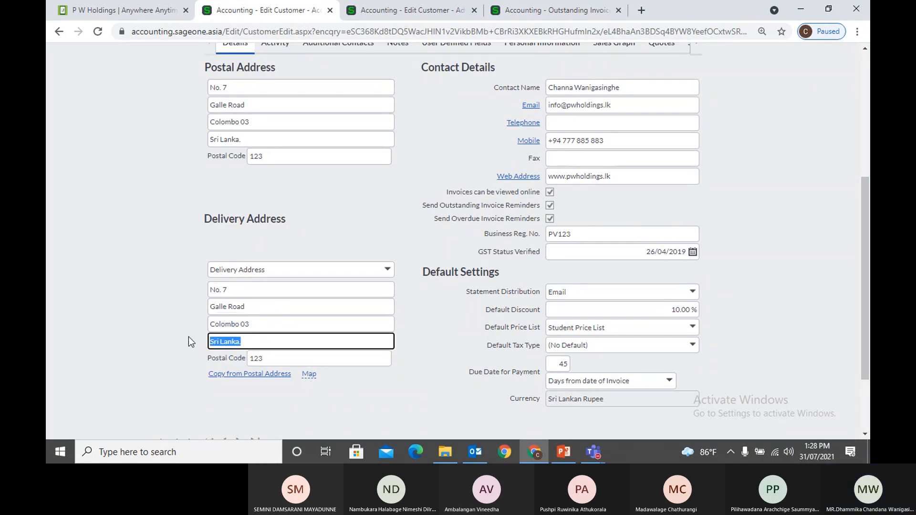
{"action": "key", "text": "BackSpace"}
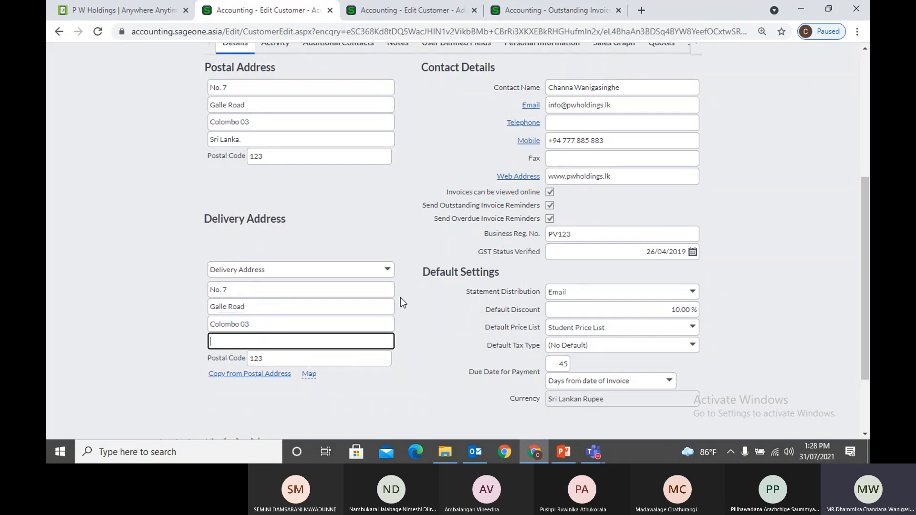
{"action": "left_click_drag", "start_coordinate": [307, 323], "coordinate": [187, 325]}
{"action": "key", "text": "BackSpace"}
{"action": "mouse_move", "coordinate": [262, 302]}
{"action": "left_mouse_down"}
{"action": "mouse_move", "coordinate": [210, 299]}
{"action": "mouse_move", "coordinate": [262, 289]}
{"action": "left_mouse_up"}
{"action": "key", "text": "BackSpace"}
{"action": "type", "text": "W"}
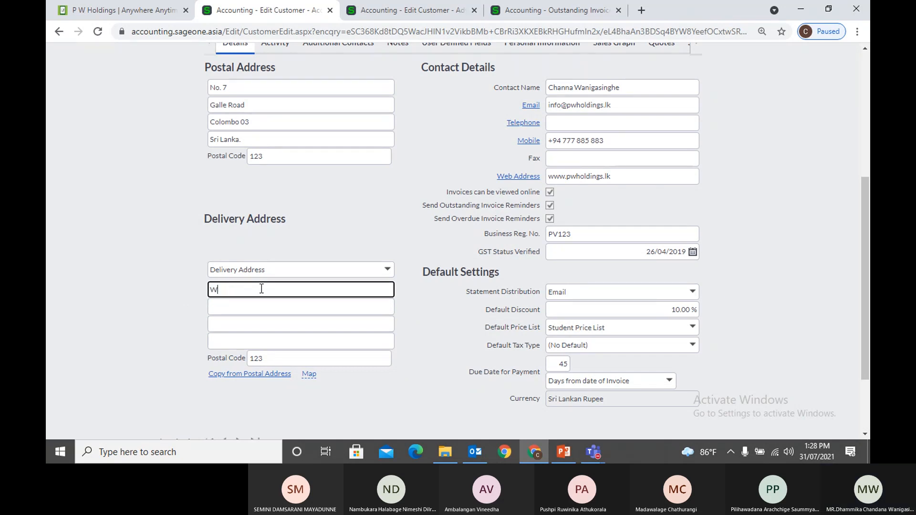
{"action": "type", "text": "orld Trade Center"}
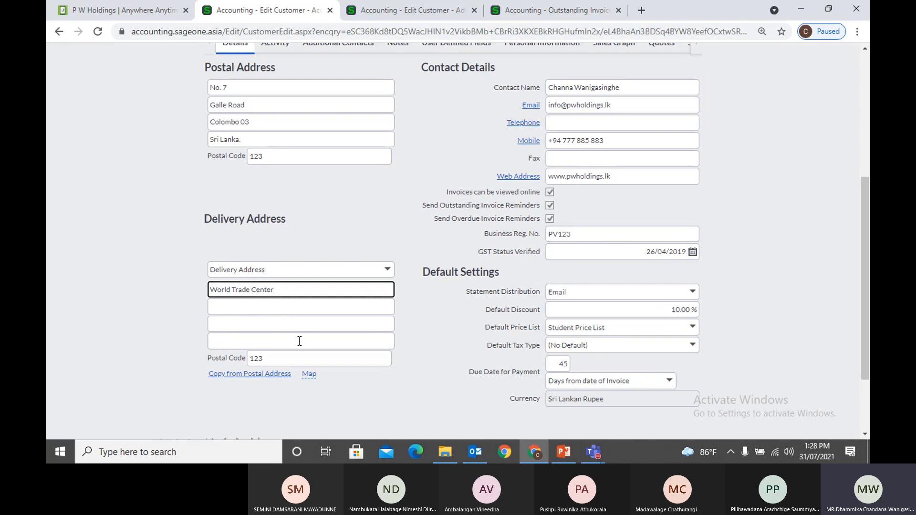
{"action": "left_click", "coordinate": [309, 375]}
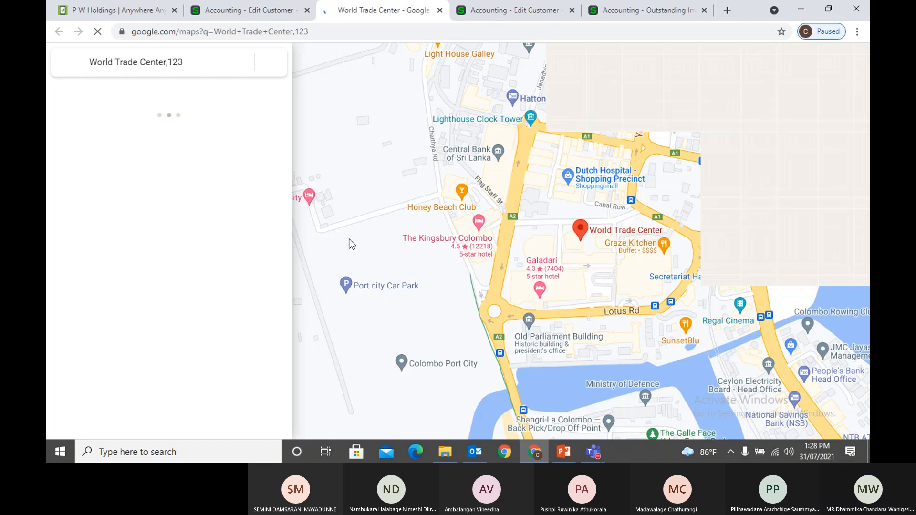
{"action": "key", "text": "ctrl+w"}
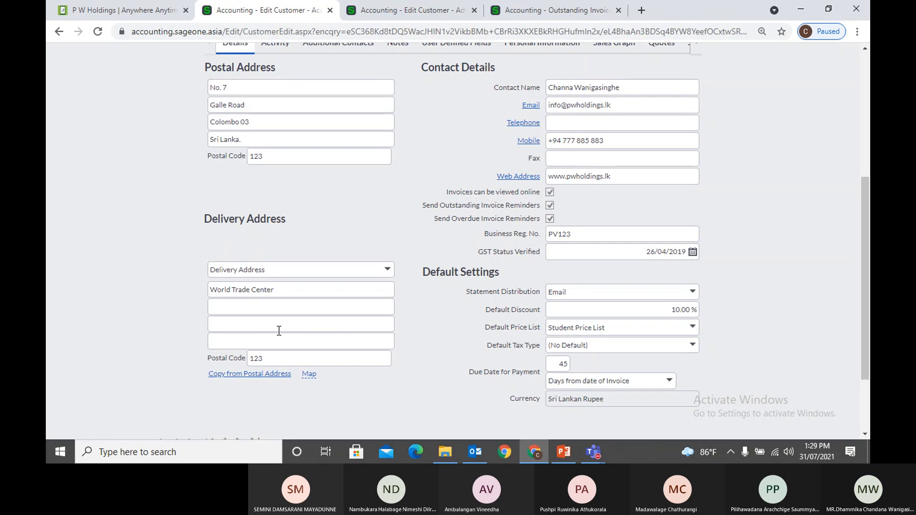
{"action": "scroll", "coordinate": [356, 219], "scroll_direction": "up", "scroll_amount": 2}
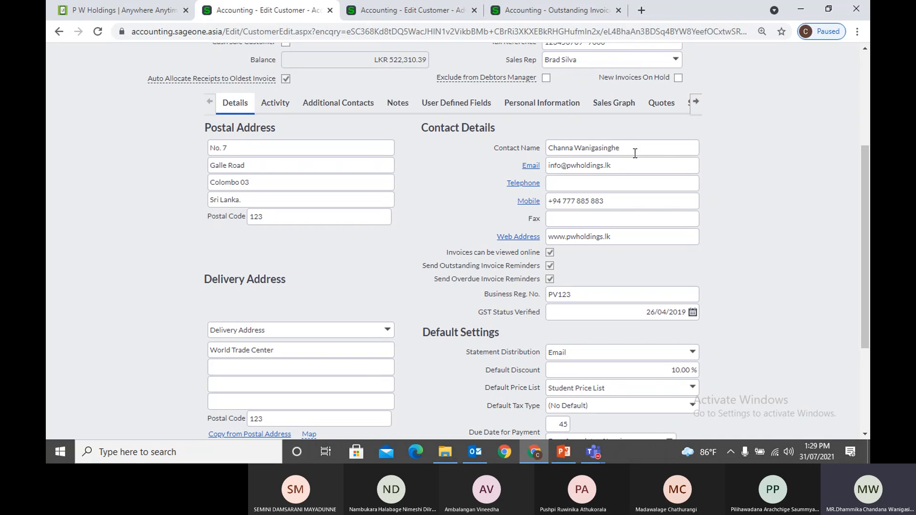
{"action": "left_click", "coordinate": [635, 151]}
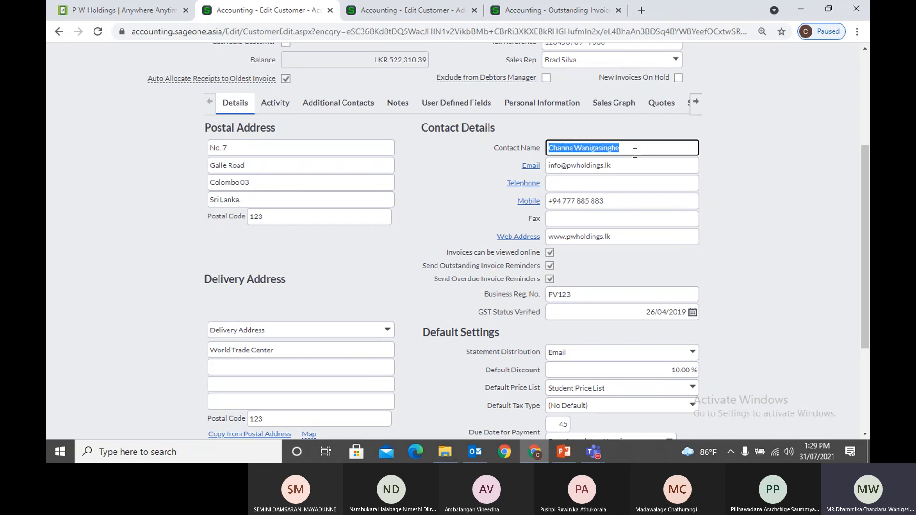
{"action": "left_click", "coordinate": [659, 171]}
{"action": "left_click", "coordinate": [650, 178]}
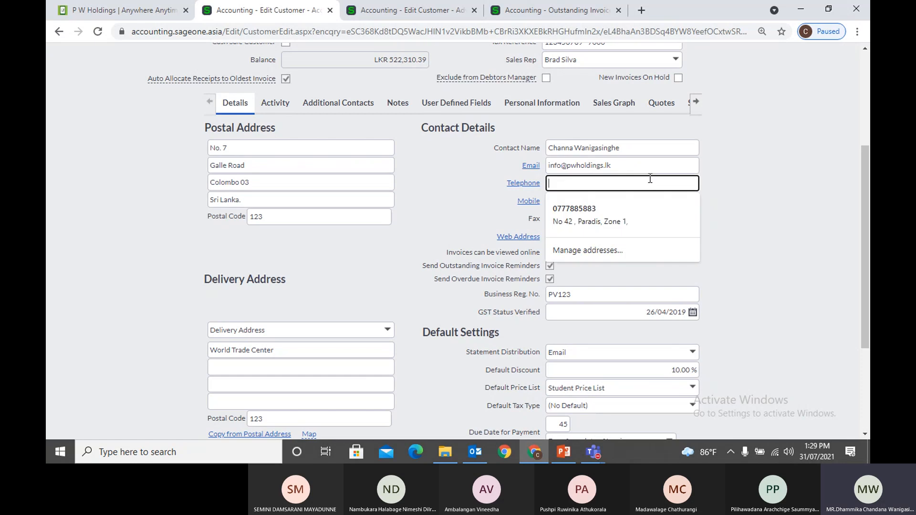
{"action": "left_click", "coordinate": [640, 212]}
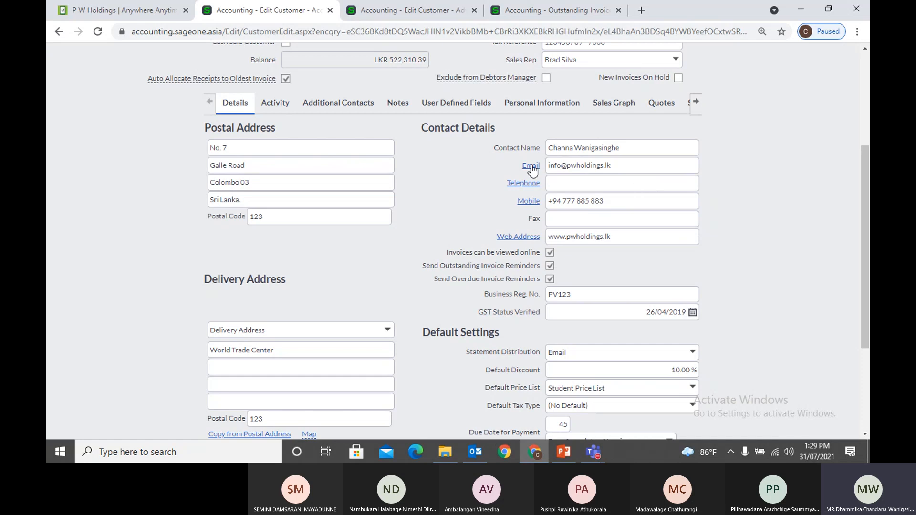
{"action": "left_click", "coordinate": [534, 203]}
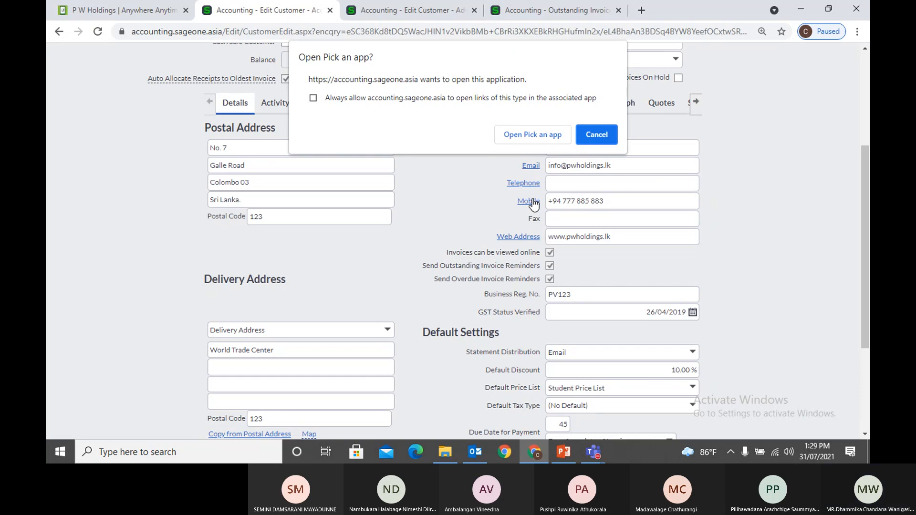
{"action": "left_click", "coordinate": [602, 136]}
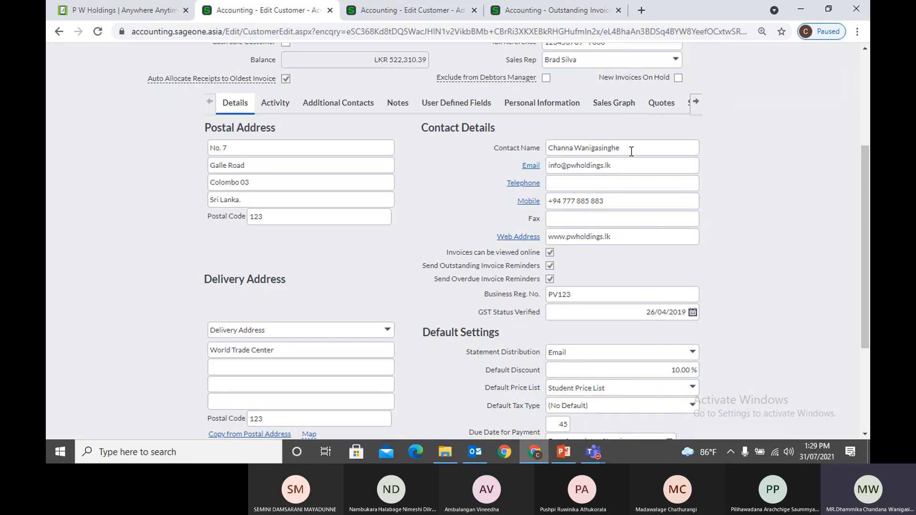
Open Company Settings and preview the default Quote email template under Email Signatures
{"action": "left_click", "coordinate": [533, 11]}
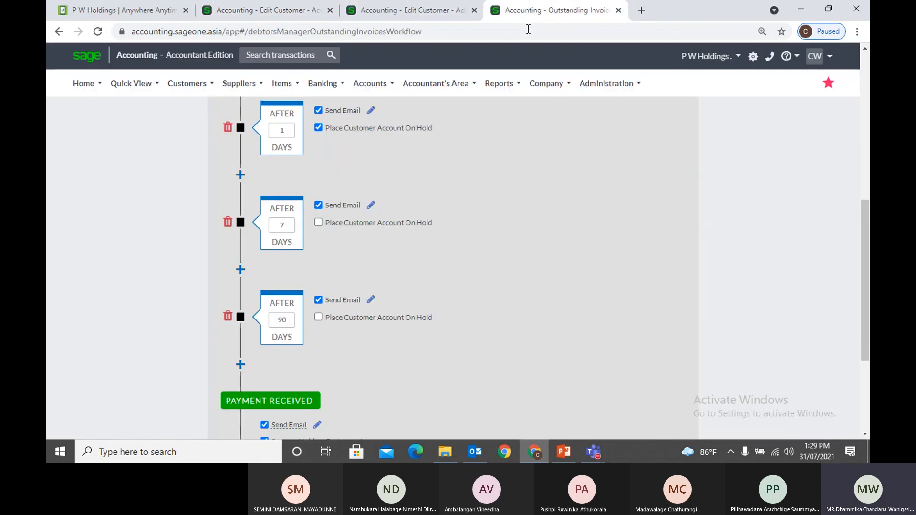
{"action": "scroll", "coordinate": [446, 182], "scroll_direction": "up", "scroll_amount": 7}
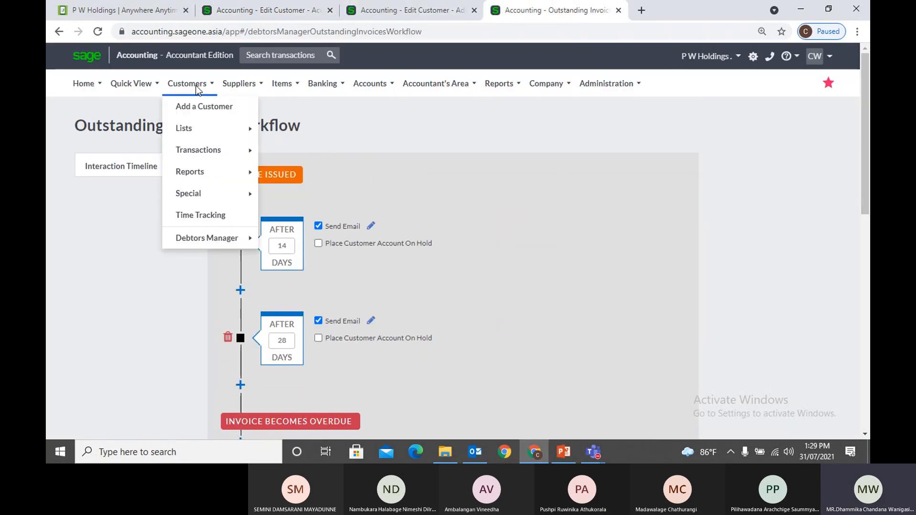
{"action": "mouse_move", "coordinate": [547, 84]}
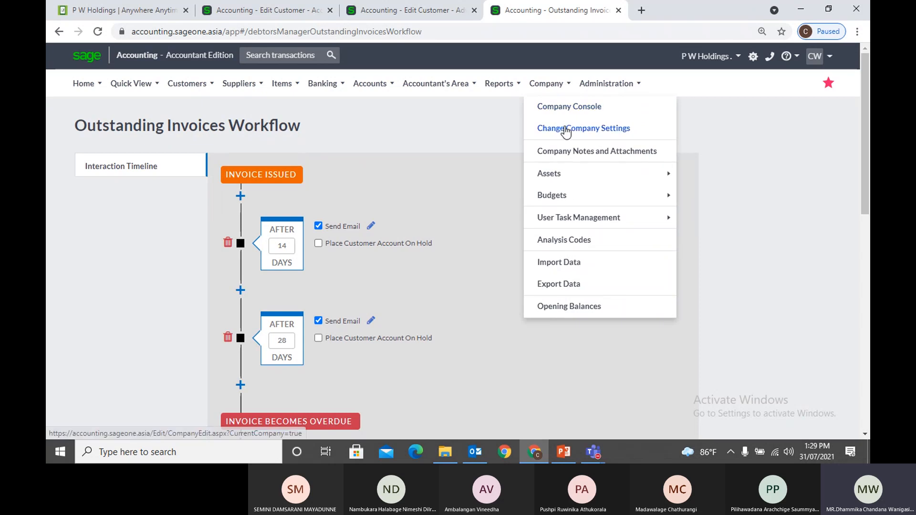
{"action": "left_click", "coordinate": [563, 126]}
{"action": "left_click", "coordinate": [525, 102]}
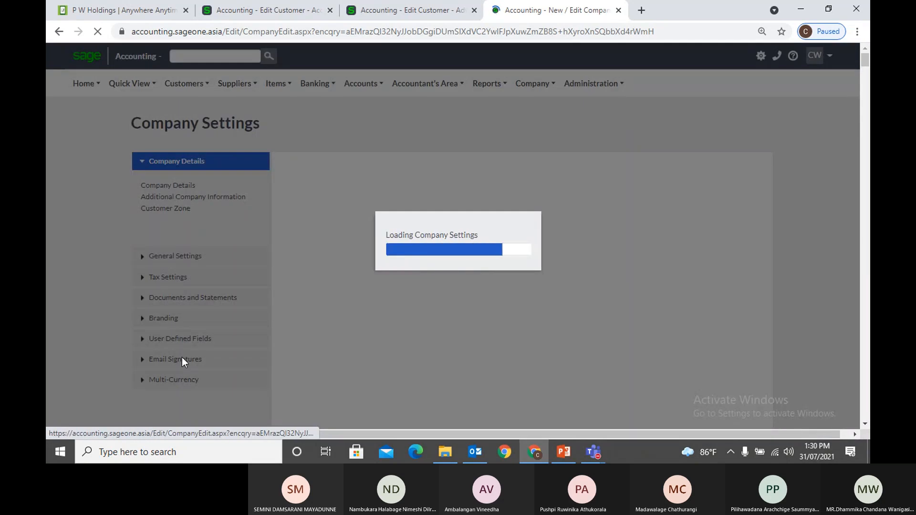
{"action": "left_click", "coordinate": [182, 359]}
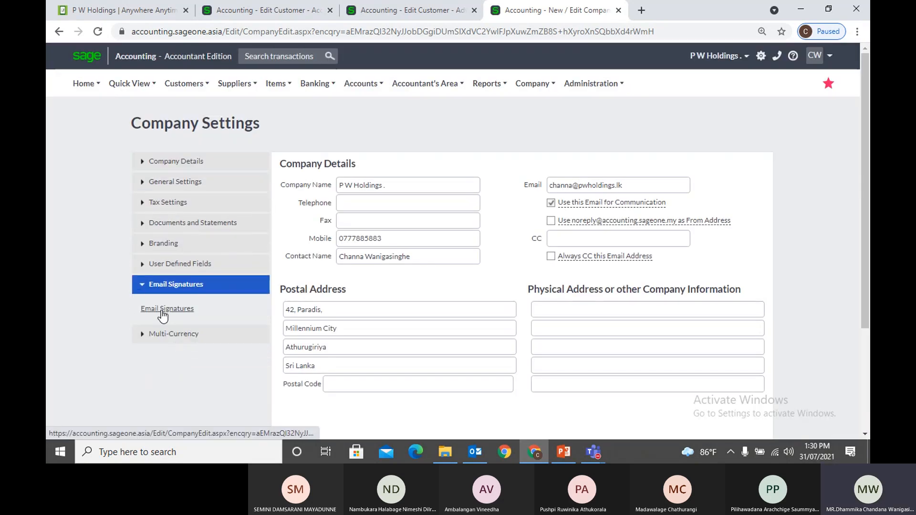
{"action": "left_click", "coordinate": [162, 311]}
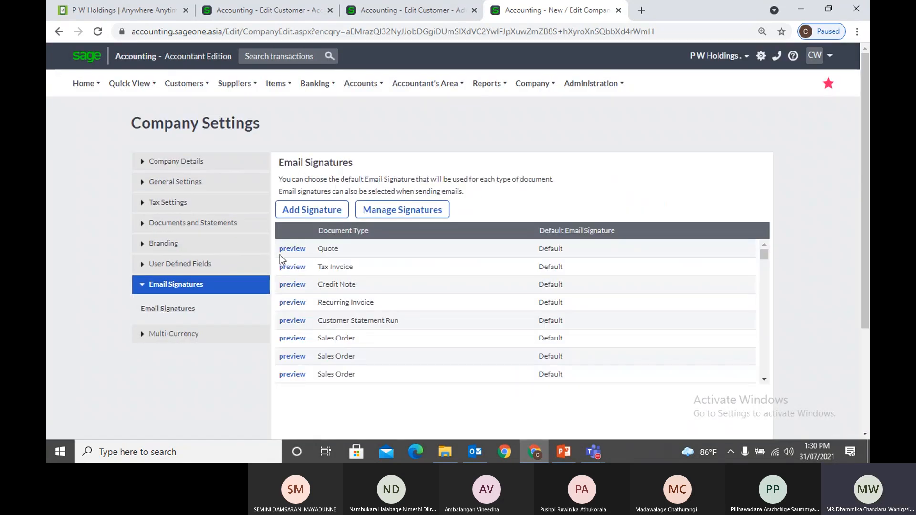
{"action": "left_click", "coordinate": [300, 250]}
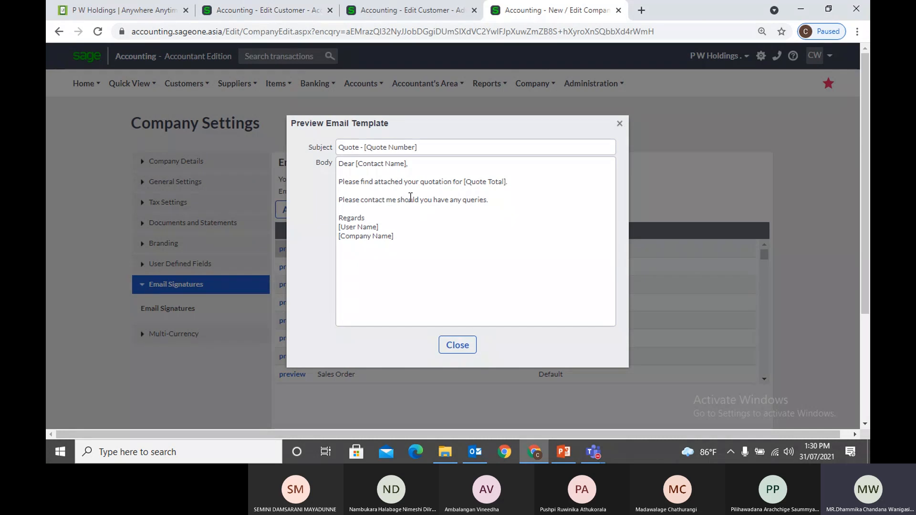
Check the customer's contact name, close the Quote template preview, and return to the customer record
{"action": "left_click", "coordinate": [309, 9]}
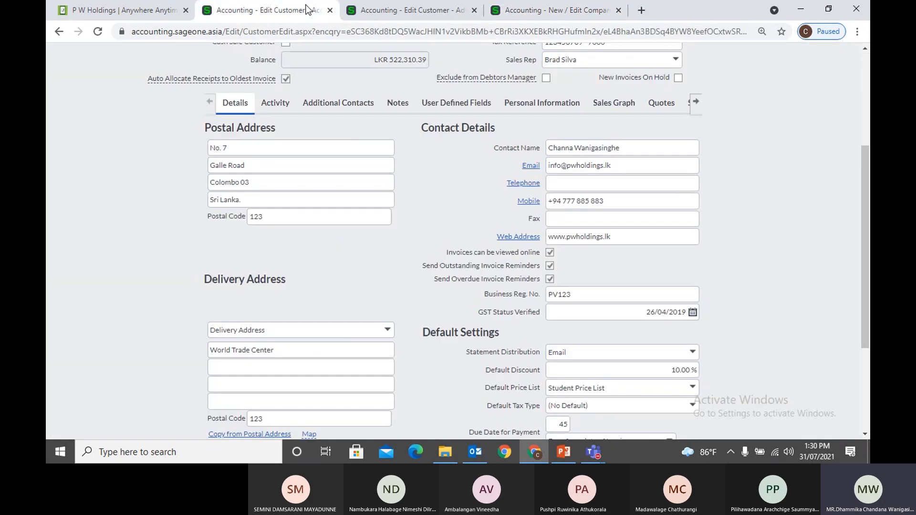
{"action": "triple_click", "coordinate": [637, 151]}
{"action": "left_click", "coordinate": [747, 210]}
{"action": "left_click", "coordinate": [425, 16]}
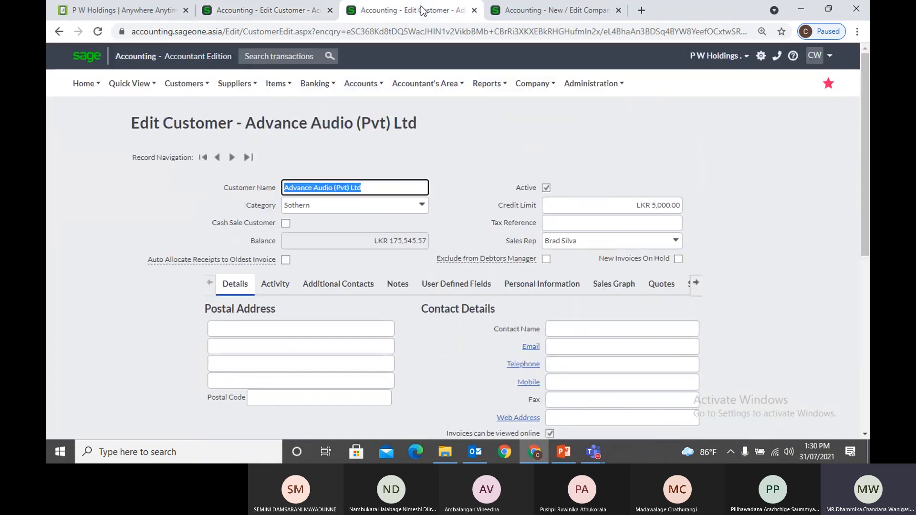
{"action": "left_click", "coordinate": [539, 14]}
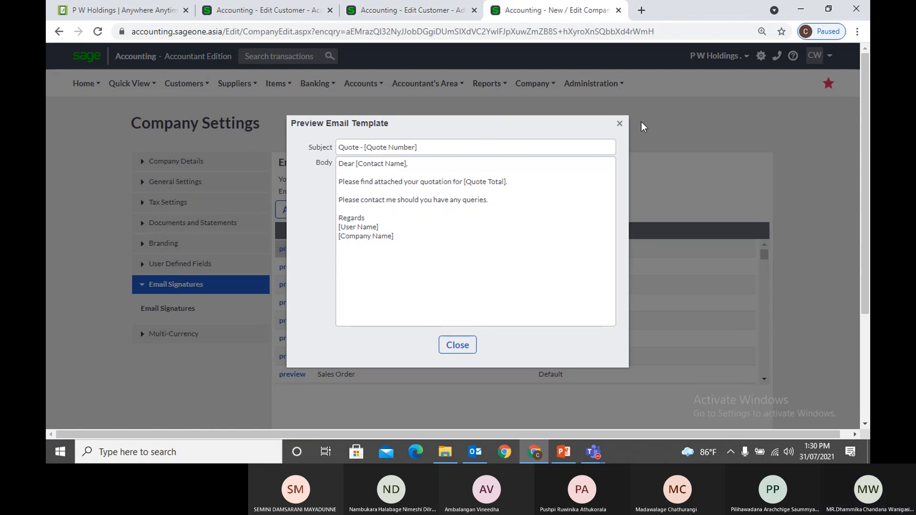
{"action": "left_click", "coordinate": [618, 124]}
{"action": "left_click", "coordinate": [296, 14]}
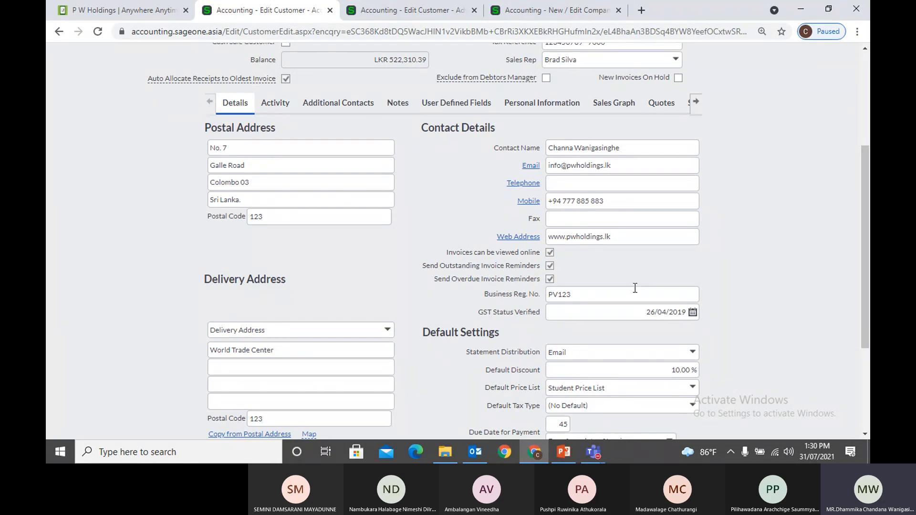
Review the Customer Zone settings under Company Details
{"action": "left_click", "coordinate": [535, 10]}
{"action": "left_click", "coordinate": [160, 164]}
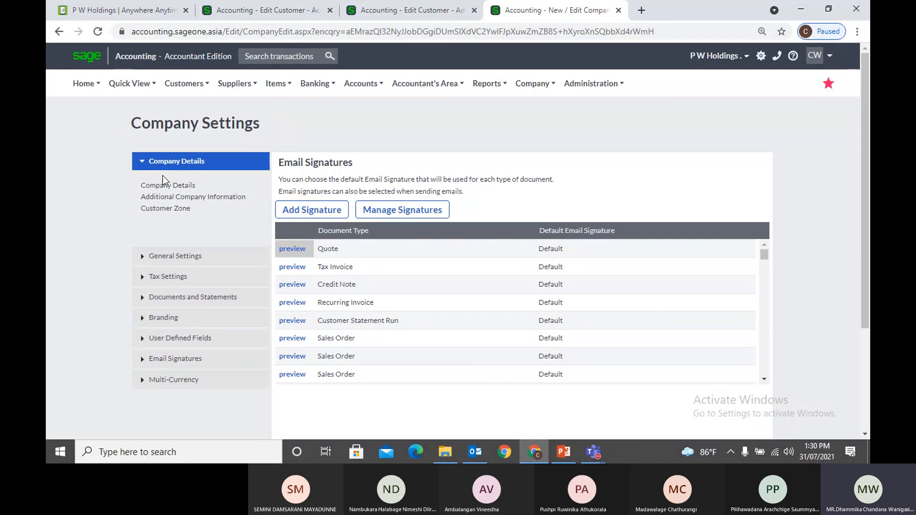
{"action": "left_click", "coordinate": [166, 209]}
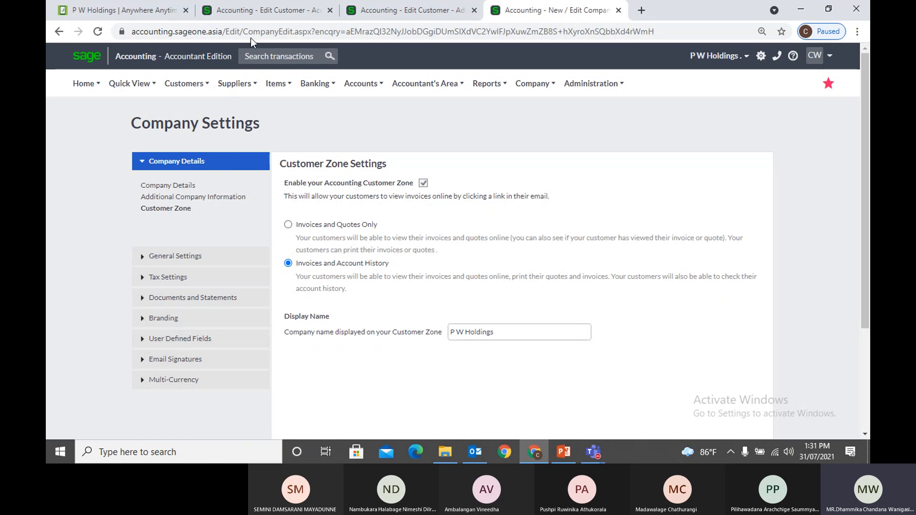
Untick 'Invoices can be viewed online' on Accounting Software (Pvt) Ltd's record
{"action": "left_click", "coordinate": [257, 14]}
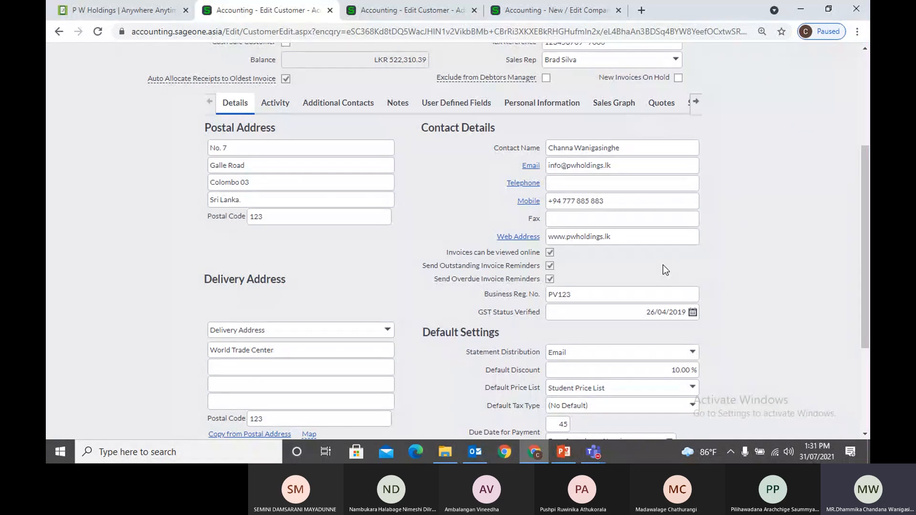
{"action": "left_click", "coordinate": [550, 253]}
{"action": "left_click", "coordinate": [566, 5]}
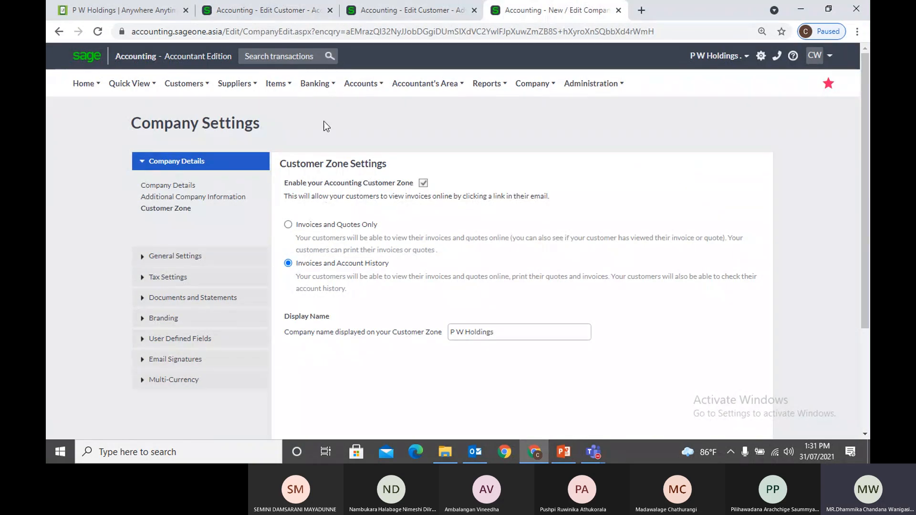
{"action": "left_click", "coordinate": [283, 14]}
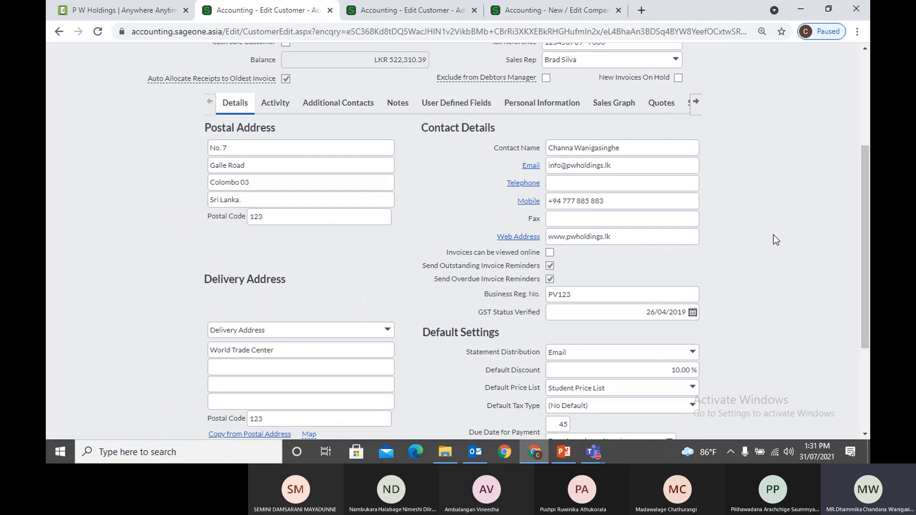
Re-tick 'Invoices can be viewed online' and 'Send Overdue Invoice Reminders', then review Statement Distribution options
{"action": "left_click", "coordinate": [549, 254]}
{"action": "scroll", "coordinate": [485, 253], "scroll_direction": "up", "scroll_amount": 1}
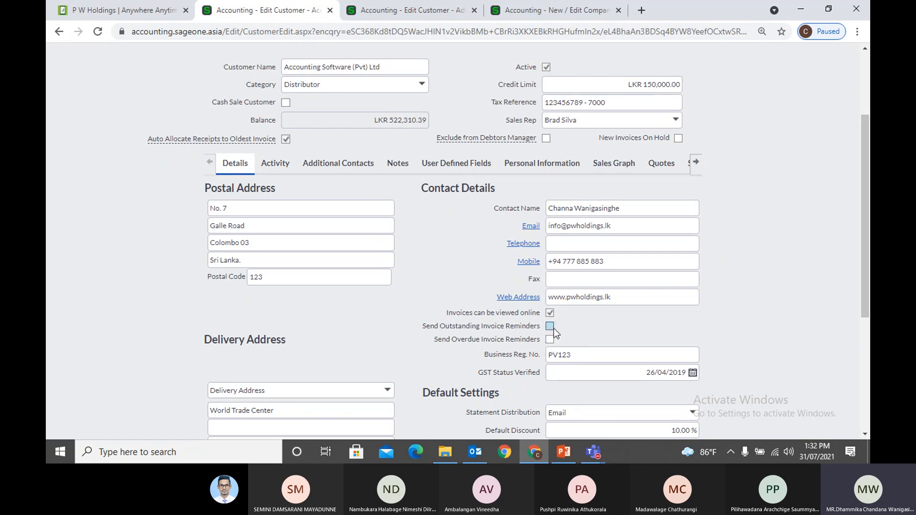
{"action": "left_click", "coordinate": [550, 339]}
{"action": "scroll", "coordinate": [717, 293], "scroll_direction": "down", "scroll_amount": 1}
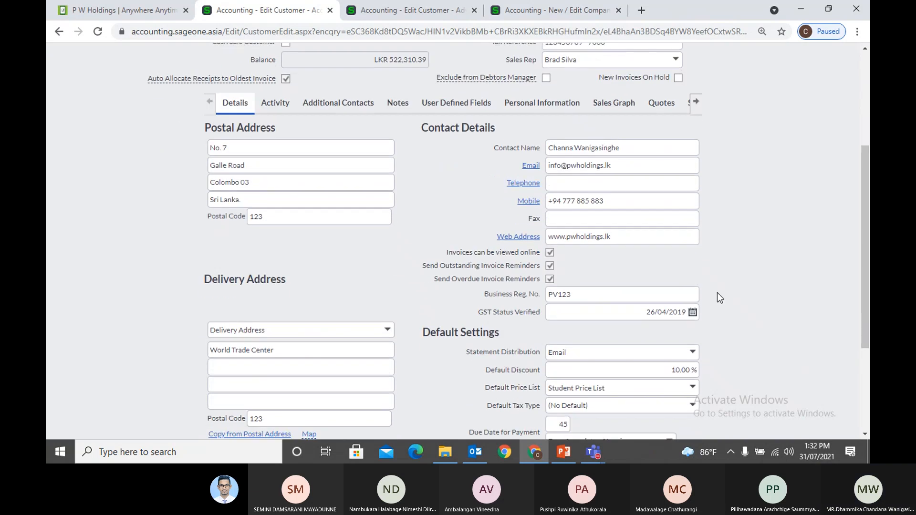
{"action": "double_click", "coordinate": [609, 299]}
{"action": "scroll", "coordinate": [755, 334], "scroll_direction": "down", "scroll_amount": 3}
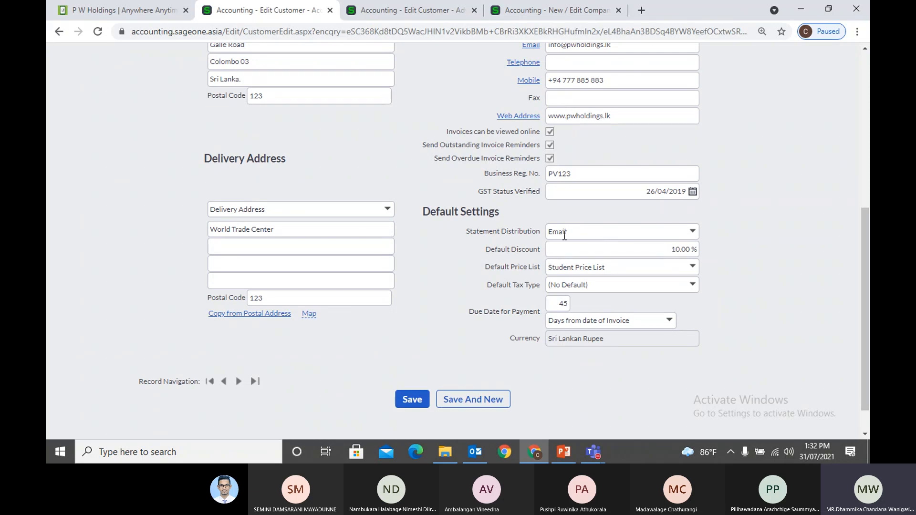
{"action": "left_click", "coordinate": [694, 233]}
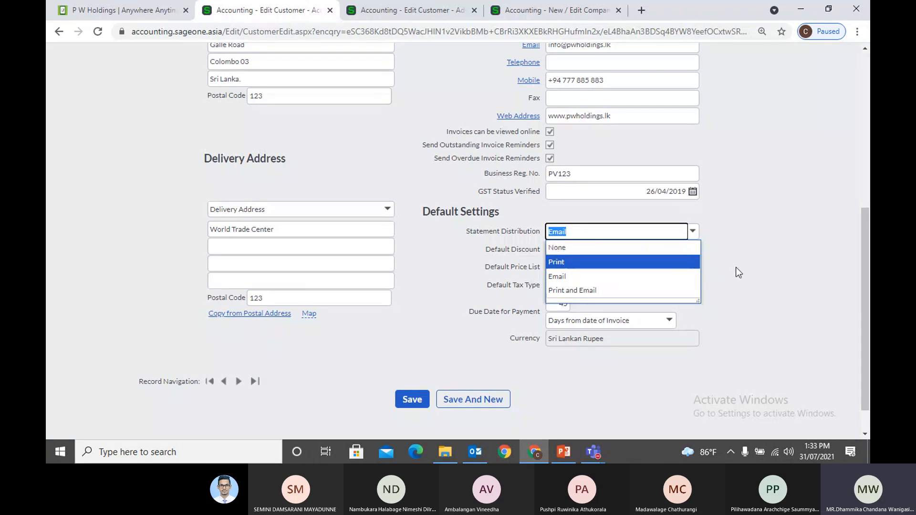
Switch statement distribution to Print, then set it back to Email
{"action": "left_click", "coordinate": [746, 278]}
{"action": "scroll", "coordinate": [739, 276], "scroll_direction": "up", "scroll_amount": 1}
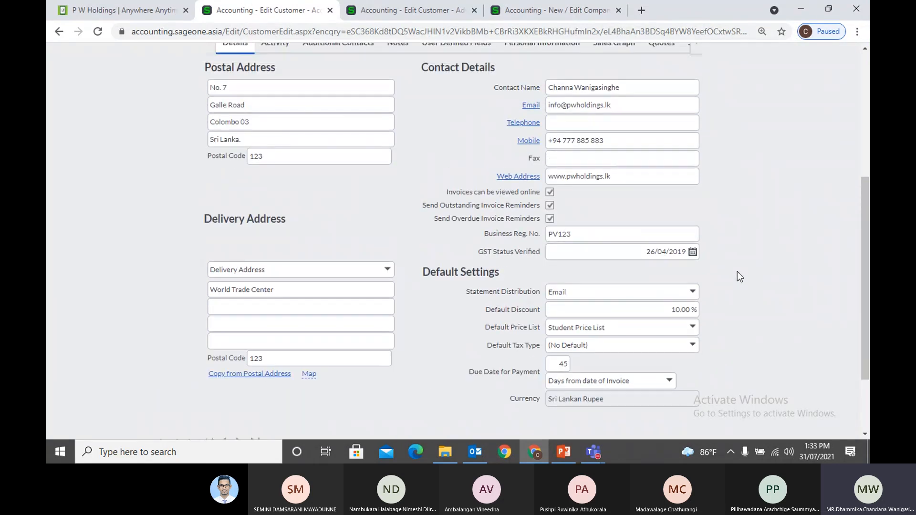
{"action": "triple_click", "coordinate": [638, 109]}
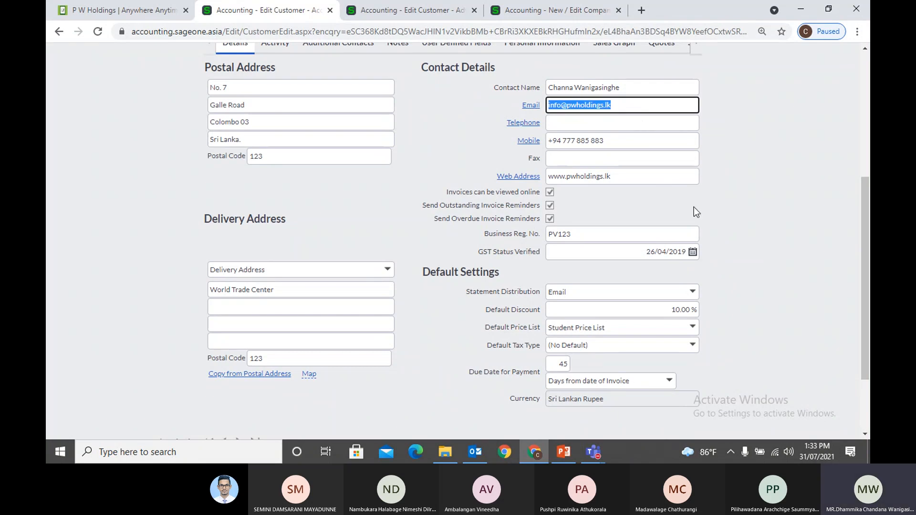
{"action": "left_click", "coordinate": [743, 308]}
{"action": "left_click", "coordinate": [693, 292]}
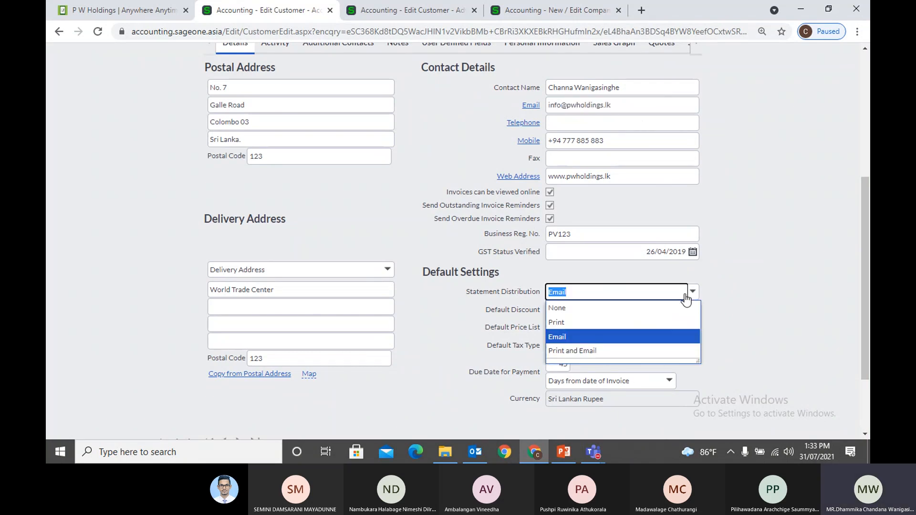
{"action": "left_click", "coordinate": [624, 322]}
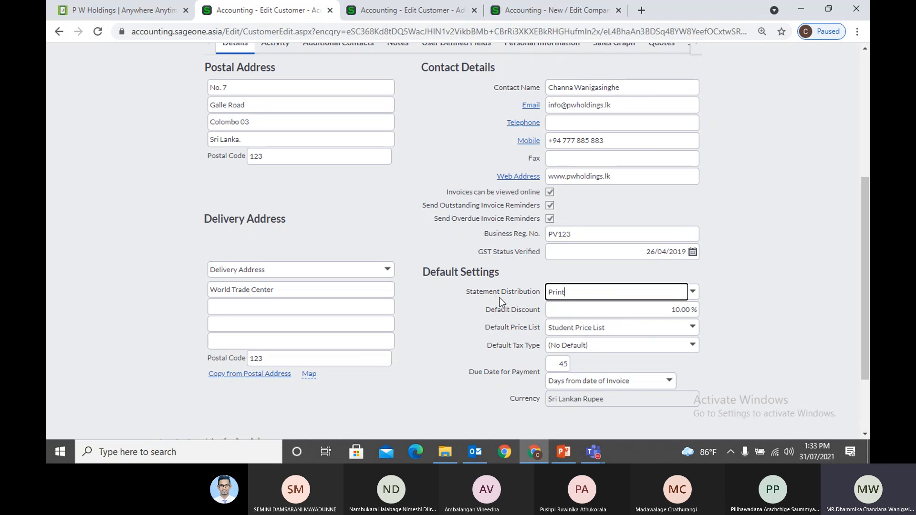
{"action": "left_click", "coordinate": [757, 297]}
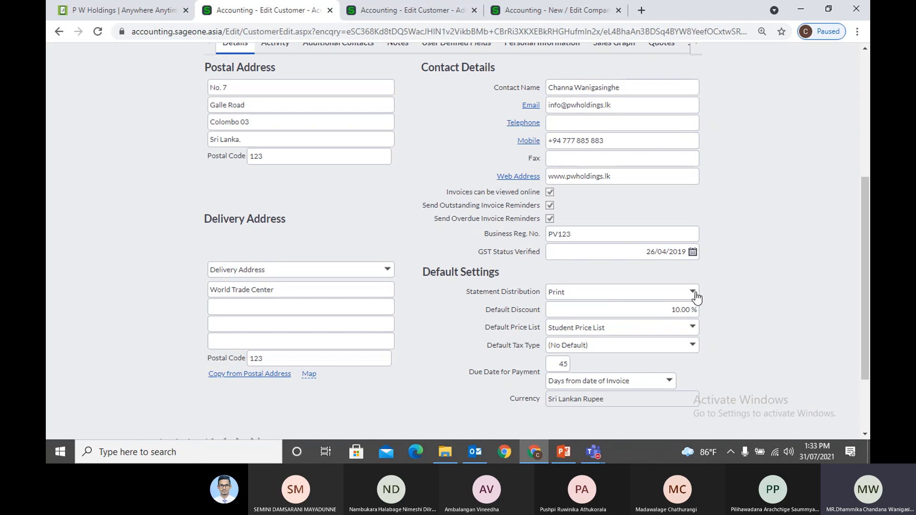
{"action": "left_click", "coordinate": [692, 292]}
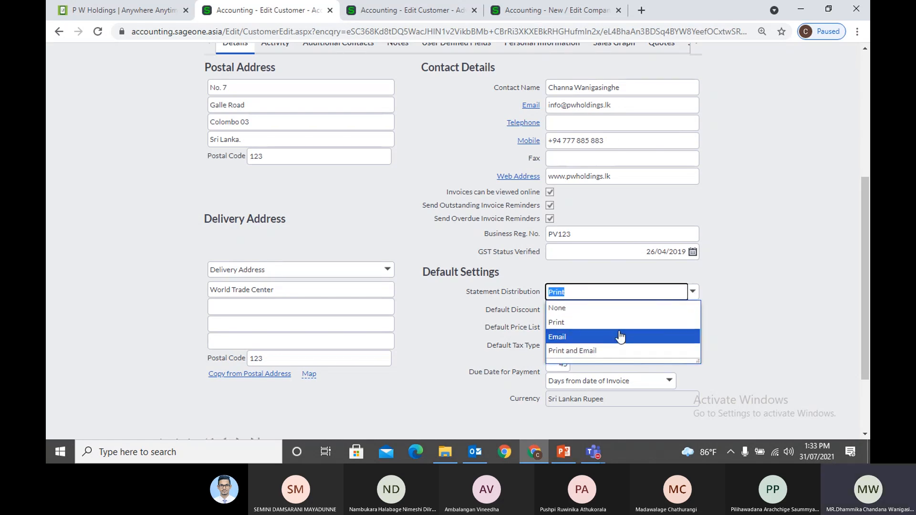
{"action": "left_click", "coordinate": [620, 336]}
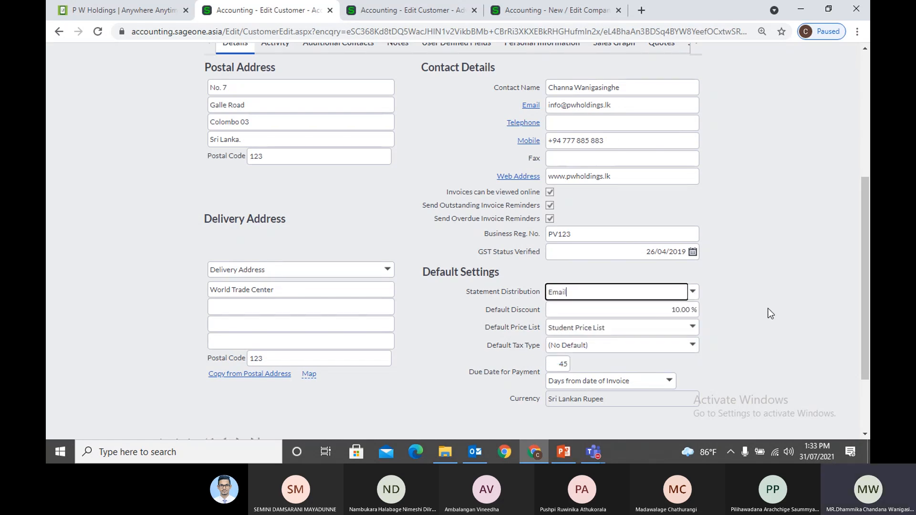
Try Print for statement distribution once more and settle on Email
{"action": "left_click", "coordinate": [633, 109]}
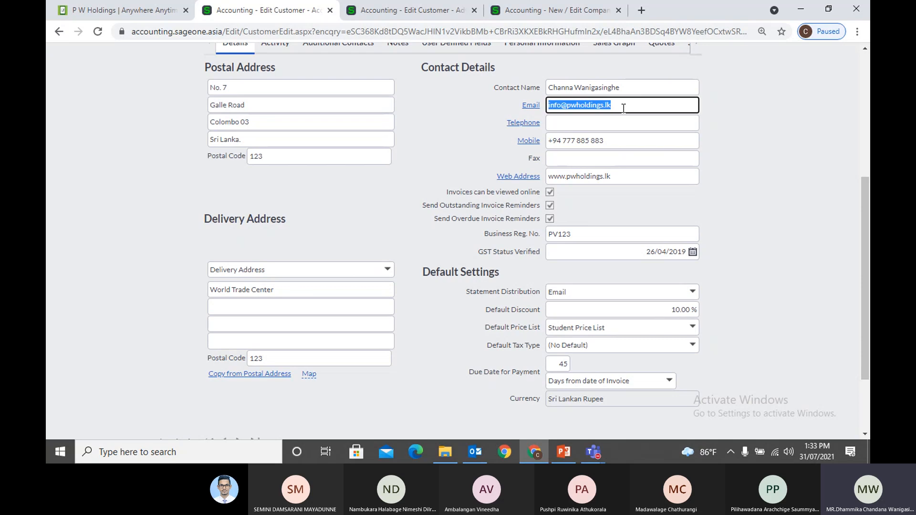
{"action": "left_click", "coordinate": [696, 294]}
{"action": "left_click", "coordinate": [606, 321]}
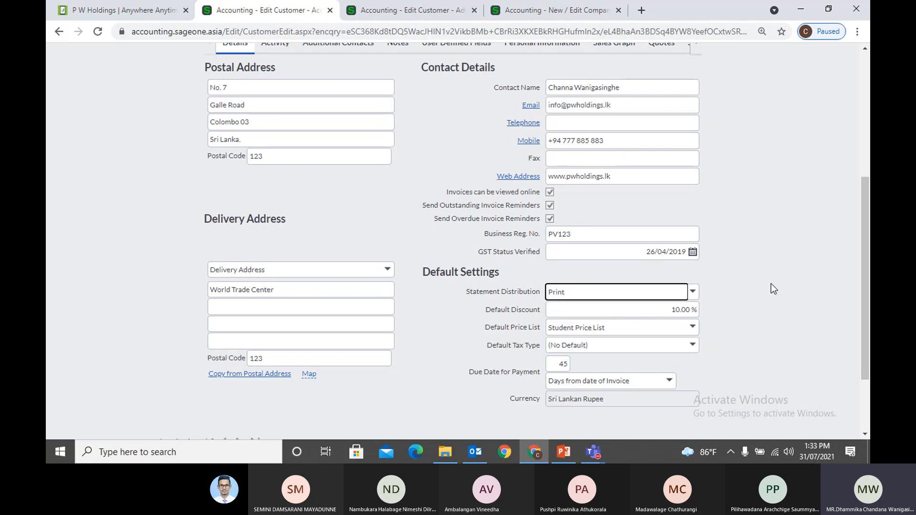
{"action": "left_click", "coordinate": [686, 293]}
{"action": "left_click", "coordinate": [620, 337]}
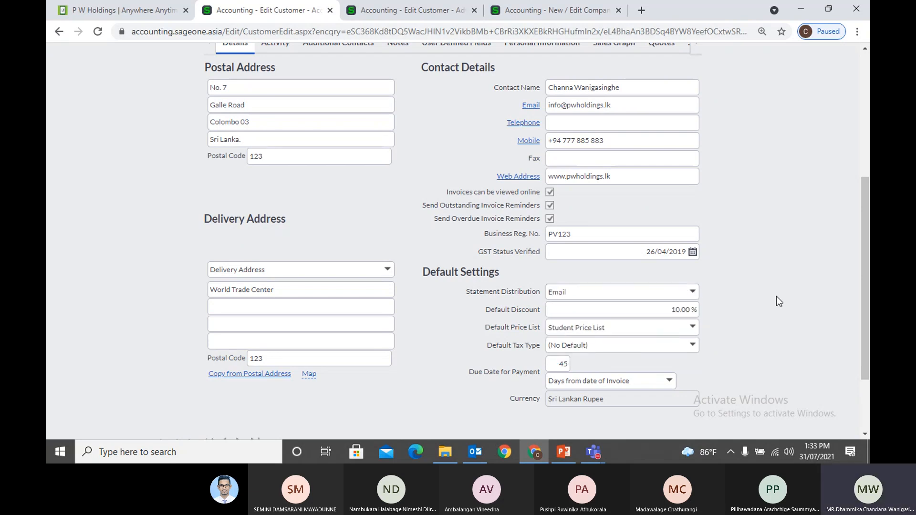
Confirm a 10.00 % Default Discount with Student Price List as the default price list
{"action": "scroll", "coordinate": [780, 299], "scroll_direction": "down", "scroll_amount": 1}
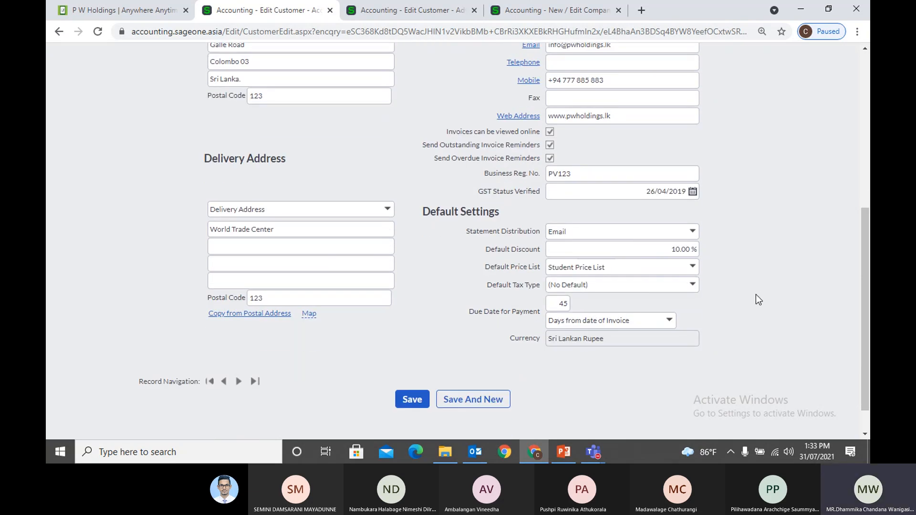
{"action": "left_click", "coordinate": [649, 253]}
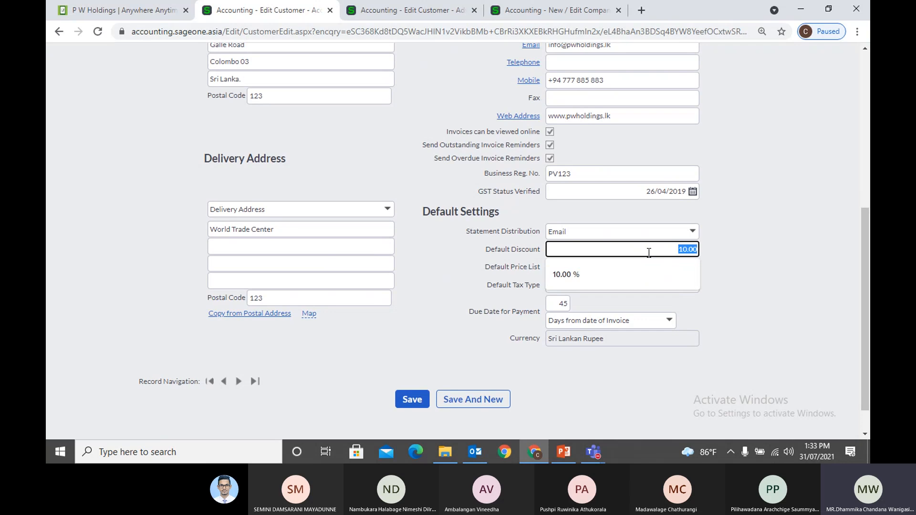
{"action": "left_click", "coordinate": [775, 287]}
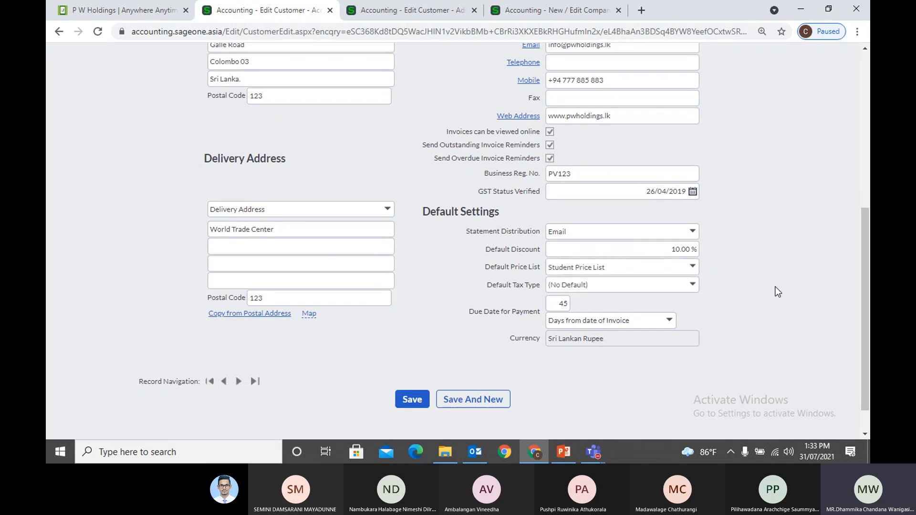
{"action": "left_click", "coordinate": [684, 253]}
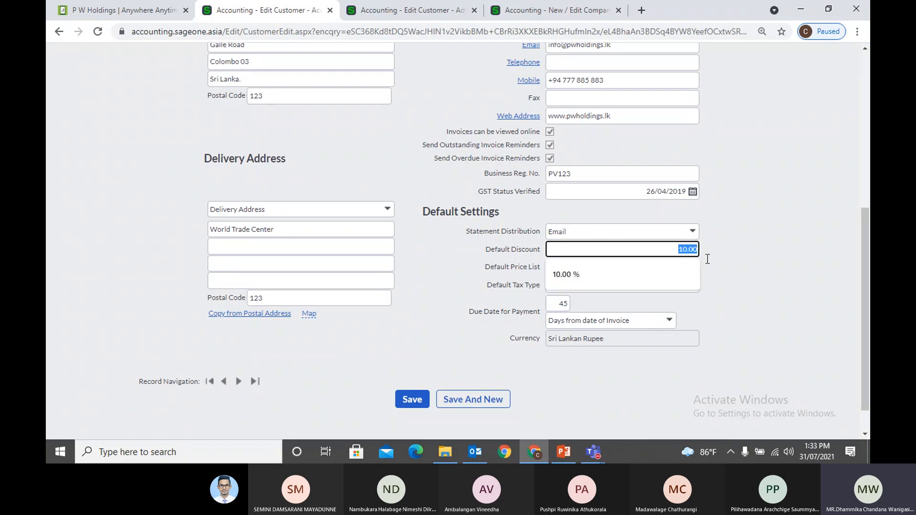
{"action": "left_click", "coordinate": [794, 285]}
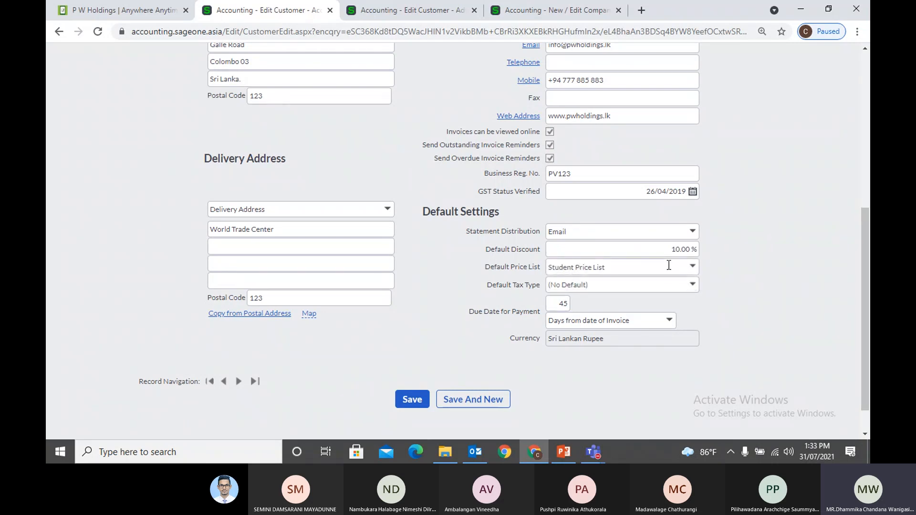
{"action": "scroll", "coordinate": [652, 260], "scroll_direction": "up", "scroll_amount": 4}
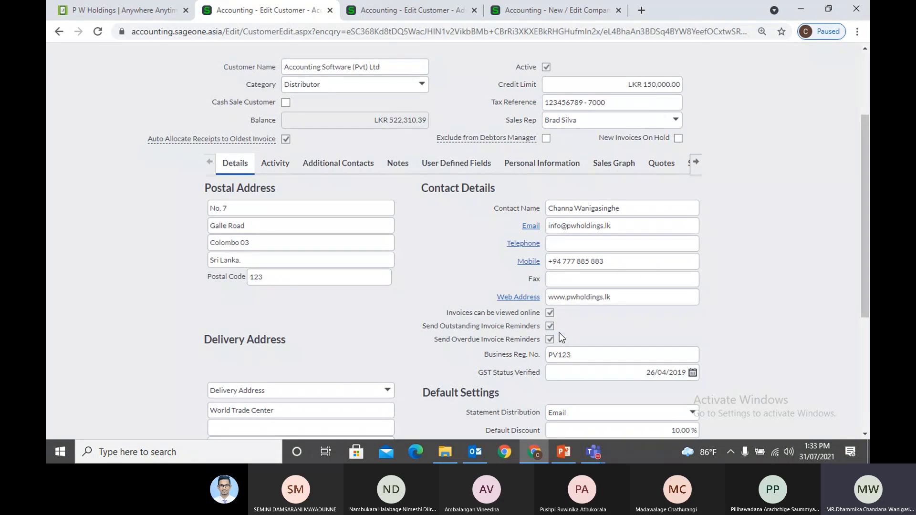
{"action": "scroll", "coordinate": [561, 337], "scroll_direction": "down", "scroll_amount": 4}
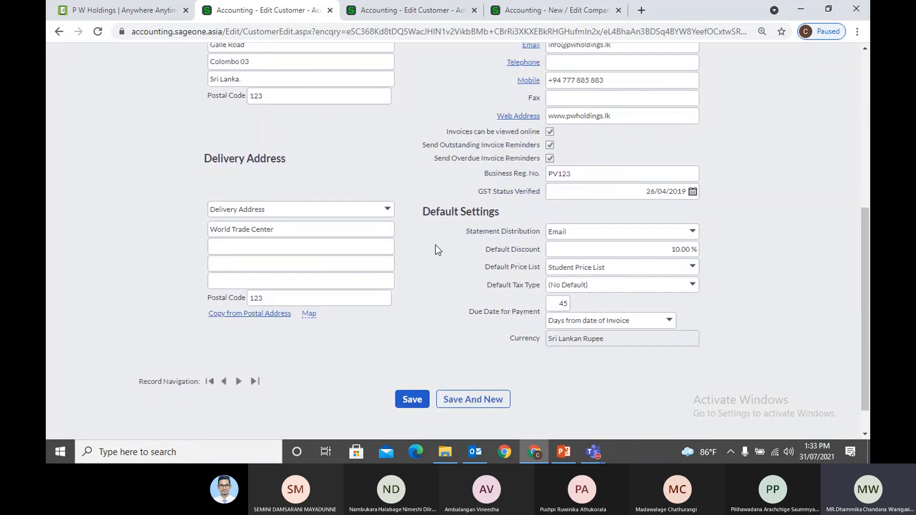
Start a new tax invoice from Customers > Customer Tax Invoices
{"action": "left_click", "coordinate": [410, 10]}
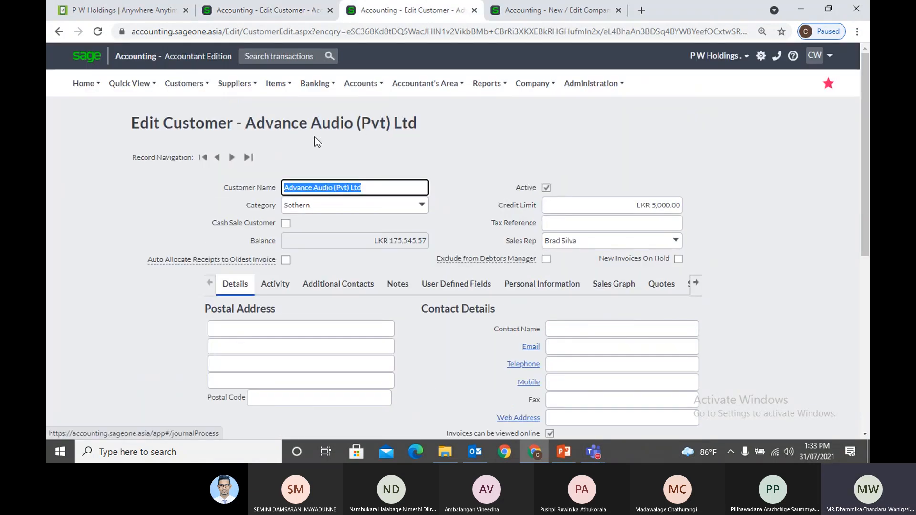
{"action": "left_click", "coordinate": [196, 84]}
{"action": "mouse_move", "coordinate": [201, 142]}
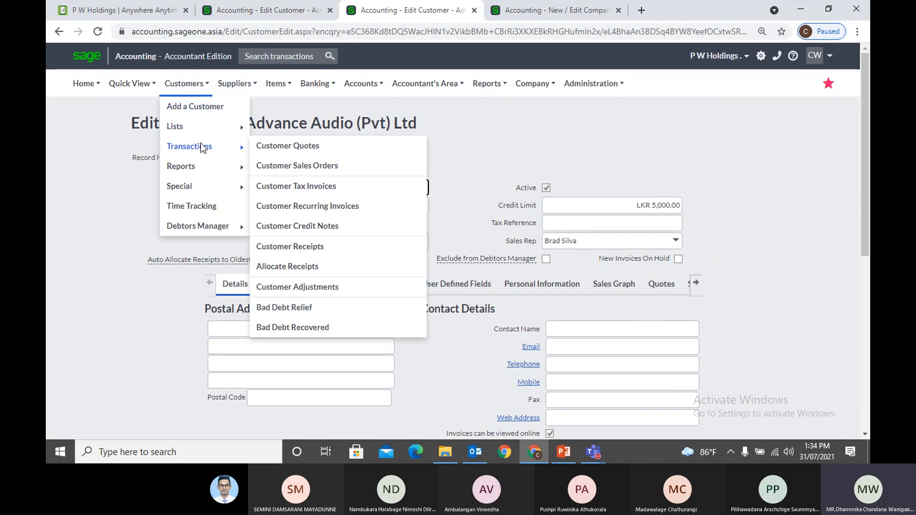
{"action": "left_click", "coordinate": [294, 191]}
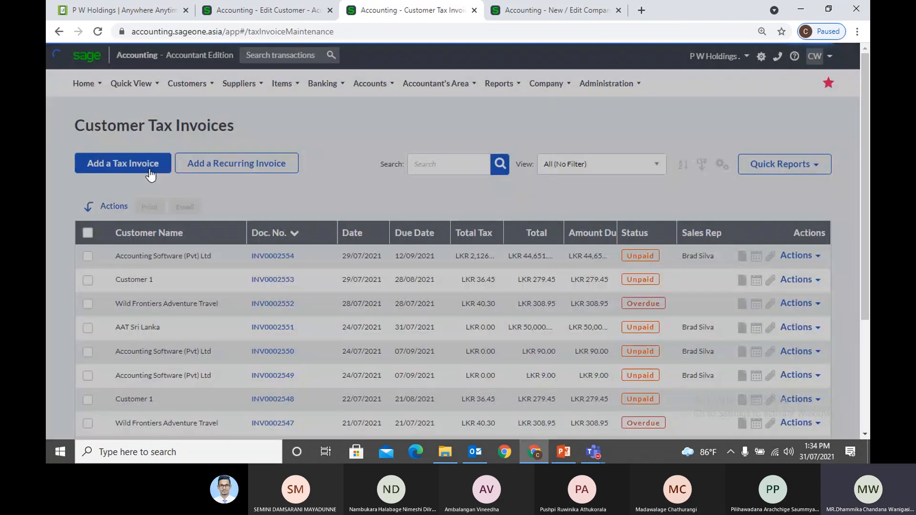
{"action": "left_click", "coordinate": [150, 174]}
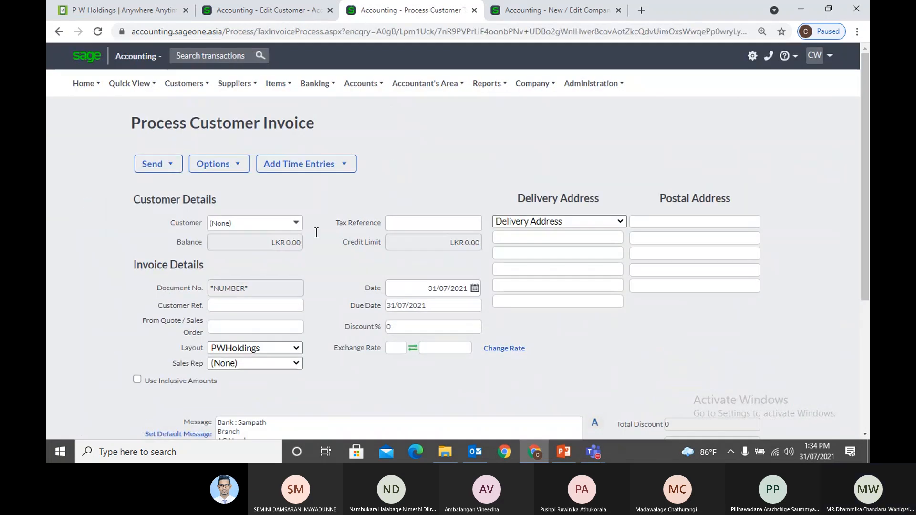
Pick Accounting Software (Pvt) Ltd as the invoice customer and decline invoicing outstanding sales orders
{"action": "type", "text": "ac"}
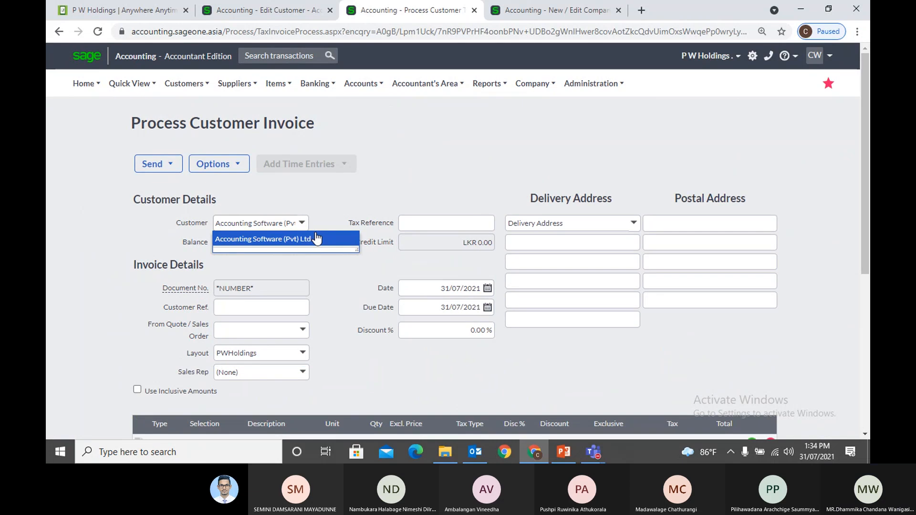
{"action": "left_click", "coordinate": [317, 238]}
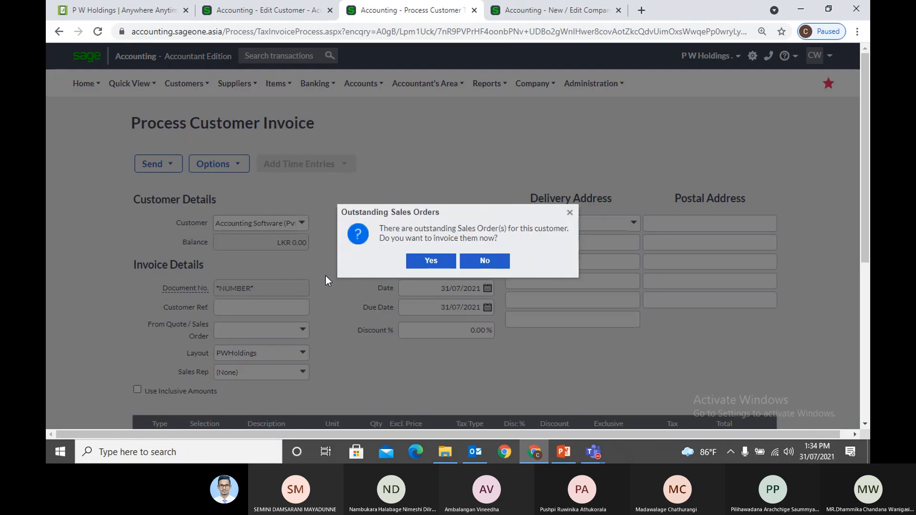
{"action": "left_click", "coordinate": [569, 213]}
{"action": "scroll", "coordinate": [542, 330], "scroll_direction": "down", "scroll_amount": 1}
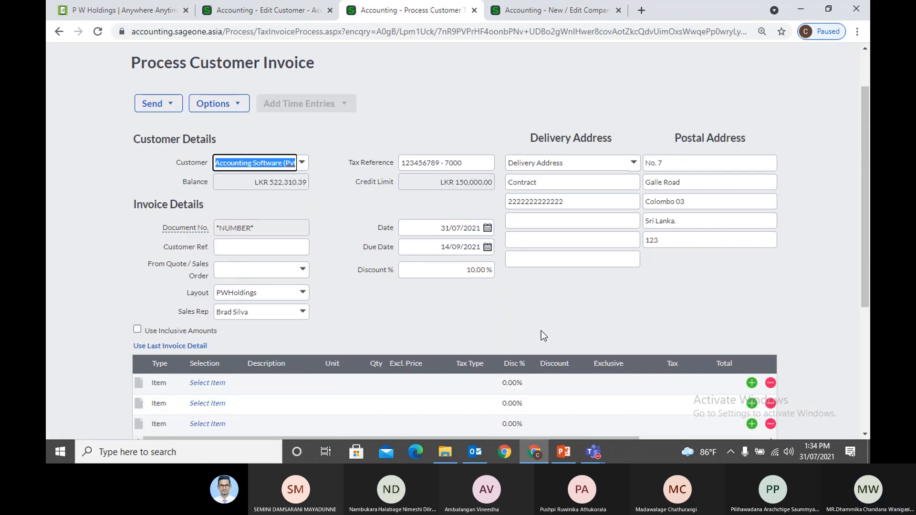
Inspect the invoice's inherited 10.00 discount, comparing it with the customer record
{"action": "left_click", "coordinate": [459, 271]}
{"action": "left_click", "coordinate": [537, 292]}
{"action": "left_click", "coordinate": [454, 269]}
{"action": "left_click", "coordinate": [536, 291]}
{"action": "left_click", "coordinate": [468, 268]}
{"action": "left_click", "coordinate": [542, 299]}
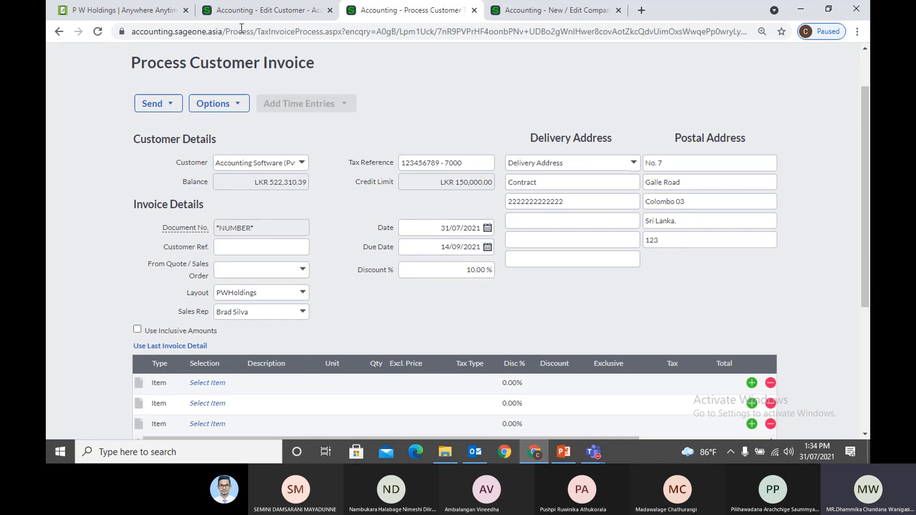
{"action": "left_click", "coordinate": [239, 11]}
{"action": "left_click", "coordinate": [380, 10]}
Change the invoice Discount % to 5.00 and go back to the customer record
{"action": "left_click", "coordinate": [461, 277]}
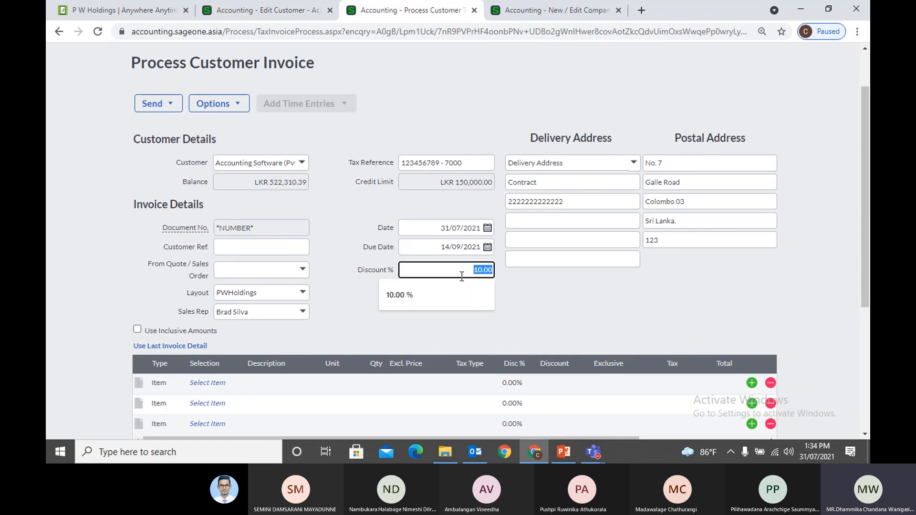
{"action": "key", "text": "End"}
{"action": "type", "text": "5"}
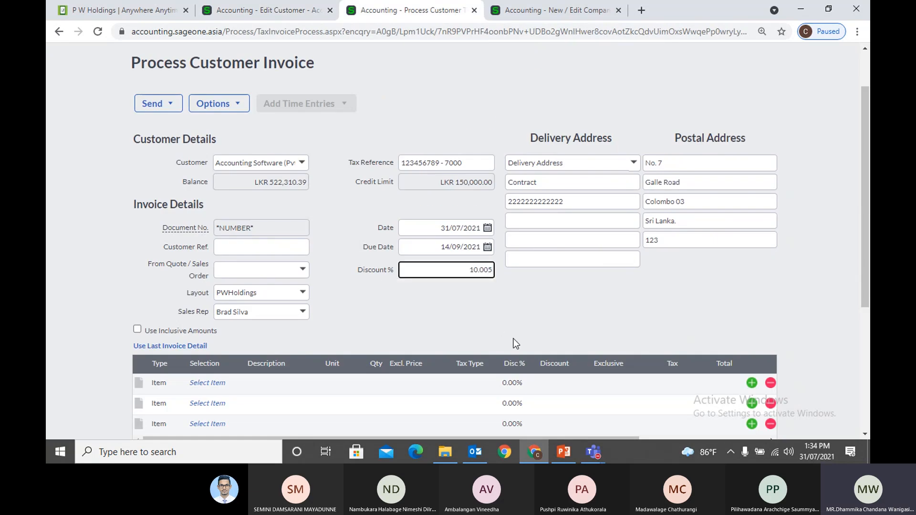
{"action": "key", "text": "ctrl+a"}
{"action": "type", "text": "5"}
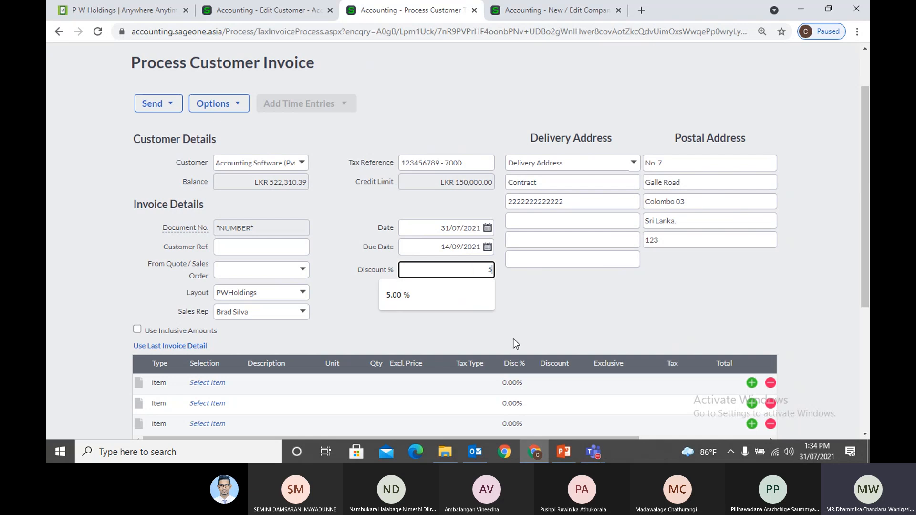
{"action": "key", "text": "Tab"}
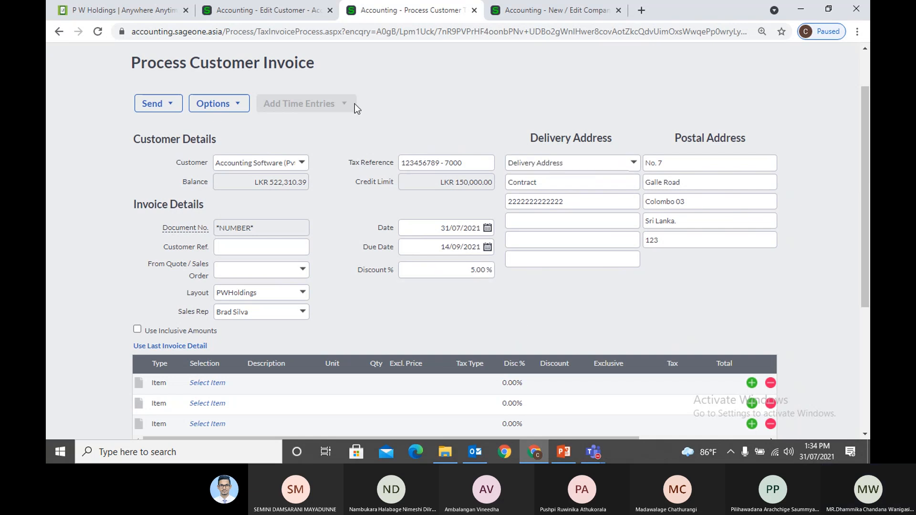
{"action": "left_click", "coordinate": [274, 17]}
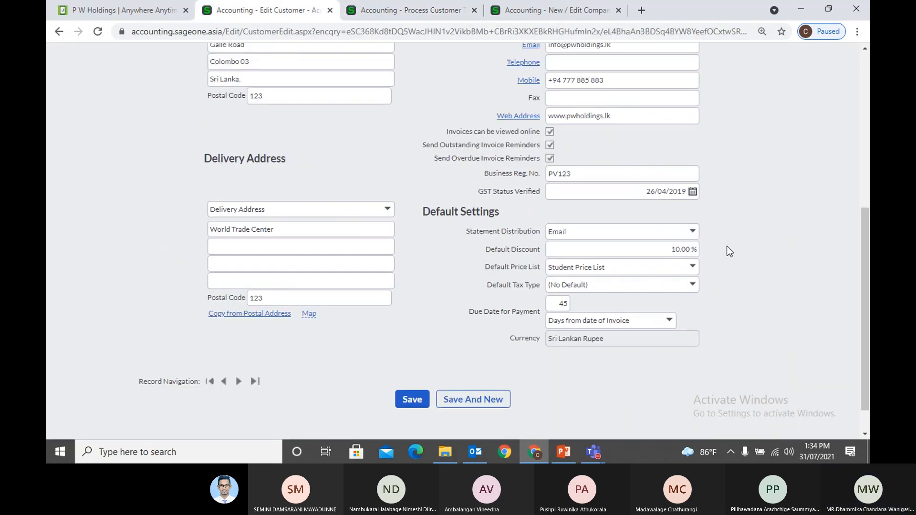
{"action": "left_click", "coordinate": [692, 274]}
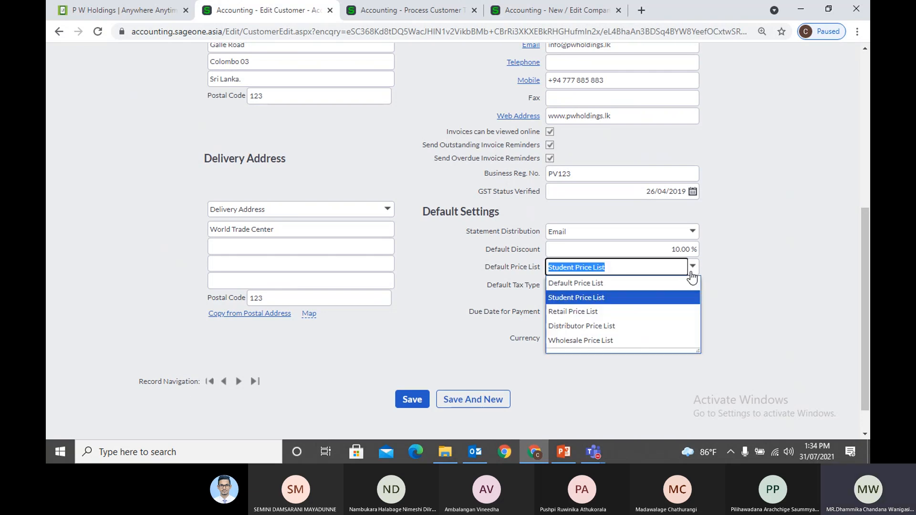
{"action": "left_click", "coordinate": [728, 279]}
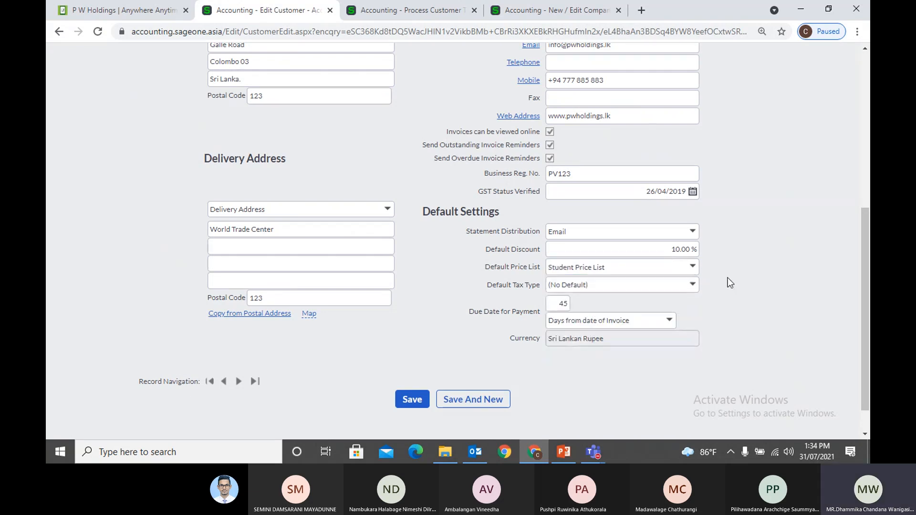
{"action": "scroll", "coordinate": [729, 279], "scroll_direction": "up", "scroll_amount": 1}
{"action": "scroll", "coordinate": [726, 279], "scroll_direction": "up", "scroll_amount": 5}
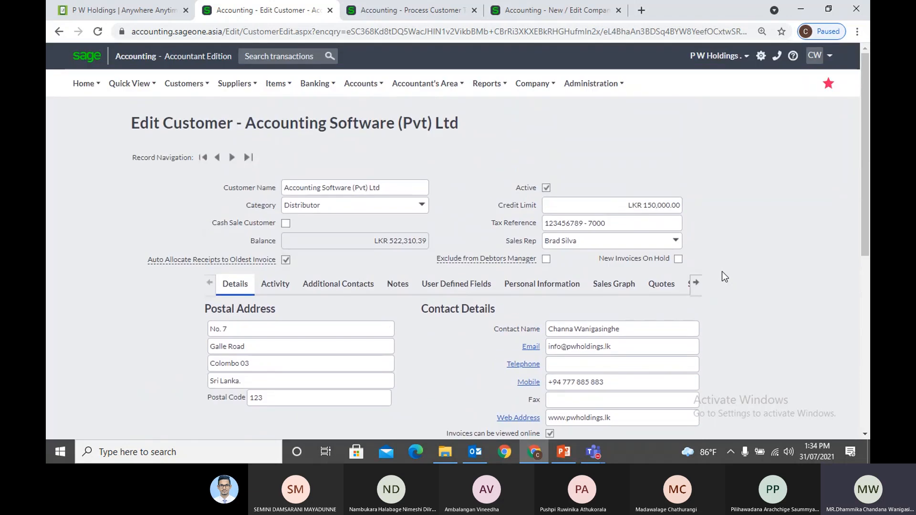
{"action": "scroll", "coordinate": [721, 273], "scroll_direction": "down", "scroll_amount": 5}
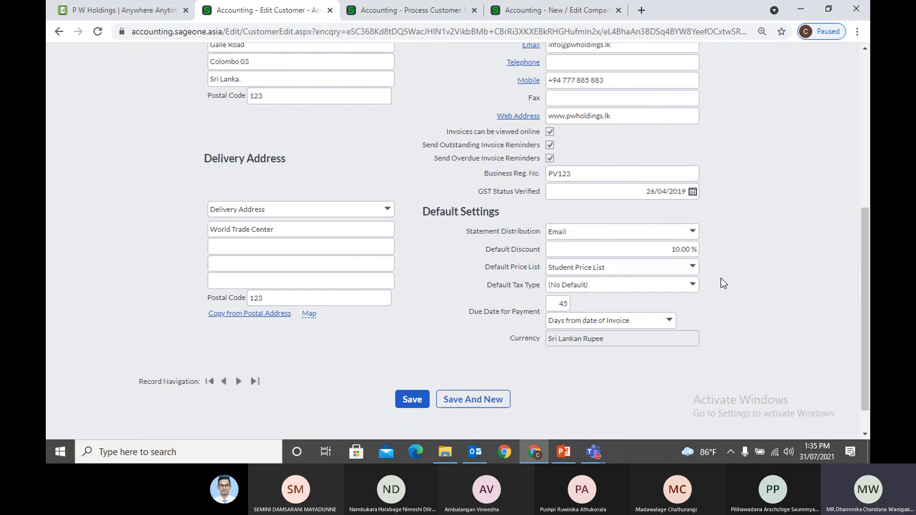
{"action": "scroll", "coordinate": [715, 298], "scroll_direction": "up", "scroll_amount": 5}
{"action": "left_click", "coordinate": [534, 11]}
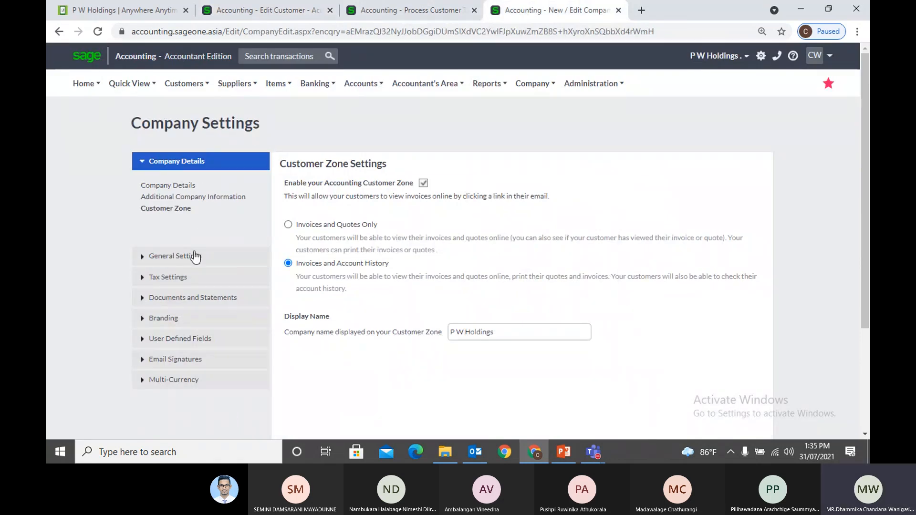
{"action": "left_click", "coordinate": [173, 256]}
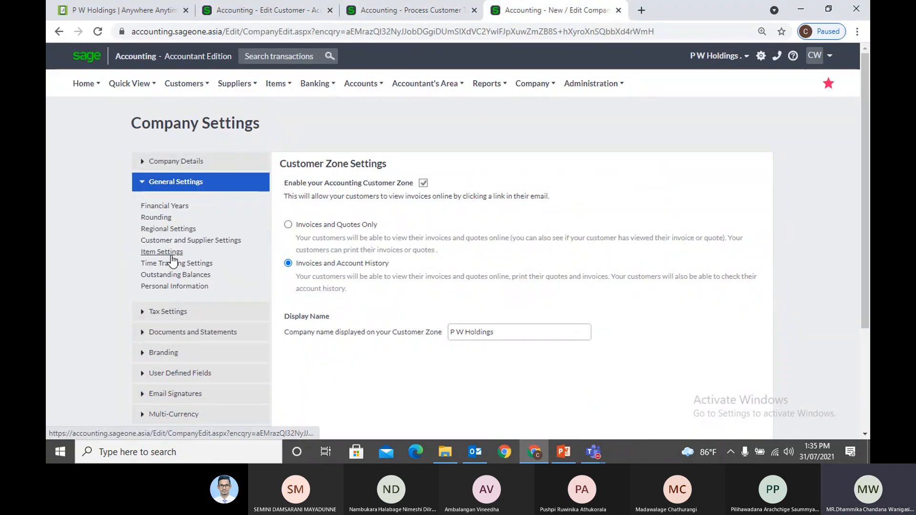
{"action": "left_click", "coordinate": [164, 253]}
{"action": "scroll", "coordinate": [609, 346], "scroll_direction": "down", "scroll_amount": 3}
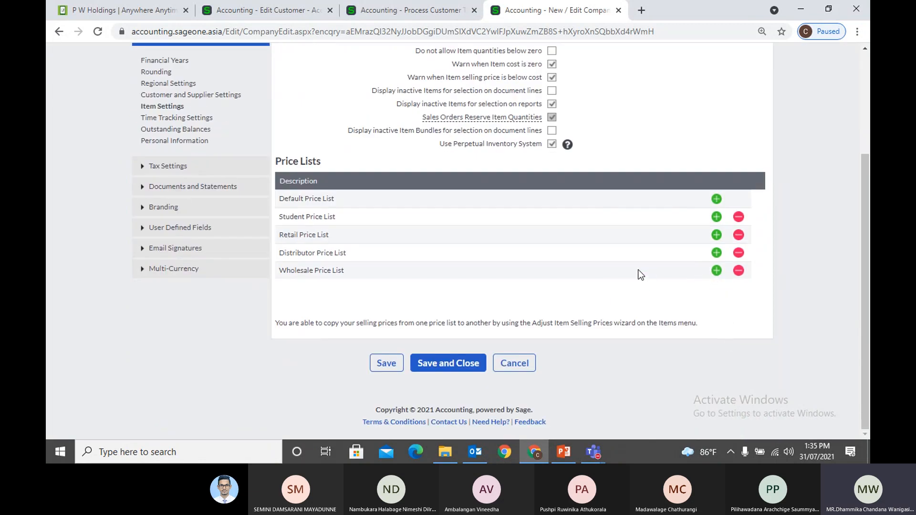
{"action": "left_click", "coordinate": [420, 10]}
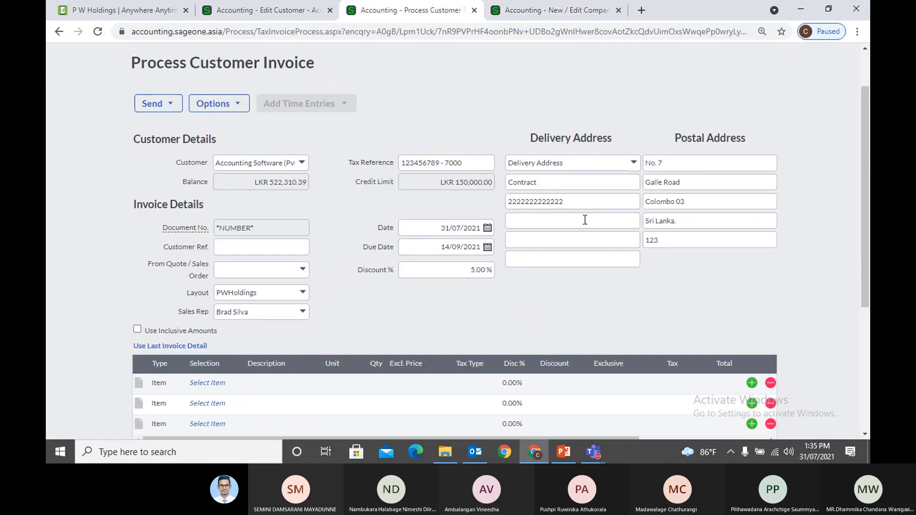
{"action": "left_click", "coordinate": [277, 10]}
{"action": "scroll", "coordinate": [754, 342], "scroll_direction": "down", "scroll_amount": 1}
{"action": "scroll", "coordinate": [760, 342], "scroll_direction": "down", "scroll_amount": 2}
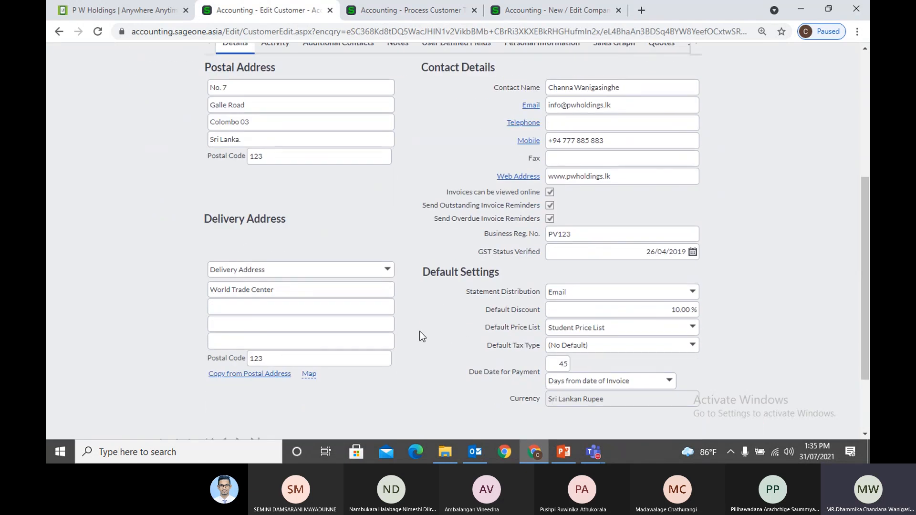
{"action": "scroll", "coordinate": [485, 316], "scroll_direction": "up", "scroll_amount": 3}
{"action": "scroll", "coordinate": [486, 316], "scroll_direction": "down", "scroll_amount": 4}
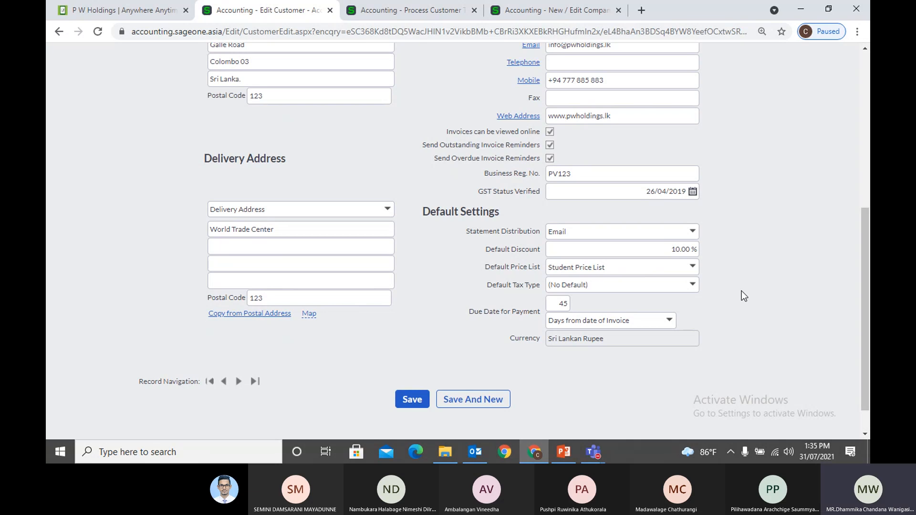
Set the customer's default tax type to VAT 8% (8.00%)
{"action": "left_click", "coordinate": [692, 285]}
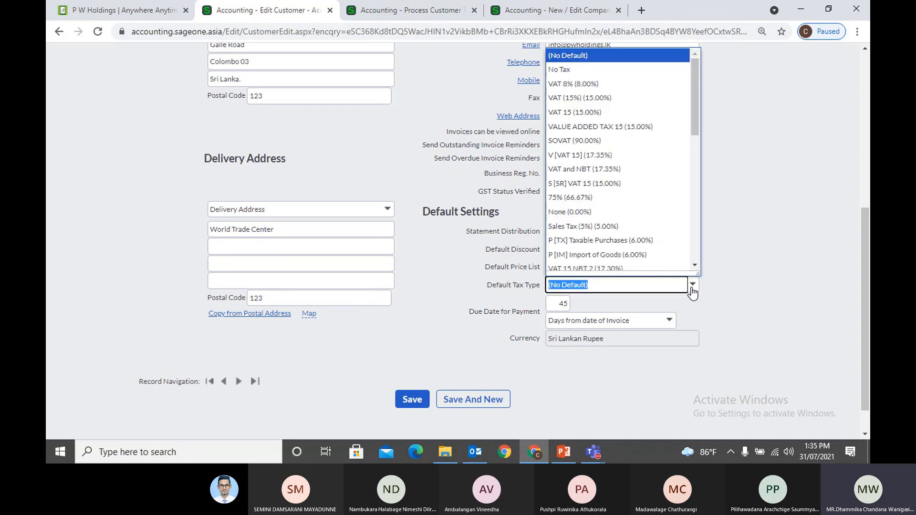
{"action": "left_click", "coordinate": [591, 86]}
{"action": "left_click", "coordinate": [780, 387]}
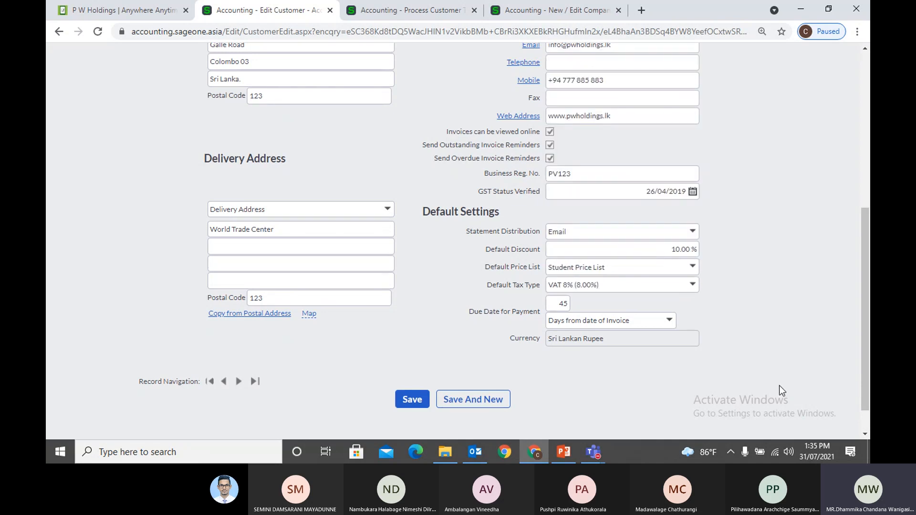
Check the invoice draft's first line and review the customer's 45-day payment terms
{"action": "left_click", "coordinate": [528, 5]}
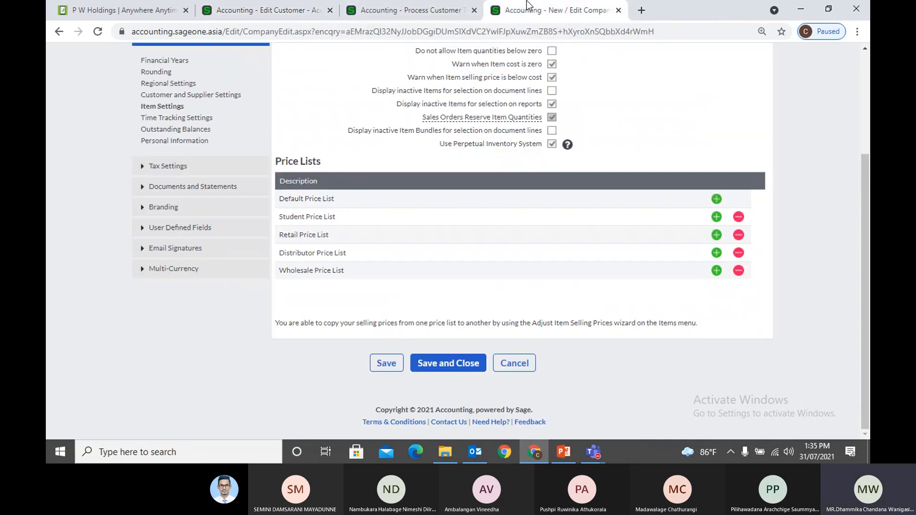
{"action": "left_click", "coordinate": [418, 10]}
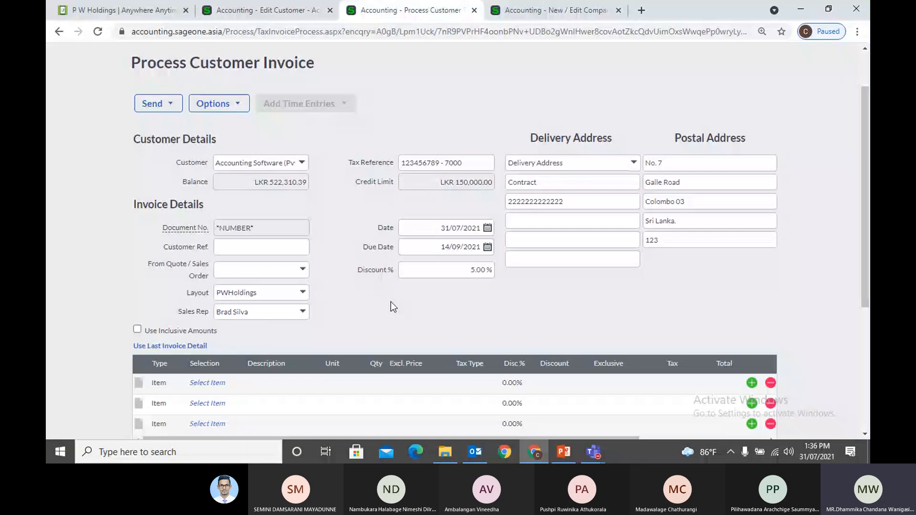
{"action": "left_click", "coordinate": [220, 386]}
{"action": "left_click", "coordinate": [267, 10]}
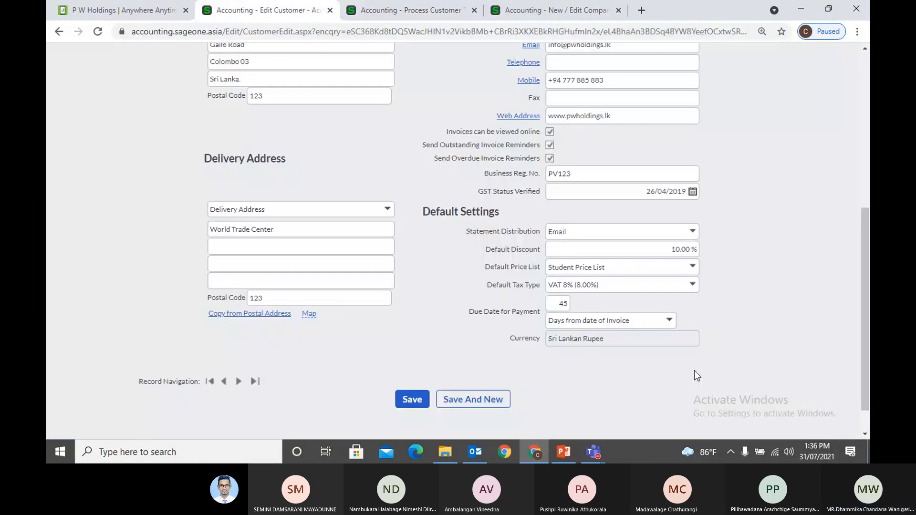
{"action": "double_click", "coordinate": [559, 303]}
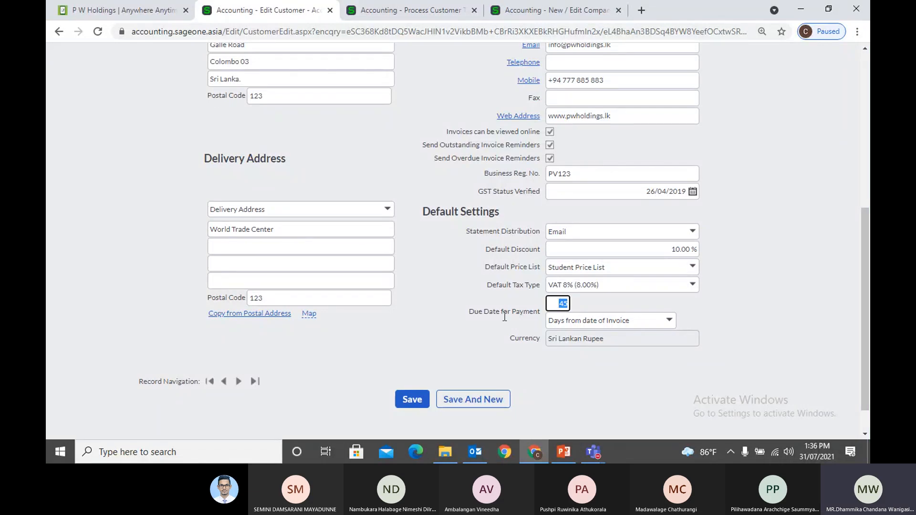
{"action": "scroll", "coordinate": [449, 333], "scroll_direction": "up", "scroll_amount": 3}
{"action": "scroll", "coordinate": [451, 337], "scroll_direction": "down", "scroll_amount": 4}
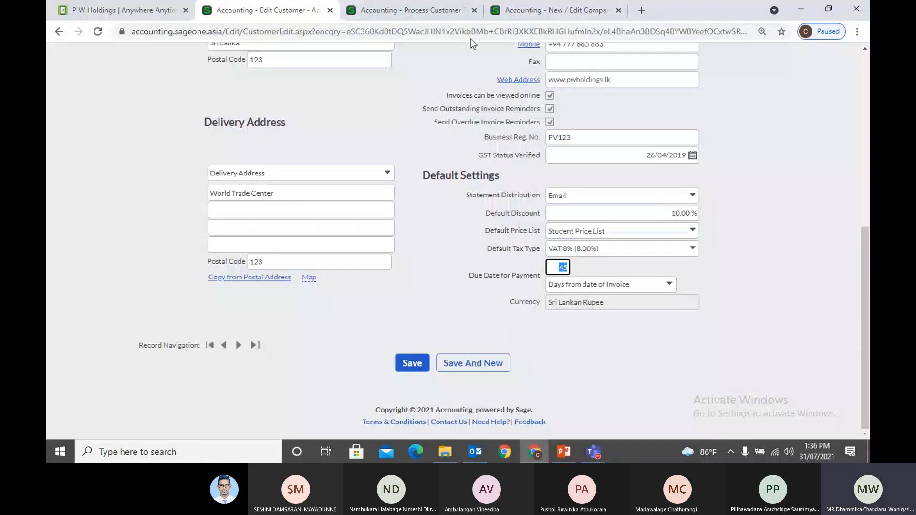
Compare the company price lists with the invoice draft and bring up the Administration menu
{"action": "left_click", "coordinate": [553, 10]}
{"action": "left_click", "coordinate": [405, 10]}
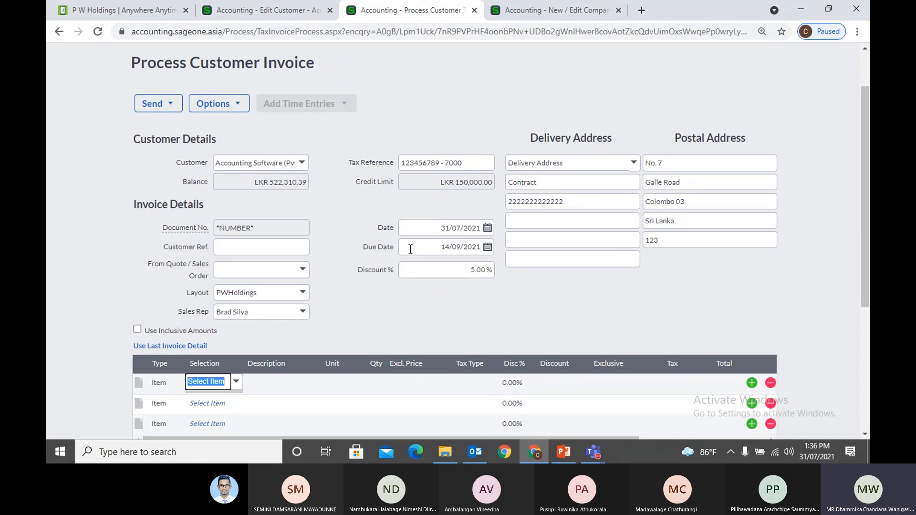
{"action": "left_click", "coordinate": [248, 17]}
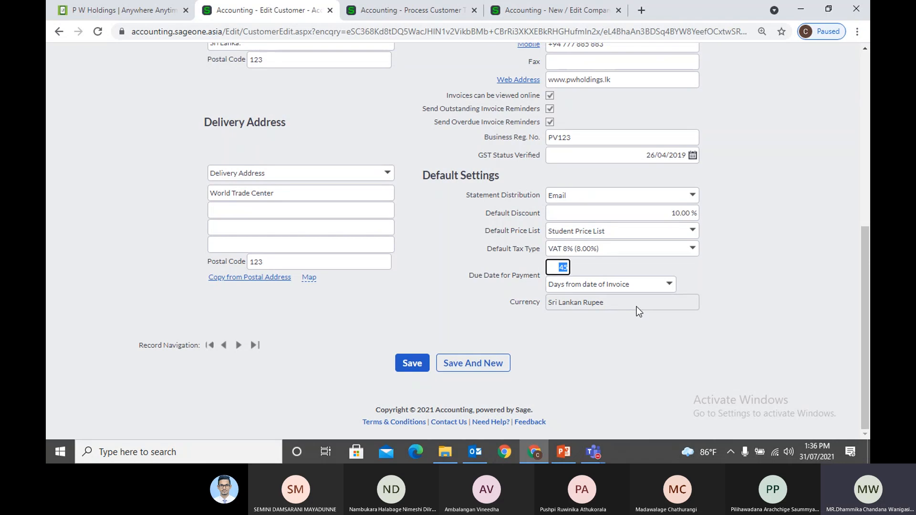
{"action": "left_click", "coordinate": [559, 14]}
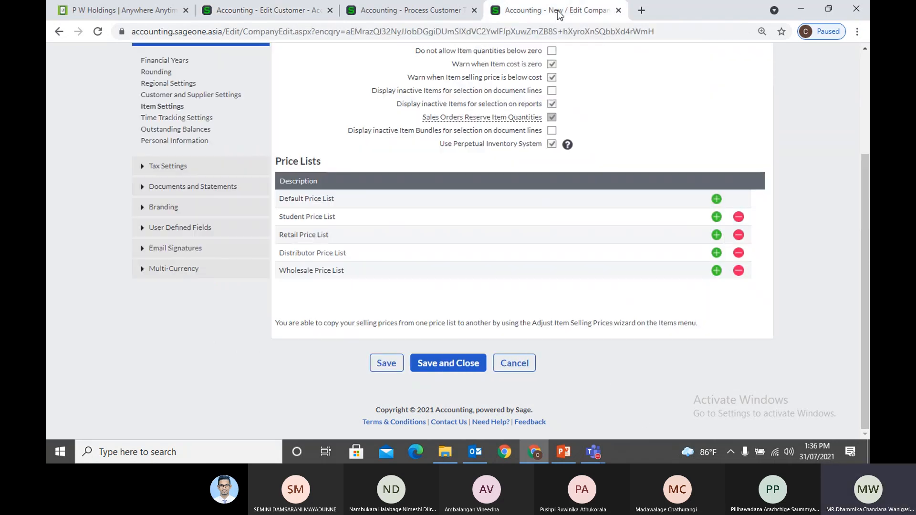
{"action": "left_click", "coordinate": [436, 10]}
{"action": "mouse_move", "coordinate": [591, 85]}
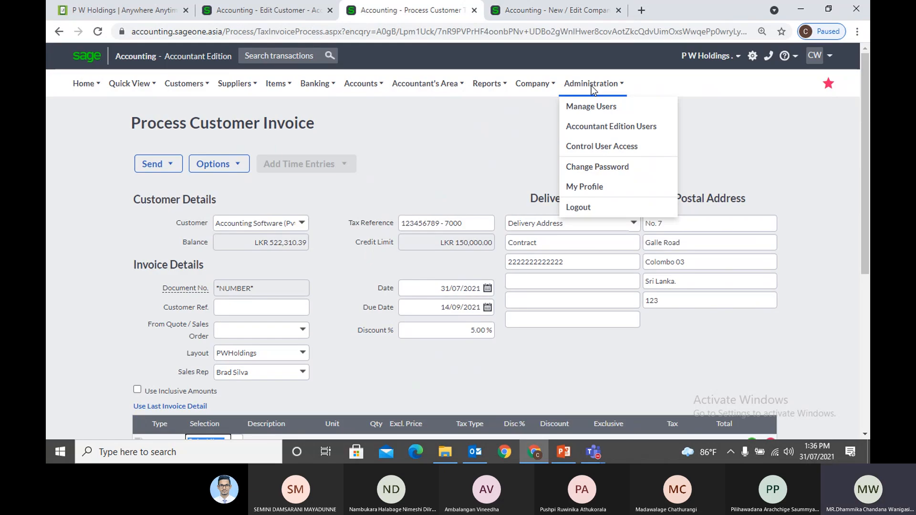
Request 1 Multi-Currency module licence in the subscription upgrade via My Profile
{"action": "left_click", "coordinate": [588, 186]}
{"action": "left_click", "coordinate": [530, 99]}
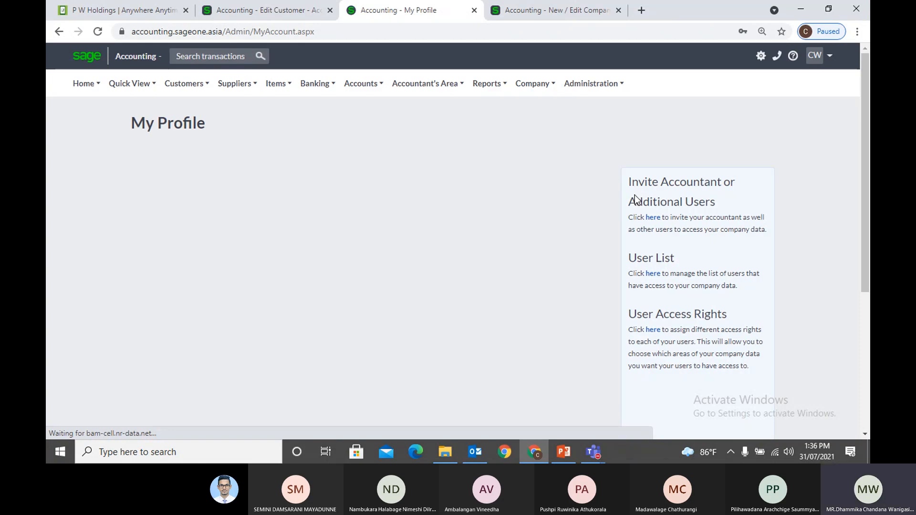
{"action": "mouse_move", "coordinate": [594, 452]}
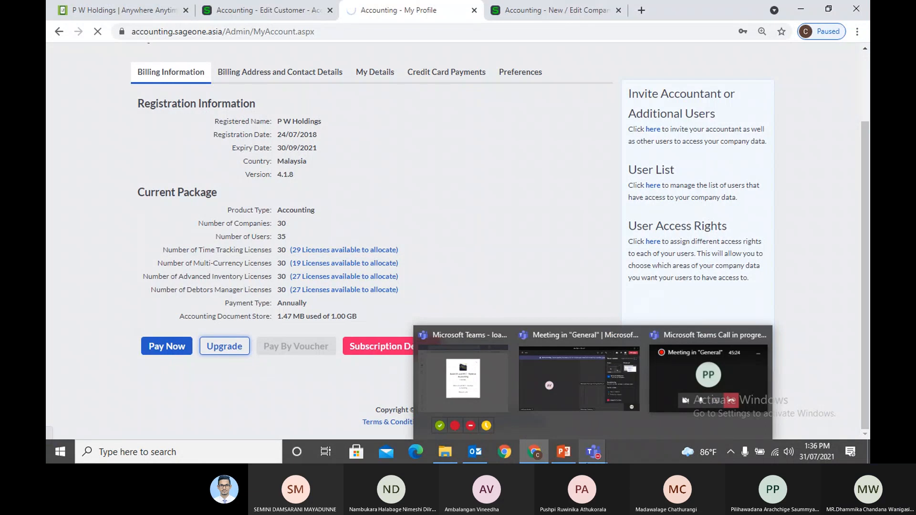
{"action": "scroll", "coordinate": [522, 251], "scroll_direction": "down", "scroll_amount": 5}
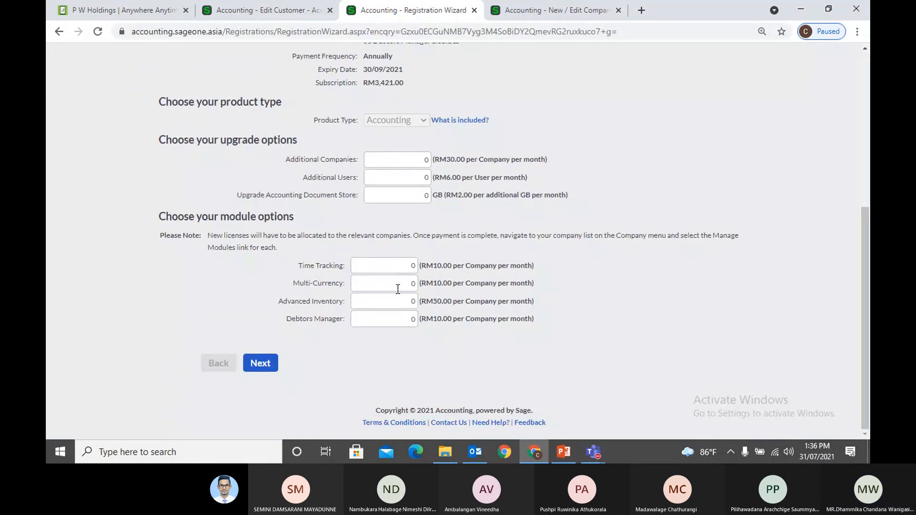
{"action": "left_click", "coordinate": [398, 286]}
{"action": "type", "text": "1"}
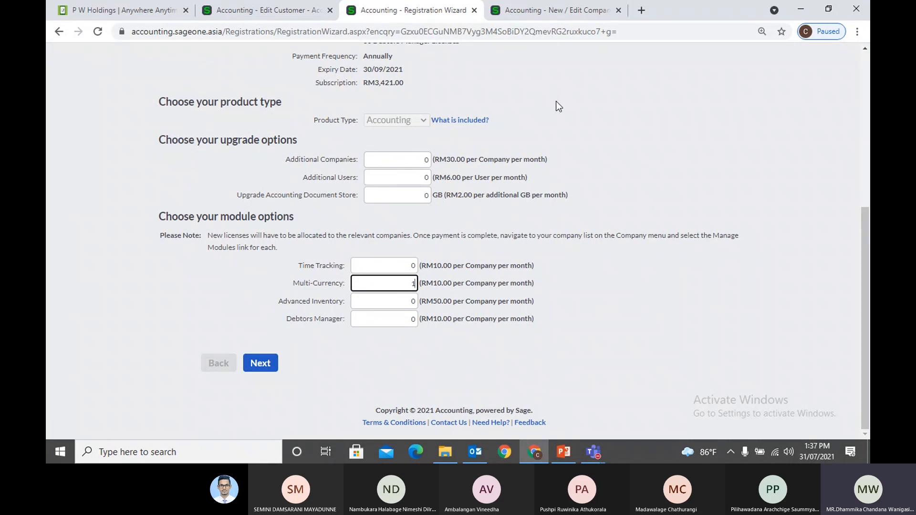
{"action": "scroll", "coordinate": [576, 133], "scroll_direction": "up", "scroll_amount": 3}
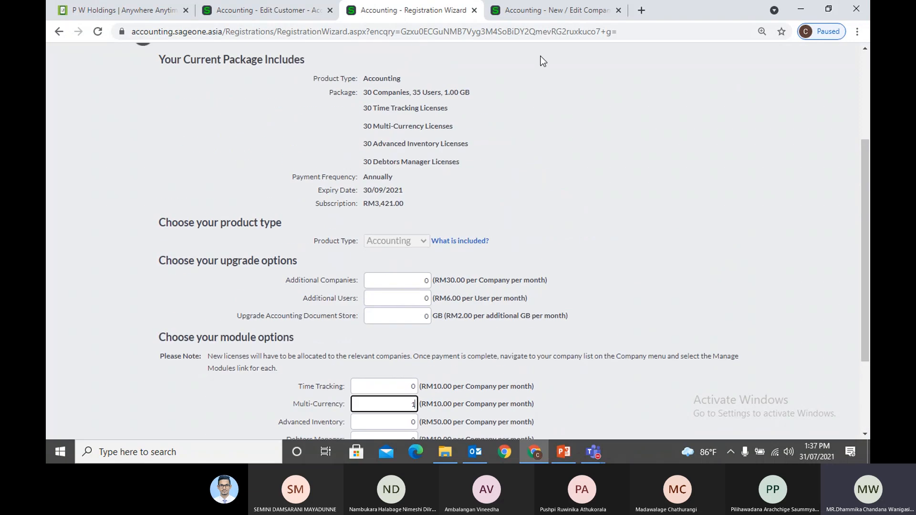
{"action": "left_click", "coordinate": [533, 9]}
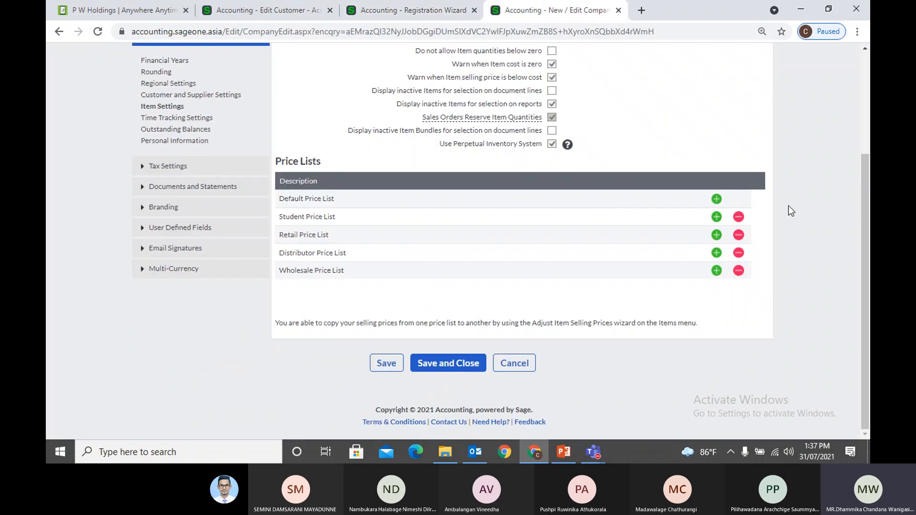
Open the Multi-Currency exchange-rate settings and dismiss Add Currency without adding a currency
{"action": "left_click", "coordinate": [256, 270]}
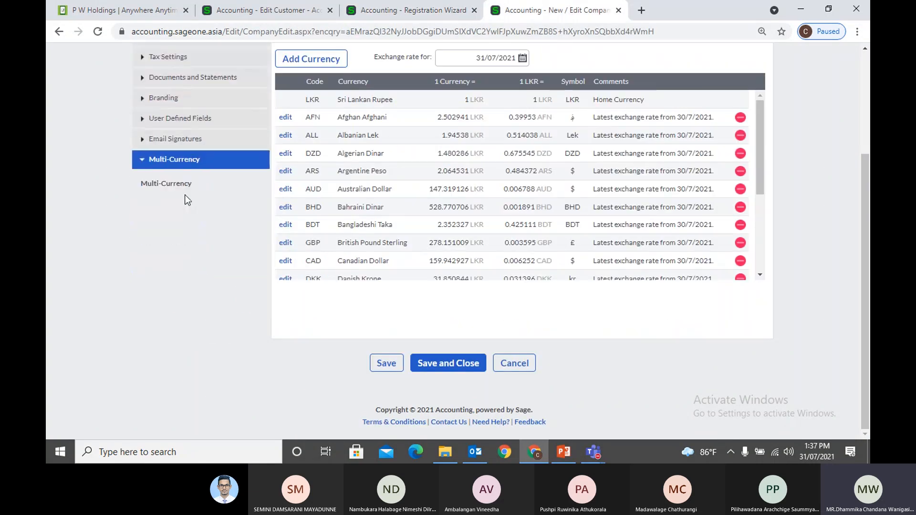
{"action": "scroll", "coordinate": [184, 215], "scroll_direction": "up", "scroll_amount": 1}
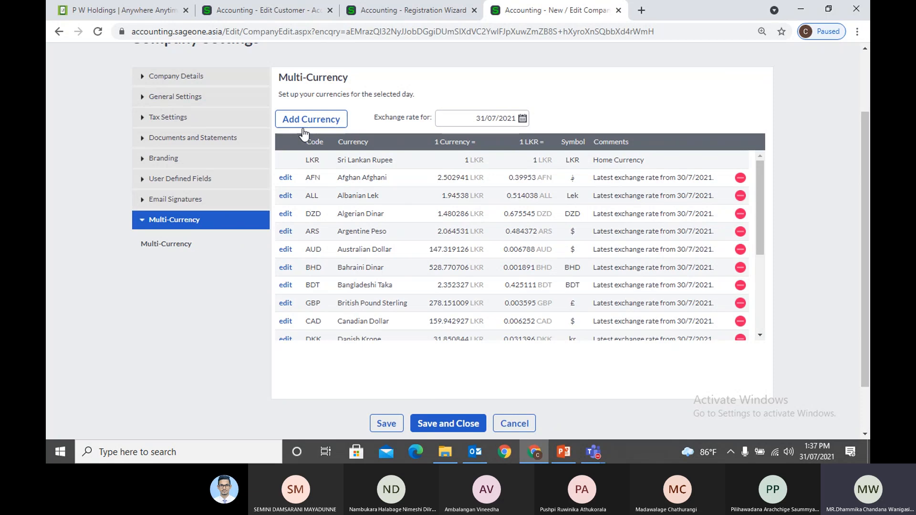
{"action": "left_click", "coordinate": [300, 123]}
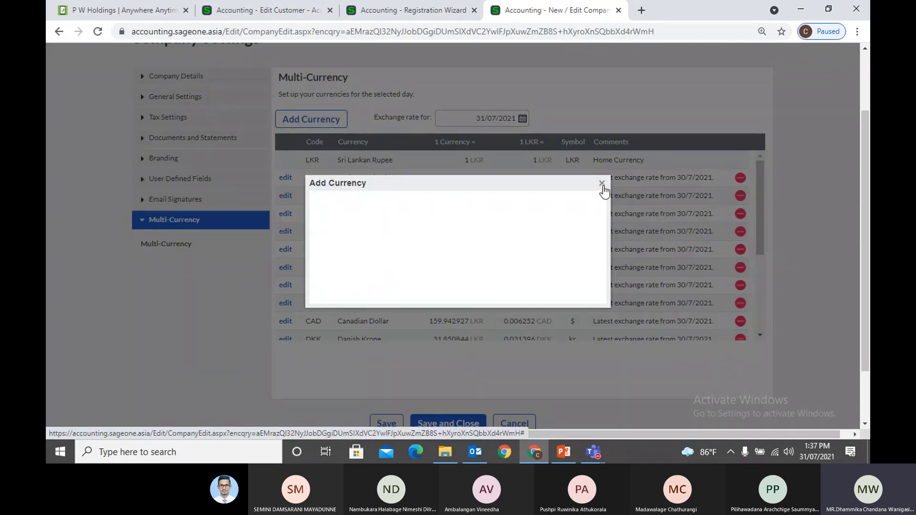
{"action": "left_click", "coordinate": [602, 185]}
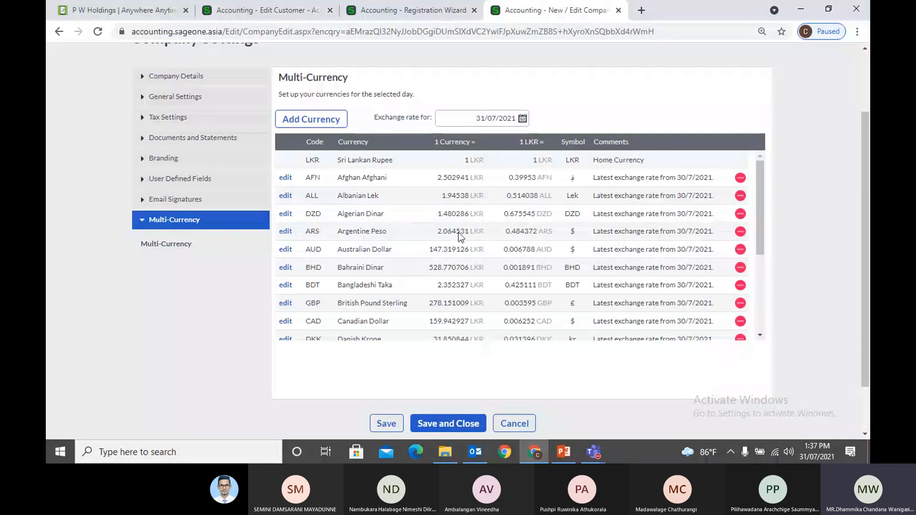
Browse the currency list, then return to the Registration Wizard upgrade page
{"action": "scroll", "coordinate": [457, 241], "scroll_direction": "down", "scroll_amount": 1}
{"action": "scroll", "coordinate": [456, 243], "scroll_direction": "down", "scroll_amount": 3}
{"action": "scroll", "coordinate": [457, 244], "scroll_direction": "up", "scroll_amount": 5}
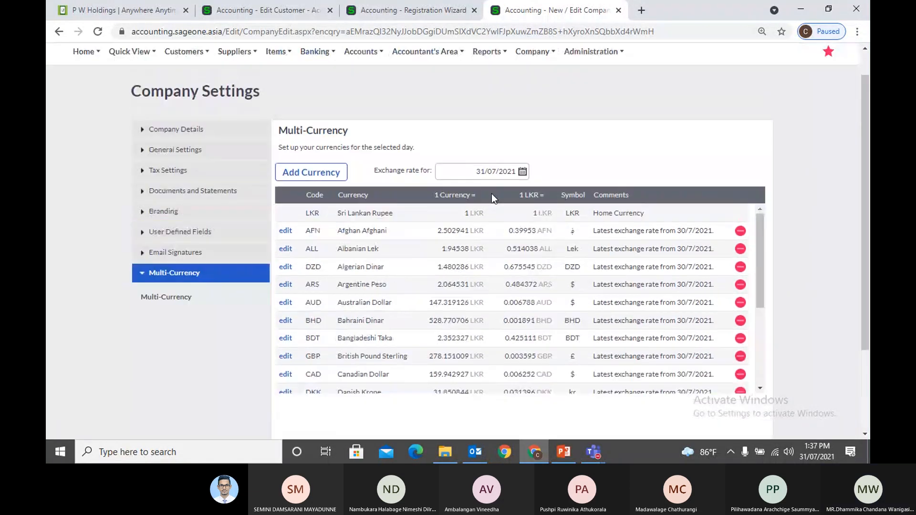
{"action": "left_click", "coordinate": [387, 9]}
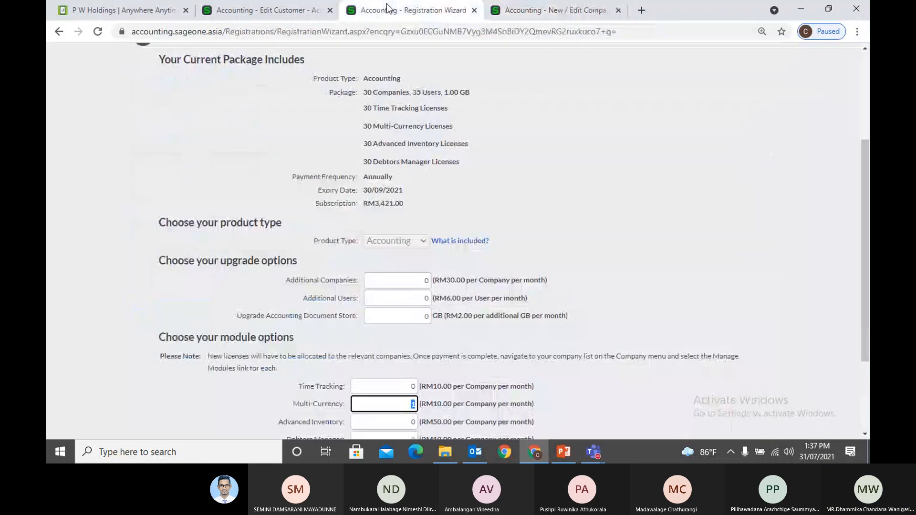
Review the existing customer's Default Settings and payment days, then start a blank New Customer form
{"action": "left_click", "coordinate": [261, 15]}
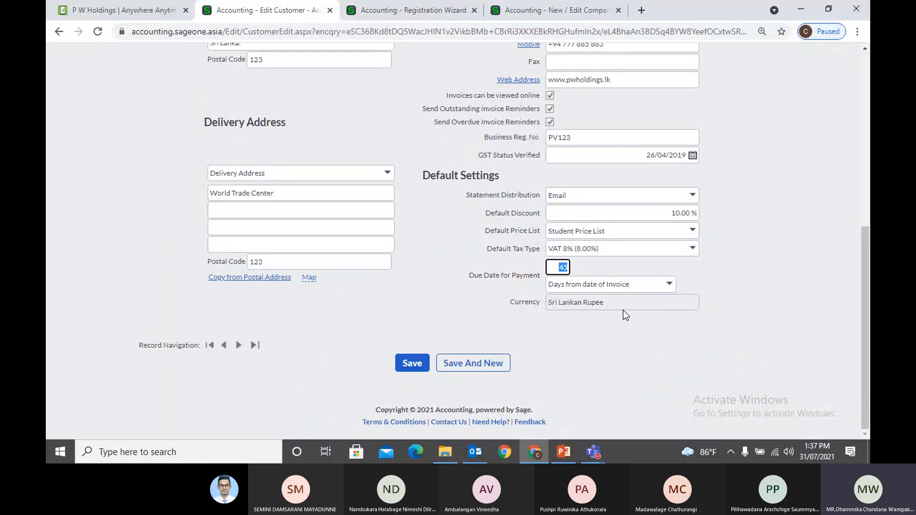
{"action": "scroll", "coordinate": [623, 312], "scroll_direction": "up", "scroll_amount": 1}
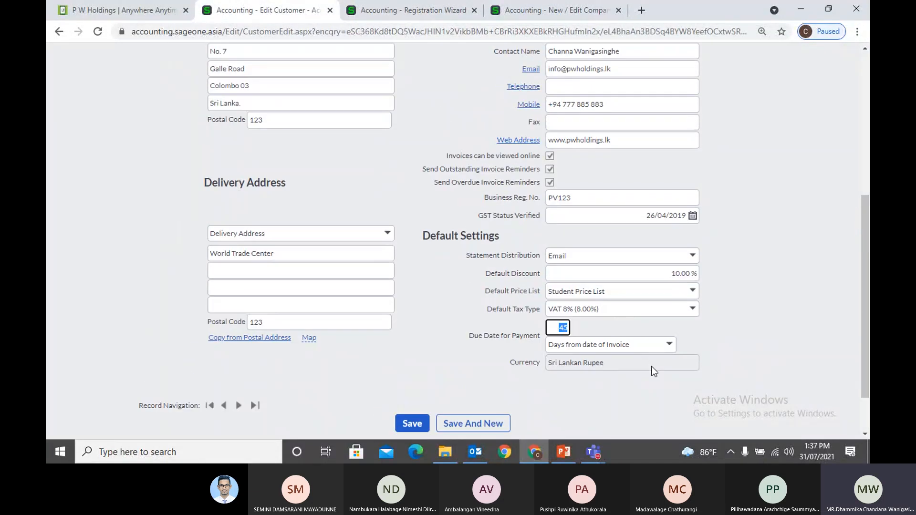
{"action": "left_click", "coordinate": [717, 344]}
{"action": "scroll", "coordinate": [842, 362], "scroll_direction": "up", "scroll_amount": 2}
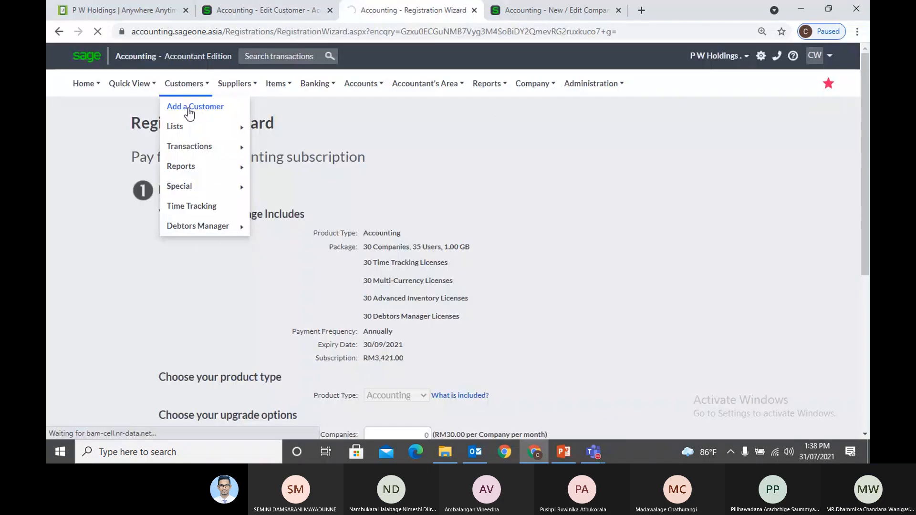
{"action": "left_click", "coordinate": [188, 108]}
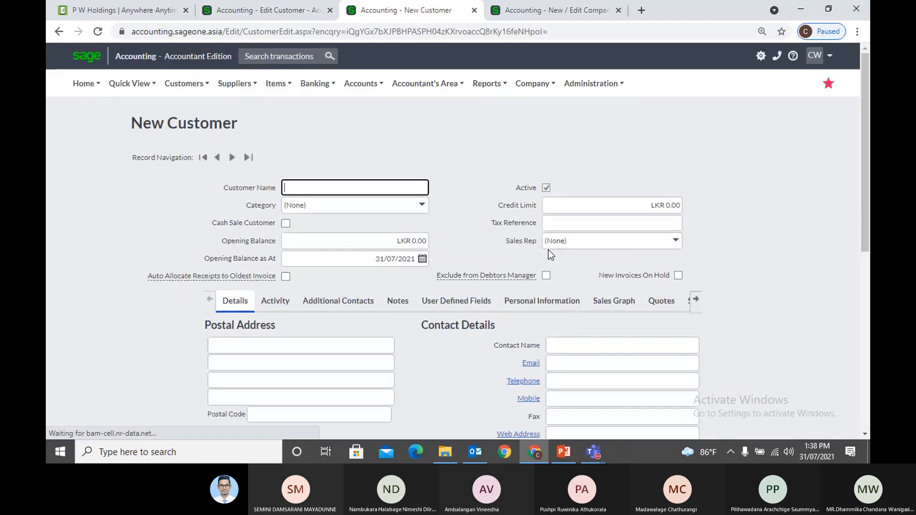
Choose British Pound Sterling as the new customer's currency, then go back to the existing customer's record
{"action": "scroll", "coordinate": [548, 251], "scroll_direction": "down", "scroll_amount": 7}
{"action": "left_click", "coordinate": [692, 305]}
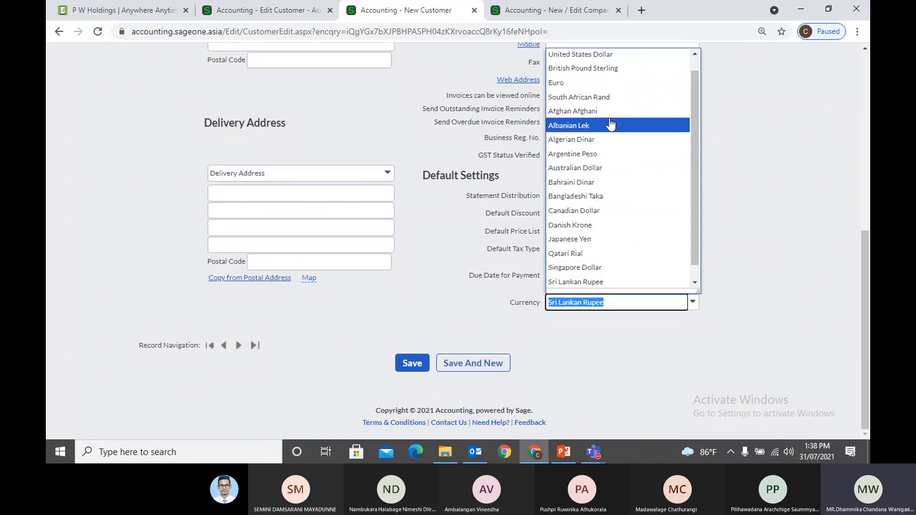
{"action": "left_click", "coordinate": [639, 68]}
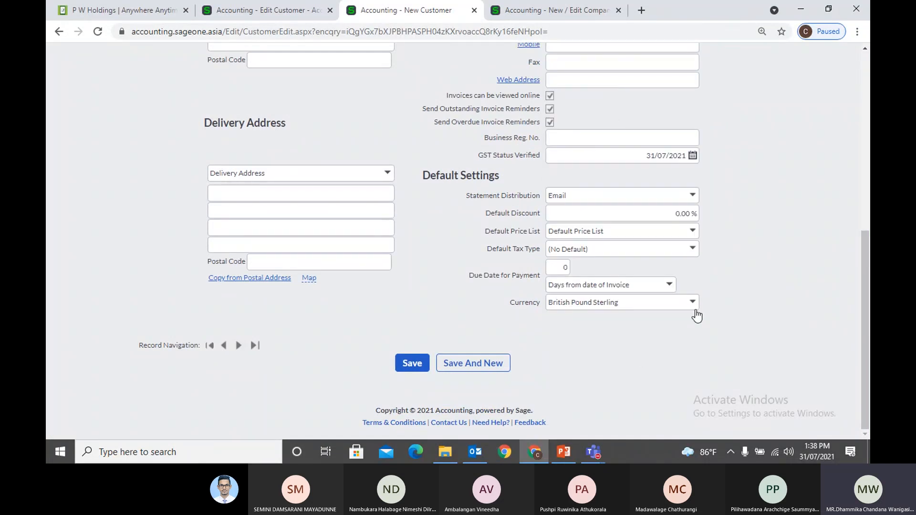
{"action": "left_click", "coordinate": [692, 304]}
{"action": "left_click", "coordinate": [683, 340]}
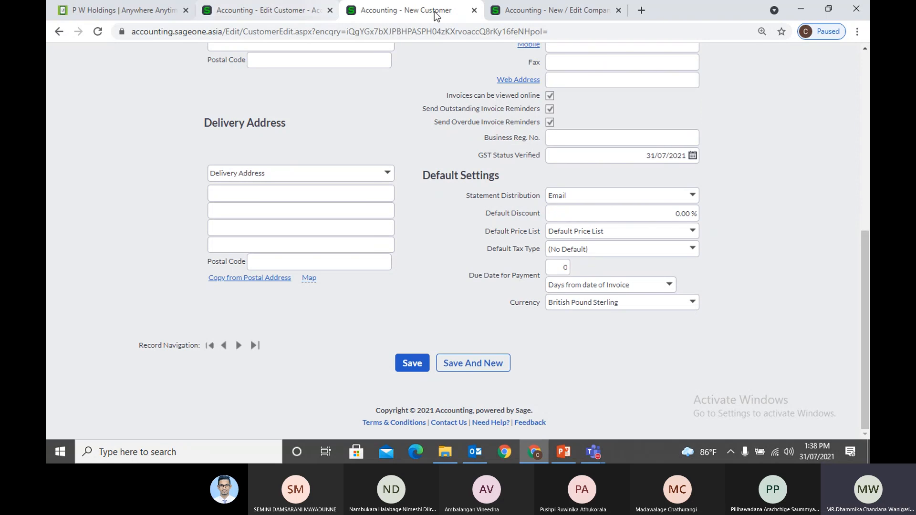
{"action": "left_click", "coordinate": [296, 11]}
{"action": "scroll", "coordinate": [715, 278], "scroll_direction": "down", "scroll_amount": 3}
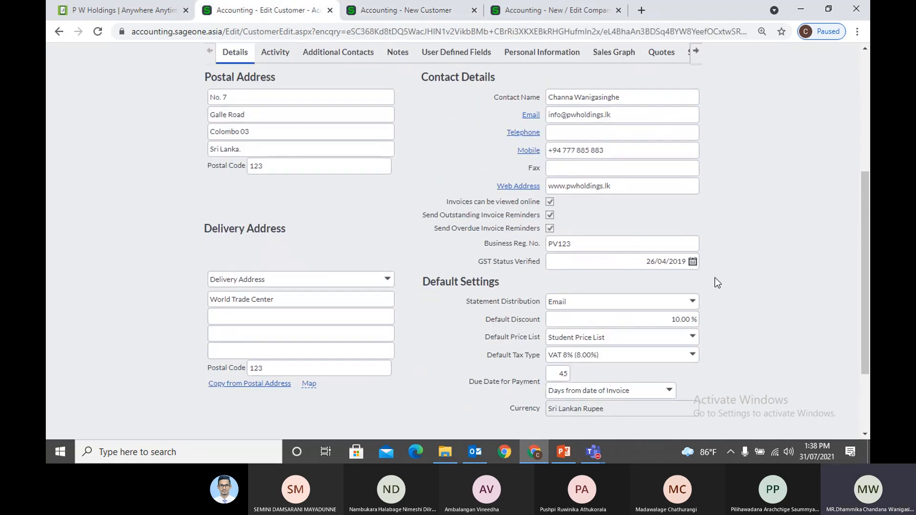
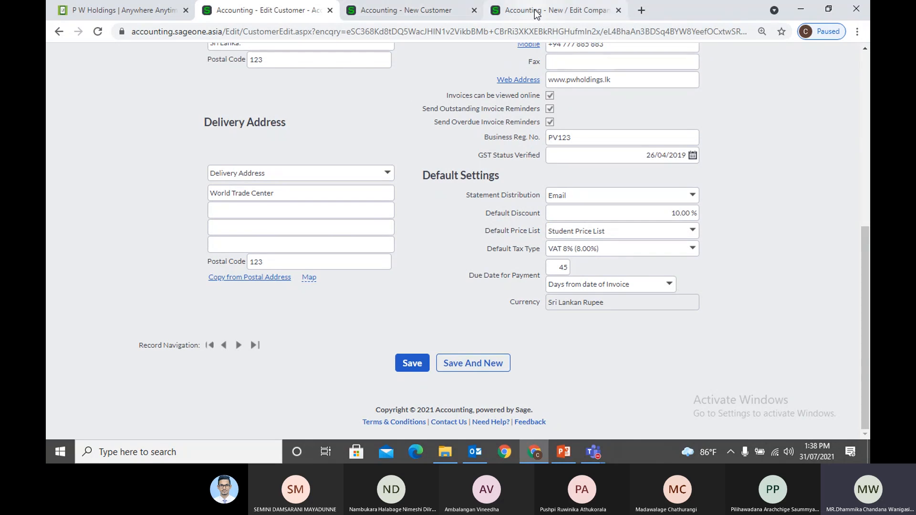
Load Customer Quotes in the New Customer tab, then return to the Edit Customer tab
{"action": "left_click", "coordinate": [411, 10]}
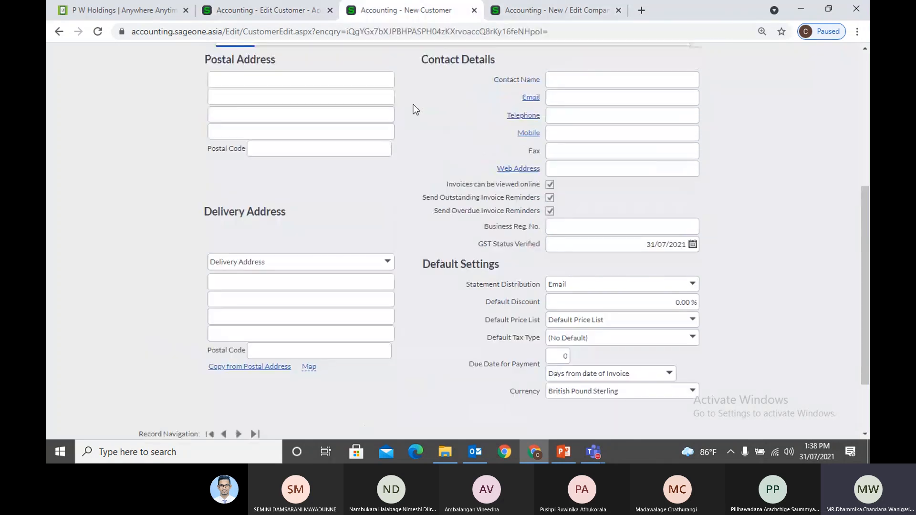
{"action": "scroll", "coordinate": [333, 90], "scroll_direction": "up", "scroll_amount": 6}
{"action": "left_click", "coordinate": [186, 84]}
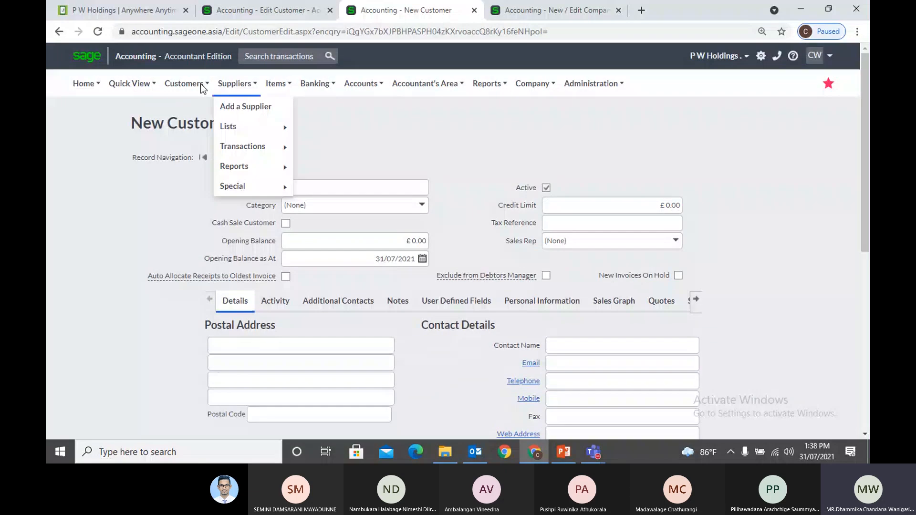
{"action": "mouse_move", "coordinate": [181, 132]}
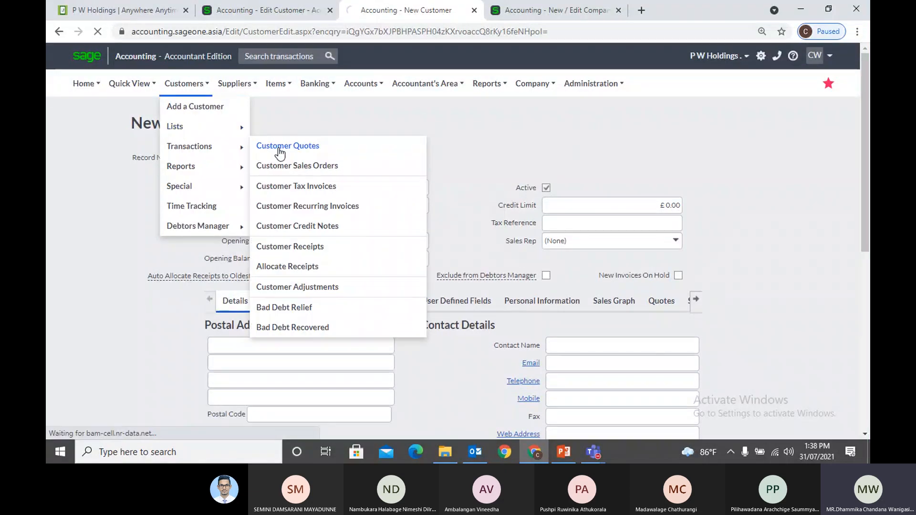
{"action": "left_click", "coordinate": [279, 146]}
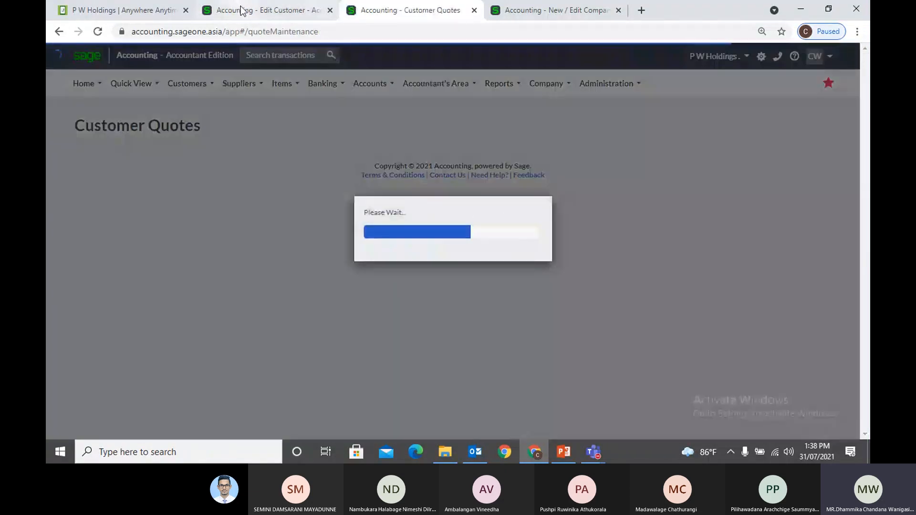
{"action": "left_click", "coordinate": [244, 10]}
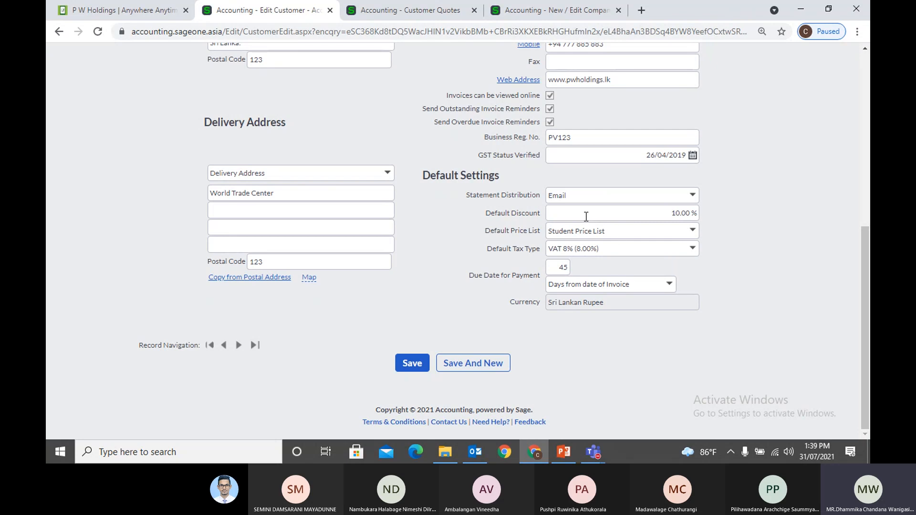
Browse Activity, Details, Additional Contacts, Notes, User Defined Fields, Personal Information and Sales Graph sections
{"action": "scroll", "coordinate": [692, 305], "scroll_direction": "up", "scroll_amount": 3}
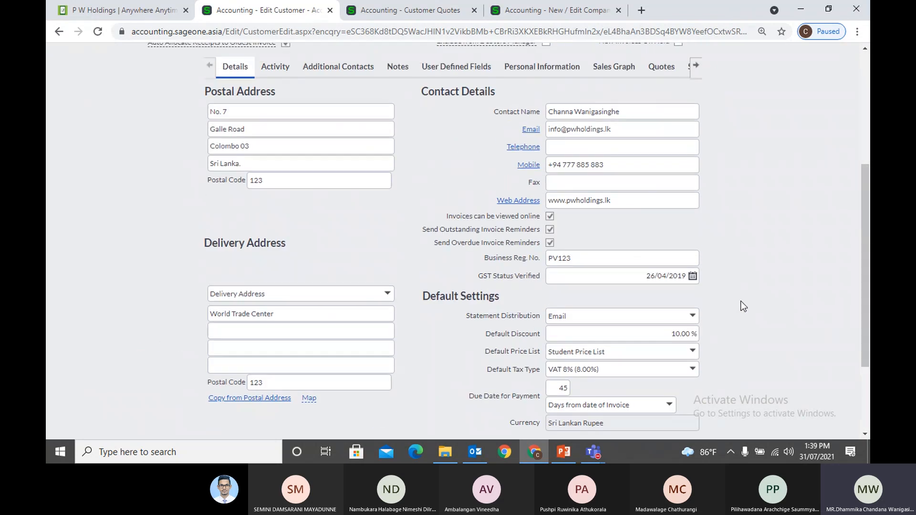
{"action": "scroll", "coordinate": [743, 306], "scroll_direction": "up", "scroll_amount": 1}
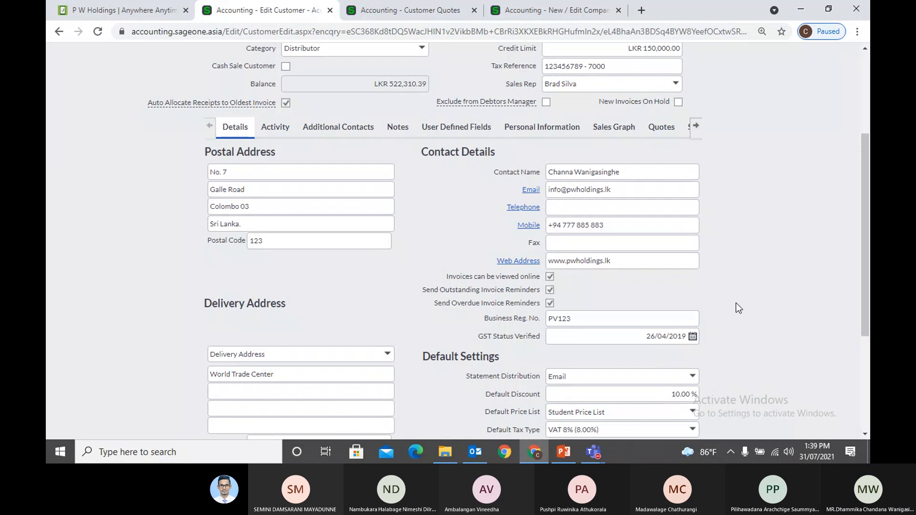
{"action": "left_click", "coordinate": [276, 127]}
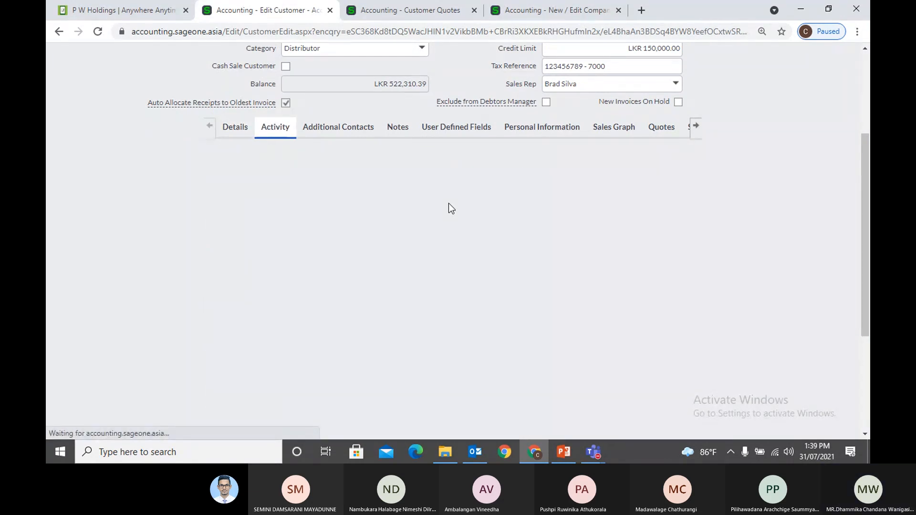
{"action": "left_click", "coordinate": [236, 126]}
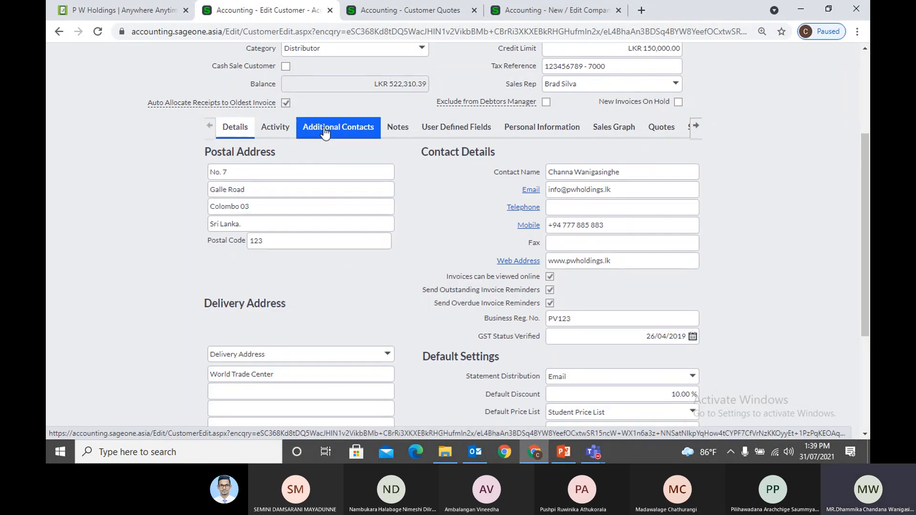
{"action": "left_click", "coordinate": [323, 126]}
{"action": "left_click", "coordinate": [397, 126]}
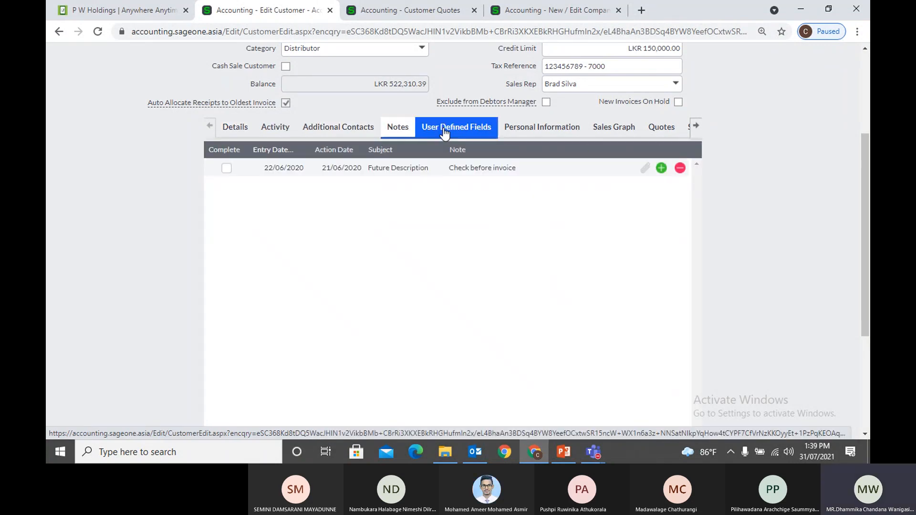
{"action": "left_click", "coordinate": [445, 127]}
{"action": "left_click", "coordinate": [545, 128]}
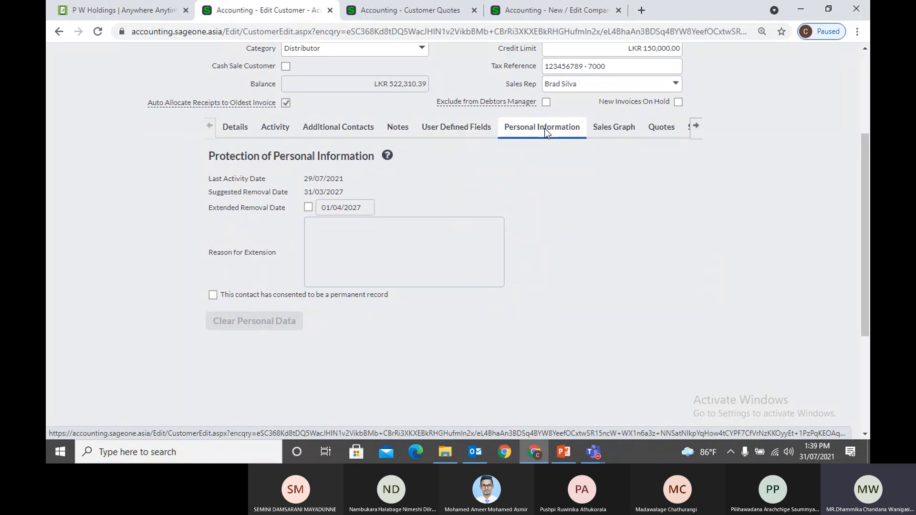
{"action": "left_click", "coordinate": [606, 129]}
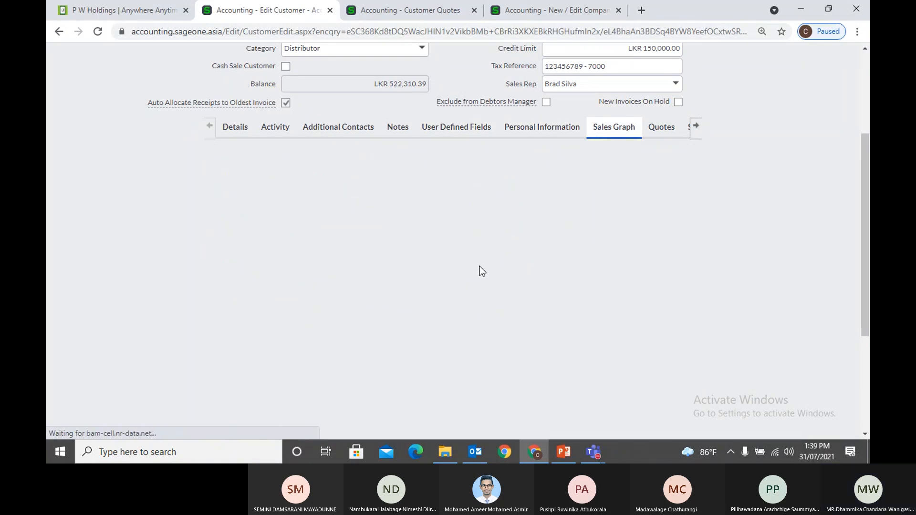
Revisit Activity and Sales Graph, then view the customer's quotes, sales orders and unpaid invoices
{"action": "left_click", "coordinate": [277, 128]}
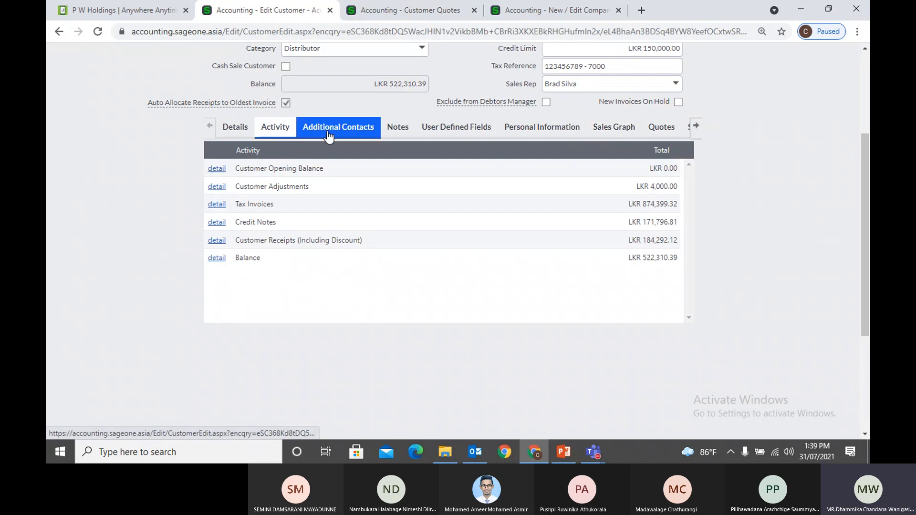
{"action": "left_click", "coordinate": [525, 129]}
{"action": "left_click", "coordinate": [625, 136]}
{"action": "left_click", "coordinate": [663, 129]}
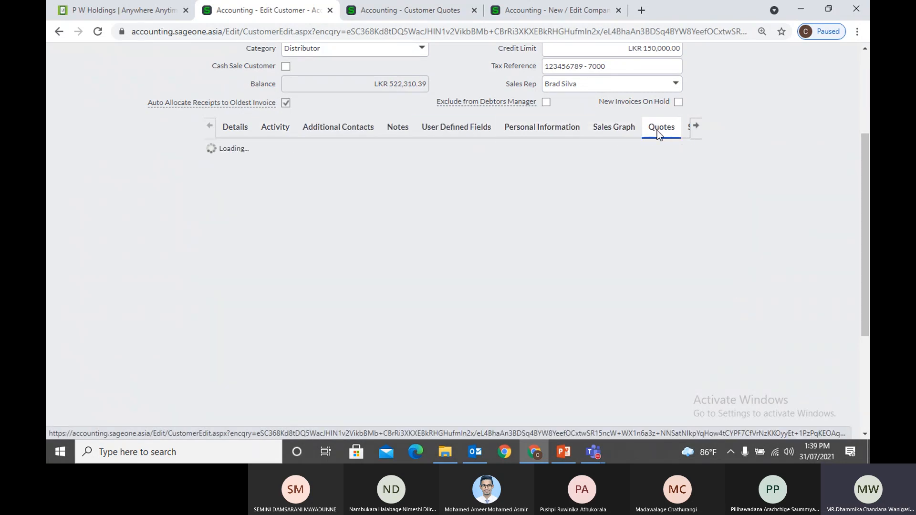
{"action": "left_click", "coordinate": [697, 129]}
{"action": "left_click", "coordinate": [568, 130]}
{"action": "left_click", "coordinate": [595, 133]}
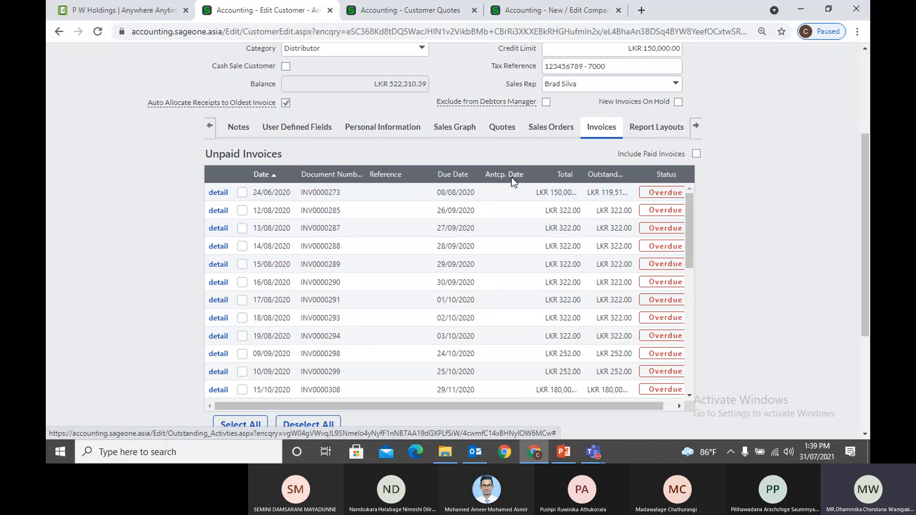
Return to the Activity totals: invoices LKR 874,399.32, credit notes LKR 171,796.81, balance LKR 522,310.39
{"action": "left_click", "coordinate": [238, 126]}
{"action": "left_click", "coordinate": [209, 126]}
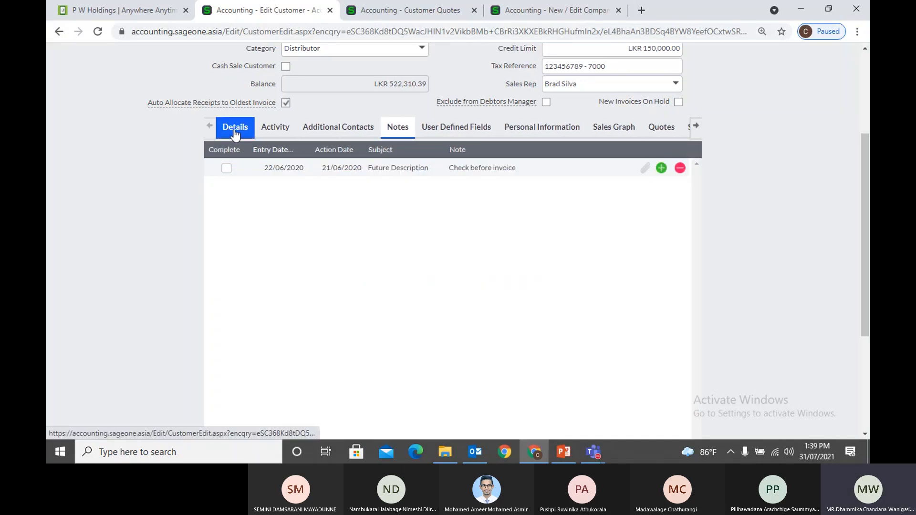
{"action": "left_click", "coordinate": [263, 128]}
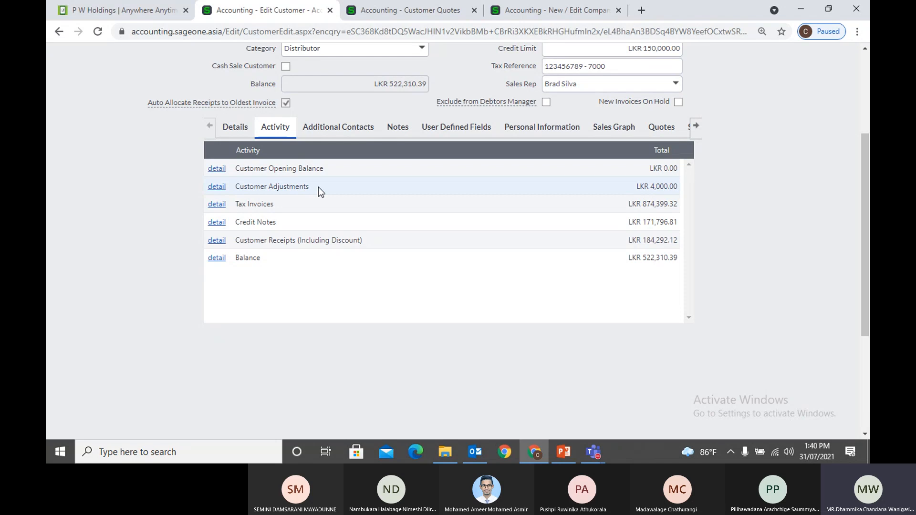
{"action": "scroll", "coordinate": [319, 187], "scroll_direction": "up", "scroll_amount": 2}
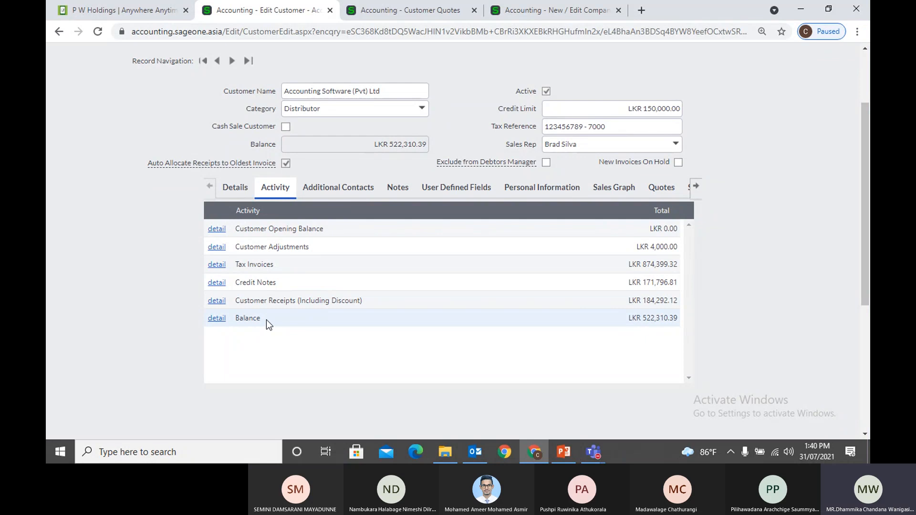
{"action": "scroll", "coordinate": [266, 320], "scroll_direction": "up", "scroll_amount": 2}
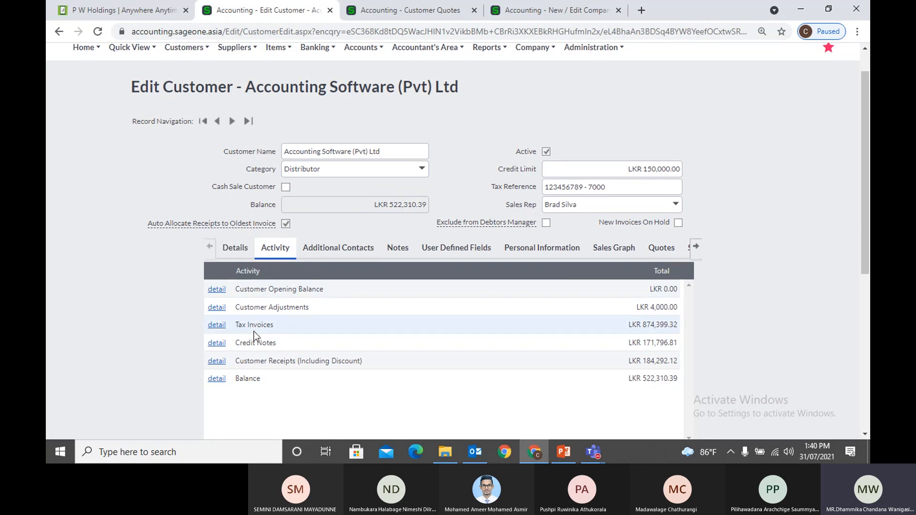
Open tax invoice INV0002554 (LKR 44,651.25) from the Tax Invoices list, then go back to the customer
{"action": "left_click", "coordinate": [217, 327]}
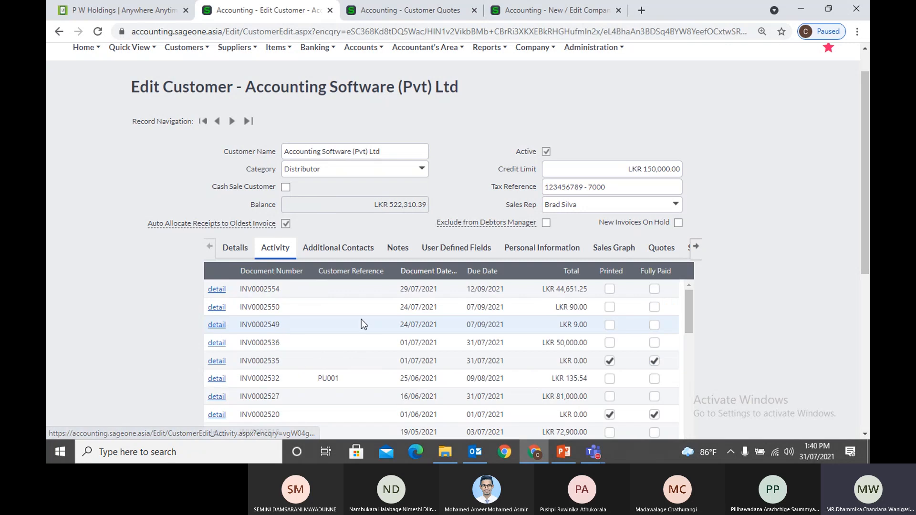
{"action": "scroll", "coordinate": [361, 319], "scroll_direction": "down", "scroll_amount": 3}
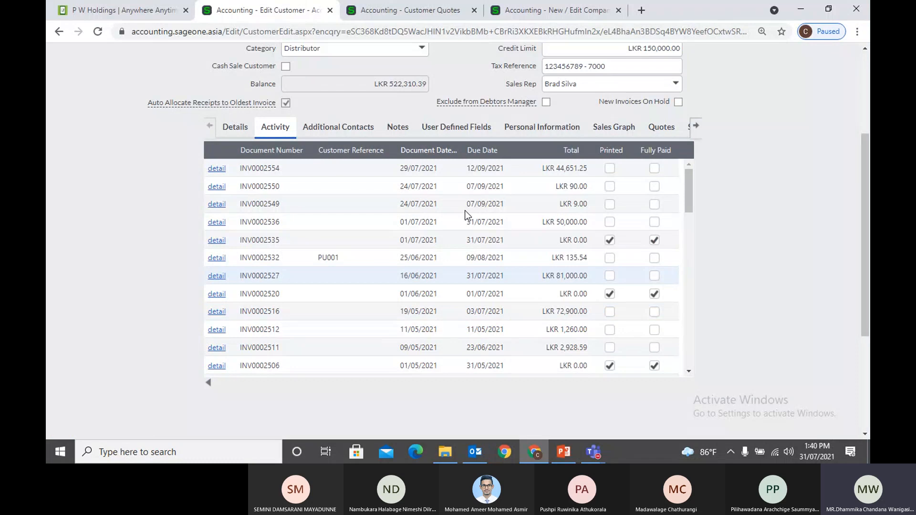
{"action": "left_click", "coordinate": [217, 168]}
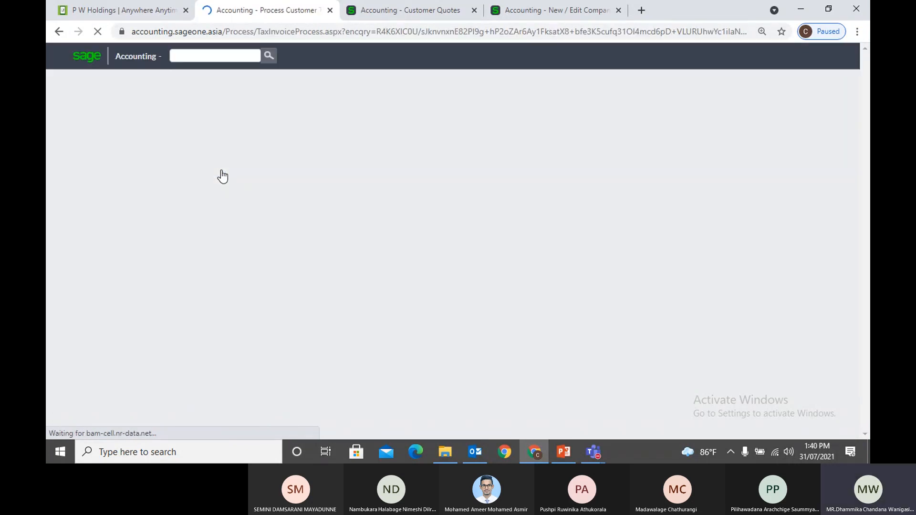
{"action": "scroll", "coordinate": [334, 240], "scroll_direction": "down", "scroll_amount": 4}
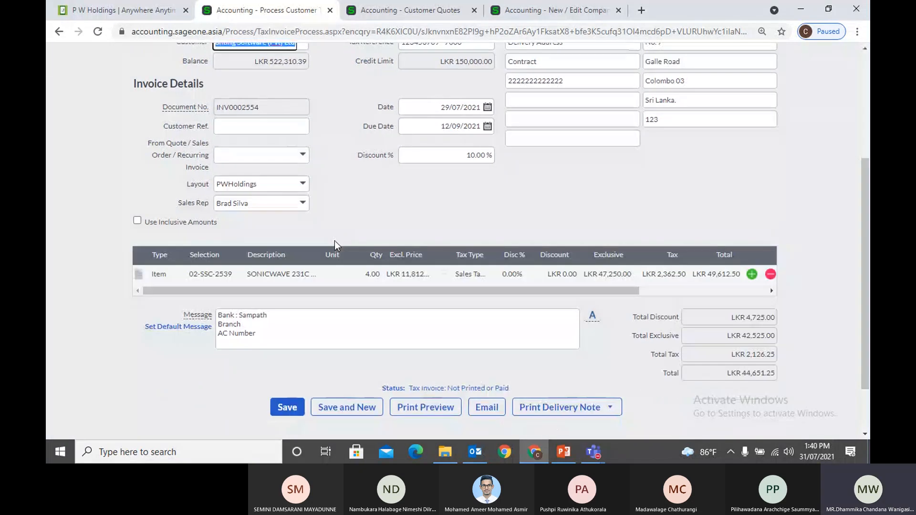
{"action": "scroll", "coordinate": [334, 241], "scroll_direction": "up", "scroll_amount": 1}
{"action": "left_click", "coordinate": [59, 32]}
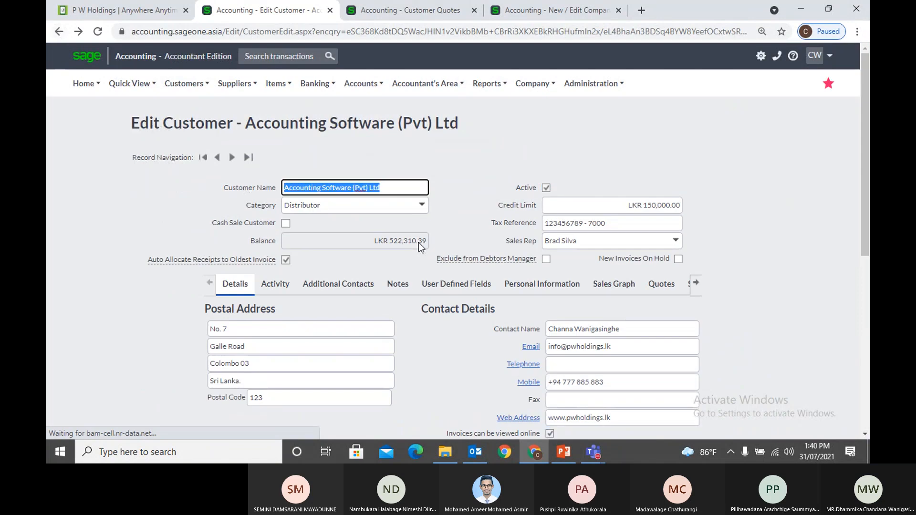
List the customer's adjustment documents, then show its single additional contact
{"action": "left_click", "coordinate": [275, 285]}
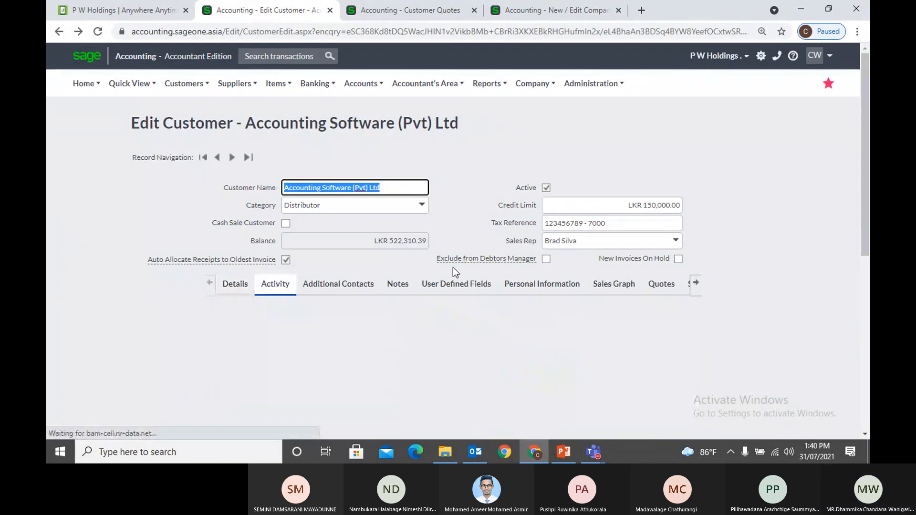
{"action": "scroll", "coordinate": [453, 269], "scroll_direction": "down", "scroll_amount": 3}
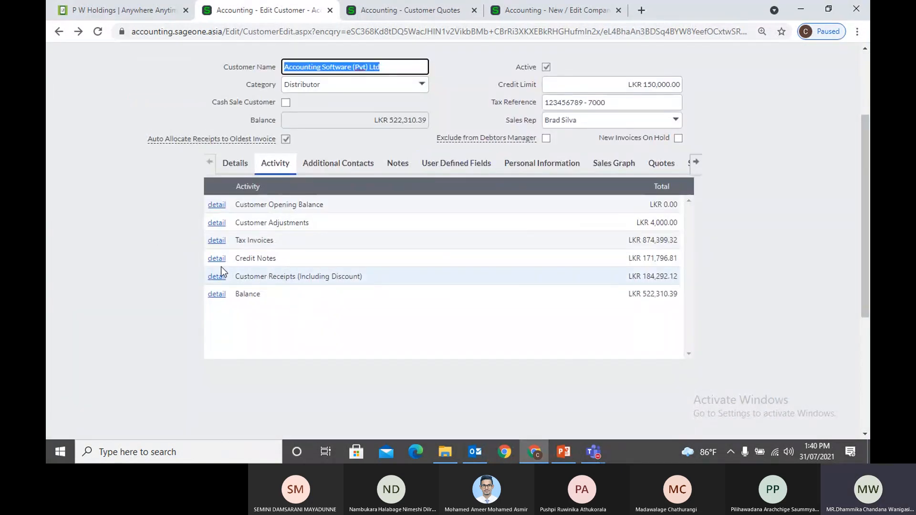
{"action": "left_click", "coordinate": [214, 224]}
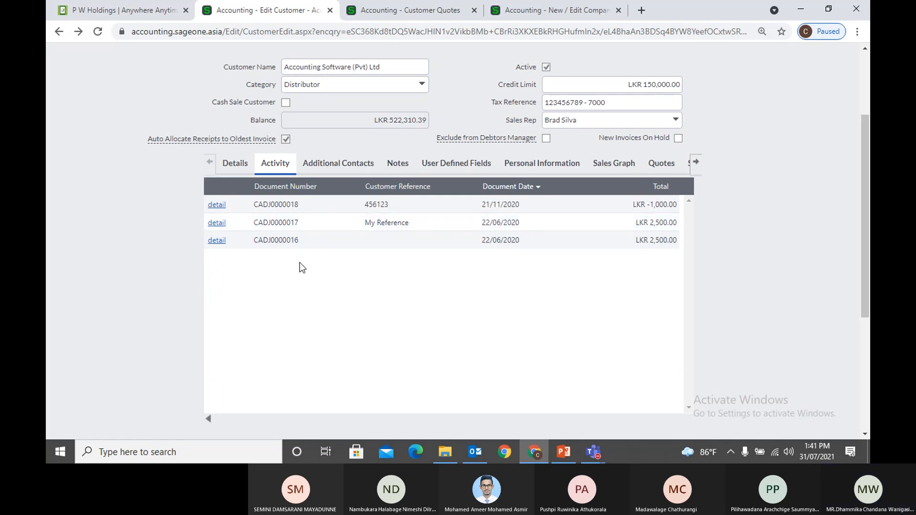
{"action": "left_click", "coordinate": [208, 419]}
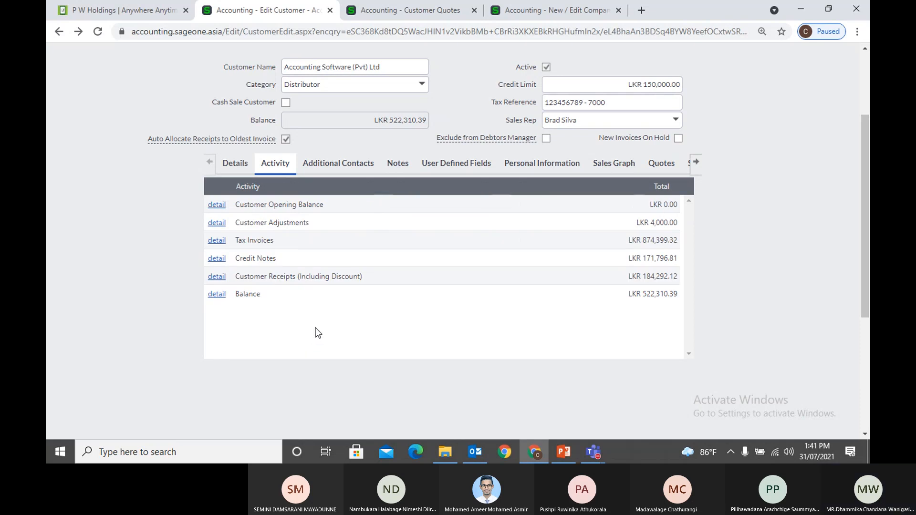
{"action": "left_click", "coordinate": [325, 169]}
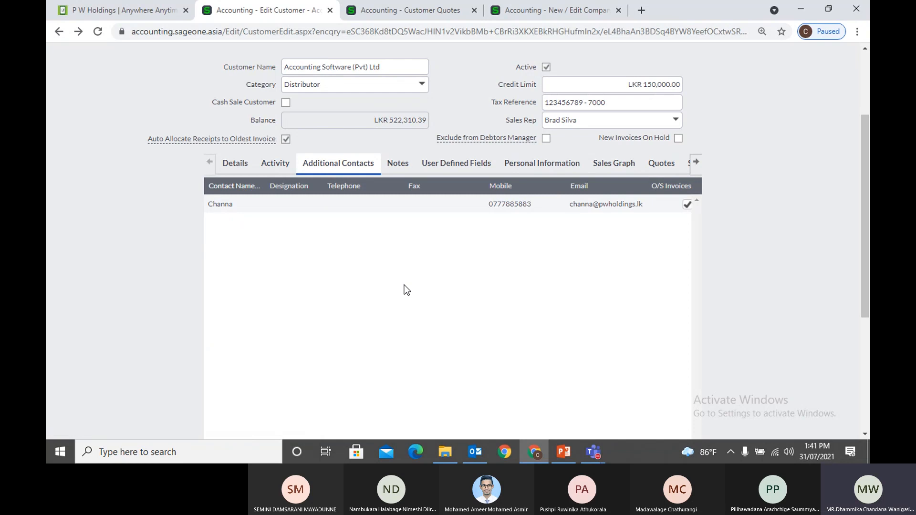
Glance at Details, then return to the Additional Contacts grid and scroll across its columns
{"action": "left_click", "coordinate": [231, 169]}
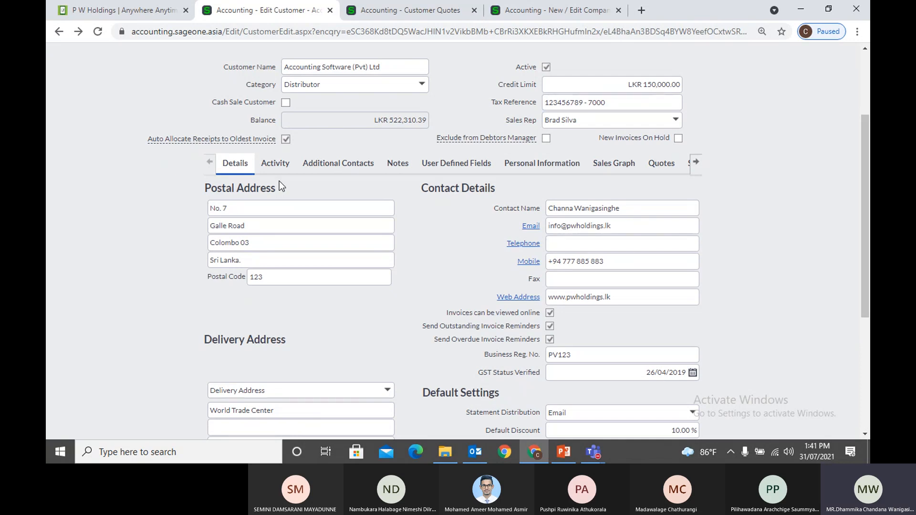
{"action": "left_click", "coordinate": [332, 168]}
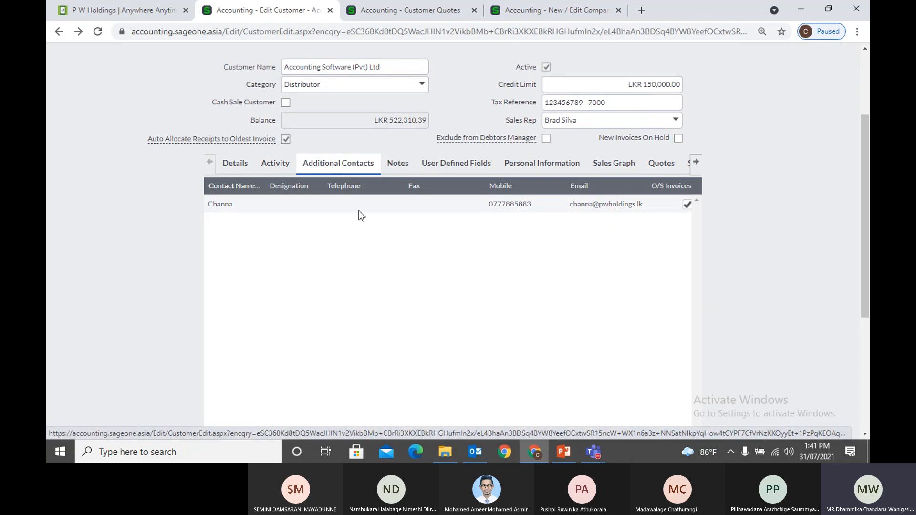
{"action": "scroll", "coordinate": [597, 386], "scroll_direction": "down", "scroll_amount": 3}
{"action": "scroll", "coordinate": [603, 412], "scroll_direction": "right", "scroll_amount": 3}
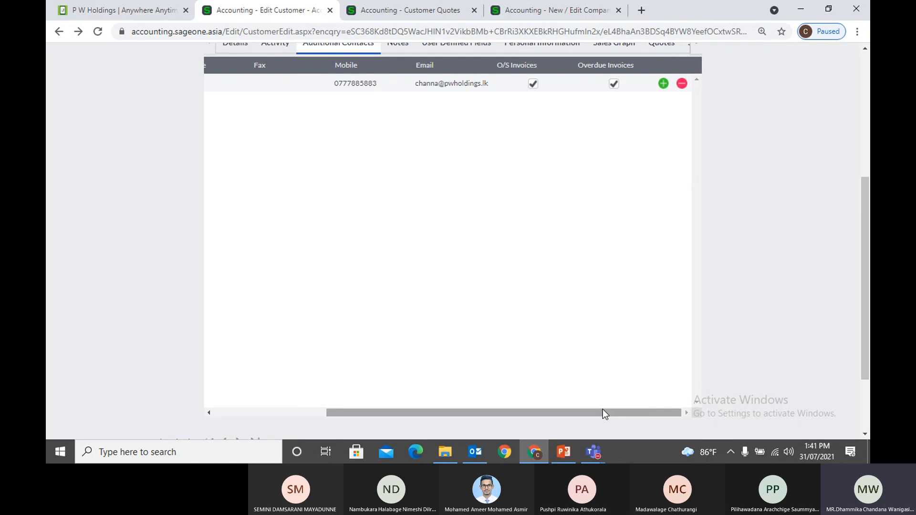
{"action": "scroll", "coordinate": [600, 389], "scroll_direction": "up", "scroll_amount": 1}
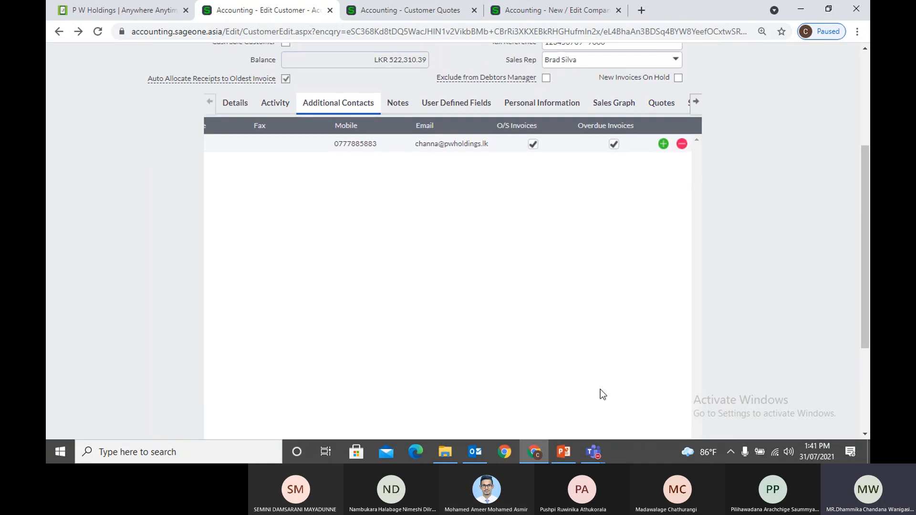
Add a blank second contact row, moving through its cells to Mobile, then return to Details
{"action": "left_click", "coordinate": [663, 143]}
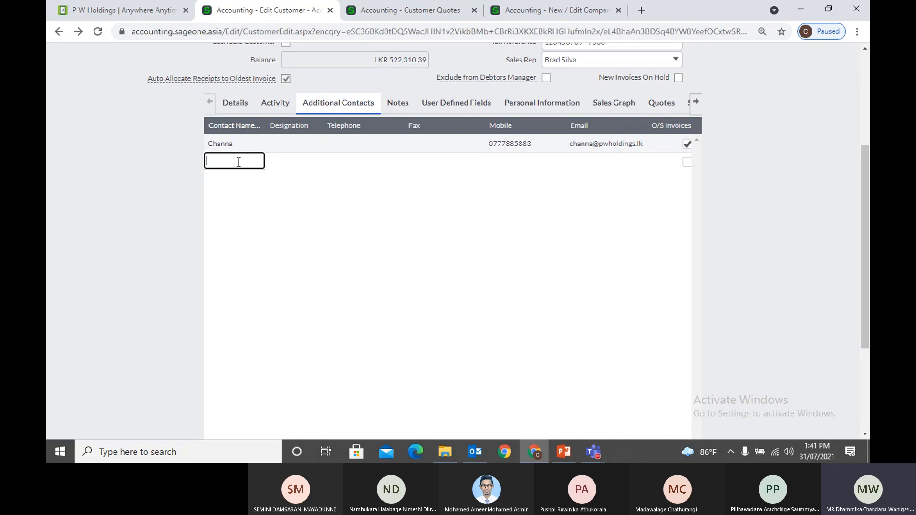
{"action": "key", "text": "Tab"}
{"action": "key", "text": "Tab"}
{"action": "key", "text": "Tab"}
{"action": "key", "text": "Tab"}
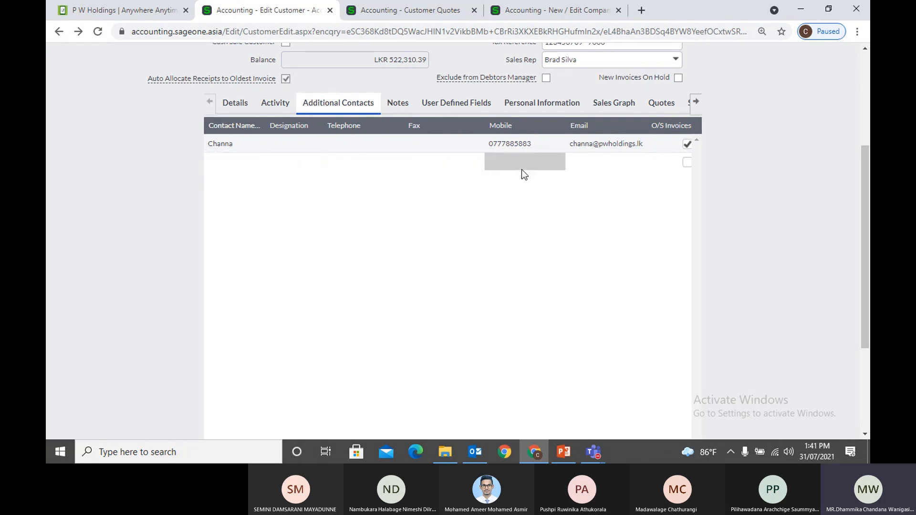
{"action": "key", "text": "Tab"}
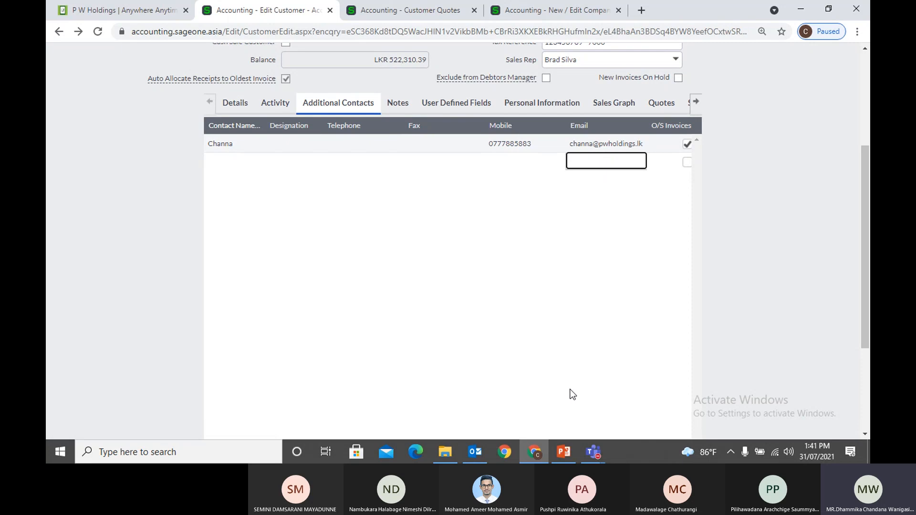
{"action": "scroll", "coordinate": [568, 391], "scroll_direction": "down", "scroll_amount": 5}
{"action": "scroll", "coordinate": [616, 320], "scroll_direction": "up", "scroll_amount": 5}
{"action": "scroll", "coordinate": [717, 296], "scroll_direction": "down", "scroll_amount": 4}
{"action": "left_click", "coordinate": [580, 379]}
{"action": "scroll", "coordinate": [586, 356], "scroll_direction": "up", "scroll_amount": 1}
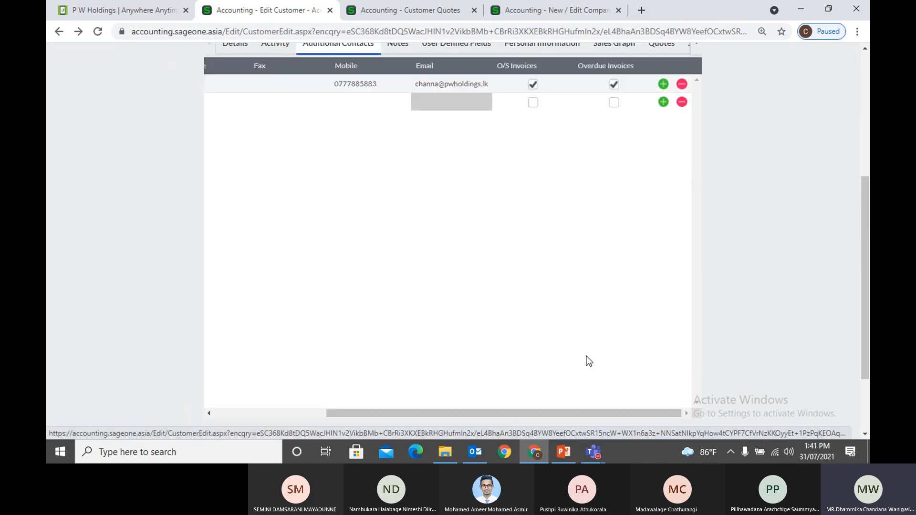
{"action": "scroll", "coordinate": [586, 356], "scroll_direction": "up", "scroll_amount": 2}
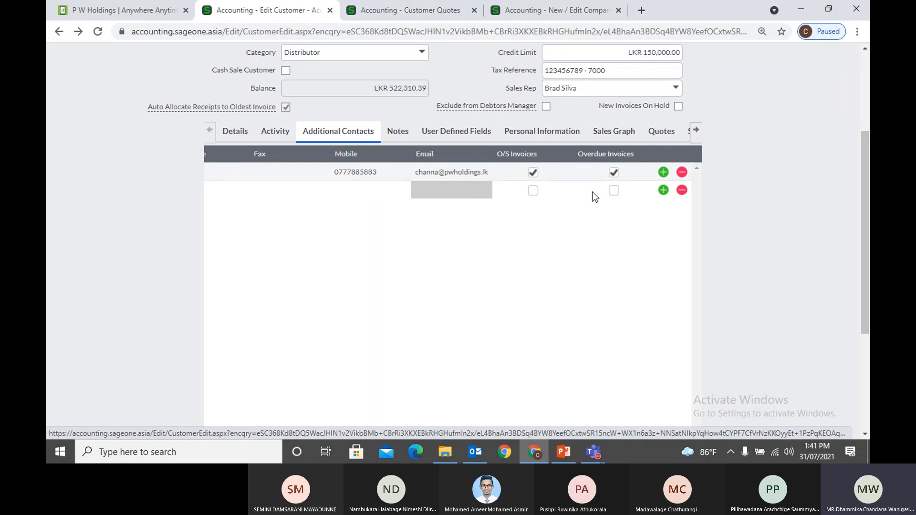
{"action": "left_click", "coordinate": [243, 135]}
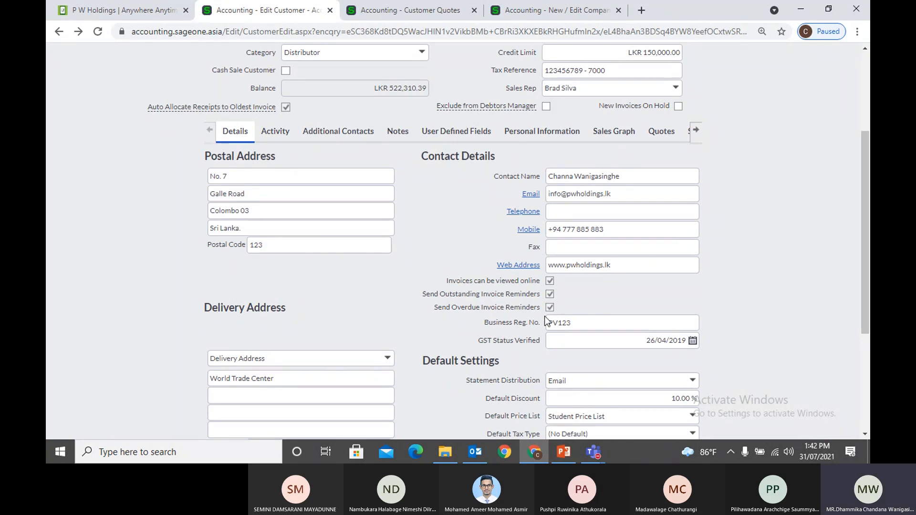
Tick O/S Invoices on the second contact row in Additional Contacts
{"action": "left_click", "coordinate": [288, 133]}
{"action": "left_click", "coordinate": [322, 135]}
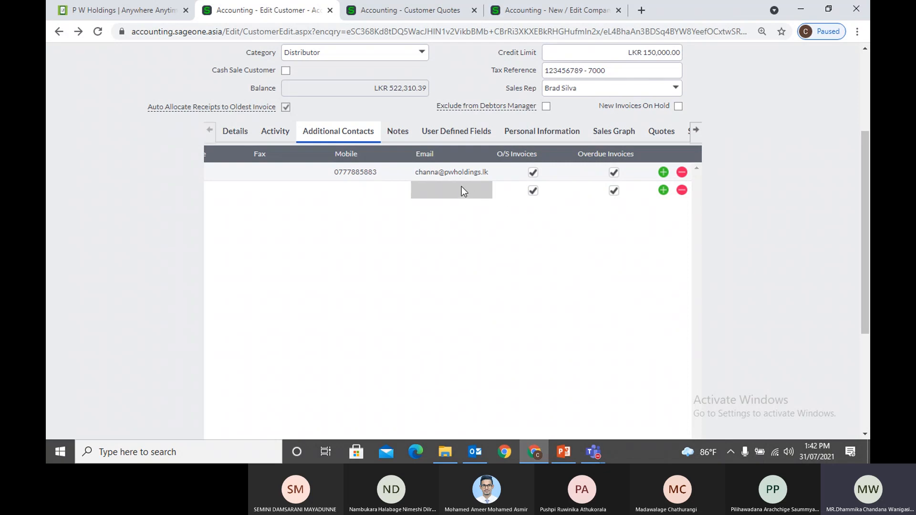
{"action": "left_click", "coordinate": [534, 191]}
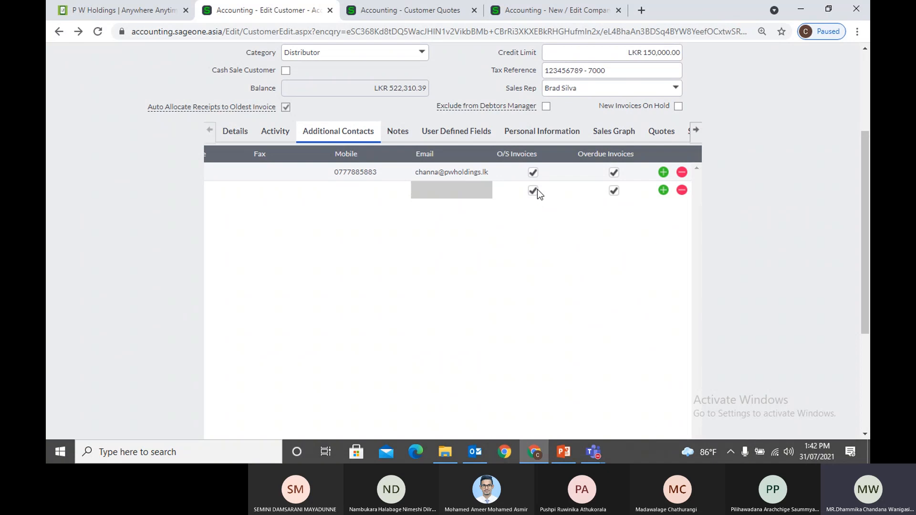
{"action": "left_click", "coordinate": [664, 191]}
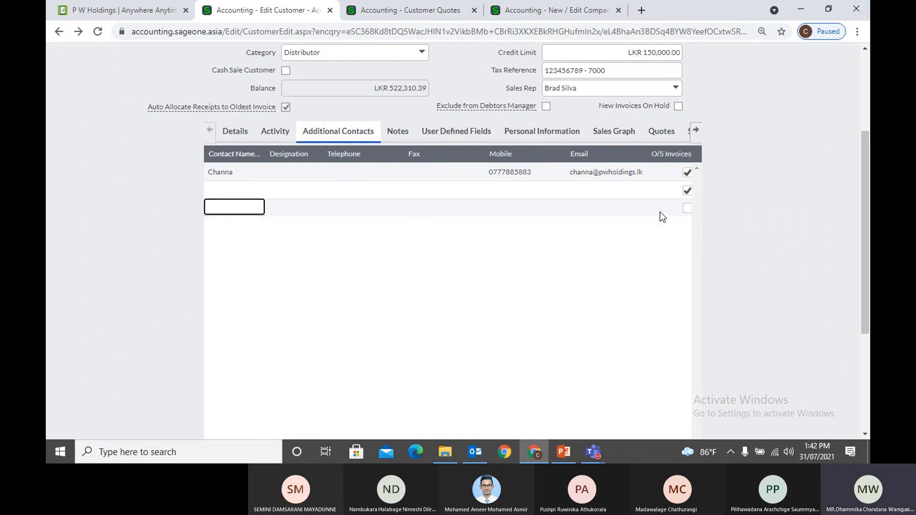
{"action": "scroll", "coordinate": [646, 322], "scroll_direction": "down", "scroll_amount": 4}
{"action": "left_click", "coordinate": [647, 318]}
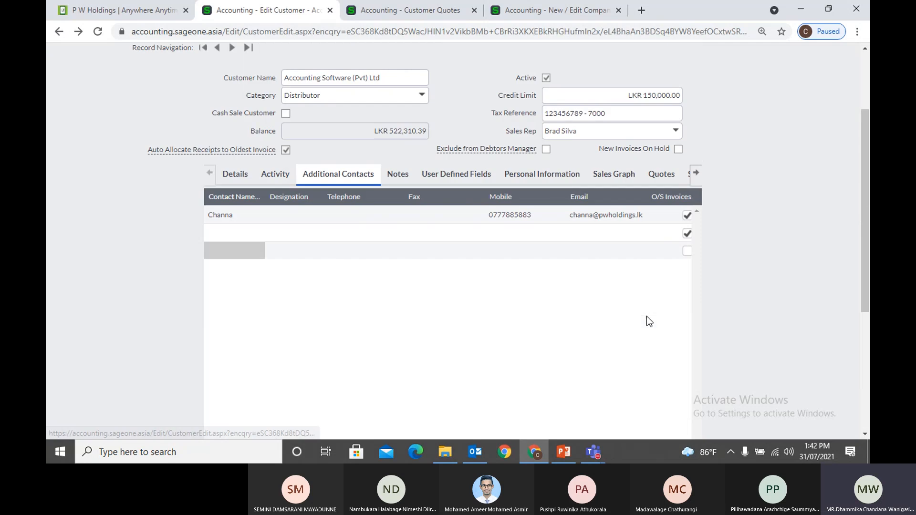
{"action": "scroll", "coordinate": [664, 396], "scroll_direction": "down", "scroll_amount": 5}
{"action": "left_click", "coordinate": [653, 319]}
{"action": "scroll", "coordinate": [653, 319], "scroll_direction": "up", "scroll_amount": 6}
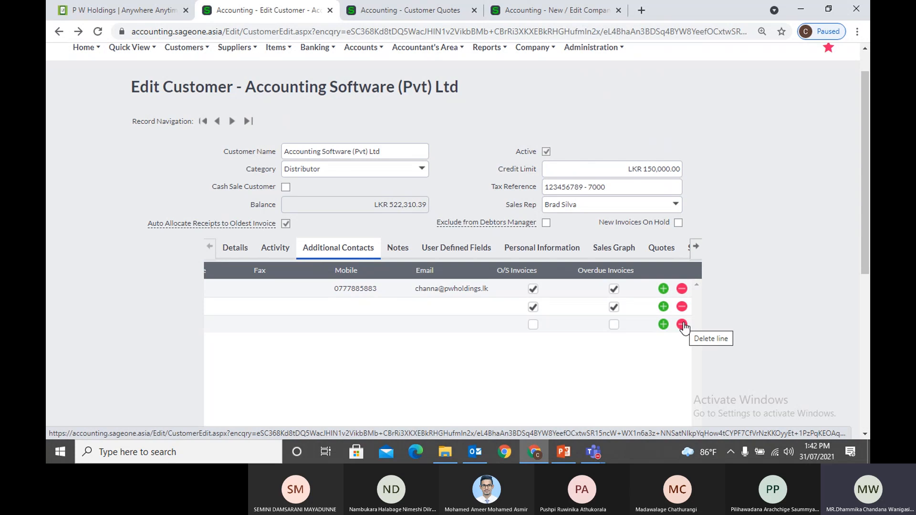
{"action": "left_click", "coordinate": [682, 325]}
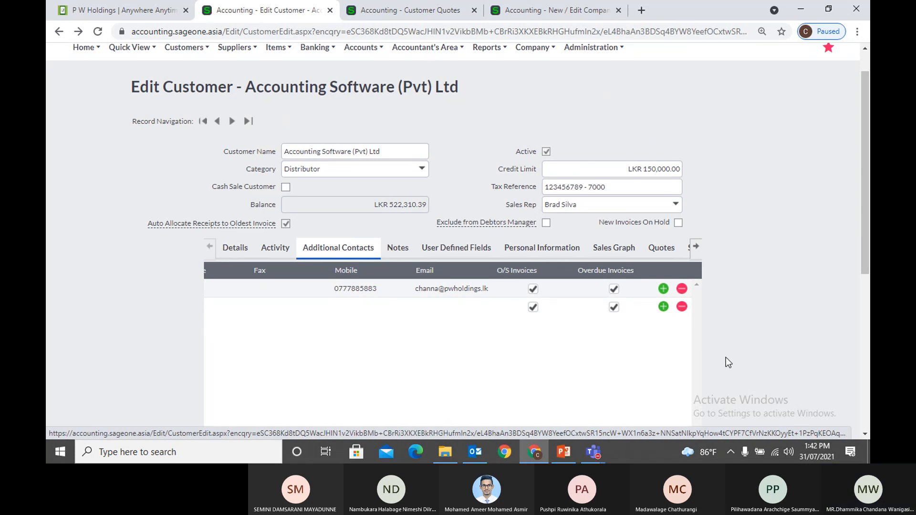
{"action": "scroll", "coordinate": [735, 362], "scroll_direction": "down", "scroll_amount": 1}
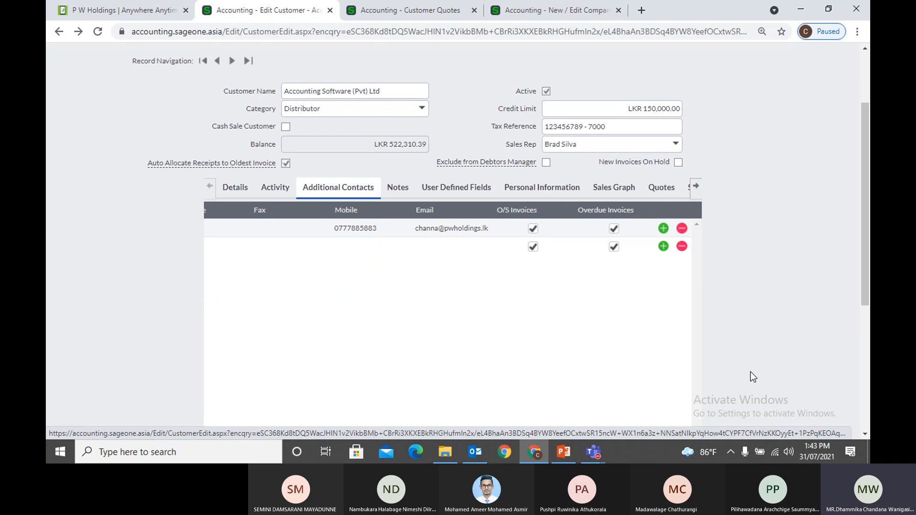
{"action": "scroll", "coordinate": [675, 358], "scroll_direction": "down", "scroll_amount": 3}
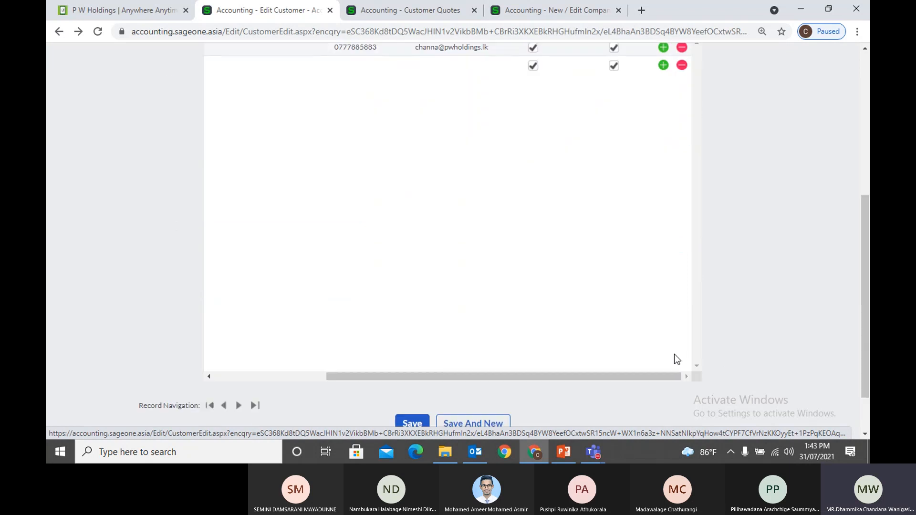
{"action": "scroll", "coordinate": [468, 205], "scroll_direction": "up", "scroll_amount": 2}
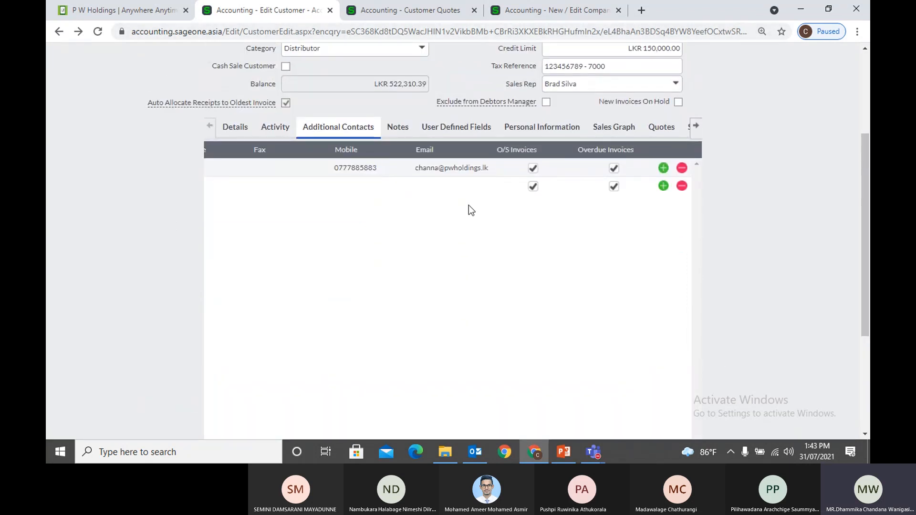
Email quote QUO0000084 with the additional contact added as recipient, then cancel the contacts list
{"action": "left_click", "coordinate": [432, 15]}
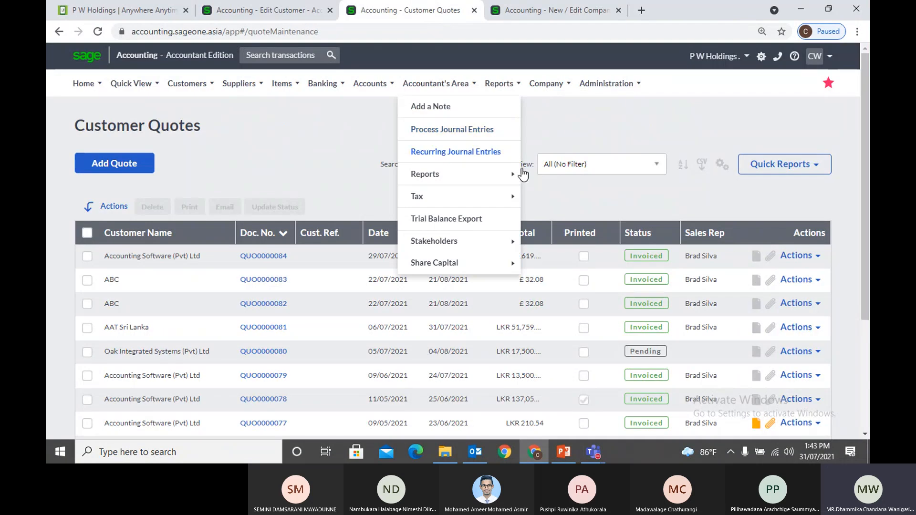
{"action": "left_click", "coordinate": [799, 256]}
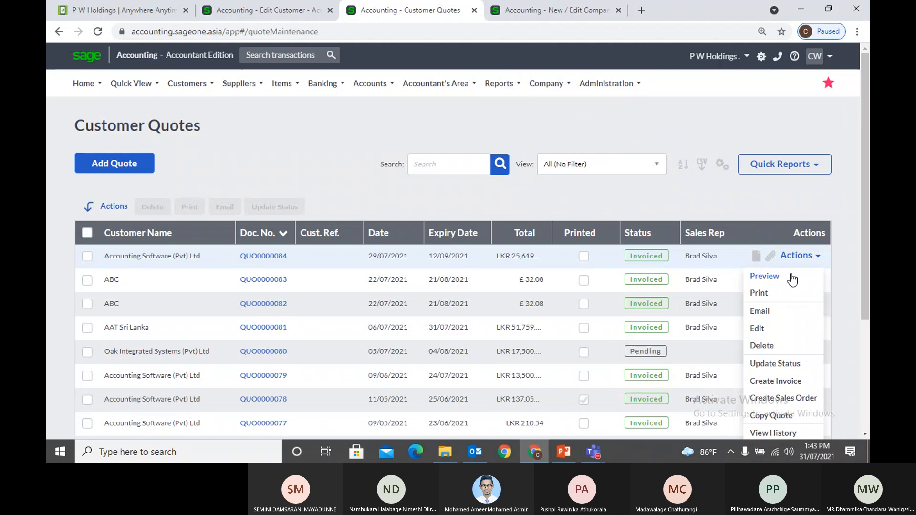
{"action": "left_click", "coordinate": [760, 310]}
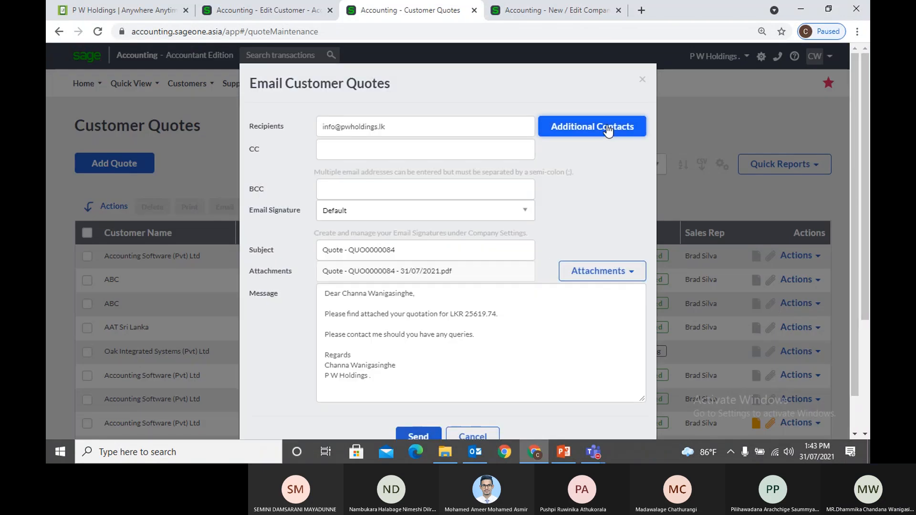
{"action": "left_click", "coordinate": [607, 126]}
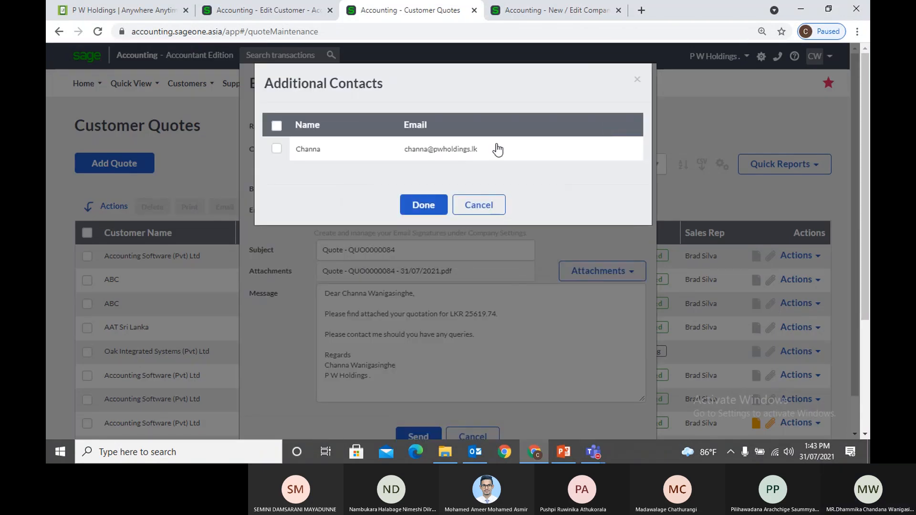
{"action": "left_click", "coordinate": [277, 148]}
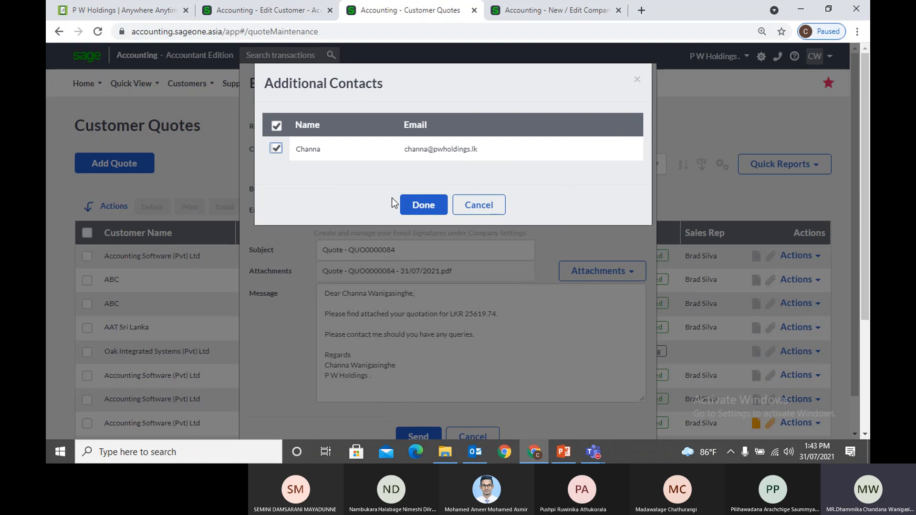
{"action": "left_click", "coordinate": [416, 204]}
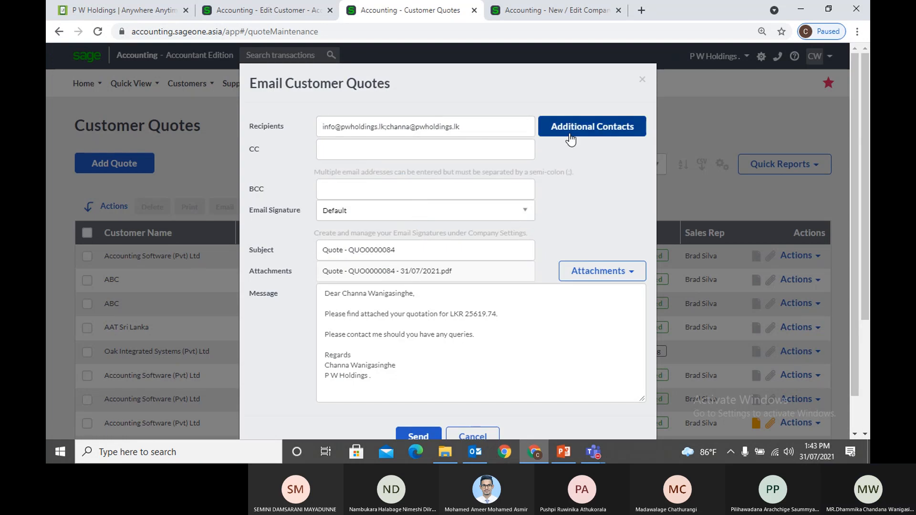
{"action": "left_click", "coordinate": [575, 138]}
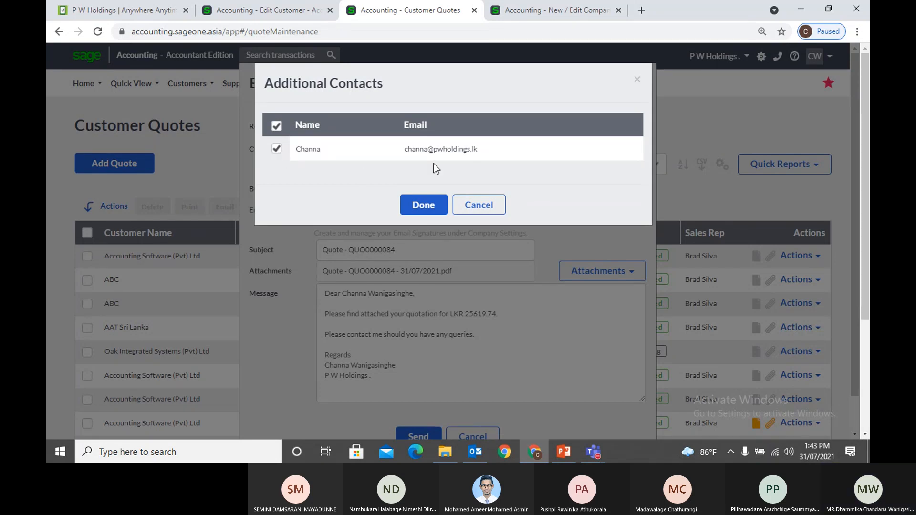
{"action": "left_click", "coordinate": [491, 212]}
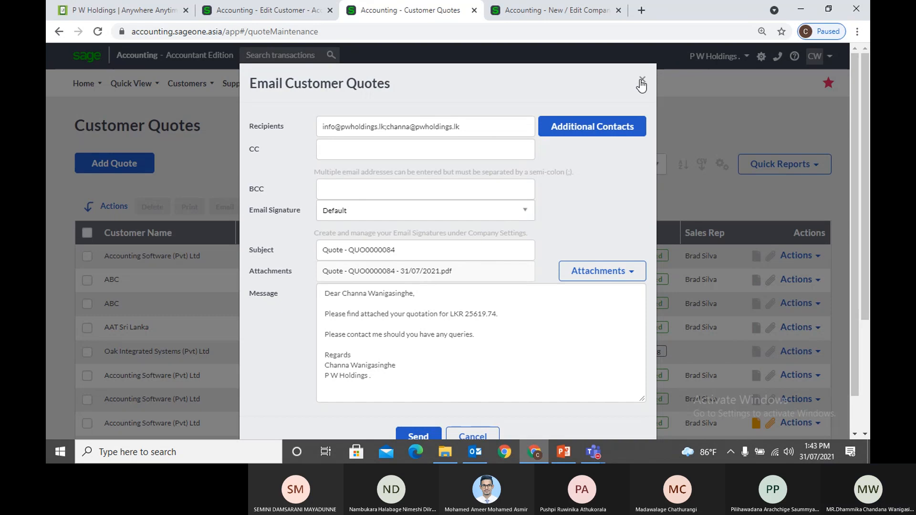
On the Edit Customer page, show the Notes listing Future Description 'Check before invoice'
{"action": "key", "text": "ctrl+shift+Tab"}
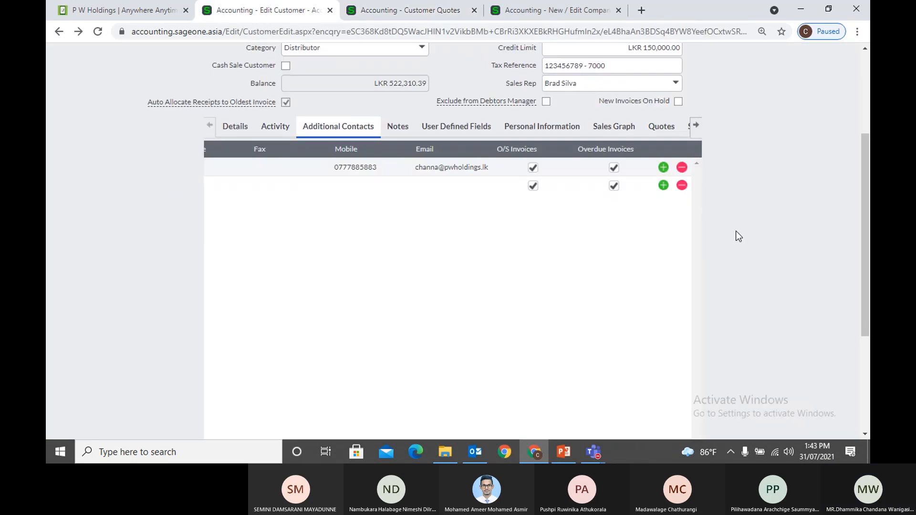
{"action": "scroll", "coordinate": [738, 241], "scroll_direction": "down", "scroll_amount": 4}
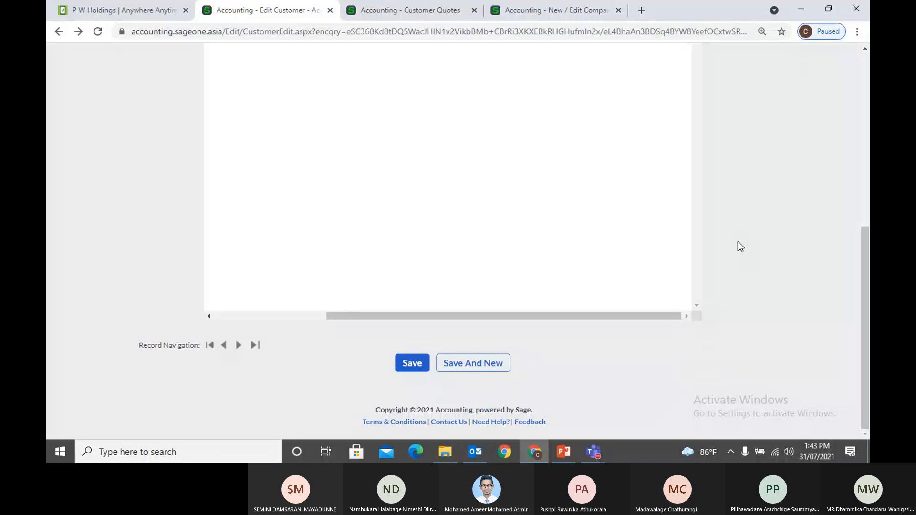
{"action": "scroll", "coordinate": [737, 242], "scroll_direction": "up", "scroll_amount": 5}
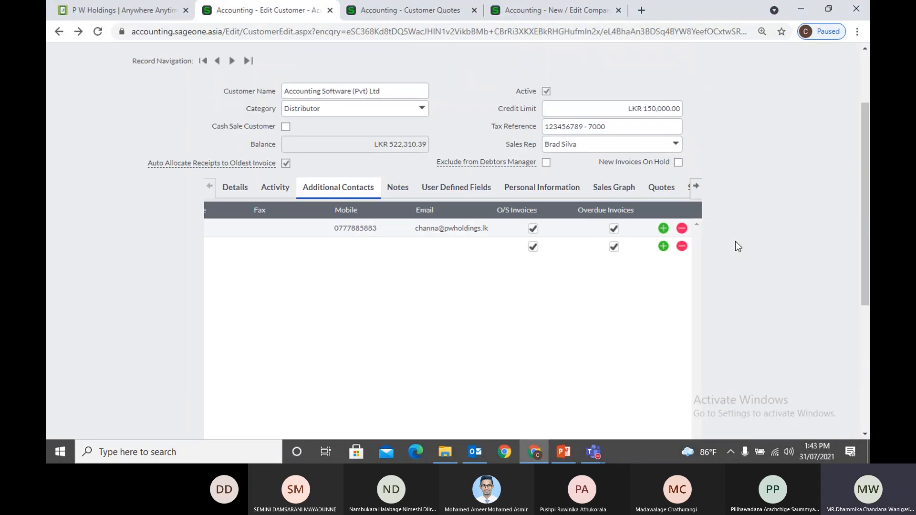
{"action": "left_click", "coordinate": [396, 189]}
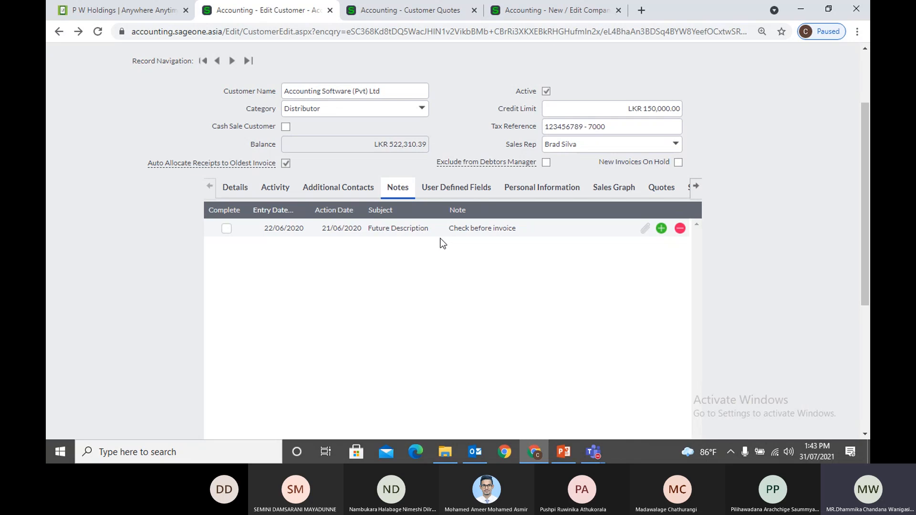
Add a new customer note row with action date 10/08/2021
{"action": "left_click", "coordinate": [332, 237]}
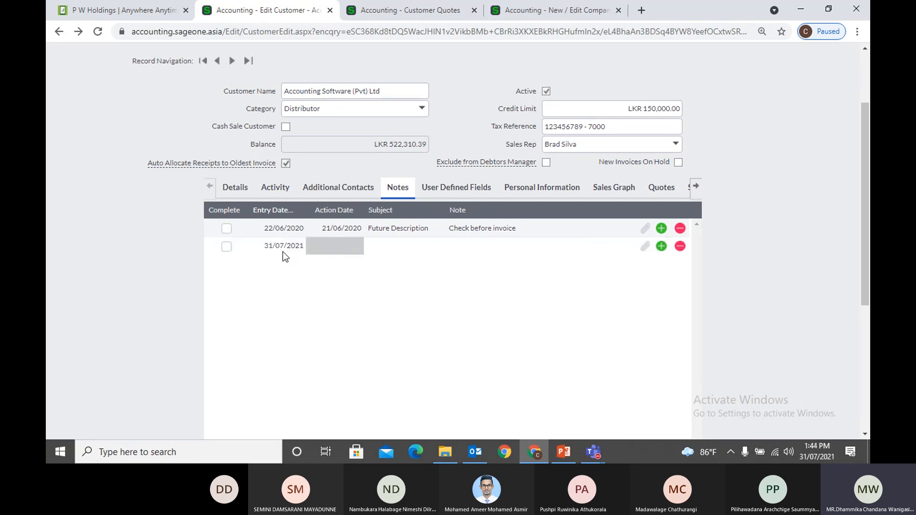
{"action": "left_click", "coordinate": [350, 247]}
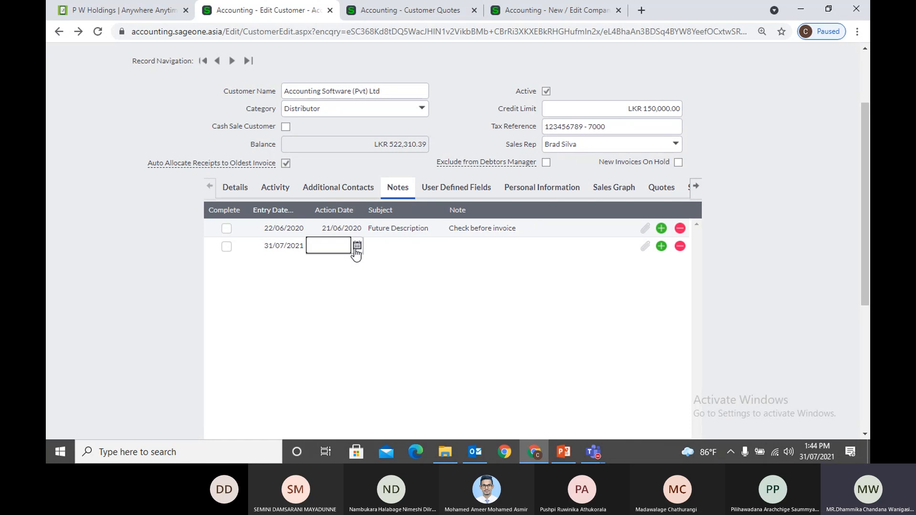
{"action": "left_click", "coordinate": [356, 246]}
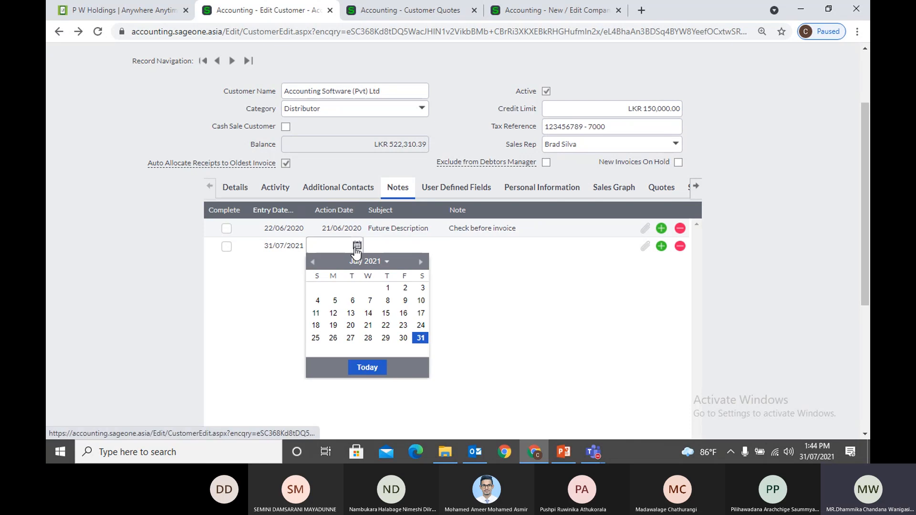
{"action": "left_click", "coordinate": [419, 262]}
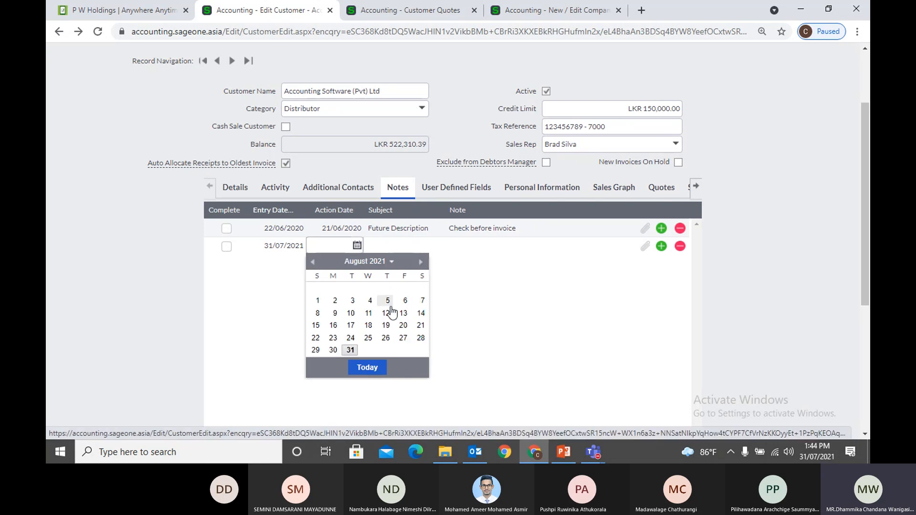
{"action": "left_click", "coordinate": [318, 313]}
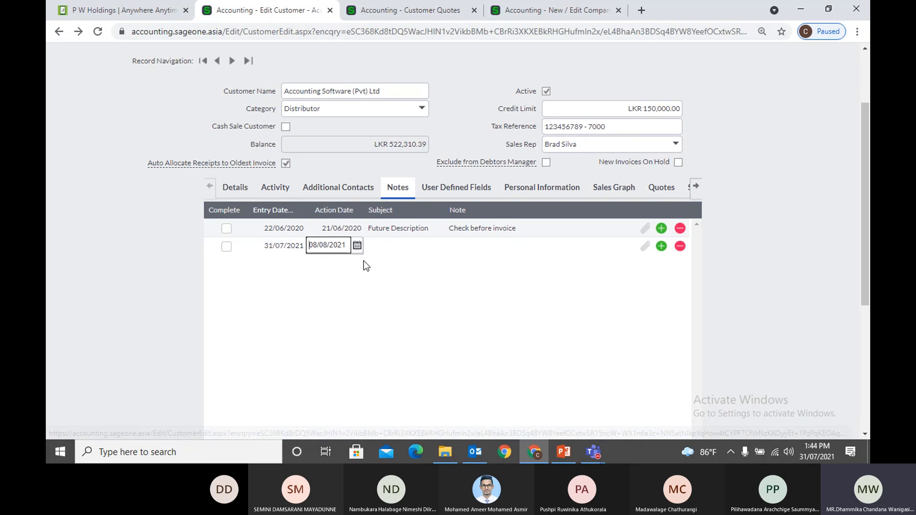
{"action": "left_click", "coordinate": [358, 245]}
{"action": "left_click", "coordinate": [350, 313]}
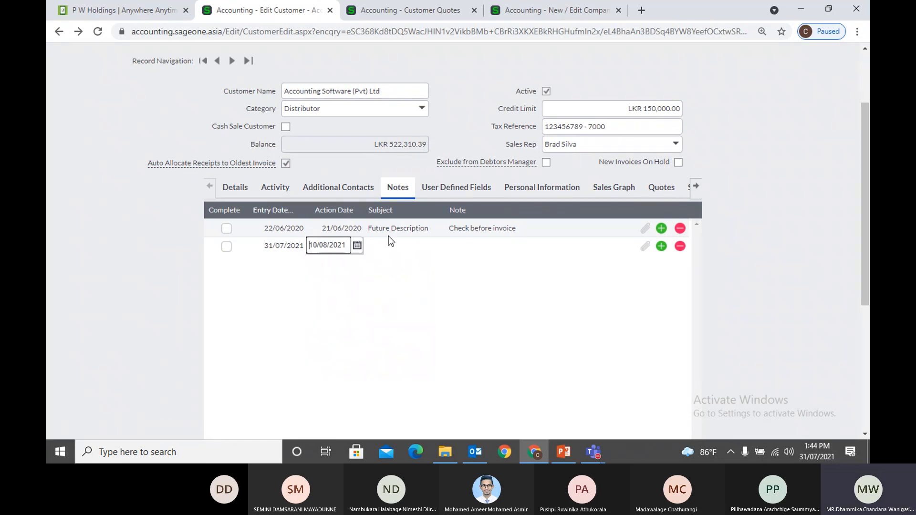
{"action": "left_click", "coordinate": [396, 254]}
Give the note subject 'Meeting' and text 'Customer Meeting'
{"action": "left_click", "coordinate": [405, 250]}
{"action": "type", "text": "Mee"}
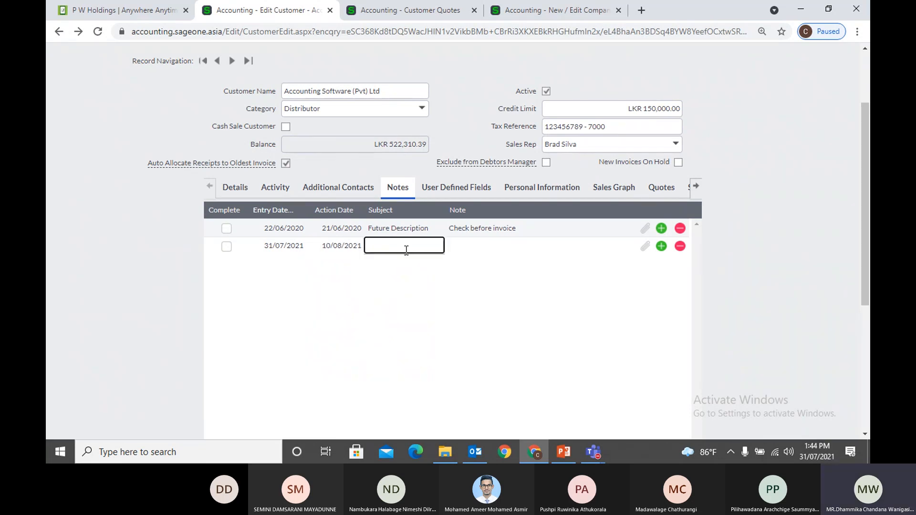
{"action": "type", "text": "ting"}
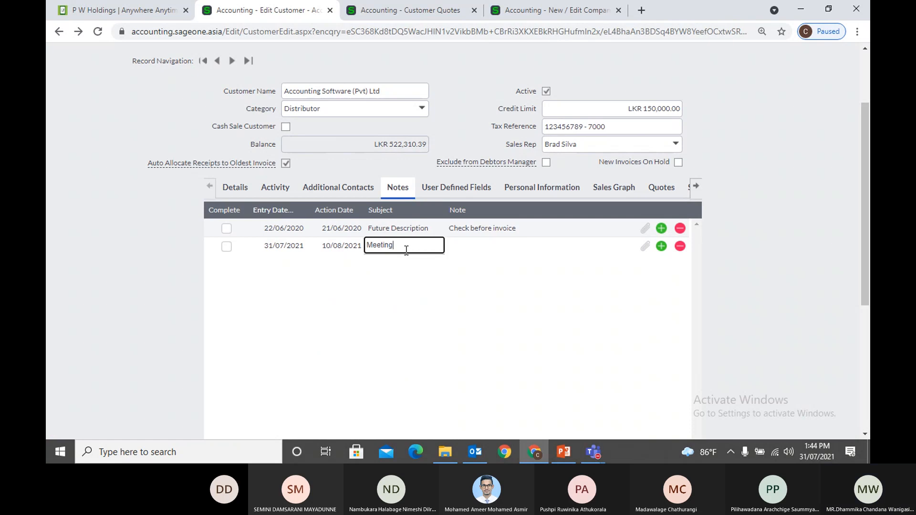
{"action": "key", "text": "Tab"}
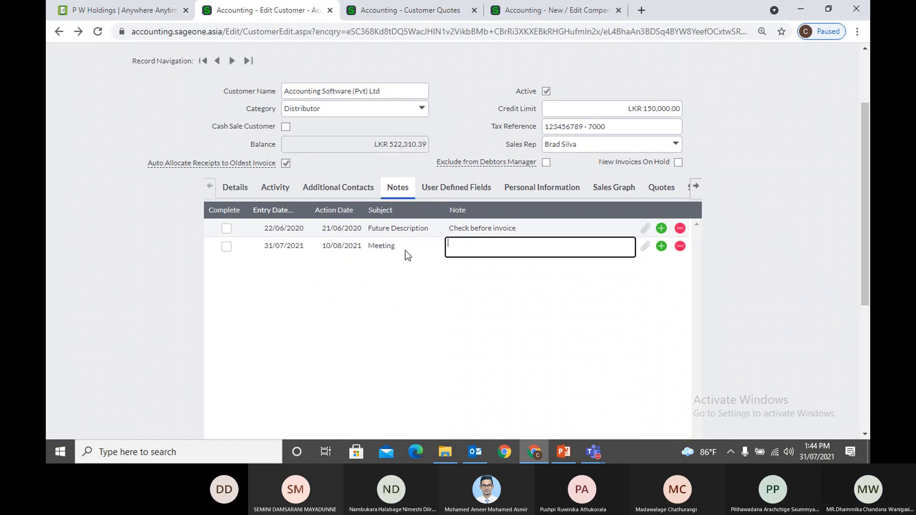
{"action": "type", "text": "Cus"}
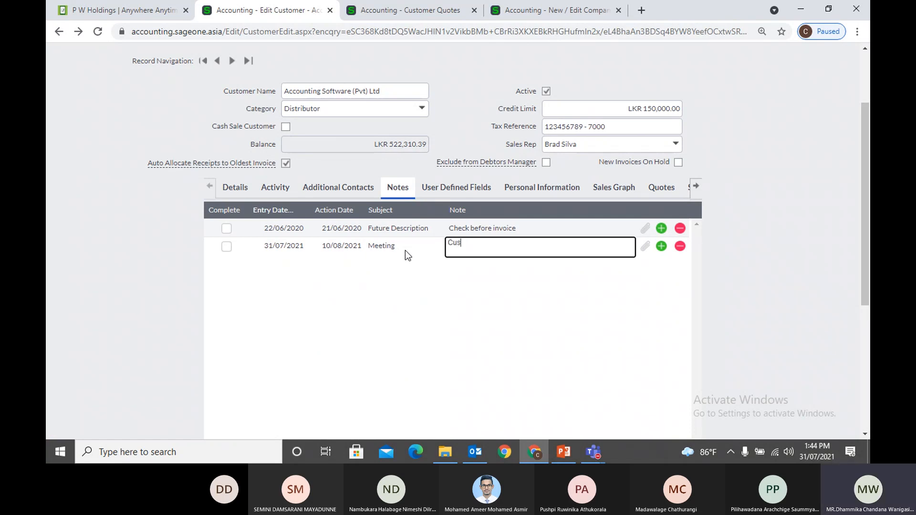
{"action": "type", "text": "tomer Meeting"}
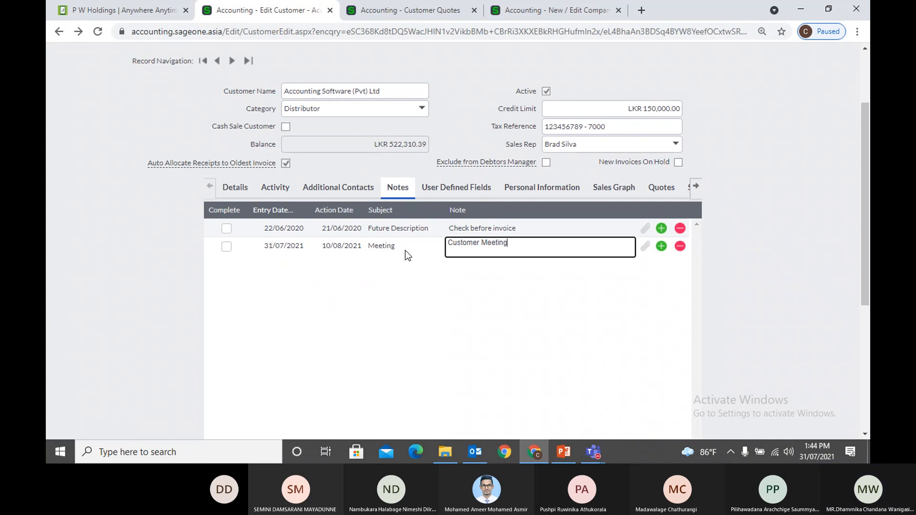
{"action": "left_click", "coordinate": [762, 261]}
Check the Meeting note's attachments and close the empty window
{"action": "scroll", "coordinate": [765, 268], "scroll_direction": "down", "scroll_amount": 1}
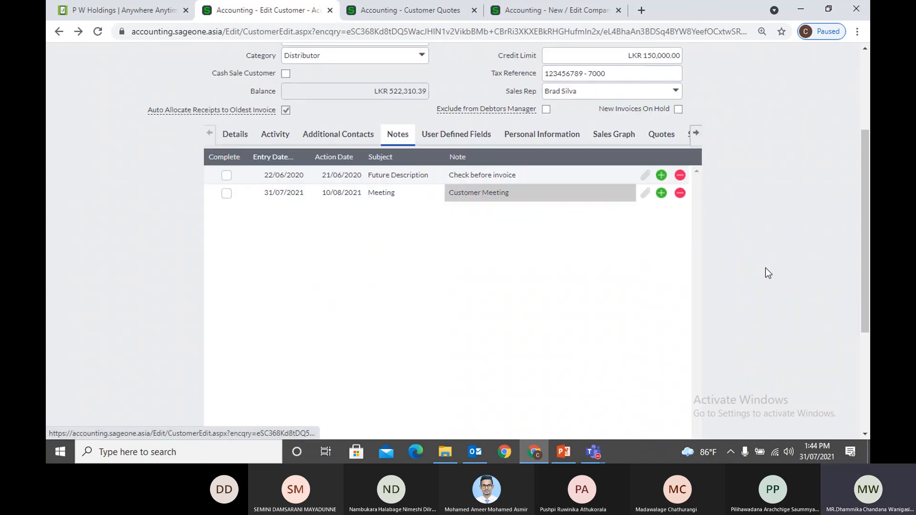
{"action": "left_click", "coordinate": [645, 187]}
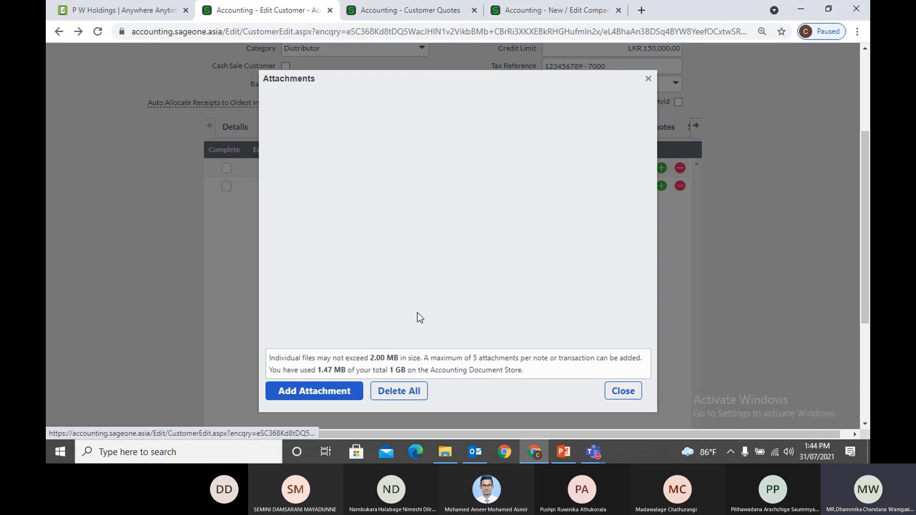
{"action": "left_click", "coordinate": [649, 79]}
{"action": "scroll", "coordinate": [714, 205], "scroll_direction": "down", "scroll_amount": 8}
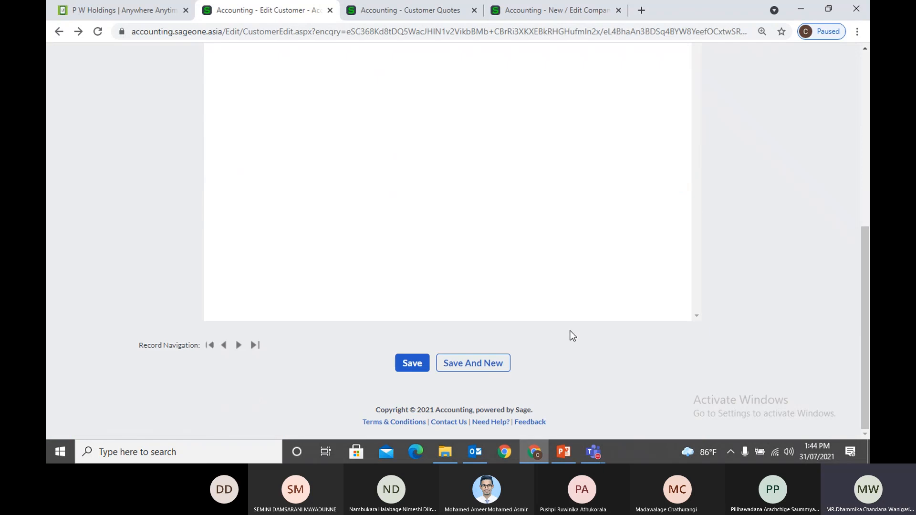
{"action": "scroll", "coordinate": [305, 212], "scroll_direction": "up", "scroll_amount": 6}
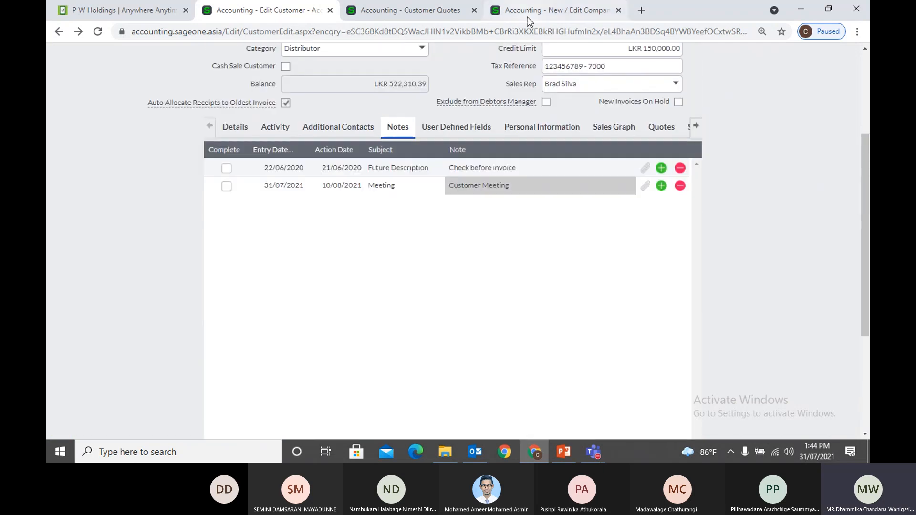
{"action": "left_click", "coordinate": [528, 15]}
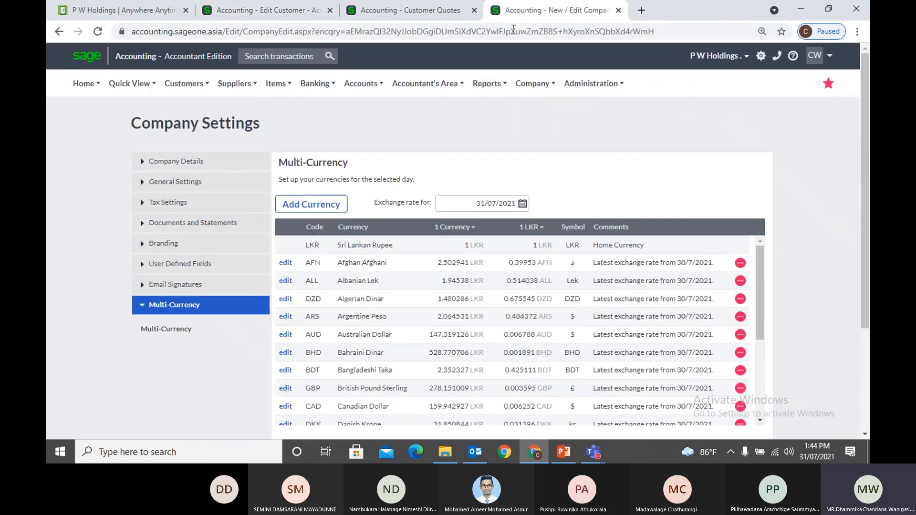
Expand the Dashboard's 14 Overdue Customer Notes, then return to the customer's Notes
{"action": "mouse_move", "coordinate": [84, 84]}
{"action": "left_click", "coordinate": [91, 111]}
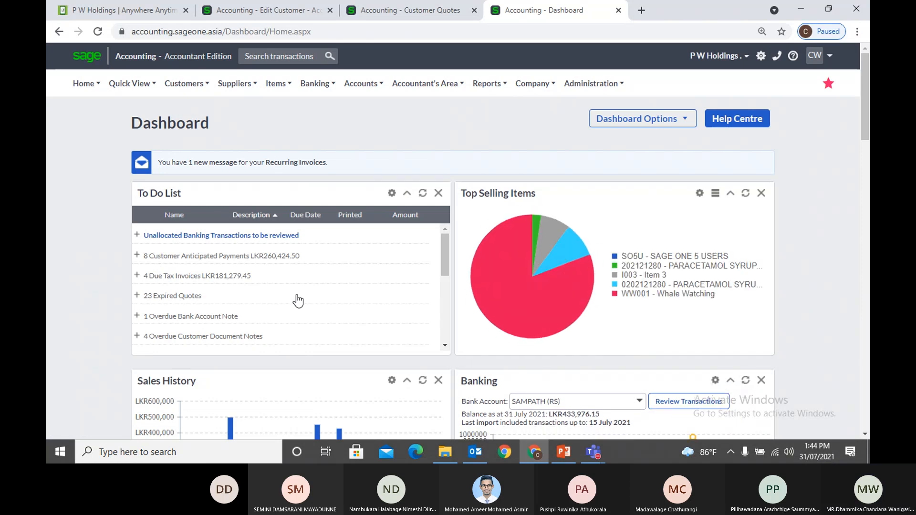
{"action": "scroll", "coordinate": [297, 300], "scroll_direction": "down", "scroll_amount": 2}
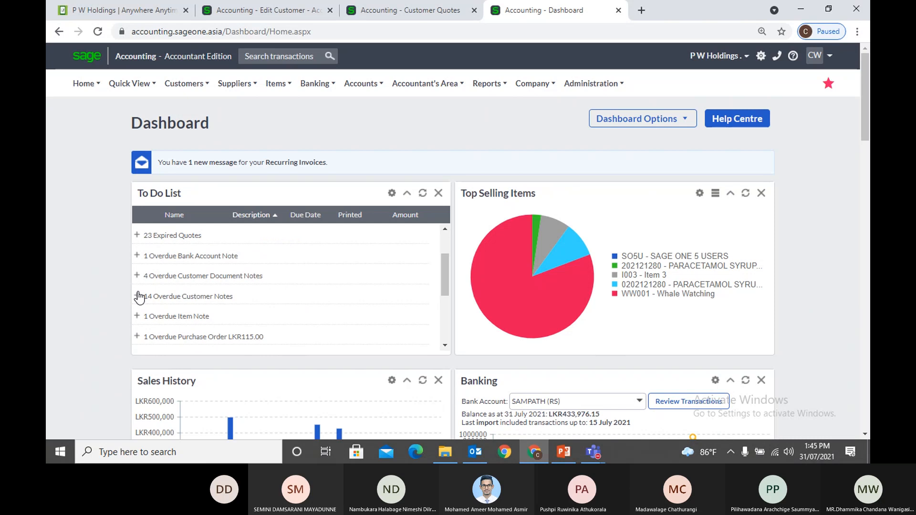
{"action": "left_click", "coordinate": [159, 295]}
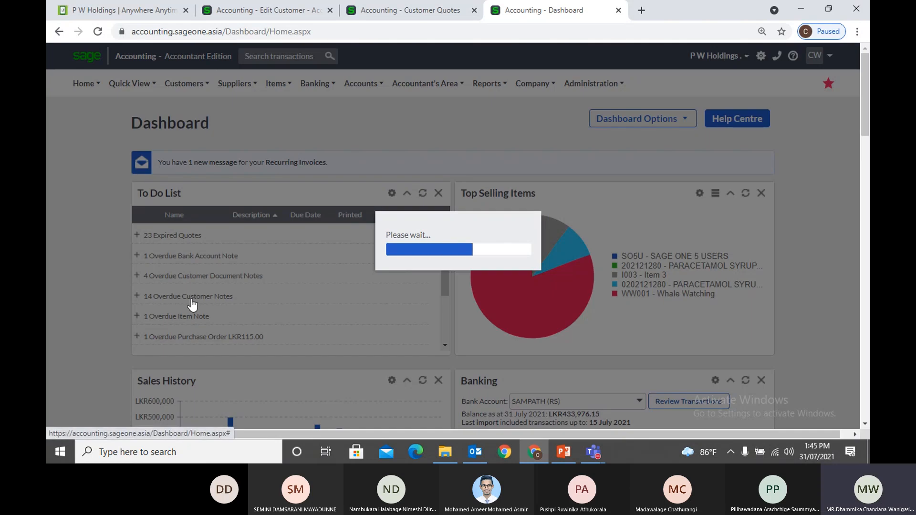
{"action": "scroll", "coordinate": [227, 285], "scroll_direction": "down", "scroll_amount": 5}
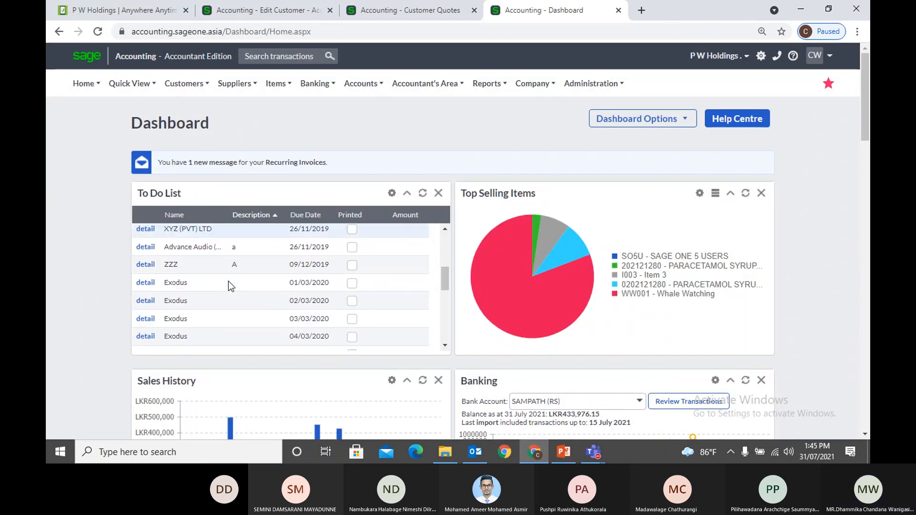
{"action": "scroll", "coordinate": [228, 285], "scroll_direction": "up", "scroll_amount": 3}
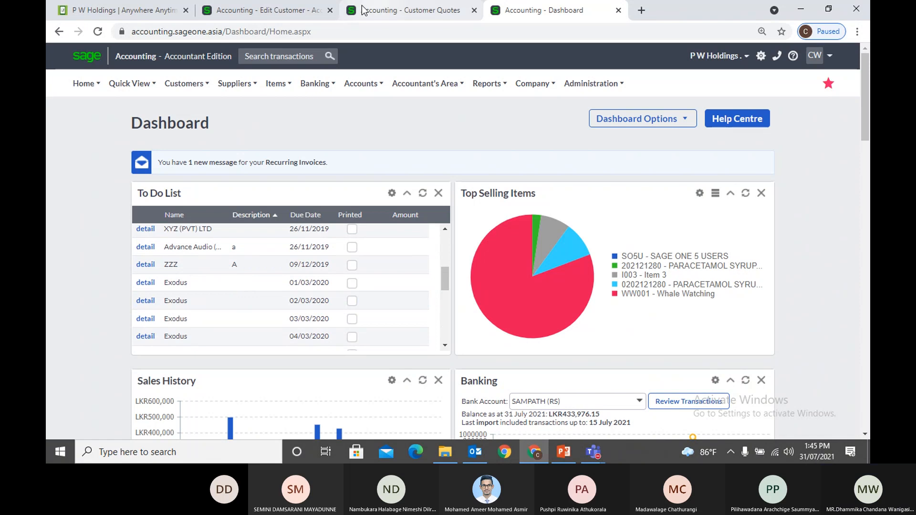
{"action": "left_click", "coordinate": [279, 10]}
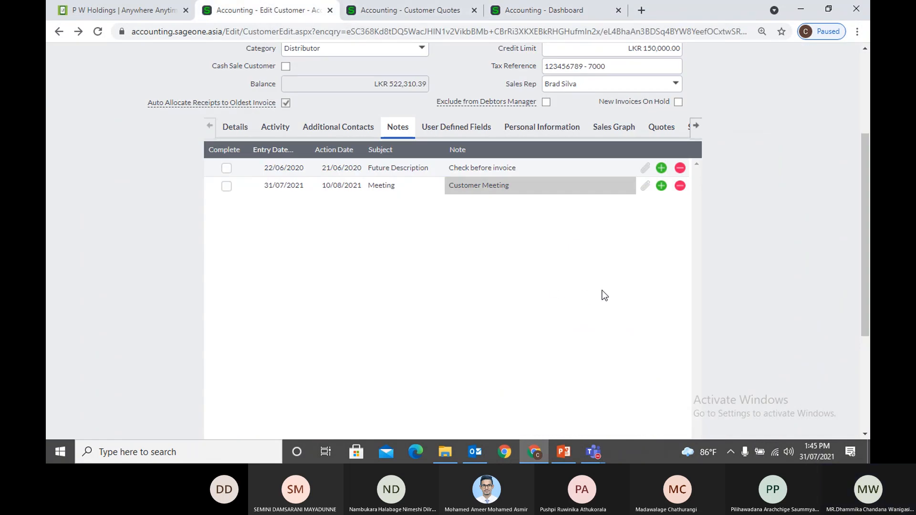
{"action": "left_click", "coordinate": [342, 188]}
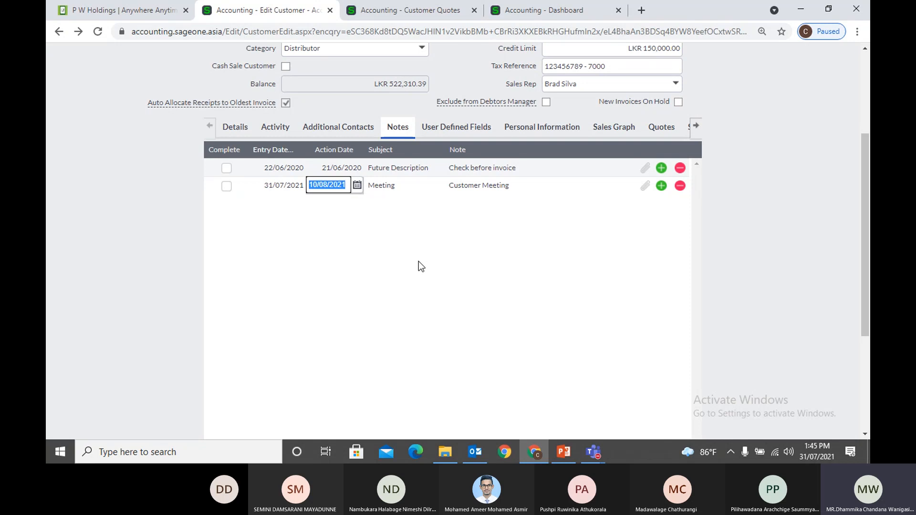
{"action": "scroll", "coordinate": [419, 262], "scroll_direction": "up", "scroll_amount": 2}
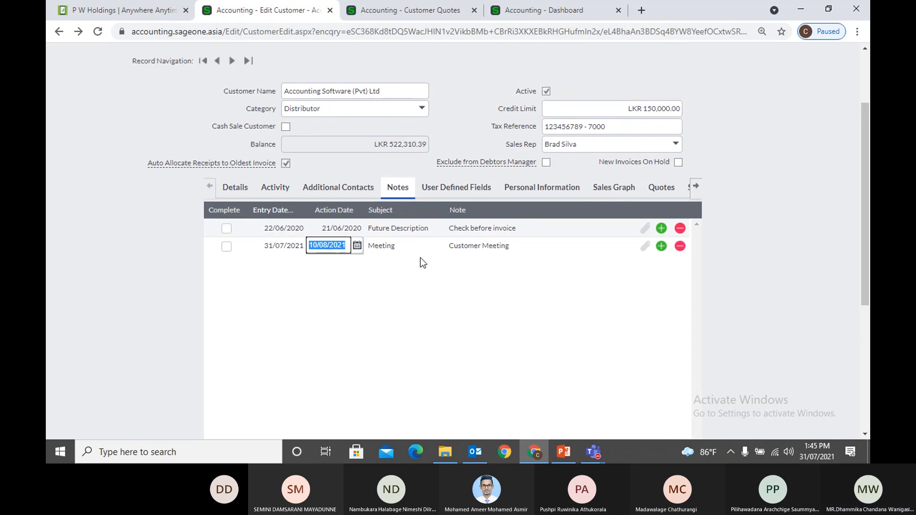
{"action": "left_click", "coordinate": [517, 10]}
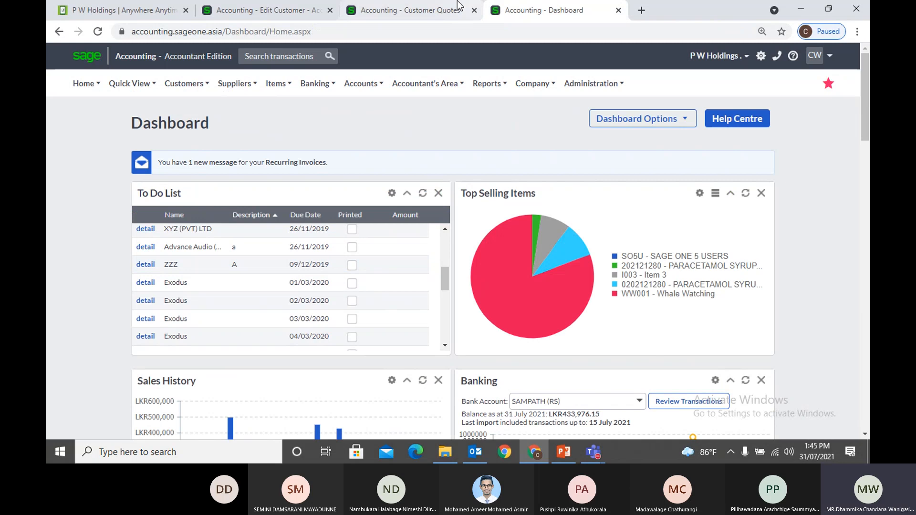
{"action": "left_click", "coordinate": [251, 12]}
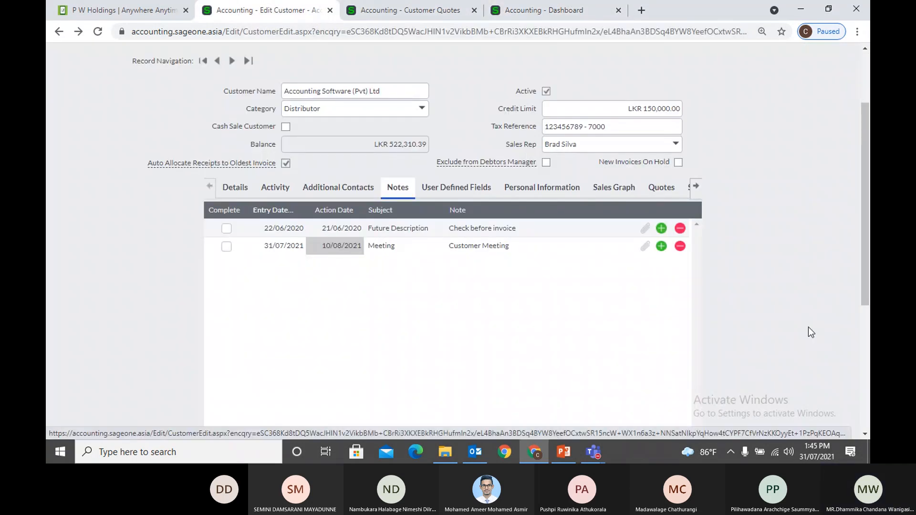
{"action": "left_click", "coordinate": [662, 247]}
{"action": "left_click", "coordinate": [661, 264]}
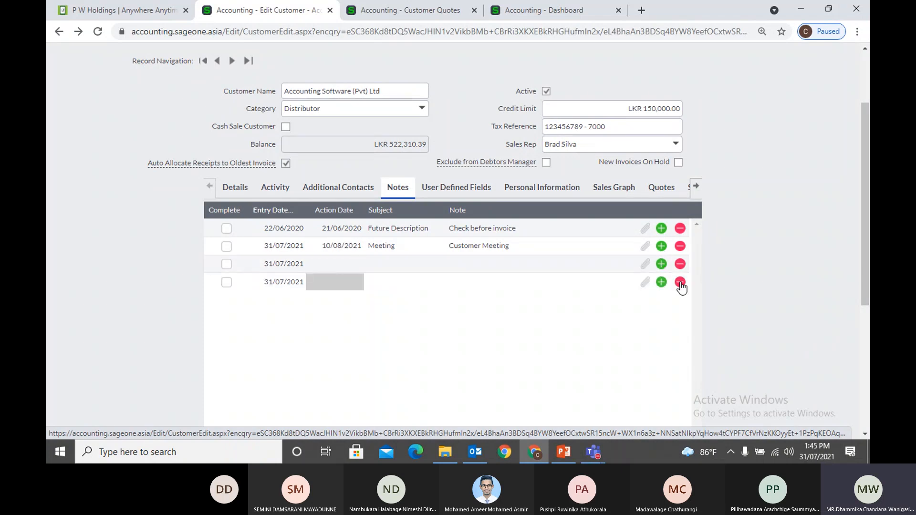
{"action": "left_click", "coordinate": [680, 282]}
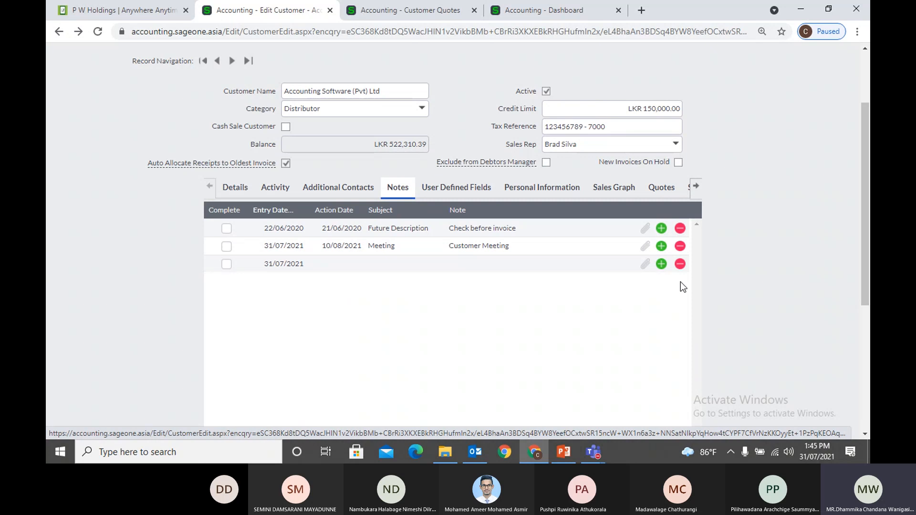
{"action": "left_click", "coordinate": [680, 264]}
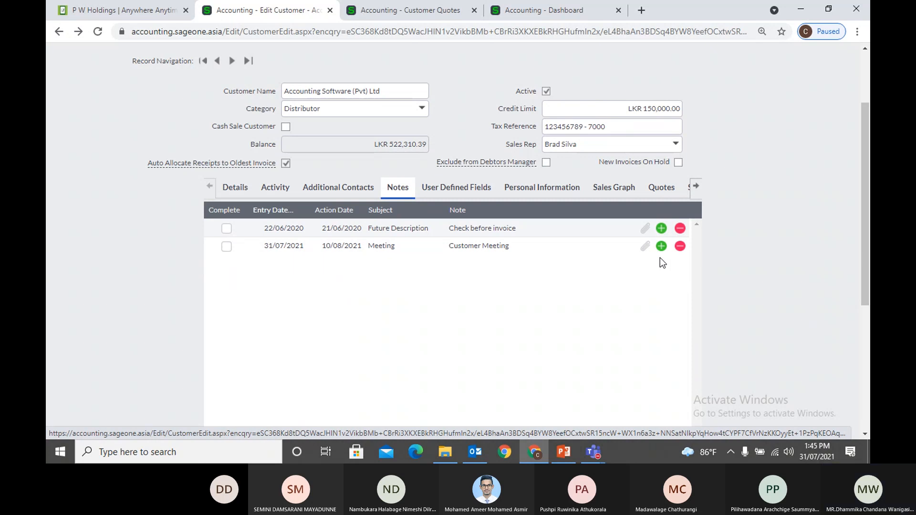
{"action": "left_click", "coordinate": [645, 246]}
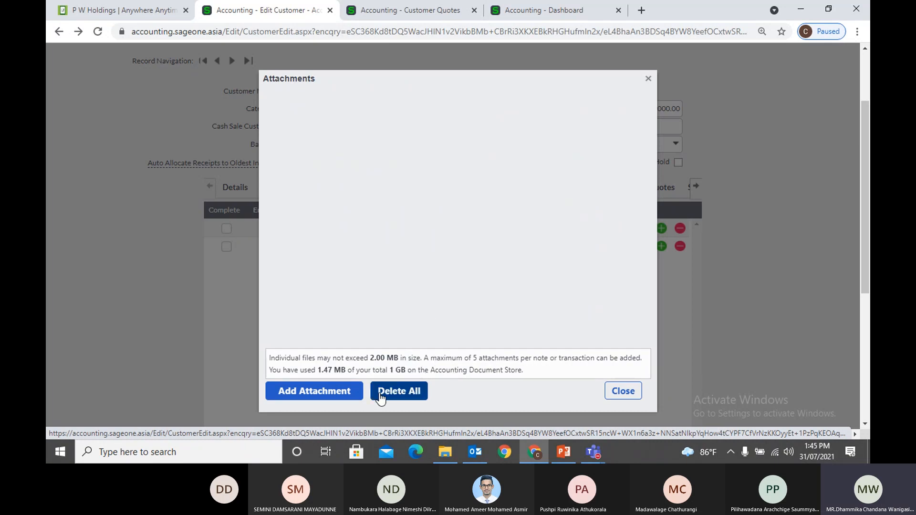
{"action": "left_click", "coordinate": [615, 394]}
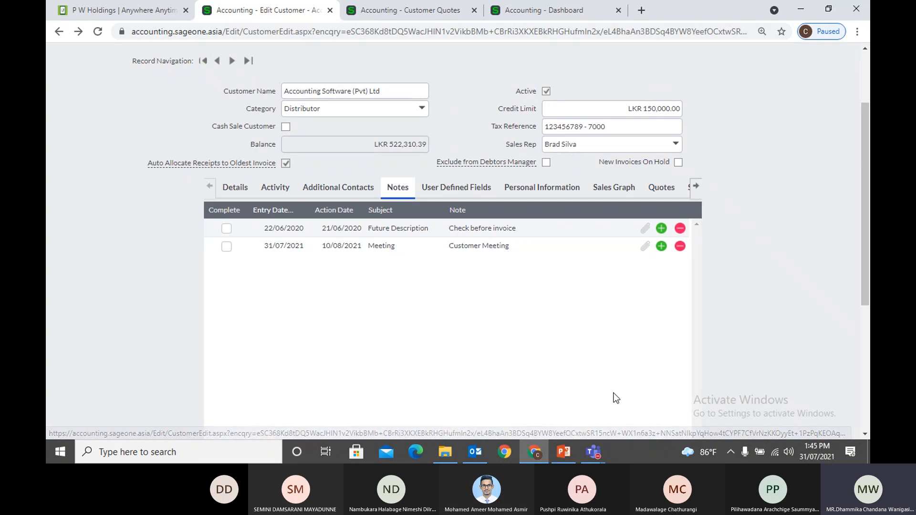
{"action": "scroll", "coordinate": [613, 379], "scroll_direction": "down", "scroll_amount": 5}
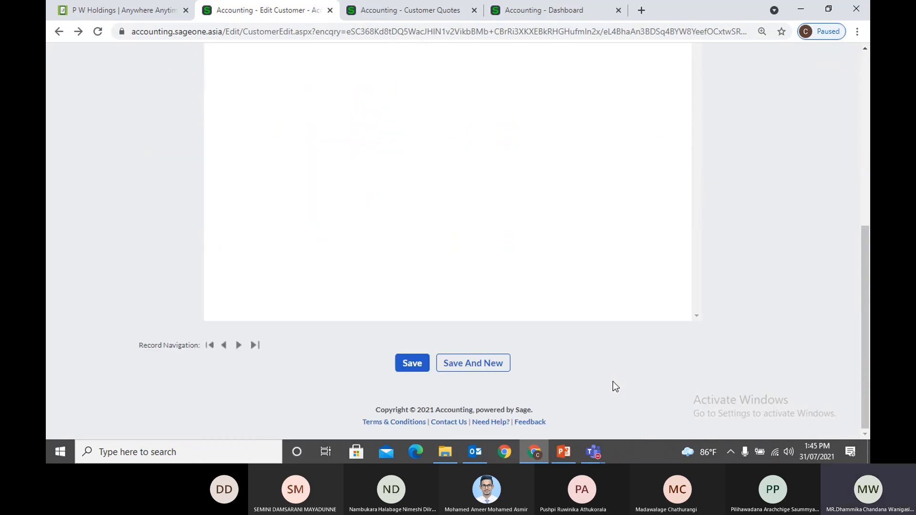
{"action": "scroll", "coordinate": [613, 381], "scroll_direction": "up", "scroll_amount": 3}
{"action": "scroll", "coordinate": [612, 381], "scroll_direction": "up", "scroll_amount": 3}
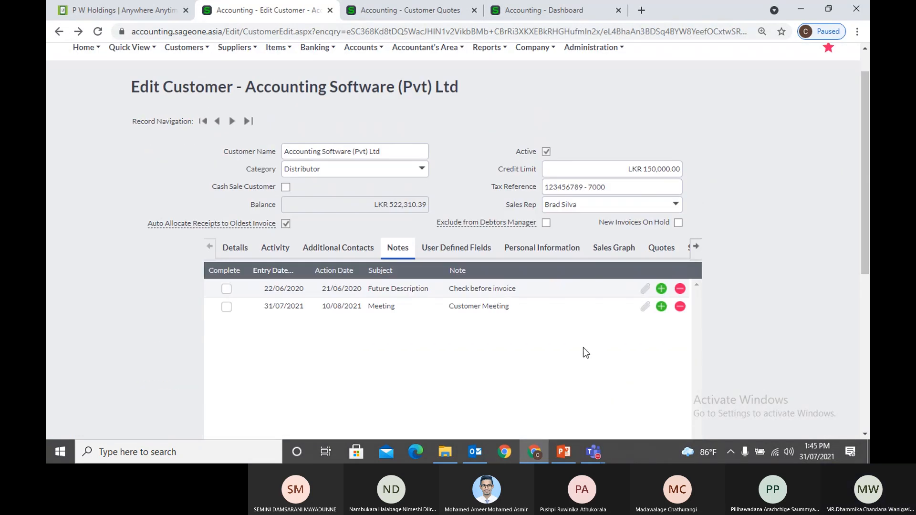
Review the customer's user defined fields, glancing at the Details tab in between
{"action": "left_click", "coordinate": [453, 252]}
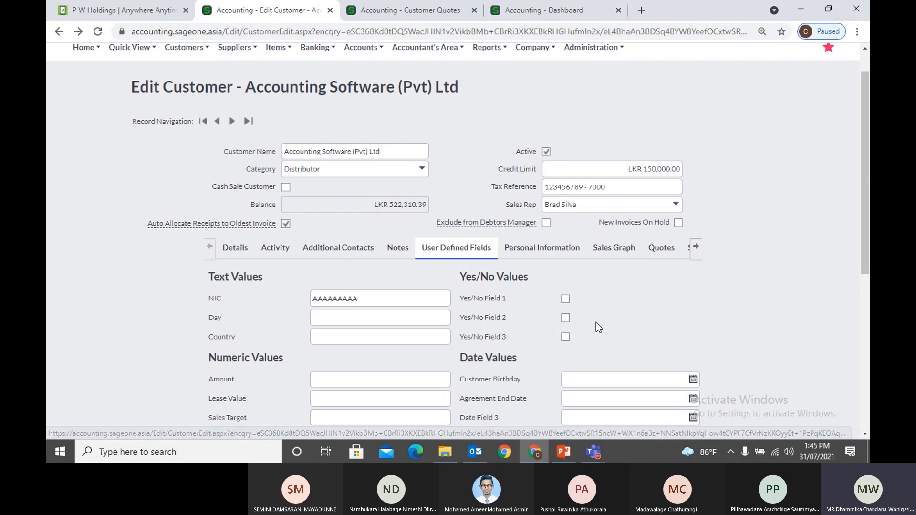
{"action": "scroll", "coordinate": [594, 324], "scroll_direction": "down", "scroll_amount": 1}
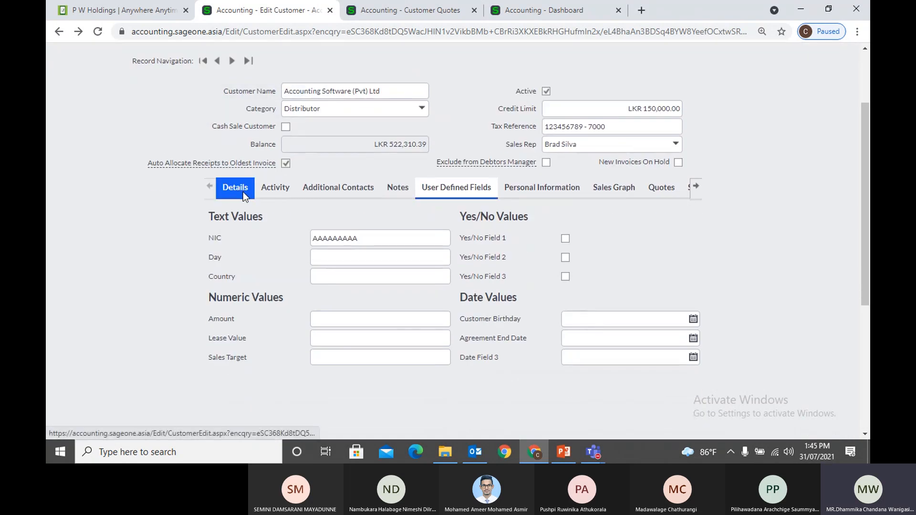
{"action": "left_click", "coordinate": [237, 188]}
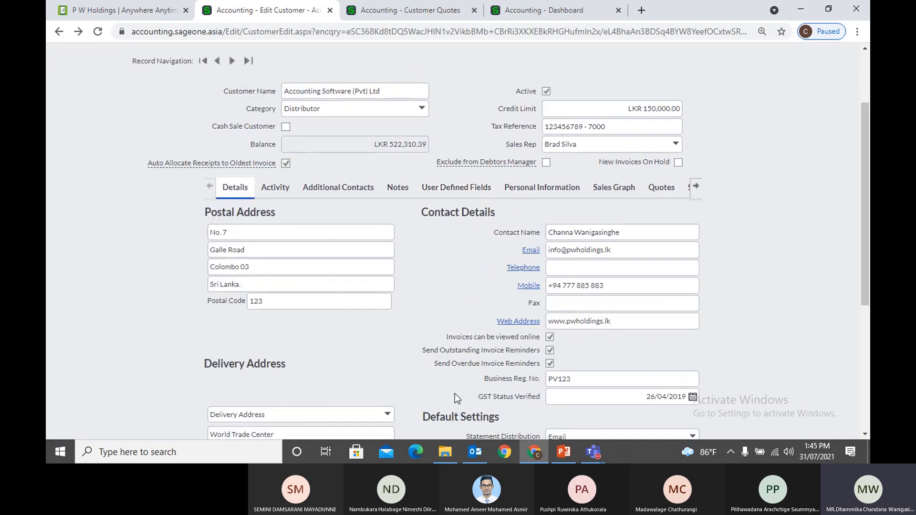
{"action": "left_click", "coordinate": [444, 192]}
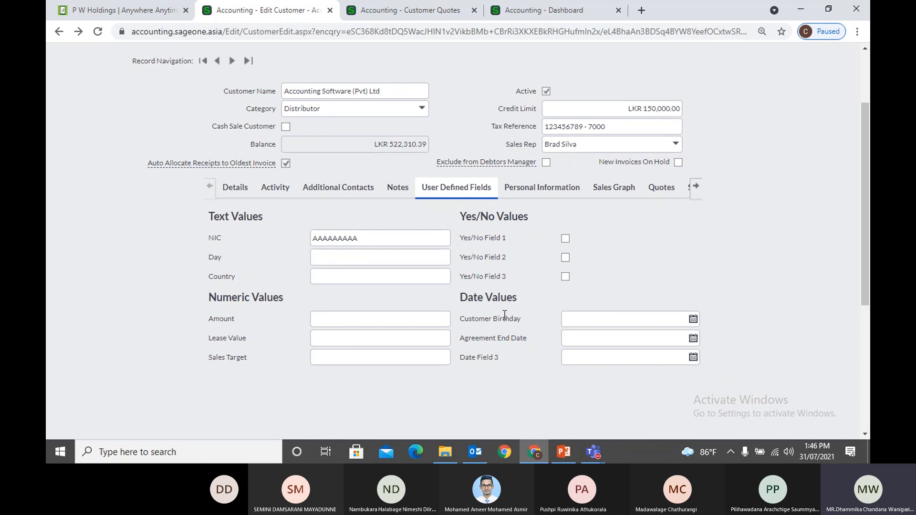
Try the Customer Birthday date field, leave it empty and return to the Dashboard
{"action": "left_click", "coordinate": [572, 319]}
{"action": "left_click", "coordinate": [631, 275]}
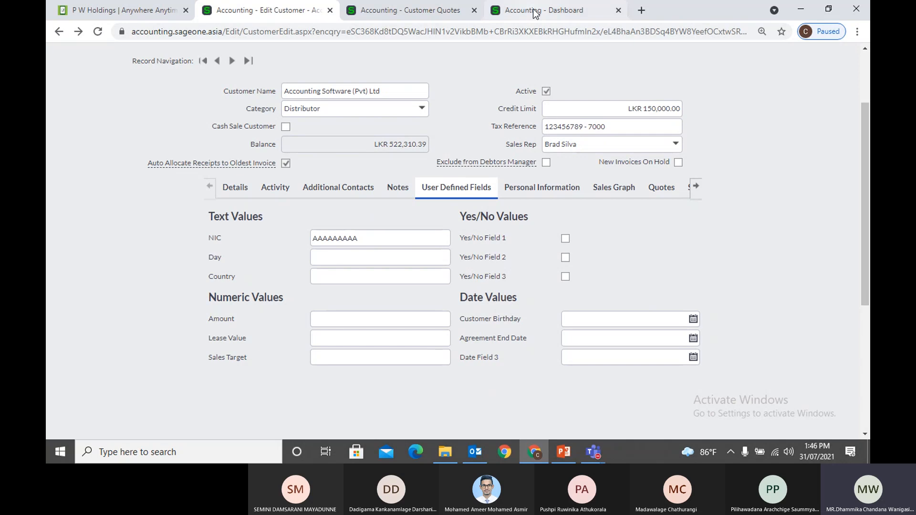
{"action": "left_click", "coordinate": [547, 12]}
Open Company Settings > User Defined Fields > Customer and select the NIC field label
{"action": "left_click", "coordinate": [532, 84]}
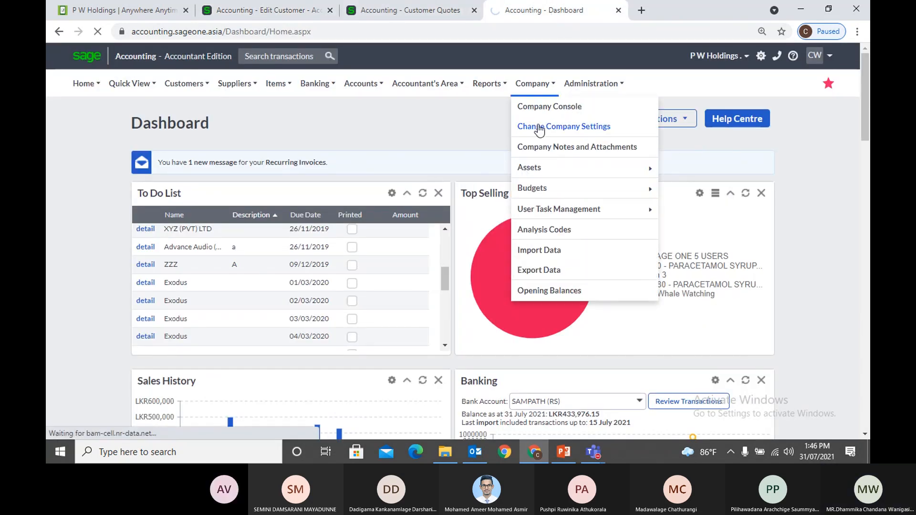
{"action": "left_click", "coordinate": [540, 128]}
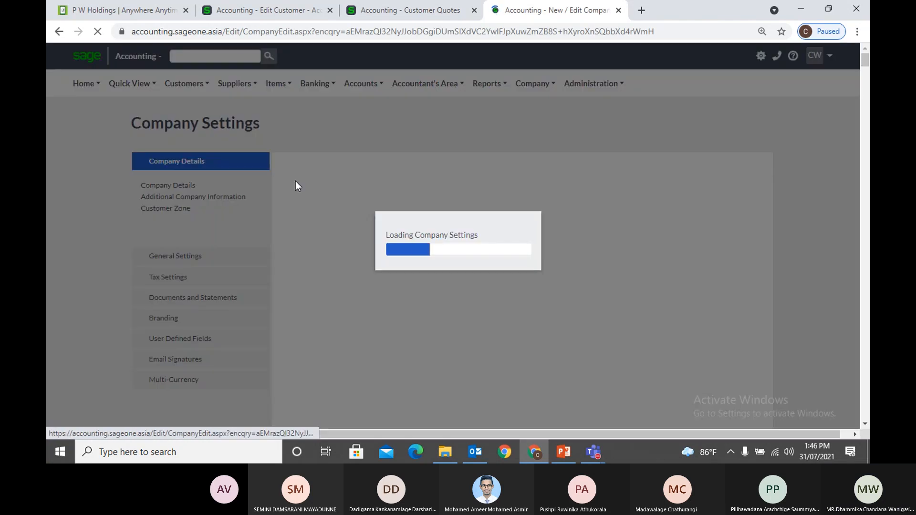
{"action": "left_click", "coordinate": [204, 267]}
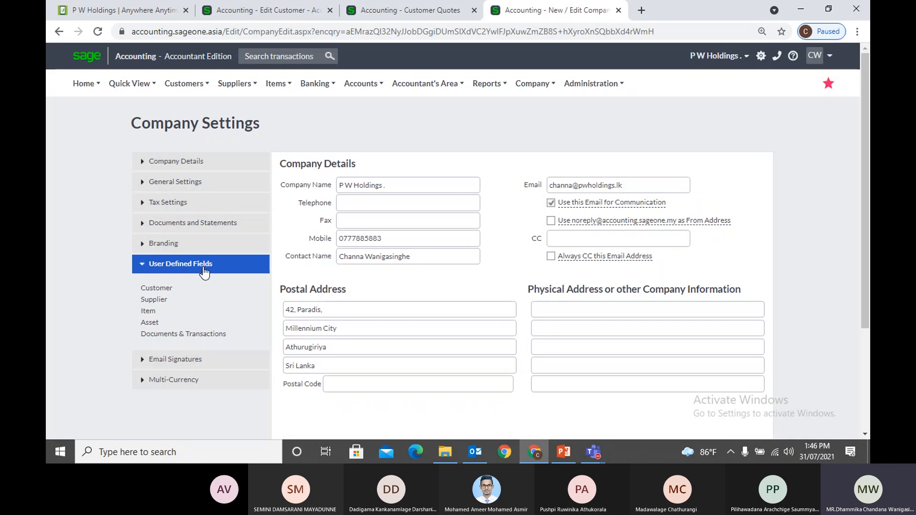
{"action": "left_click", "coordinate": [159, 290]}
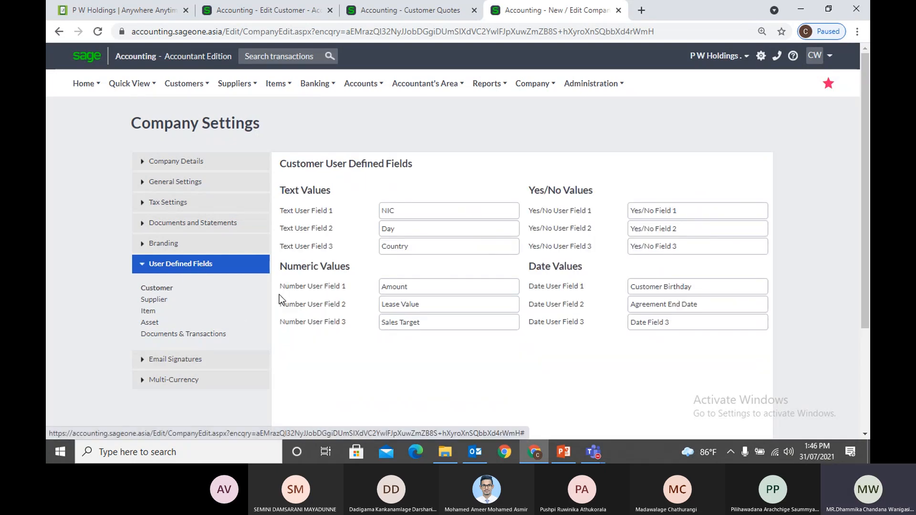
{"action": "left_click", "coordinate": [425, 212]}
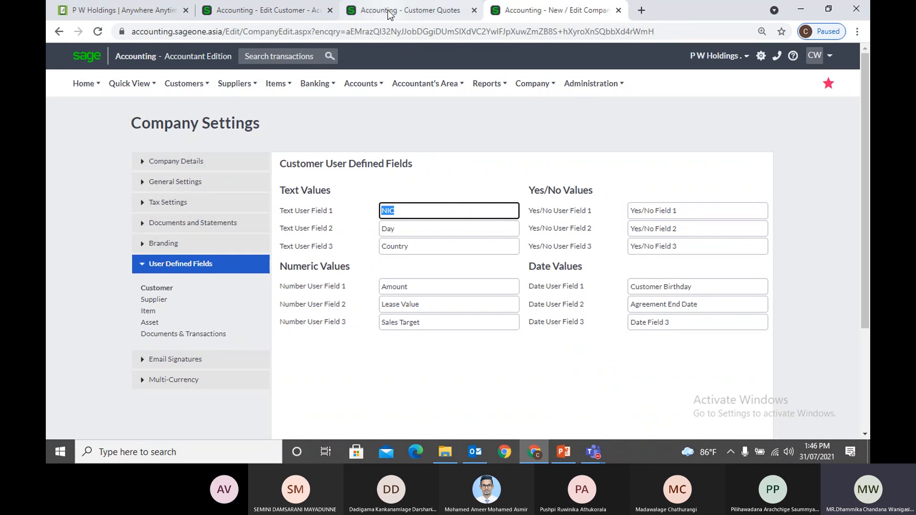
Return to the customer and view Personal Information: last activity 29/07/2021, removal 31/03/2027
{"action": "left_click", "coordinate": [291, 11]}
{"action": "scroll", "coordinate": [617, 259], "scroll_direction": "down", "scroll_amount": 5}
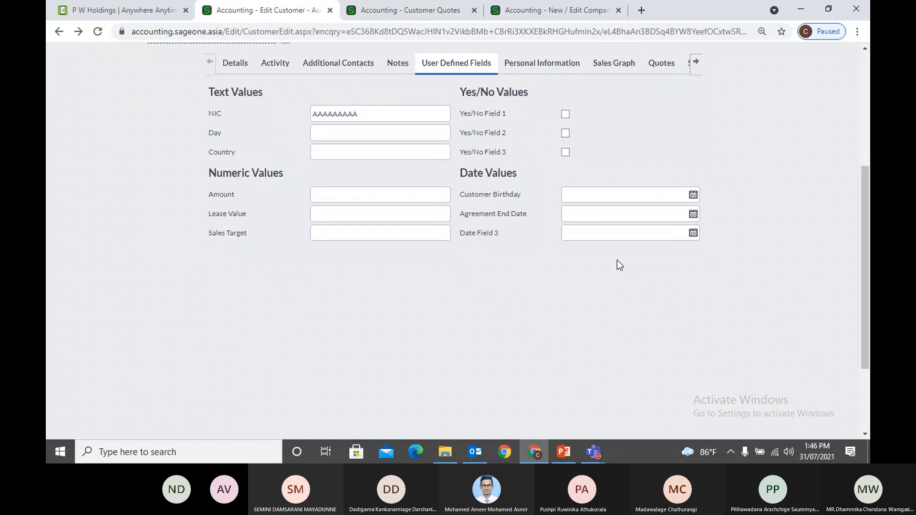
{"action": "scroll", "coordinate": [617, 262], "scroll_direction": "up", "scroll_amount": 4}
{"action": "left_click", "coordinate": [551, 129]}
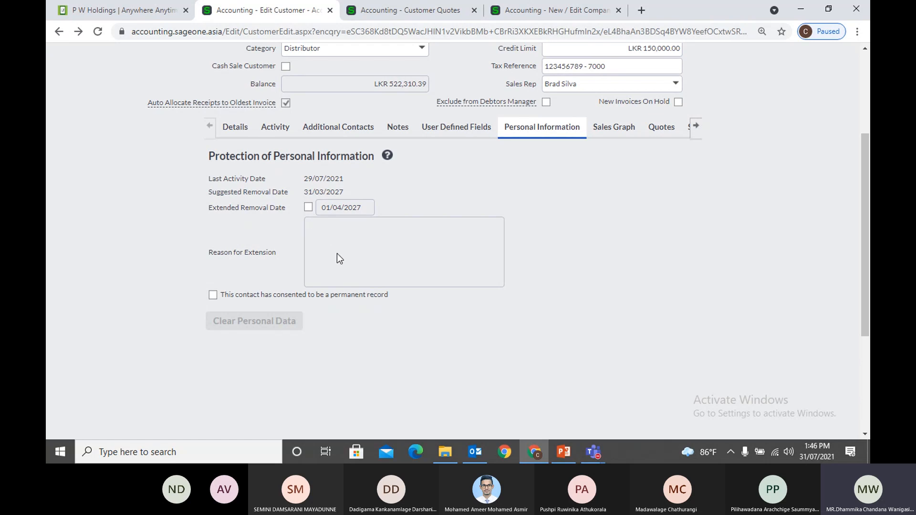
Tick then untick Extended Removal Date, and display the customer's year-on-year monthly sales graph
{"action": "left_click", "coordinate": [308, 208]}
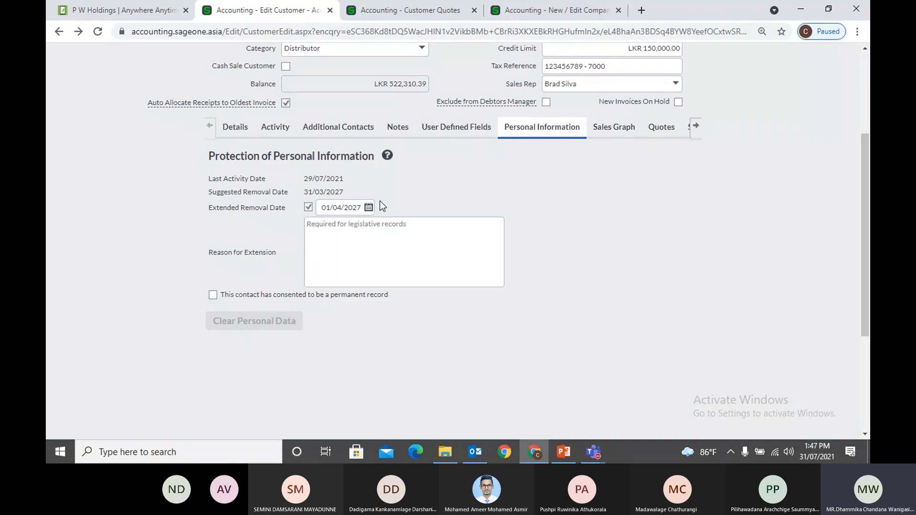
{"action": "left_click", "coordinate": [309, 208]}
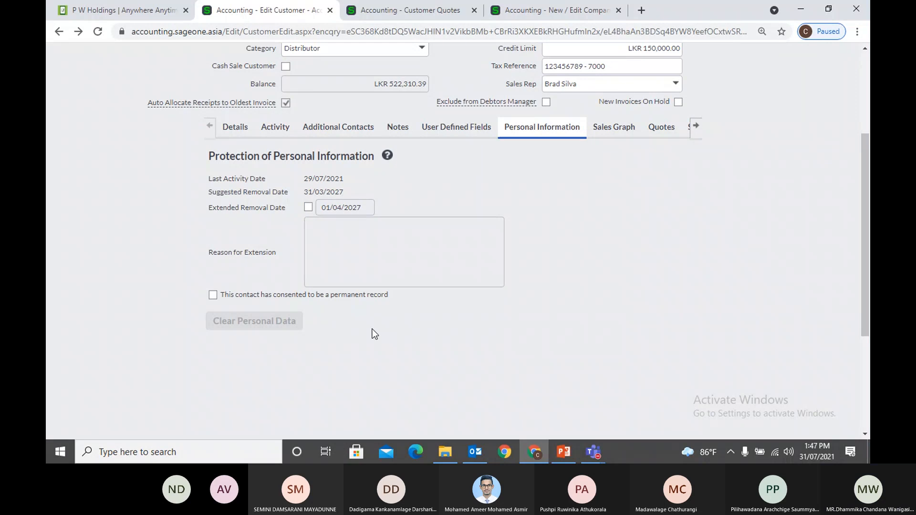
{"action": "left_click", "coordinate": [604, 128]}
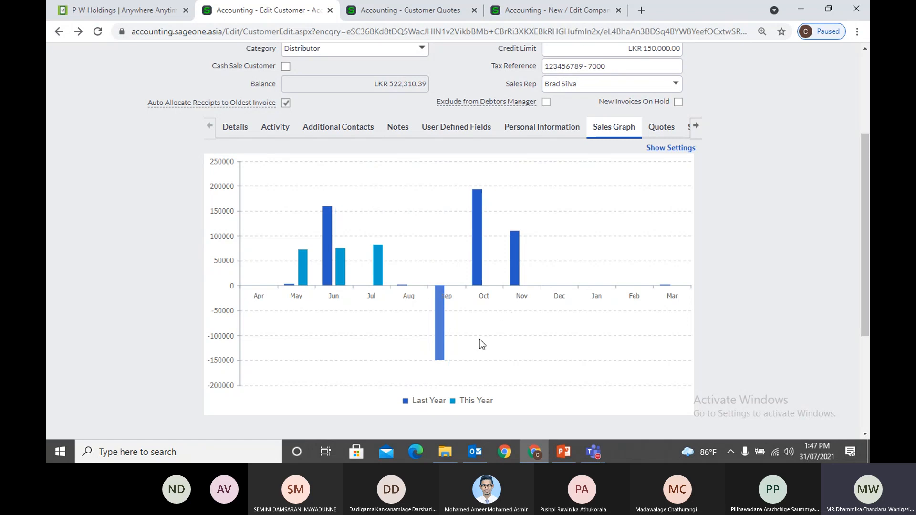
Drill into October 2020 daily sales and list the invoice behind Day 16
{"action": "mouse_move", "coordinate": [477, 262]}
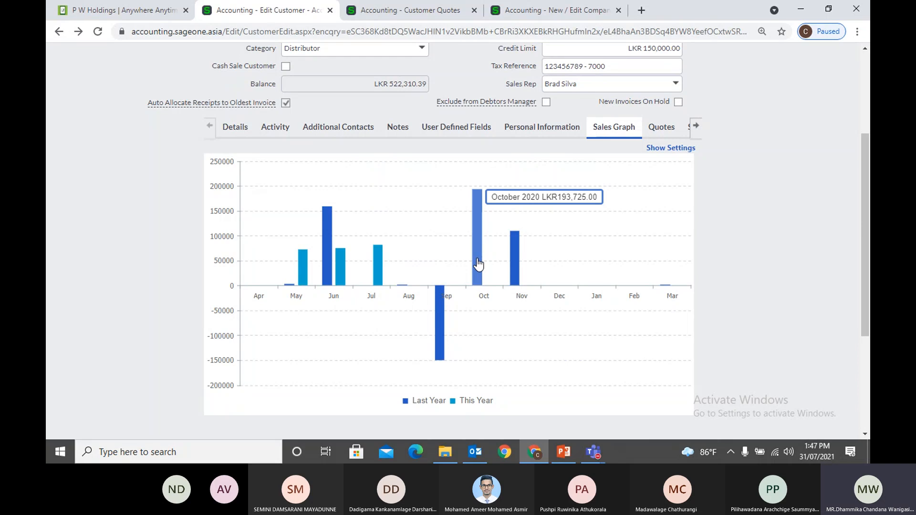
{"action": "left_click", "coordinate": [477, 260]}
{"action": "mouse_move", "coordinate": [460, 279]}
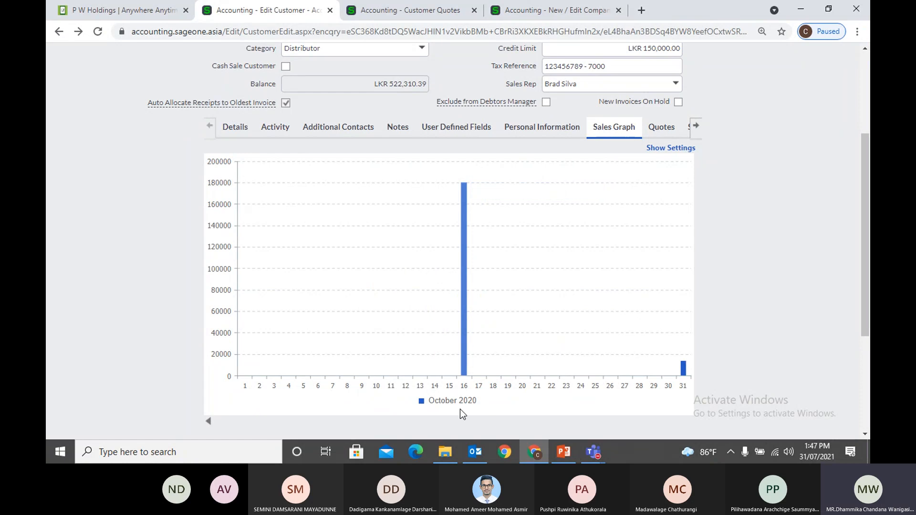
{"action": "mouse_move", "coordinate": [464, 371]}
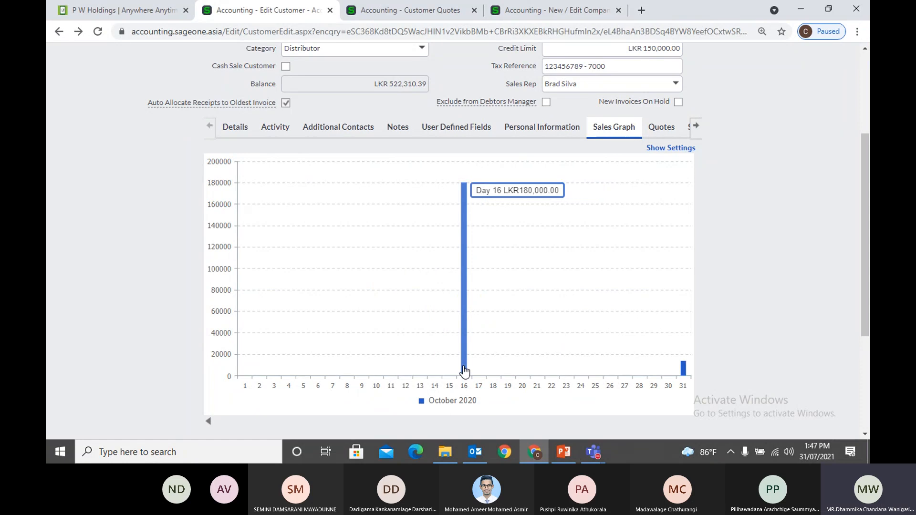
{"action": "left_click", "coordinate": [464, 371]}
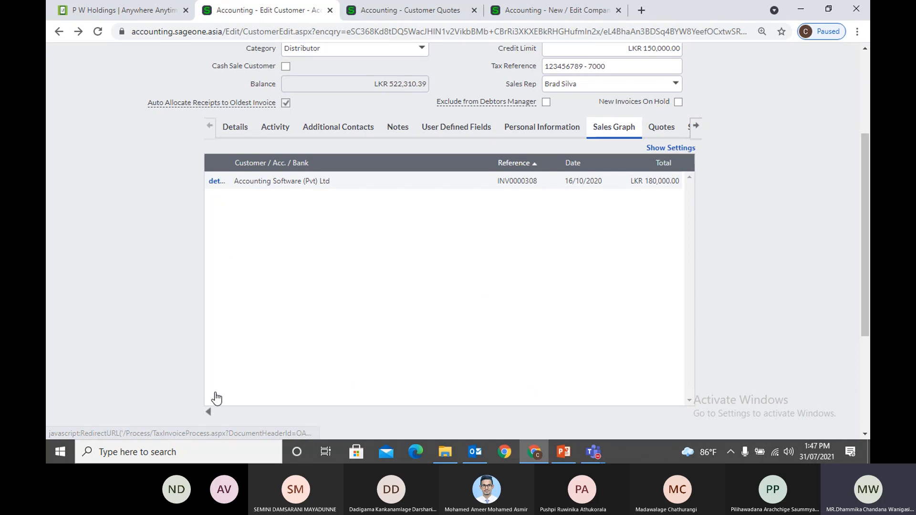
Step back to the monthly sales chart and list the customer's quotes, QUO0000044 to QUO0000074
{"action": "left_click", "coordinate": [209, 412]}
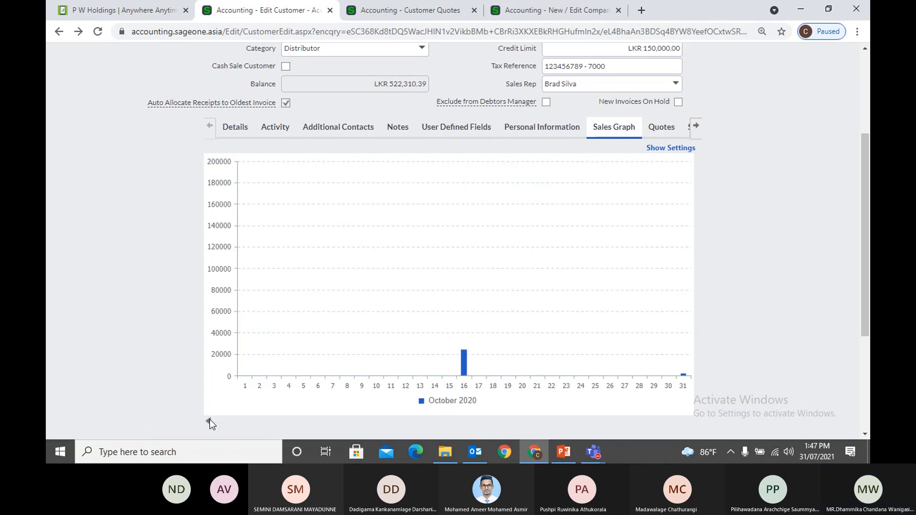
{"action": "left_click", "coordinate": [210, 420]}
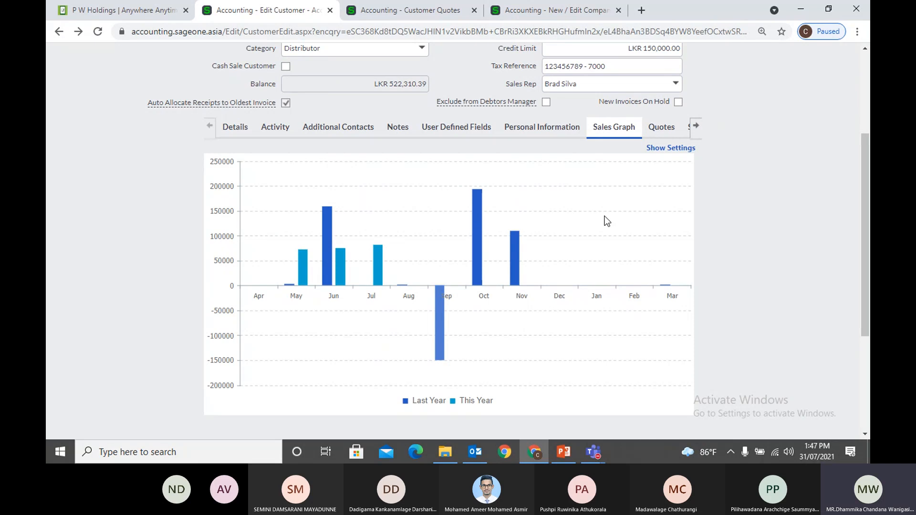
{"action": "left_click", "coordinate": [659, 129]}
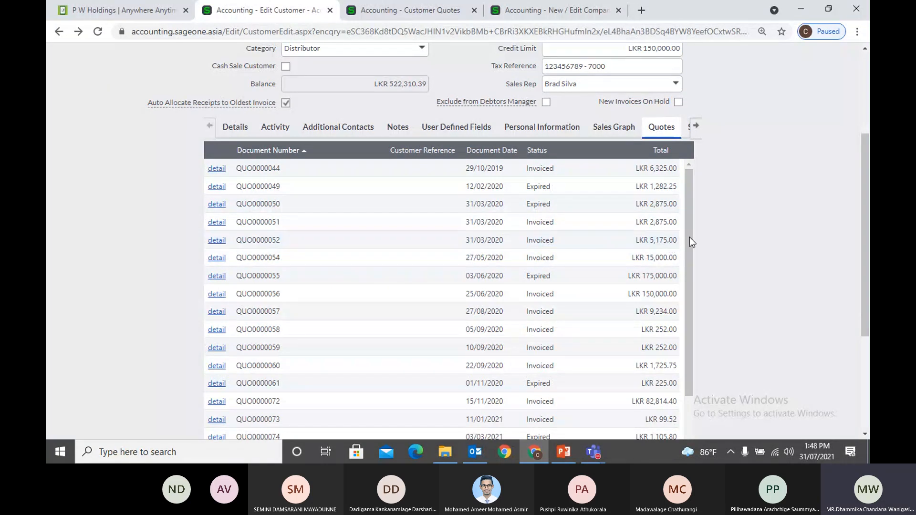
Browse the customer's Sales Orders and unpaid Invoices, then show Report Layouts with PWHoldings for Tax Invoice
{"action": "left_click", "coordinate": [697, 127]}
{"action": "left_click", "coordinate": [698, 127]}
{"action": "left_click", "coordinate": [697, 127]}
{"action": "left_click", "coordinate": [698, 127]}
{"action": "left_click", "coordinate": [574, 128]}
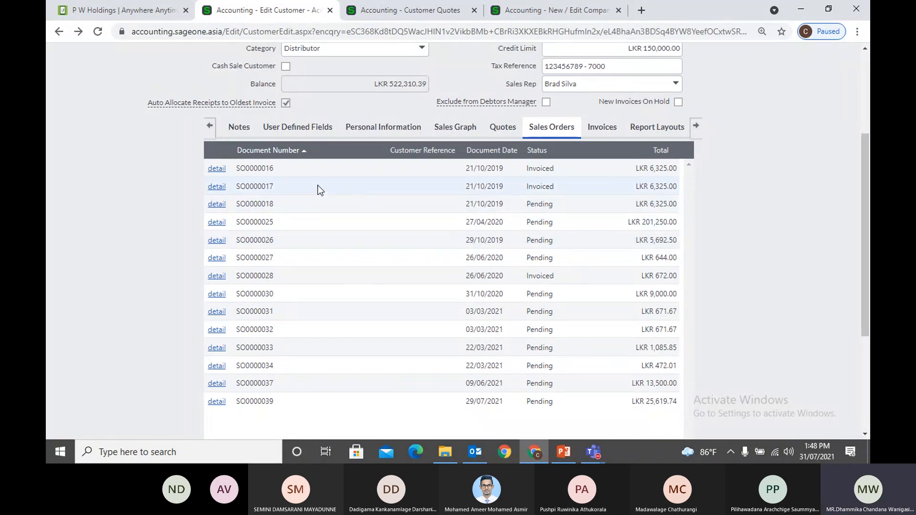
{"action": "left_click", "coordinate": [603, 127]}
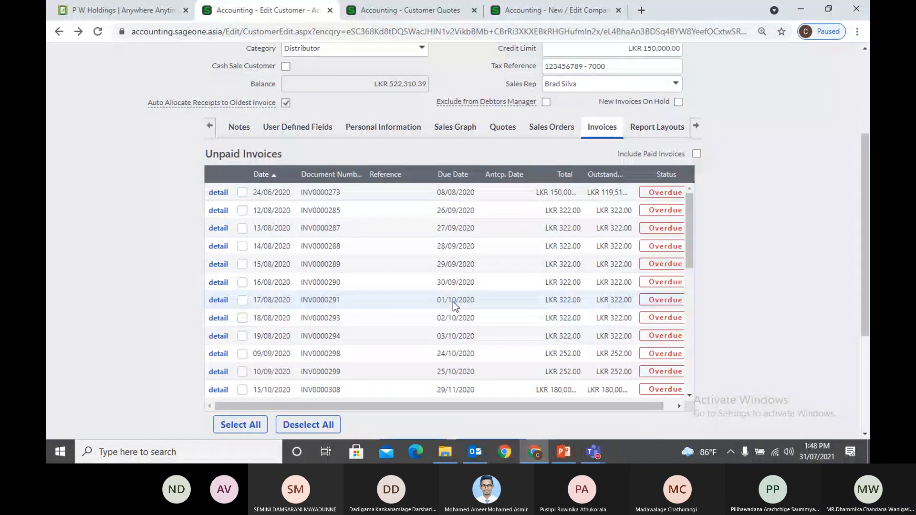
{"action": "scroll", "coordinate": [724, 231], "scroll_direction": "up", "scroll_amount": 1}
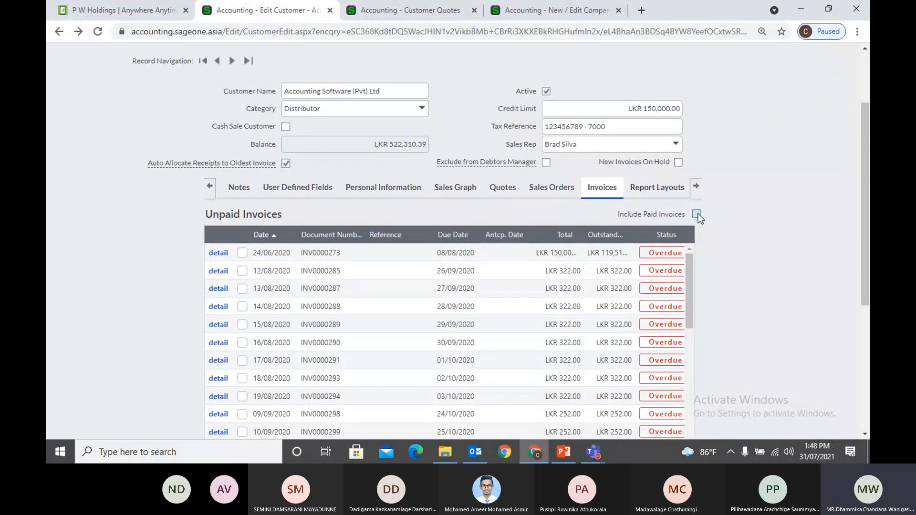
{"action": "left_click", "coordinate": [660, 195]}
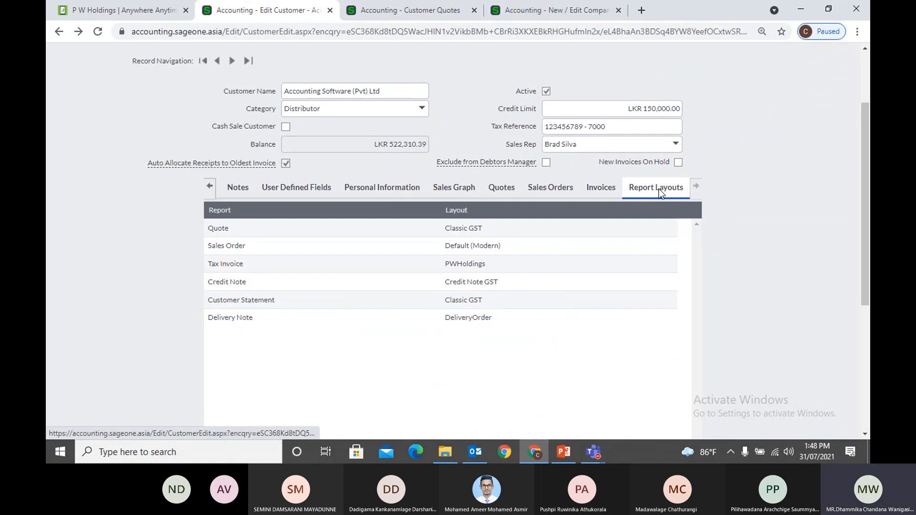
{"action": "left_click", "coordinate": [546, 10]}
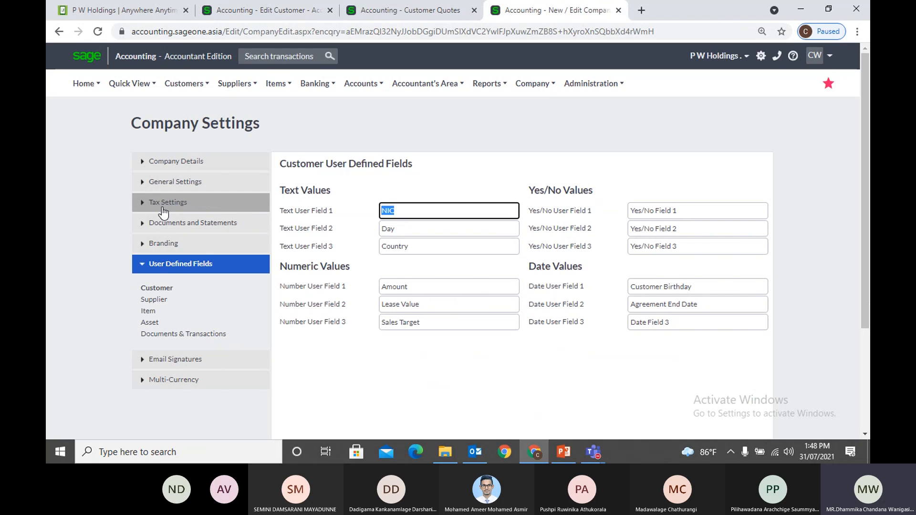
{"action": "left_click", "coordinate": [179, 228]}
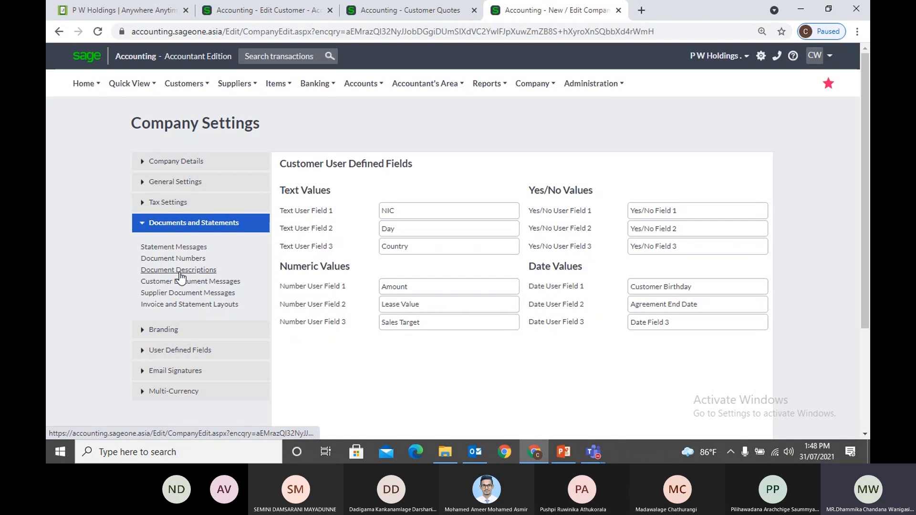
{"action": "left_click", "coordinate": [189, 304]}
{"action": "left_click", "coordinate": [699, 297]}
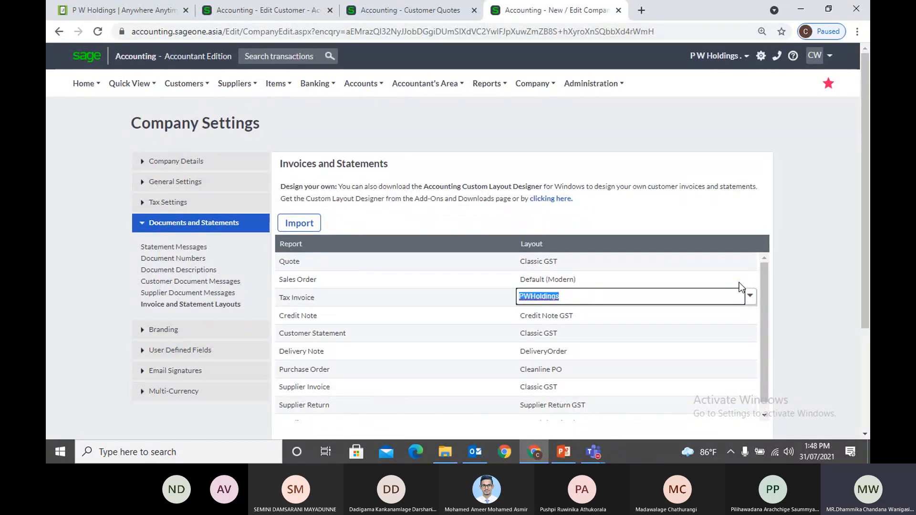
{"action": "left_click", "coordinate": [732, 368]}
{"action": "left_click", "coordinate": [788, 319]}
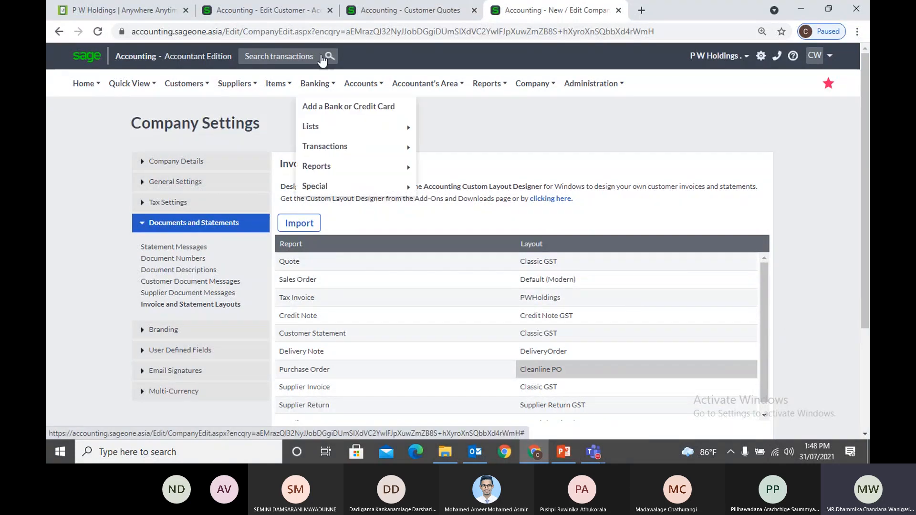
{"action": "left_click", "coordinate": [295, 12]}
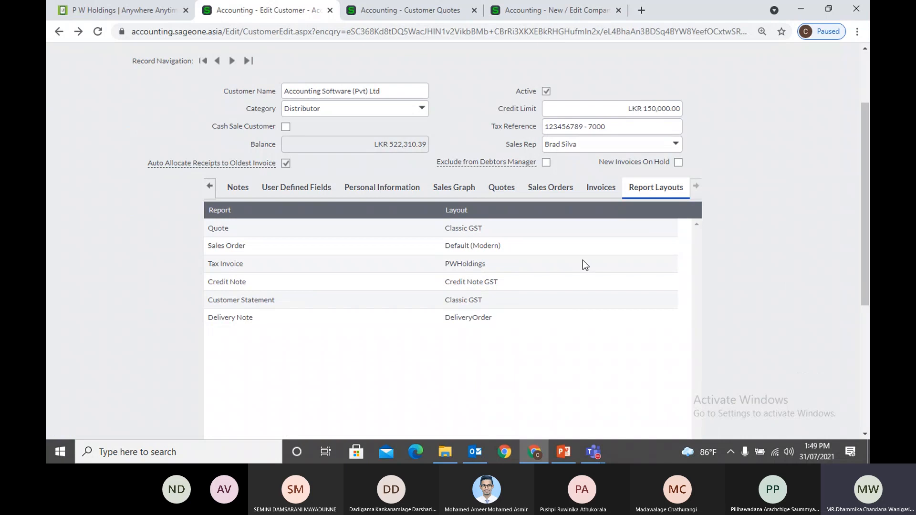
Open and close the Tax Invoice layout editor unchanged, checking the quotes and company settings tabs
{"action": "left_click", "coordinate": [590, 271]}
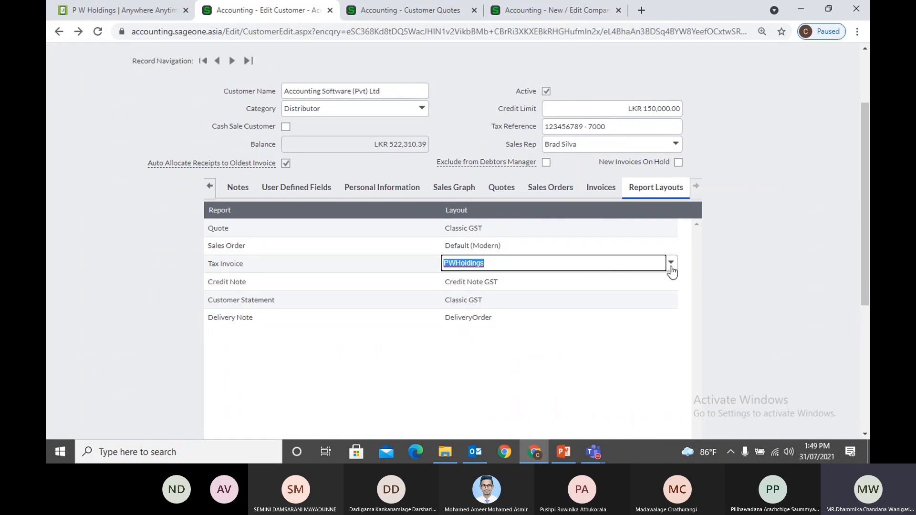
{"action": "left_click", "coordinate": [748, 279]}
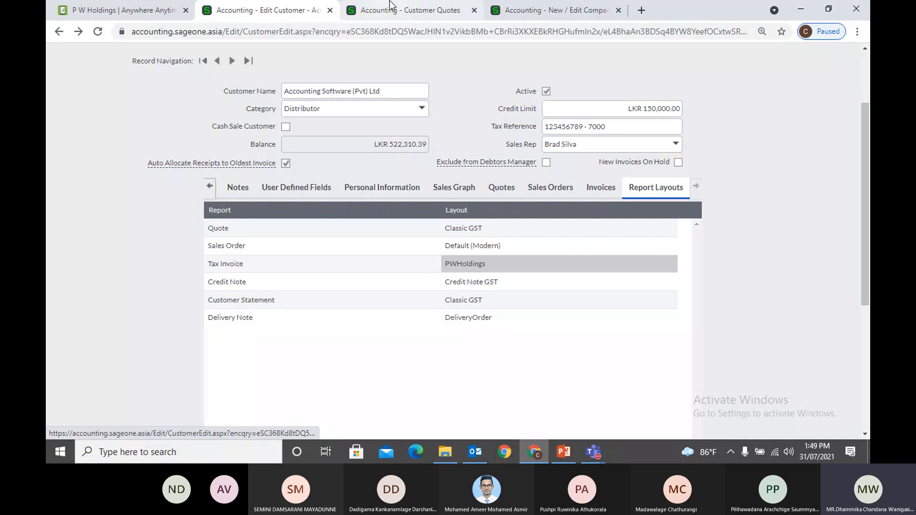
{"action": "left_click", "coordinate": [403, 11]}
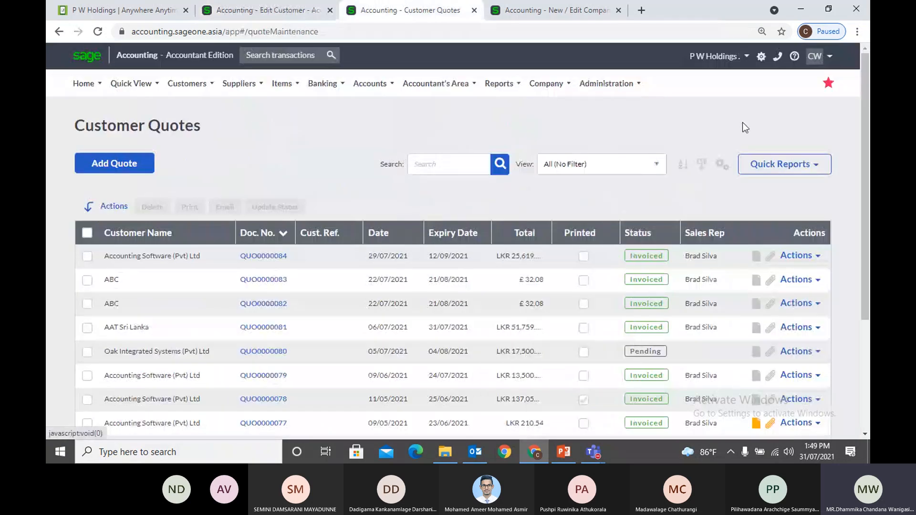
{"action": "key", "text": "ctrl+Tab"}
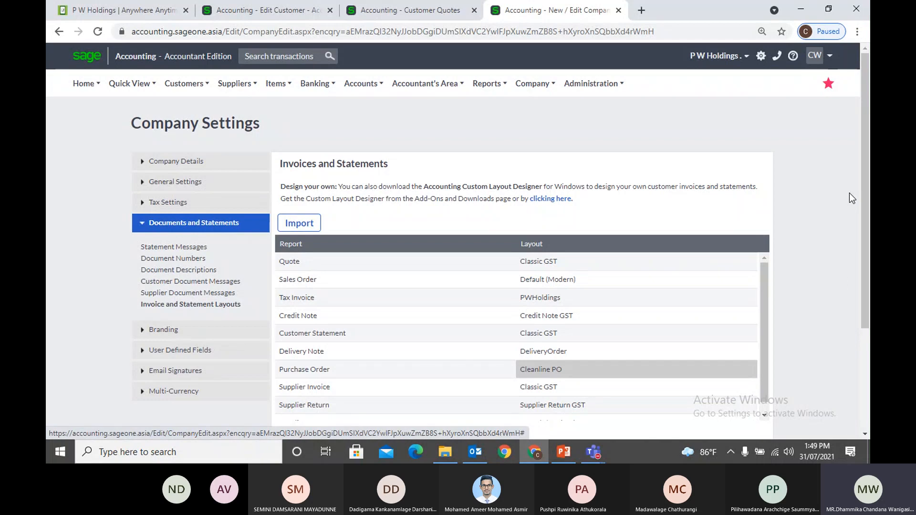
{"action": "left_click", "coordinate": [285, 9]}
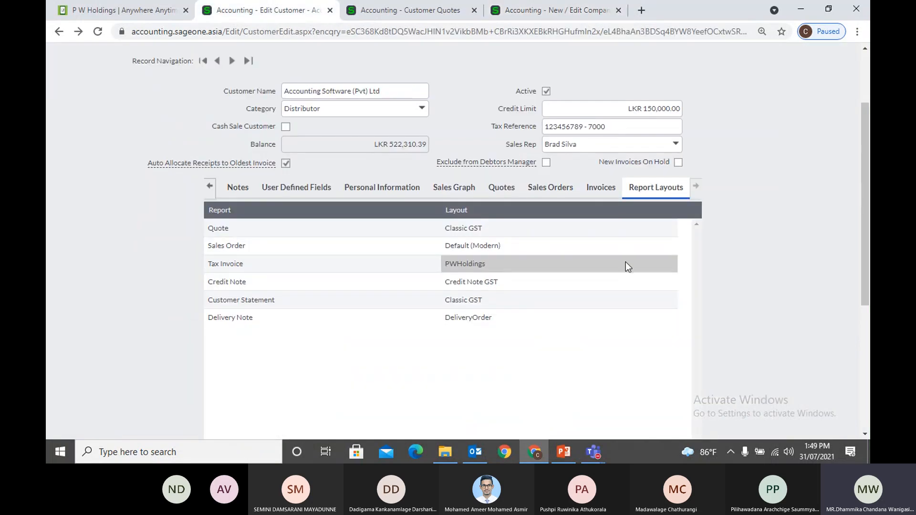
Select PWHoldings as the customer's Tax Invoice layout
{"action": "left_click", "coordinate": [676, 270]}
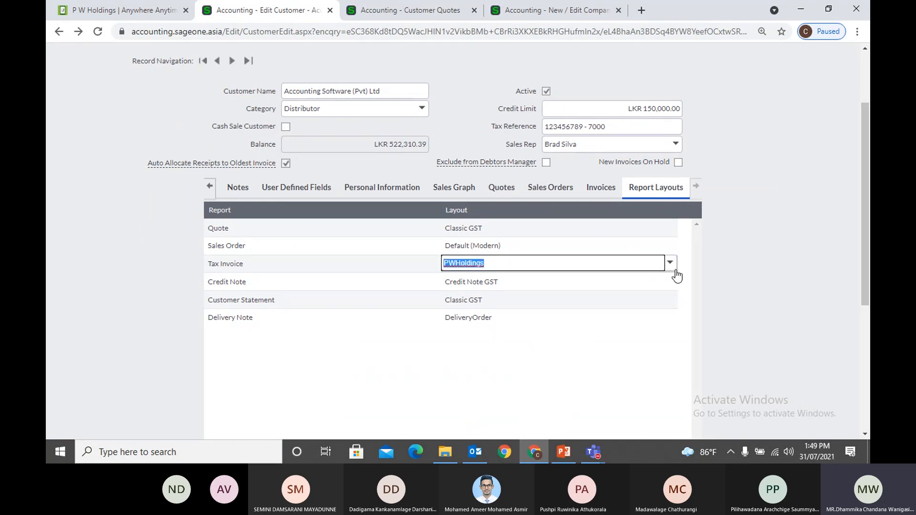
{"action": "left_click", "coordinate": [675, 270]}
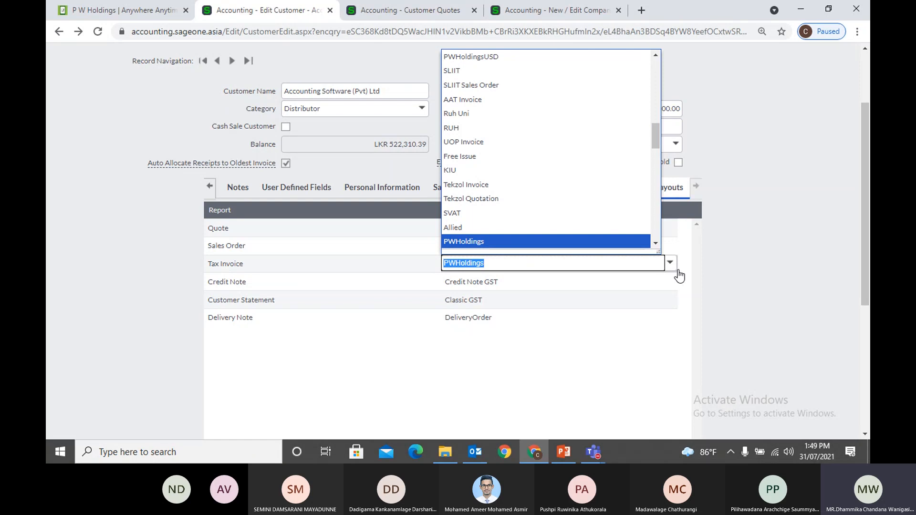
{"action": "left_click", "coordinate": [676, 275]}
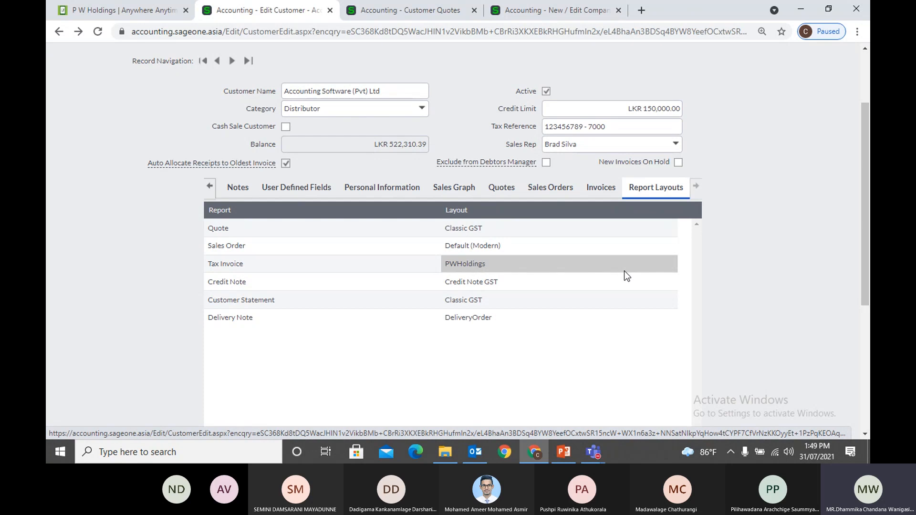
Compare the company Purchase Order and Tax Invoice layouts, then confirm PWHoldings on the customer
{"action": "left_click", "coordinate": [584, 8]}
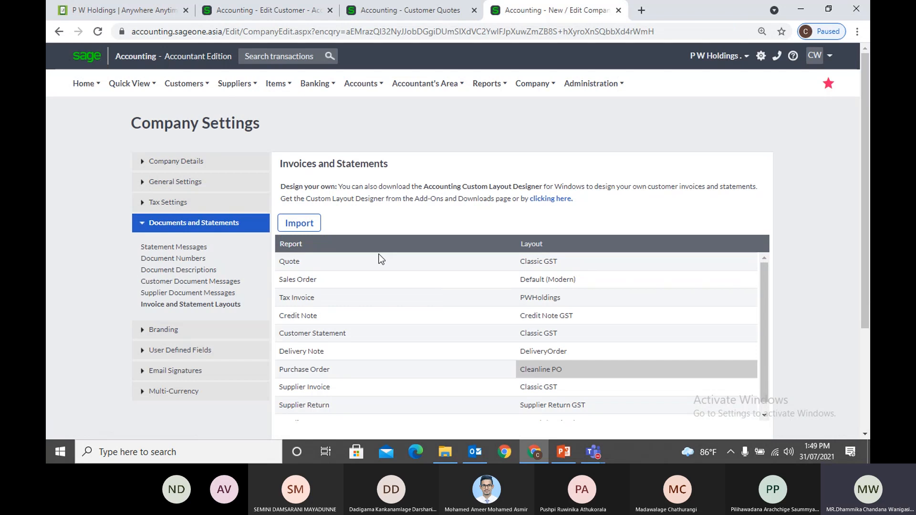
{"action": "left_click", "coordinate": [653, 369]}
{"action": "left_click", "coordinate": [651, 298]}
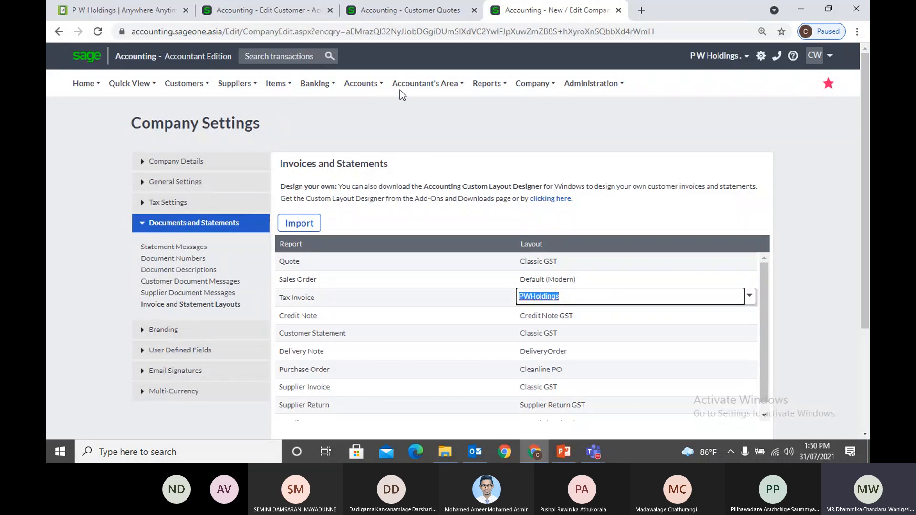
{"action": "left_click", "coordinate": [277, 10]}
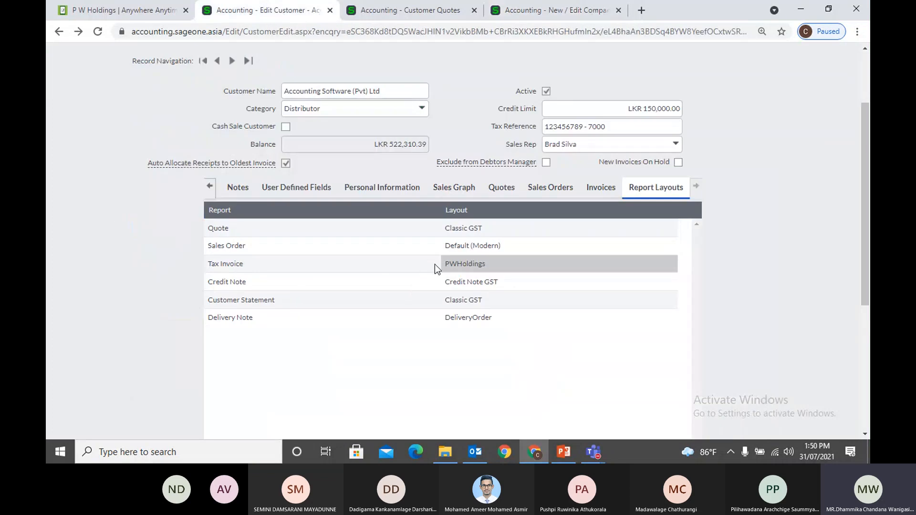
{"action": "left_click", "coordinate": [476, 263]}
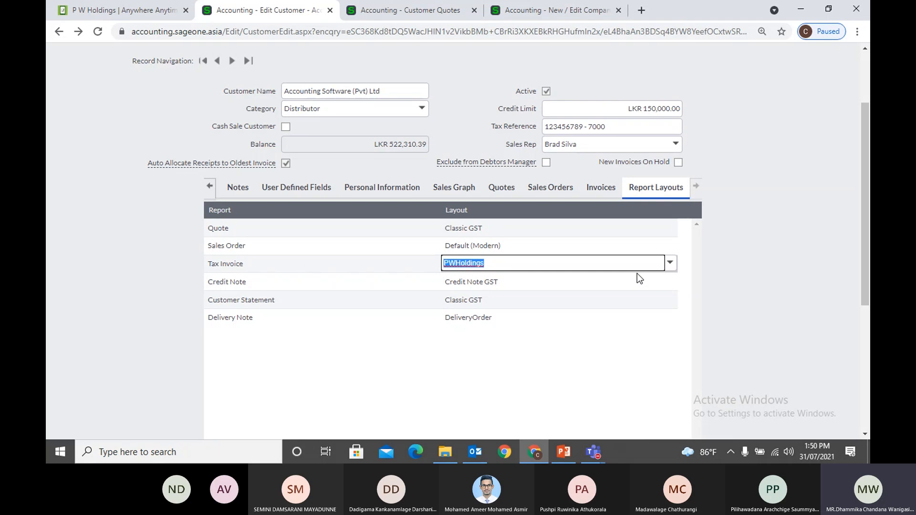
{"action": "left_click", "coordinate": [748, 279]}
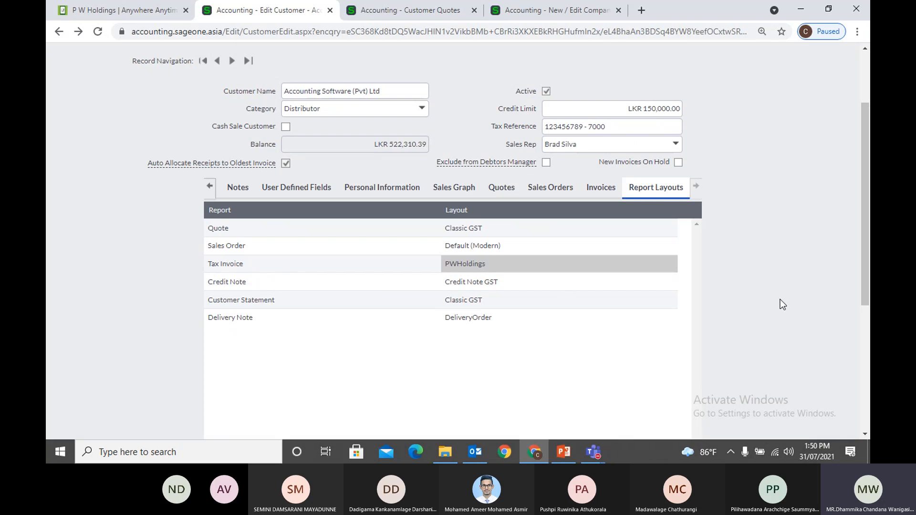
Return to the customer's Details showing 10.00% discount, Student Price List and 45-day terms
{"action": "scroll", "coordinate": [780, 300], "scroll_direction": "down", "scroll_amount": 4}
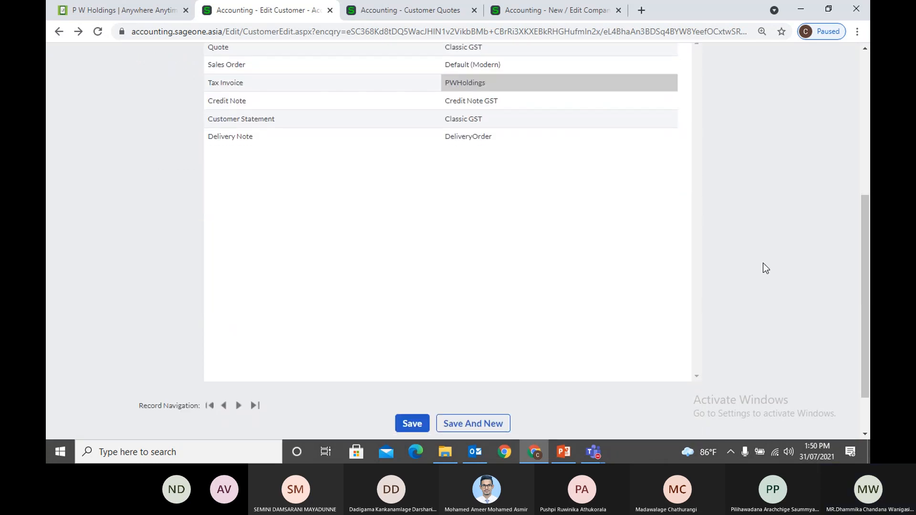
{"action": "scroll", "coordinate": [763, 263], "scroll_direction": "up", "scroll_amount": 1}
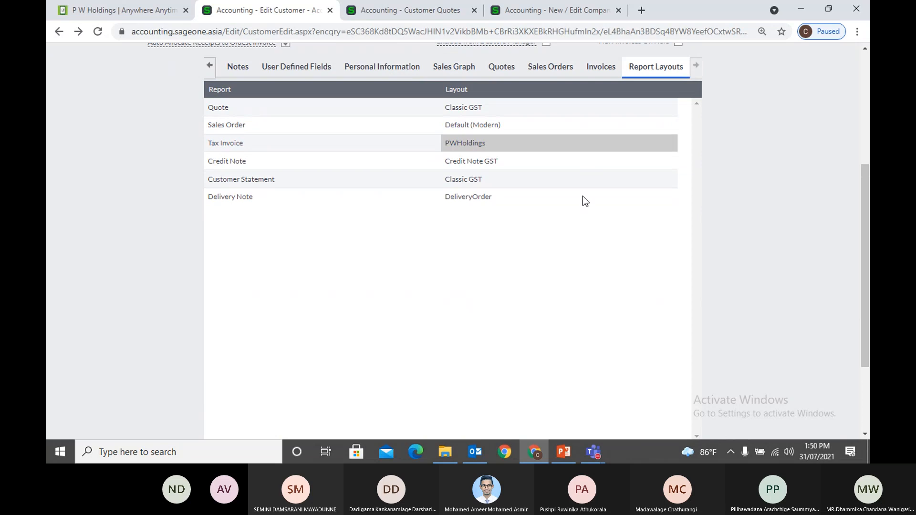
{"action": "scroll", "coordinate": [587, 164], "scroll_direction": "down", "scroll_amount": 3}
{"action": "scroll", "coordinate": [396, 296], "scroll_direction": "up", "scroll_amount": 7}
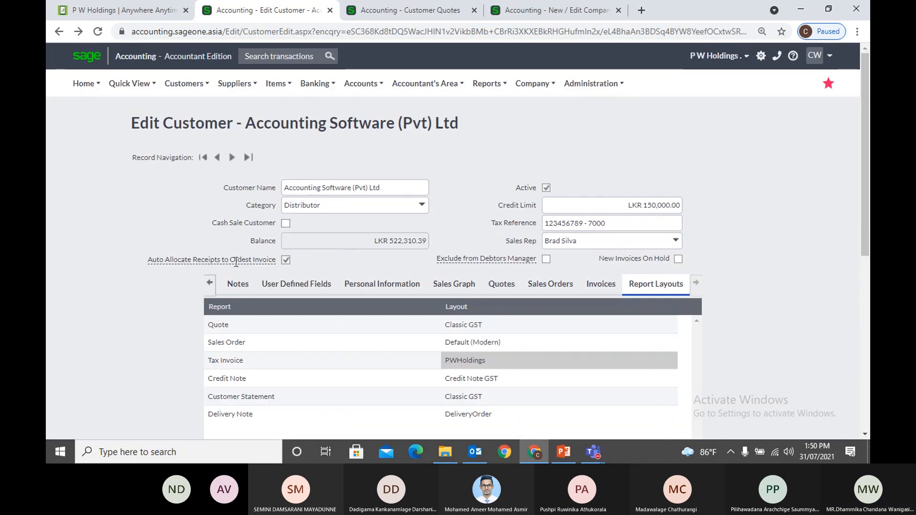
{"action": "left_click", "coordinate": [209, 282]}
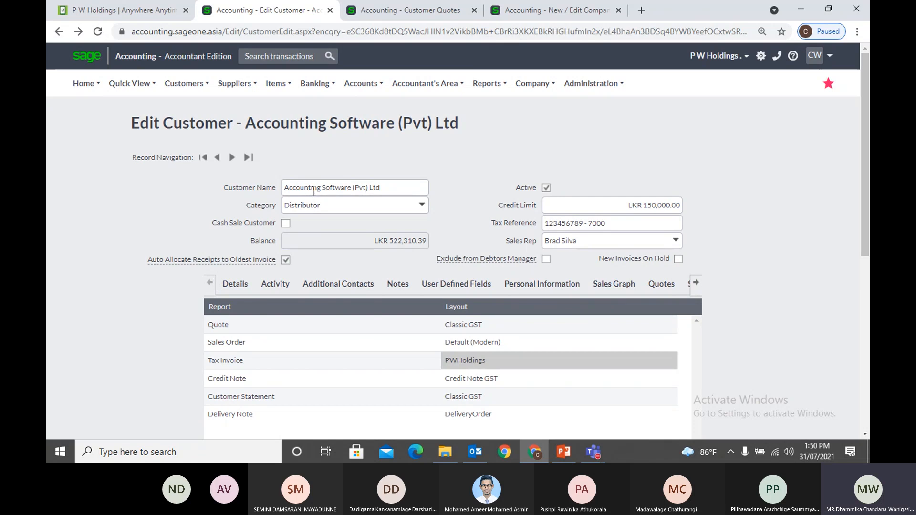
{"action": "left_click", "coordinate": [235, 284]}
{"action": "scroll", "coordinate": [462, 311], "scroll_direction": "down", "scroll_amount": 3}
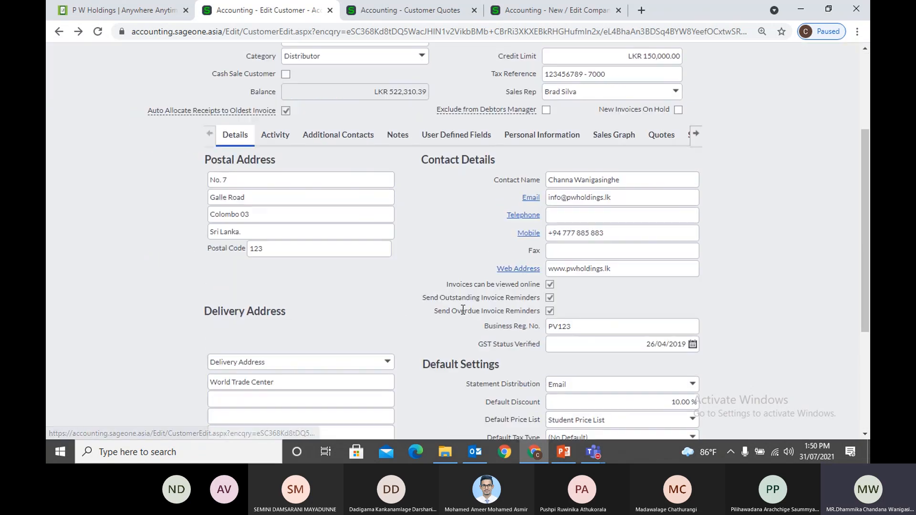
{"action": "scroll", "coordinate": [463, 310], "scroll_direction": "down", "scroll_amount": 4}
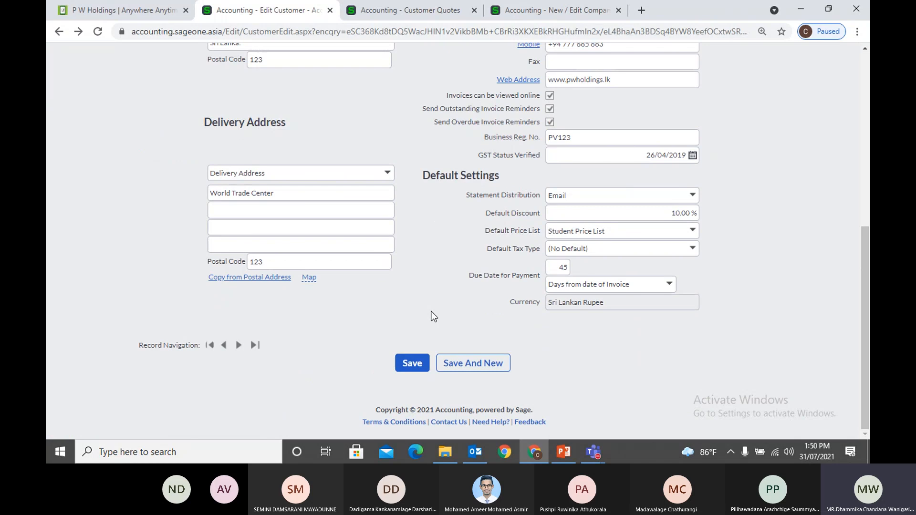
{"action": "scroll", "coordinate": [428, 280], "scroll_direction": "up", "scroll_amount": 4}
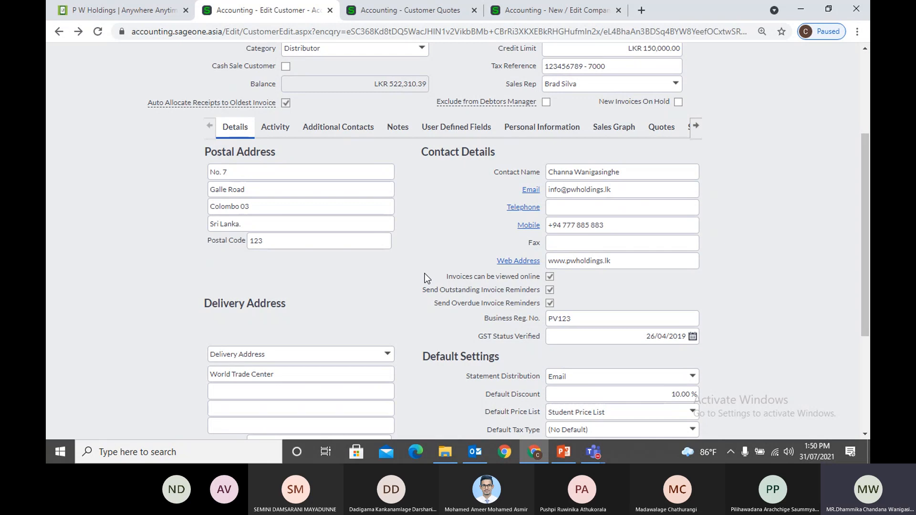
Look through the customer's Activity, Details, Additional Contacts and User Defined Fields tabs
{"action": "left_click", "coordinate": [286, 130]}
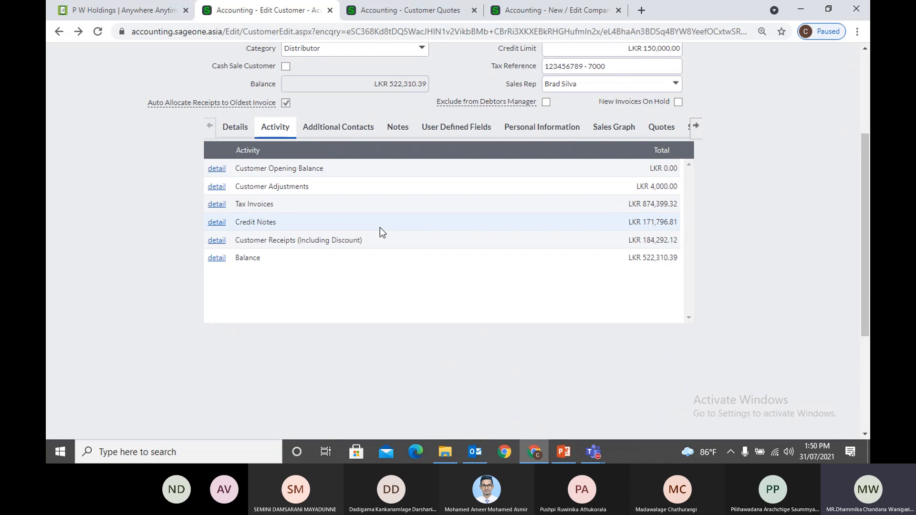
{"action": "left_click", "coordinate": [223, 130]}
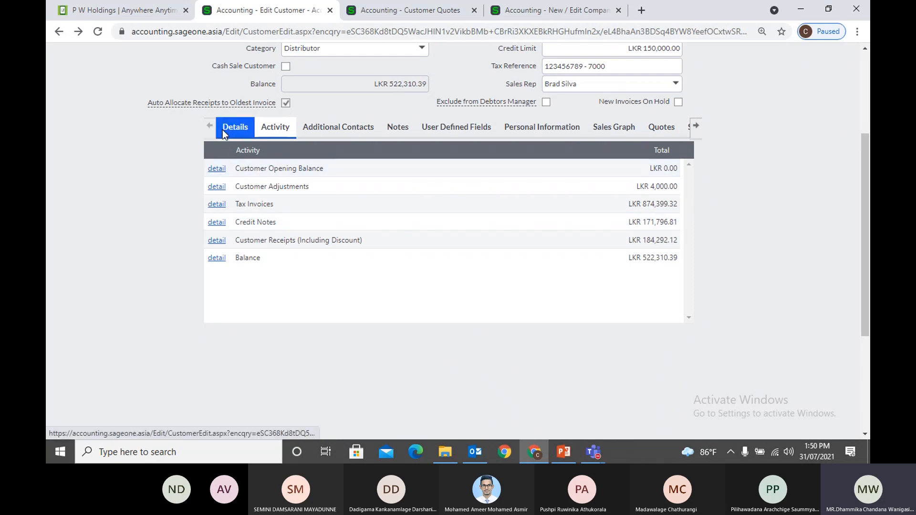
{"action": "left_click", "coordinate": [322, 132]}
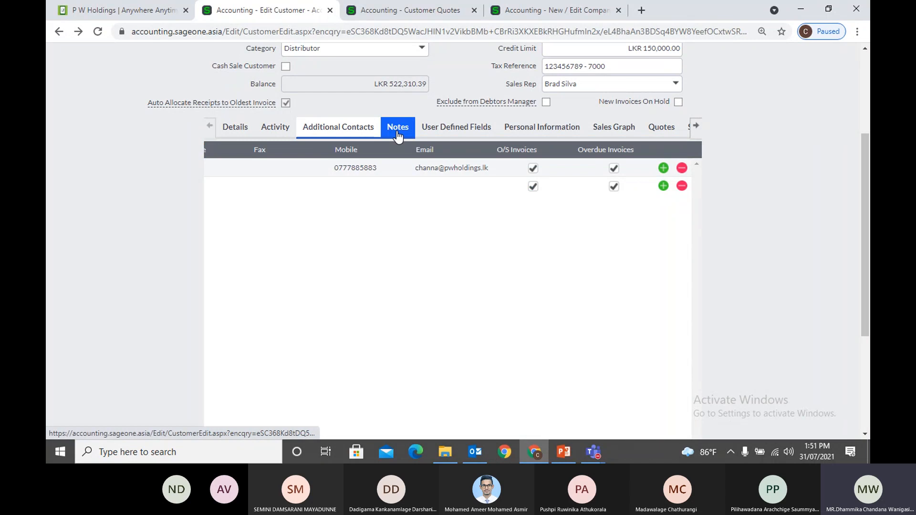
{"action": "left_click", "coordinate": [442, 128]}
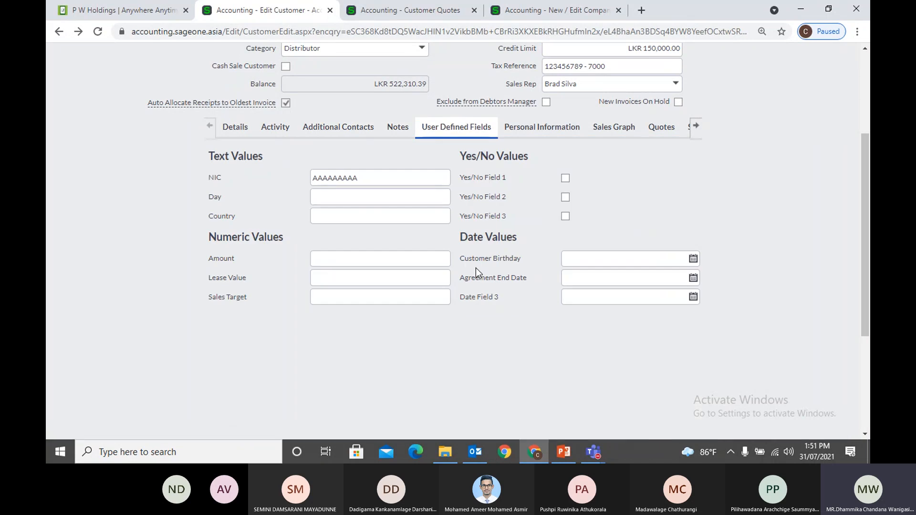
{"action": "left_click", "coordinate": [276, 131]}
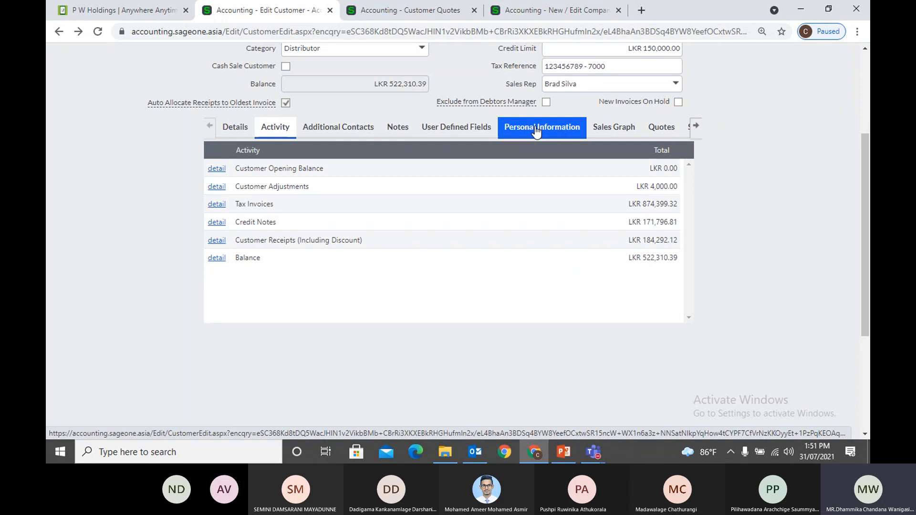
Look through the Sales Graph, Quotes and Sales Orders, ending on unpaid invoices from INV0000273
{"action": "left_click", "coordinate": [614, 127]}
{"action": "left_click", "coordinate": [661, 127]}
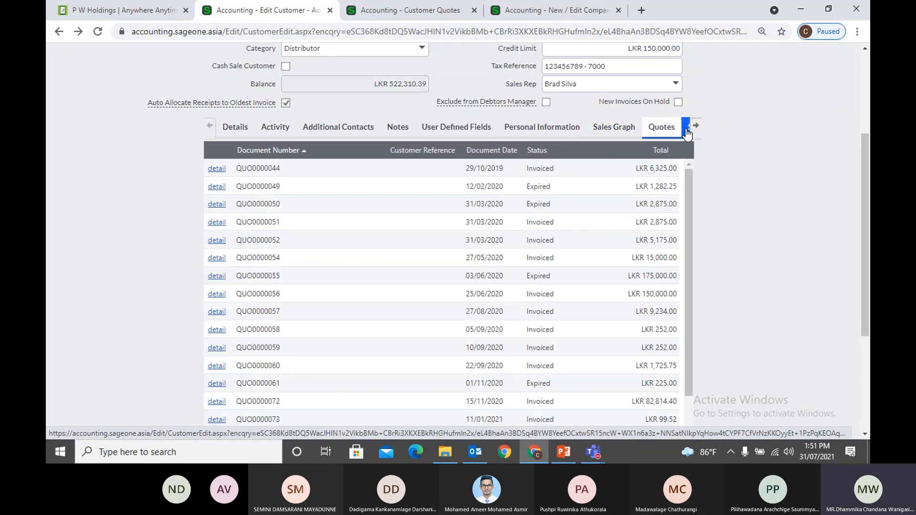
{"action": "left_click", "coordinate": [688, 128]}
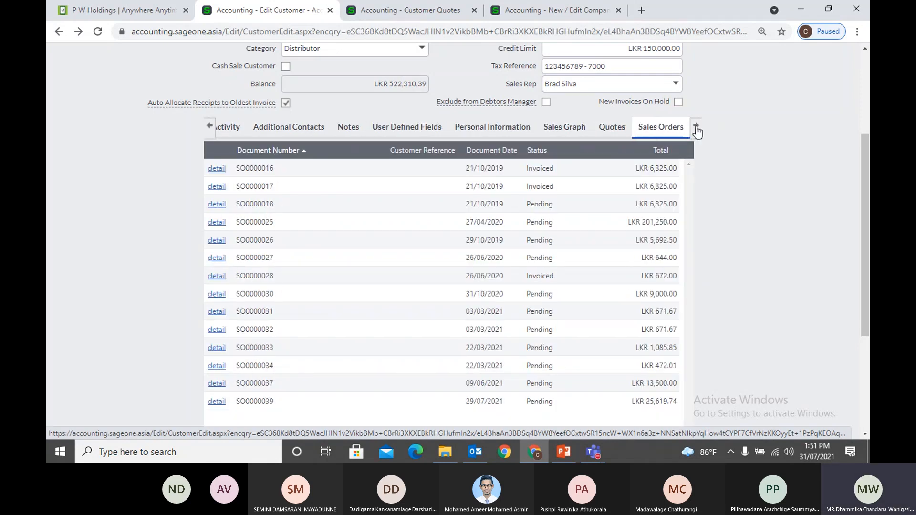
{"action": "left_click", "coordinate": [696, 126]}
{"action": "left_click", "coordinate": [645, 127]}
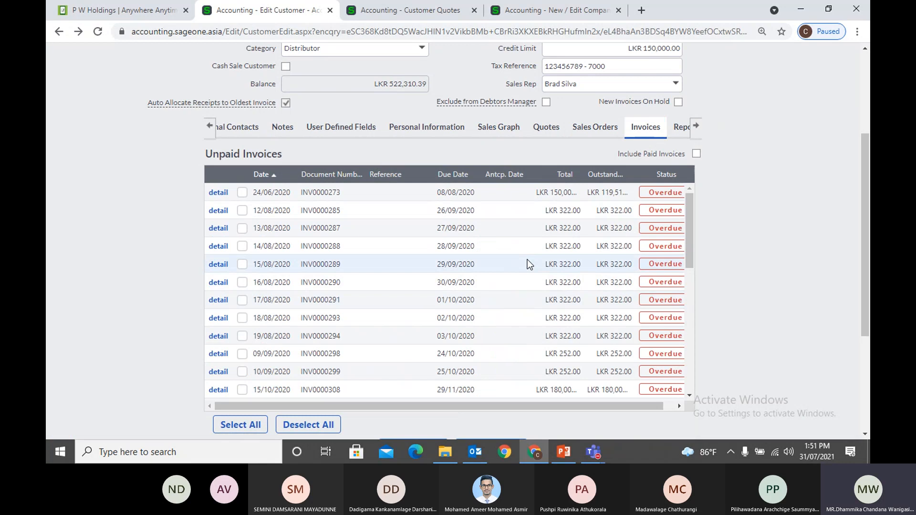
{"action": "scroll", "coordinate": [195, 169], "scroll_direction": "up", "scroll_amount": 3}
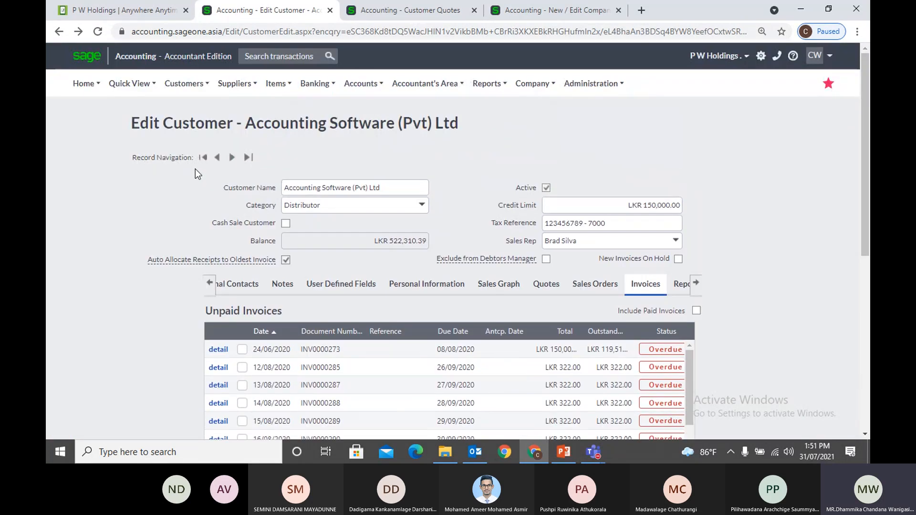
Choose Customers > Add a Customer and scroll the blank form (LKR 0.00 opening balance, Sri Lankan Rupee)
{"action": "mouse_move", "coordinate": [184, 83]}
{"action": "left_click", "coordinate": [183, 105]}
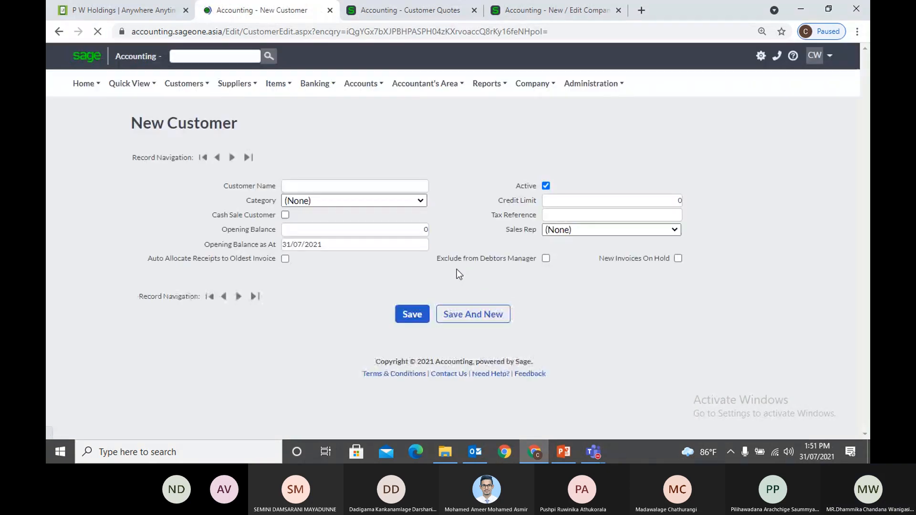
{"action": "scroll", "coordinate": [452, 267], "scroll_direction": "down", "scroll_amount": 6}
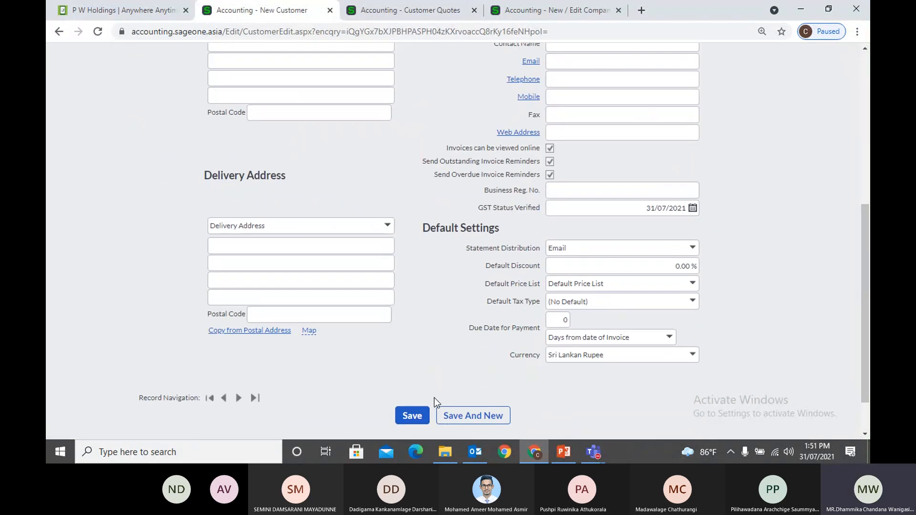
{"action": "scroll", "coordinate": [473, 363], "scroll_direction": "up", "scroll_amount": 3}
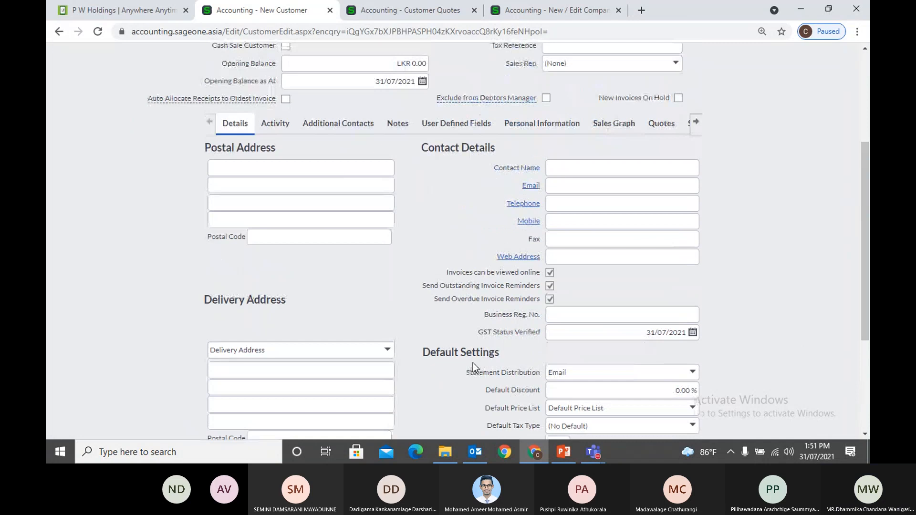
{"action": "scroll", "coordinate": [473, 362], "scroll_direction": "up", "scroll_amount": 4}
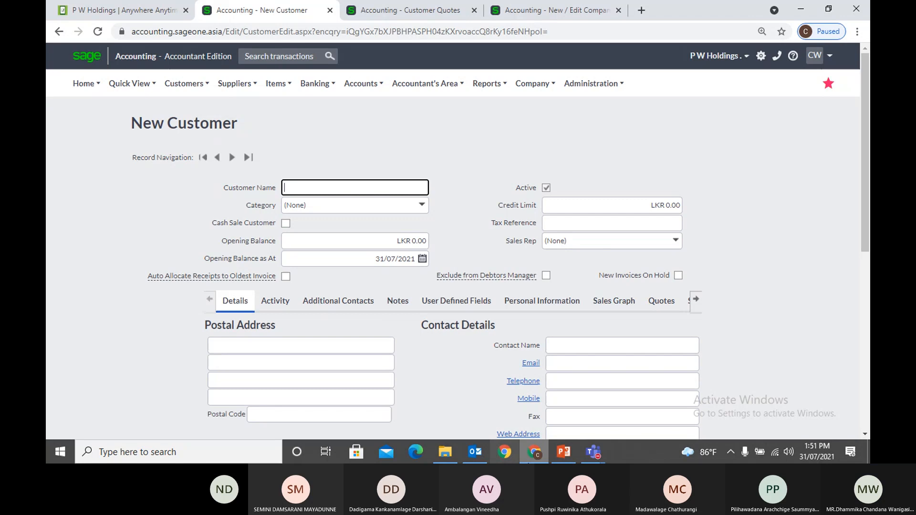
Switch to PowerPoint and show its recent presentations, including 3. Masterfiles and 5. Customer Module
{"action": "mouse_move", "coordinate": [587, 456]}
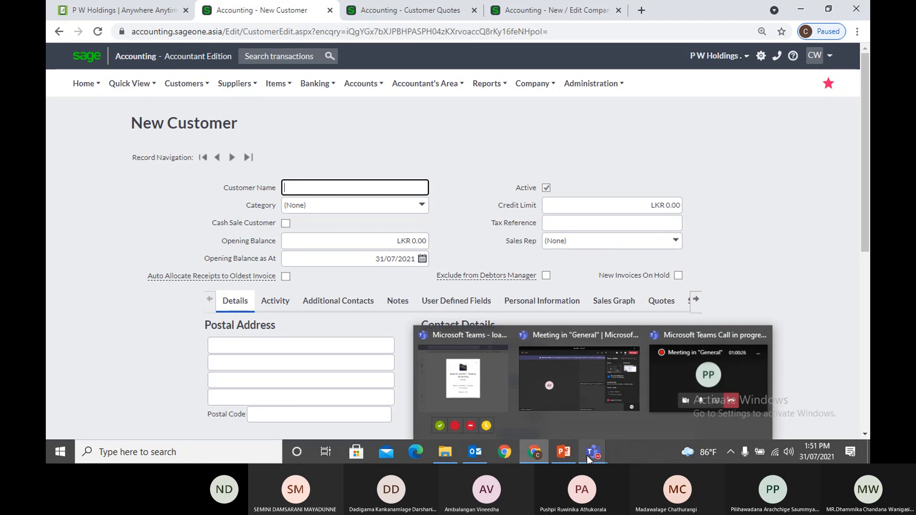
{"action": "left_click", "coordinate": [563, 454]}
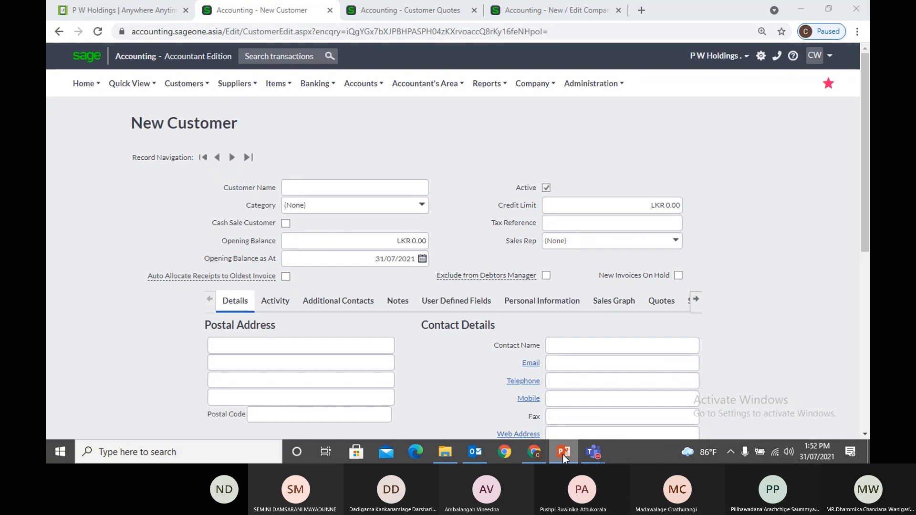
{"action": "right_click", "coordinate": [563, 455]}
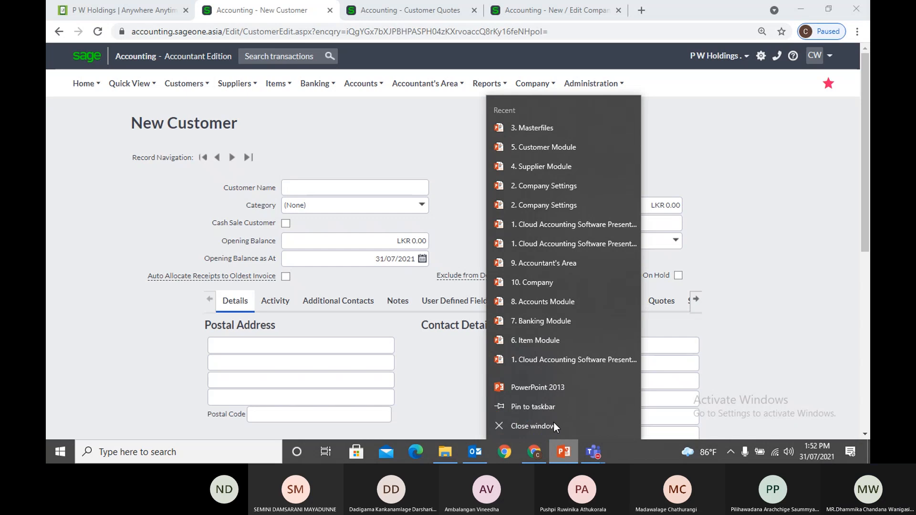
Check the '3. Masterfiles' presentation, then bring up the Customers menu over the blank New Customer form
{"action": "left_click", "coordinate": [541, 424]}
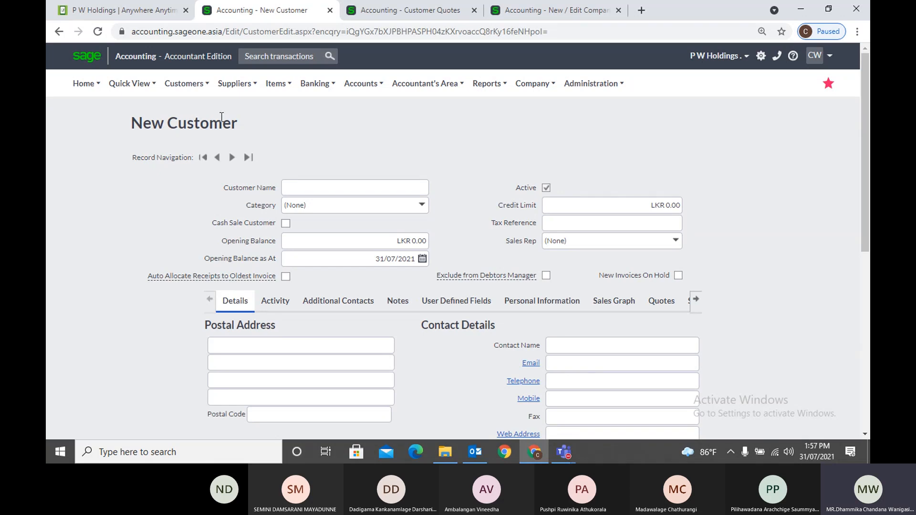
{"action": "left_click", "coordinate": [191, 84]}
{"action": "mouse_move", "coordinate": [199, 123]}
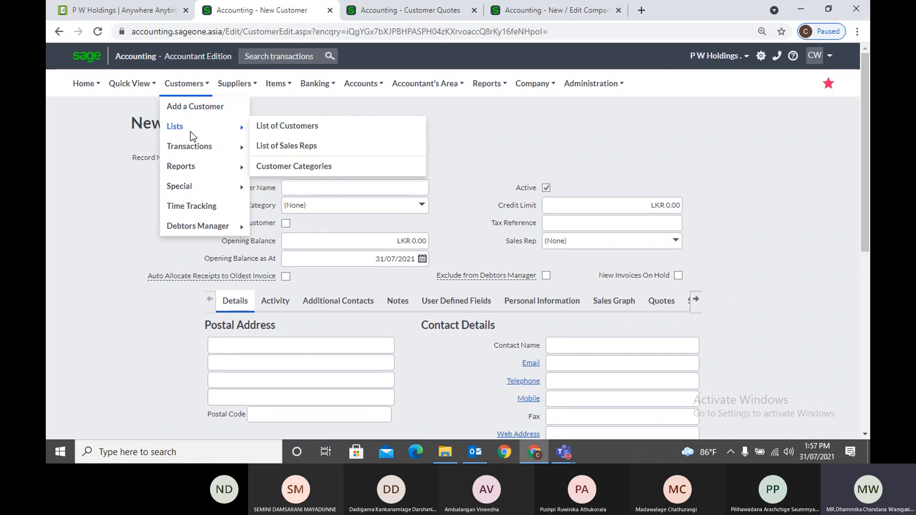
From the List of Sales Reps, start a new sales rep and step through the name and email fields
{"action": "left_click", "coordinate": [287, 147]}
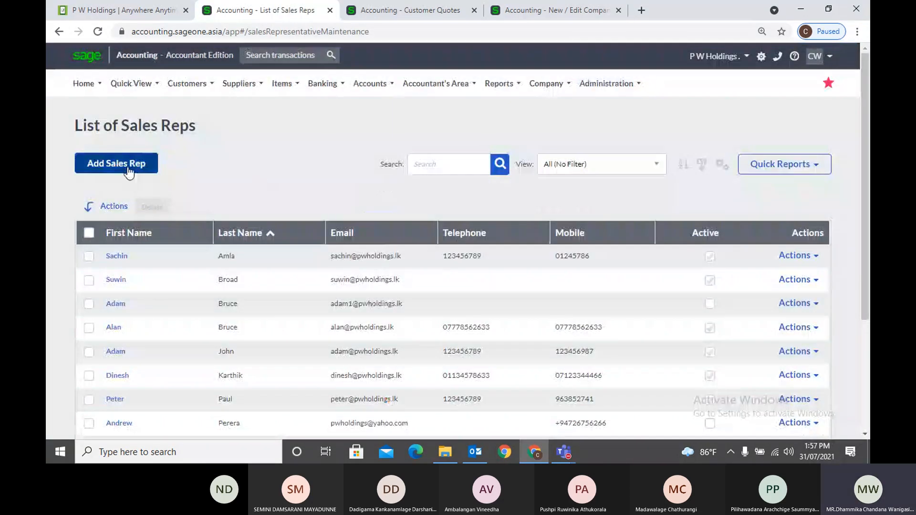
{"action": "left_click", "coordinate": [128, 167]}
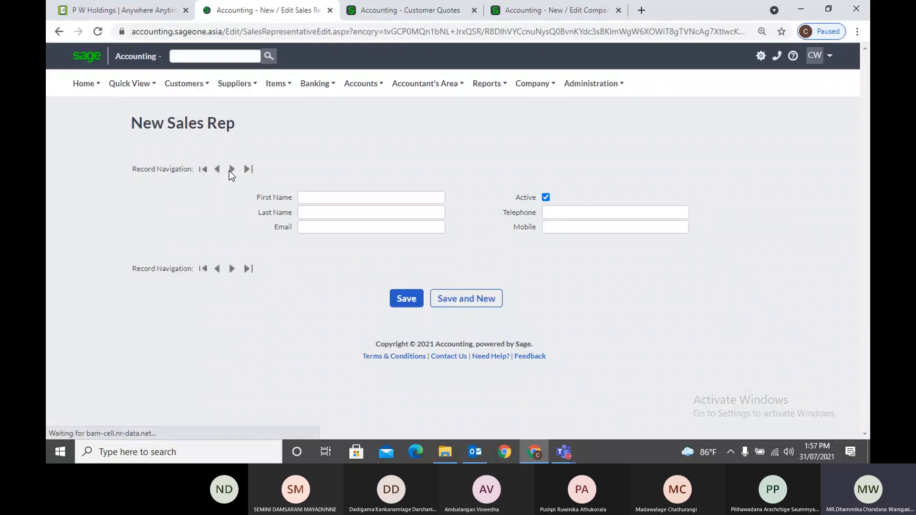
{"action": "left_click", "coordinate": [359, 200]}
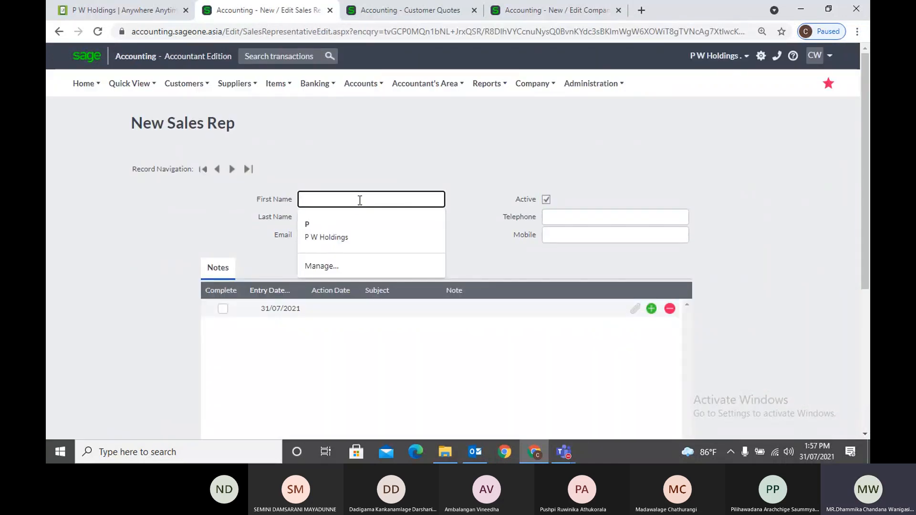
{"action": "left_click", "coordinate": [356, 173]}
{"action": "left_click", "coordinate": [342, 217]}
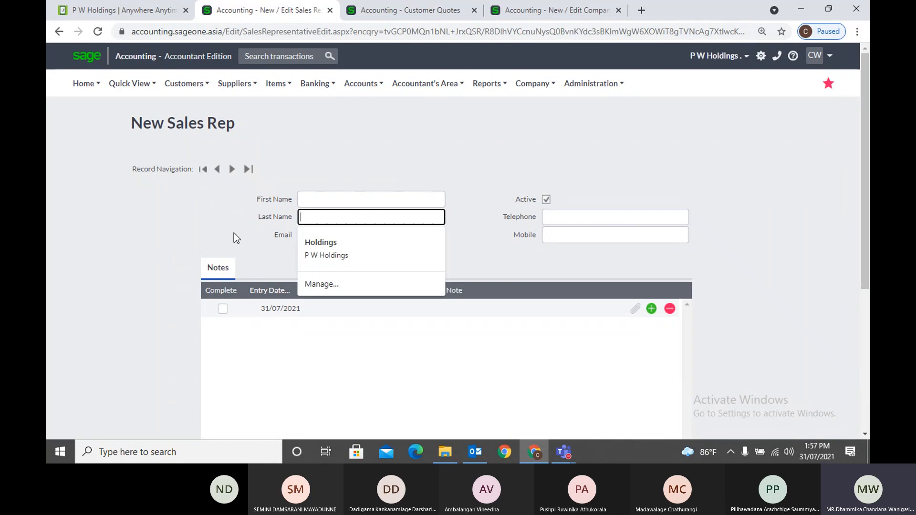
{"action": "key", "text": "Tab"}
{"action": "left_click", "coordinate": [219, 226]}
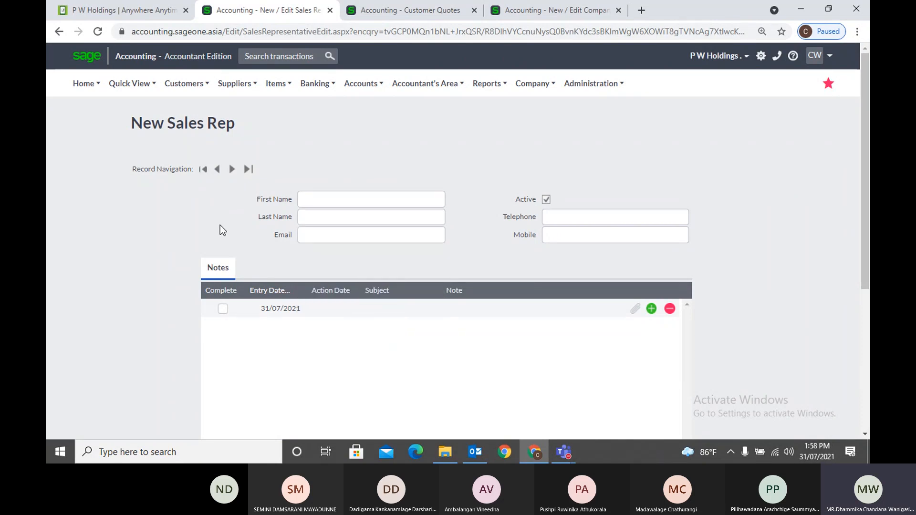
Step through the telephone and mobile fields and save the blank sales rep form
{"action": "left_click", "coordinate": [560, 219]}
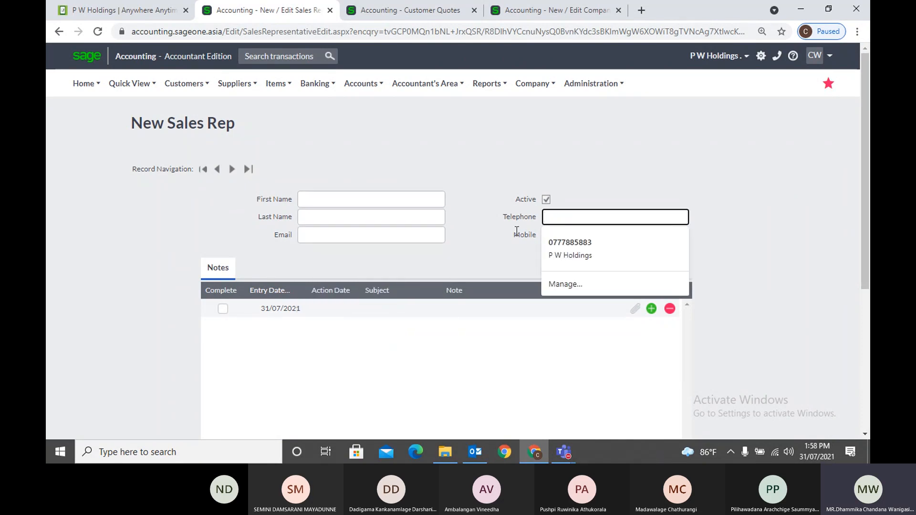
{"action": "left_click", "coordinate": [517, 231]}
{"action": "left_click", "coordinate": [555, 232]}
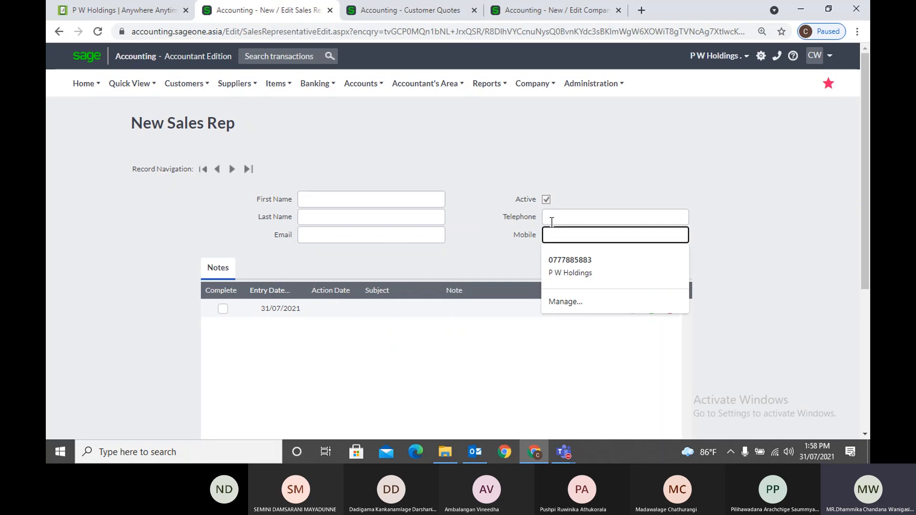
{"action": "left_click", "coordinate": [551, 220]}
{"action": "left_click", "coordinate": [516, 235]}
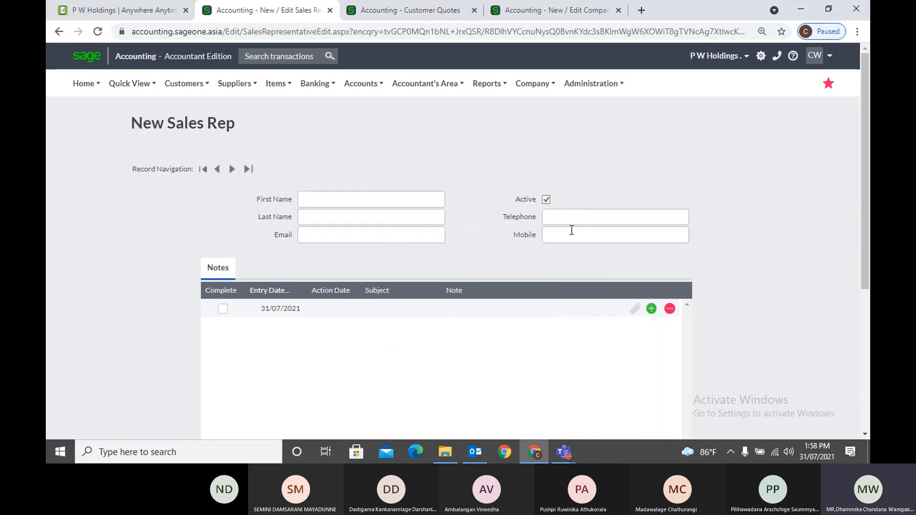
{"action": "scroll", "coordinate": [487, 230], "scroll_direction": "down", "scroll_amount": 1}
{"action": "scroll", "coordinate": [487, 230], "scroll_direction": "down", "scroll_amount": 4}
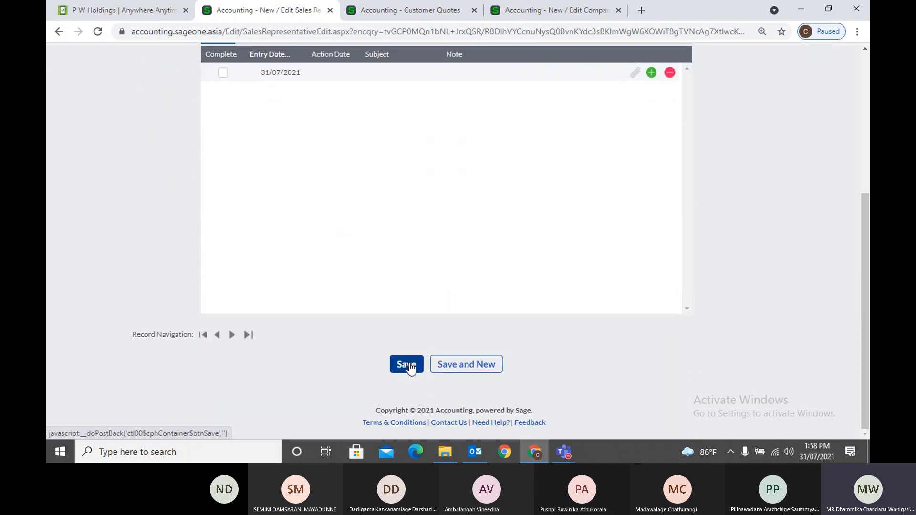
{"action": "left_click", "coordinate": [410, 365]}
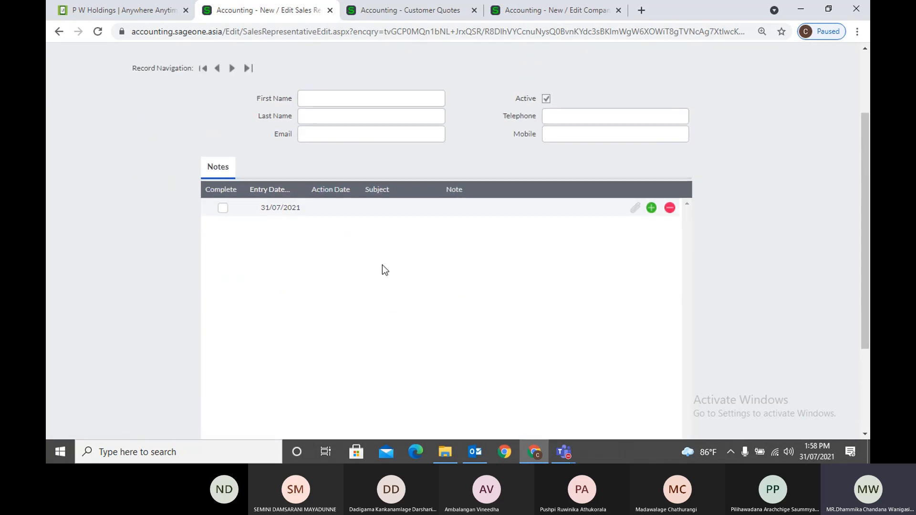
{"action": "scroll", "coordinate": [382, 239], "scroll_direction": "up", "scroll_amount": 3}
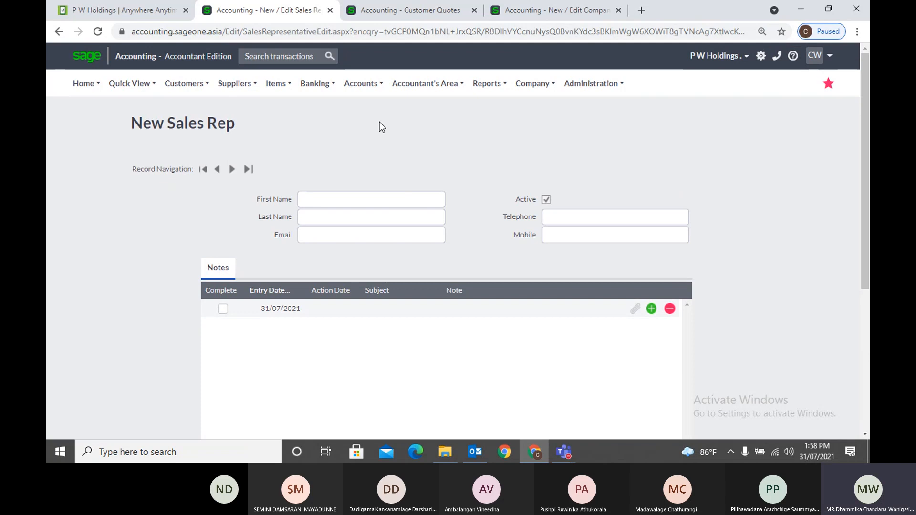
On the New Customer form, open Add New Sales Rep from the Sales Rep list and dismiss it, keeping (None)
{"action": "left_click", "coordinate": [367, 11]}
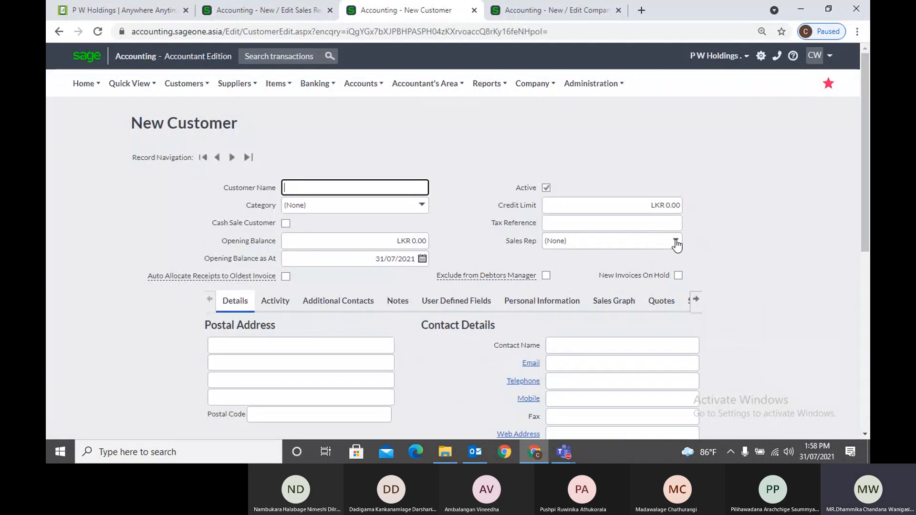
{"action": "left_click", "coordinate": [676, 243]}
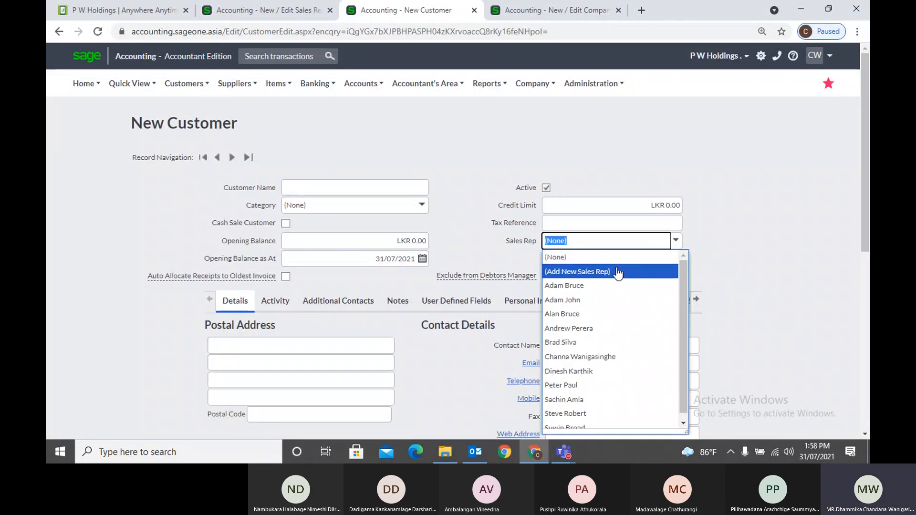
{"action": "left_click", "coordinate": [618, 272]}
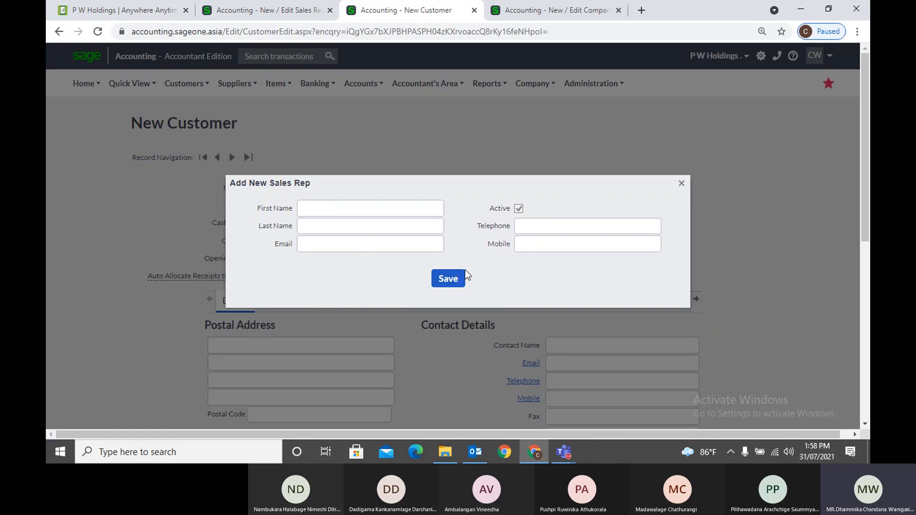
{"action": "left_click", "coordinate": [681, 183]}
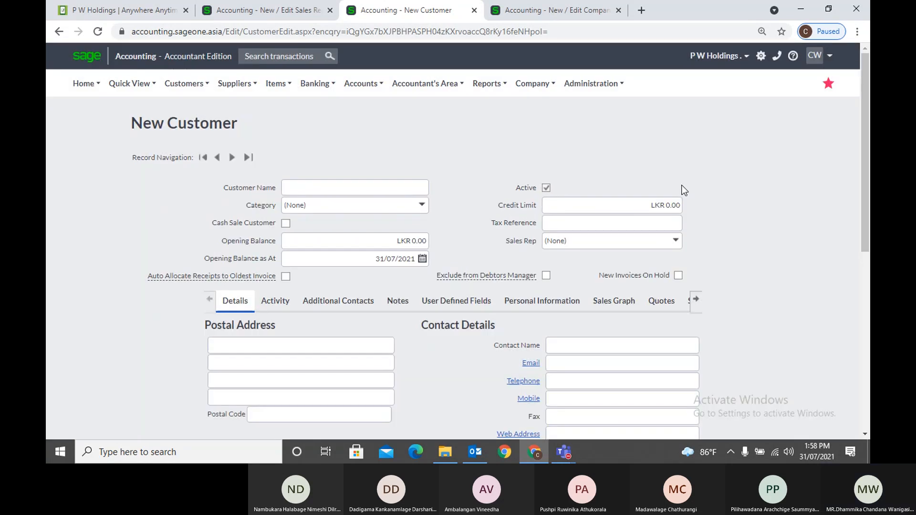
{"action": "left_click", "coordinate": [275, 9]}
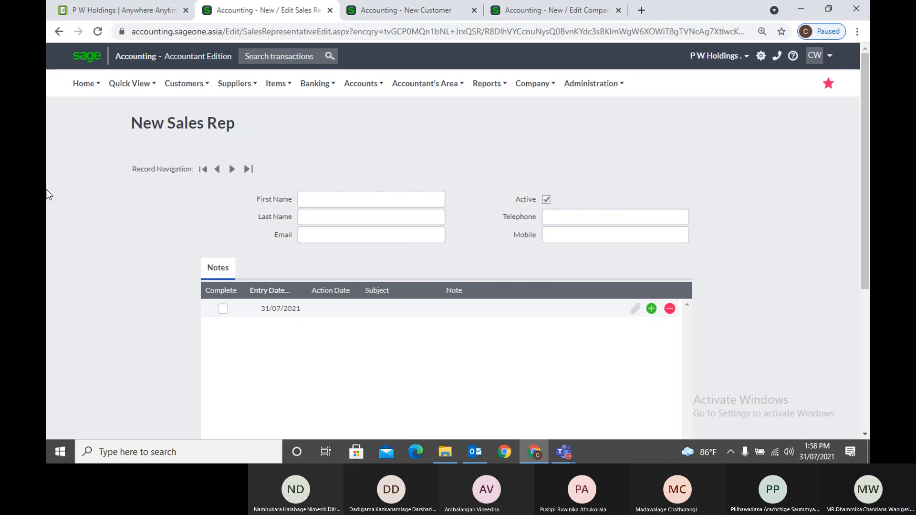
{"action": "scroll", "coordinate": [46, 195], "scroll_direction": "down", "scroll_amount": 3}
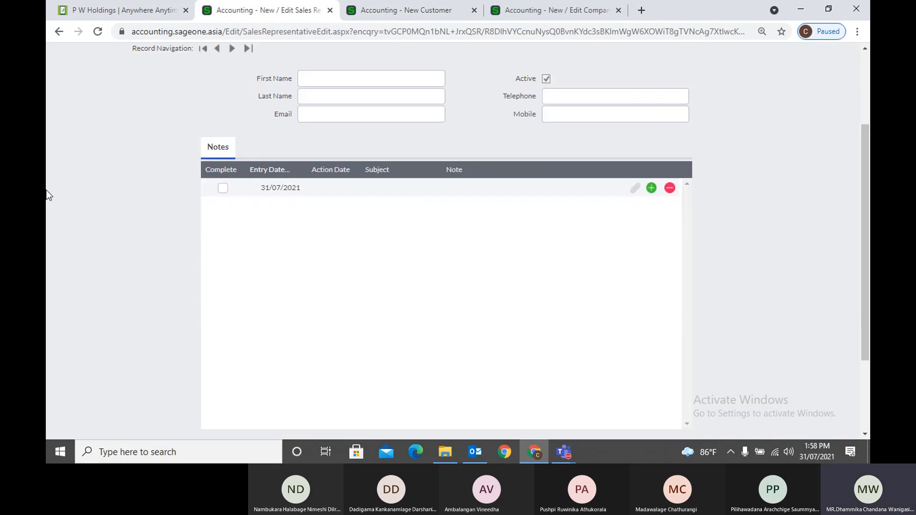
{"action": "left_click", "coordinate": [319, 193]}
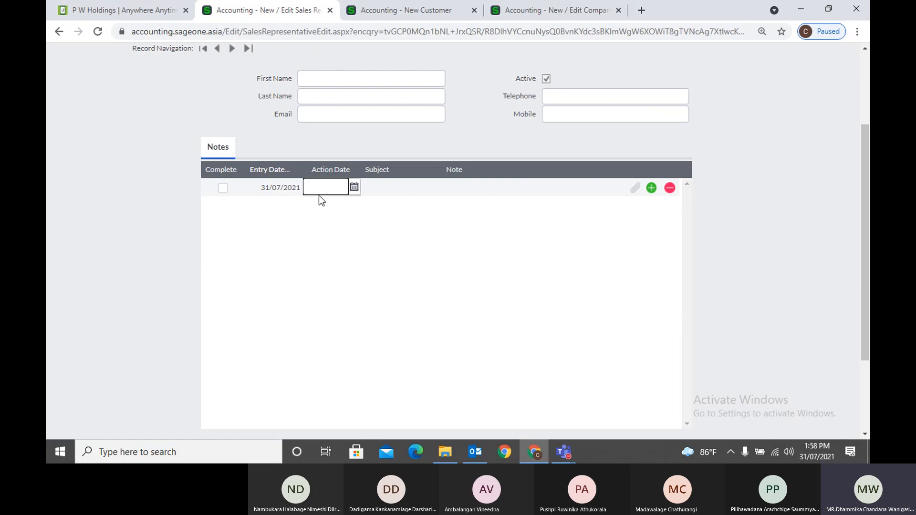
{"action": "left_click", "coordinate": [386, 190]}
{"action": "left_click", "coordinate": [467, 189]}
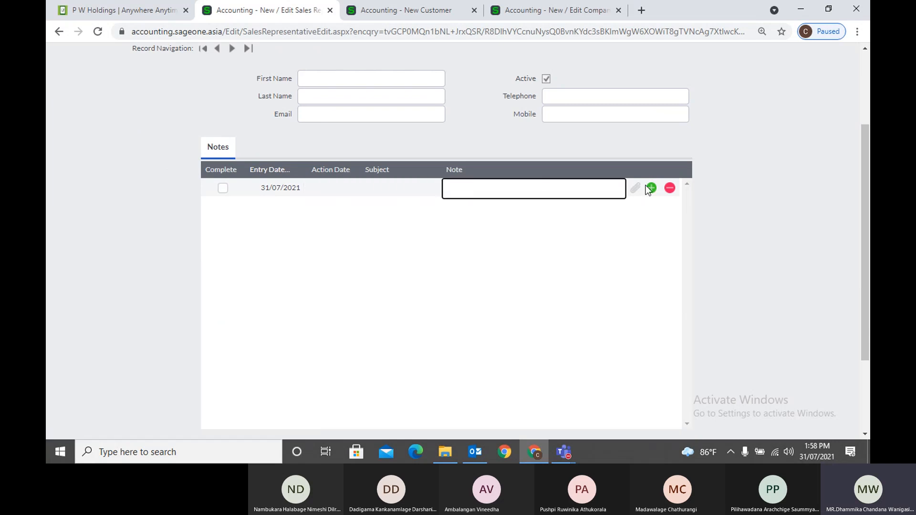
{"action": "left_click", "coordinate": [633, 189]}
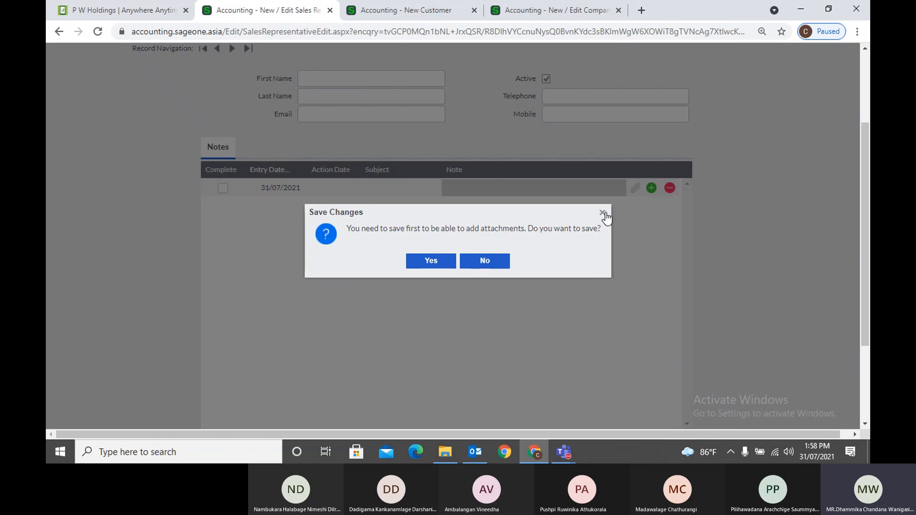
{"action": "left_click", "coordinate": [602, 210]}
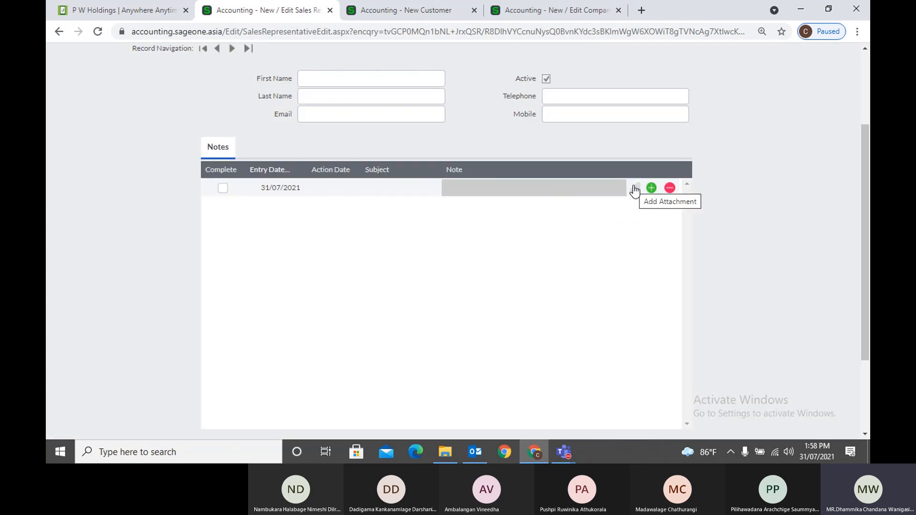
{"action": "scroll", "coordinate": [604, 263], "scroll_direction": "up", "scroll_amount": 3}
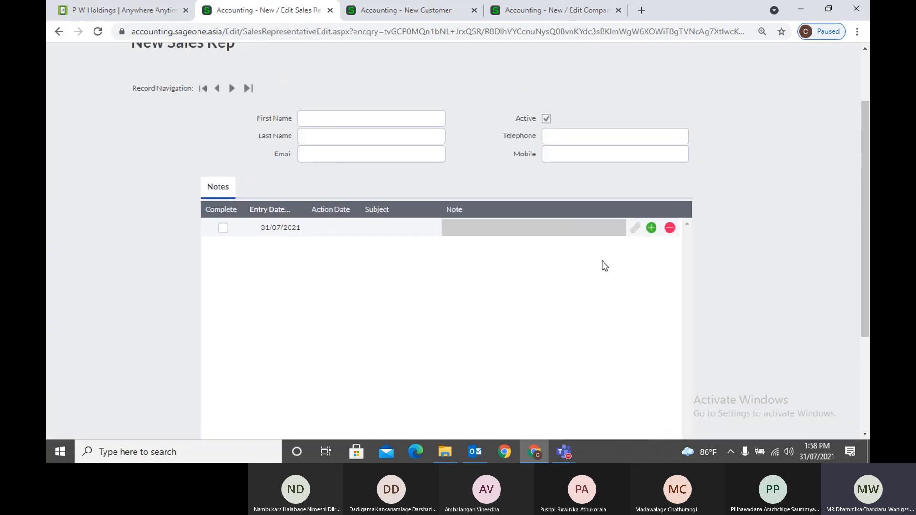
{"action": "scroll", "coordinate": [604, 266], "scroll_direction": "up", "scroll_amount": 1}
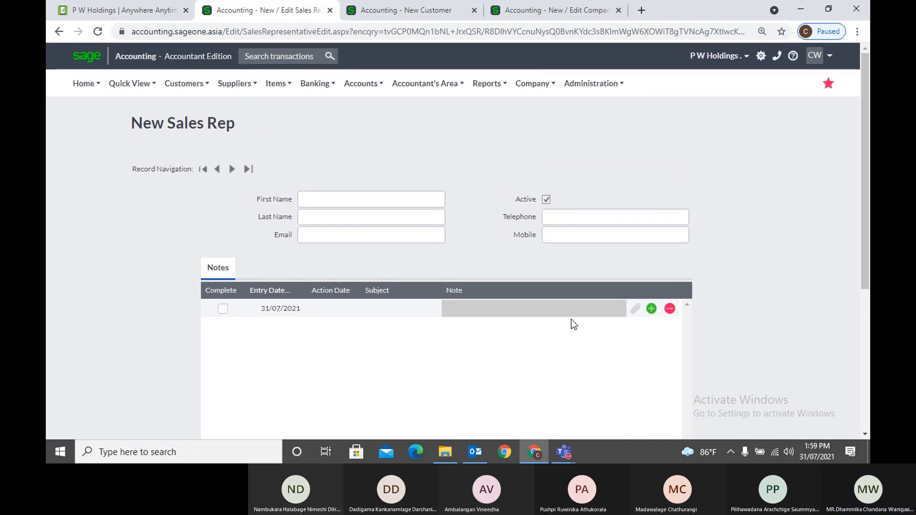
Start a new customer tax invoice from the Customers transactions list
{"action": "left_click", "coordinate": [402, 10]}
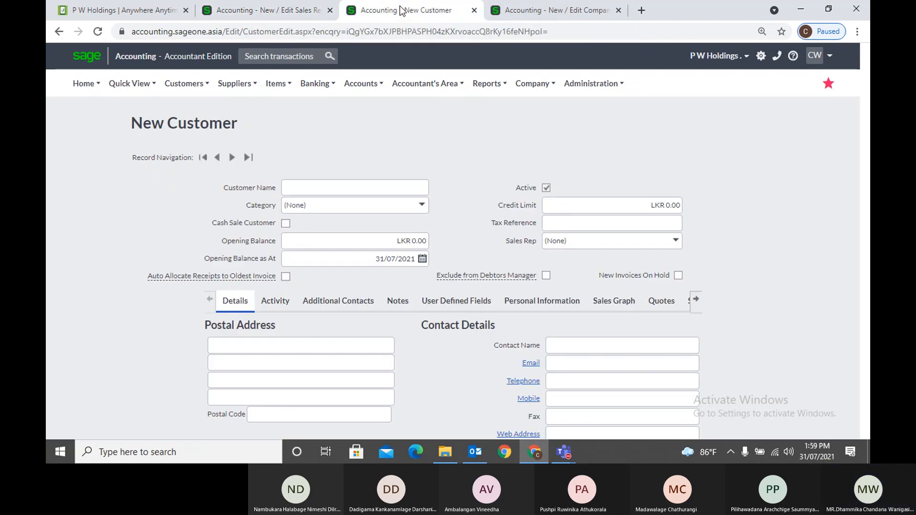
{"action": "left_click", "coordinate": [184, 84]}
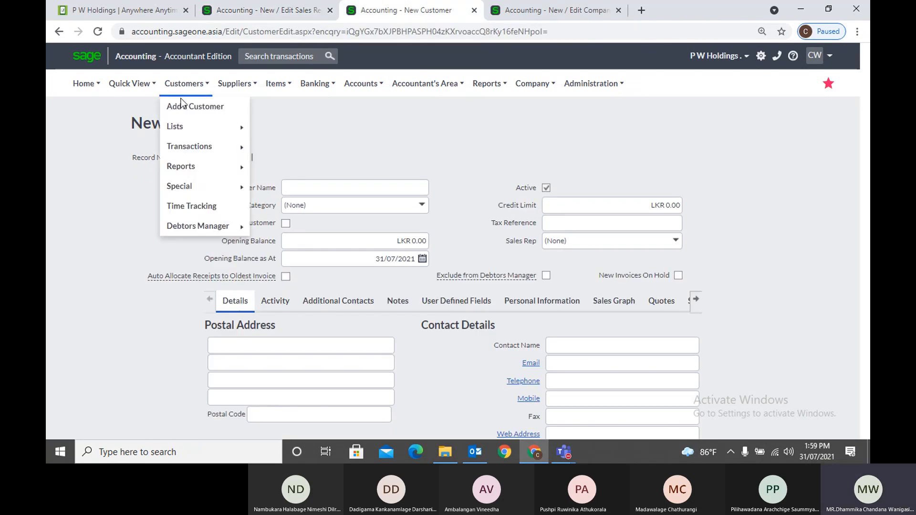
{"action": "mouse_move", "coordinate": [189, 146]}
{"action": "left_click", "coordinate": [301, 186]}
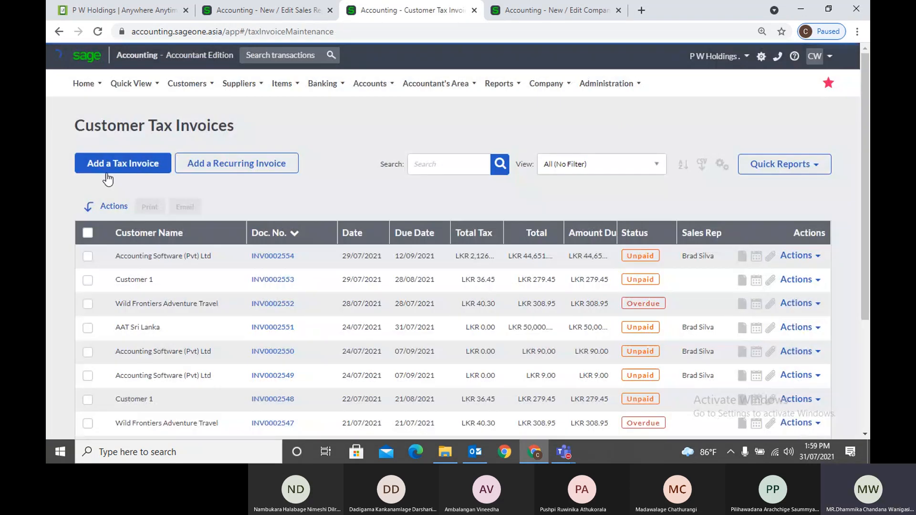
{"action": "left_click", "coordinate": [107, 171]}
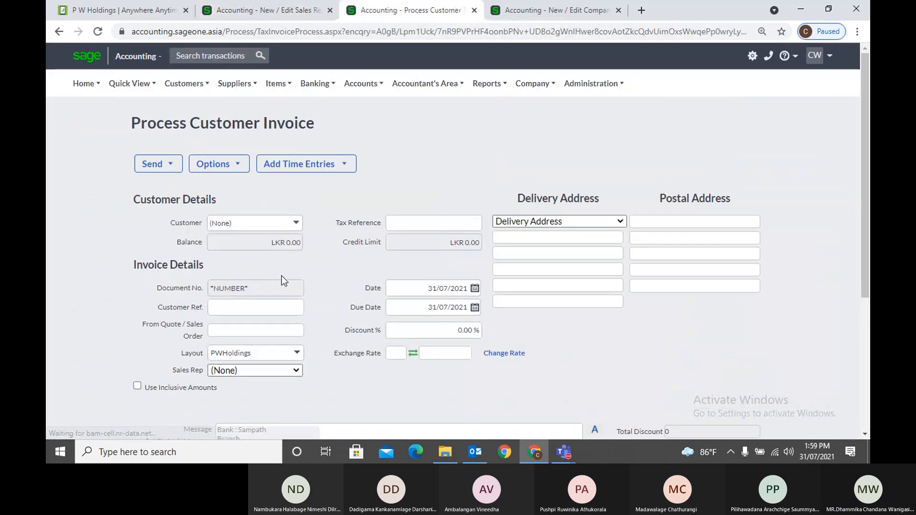
Review the invoice's sales rep choices, keeping Sales Rep at (None)
{"action": "scroll", "coordinate": [286, 275], "scroll_direction": "down", "scroll_amount": 3}
{"action": "left_click", "coordinate": [303, 252]}
{"action": "left_click", "coordinate": [385, 269]}
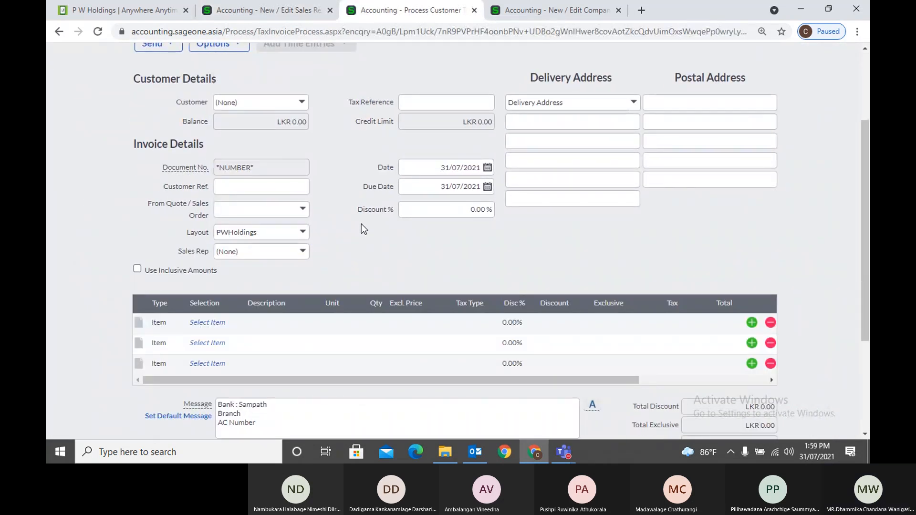
{"action": "scroll", "coordinate": [300, 92], "scroll_direction": "up", "scroll_amount": 5}
{"action": "left_click", "coordinate": [186, 83]}
{"action": "mouse_move", "coordinate": [192, 158]}
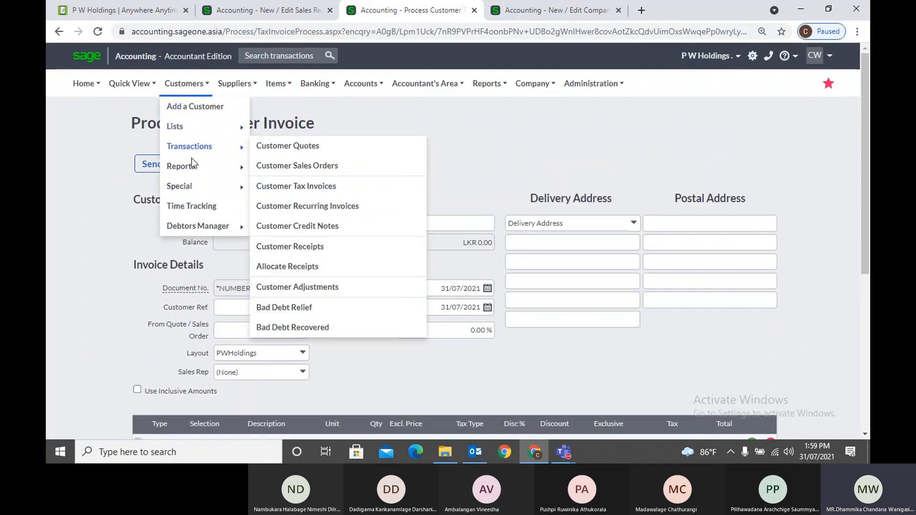
Open the Sales by Sales Rep report for 01/07/2021–31/07/2021 and check its From Sales Rep choices
{"action": "left_click", "coordinate": [297, 228]}
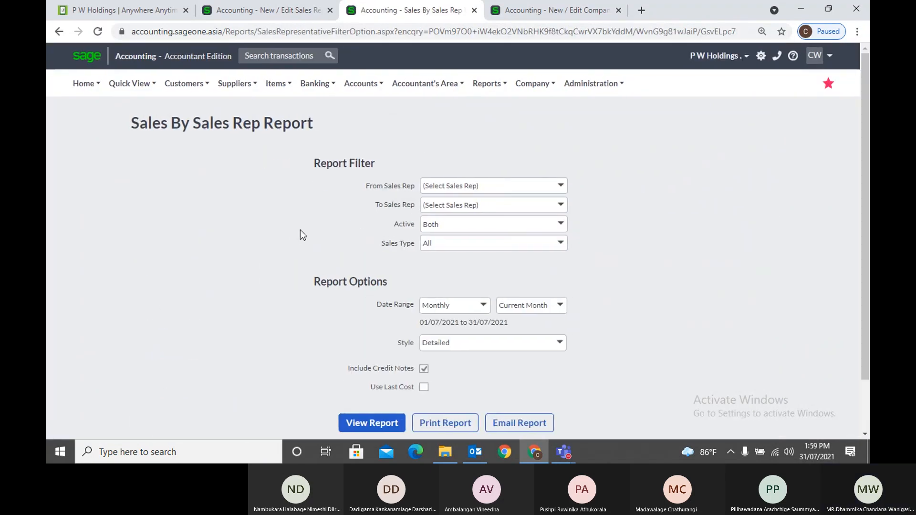
{"action": "scroll", "coordinate": [410, 310], "scroll_direction": "down", "scroll_amount": 2}
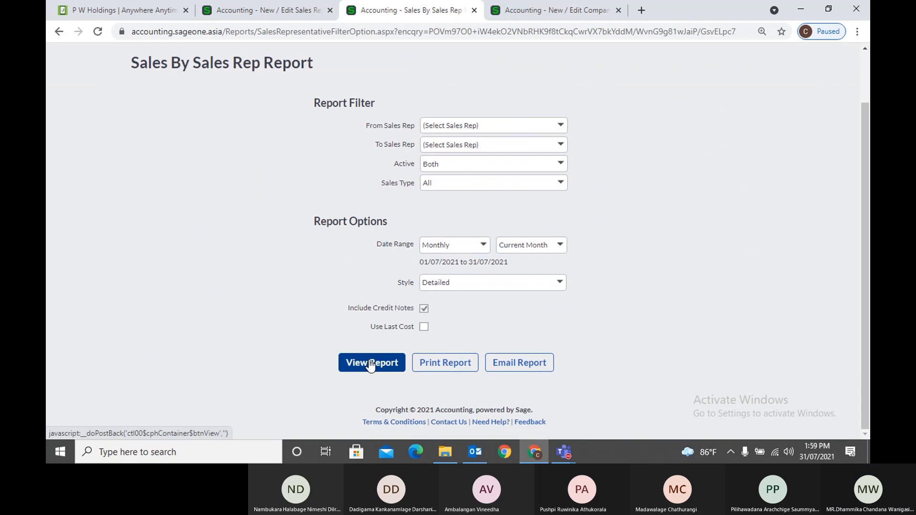
{"action": "left_click", "coordinate": [558, 129]}
{"action": "left_click", "coordinate": [601, 134]}
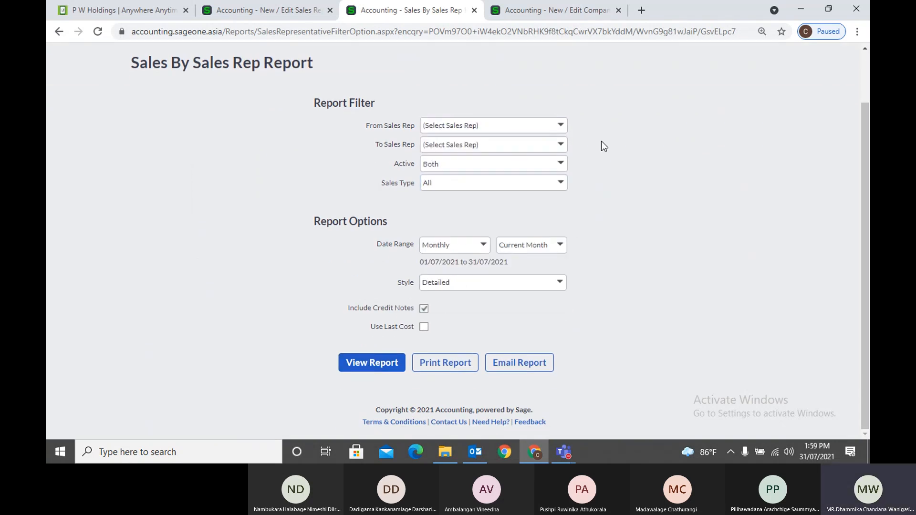
{"action": "scroll", "coordinate": [601, 142], "scroll_direction": "up", "scroll_amount": 2}
Open the List of Sales Reps to see each rep's contact details and active status
{"action": "mouse_move", "coordinate": [230, 88]}
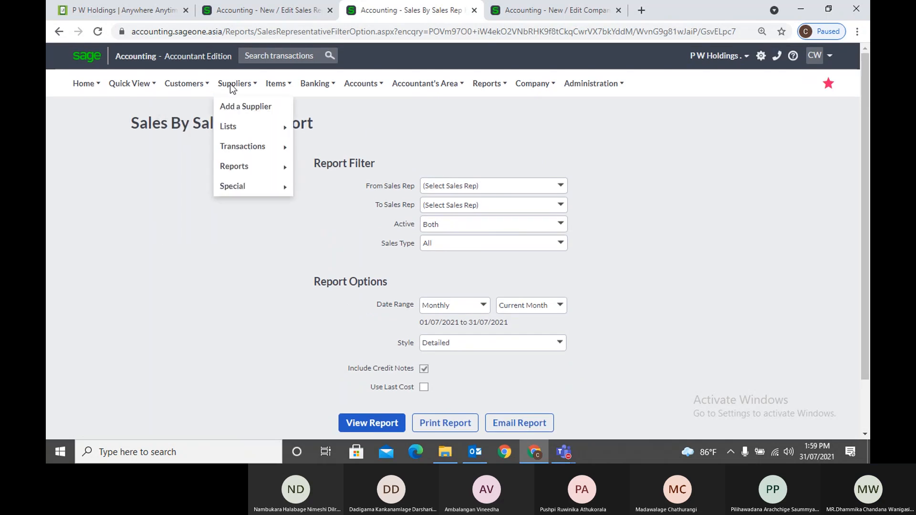
{"action": "mouse_move", "coordinate": [184, 84]}
{"action": "mouse_move", "coordinate": [197, 129]}
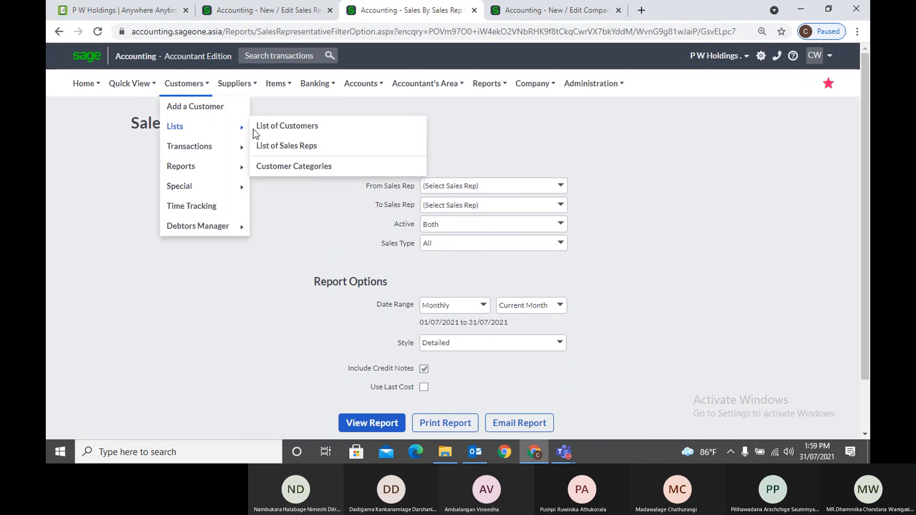
{"action": "left_click", "coordinate": [287, 146]}
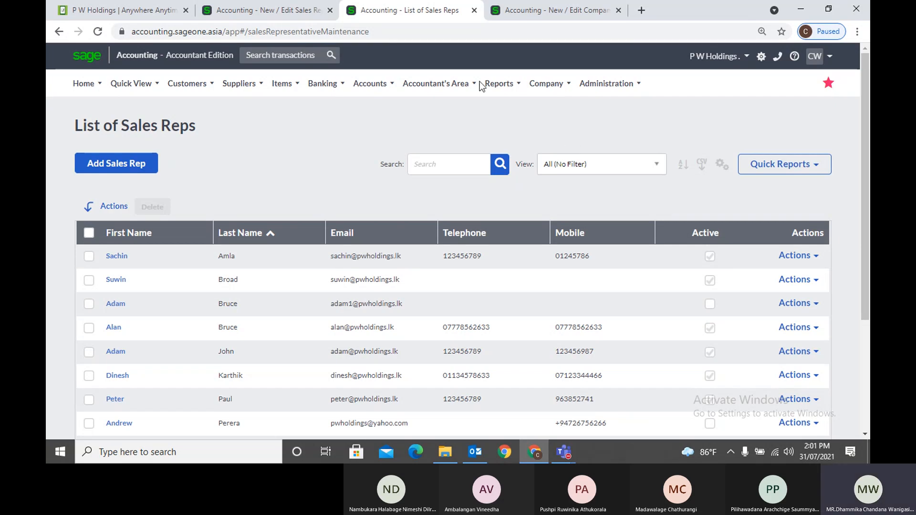
Open the Customer Categories list showing AAT, Accounting Software, Apple, Banks and Hotel
{"action": "left_click", "coordinate": [180, 86]}
{"action": "mouse_move", "coordinate": [198, 150]}
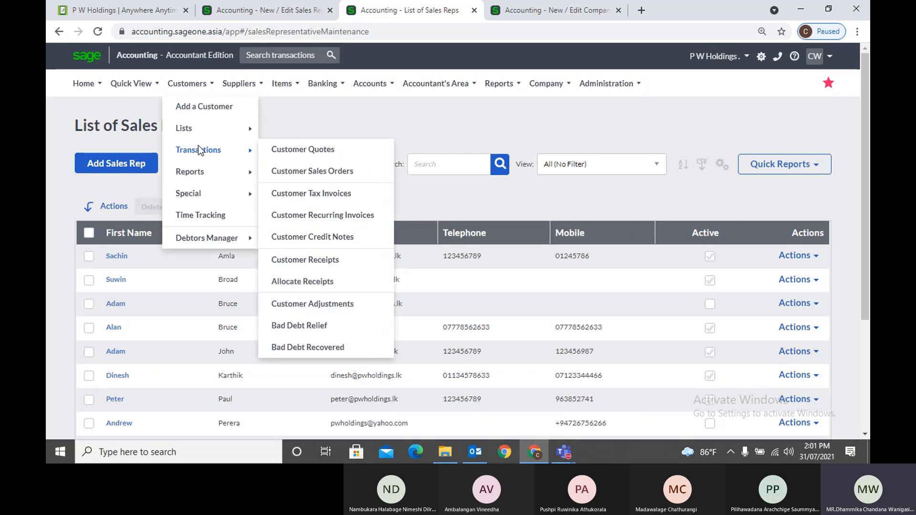
{"action": "mouse_move", "coordinate": [198, 127]}
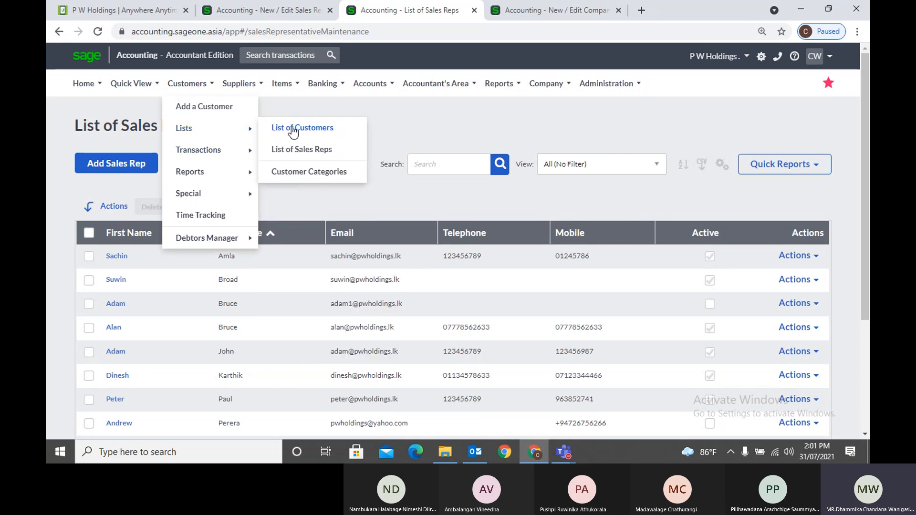
{"action": "left_click", "coordinate": [320, 173]}
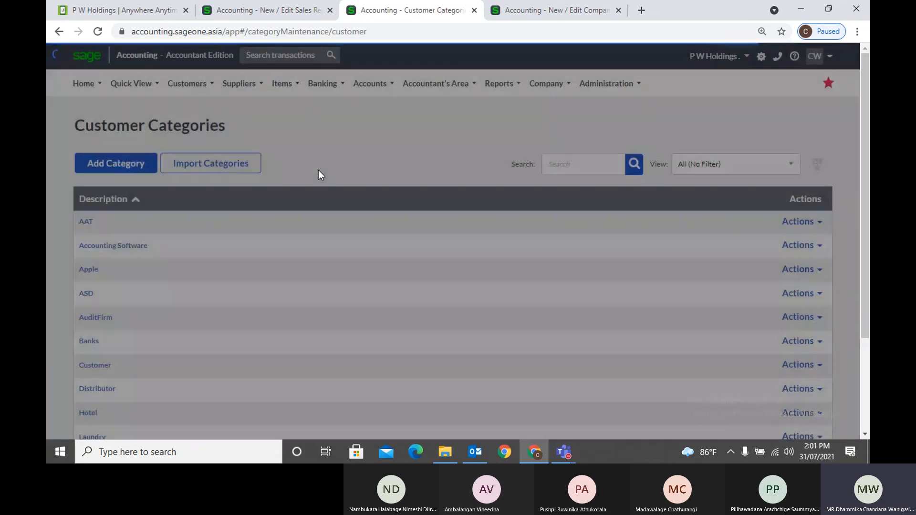
{"action": "left_click", "coordinate": [198, 93]}
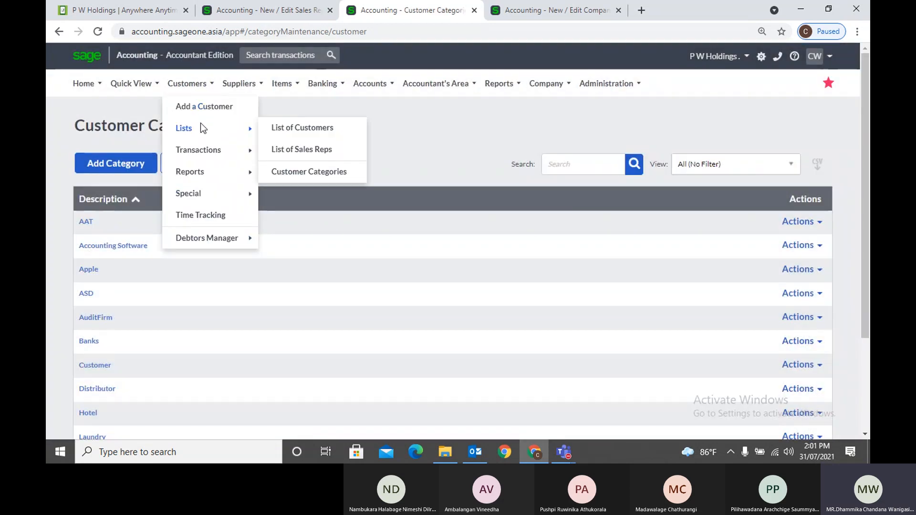
{"action": "mouse_move", "coordinate": [200, 85]}
{"action": "mouse_move", "coordinate": [196, 128]}
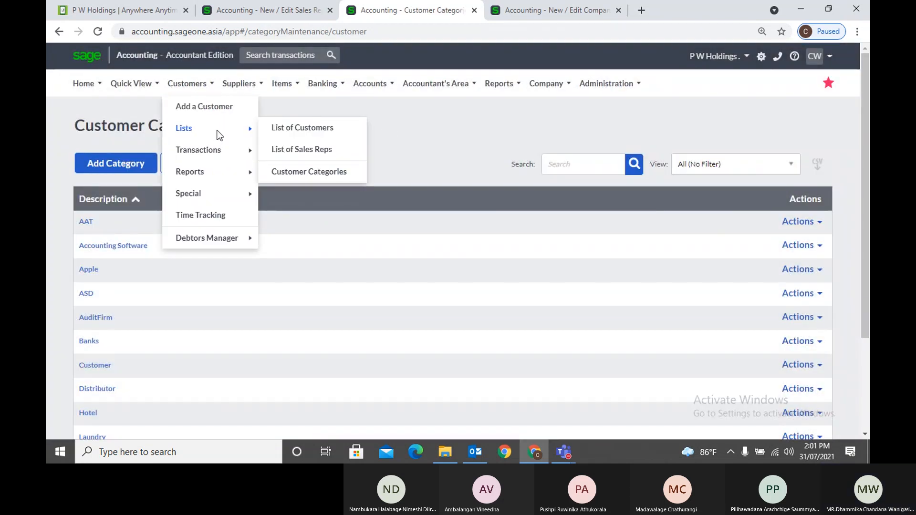
{"action": "left_click", "coordinate": [294, 175]}
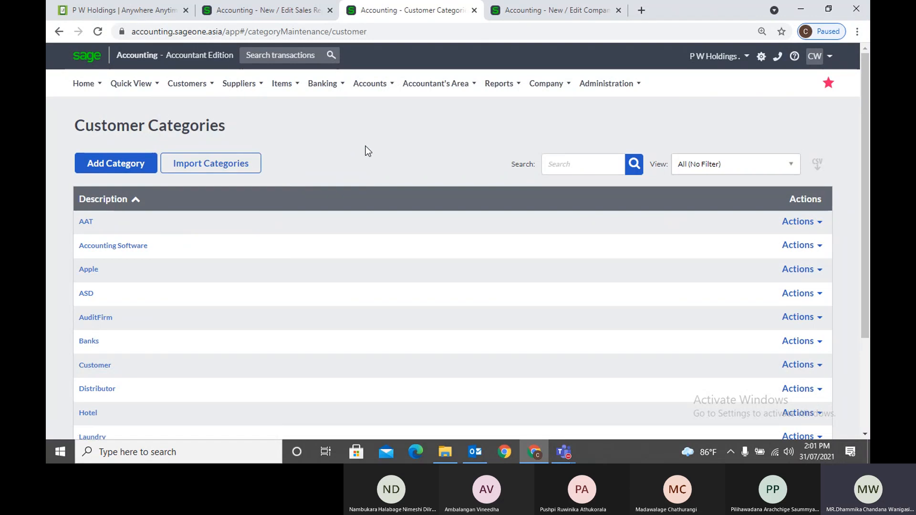
Add a new customer category described as 'Western', leaving it unsaved
{"action": "left_click", "coordinate": [119, 170]}
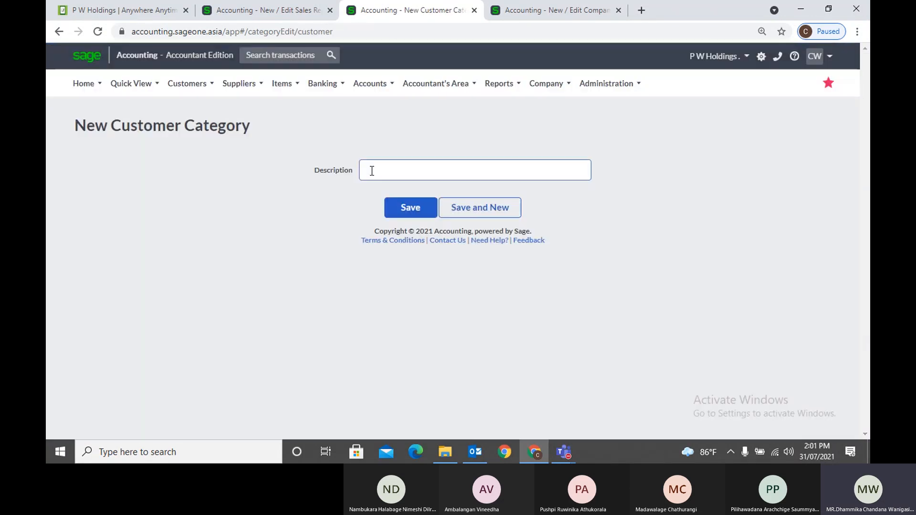
{"action": "left_click", "coordinate": [371, 170]}
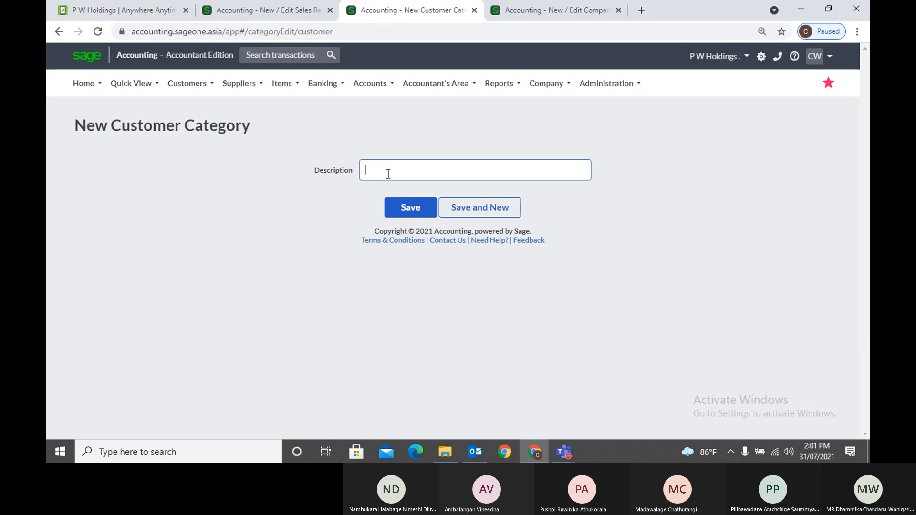
{"action": "type", "text": "Edu"}
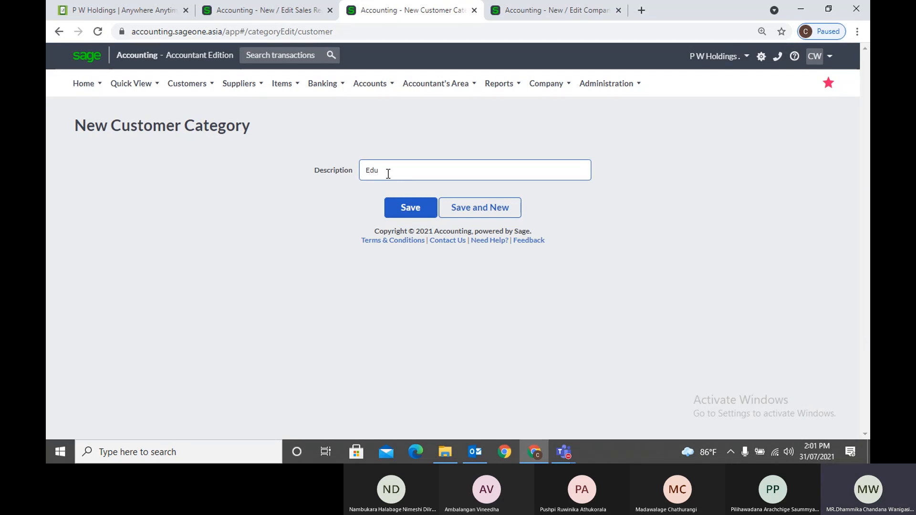
{"action": "key", "text": "BackSpace"}
{"action": "key", "text": "BackSpace"}
{"action": "key", "text": "BackSpace"}
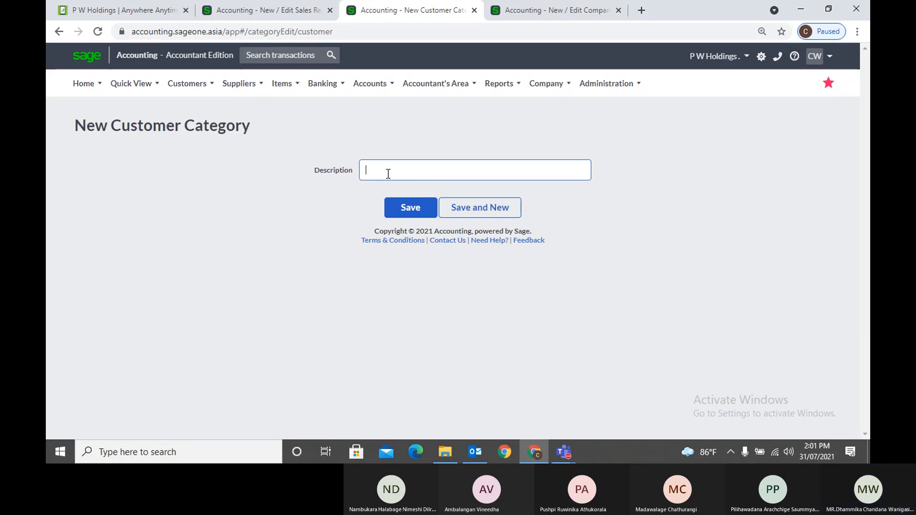
{"action": "type", "text": "Western"}
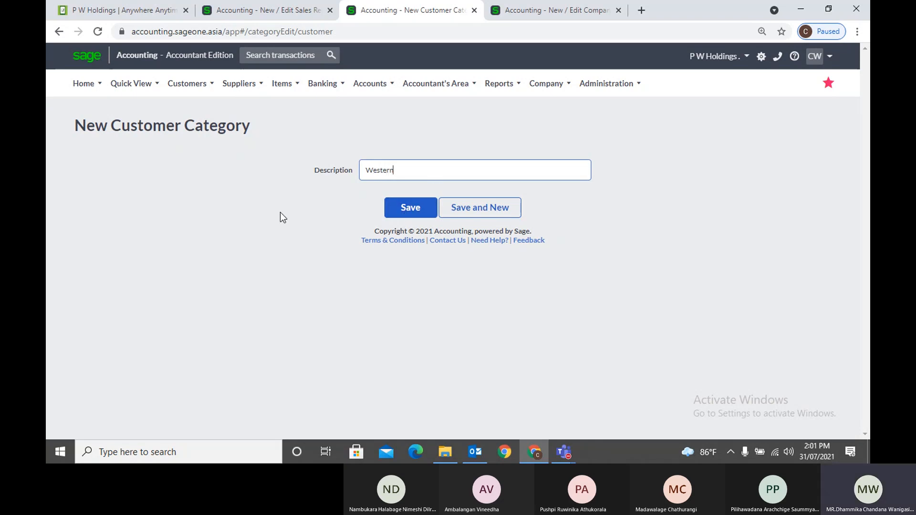
{"action": "left_click", "coordinate": [190, 87]}
Open the Customer Listing report and check its From Category choices without picking one
{"action": "mouse_move", "coordinate": [201, 155]}
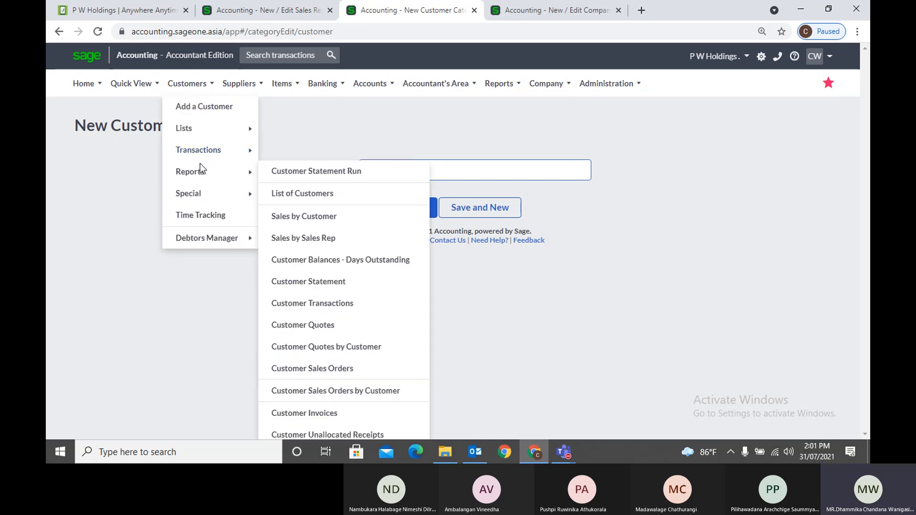
{"action": "left_click", "coordinate": [308, 190]}
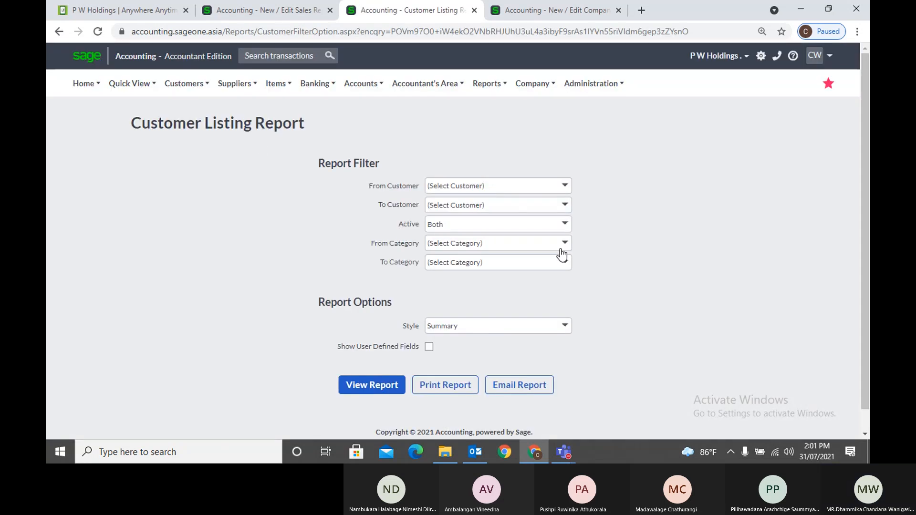
{"action": "left_click", "coordinate": [564, 244]}
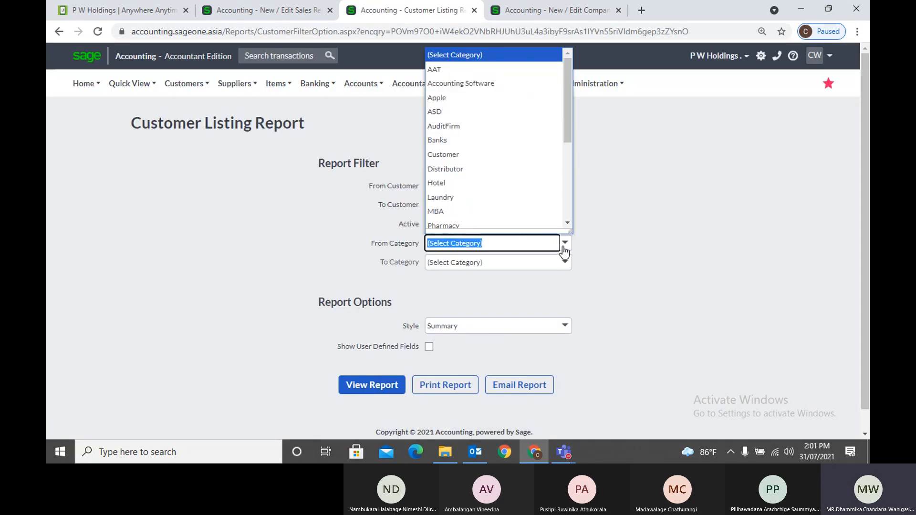
{"action": "left_click", "coordinate": [643, 239]}
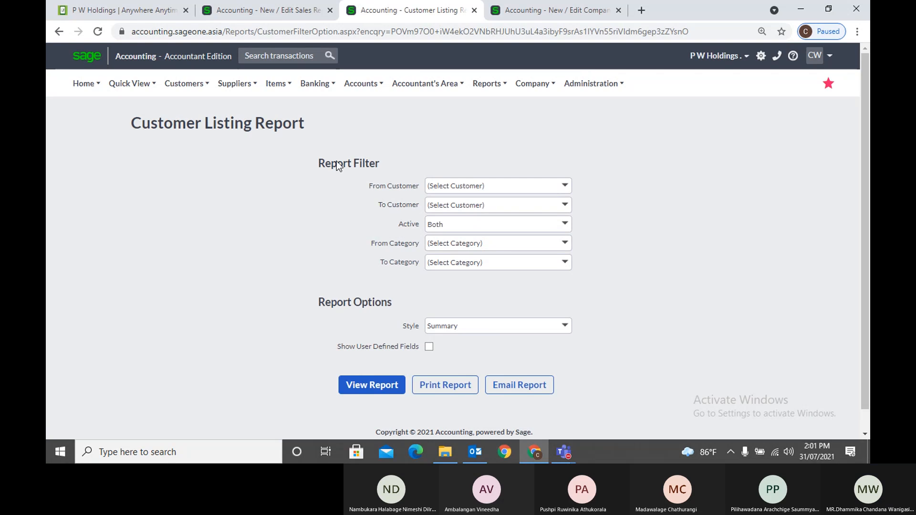
Return to the Customer Categories list
{"action": "mouse_move", "coordinate": [218, 86]}
{"action": "mouse_move", "coordinate": [186, 86]}
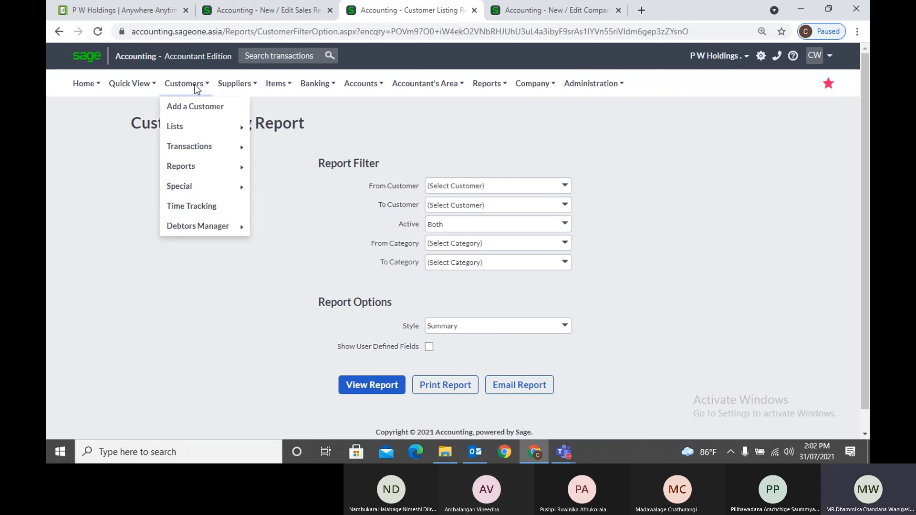
{"action": "mouse_move", "coordinate": [201, 165]}
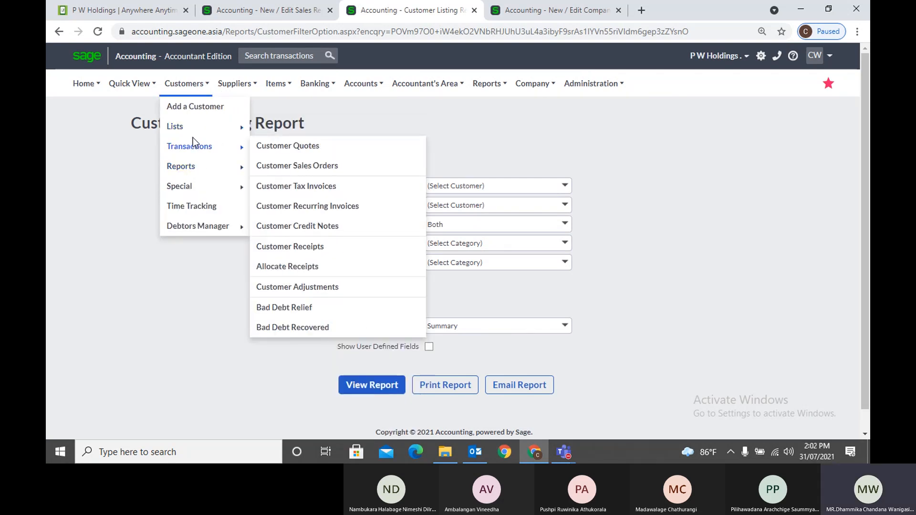
{"action": "mouse_move", "coordinate": [191, 133]}
{"action": "left_click", "coordinate": [309, 174]}
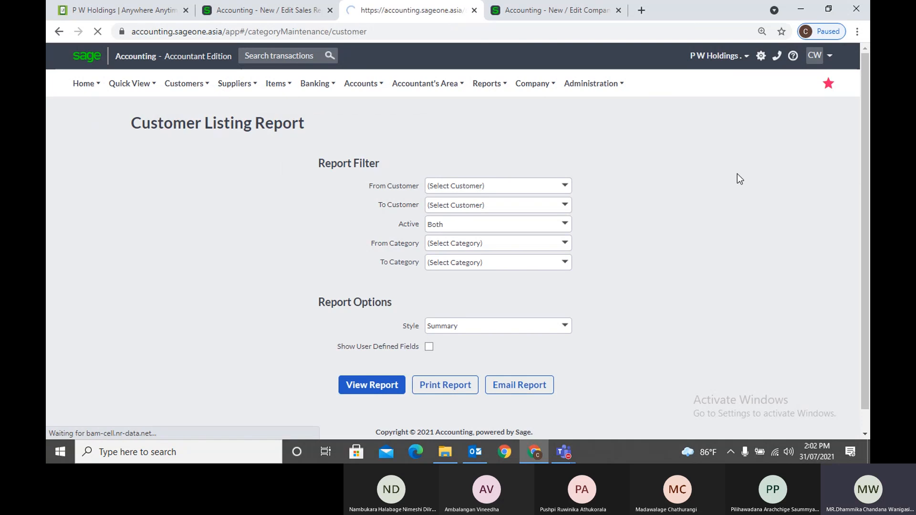
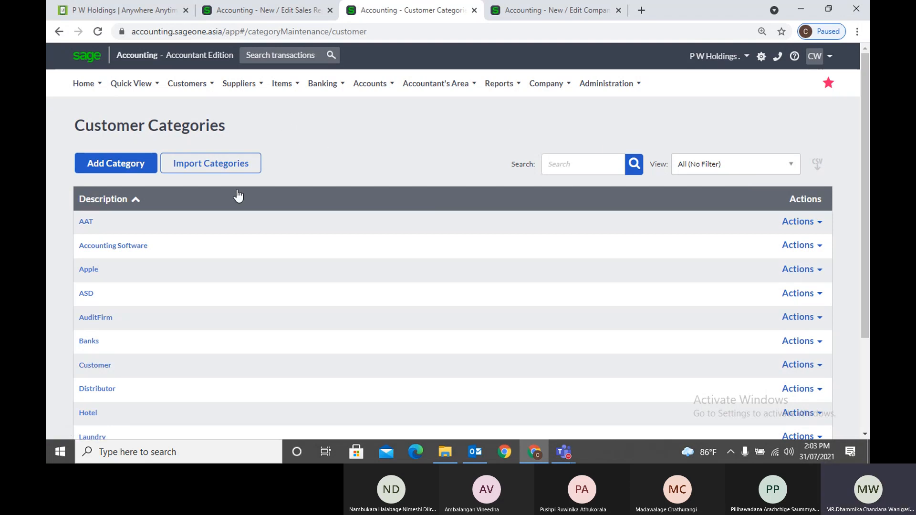
On the blank New Customer form, choose (Add New Category) from Category, then close that dialog unsaved
{"action": "mouse_move", "coordinate": [187, 84]}
{"action": "mouse_move", "coordinate": [206, 132]}
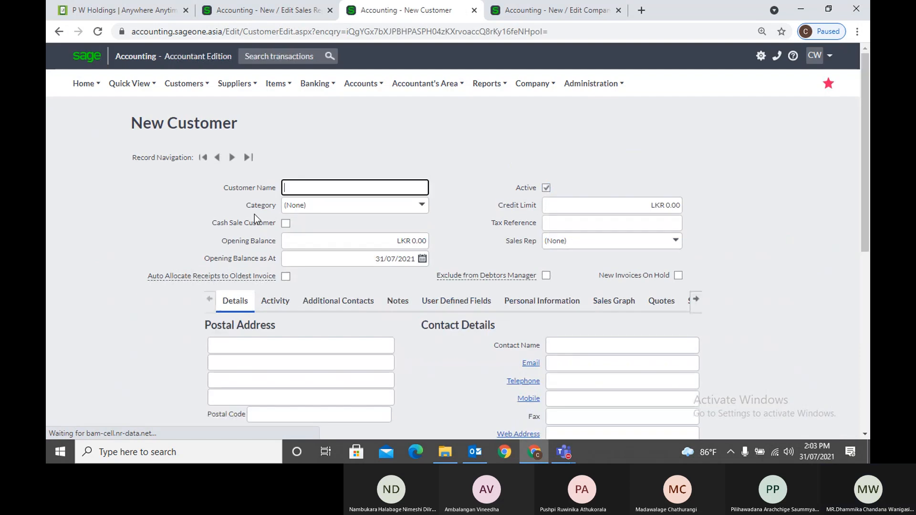
{"action": "left_click", "coordinate": [378, 205]}
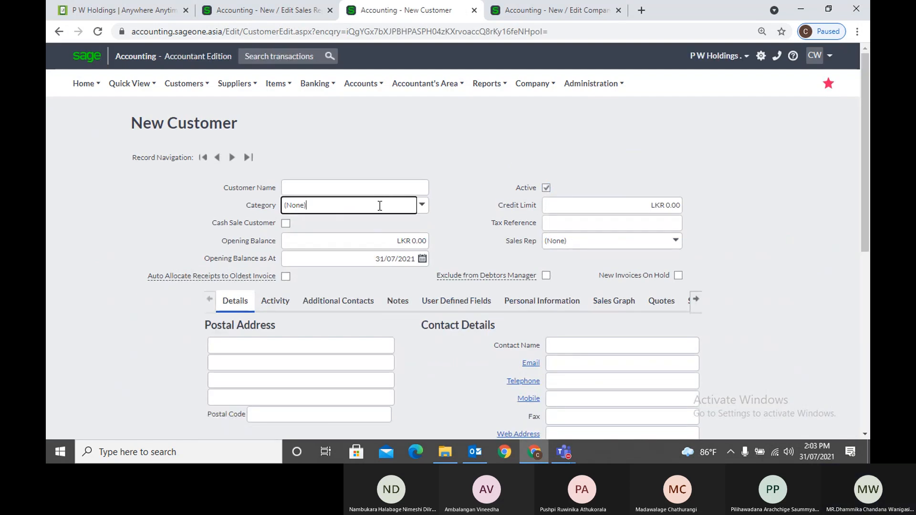
{"action": "left_click", "coordinate": [422, 206]}
{"action": "left_click", "coordinate": [368, 237]}
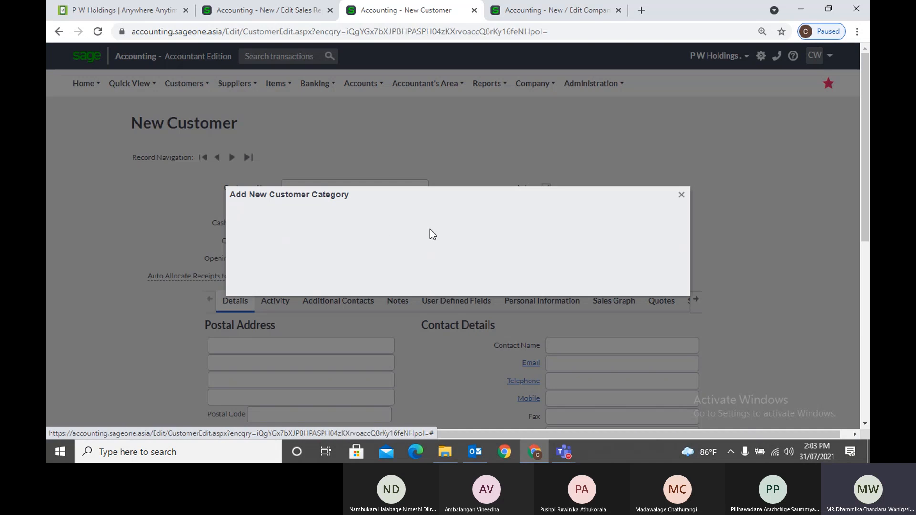
{"action": "left_click", "coordinate": [681, 196]}
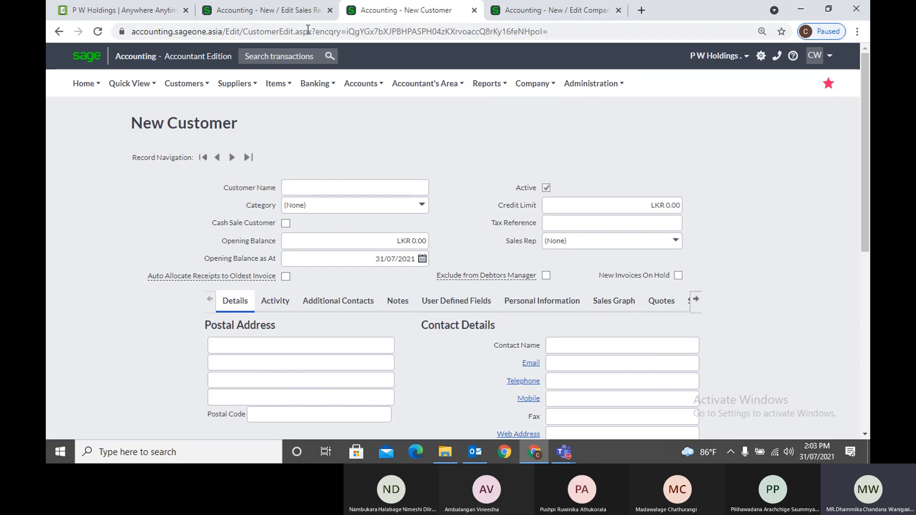
Leave the New Sales Rep page and open Customers > Lists > List of Customers
{"action": "left_click", "coordinate": [300, 14]}
{"action": "mouse_move", "coordinate": [185, 89]}
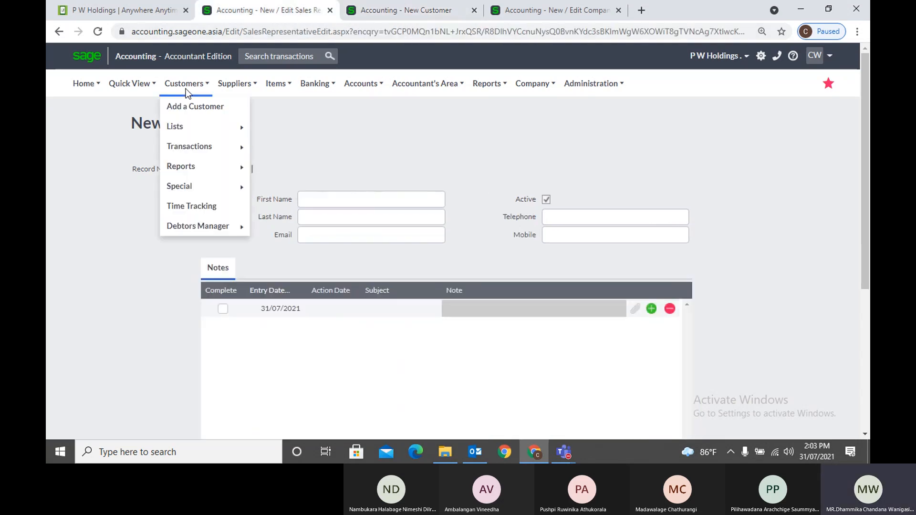
{"action": "mouse_move", "coordinate": [181, 128]}
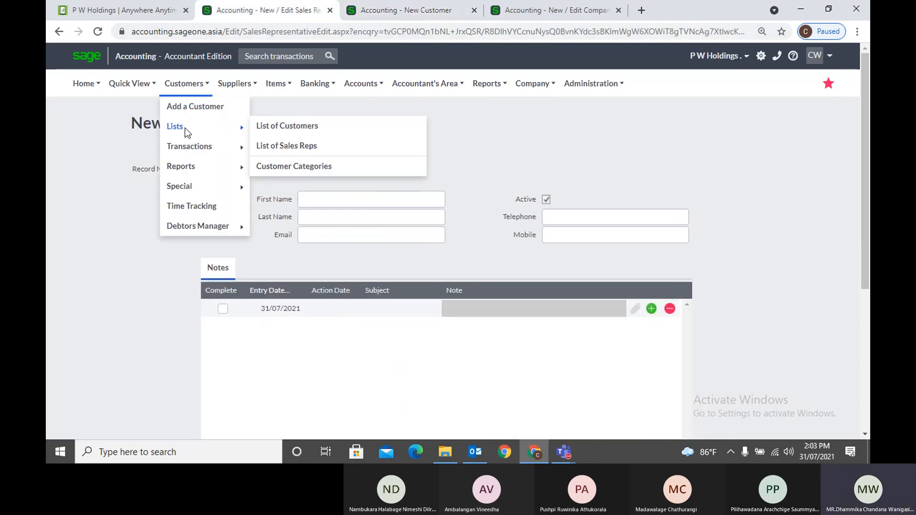
{"action": "left_click", "coordinate": [278, 130]}
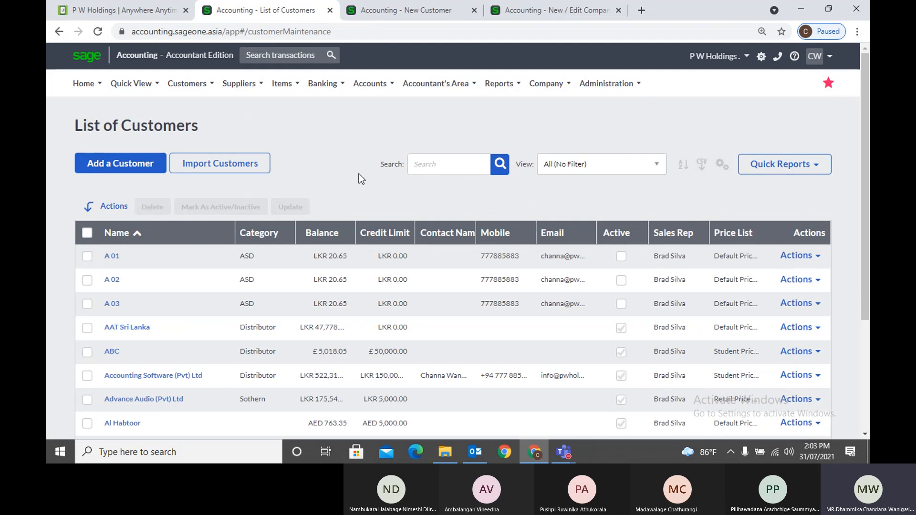
{"action": "mouse_move", "coordinate": [176, 94]}
{"action": "mouse_move", "coordinate": [184, 128]}
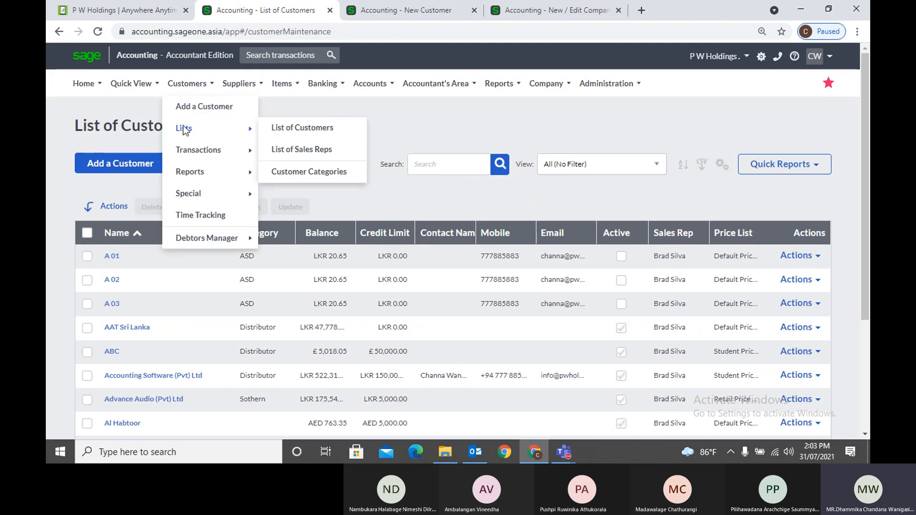
{"action": "left_click", "coordinate": [284, 127]}
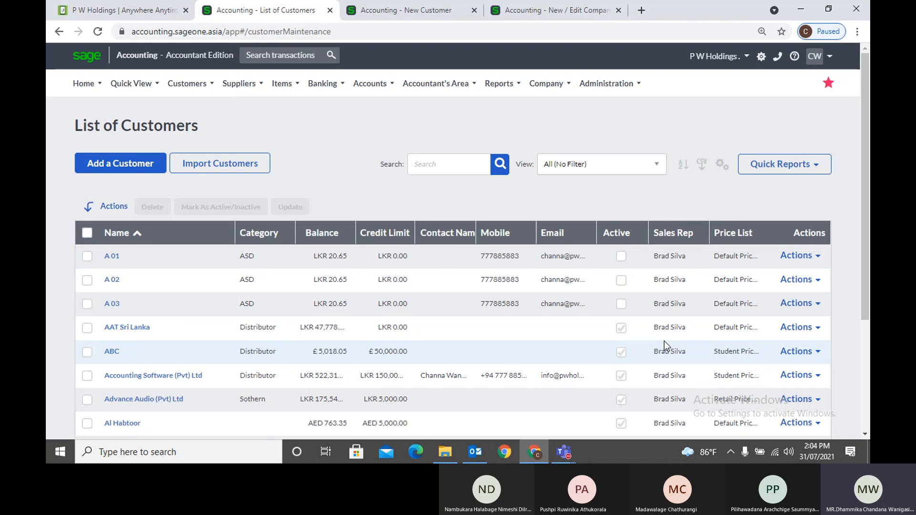
Add the Agreement End Date column to the customer grid and sort by it
{"action": "left_click", "coordinate": [722, 167]}
{"action": "left_click", "coordinate": [710, 185]}
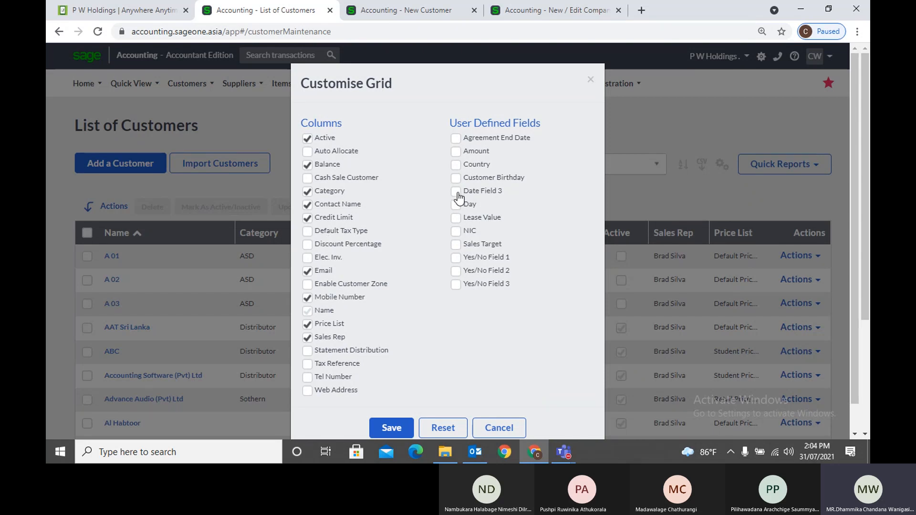
{"action": "left_click", "coordinate": [456, 138]}
{"action": "left_click", "coordinate": [385, 428]}
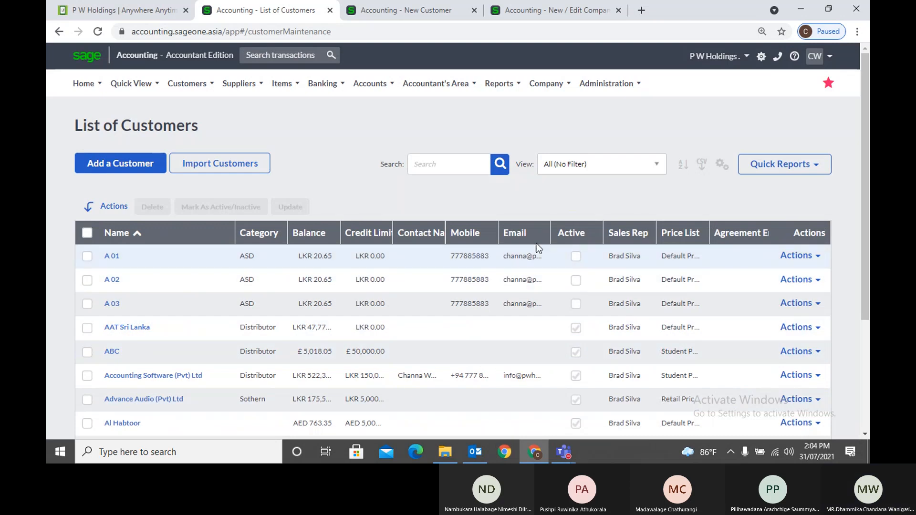
{"action": "left_click", "coordinate": [737, 233]}
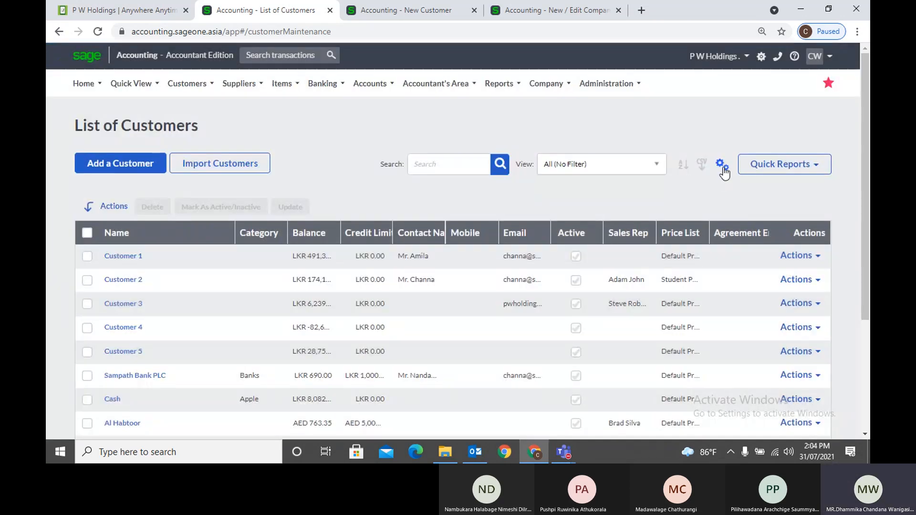
Remove the Price List column from the customer grid and save the layout
{"action": "left_click", "coordinate": [722, 164]}
{"action": "left_click", "coordinate": [671, 184]}
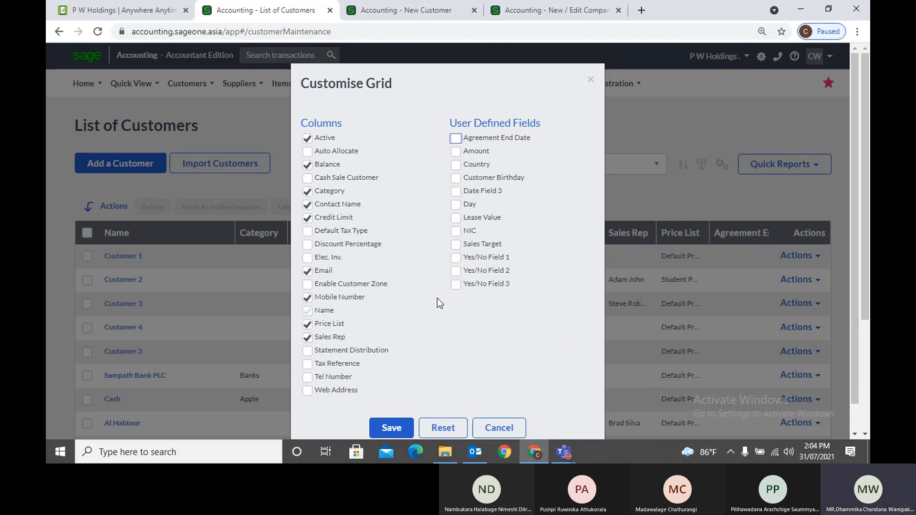
{"action": "left_click", "coordinate": [306, 324]}
{"action": "left_click", "coordinate": [379, 427]}
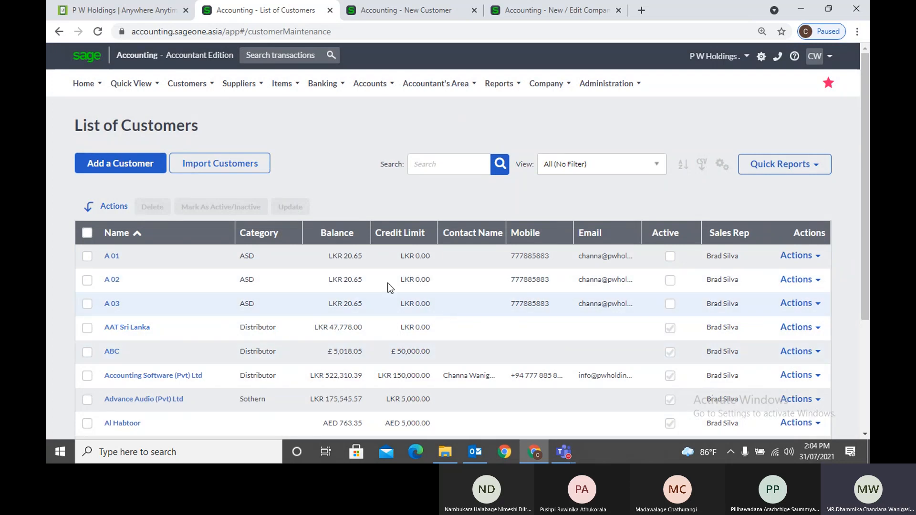
Sort customers by Balance largest first, then by Name from Z to A
{"action": "left_click", "coordinate": [345, 237]}
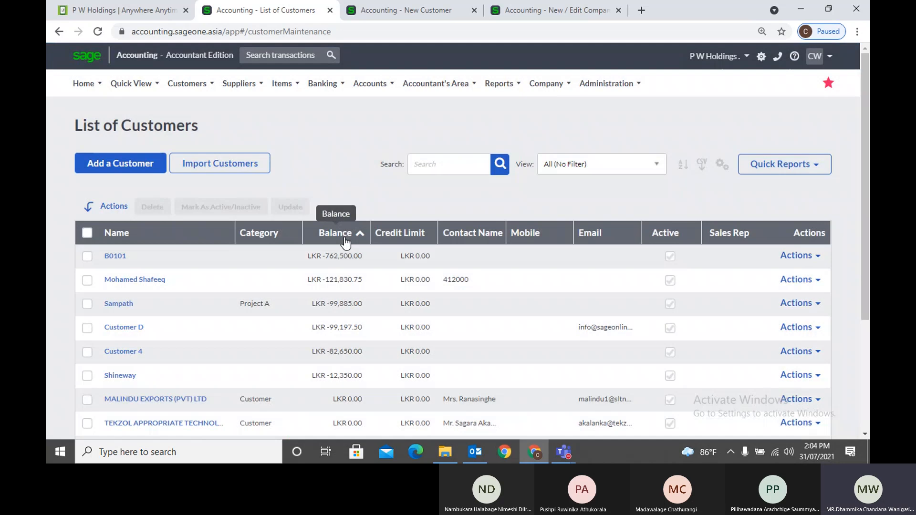
{"action": "left_click", "coordinate": [345, 238]}
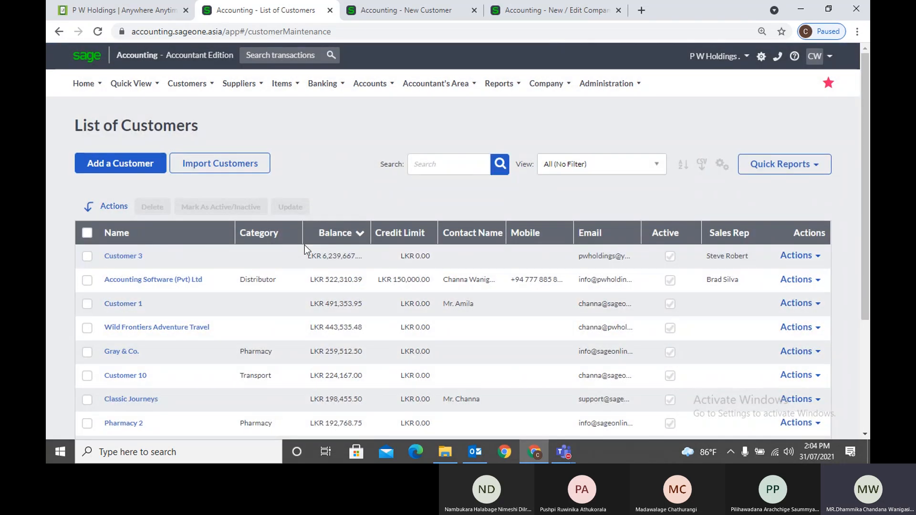
{"action": "left_click", "coordinate": [142, 236]}
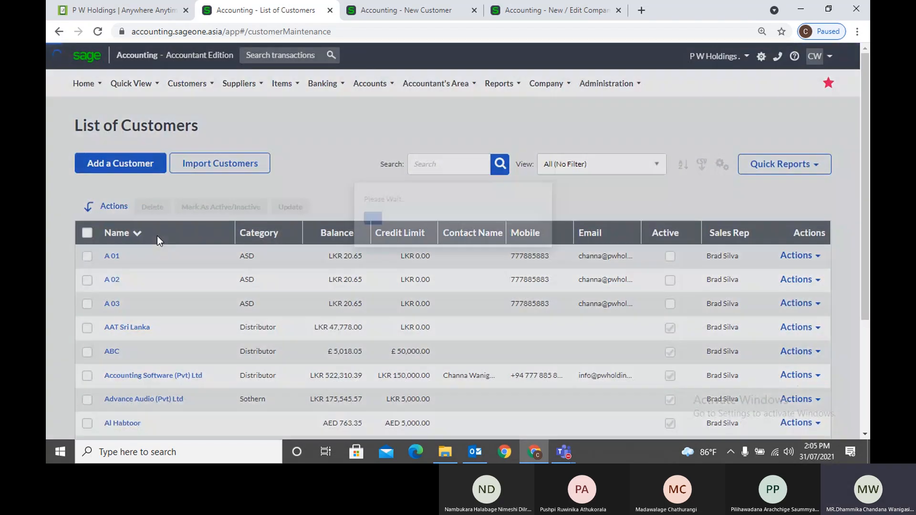
{"action": "left_click", "coordinate": [158, 237]}
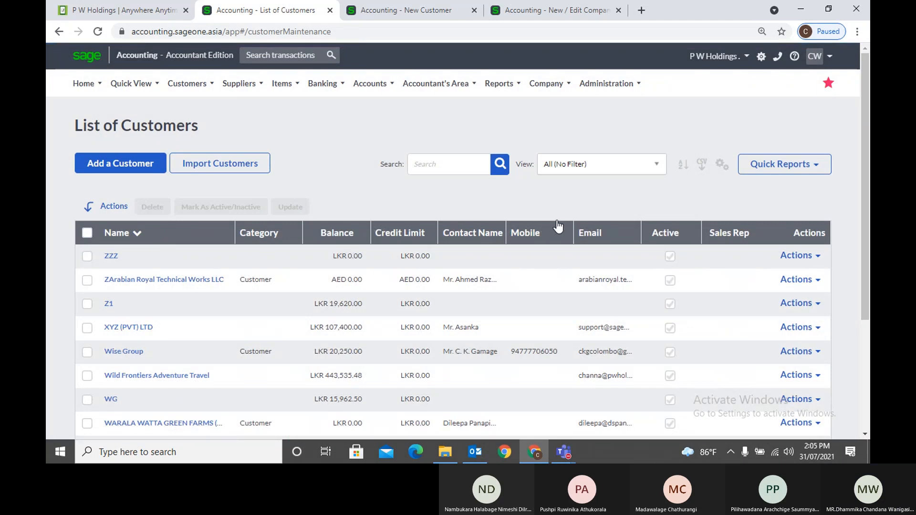
Apply a multi-column sort: Name A to Z, then Balance smallest to largest
{"action": "left_click", "coordinate": [683, 166]}
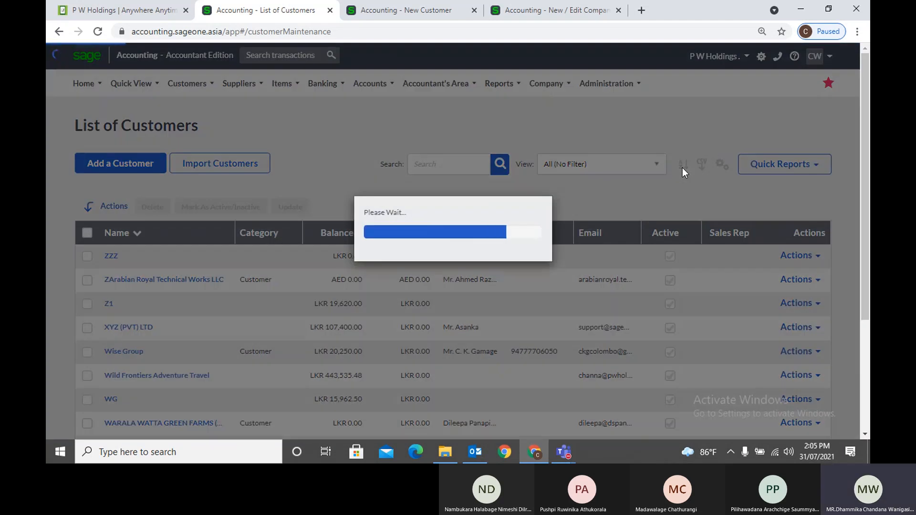
{"action": "left_click", "coordinate": [387, 129]}
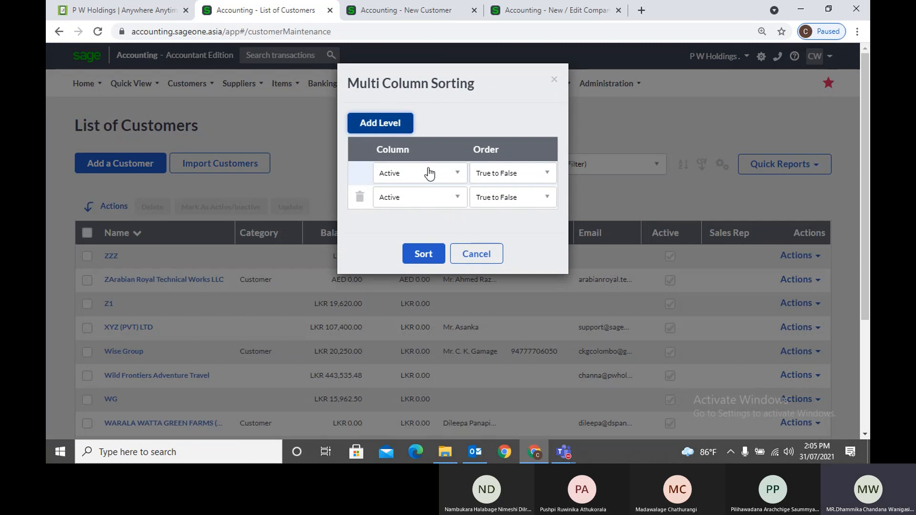
{"action": "left_click", "coordinate": [431, 175]}
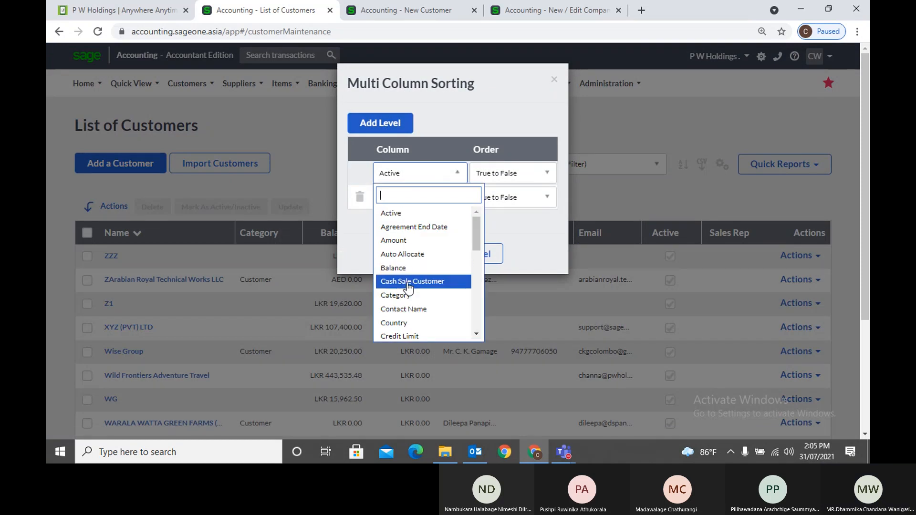
{"action": "scroll", "coordinate": [406, 310], "scroll_direction": "down", "scroll_amount": 3}
{"action": "scroll", "coordinate": [406, 313], "scroll_direction": "down", "scroll_amount": 2}
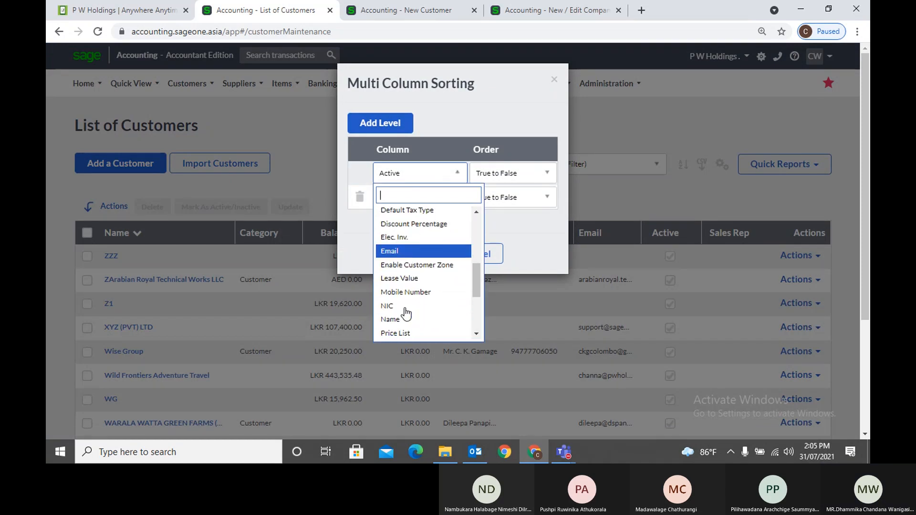
{"action": "left_click", "coordinate": [400, 319]}
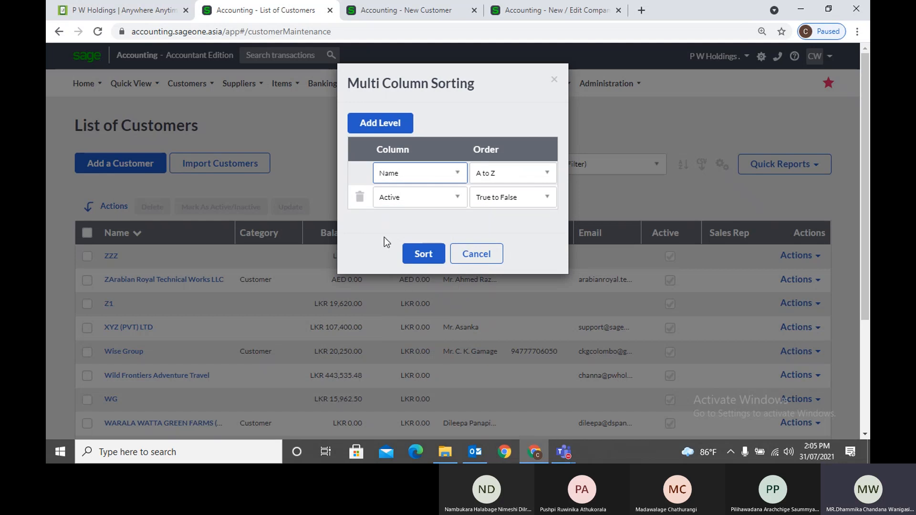
{"action": "left_click", "coordinate": [405, 199]}
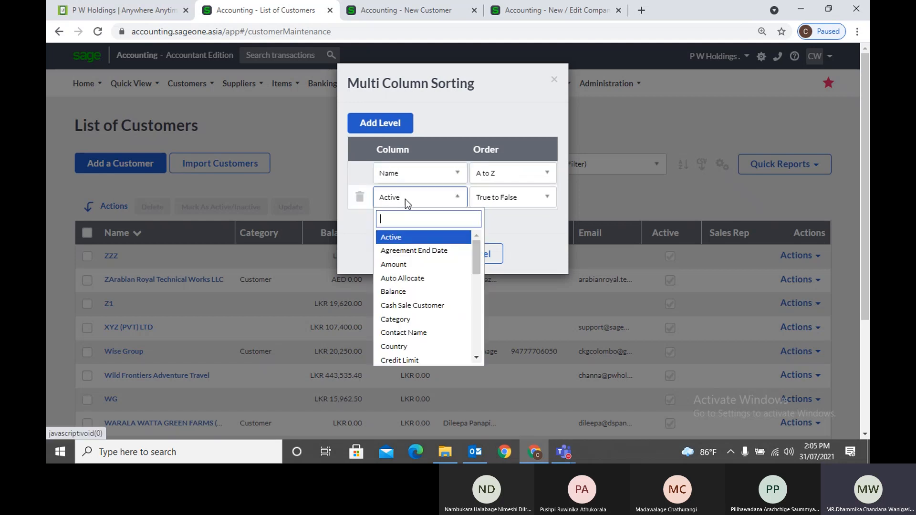
{"action": "left_click", "coordinate": [408, 292]}
{"action": "left_click", "coordinate": [425, 247]}
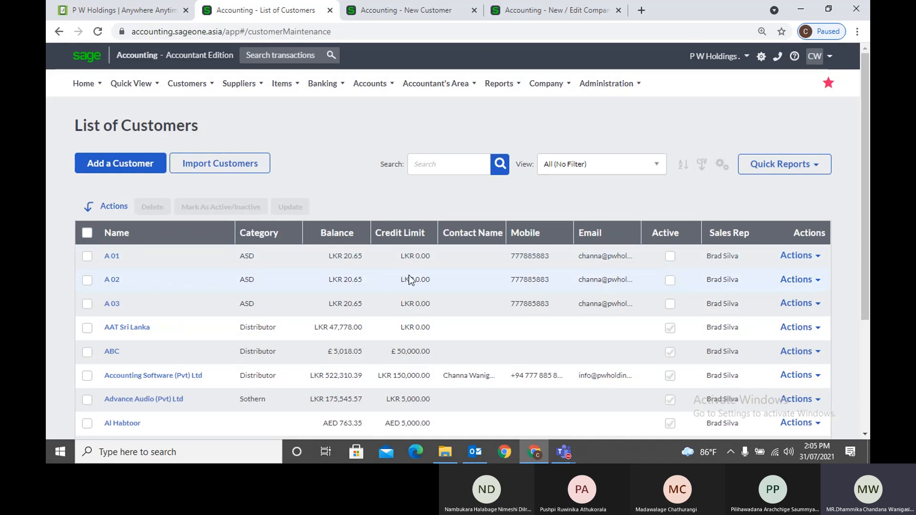
Reopen Multi Column Sorting, add two extra sort levels, then cancel them
{"action": "left_click", "coordinate": [685, 164]}
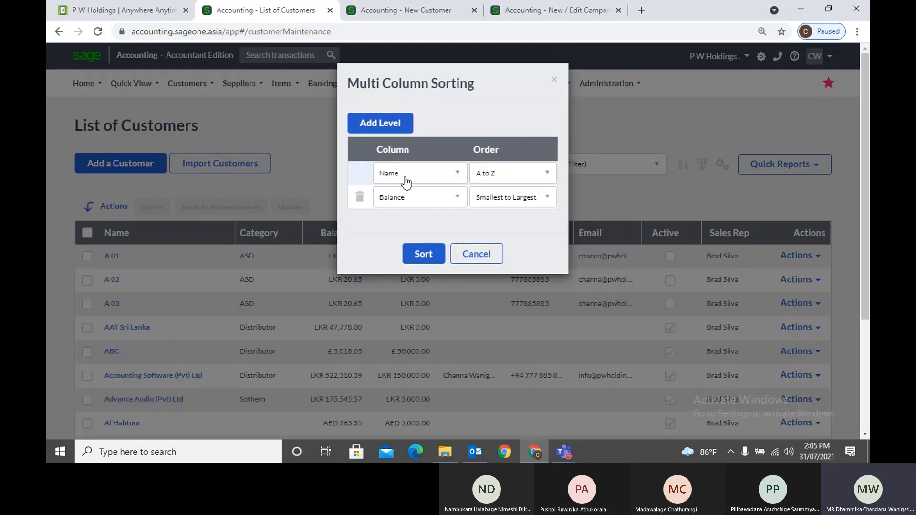
{"action": "left_click", "coordinate": [393, 129]}
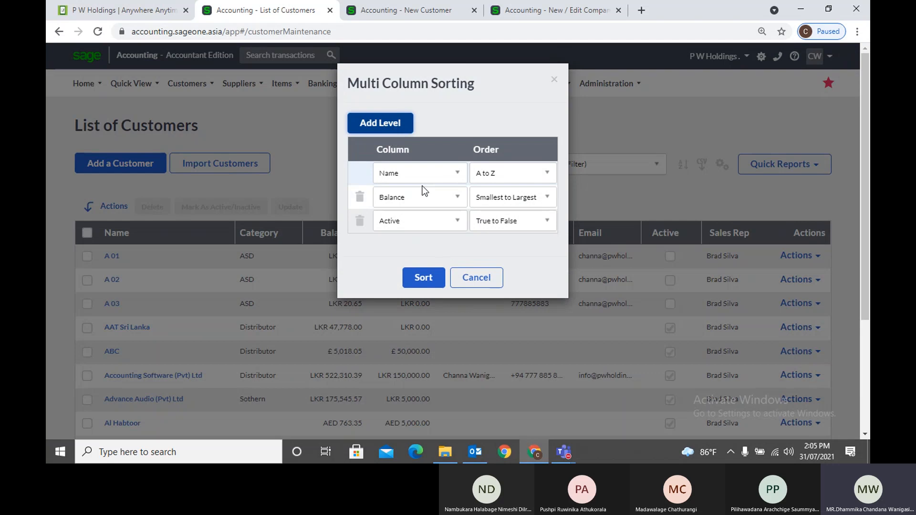
{"action": "left_click", "coordinate": [394, 130]}
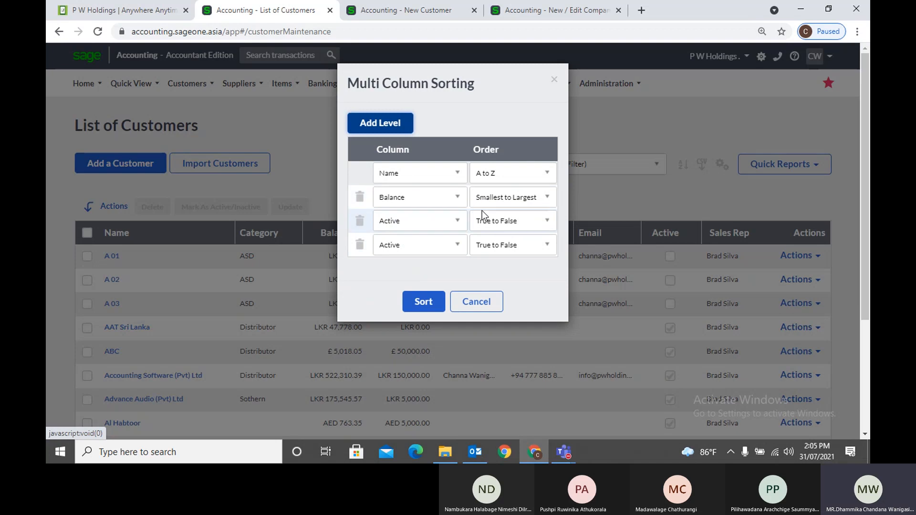
{"action": "left_click", "coordinate": [476, 302]}
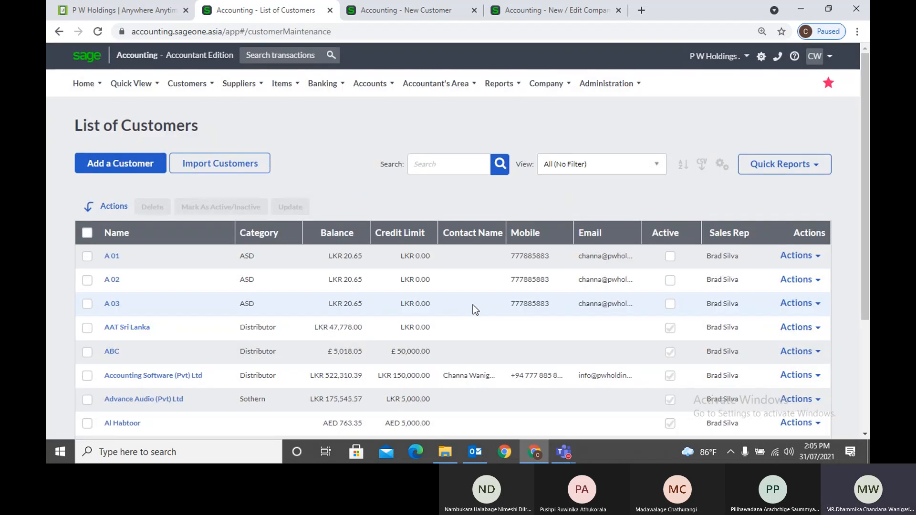
{"action": "left_click", "coordinate": [594, 167]}
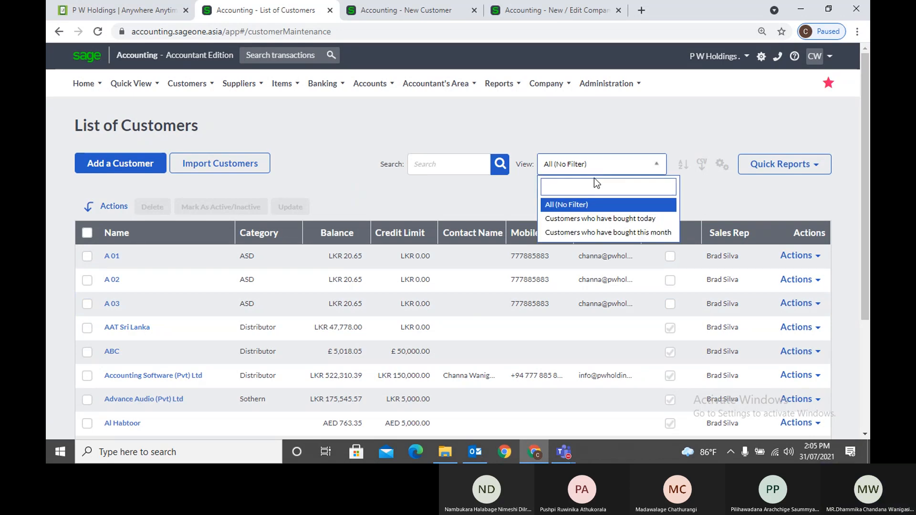
{"action": "left_click", "coordinate": [603, 223]}
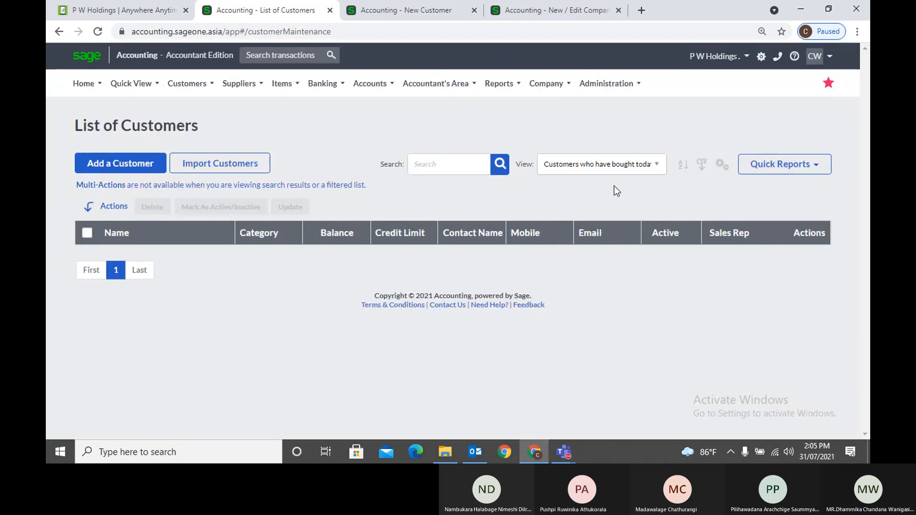
{"action": "left_click", "coordinate": [617, 164]}
{"action": "left_click", "coordinate": [598, 232]}
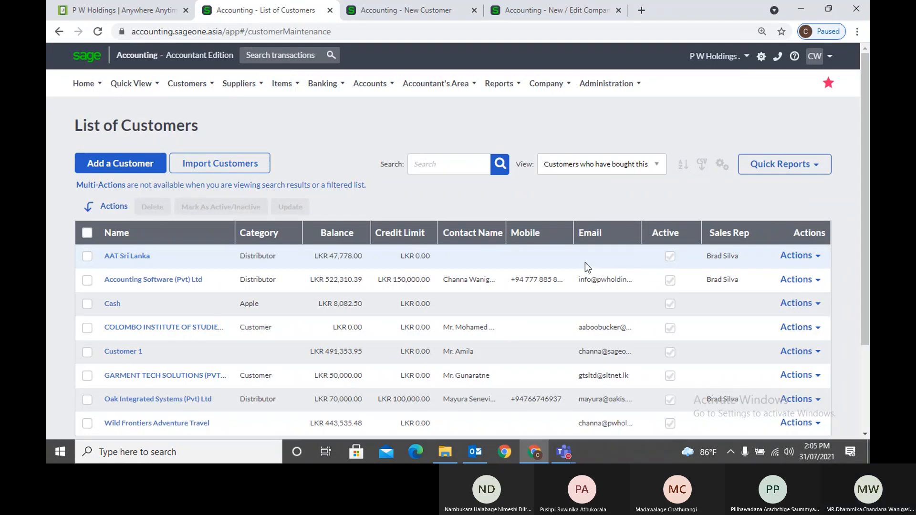
{"action": "left_click", "coordinate": [648, 168]}
{"action": "left_click", "coordinate": [590, 203]}
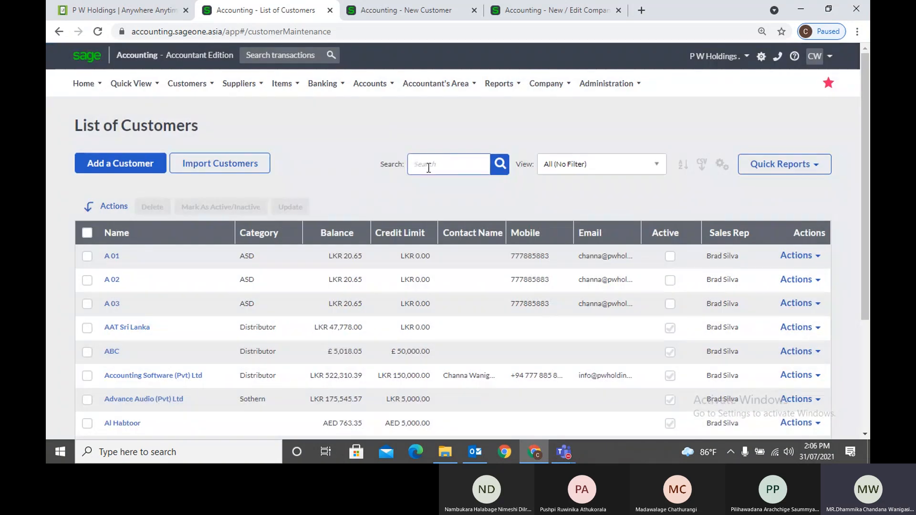
{"action": "scroll", "coordinate": [431, 308], "scroll_direction": "down", "scroll_amount": 3}
{"action": "scroll", "coordinate": [433, 310], "scroll_direction": "up", "scroll_amount": 3}
{"action": "type", "text": "K"}
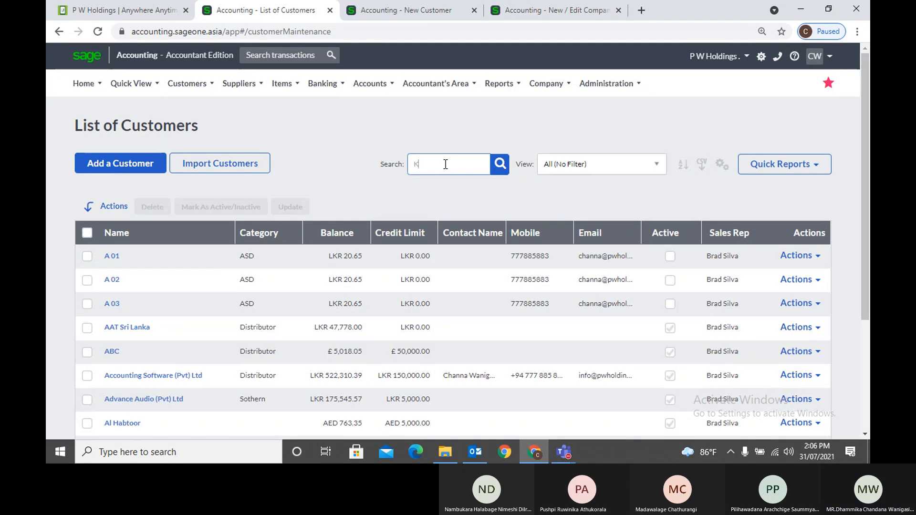
{"action": "key", "text": "Return"}
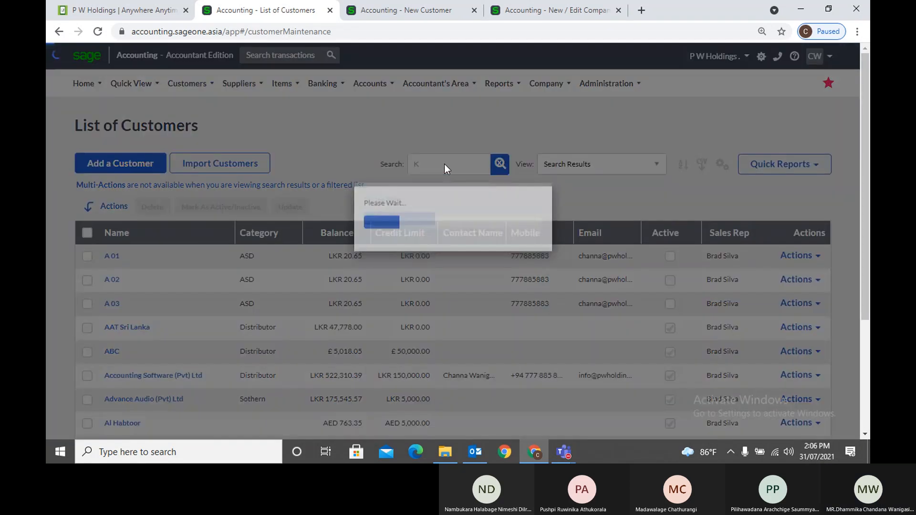
{"action": "key", "text": "BackSpace"}
{"action": "type", "text": "Acc"}
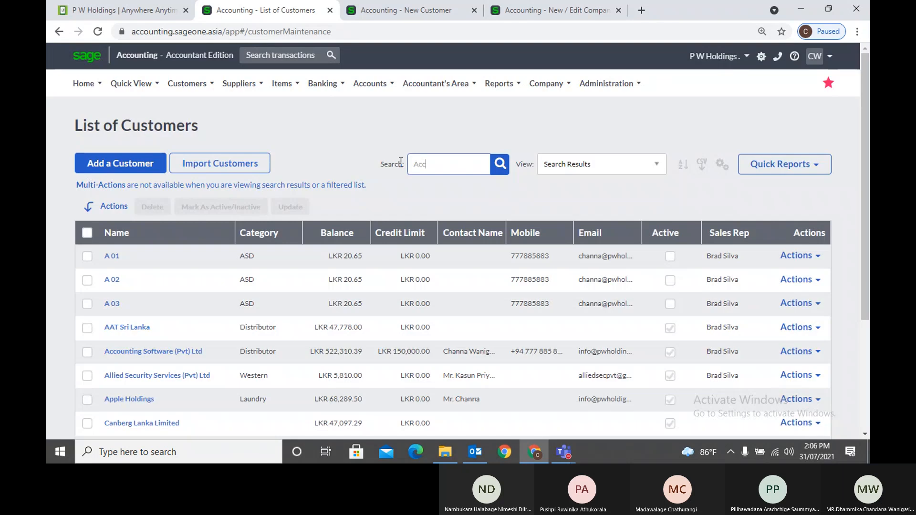
{"action": "key", "text": "Return"}
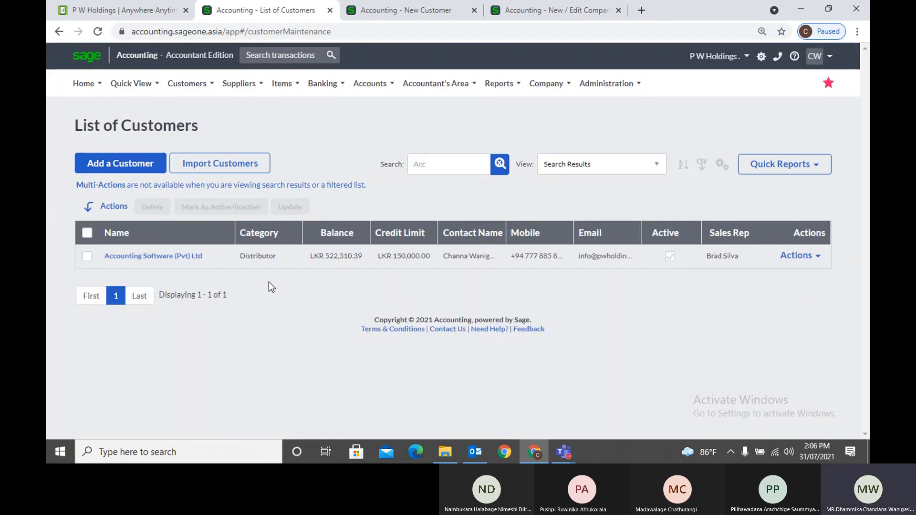
{"action": "left_click", "coordinate": [499, 164]}
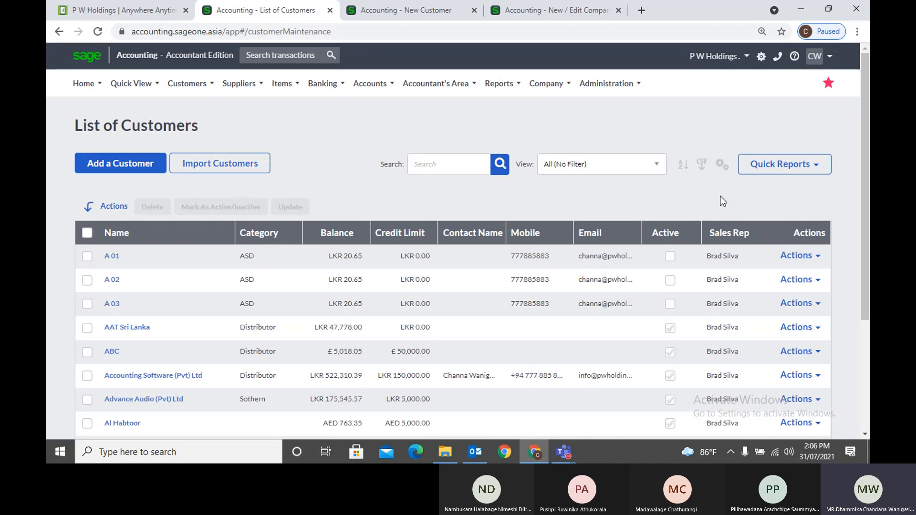
{"action": "left_click", "coordinate": [805, 256]}
Review customer A 01's Quick View, including its unpaid invoices
{"action": "left_click", "coordinate": [811, 279]}
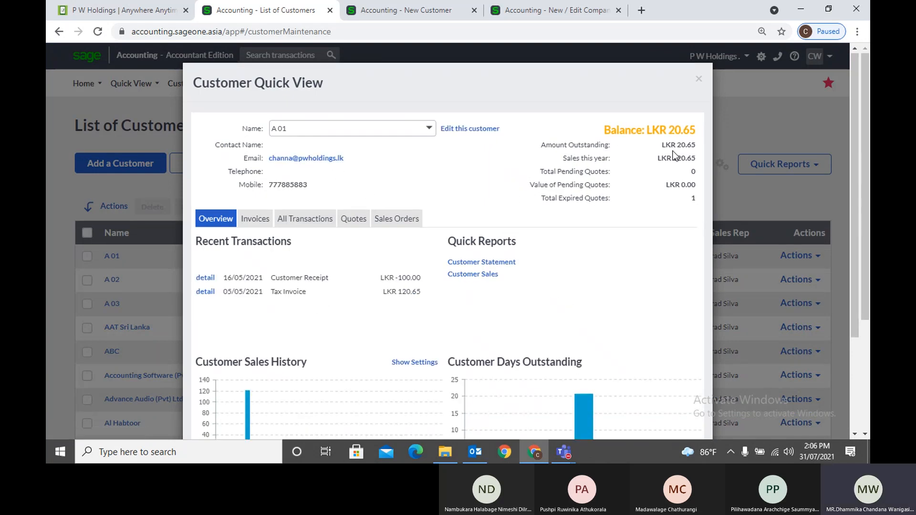
{"action": "scroll", "coordinate": [635, 196], "scroll_direction": "down", "scroll_amount": 3}
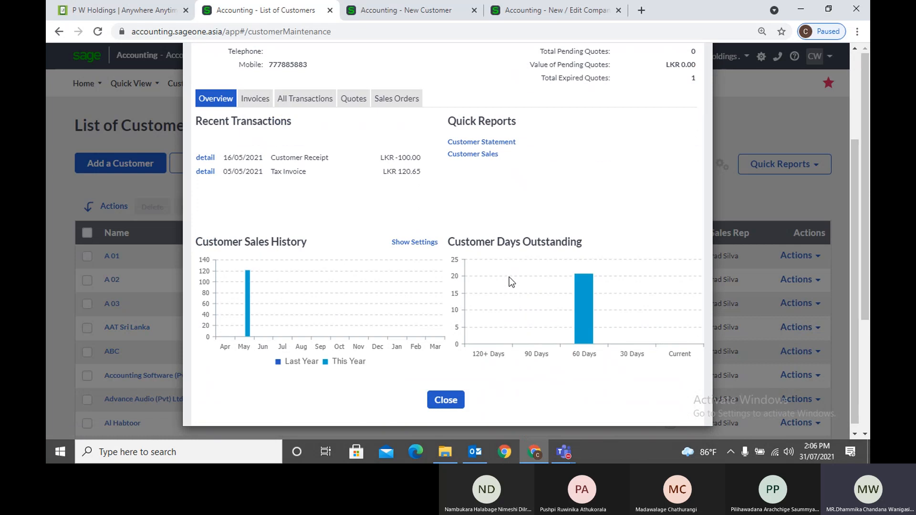
{"action": "left_click", "coordinate": [256, 100]}
{"action": "scroll", "coordinate": [638, 185], "scroll_direction": "up", "scroll_amount": 3}
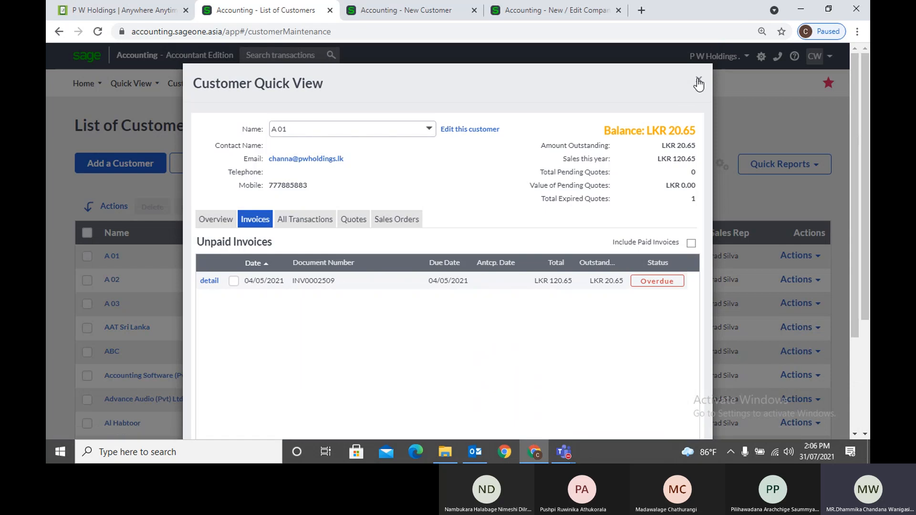
{"action": "left_click", "coordinate": [698, 80]}
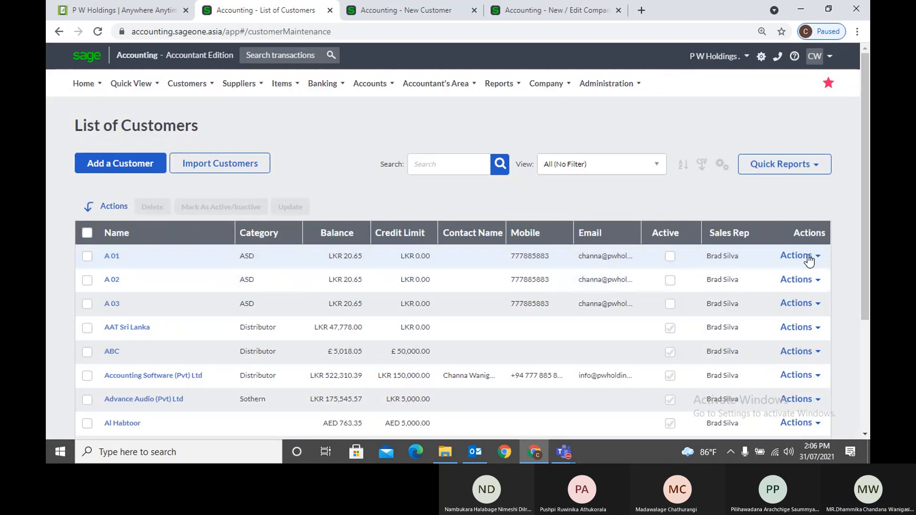
Open customer A 01's record for editing, then go back to the customer list
{"action": "left_click", "coordinate": [809, 261]}
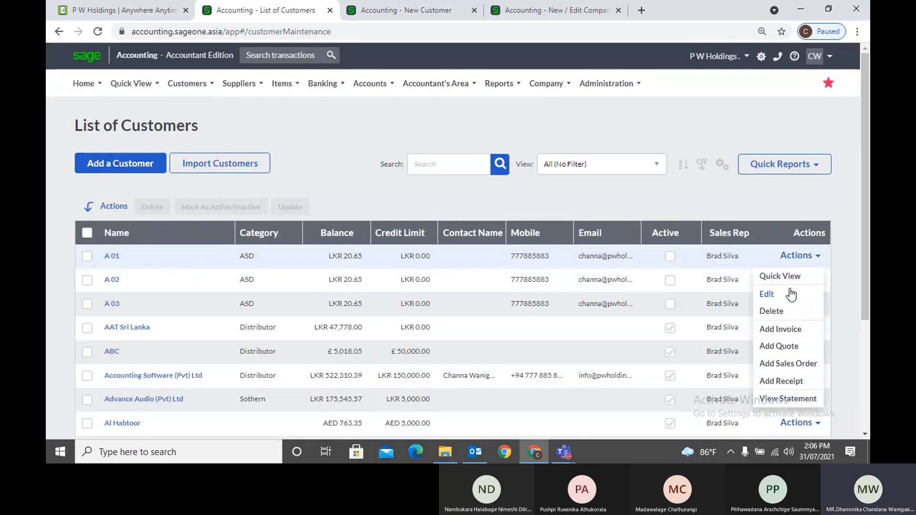
{"action": "left_click", "coordinate": [791, 294]}
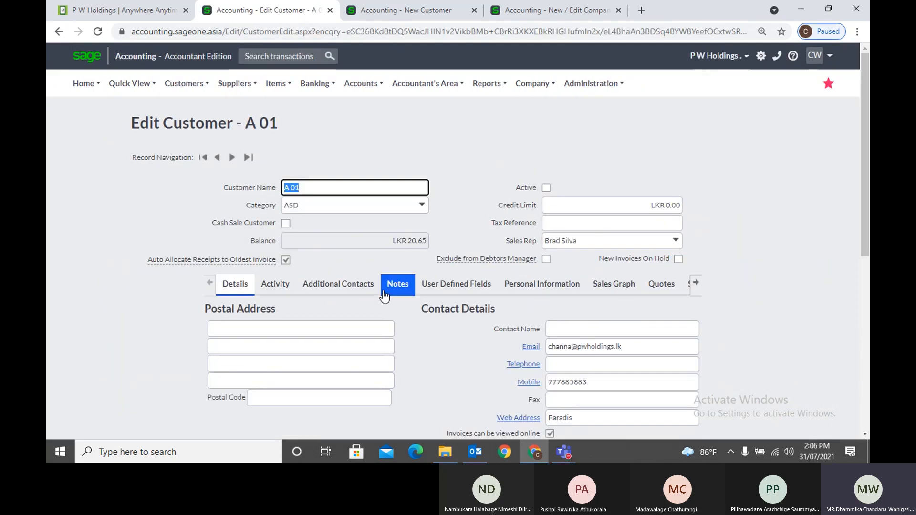
{"action": "left_click", "coordinate": [56, 36]}
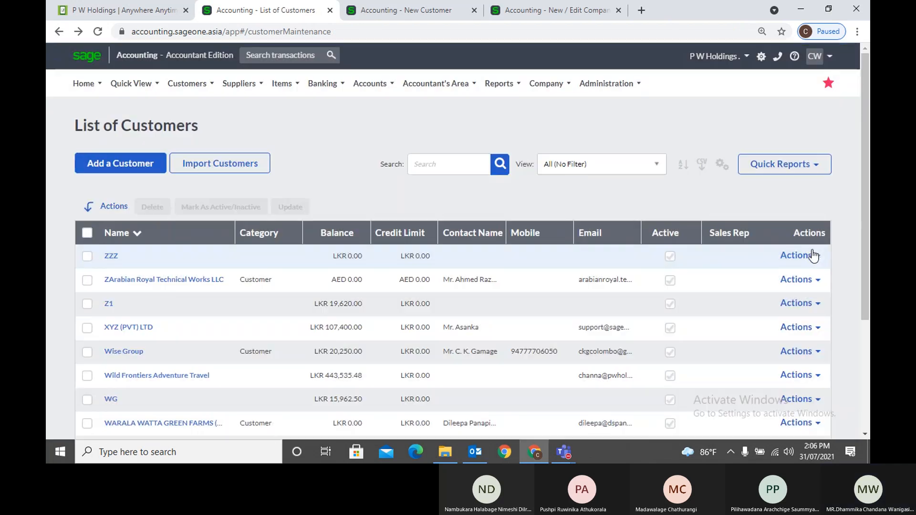
Sort customers by name A to Z and choose Delete for customer A 01
{"action": "left_click", "coordinate": [813, 256]}
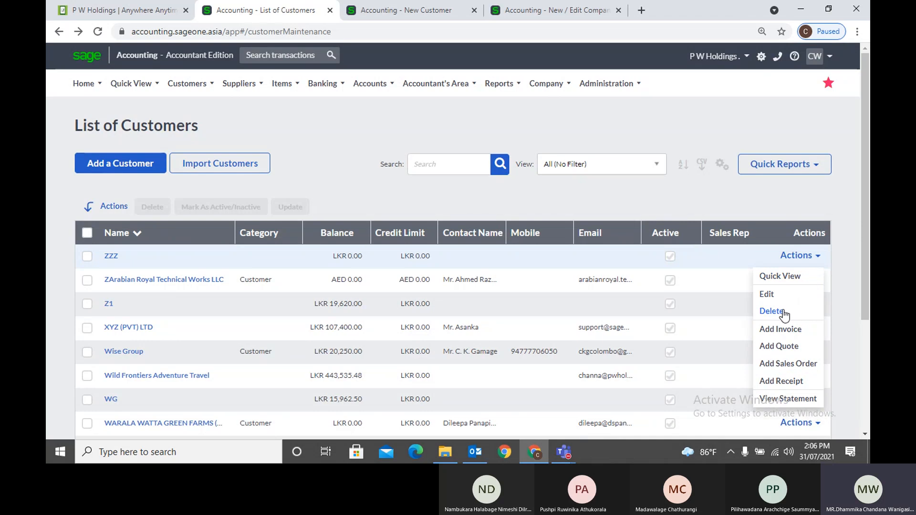
{"action": "left_click", "coordinate": [157, 234]}
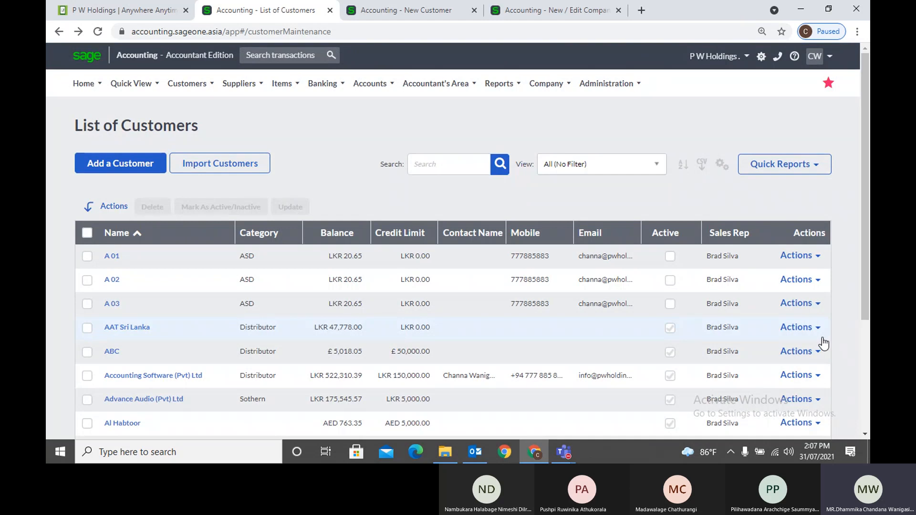
{"action": "left_click", "coordinate": [818, 257]}
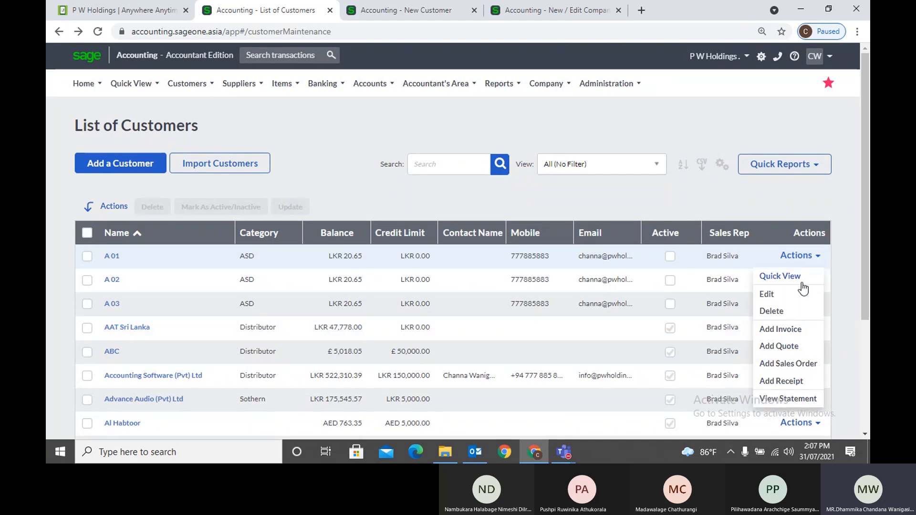
{"action": "left_click", "coordinate": [797, 308]}
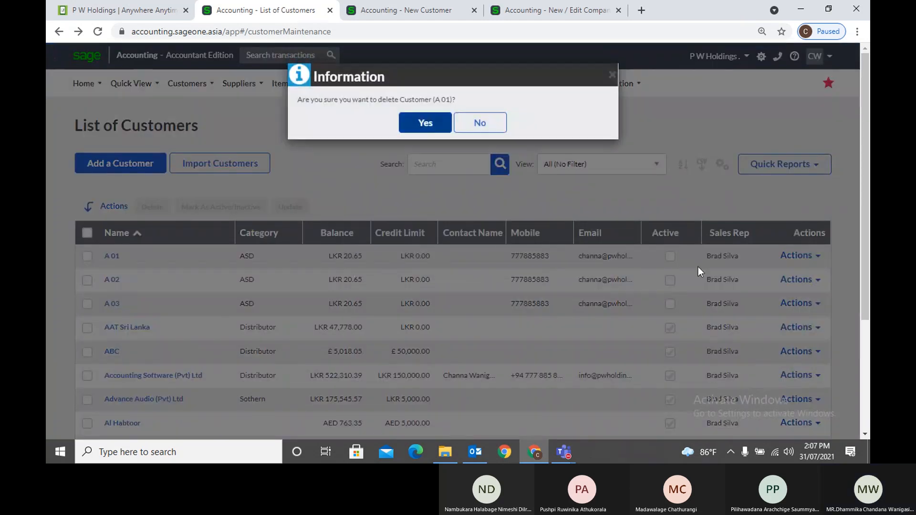
Confirm deleting A 01, dismiss the cannot-be-deleted error, and reopen A 01's actions
{"action": "left_click", "coordinate": [441, 125]}
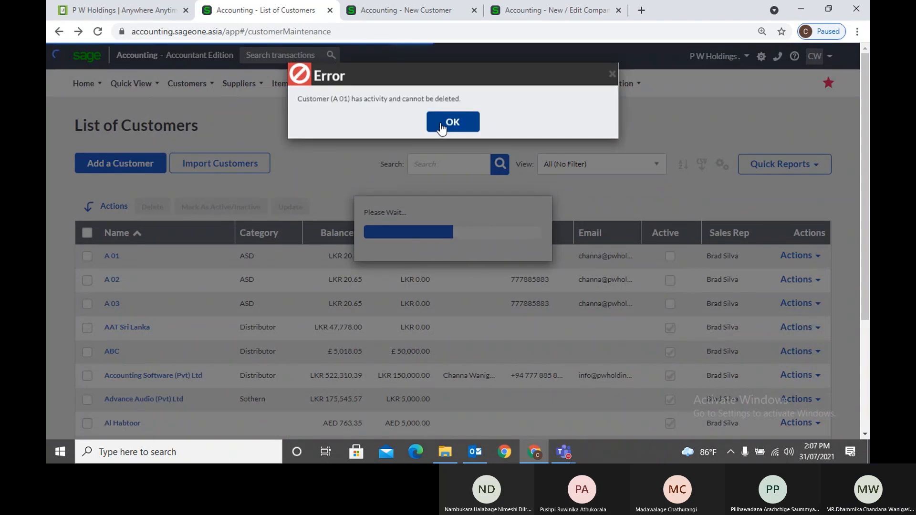
{"action": "left_click", "coordinate": [451, 128]}
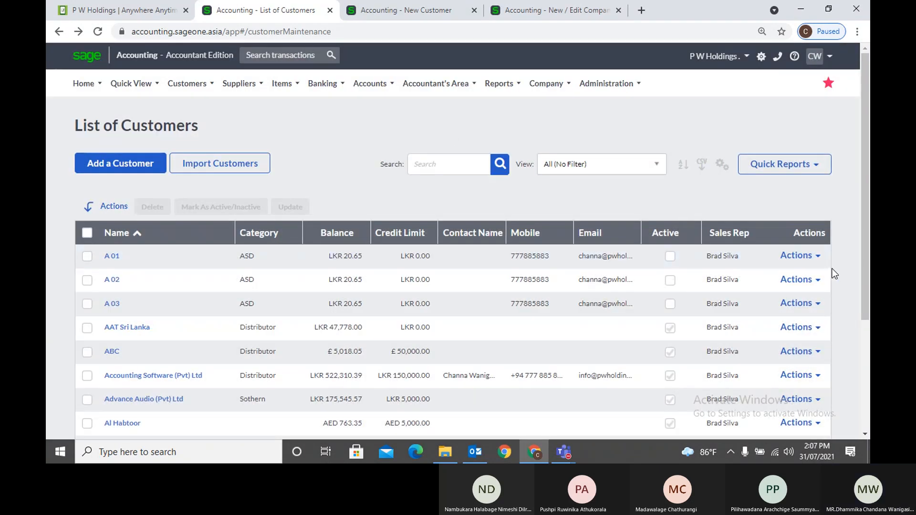
{"action": "left_click", "coordinate": [819, 257]}
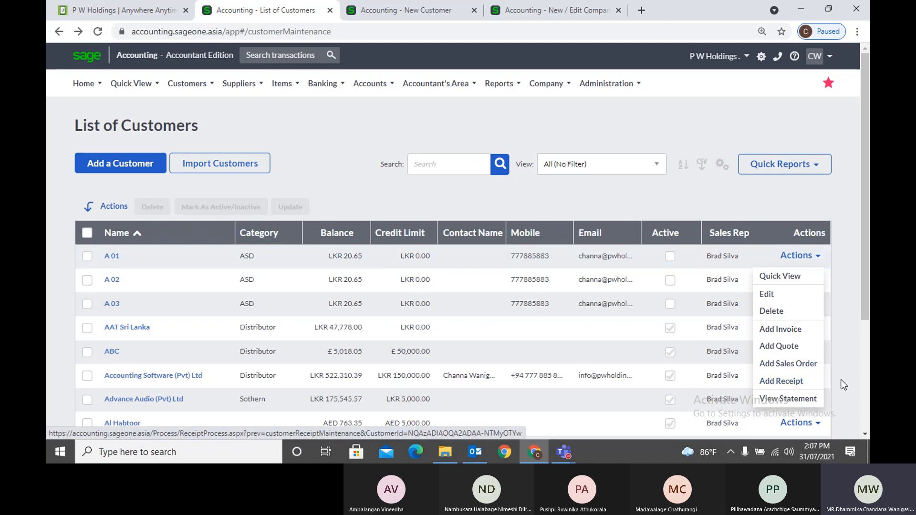
{"action": "left_click", "coordinate": [854, 370]}
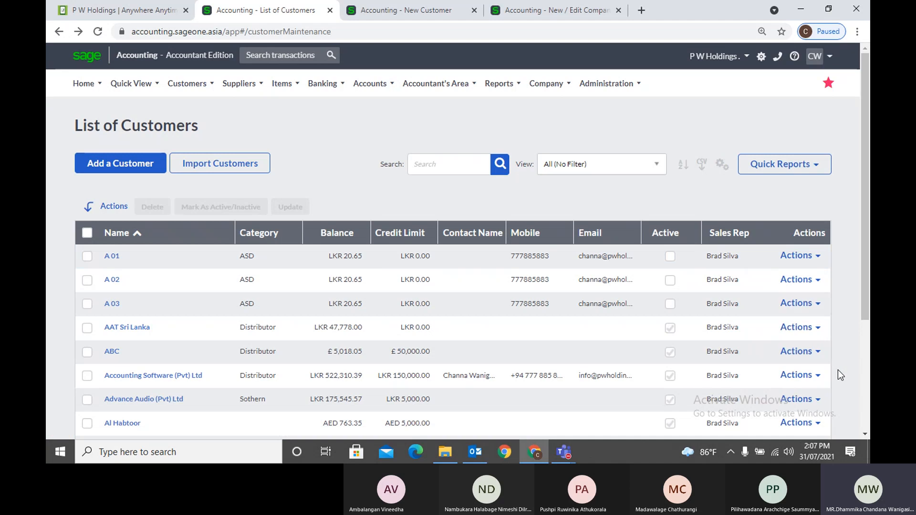
{"action": "left_click", "coordinate": [812, 375]}
{"action": "scroll", "coordinate": [806, 403], "scroll_direction": "down", "scroll_amount": 3}
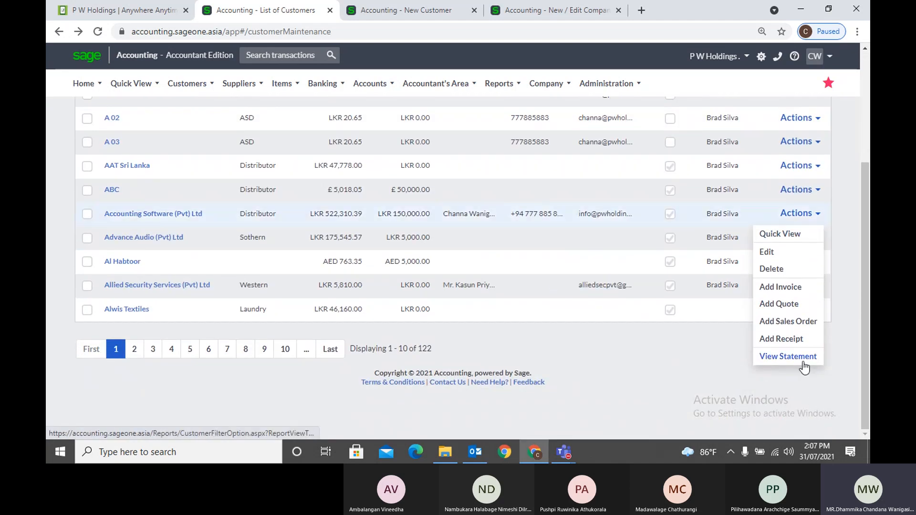
{"action": "left_click", "coordinate": [804, 358]}
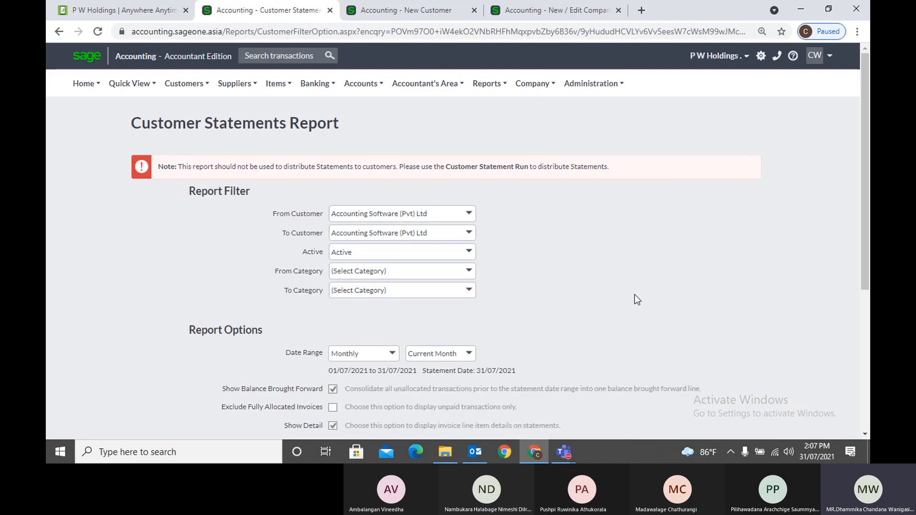
{"action": "scroll", "coordinate": [628, 289], "scroll_direction": "down", "scroll_amount": 2}
{"action": "scroll", "coordinate": [628, 290], "scroll_direction": "down", "scroll_amount": 2}
{"action": "scroll", "coordinate": [628, 290], "scroll_direction": "up", "scroll_amount": 4}
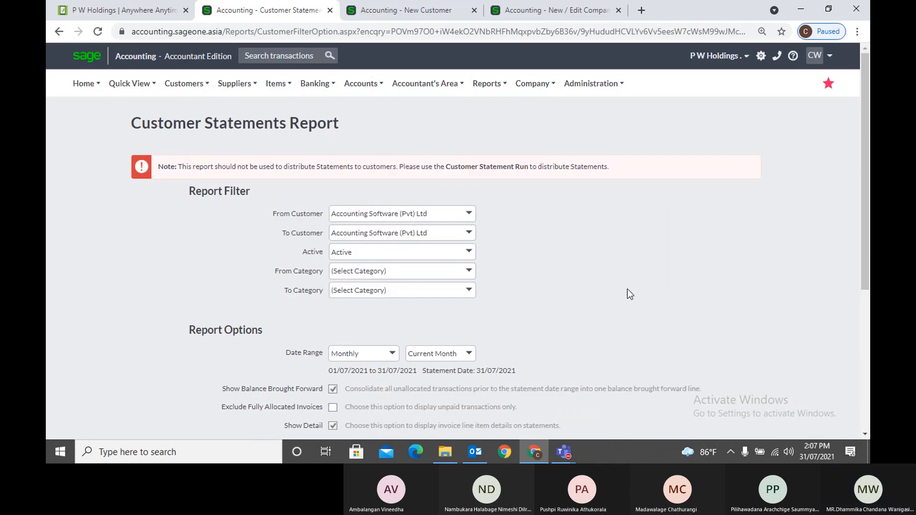
{"action": "left_click", "coordinate": [59, 31]}
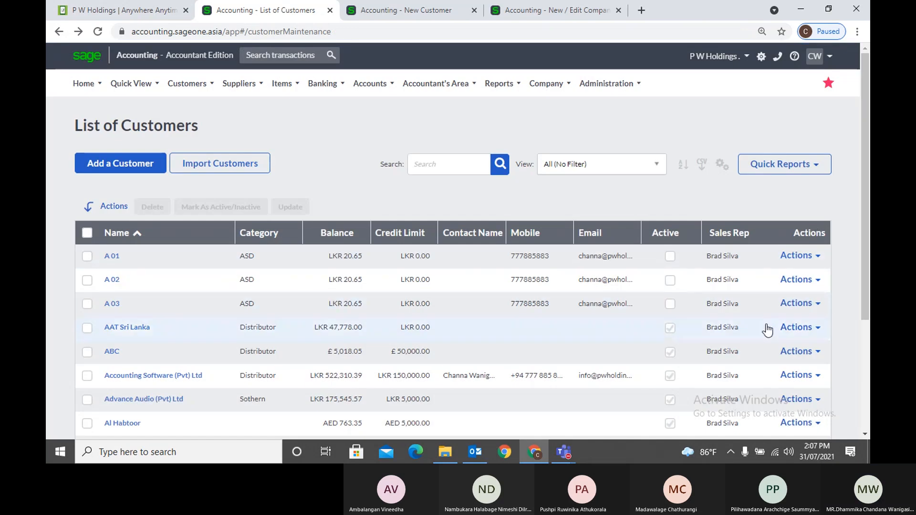
{"action": "left_click", "coordinate": [112, 258]}
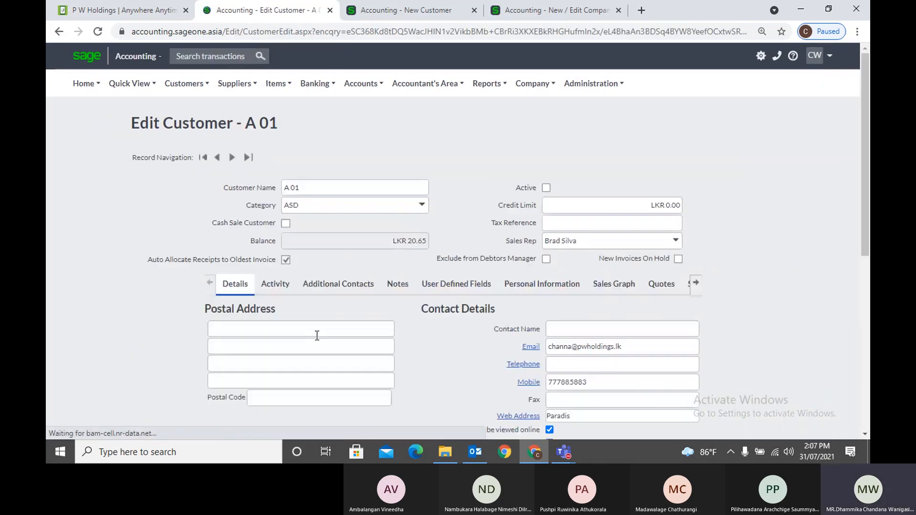
{"action": "left_click", "coordinate": [58, 31]}
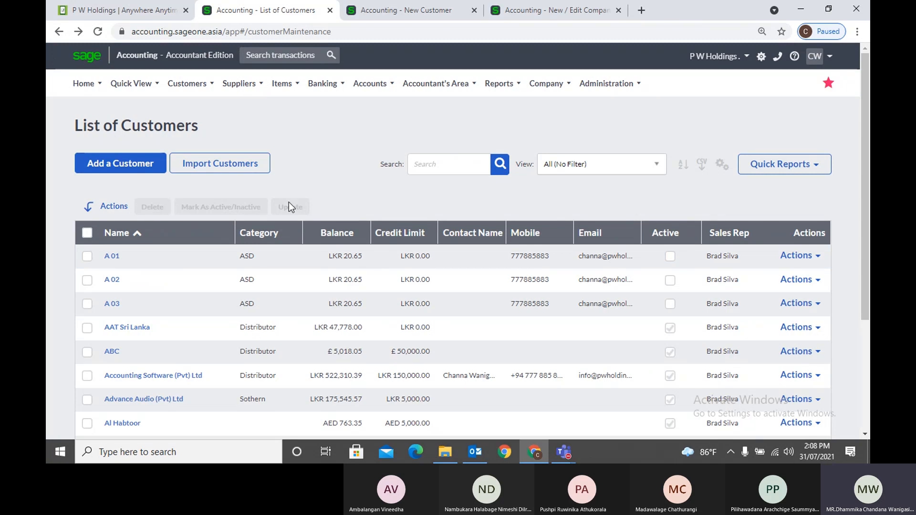
Tick customers A 02 and A 03 and save them as Active via Mark As Active/Inactive
{"action": "left_click", "coordinate": [86, 257]}
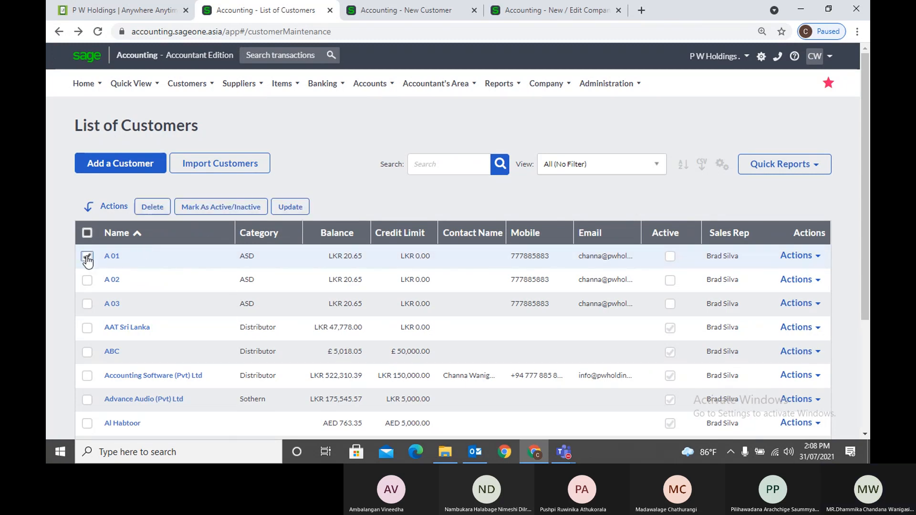
{"action": "left_click", "coordinate": [87, 281]}
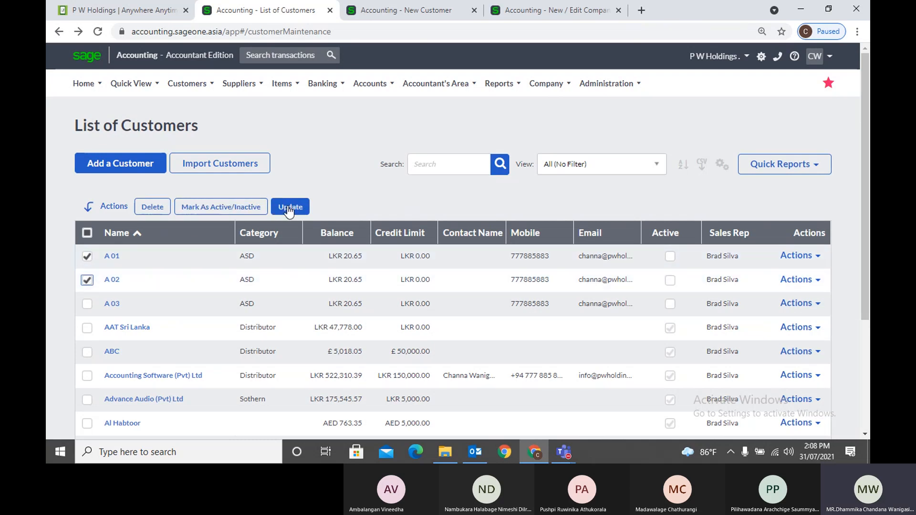
{"action": "left_click", "coordinate": [87, 304]}
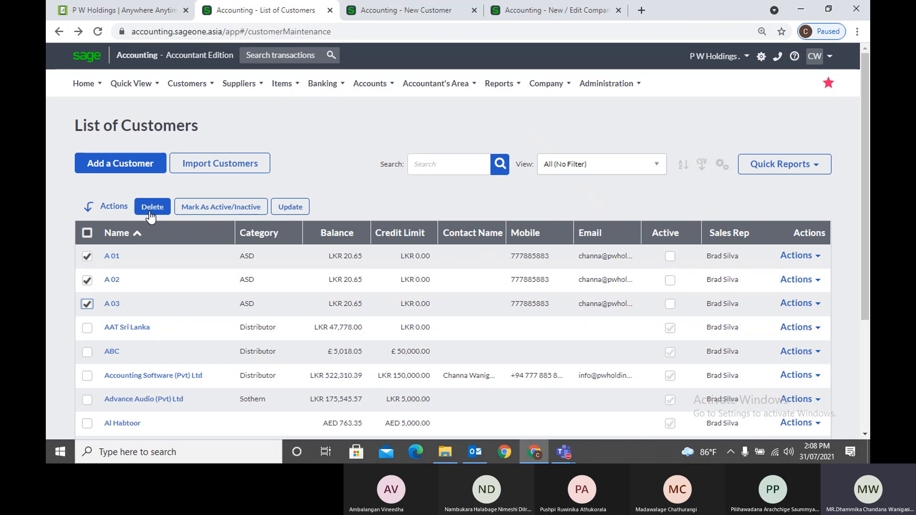
{"action": "left_click", "coordinate": [87, 256]}
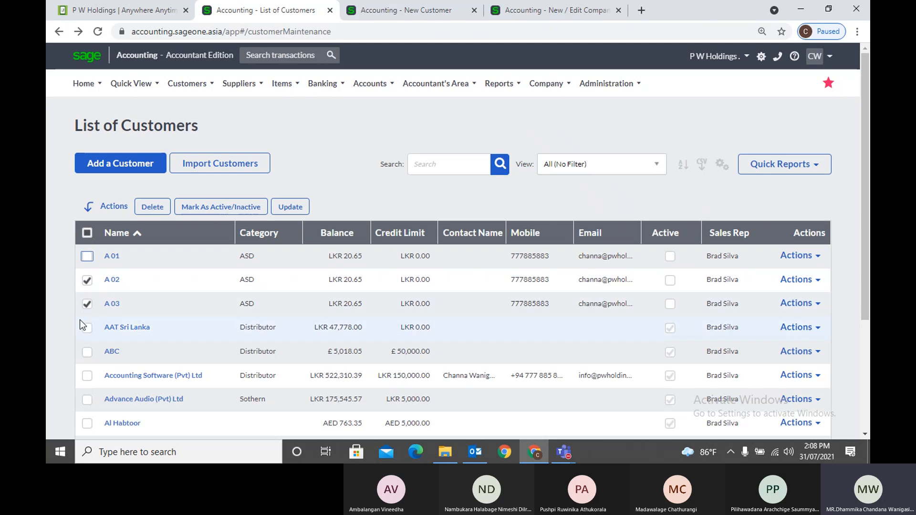
{"action": "left_click", "coordinate": [87, 304]}
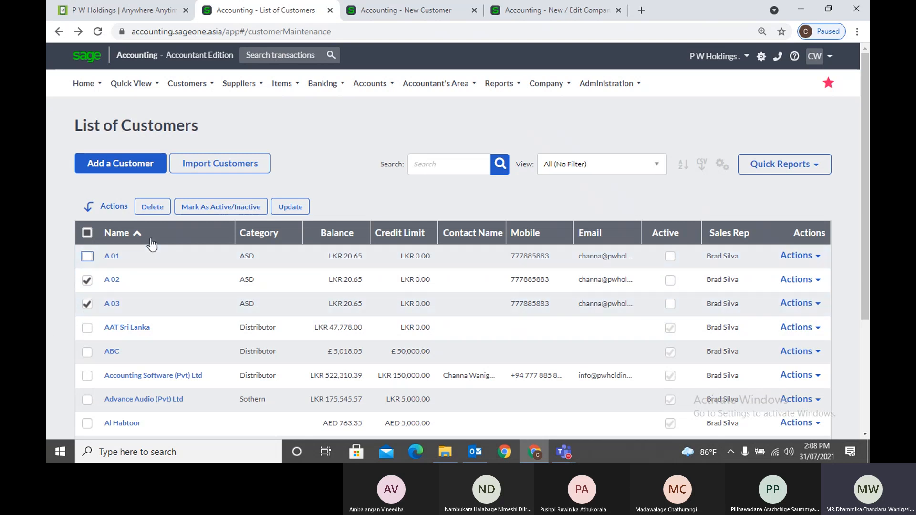
{"action": "left_click", "coordinate": [209, 207]}
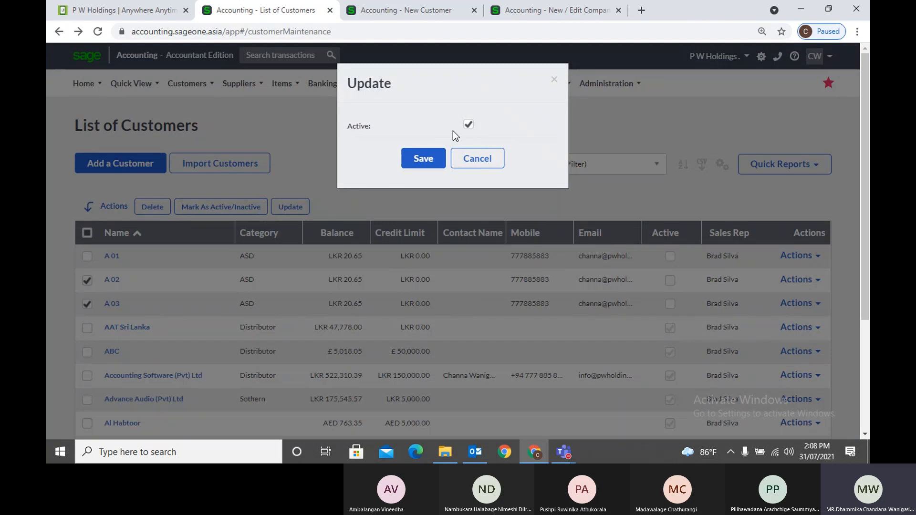
{"action": "left_click", "coordinate": [419, 160]}
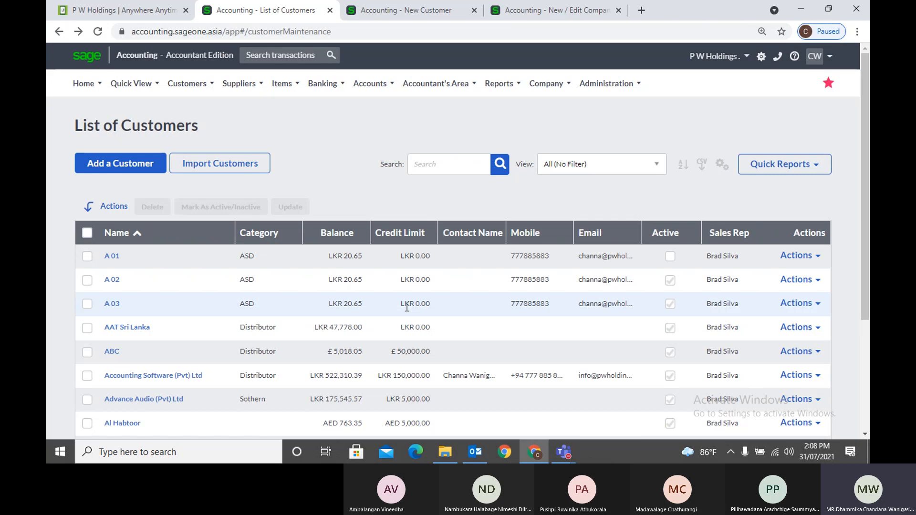
Bulk-update the Category of customers A 02 and A 03 to Accounting Software
{"action": "left_click", "coordinate": [87, 280]}
{"action": "left_click", "coordinate": [87, 304]}
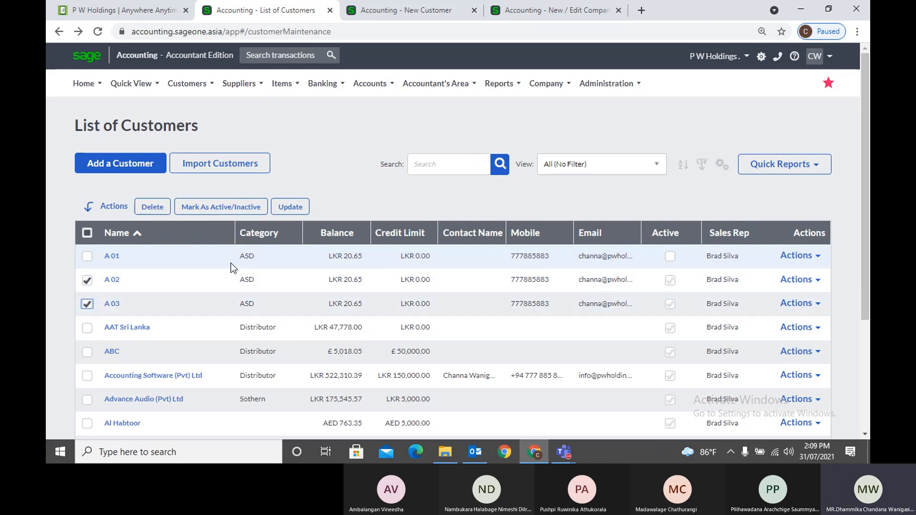
{"action": "left_click", "coordinate": [289, 213]}
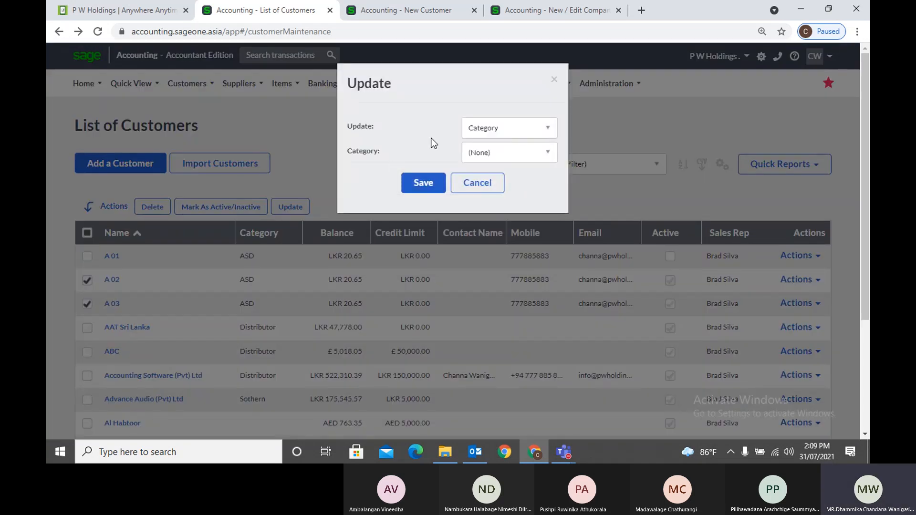
{"action": "left_click", "coordinate": [541, 135]}
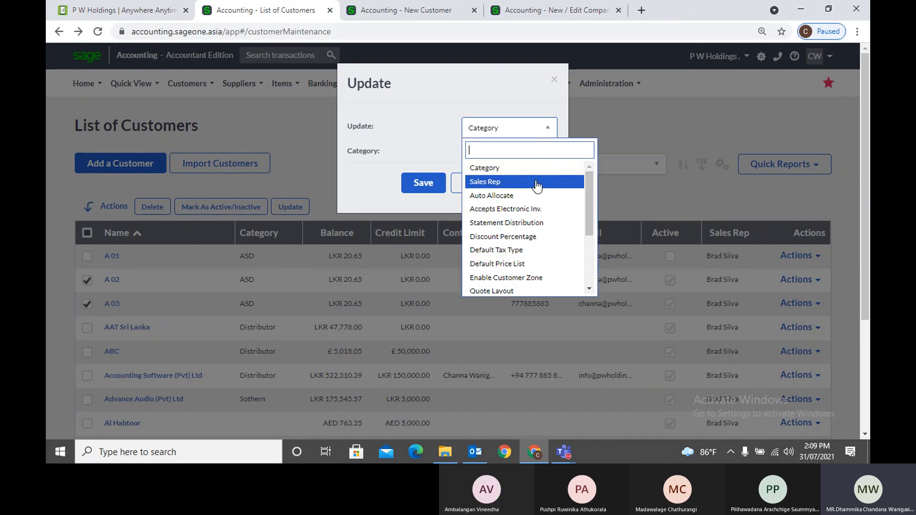
{"action": "scroll", "coordinate": [530, 193], "scroll_direction": "down", "scroll_amount": 3}
{"action": "scroll", "coordinate": [528, 205], "scroll_direction": "up", "scroll_amount": 3}
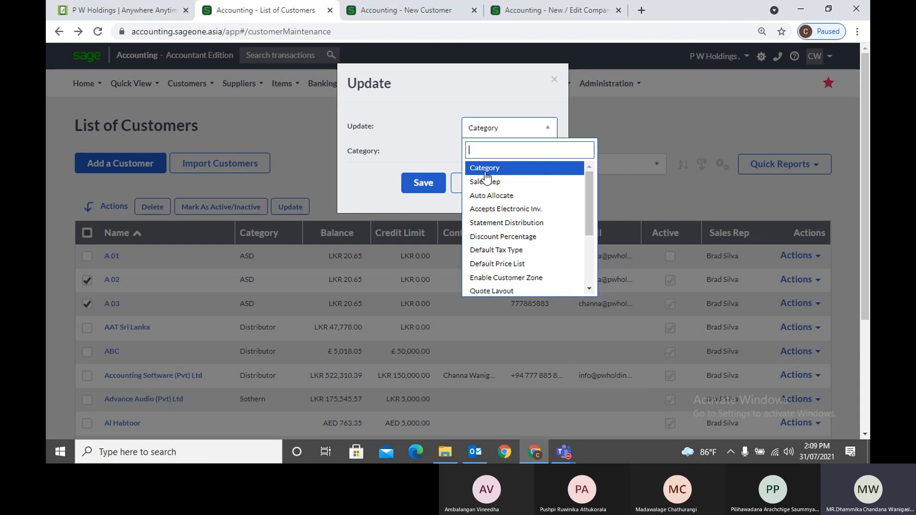
{"action": "left_click", "coordinate": [434, 146]}
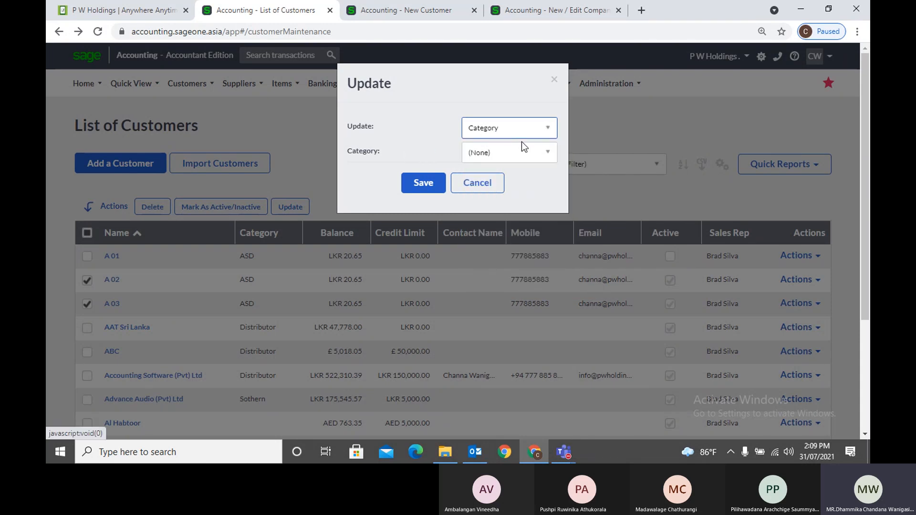
{"action": "left_click", "coordinate": [548, 151]}
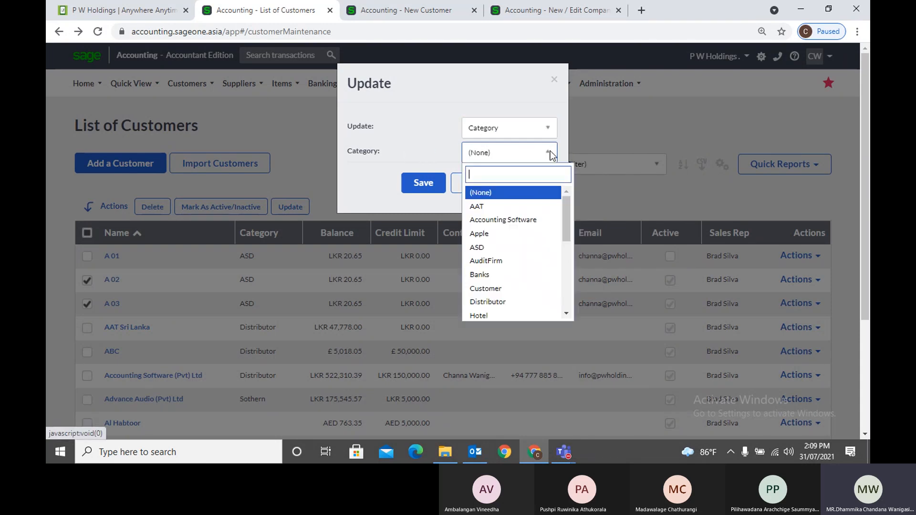
{"action": "left_click", "coordinate": [517, 221]}
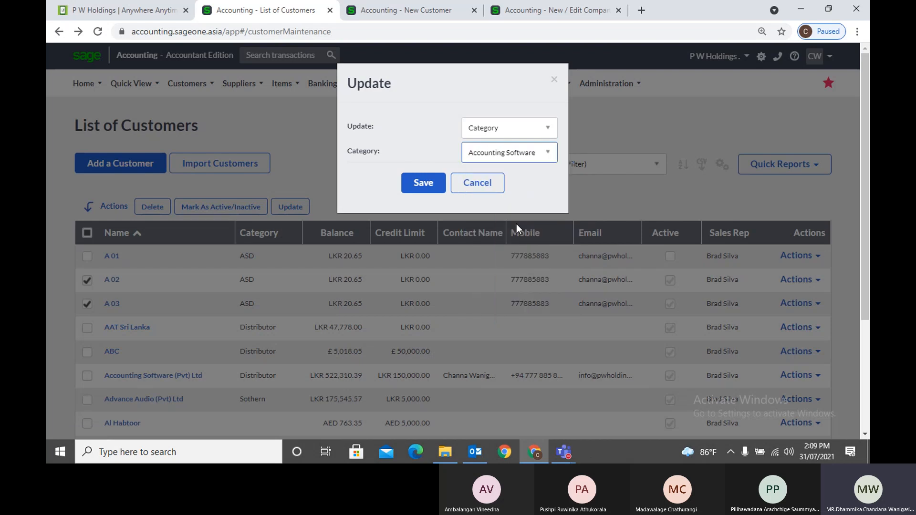
{"action": "left_click", "coordinate": [423, 184]}
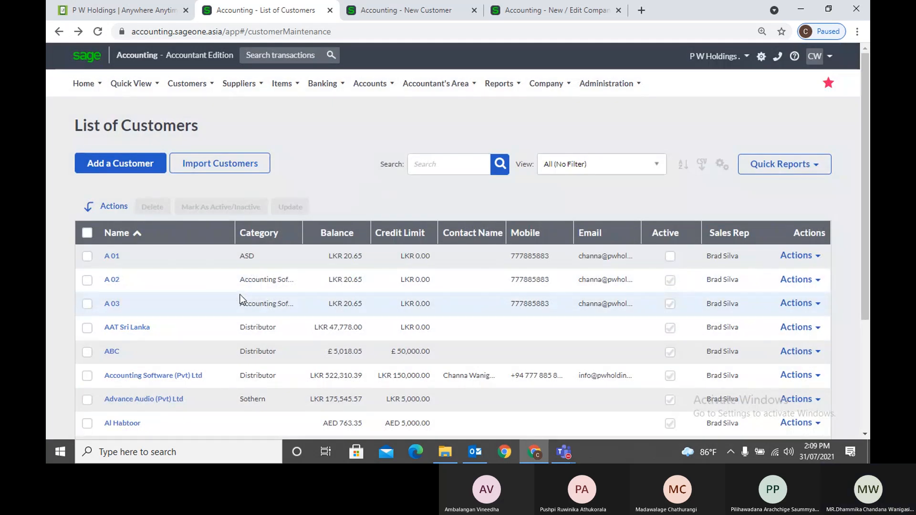
Tick A 02 and A 03, open the bulk Update form, and browse the invoice layout options
{"action": "left_click", "coordinate": [86, 304]}
{"action": "left_click", "coordinate": [87, 280]}
{"action": "left_click", "coordinate": [300, 207]}
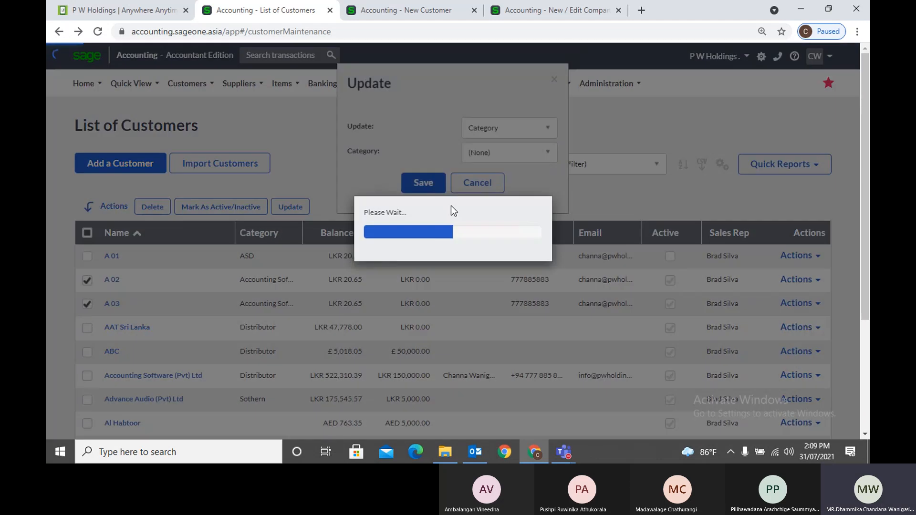
{"action": "left_click", "coordinate": [541, 128]}
{"action": "scroll", "coordinate": [516, 218], "scroll_direction": "down", "scroll_amount": 3}
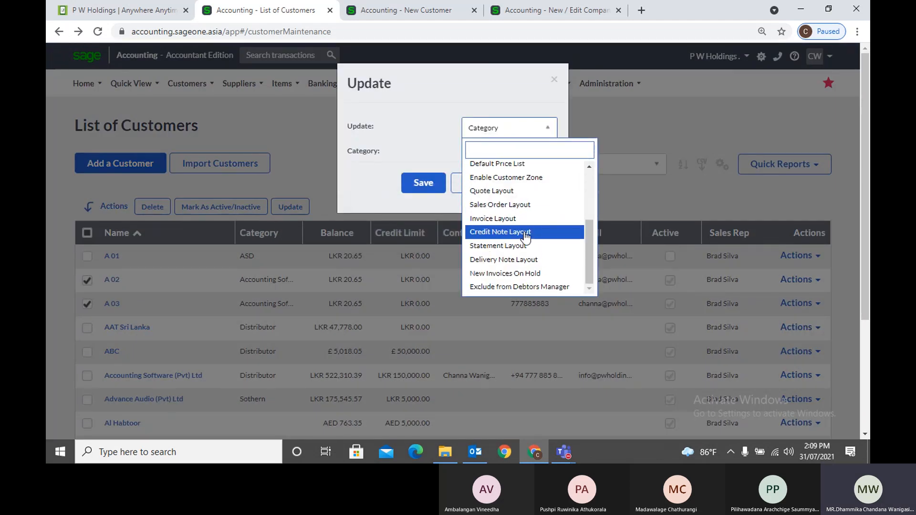
{"action": "scroll", "coordinate": [525, 236], "scroll_direction": "up", "scroll_amount": 3}
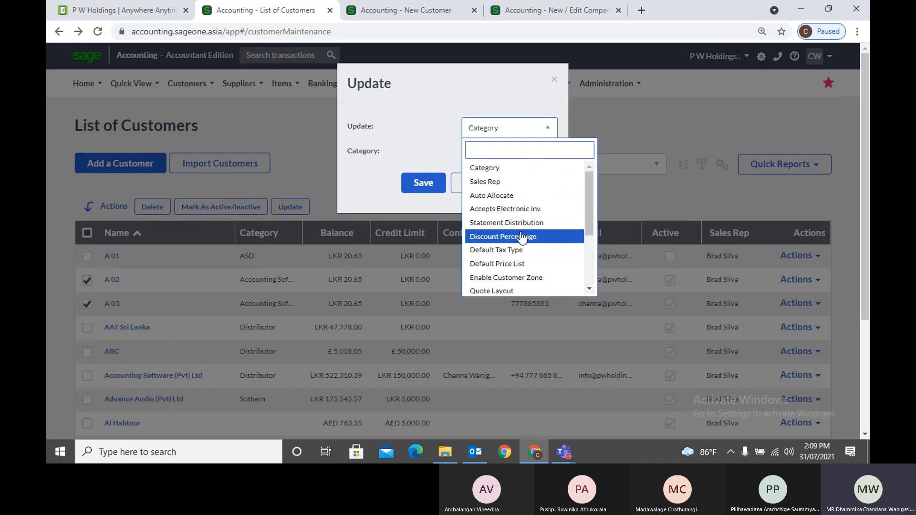
{"action": "scroll", "coordinate": [522, 237], "scroll_direction": "down", "scroll_amount": 3}
{"action": "scroll", "coordinate": [523, 237], "scroll_direction": "up", "scroll_amount": 3}
{"action": "scroll", "coordinate": [522, 238], "scroll_direction": "down", "scroll_amount": 3}
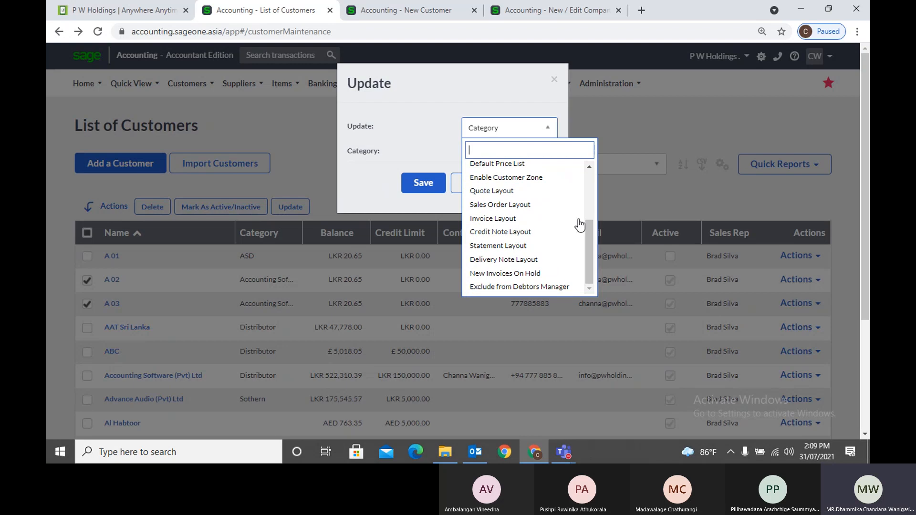
{"action": "left_click", "coordinate": [549, 221]}
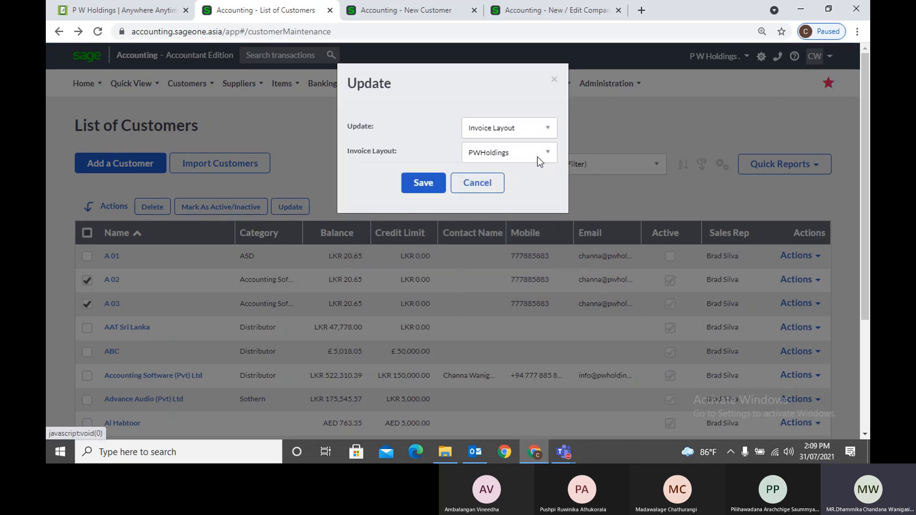
{"action": "left_click", "coordinate": [537, 157]}
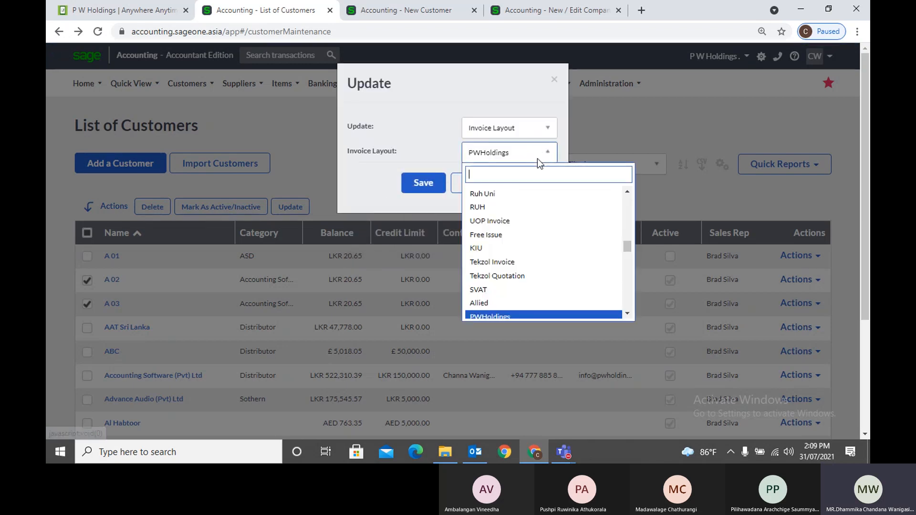
Set Default Price List to Retail Price List for both customers and save
{"action": "left_click", "coordinate": [518, 317]}
{"action": "left_click", "coordinate": [518, 129]}
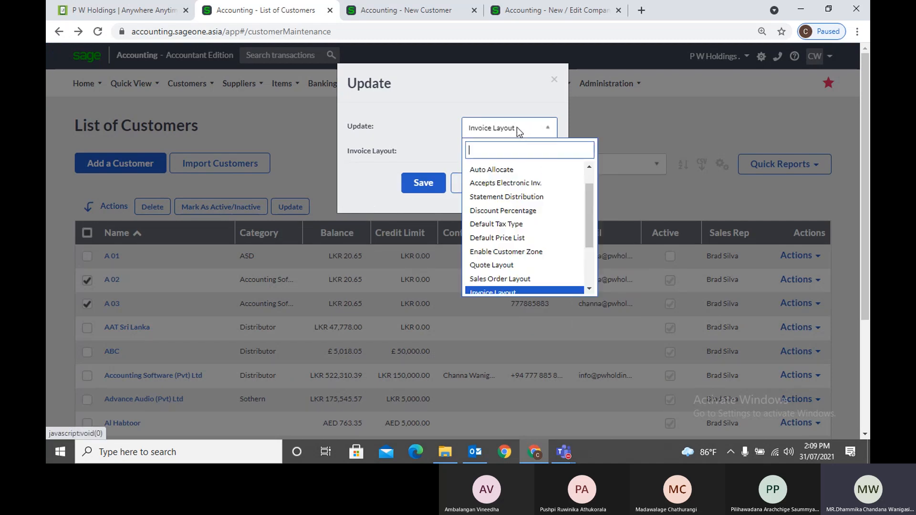
{"action": "scroll", "coordinate": [529, 205], "scroll_direction": "down", "scroll_amount": 1}
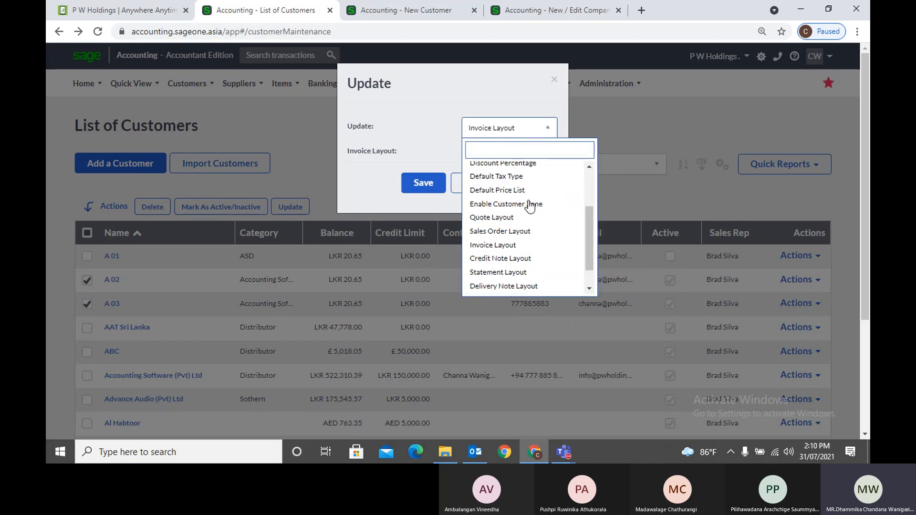
{"action": "scroll", "coordinate": [530, 205], "scroll_direction": "down", "scroll_amount": 2}
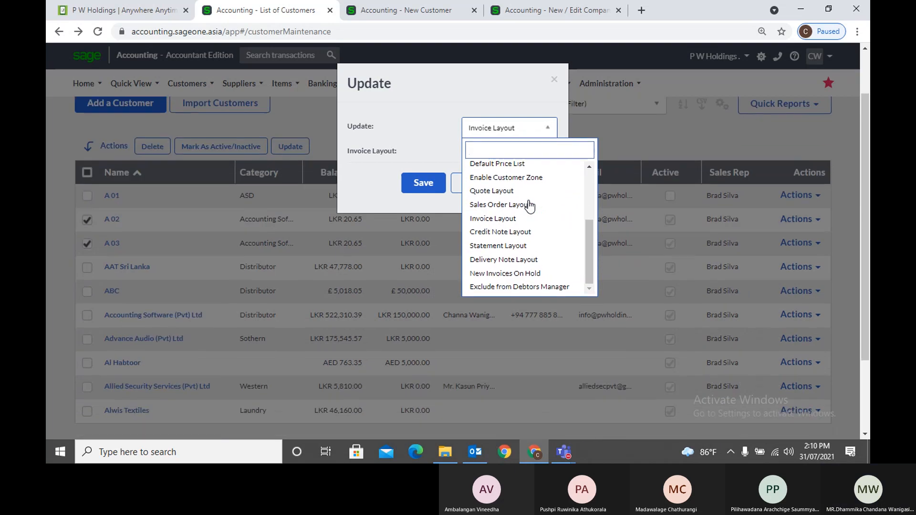
{"action": "scroll", "coordinate": [530, 205], "scroll_direction": "up", "scroll_amount": 2}
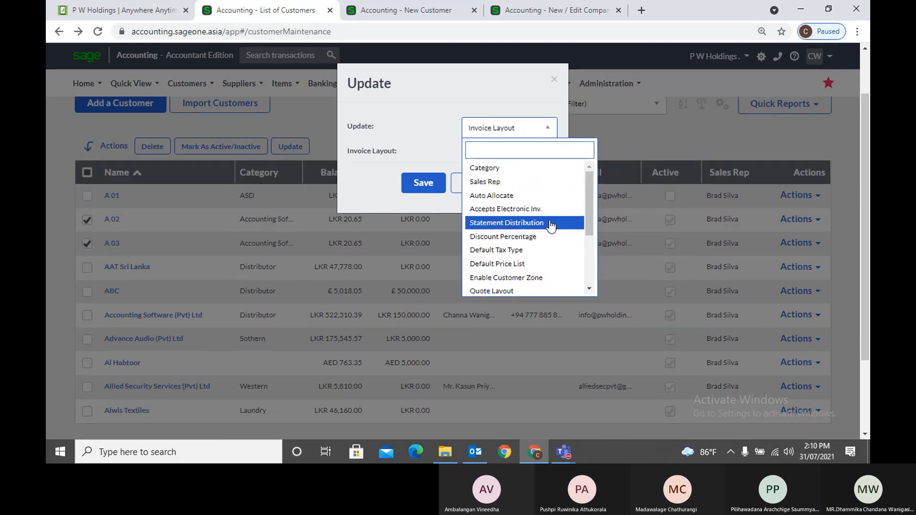
{"action": "scroll", "coordinate": [553, 228], "scroll_direction": "down", "scroll_amount": 1}
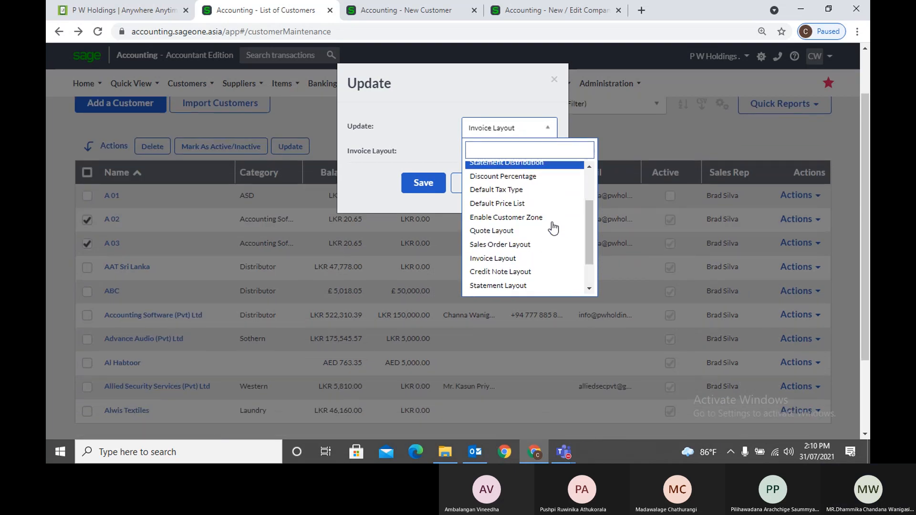
{"action": "scroll", "coordinate": [553, 228], "scroll_direction": "down", "scroll_amount": 1}
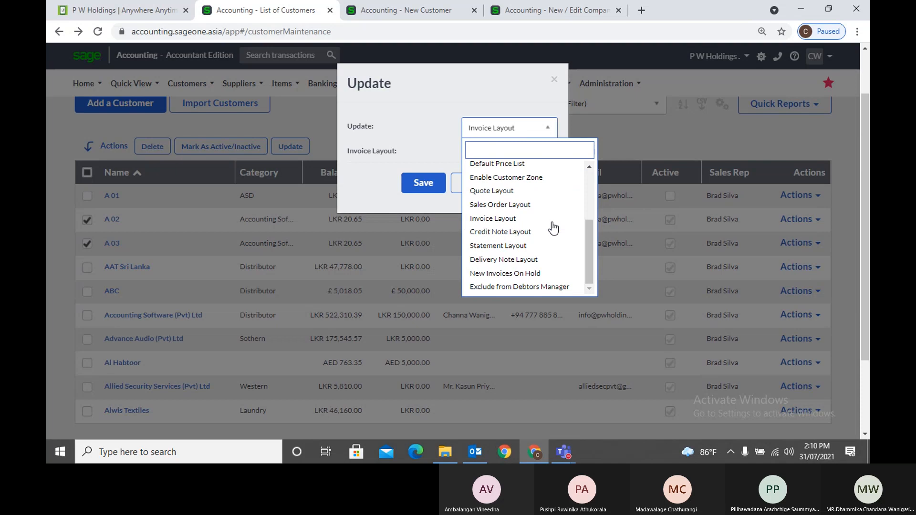
{"action": "scroll", "coordinate": [553, 228], "scroll_direction": "down", "scroll_amount": 1}
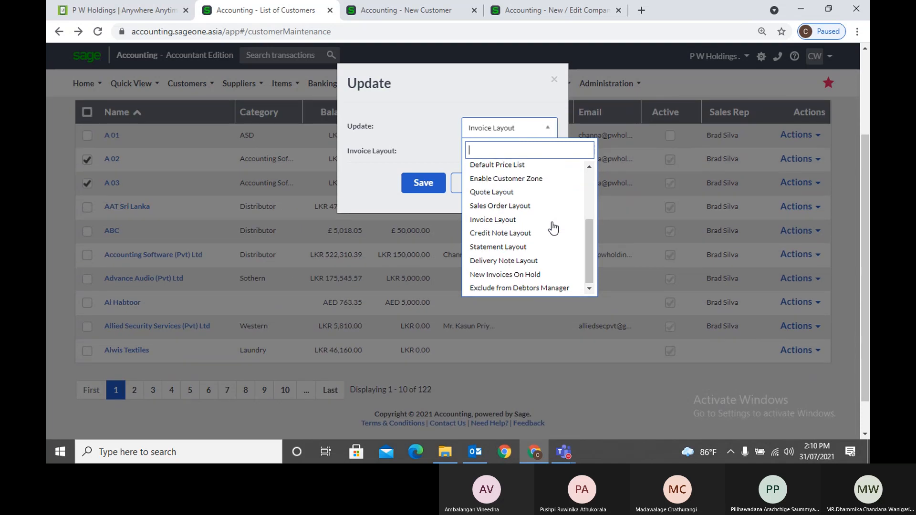
{"action": "scroll", "coordinate": [552, 229], "scroll_direction": "up", "scroll_amount": 1}
{"action": "left_click", "coordinate": [549, 227]}
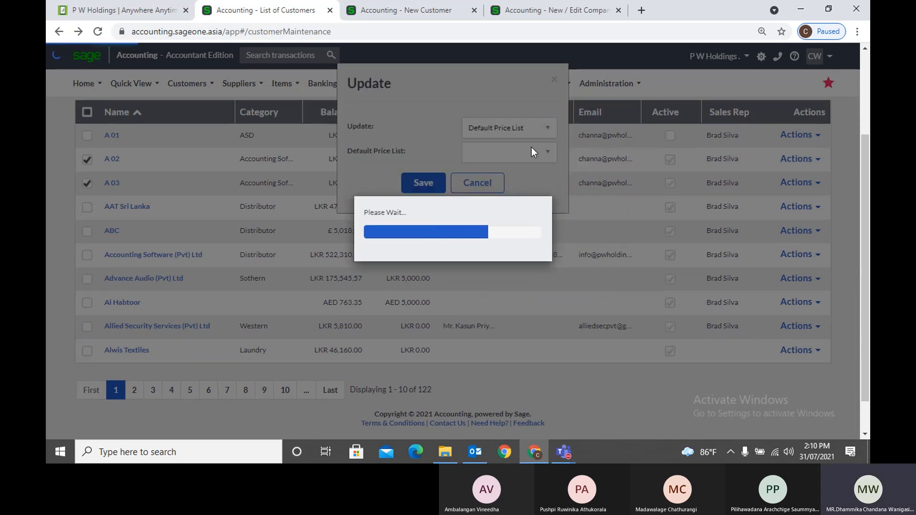
{"action": "left_click", "coordinate": [542, 153]}
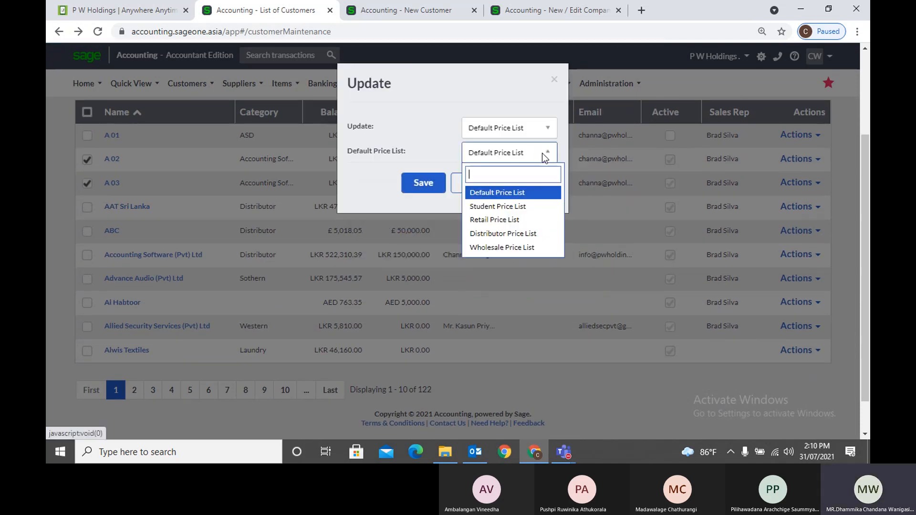
{"action": "left_click", "coordinate": [514, 218]}
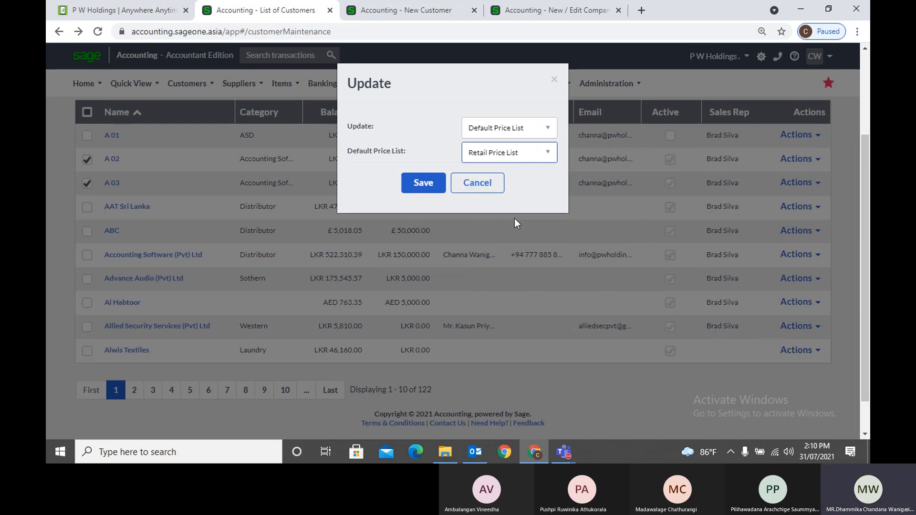
{"action": "left_click", "coordinate": [434, 183]}
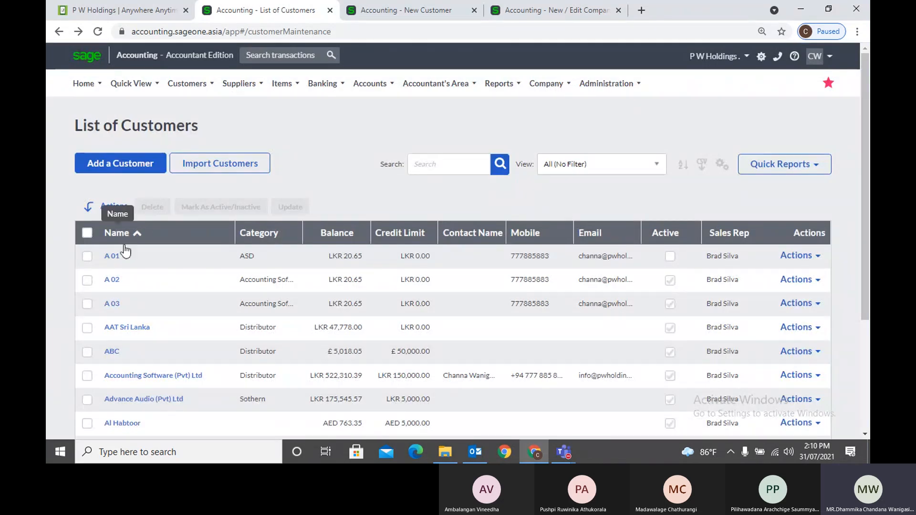
Tick the ABC and Al Habtoor rows in the customer list
{"action": "scroll", "coordinate": [377, 195], "scroll_direction": "down", "scroll_amount": 3}
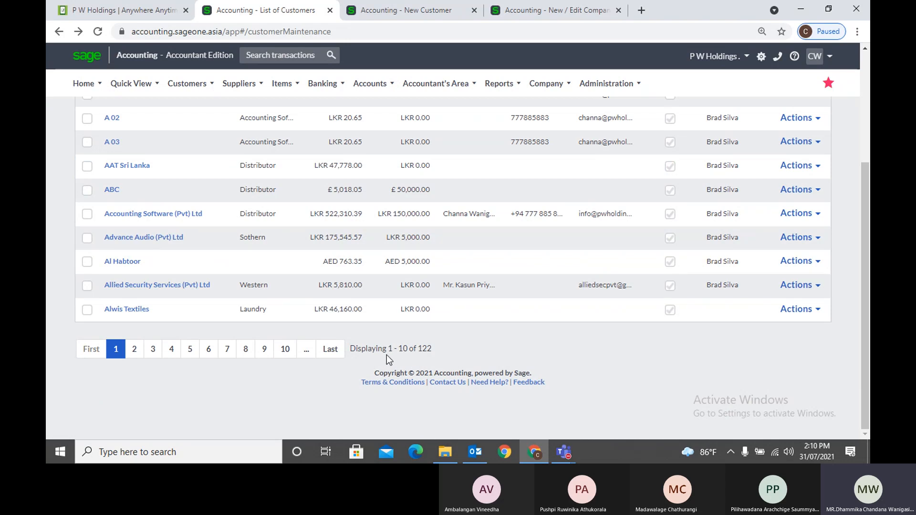
{"action": "scroll", "coordinate": [387, 355], "scroll_direction": "up", "scroll_amount": 4}
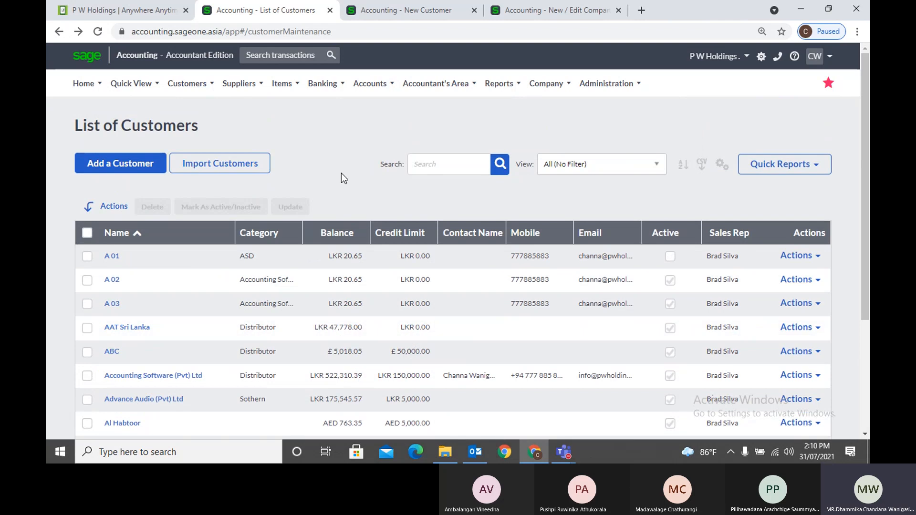
{"action": "scroll", "coordinate": [342, 173], "scroll_direction": "down", "scroll_amount": 3}
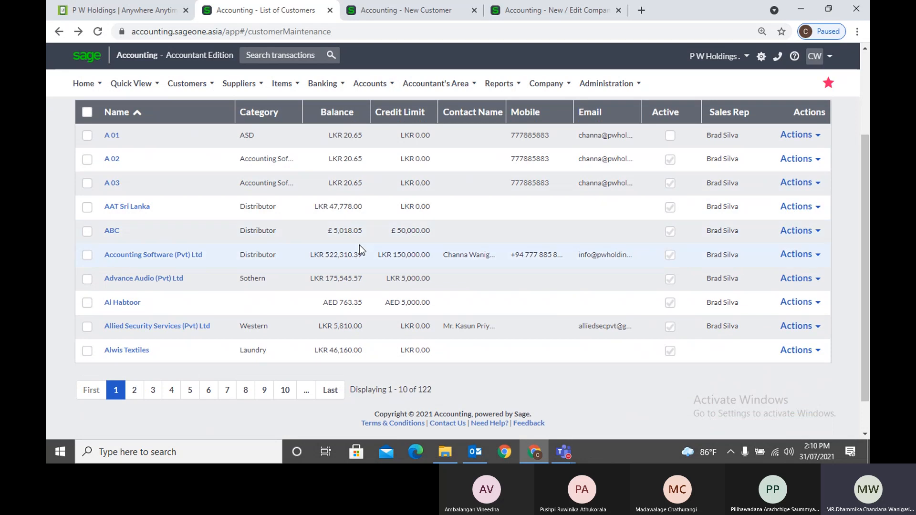
{"action": "scroll", "coordinate": [359, 245], "scroll_direction": "up", "scroll_amount": 2}
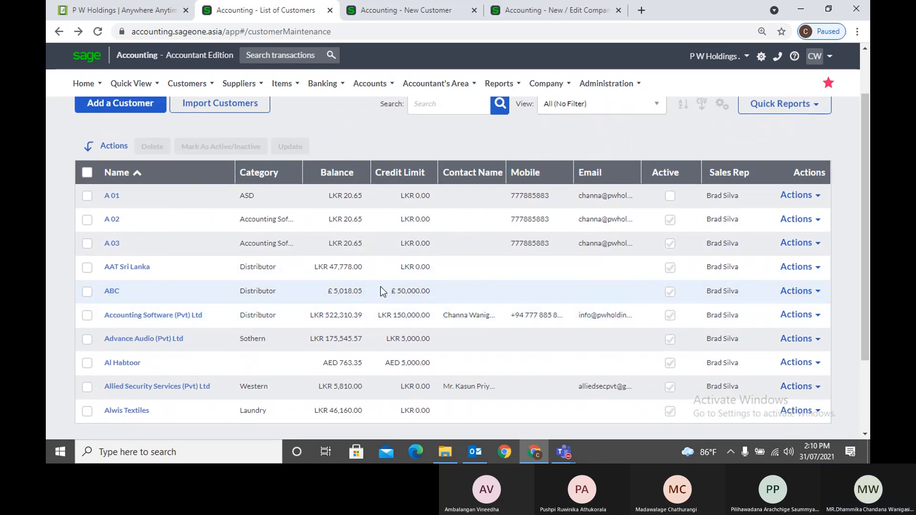
{"action": "left_click", "coordinate": [88, 292]}
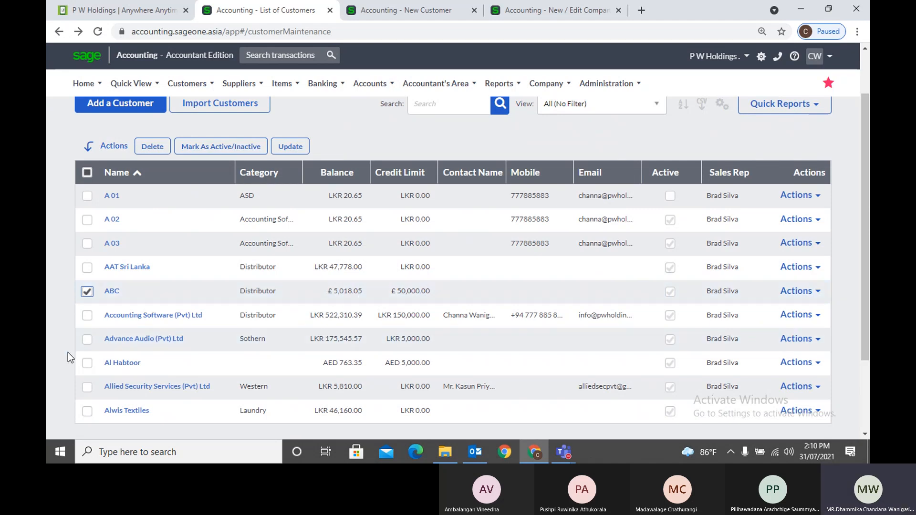
{"action": "left_click", "coordinate": [86, 367]}
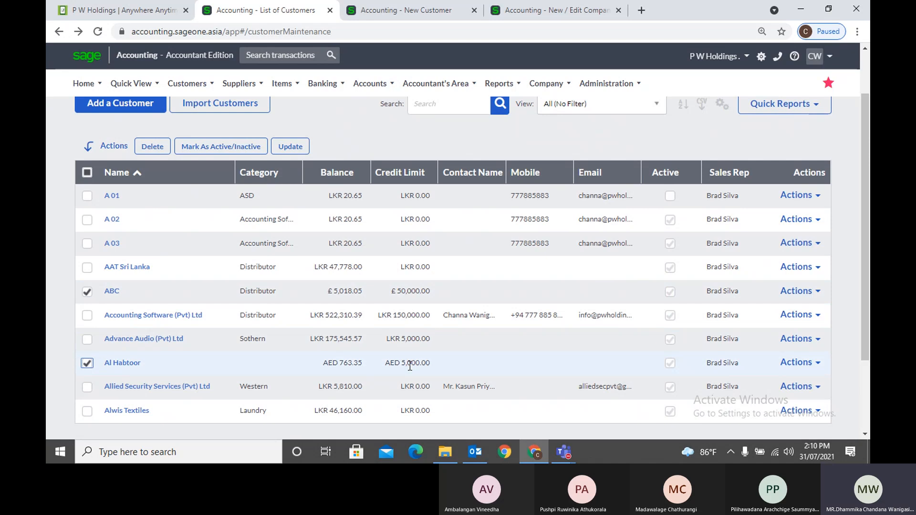
{"action": "scroll", "coordinate": [408, 362], "scroll_direction": "down", "scroll_amount": 3}
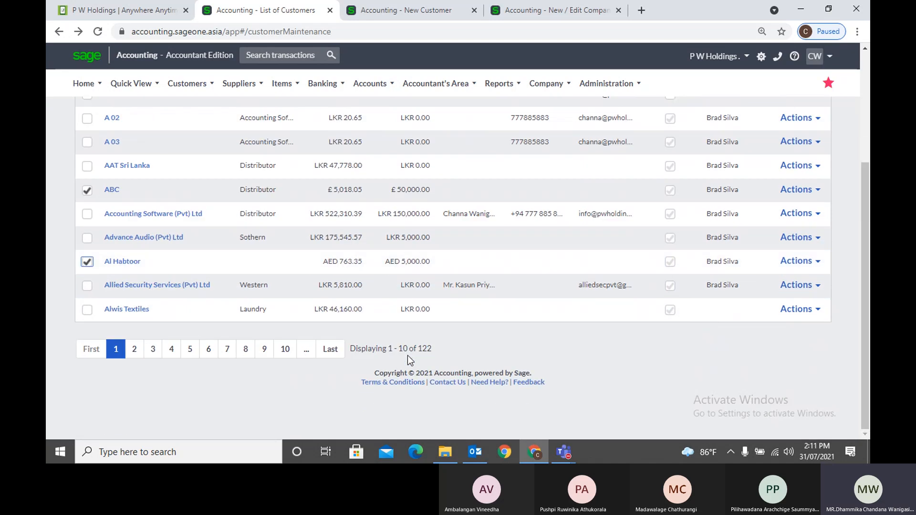
{"action": "scroll", "coordinate": [405, 351], "scroll_direction": "up", "scroll_amount": 1}
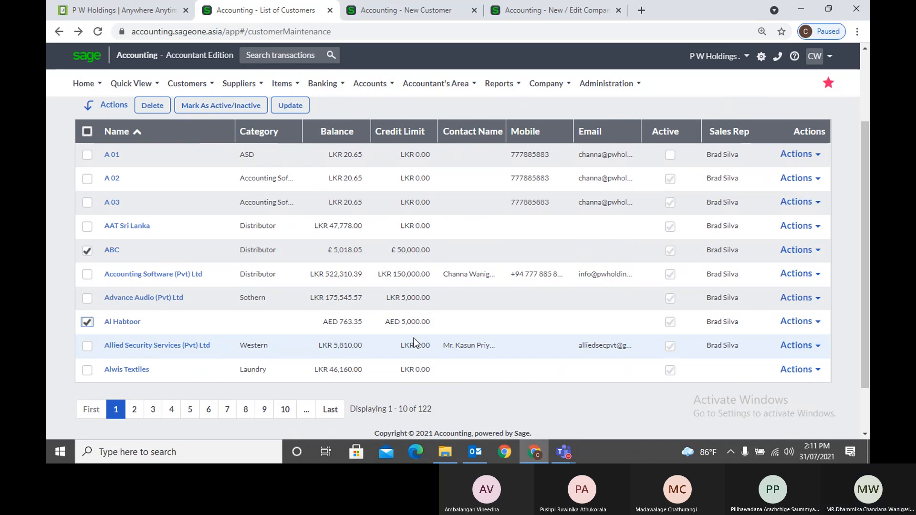
{"action": "scroll", "coordinate": [414, 338], "scroll_direction": "down", "scroll_amount": 2}
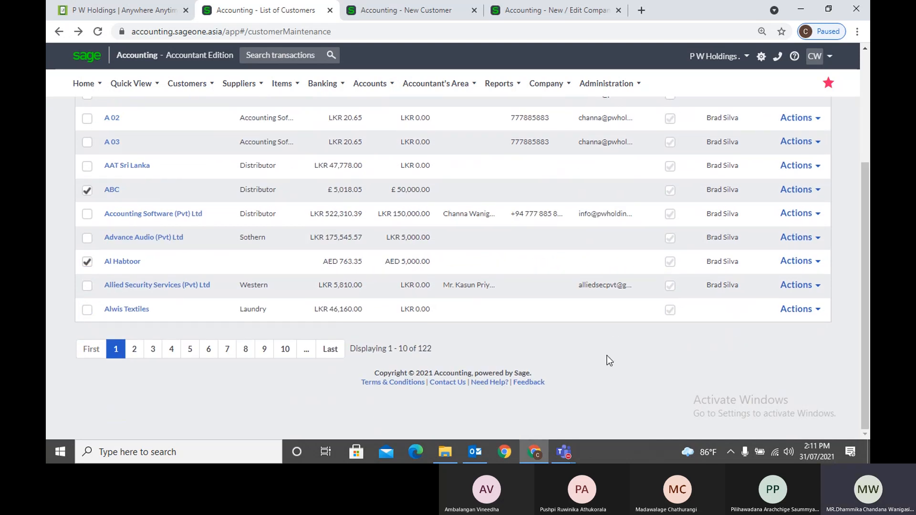
{"action": "scroll", "coordinate": [607, 356], "scroll_direction": "up", "scroll_amount": 3}
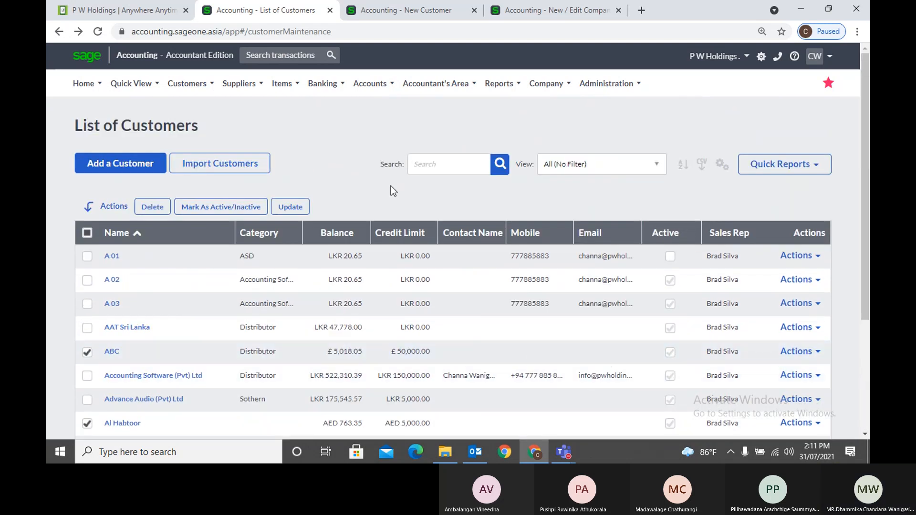
Open the List of Sales Reps from the Customers lists menu
{"action": "left_click", "coordinate": [187, 84]}
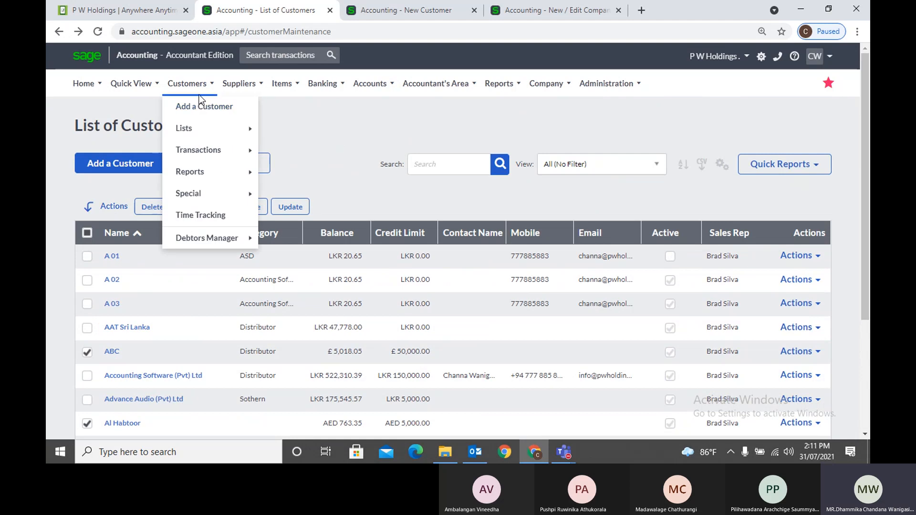
{"action": "mouse_move", "coordinate": [200, 126]}
{"action": "left_click", "coordinate": [296, 152]}
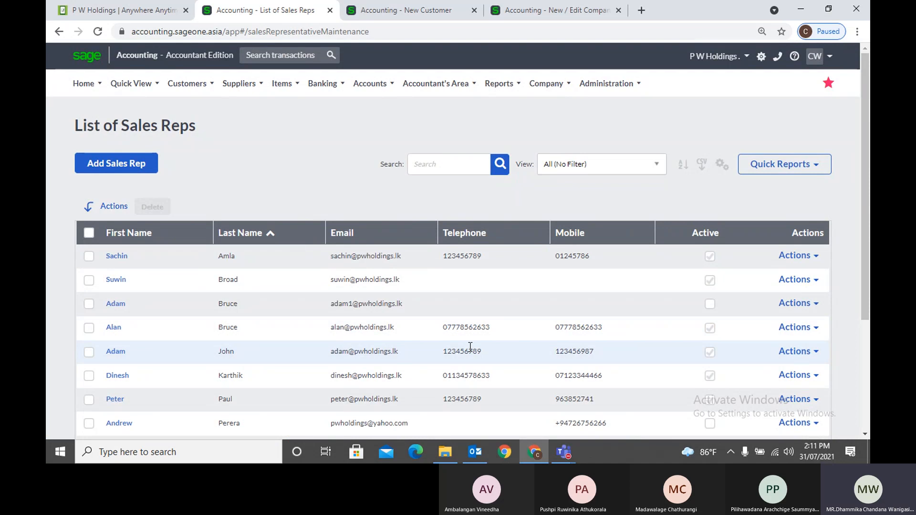
{"action": "left_click", "coordinate": [187, 83]}
{"action": "mouse_move", "coordinate": [199, 130]}
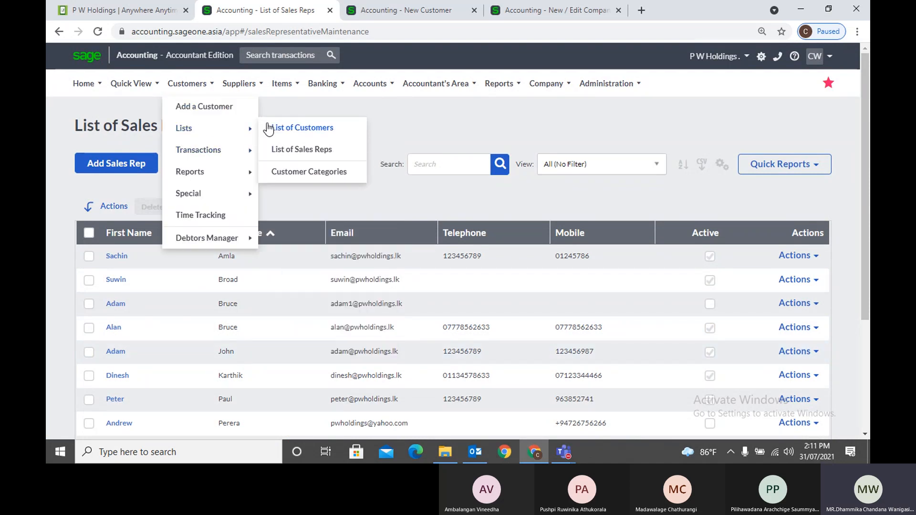
{"action": "left_click", "coordinate": [295, 150]}
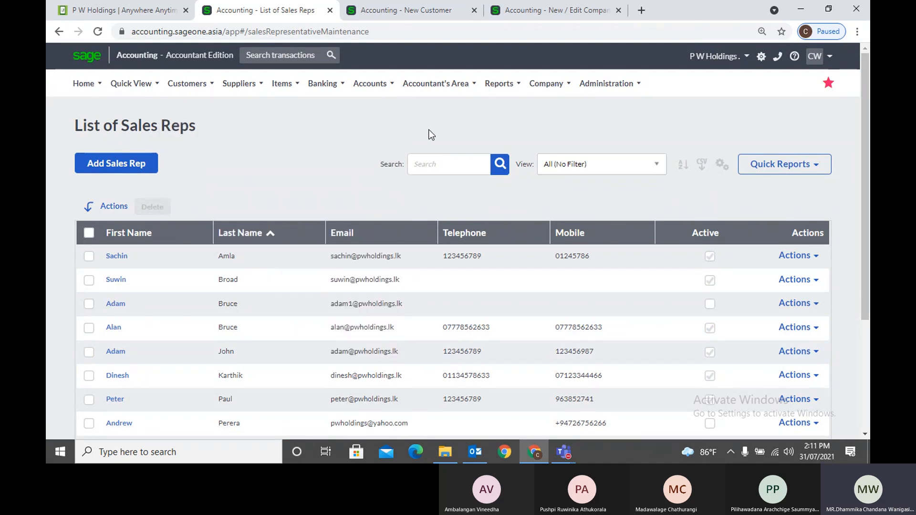
Cancel Customise Grid without column changes, then sort reps by First Name ascending
{"action": "left_click", "coordinate": [722, 164]}
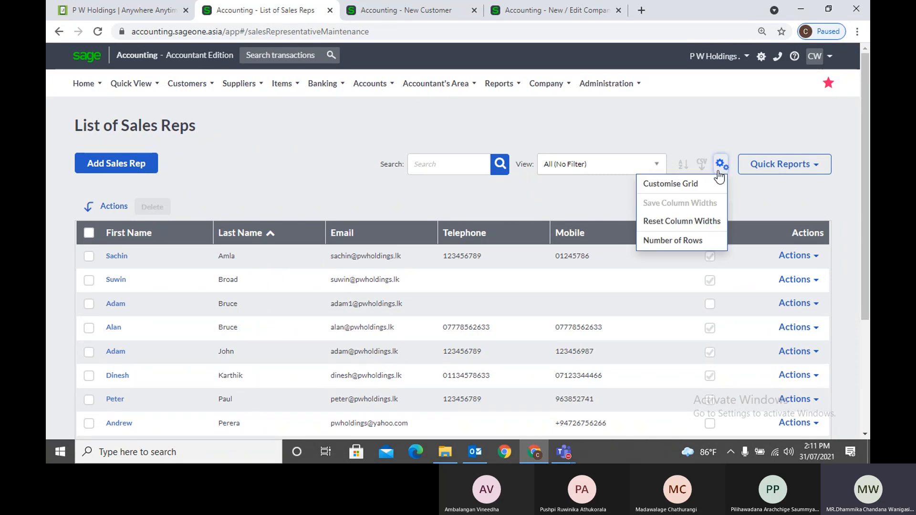
{"action": "left_click", "coordinate": [708, 182]}
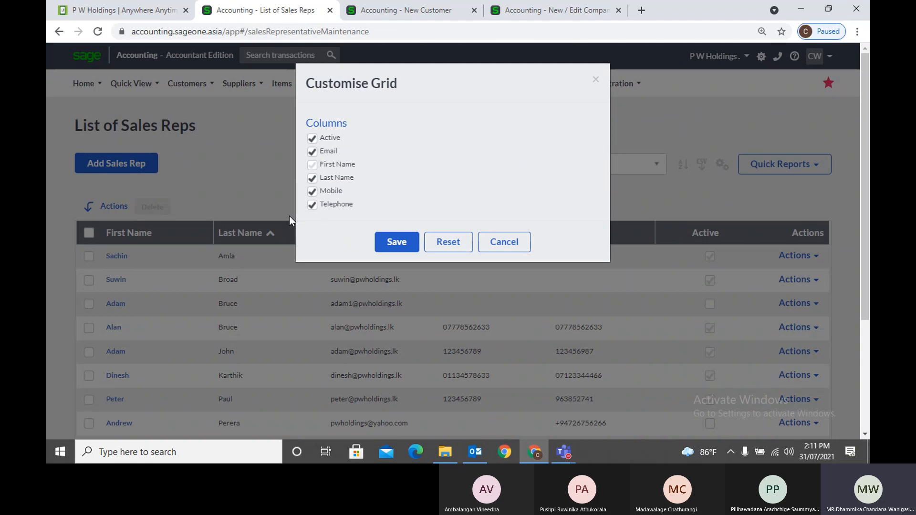
{"action": "left_click", "coordinate": [501, 241]}
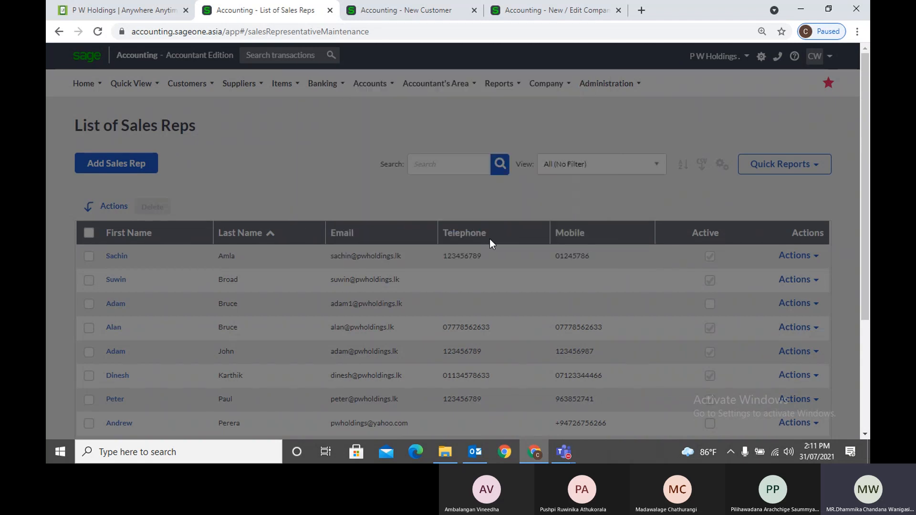
{"action": "left_click", "coordinate": [144, 233]}
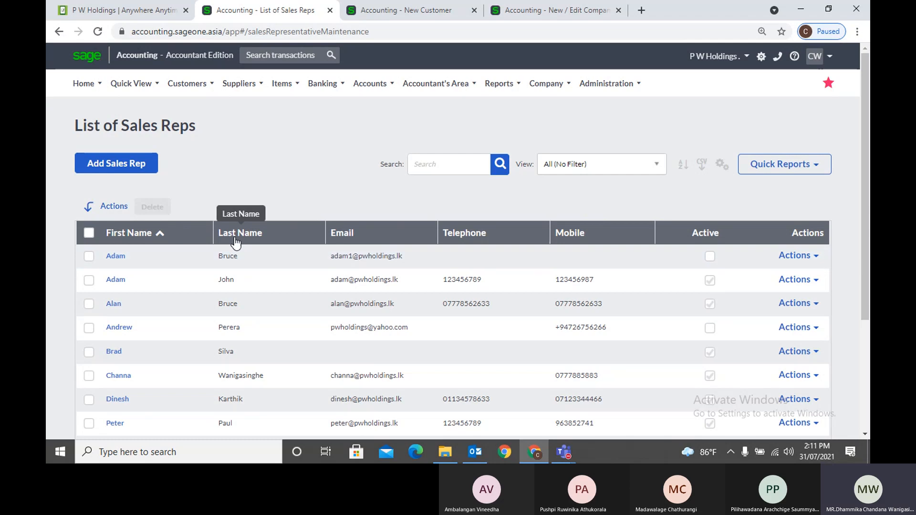
Toggle the First Name sort descending and back, then tick and clear rep rows
{"action": "left_click", "coordinate": [203, 238]}
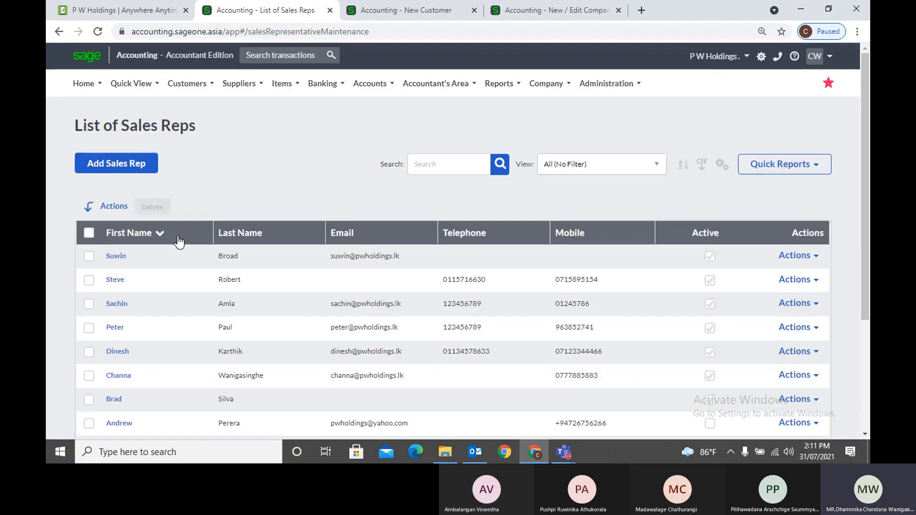
{"action": "left_click", "coordinate": [177, 236]}
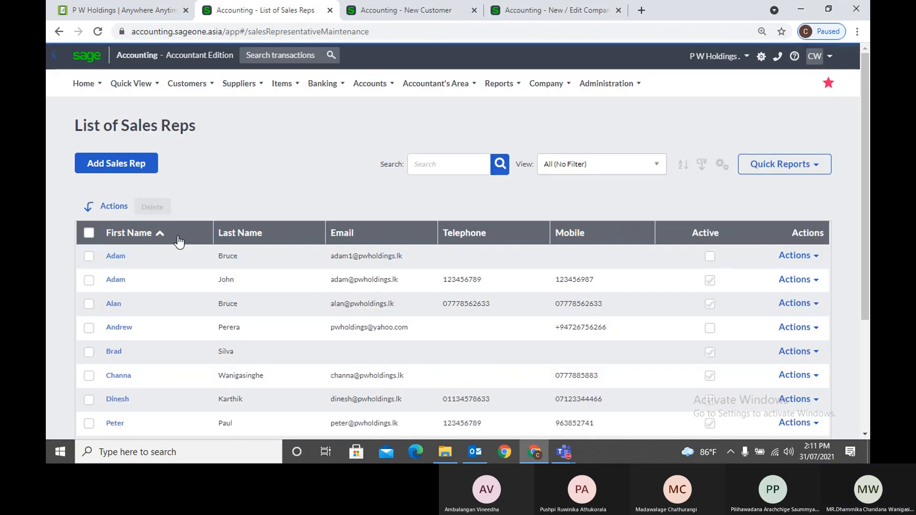
{"action": "left_click", "coordinate": [89, 258]}
{"action": "left_click", "coordinate": [90, 280]}
{"action": "left_click", "coordinate": [89, 304]}
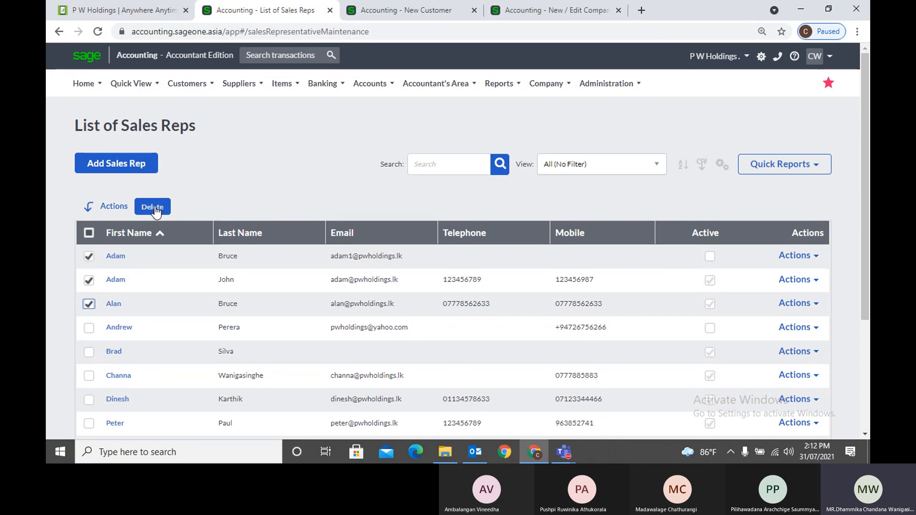
{"action": "left_click", "coordinate": [90, 235]}
{"action": "left_click", "coordinate": [91, 235]}
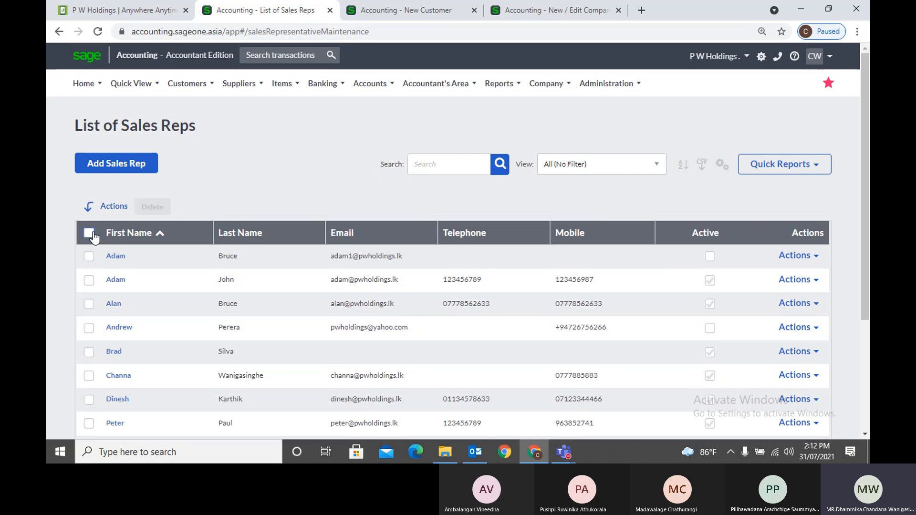
{"action": "left_click", "coordinate": [814, 256]}
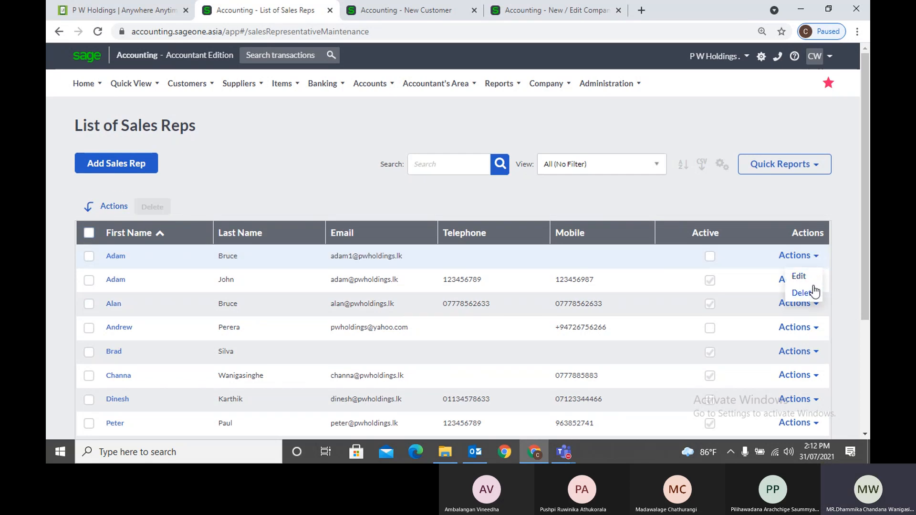
{"action": "left_click", "coordinate": [804, 278]}
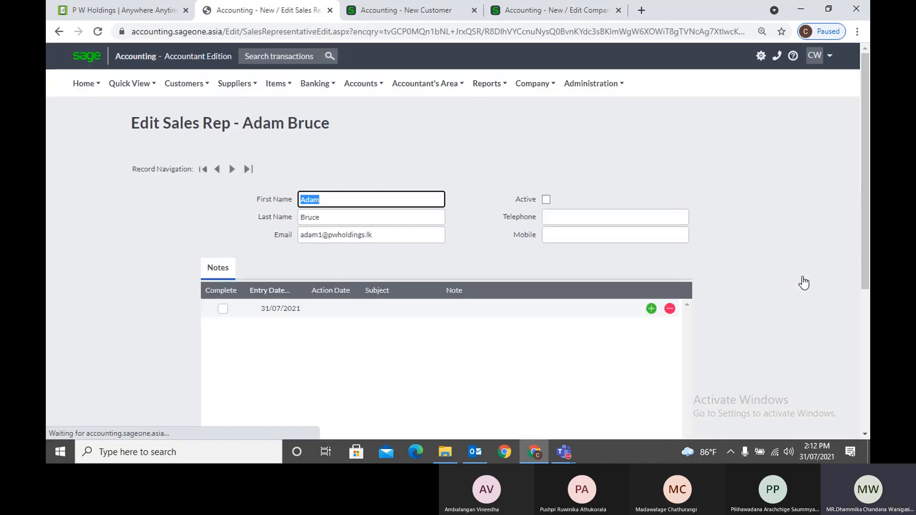
{"action": "left_click", "coordinate": [60, 33]}
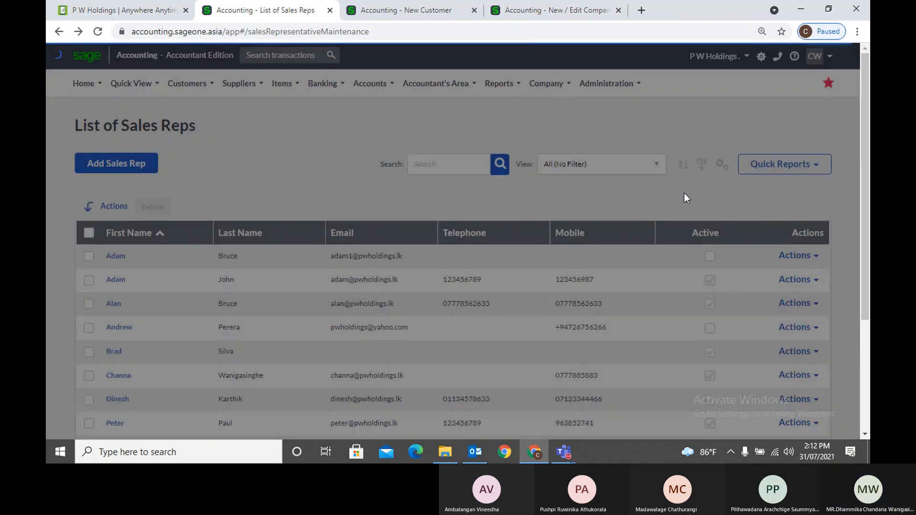
{"action": "left_click", "coordinate": [683, 164]}
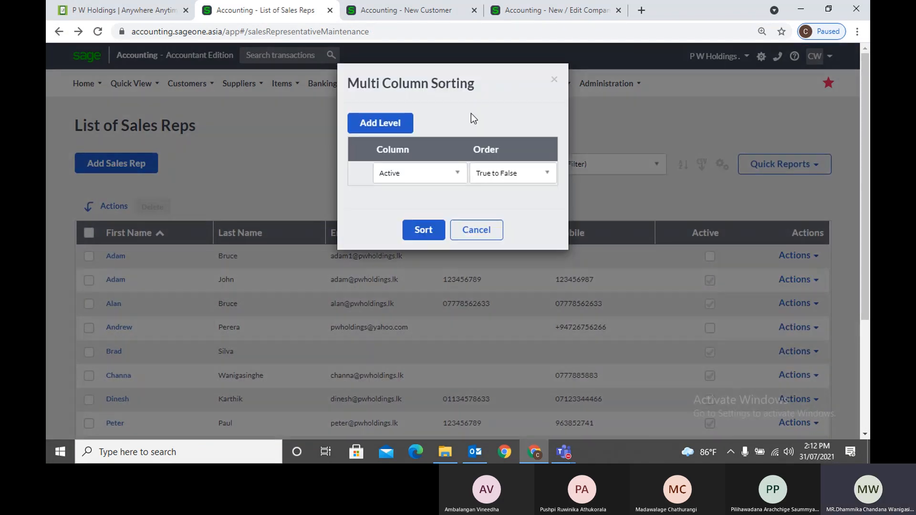
Add a sort level, cancel Multi Column Sorting, and briefly open the views list
{"action": "left_click", "coordinate": [388, 128]}
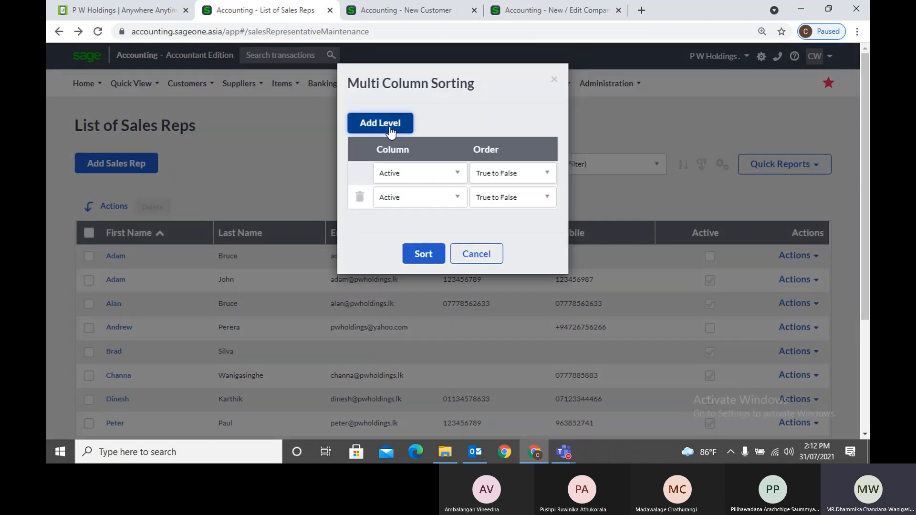
{"action": "left_click", "coordinate": [470, 255]}
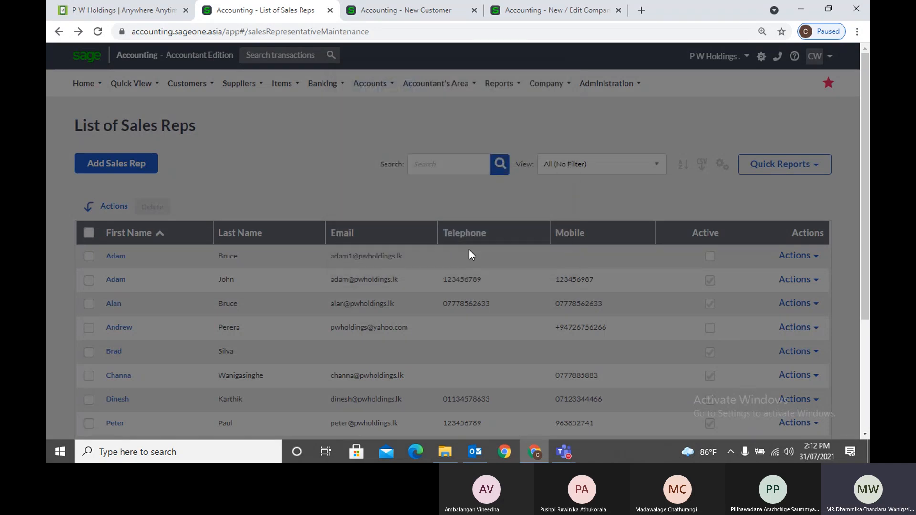
{"action": "left_click", "coordinate": [642, 167]}
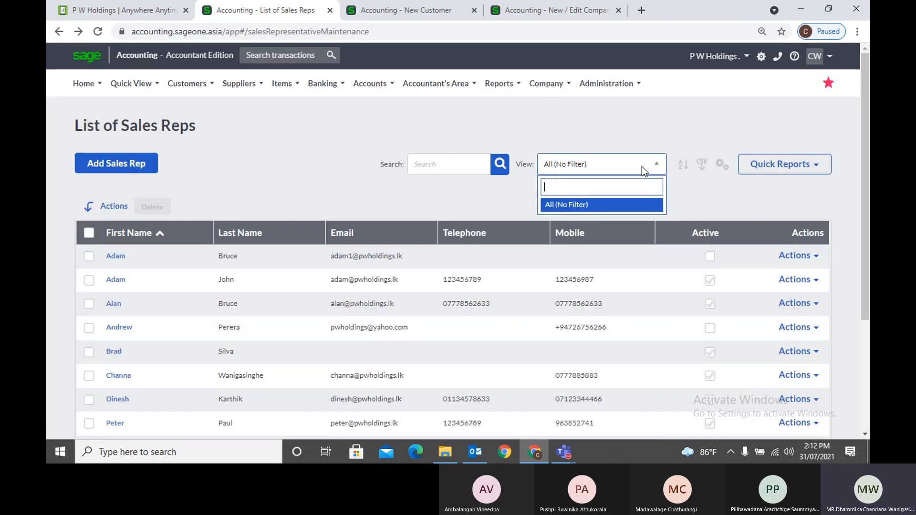
{"action": "left_click", "coordinate": [598, 141]}
{"action": "left_click", "coordinate": [426, 173]}
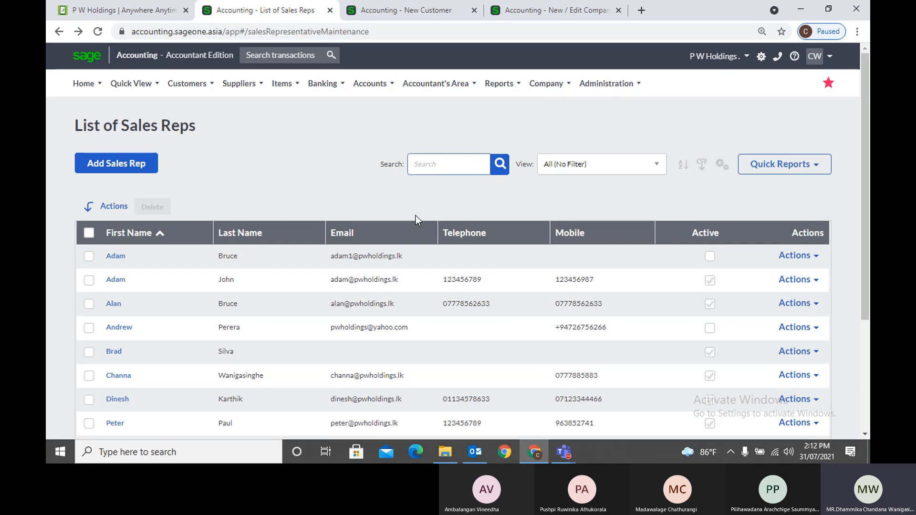
{"action": "type", "text": "Su"}
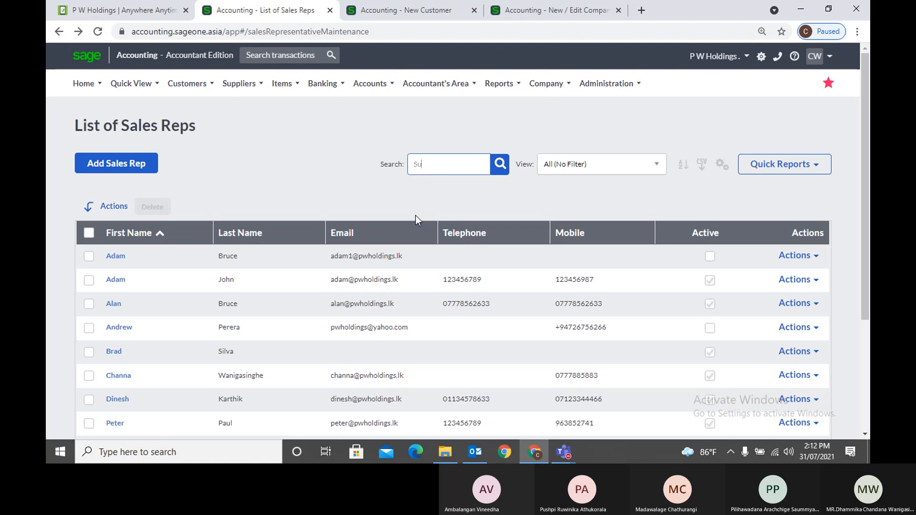
{"action": "key", "text": "Return"}
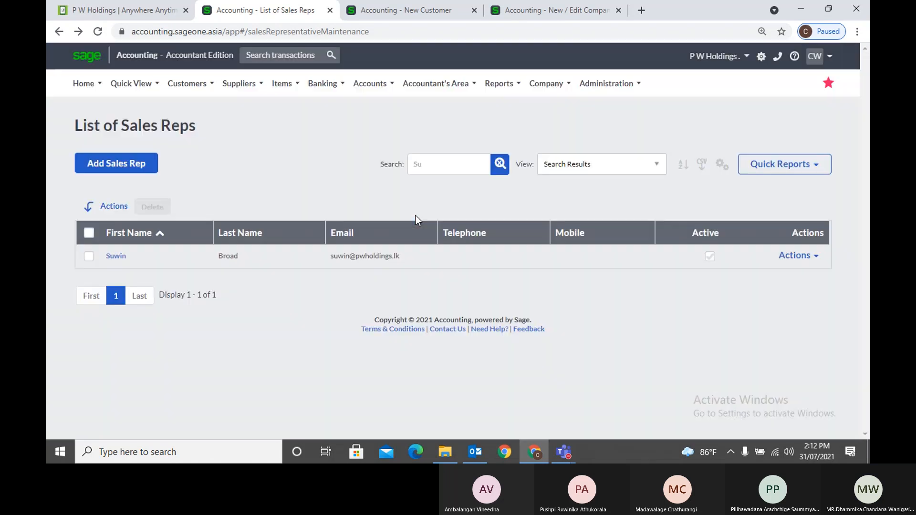
{"action": "left_click", "coordinate": [501, 162]}
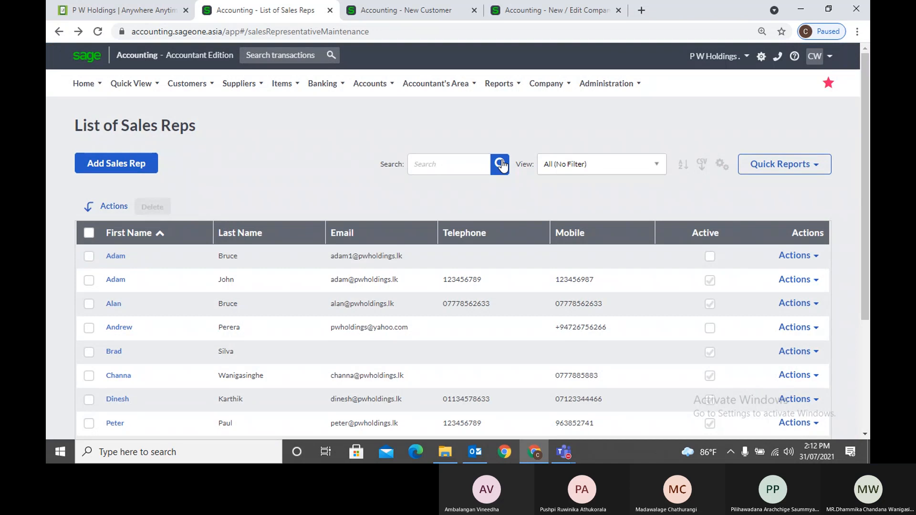
{"action": "scroll", "coordinate": [503, 194], "scroll_direction": "down", "scroll_amount": 3}
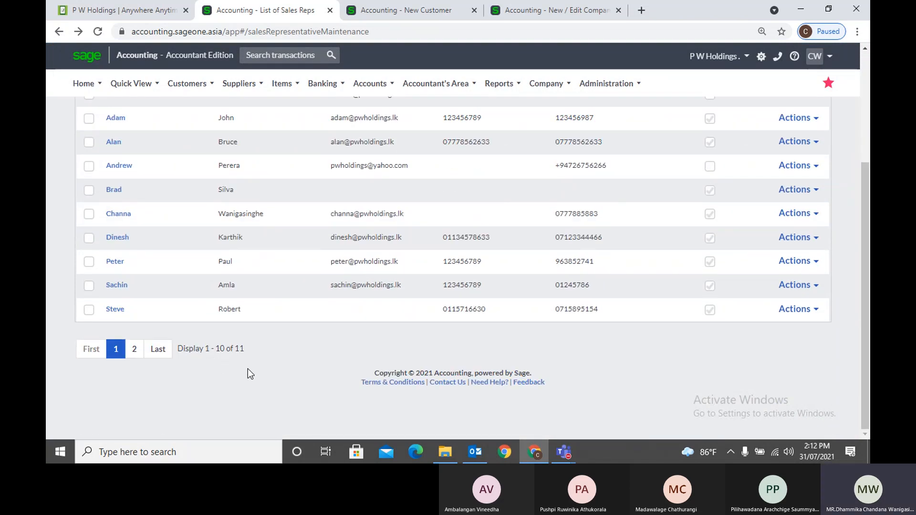
{"action": "scroll", "coordinate": [242, 366], "scroll_direction": "up", "scroll_amount": 3}
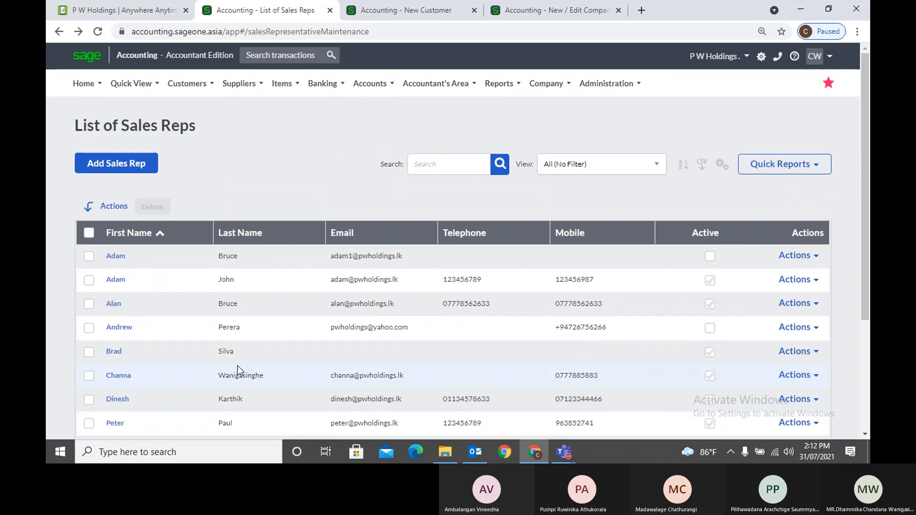
Open Customer Categories and view the AAT category's actions without choosing one
{"action": "left_click", "coordinate": [196, 90]}
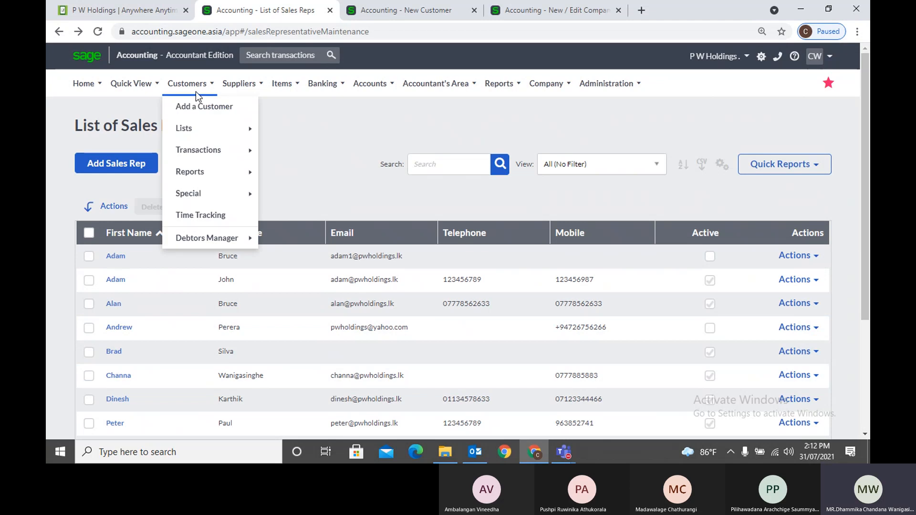
{"action": "mouse_move", "coordinate": [207, 135]}
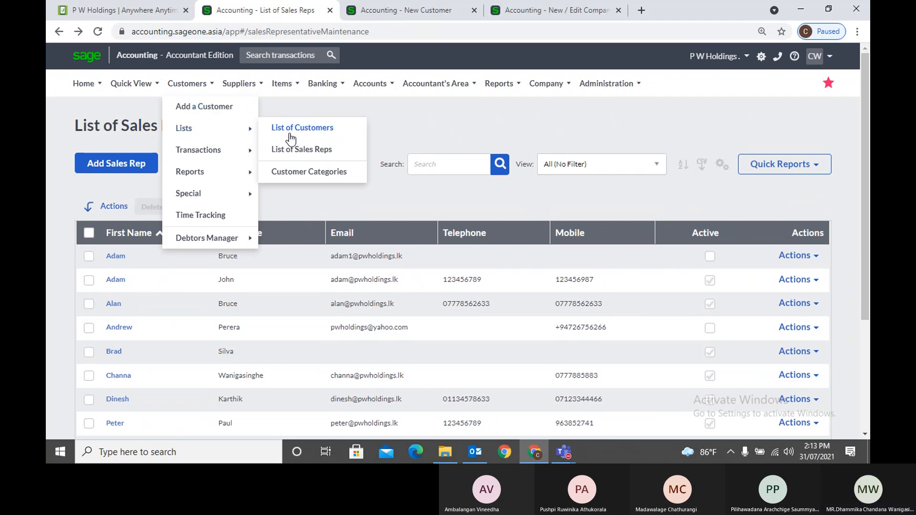
{"action": "left_click", "coordinate": [303, 173]}
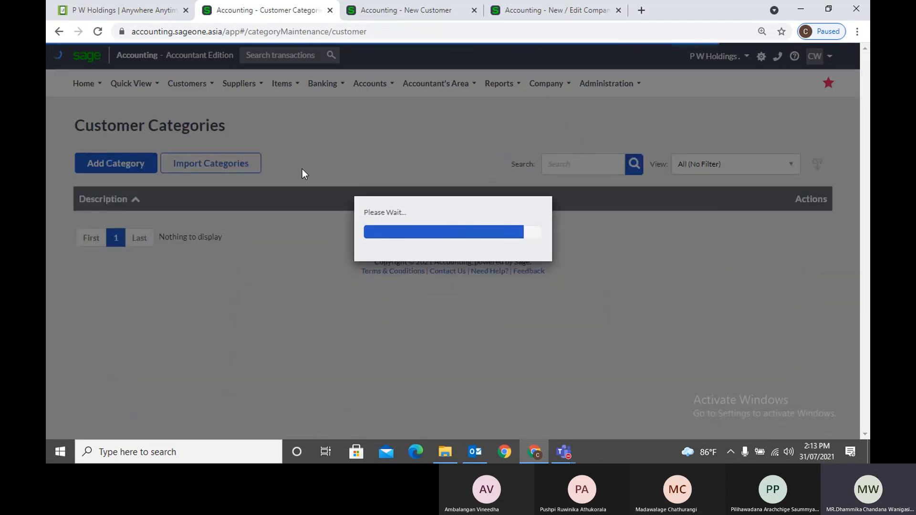
{"action": "scroll", "coordinate": [285, 248], "scroll_direction": "down", "scroll_amount": 3}
{"action": "scroll", "coordinate": [282, 260], "scroll_direction": "up", "scroll_amount": 3}
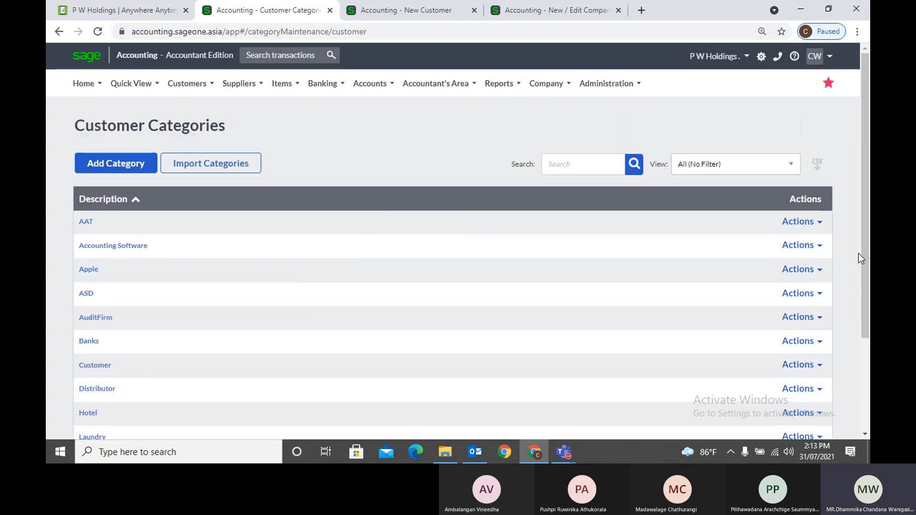
{"action": "left_click", "coordinate": [822, 228]}
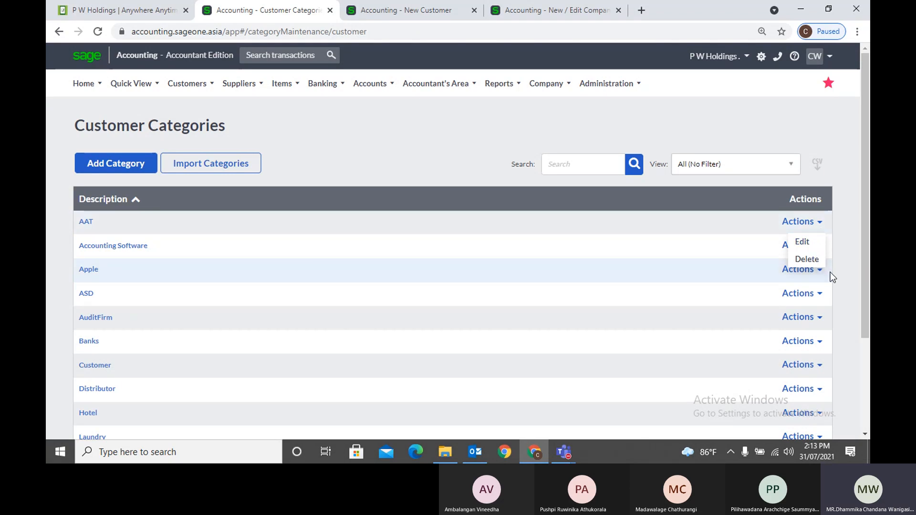
{"action": "left_click", "coordinate": [839, 285]}
Search the categories for 'Hotel', then clear the search to show all 23
{"action": "left_click", "coordinate": [606, 169]}
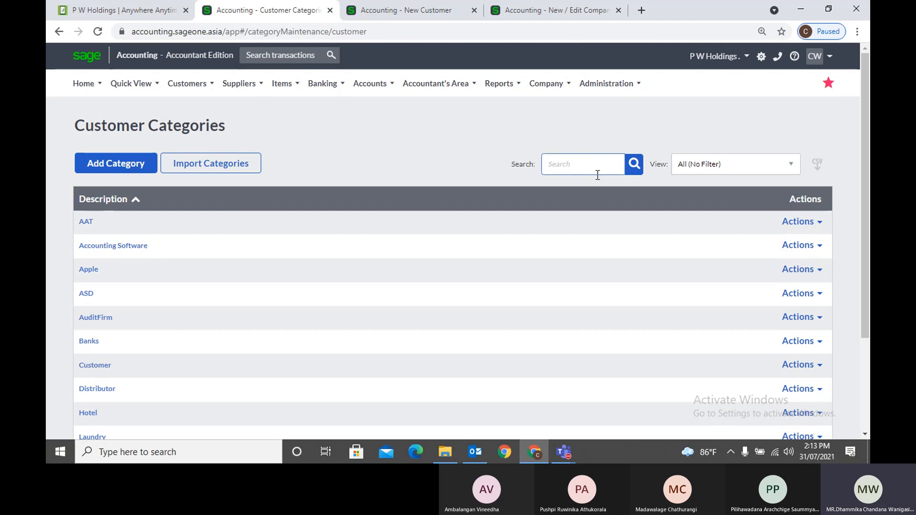
{"action": "type", "text": "Hot"}
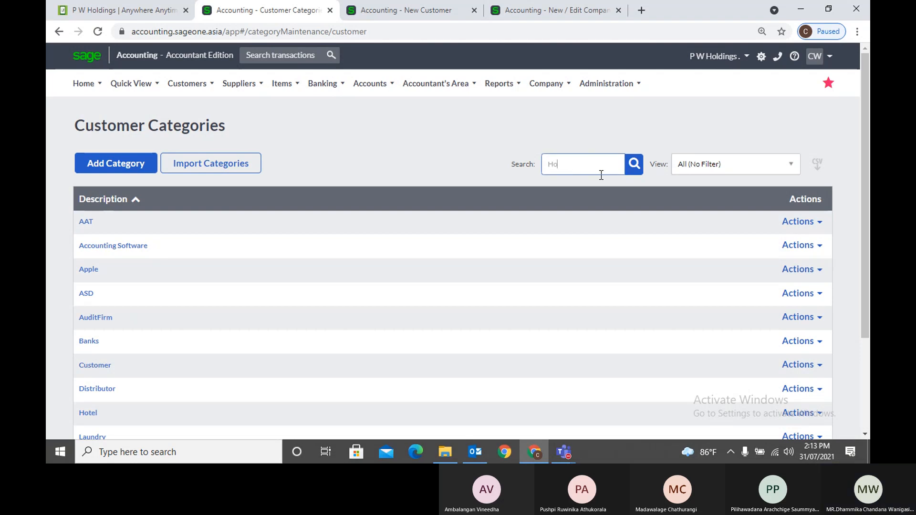
{"action": "type", "text": "el"}
{"action": "key", "text": "Return"}
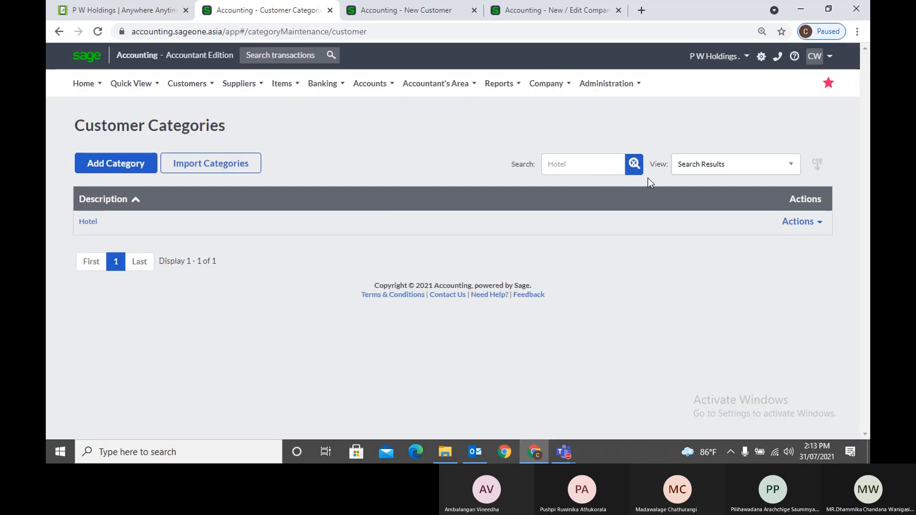
{"action": "left_click", "coordinate": [643, 166]}
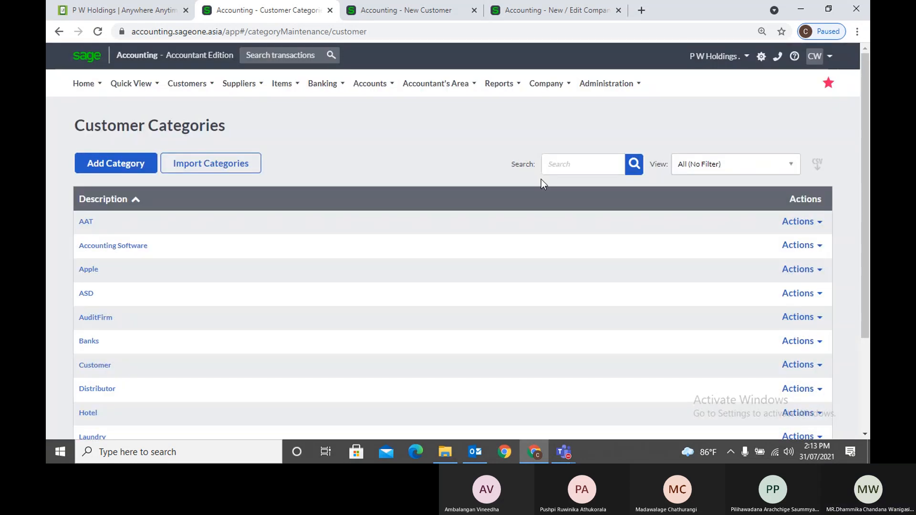
{"action": "scroll", "coordinate": [445, 350], "scroll_direction": "down", "scroll_amount": 3}
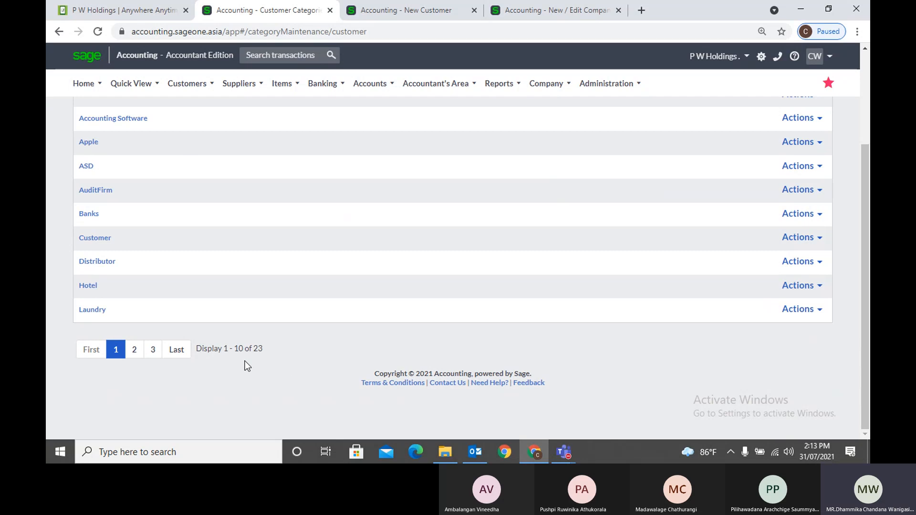
{"action": "scroll", "coordinate": [247, 365], "scroll_direction": "up", "scroll_amount": 3}
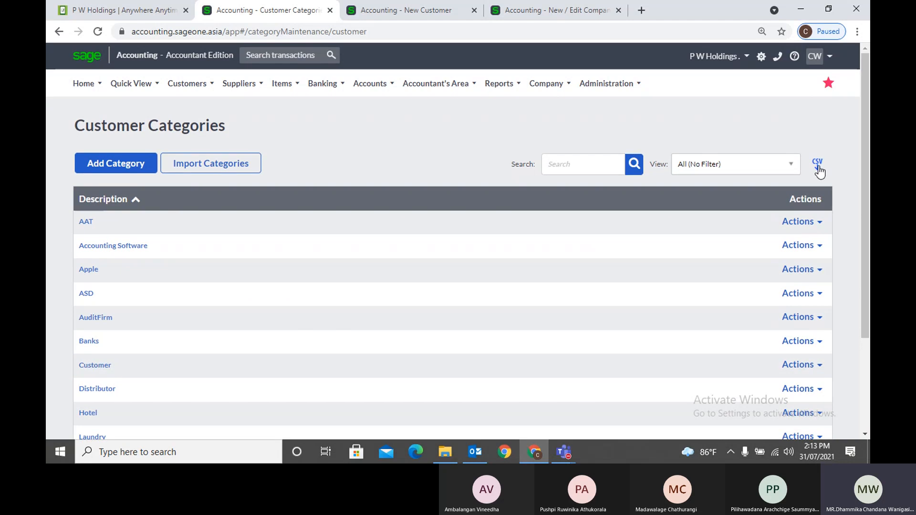
Open the List of Customers from the Customers lists menu
{"action": "left_click", "coordinate": [187, 83]}
{"action": "mouse_move", "coordinate": [183, 152]}
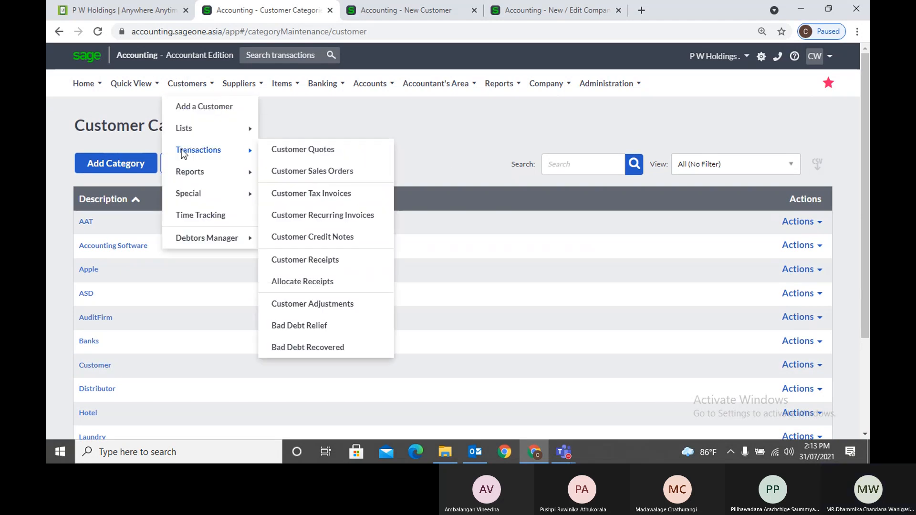
{"action": "mouse_move", "coordinate": [202, 137]}
{"action": "left_click", "coordinate": [316, 134]}
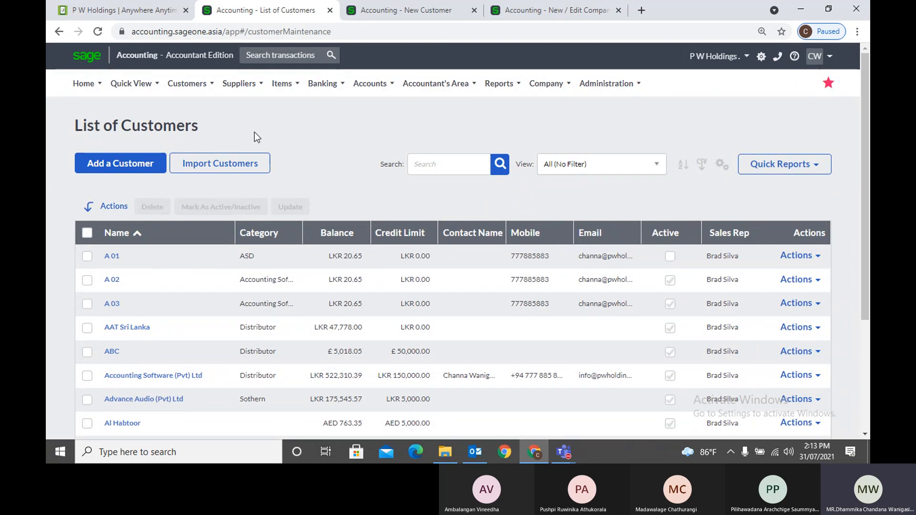
Return to the List of Sales Reps
{"action": "left_click", "coordinate": [187, 84]}
{"action": "mouse_move", "coordinate": [191, 132]}
{"action": "left_click", "coordinate": [306, 148]}
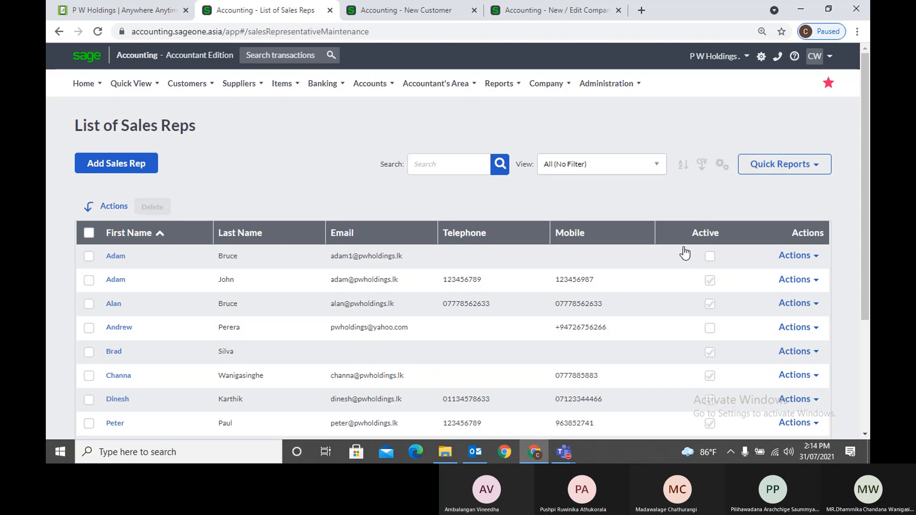
{"action": "left_click", "coordinate": [566, 455]}
{"action": "mouse_move", "coordinate": [643, 367]}
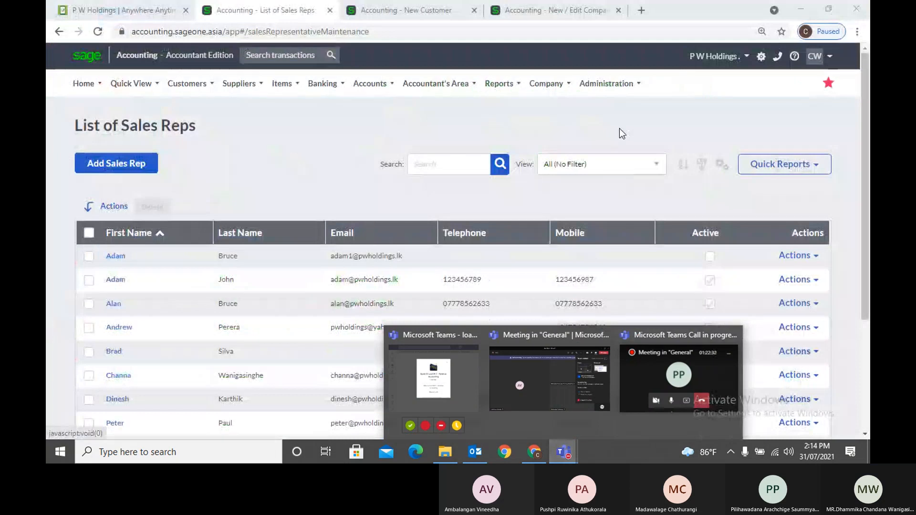
{"action": "left_click", "coordinate": [620, 124]}
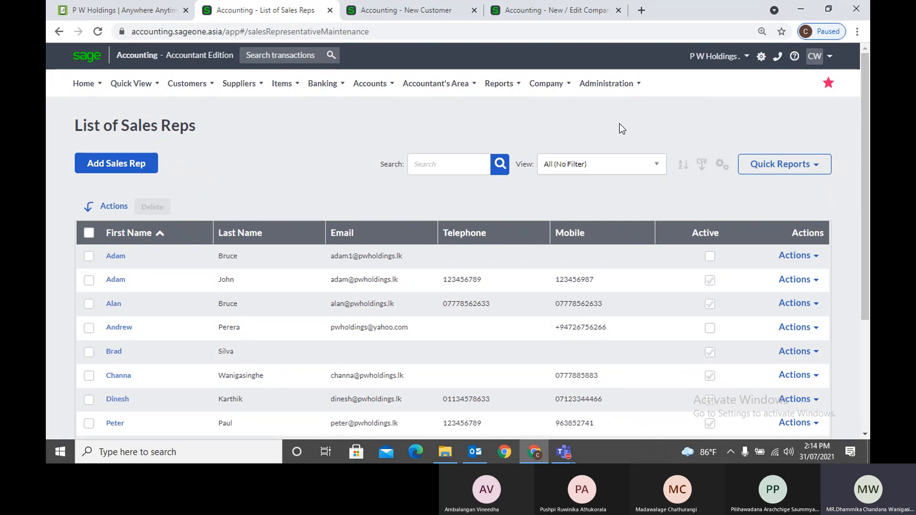
{"action": "left_click", "coordinate": [187, 91]}
{"action": "mouse_move", "coordinate": [193, 133]}
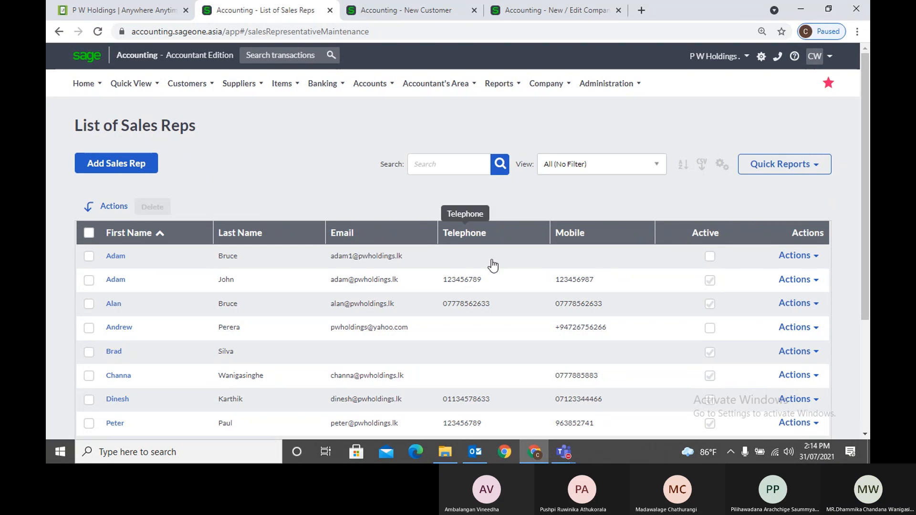
{"action": "mouse_move", "coordinate": [564, 452]}
{"action": "left_click", "coordinate": [637, 368]}
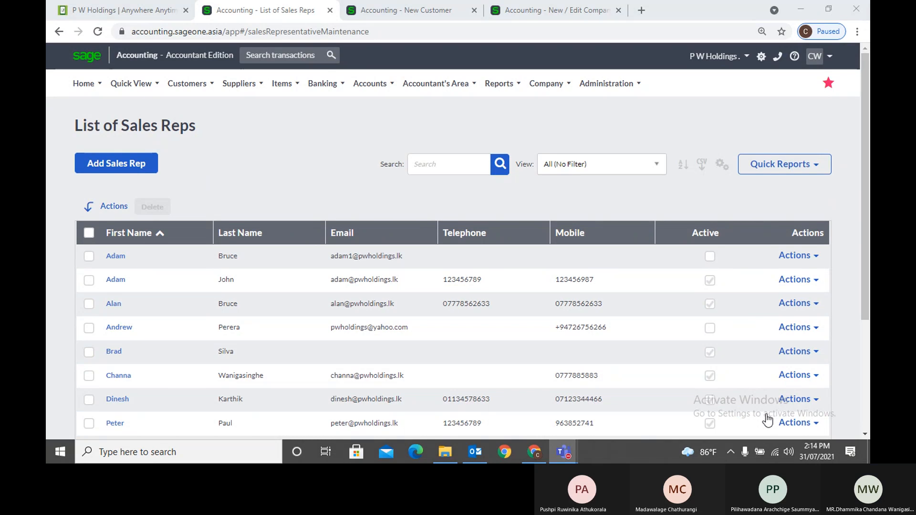
{"action": "left_click", "coordinate": [630, 119]}
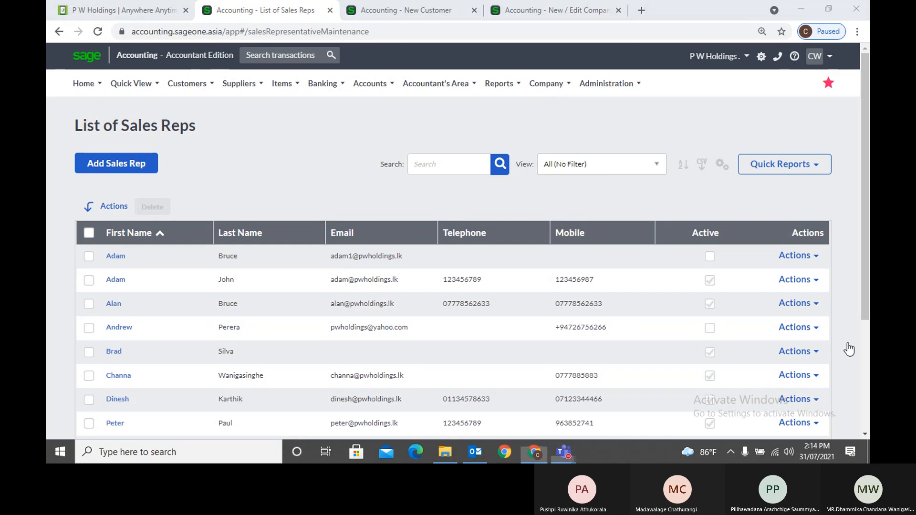
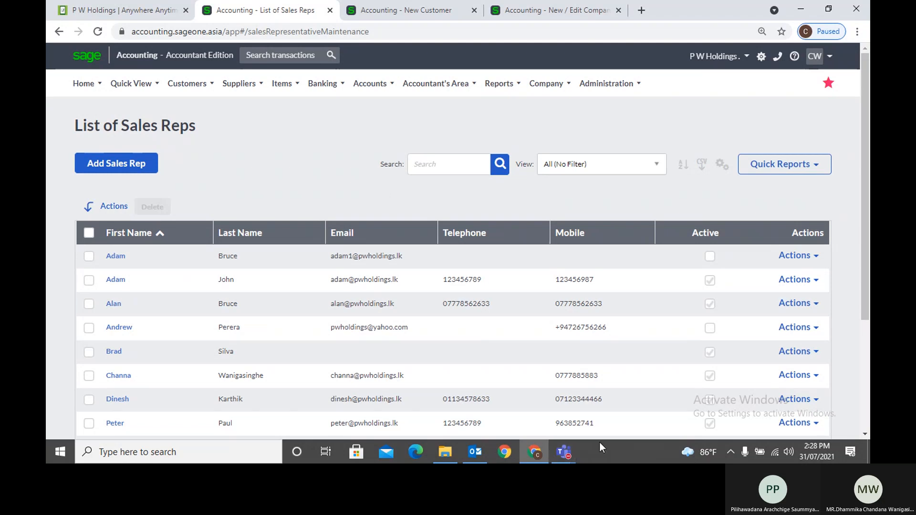
Close the leftover New Customer and New / Edit Company tabs
{"action": "mouse_move", "coordinate": [568, 459]}
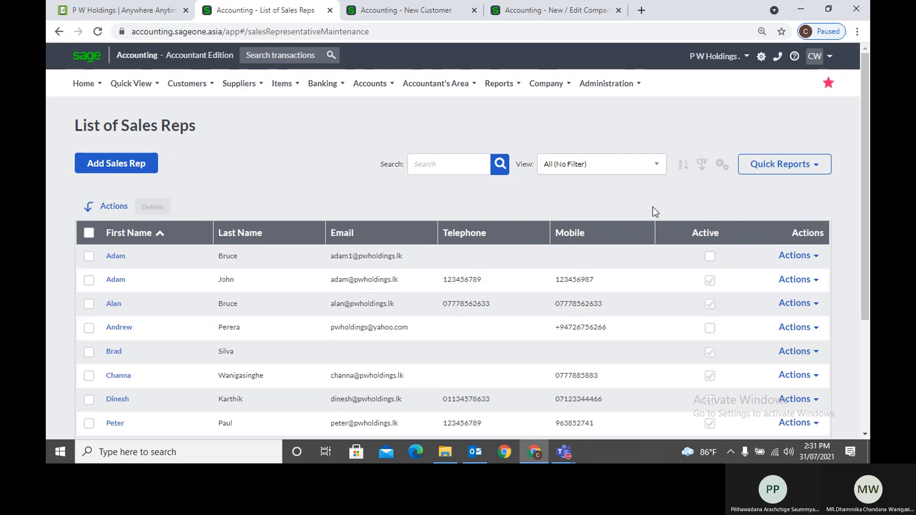
{"action": "mouse_move", "coordinate": [564, 451]}
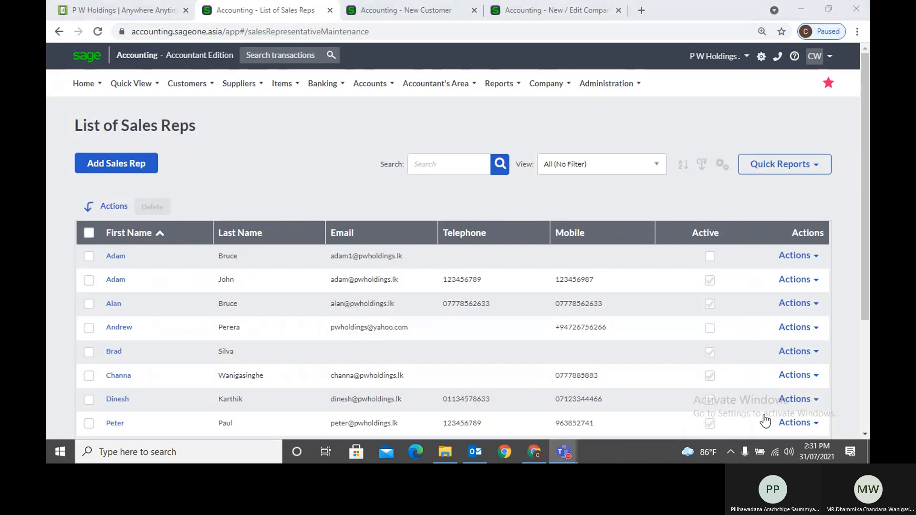
{"action": "left_click", "coordinate": [850, 348]}
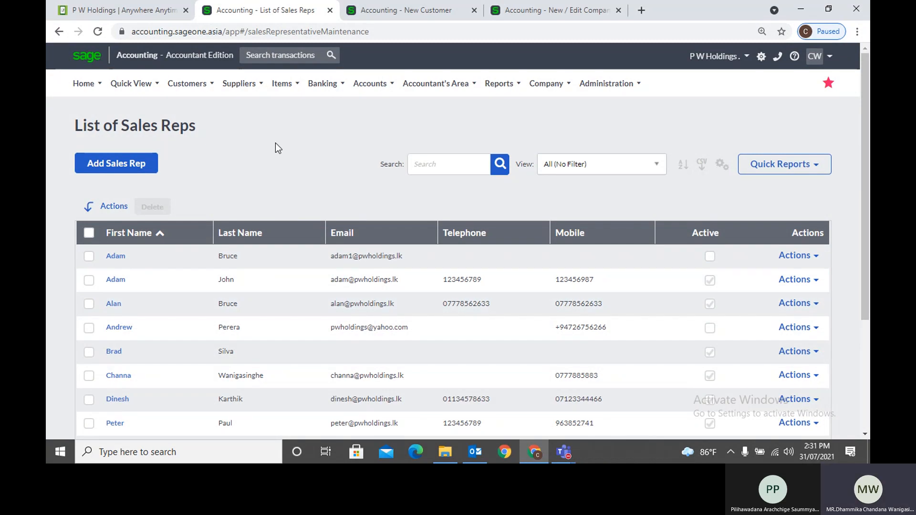
{"action": "left_click", "coordinate": [474, 10]}
{"action": "left_click", "coordinate": [474, 10]}
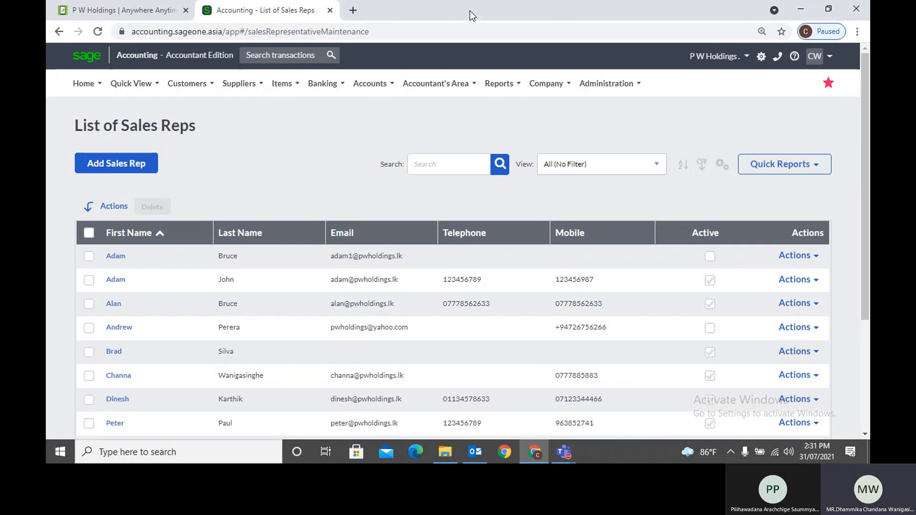
Open the List of Suppliers, then start a new supplier with Add a Supplier
{"action": "mouse_move", "coordinate": [566, 458]}
{"action": "left_click", "coordinate": [239, 85]}
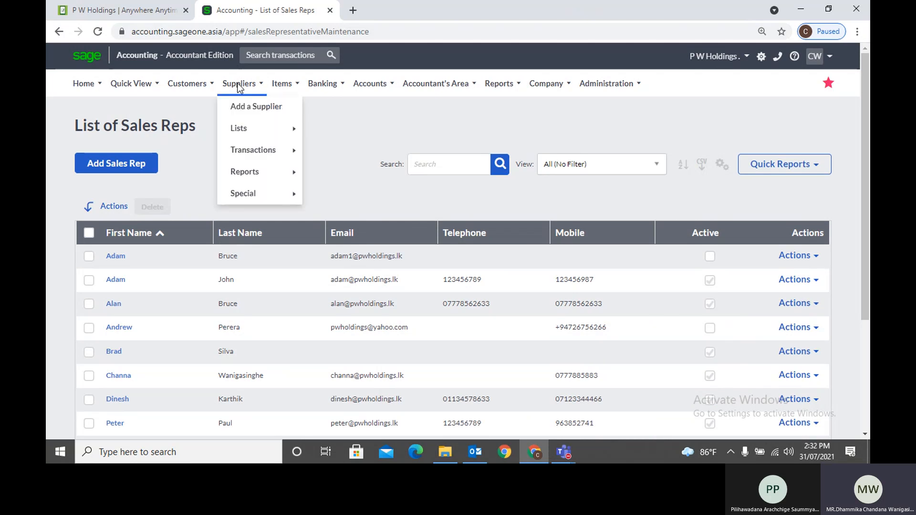
{"action": "mouse_move", "coordinate": [249, 120]}
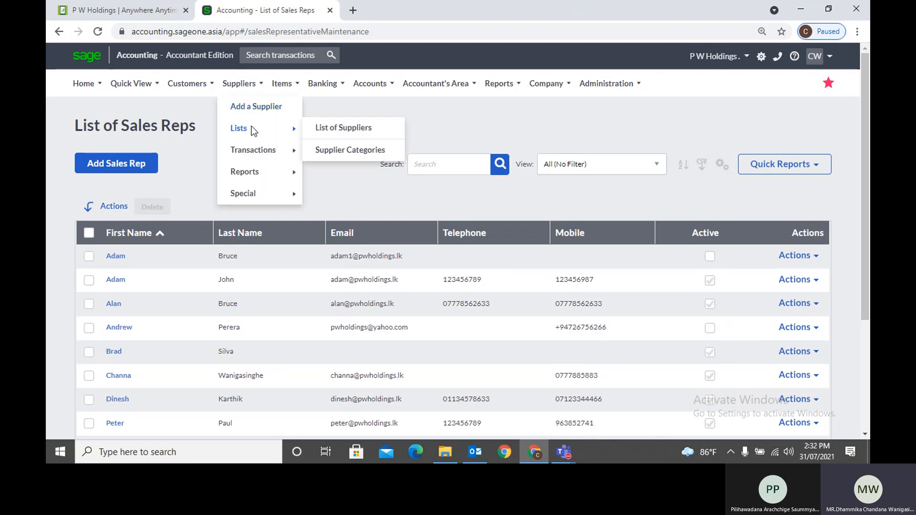
{"action": "left_click", "coordinate": [356, 129]}
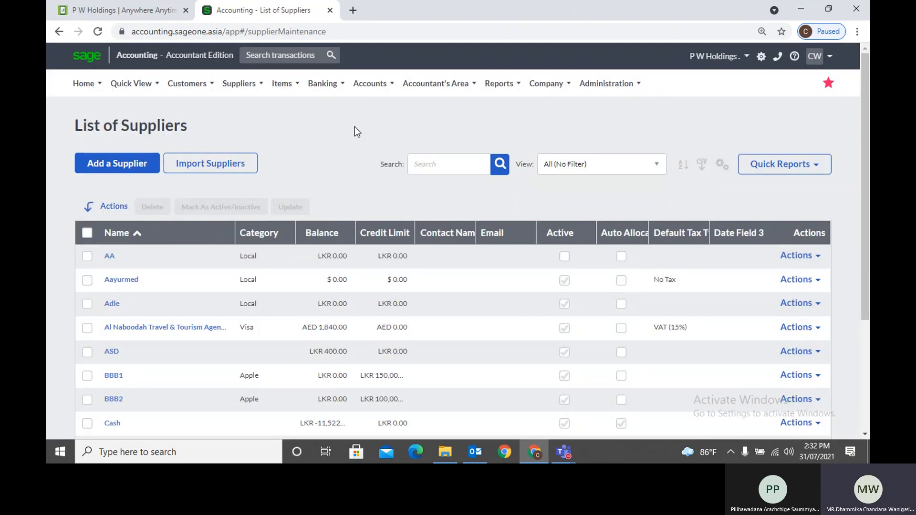
{"action": "left_click", "coordinate": [239, 84]}
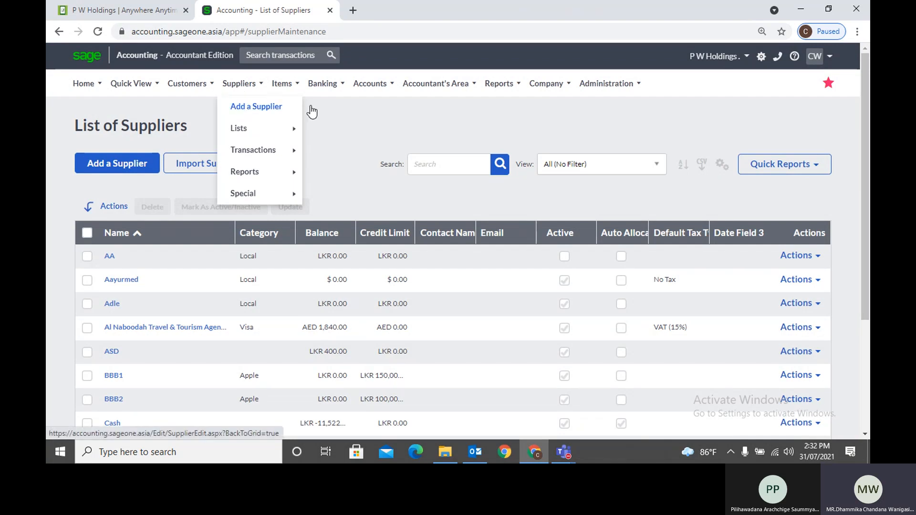
{"action": "left_click", "coordinate": [243, 84]}
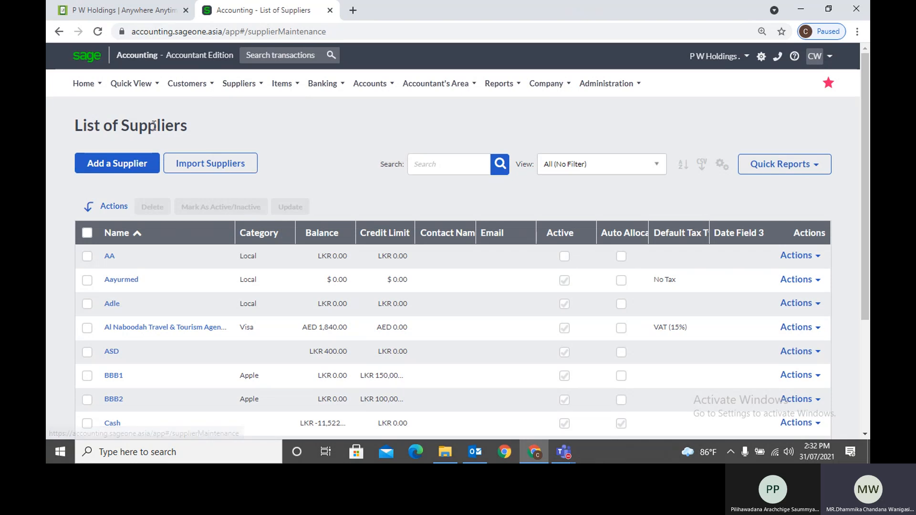
{"action": "left_click", "coordinate": [139, 166]}
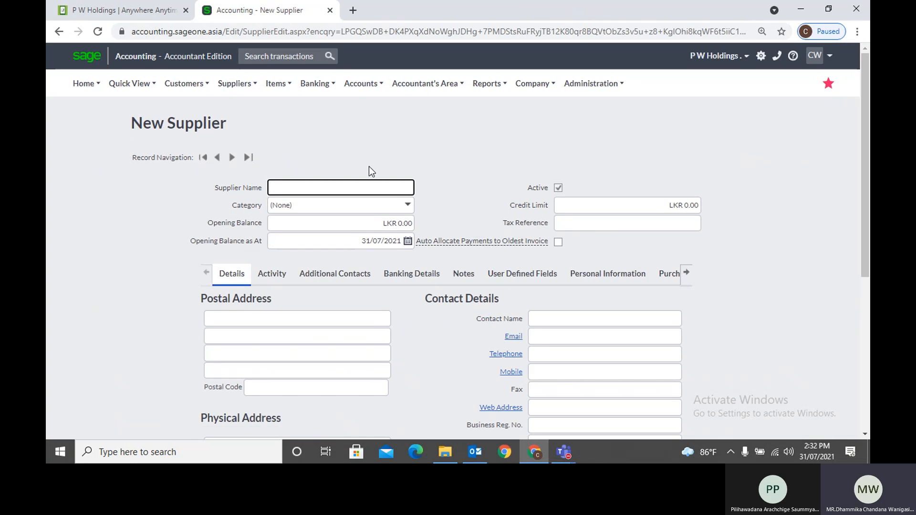
Check the name suggestions and category list, leaving Category as (None)
{"action": "left_click", "coordinate": [323, 186]}
{"action": "left_click", "coordinate": [339, 161]}
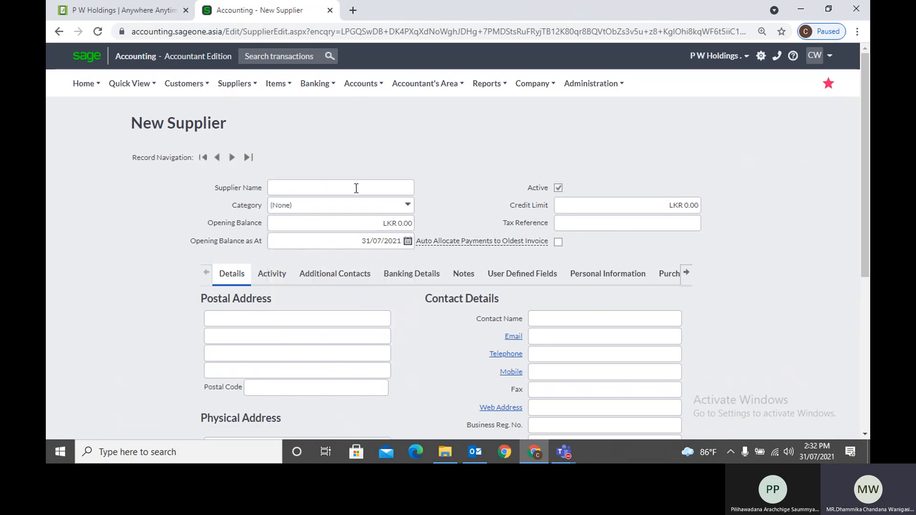
{"action": "left_click", "coordinate": [411, 212]}
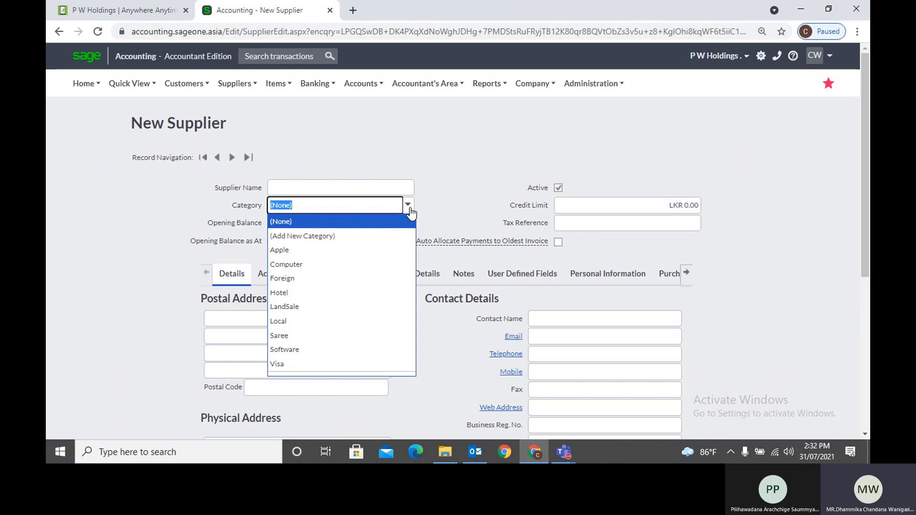
{"action": "left_click", "coordinate": [444, 187]}
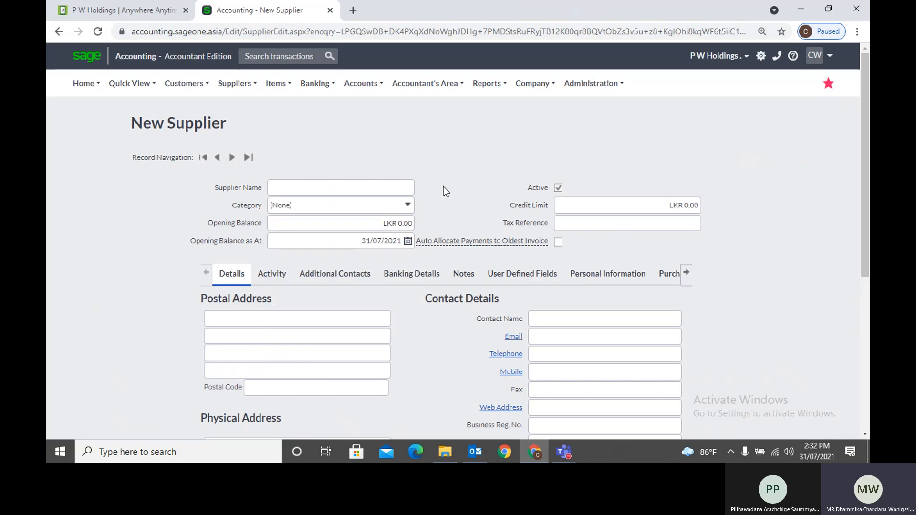
{"action": "scroll", "coordinate": [443, 187], "scroll_direction": "down", "scroll_amount": 1}
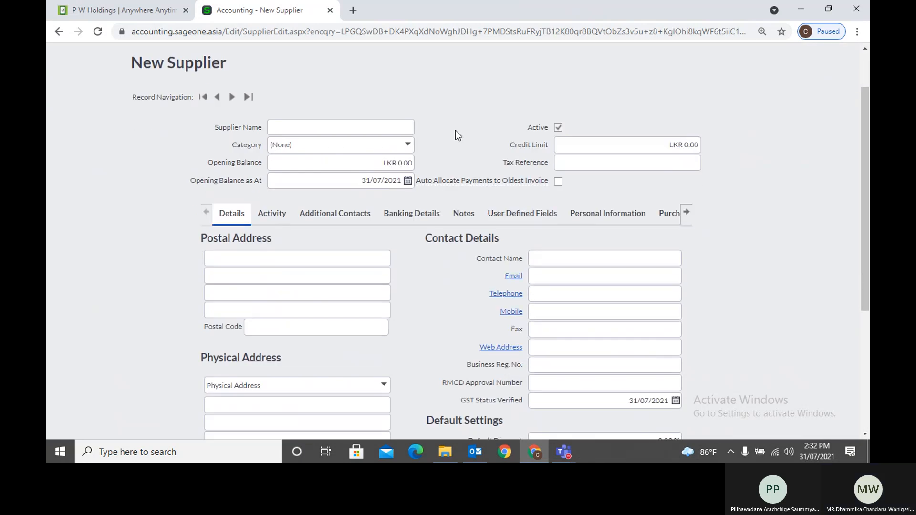
{"action": "left_click", "coordinate": [410, 148]}
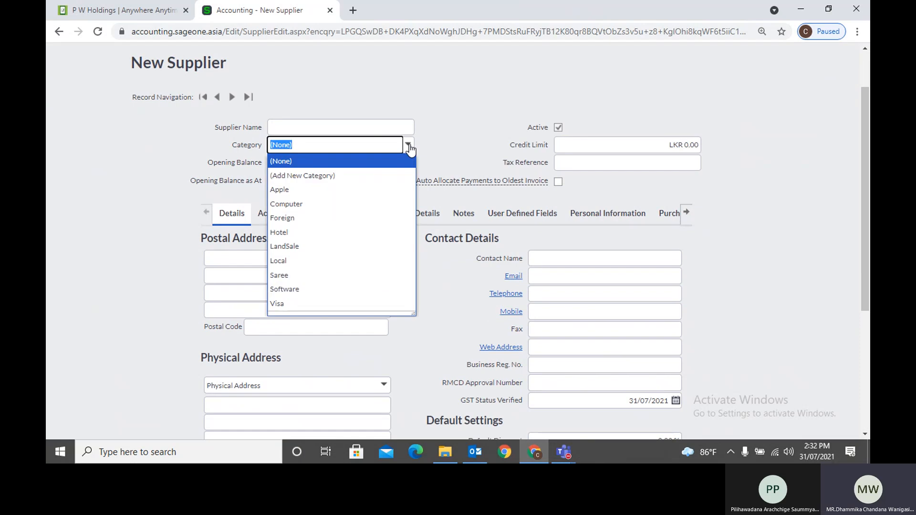
{"action": "left_click", "coordinate": [441, 144]}
{"action": "scroll", "coordinate": [441, 147], "scroll_direction": "up", "scroll_amount": 1}
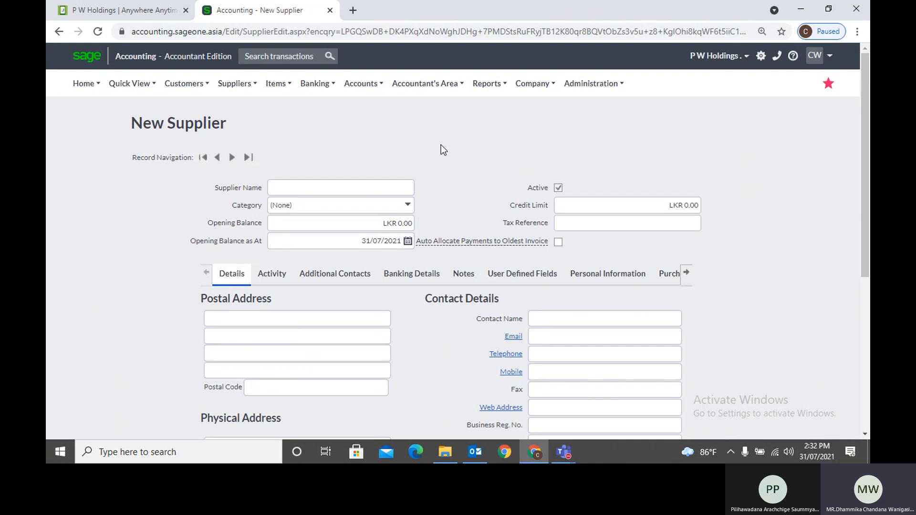
Review opening balance, Active status and credit limit, keeping the supplier active with 0.00 limit
{"action": "left_click", "coordinate": [377, 228]}
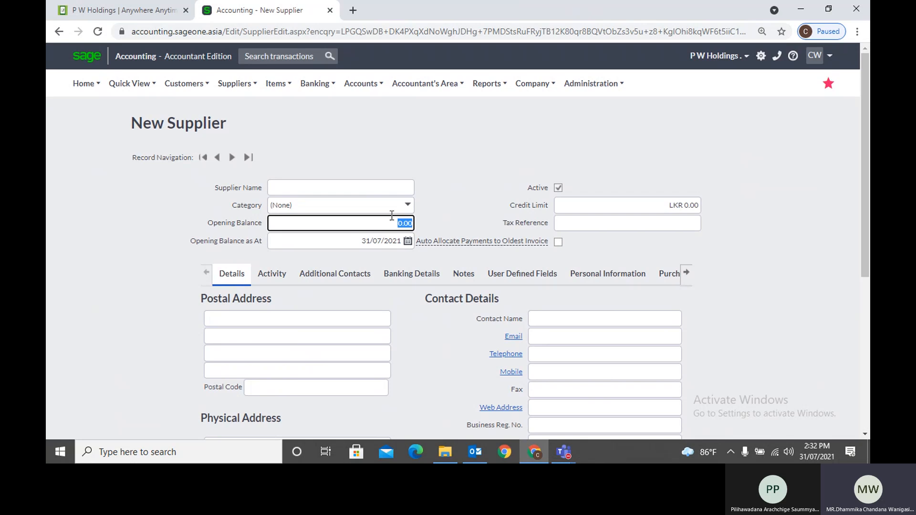
{"action": "left_click", "coordinate": [392, 242]}
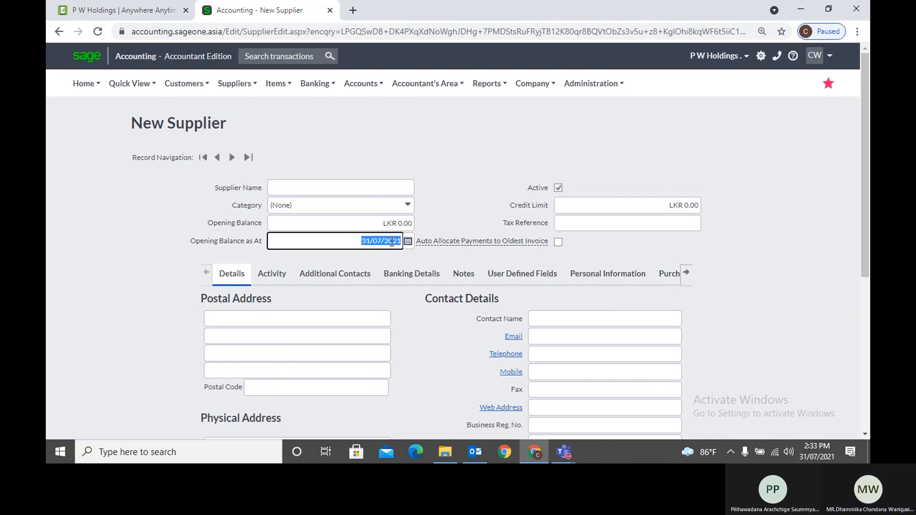
{"action": "left_click", "coordinate": [462, 220]}
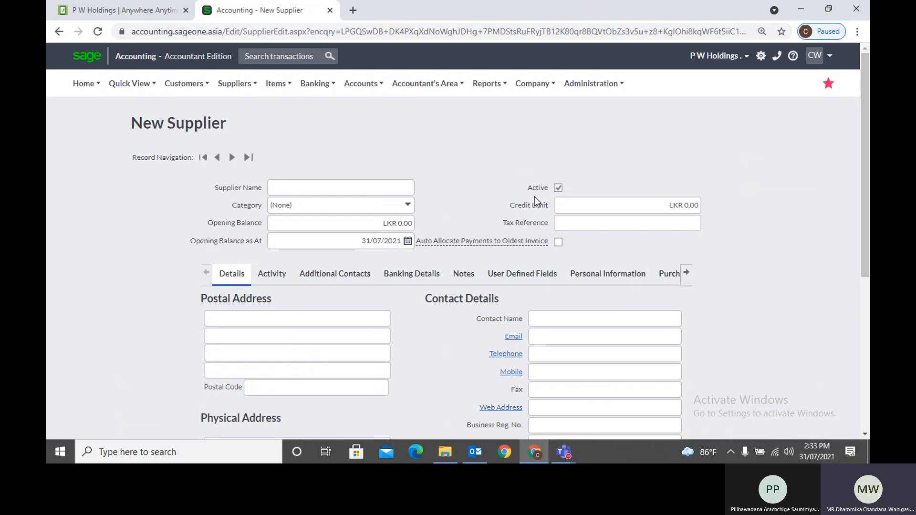
{"action": "left_click", "coordinate": [559, 189]}
{"action": "left_click", "coordinate": [559, 189]}
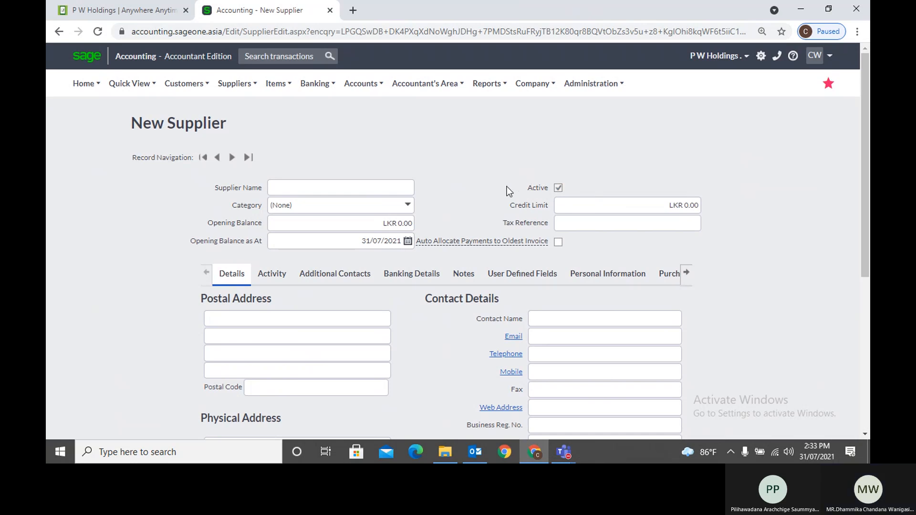
{"action": "left_click", "coordinate": [560, 206]}
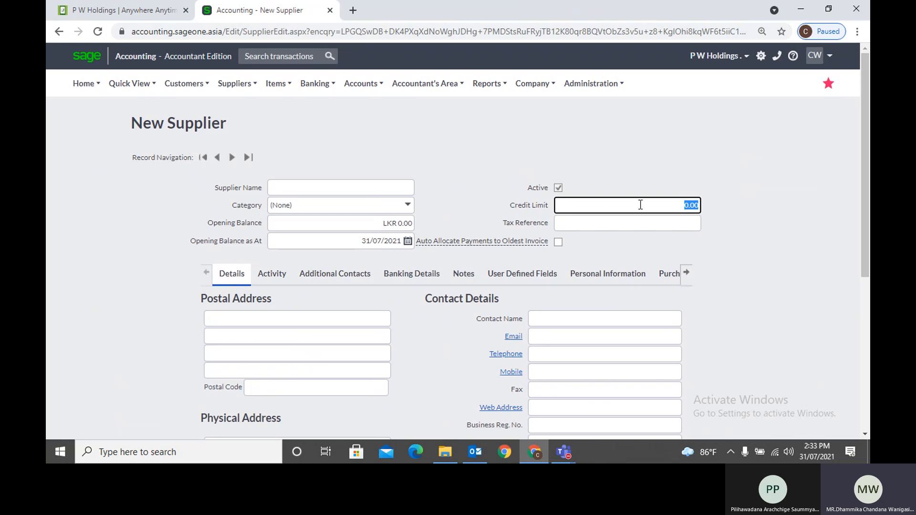
{"action": "left_click", "coordinate": [753, 206]}
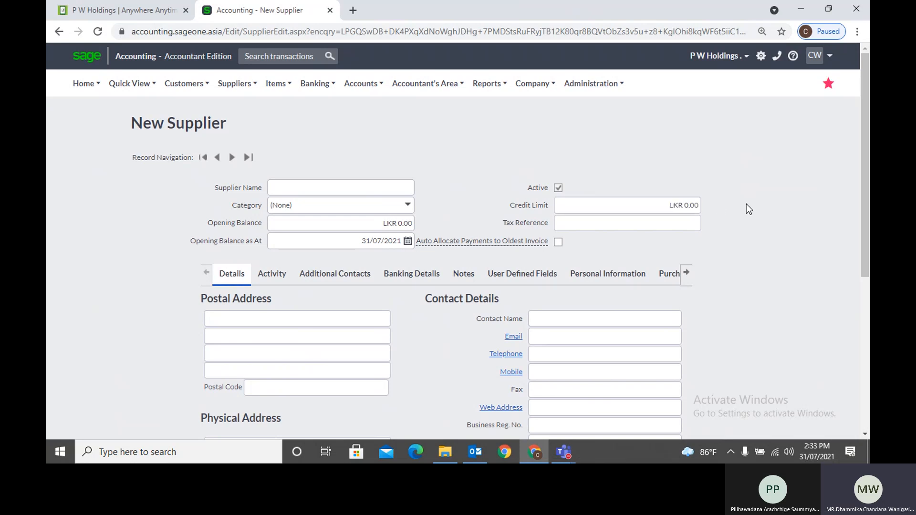
Fill the tax reference from a saved suggestion and duplicate the supplier form tab
{"action": "left_click", "coordinate": [652, 224]}
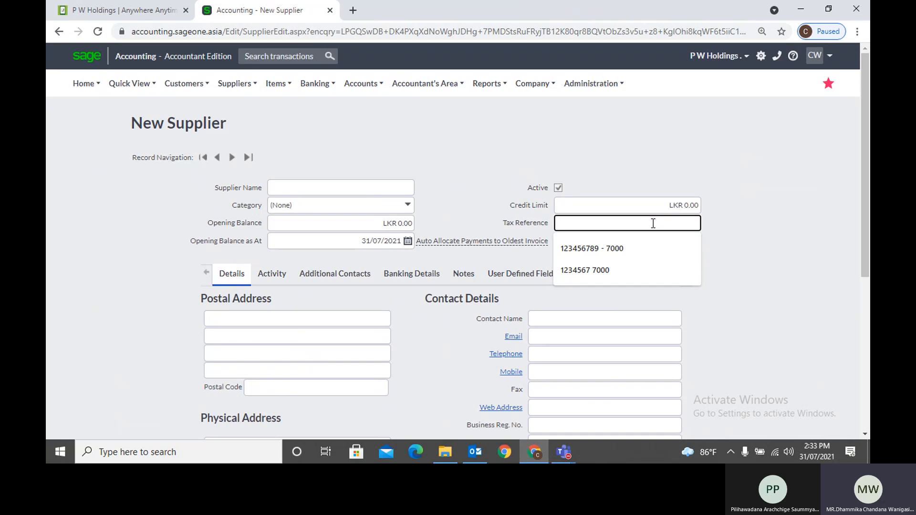
{"action": "left_click", "coordinate": [641, 248]}
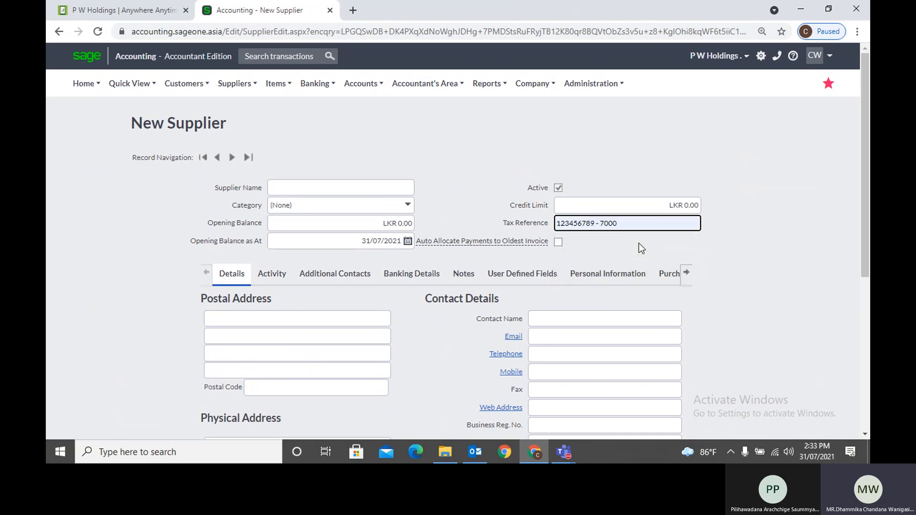
{"action": "left_click", "coordinate": [731, 245]}
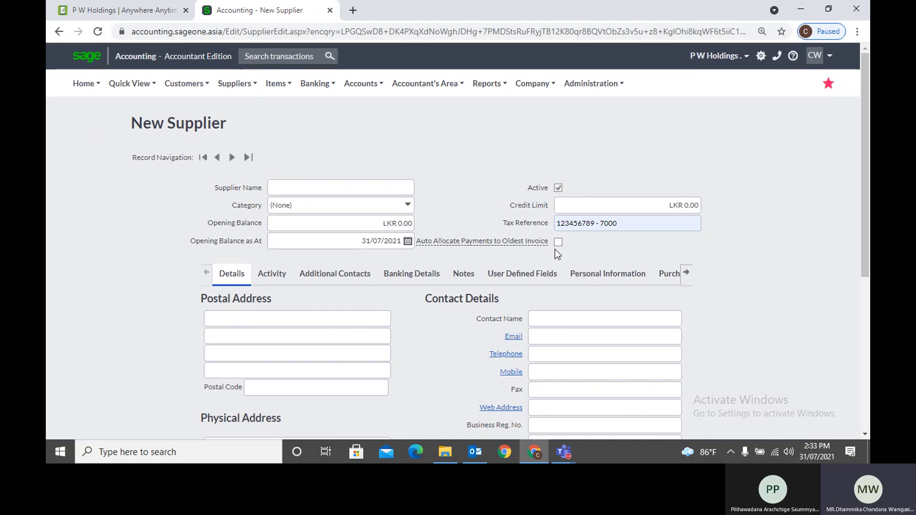
{"action": "right_click", "coordinate": [271, 19]}
{"action": "left_click", "coordinate": [316, 107]}
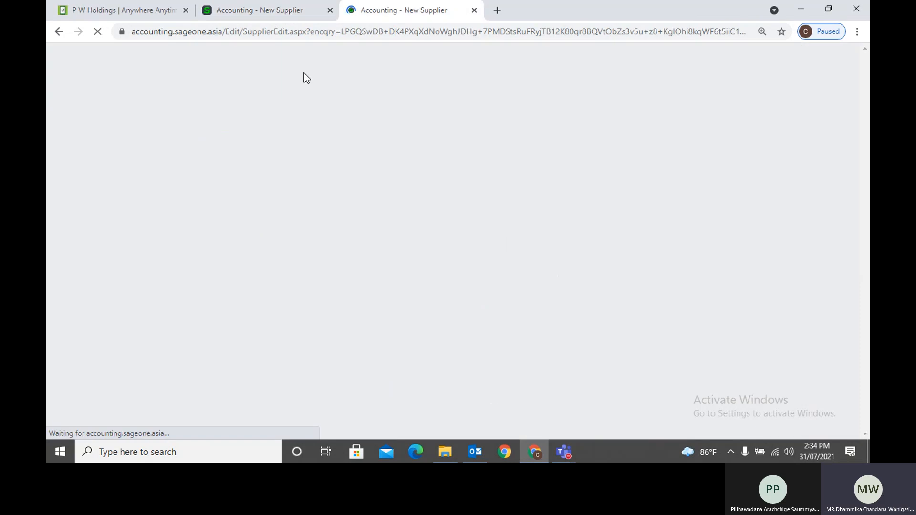
Search suppliers for 'p w', open P W Holdings, and reveal the Suppliers Transactions submenu
{"action": "mouse_move", "coordinate": [287, 128]}
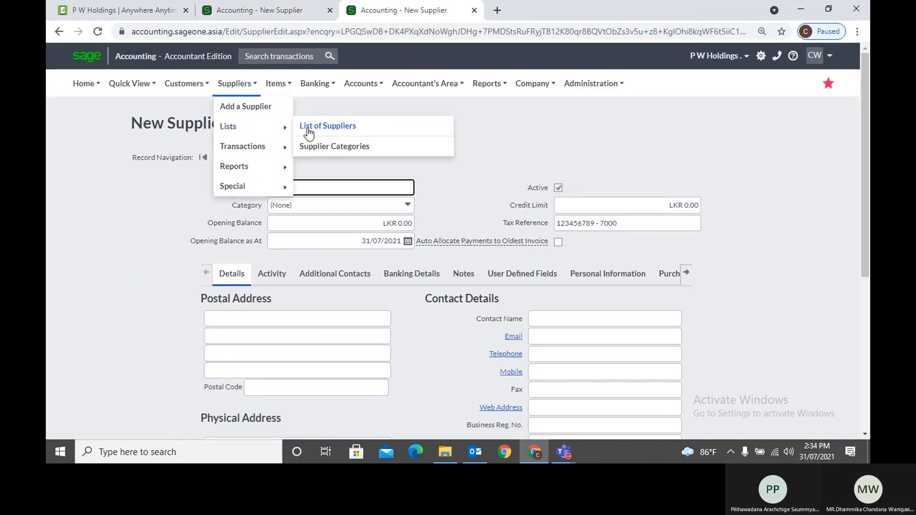
{"action": "left_click", "coordinate": [308, 129]}
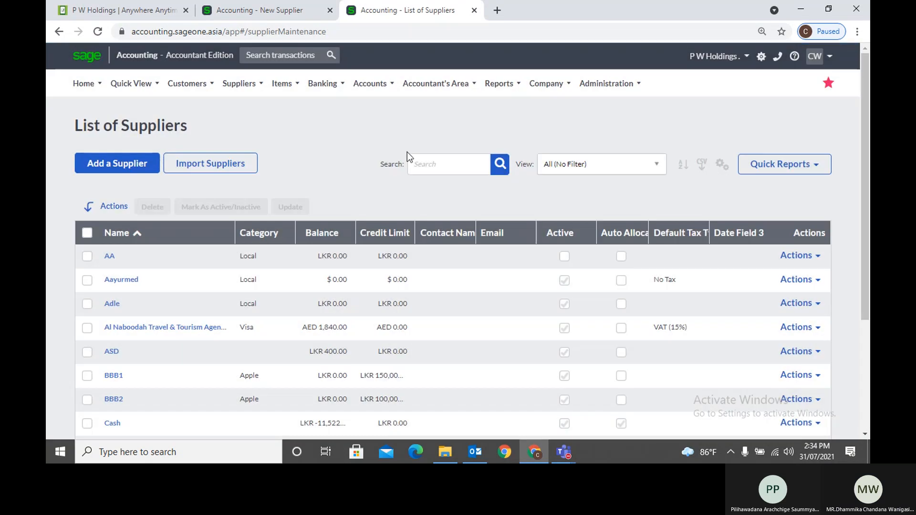
{"action": "left_click", "coordinate": [428, 160]}
{"action": "type", "text": "p"}
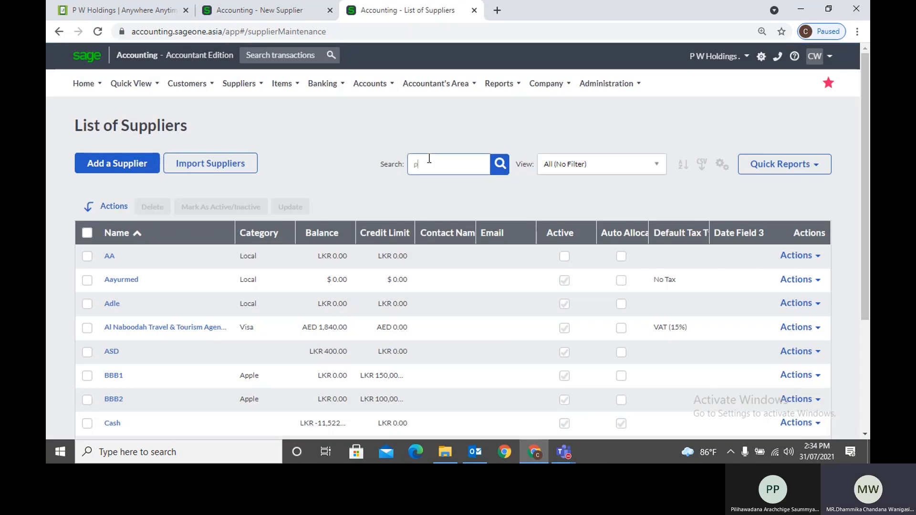
{"action": "type", "text": " w"}
{"action": "key", "text": "Return"}
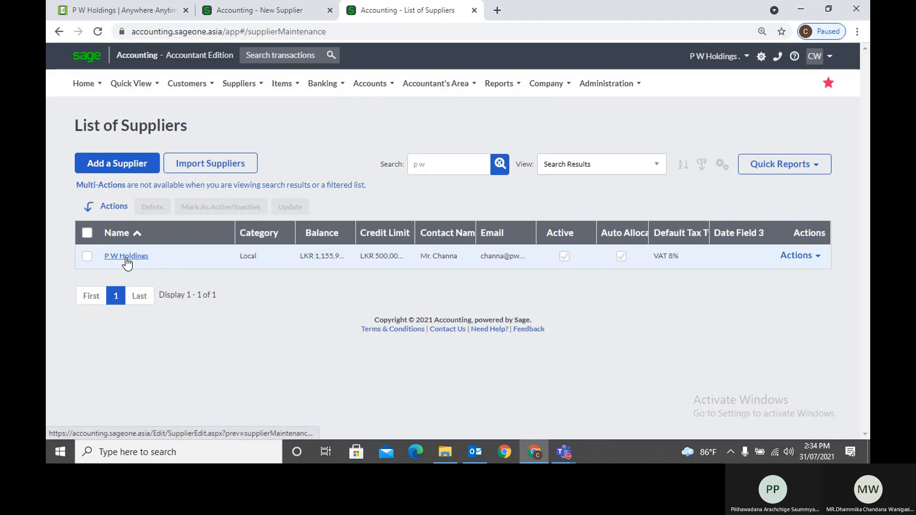
{"action": "left_click", "coordinate": [126, 261]}
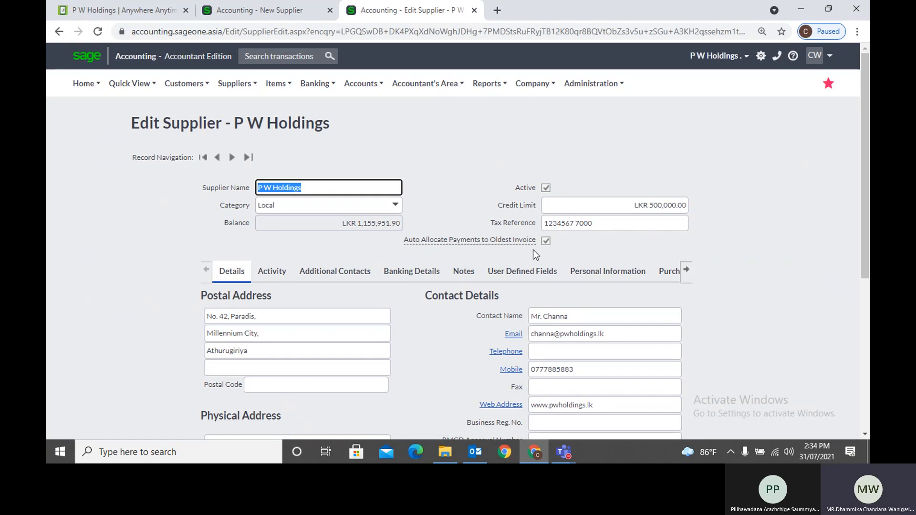
{"action": "mouse_move", "coordinate": [509, 239]}
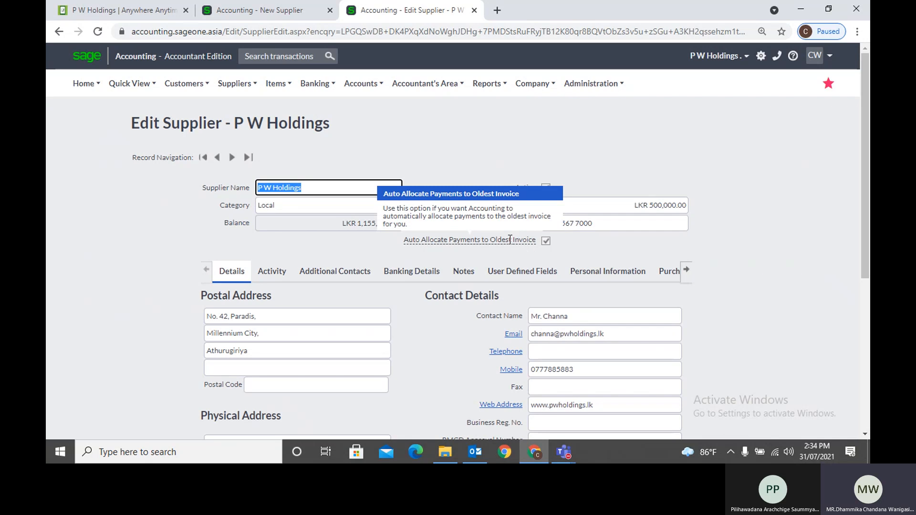
{"action": "mouse_move", "coordinate": [184, 84]}
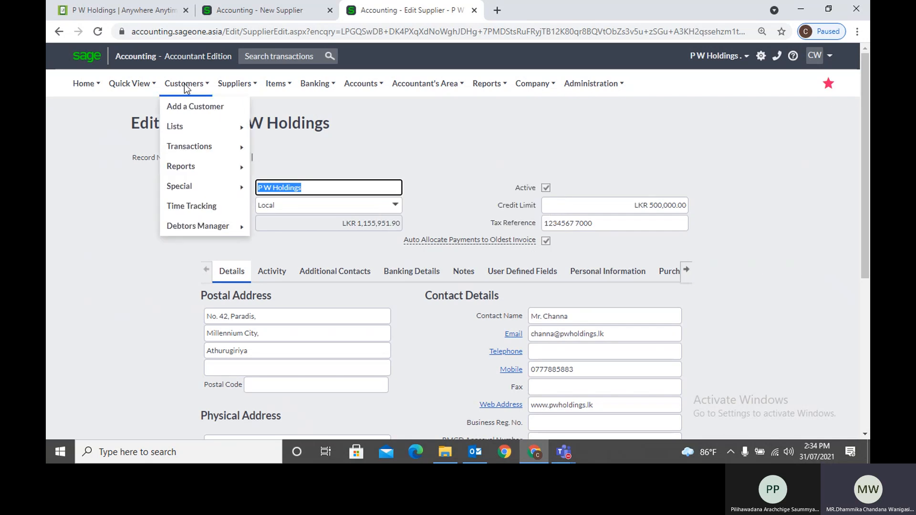
{"action": "mouse_move", "coordinate": [231, 84]}
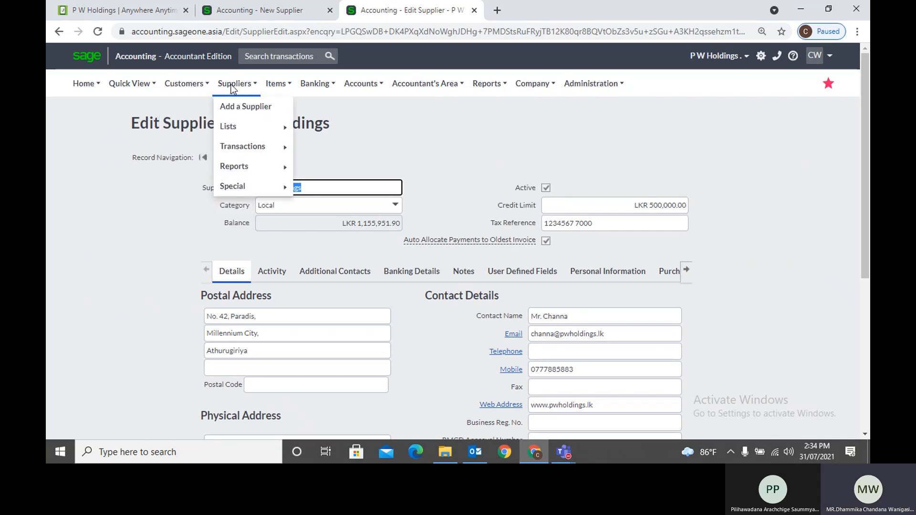
{"action": "mouse_move", "coordinate": [242, 149]}
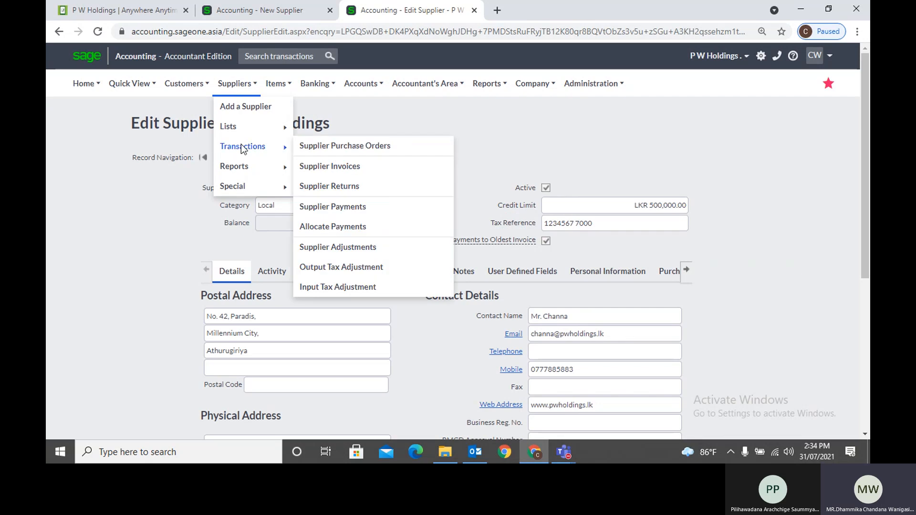
Open the Supplier Payments list and start a new supplier payment
{"action": "left_click", "coordinate": [357, 207]}
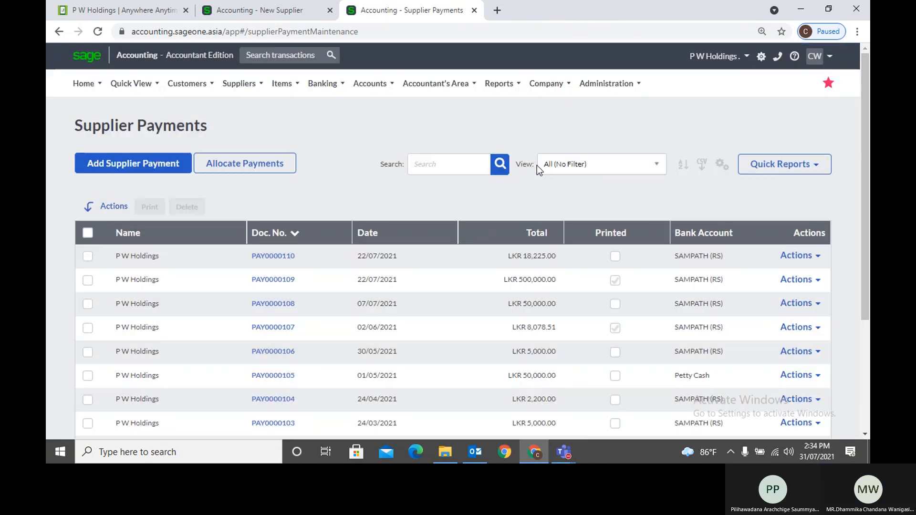
{"action": "left_click", "coordinate": [160, 175]}
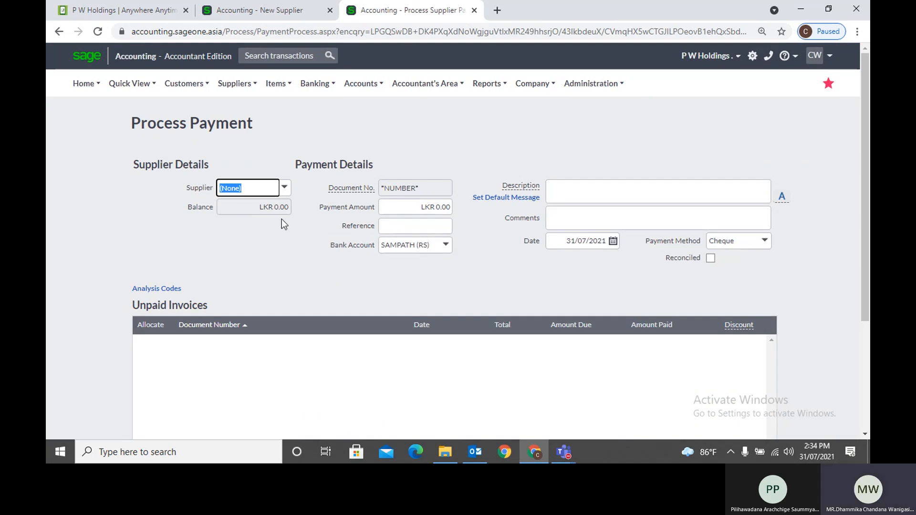
Choose P W Holdings as the supplier and sort its unpaid invoices by date
{"action": "type", "text": "p"}
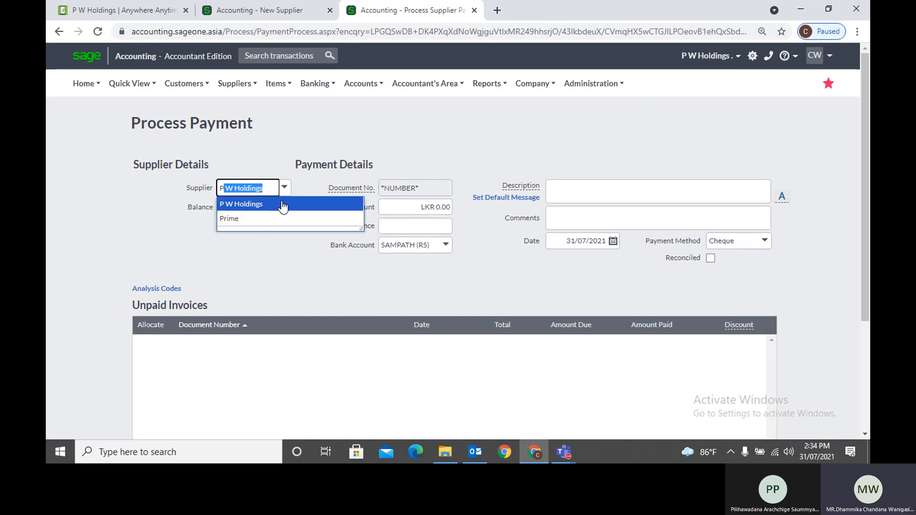
{"action": "left_click", "coordinate": [282, 204]}
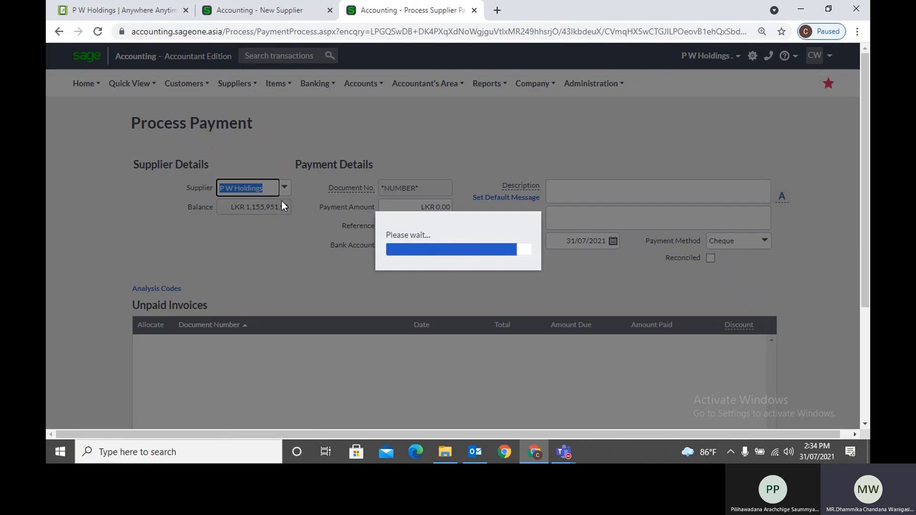
{"action": "scroll", "coordinate": [275, 248], "scroll_direction": "down", "scroll_amount": 3}
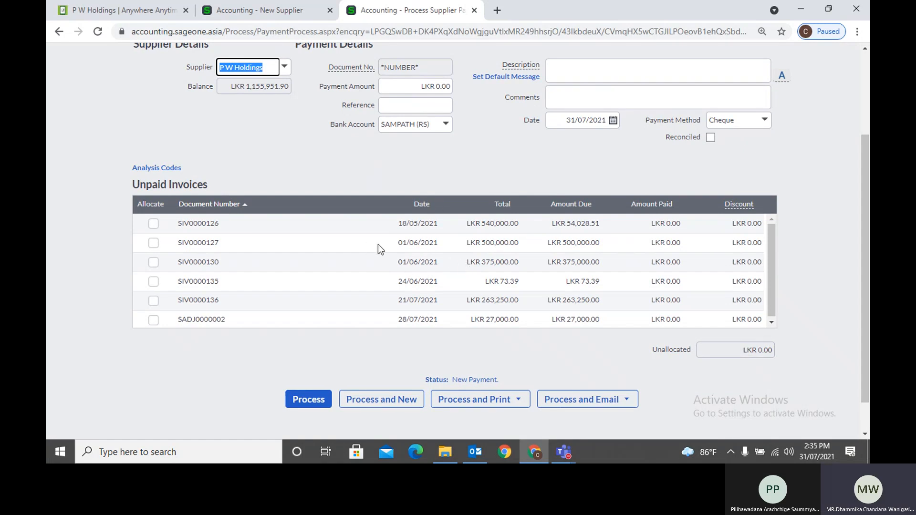
{"action": "left_click", "coordinate": [416, 205]}
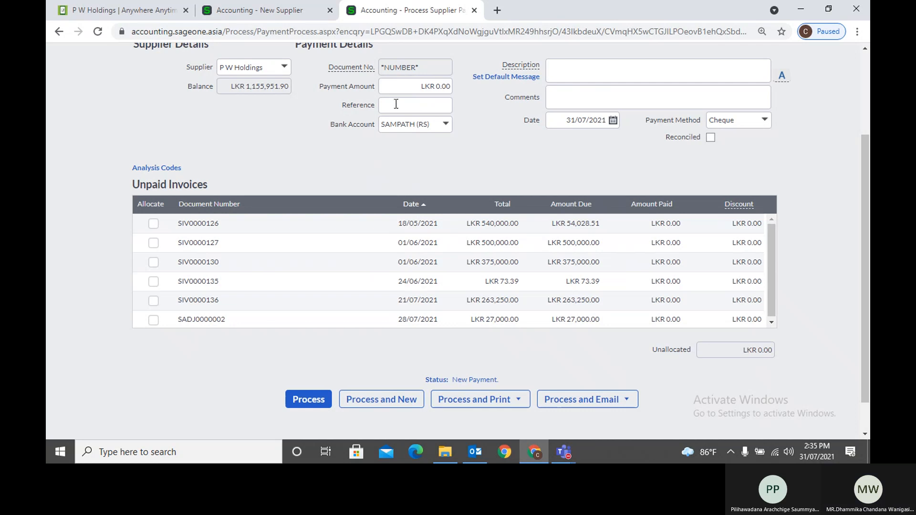
Enter a 926000 payment amount to auto-allocate across invoices, then return to the New Supplier tab
{"action": "left_click", "coordinate": [396, 88]}
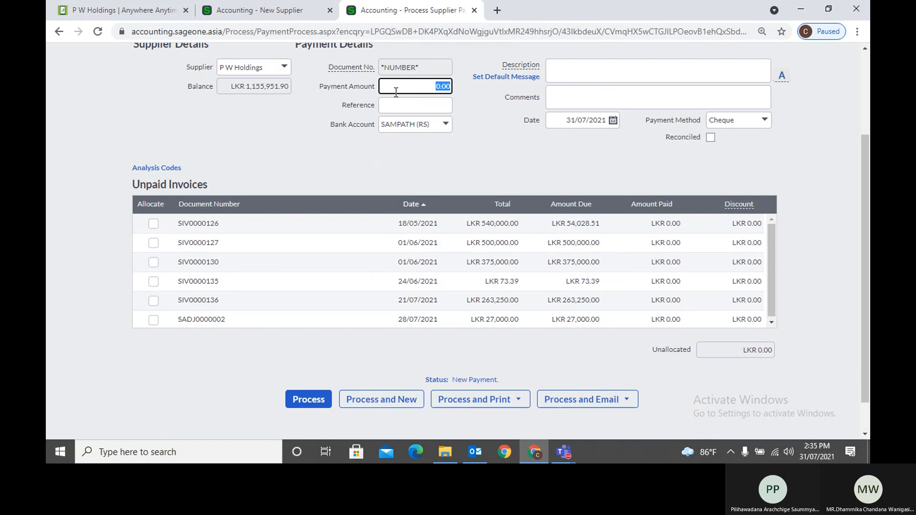
{"action": "type", "text": "926000"}
{"action": "key", "text": "Tab"}
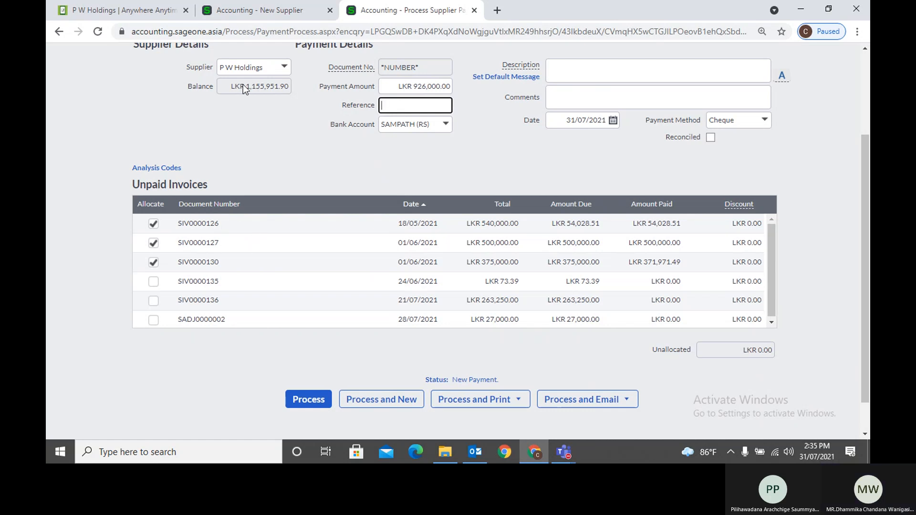
{"action": "left_click", "coordinate": [249, 14]}
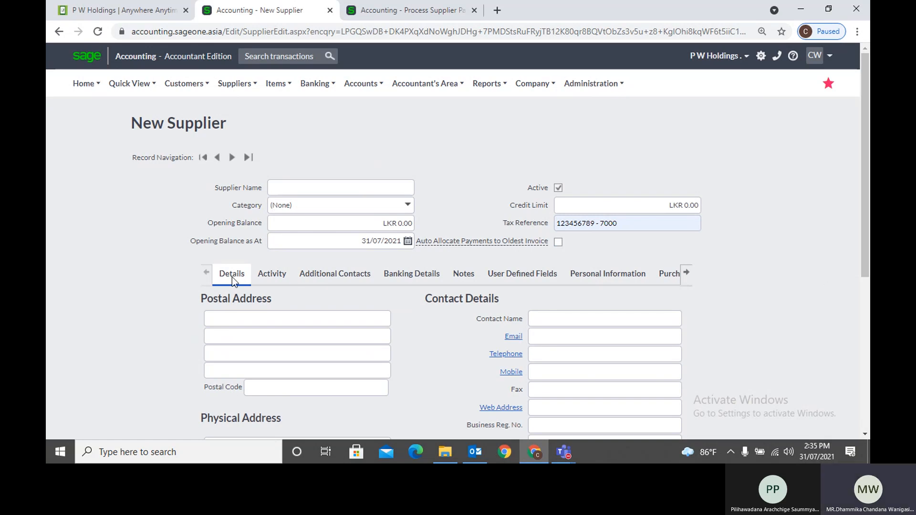
Look through the saved address suggestions for the postal and physical address fields
{"action": "scroll", "coordinate": [224, 298], "scroll_direction": "down", "scroll_amount": 1}
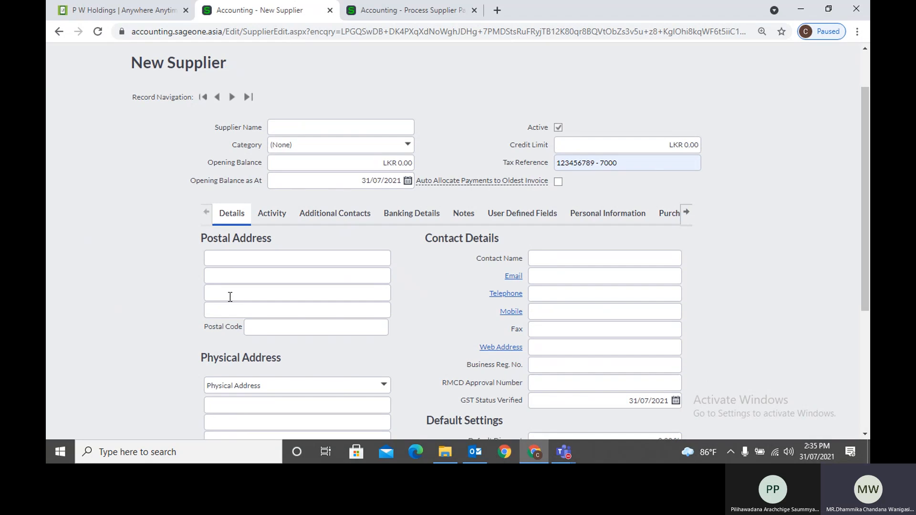
{"action": "scroll", "coordinate": [231, 296], "scroll_direction": "down", "scroll_amount": 1}
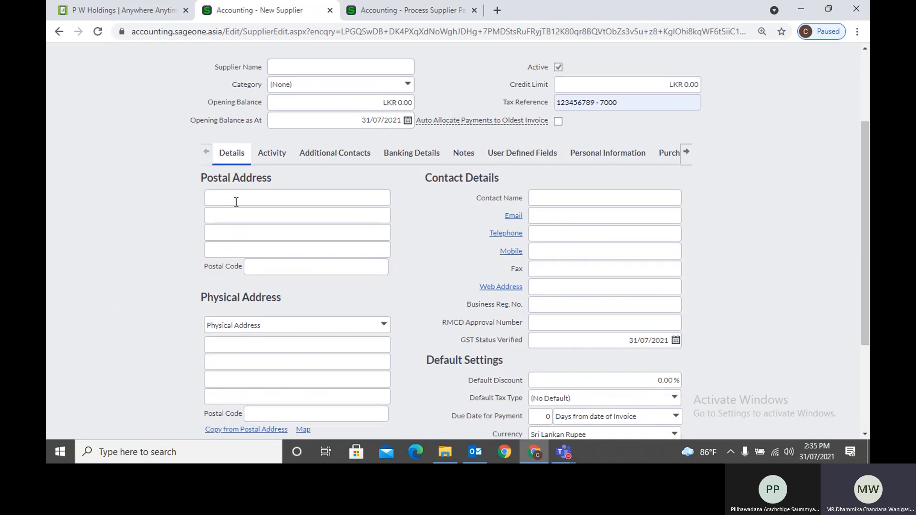
{"action": "left_click", "coordinate": [236, 202]}
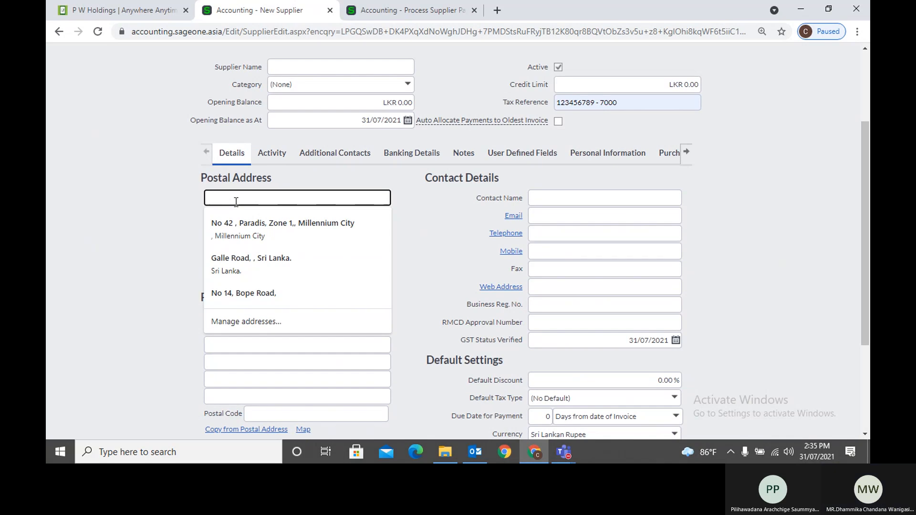
{"action": "left_click", "coordinate": [314, 175]}
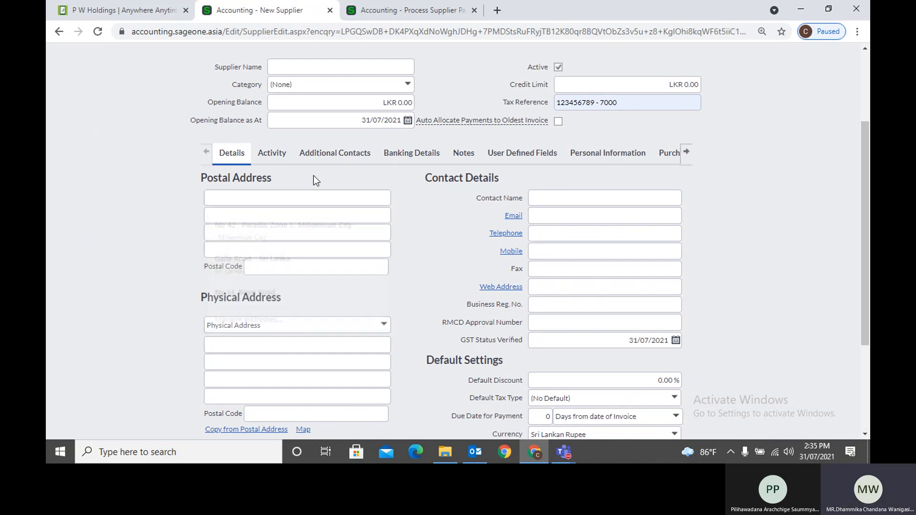
{"action": "left_click", "coordinate": [280, 343]}
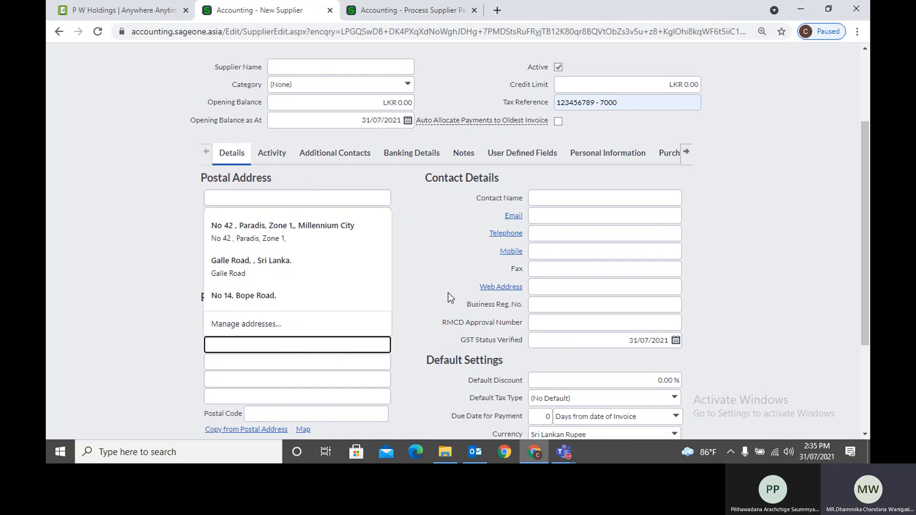
{"action": "left_click", "coordinate": [434, 274]}
{"action": "scroll", "coordinate": [434, 275], "scroll_direction": "down", "scroll_amount": 3}
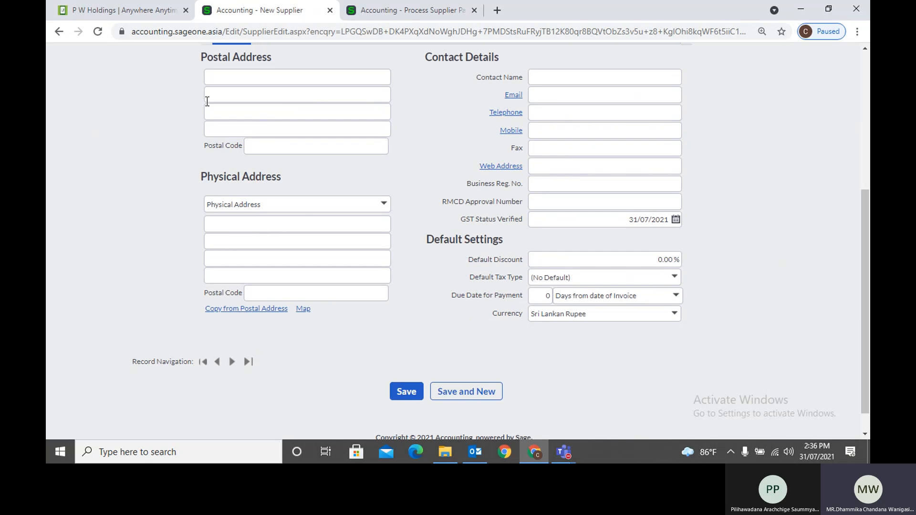
Fill the postal address from the saved 'No' suggestion and copy it to the physical address
{"action": "left_click", "coordinate": [216, 81]}
{"action": "type", "text": "No"}
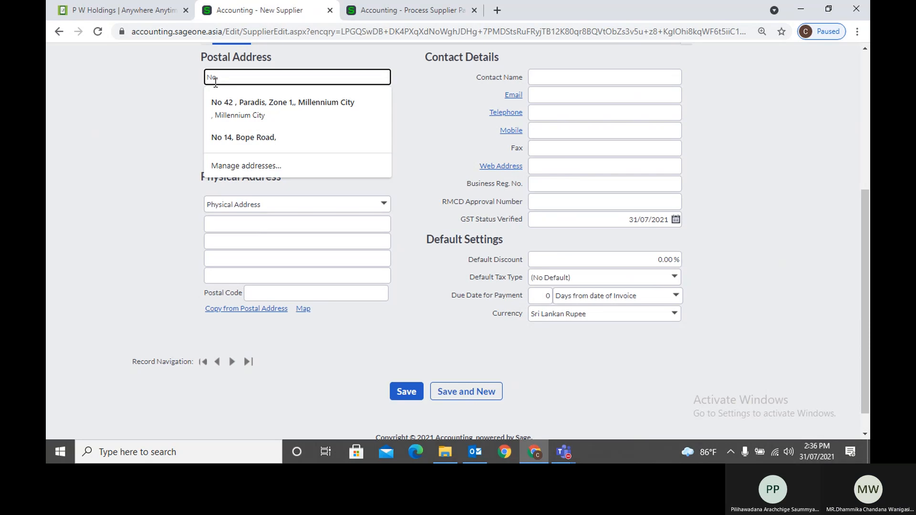
{"action": "key", "text": "Down"}
{"action": "key", "text": "Return"}
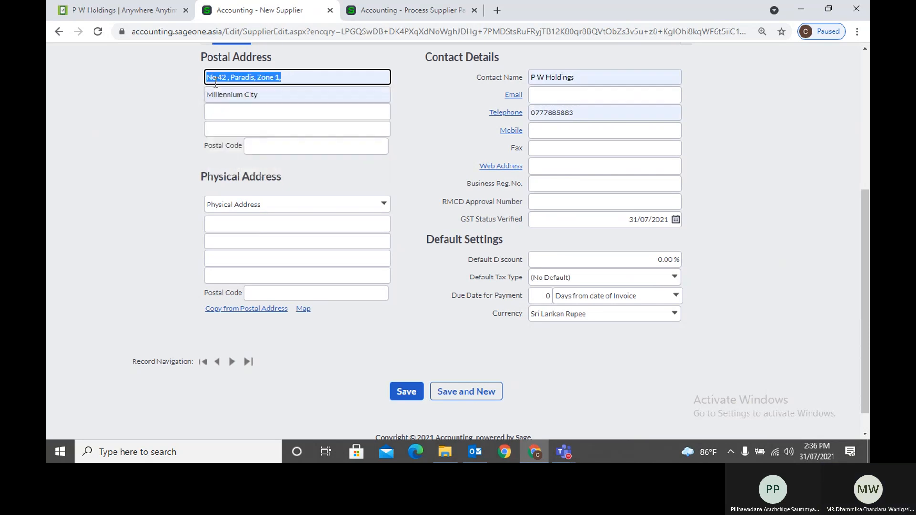
{"action": "left_click", "coordinate": [250, 311]}
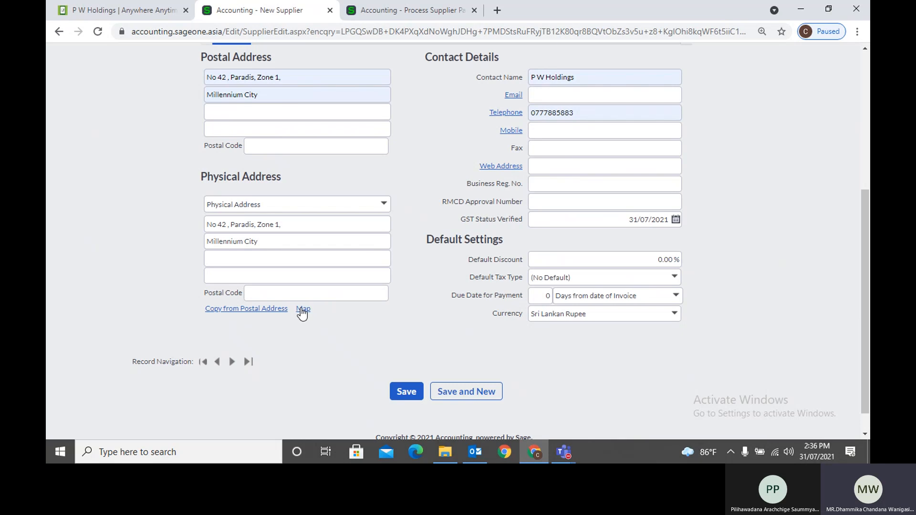
{"action": "scroll", "coordinate": [374, 315], "scroll_direction": "up", "scroll_amount": 2}
{"action": "scroll", "coordinate": [392, 310], "scroll_direction": "up", "scroll_amount": 2}
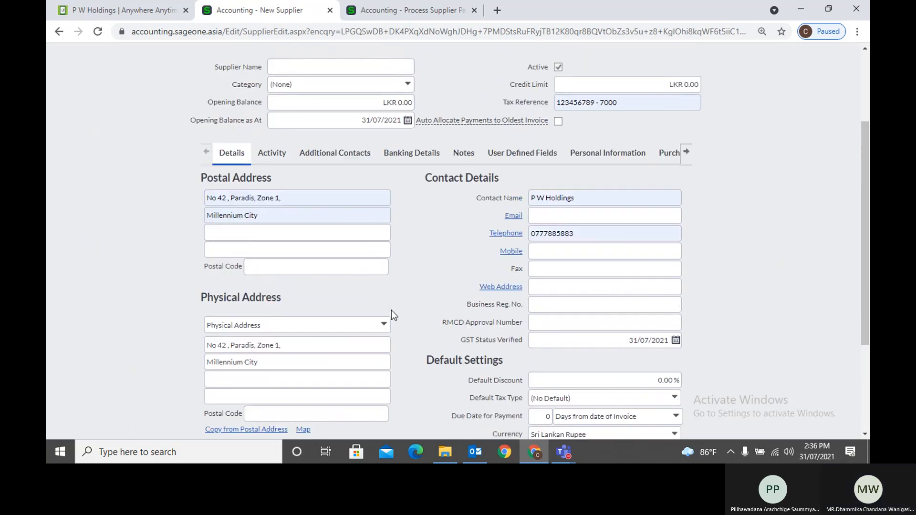
{"action": "left_click", "coordinate": [575, 202]}
{"action": "left_click", "coordinate": [463, 220]}
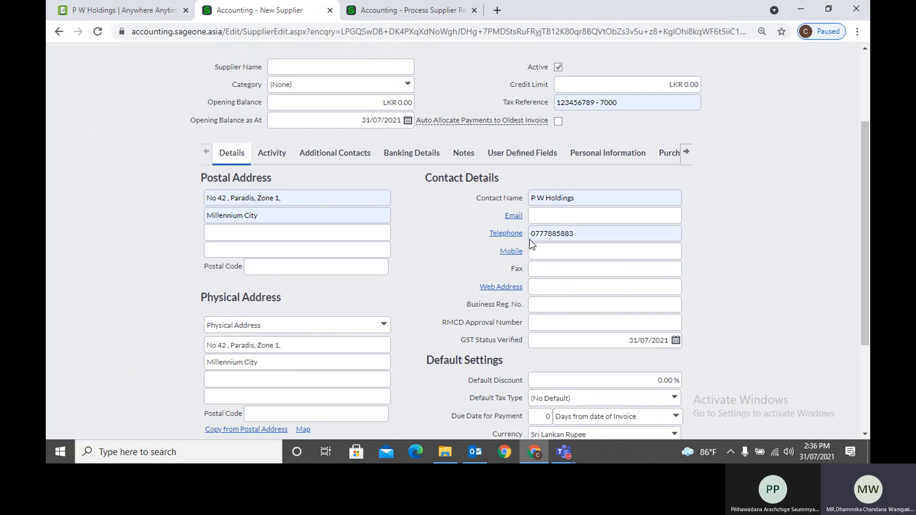
{"action": "left_click", "coordinate": [592, 197]}
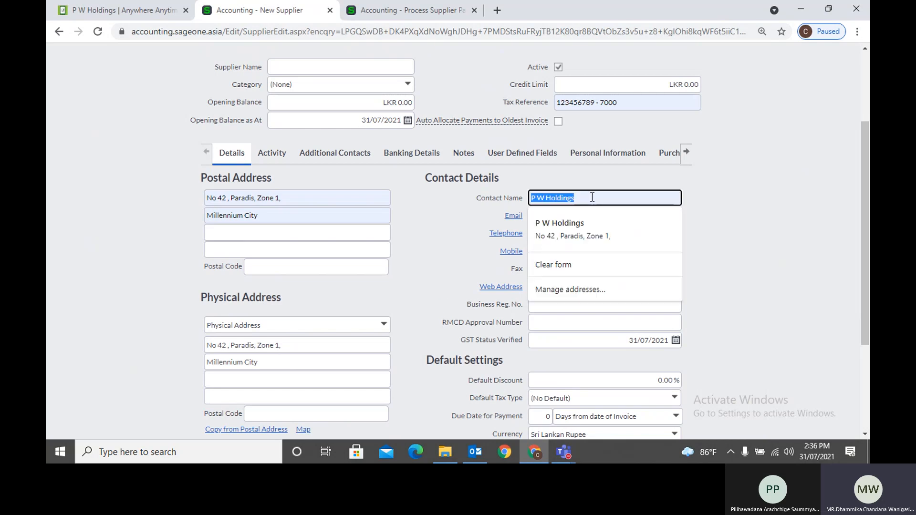
{"action": "key", "text": "Down"}
{"action": "key", "text": "Return"}
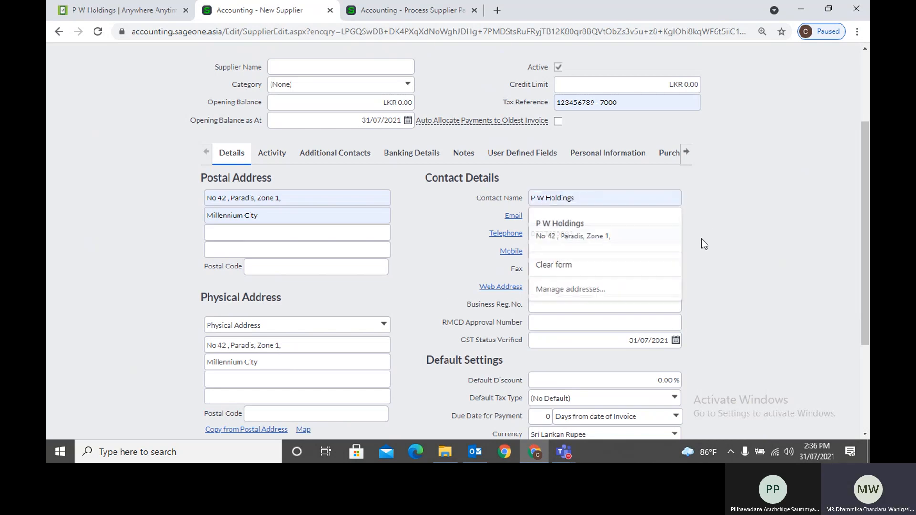
{"action": "left_click", "coordinate": [595, 202]}
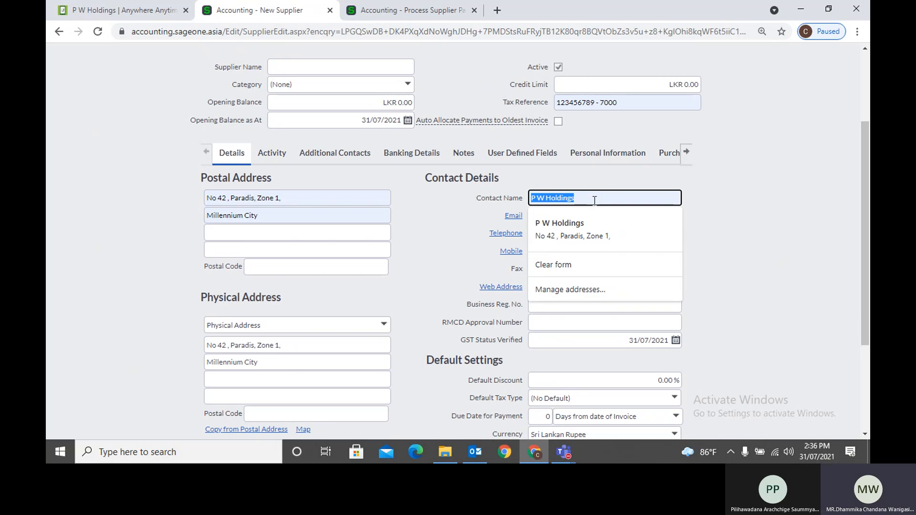
{"action": "type", "text": "adam"}
{"action": "left_click", "coordinate": [725, 239]}
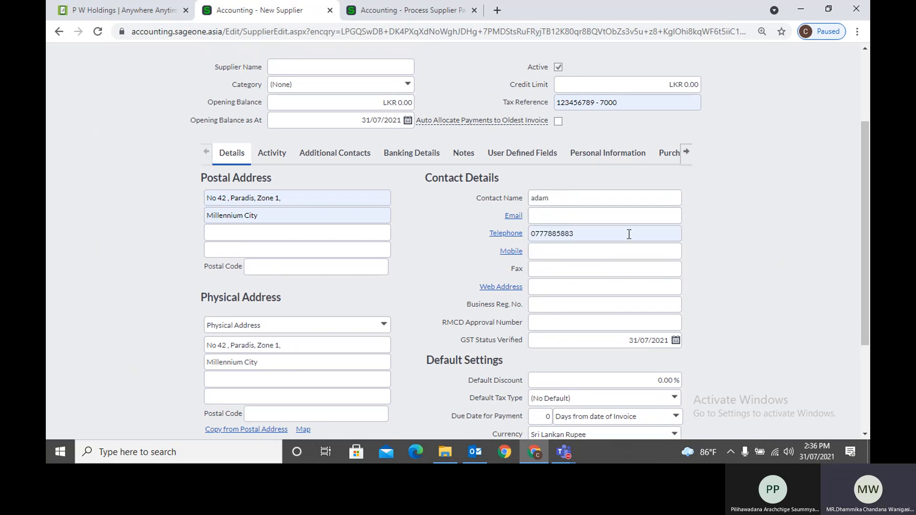
{"action": "left_click", "coordinate": [565, 193]}
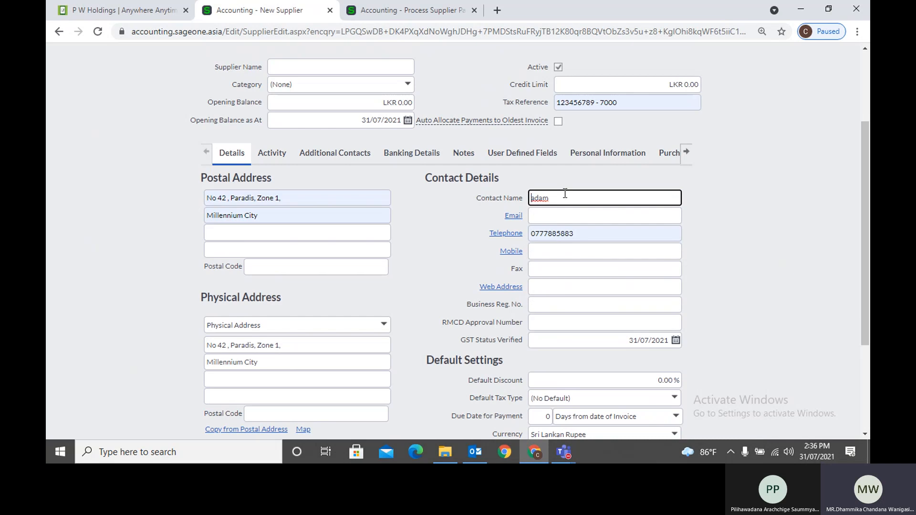
{"action": "key", "text": "Home"}
{"action": "type", "text": "Mr."}
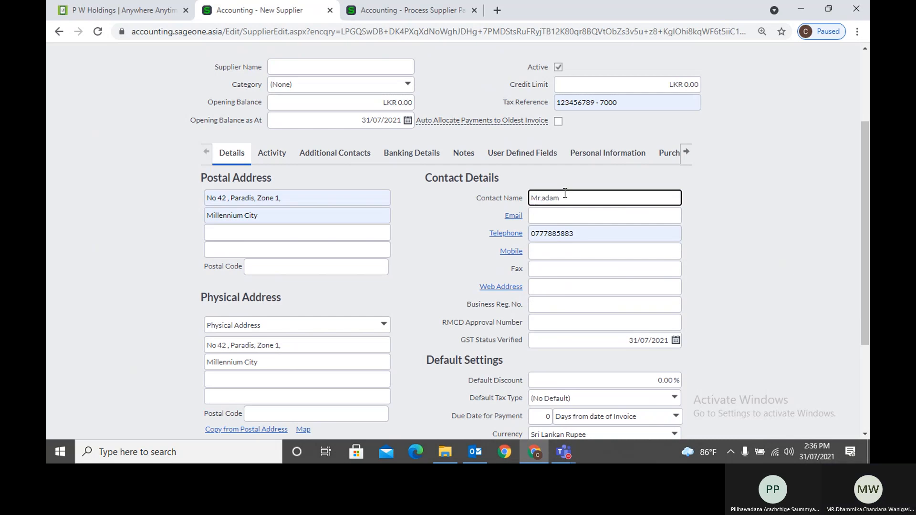
{"action": "key", "text": "shift+Right"}
{"action": "type", "text": "A"}
{"action": "left_click", "coordinate": [551, 215]}
{"action": "left_click", "coordinate": [717, 227]}
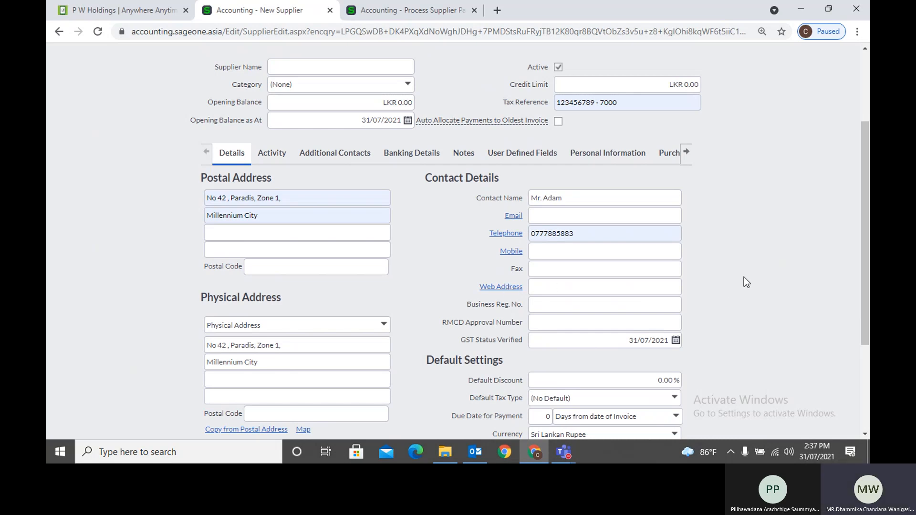
{"action": "scroll", "coordinate": [742, 276], "scroll_direction": "down", "scroll_amount": 1}
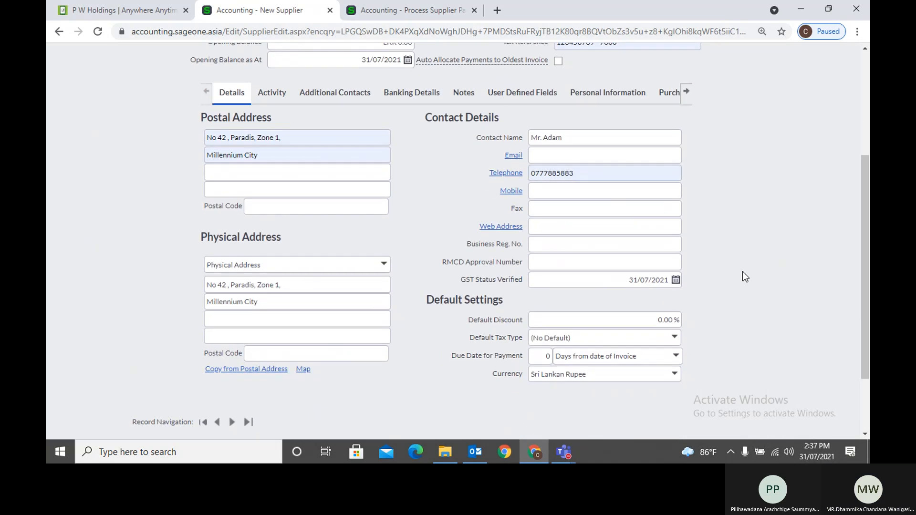
{"action": "left_click", "coordinate": [556, 247]}
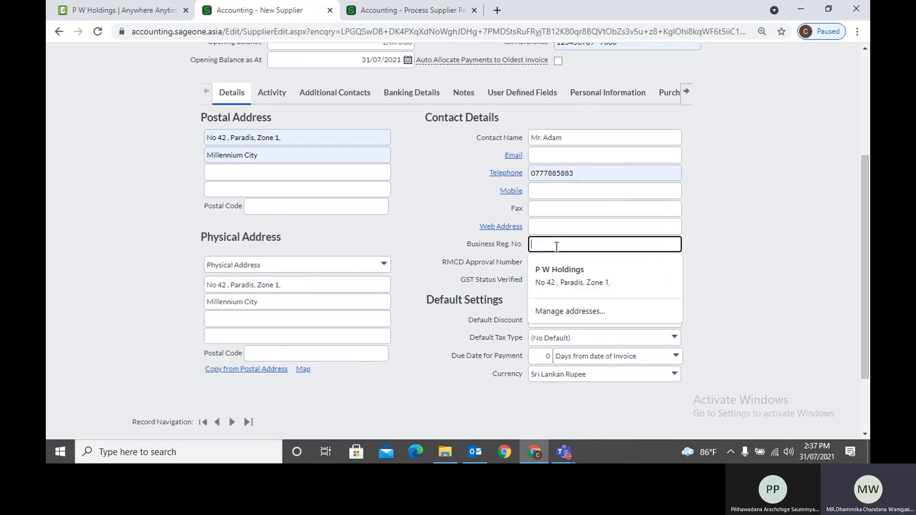
{"action": "left_click", "coordinate": [733, 240]}
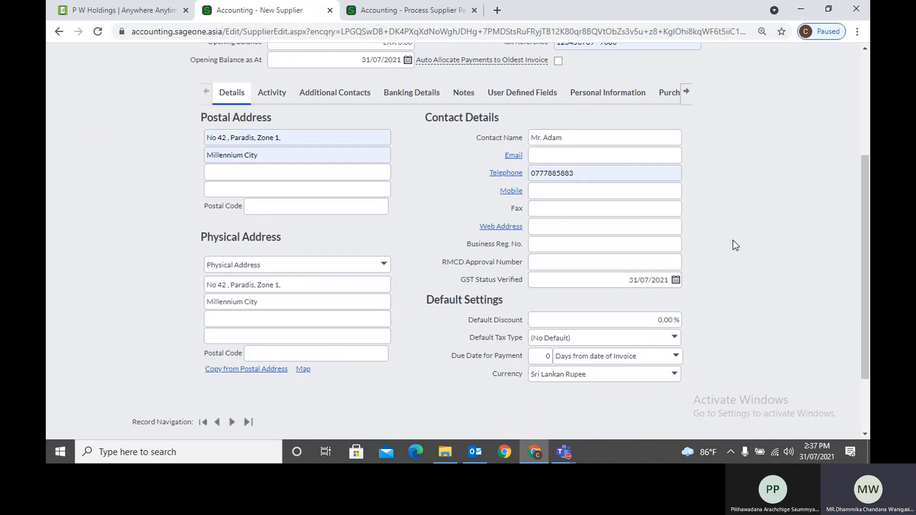
{"action": "left_click", "coordinate": [642, 285]}
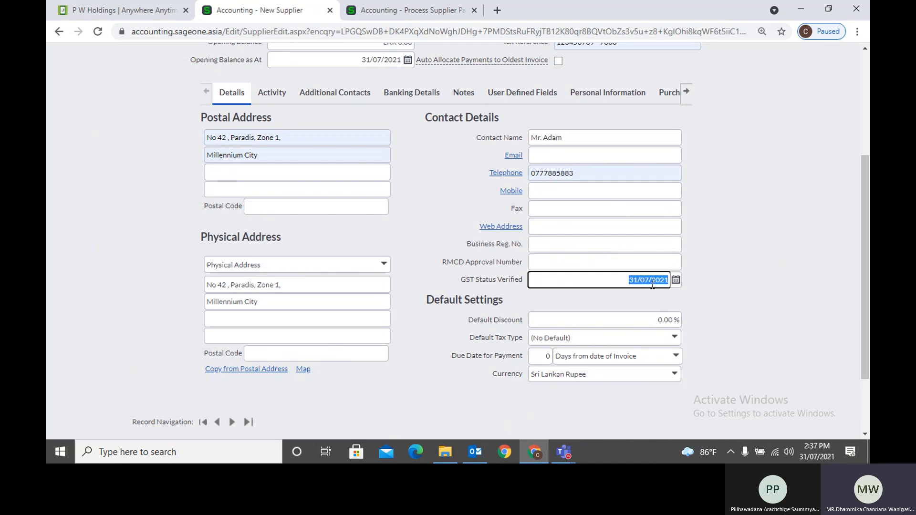
{"action": "left_click", "coordinate": [709, 289]}
{"action": "left_click", "coordinate": [655, 281]}
{"action": "left_click", "coordinate": [722, 282]}
{"action": "left_click", "coordinate": [616, 279]}
{"action": "left_click", "coordinate": [712, 281]}
{"action": "scroll", "coordinate": [712, 281], "scroll_direction": "up", "scroll_amount": 1}
{"action": "scroll", "coordinate": [712, 281], "scroll_direction": "down", "scroll_amount": 2}
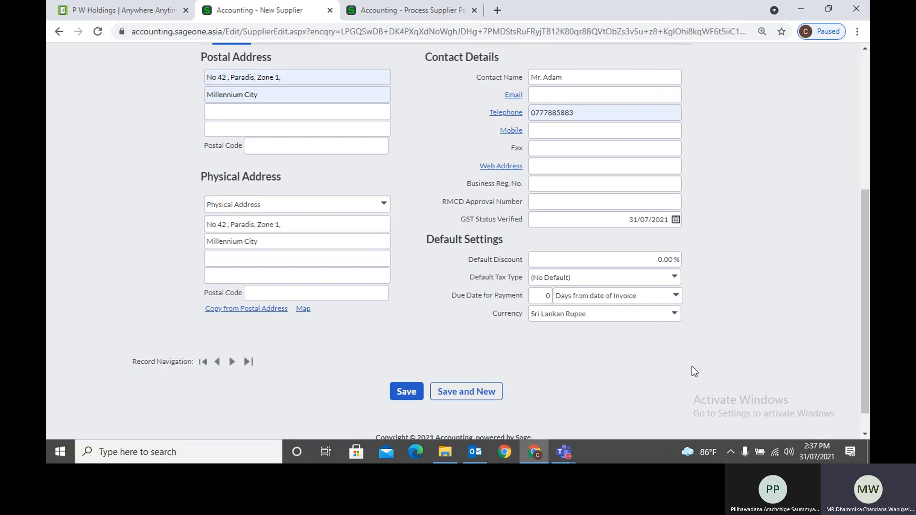
Set the supplier's default discount to 10%
{"action": "left_click", "coordinate": [624, 265]}
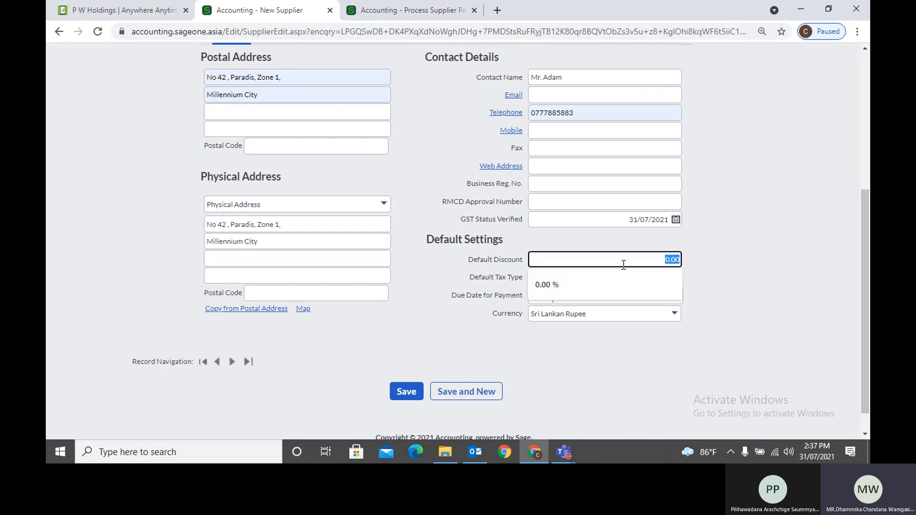
{"action": "type", "text": "10"}
{"action": "key", "text": "BackSpace"}
{"action": "key", "text": "BackSpace"}
{"action": "key", "text": "BackSpace"}
{"action": "key", "text": "BackSpace"}
{"action": "key", "text": "BackSpace"}
{"action": "key", "text": "BackSpace"}
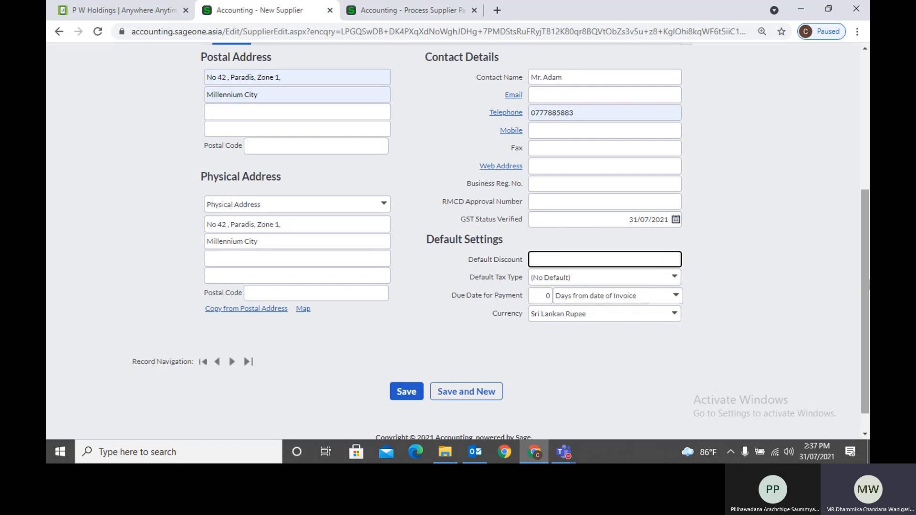
{"action": "type", "text": "10"}
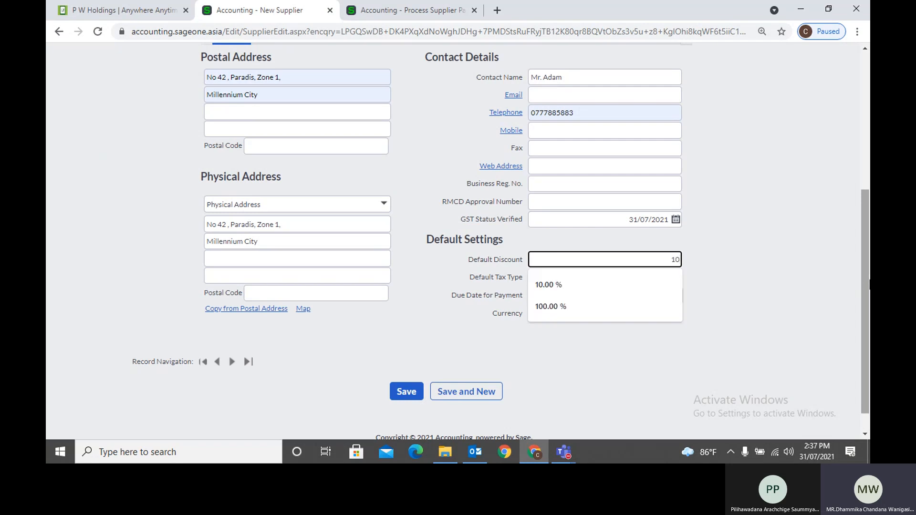
{"action": "key", "text": "Tab"}
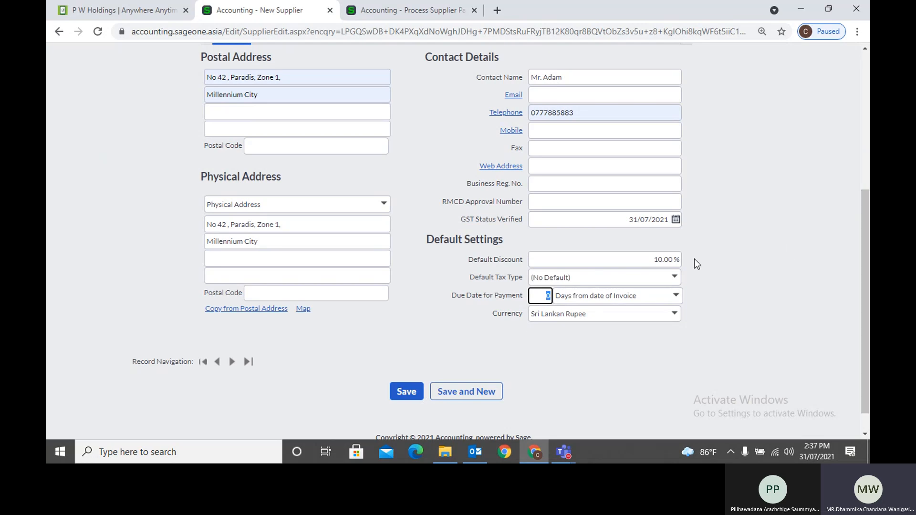
Set the default tax type to VAT 8% and payment due 30 days from invoice
{"action": "left_click", "coordinate": [675, 277]}
{"action": "left_click", "coordinate": [735, 271]}
{"action": "left_click", "coordinate": [673, 281]}
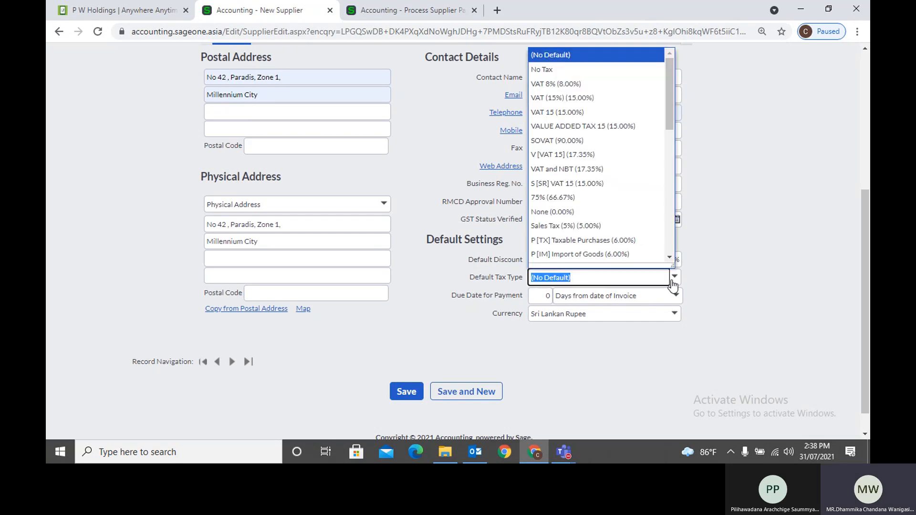
{"action": "left_click", "coordinate": [588, 85]}
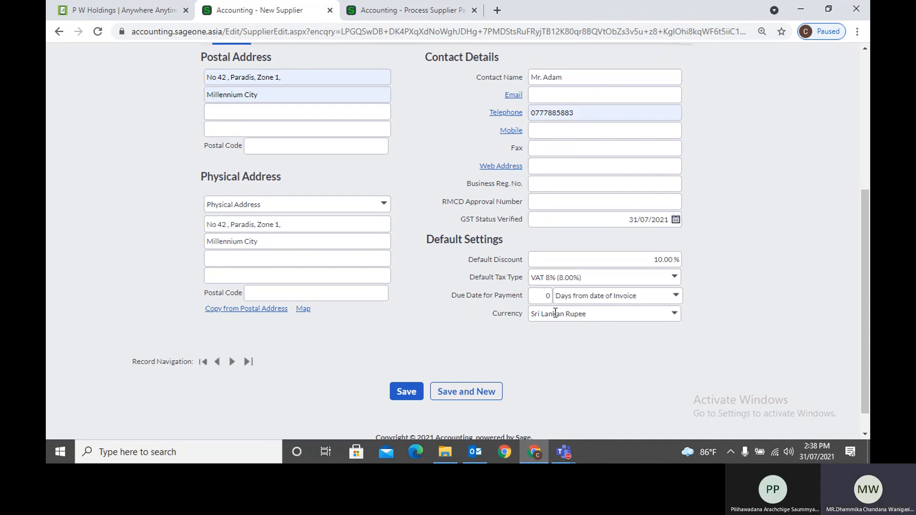
{"action": "left_click", "coordinate": [541, 296]}
{"action": "type", "text": "30"}
{"action": "key", "text": "shift+Tab"}
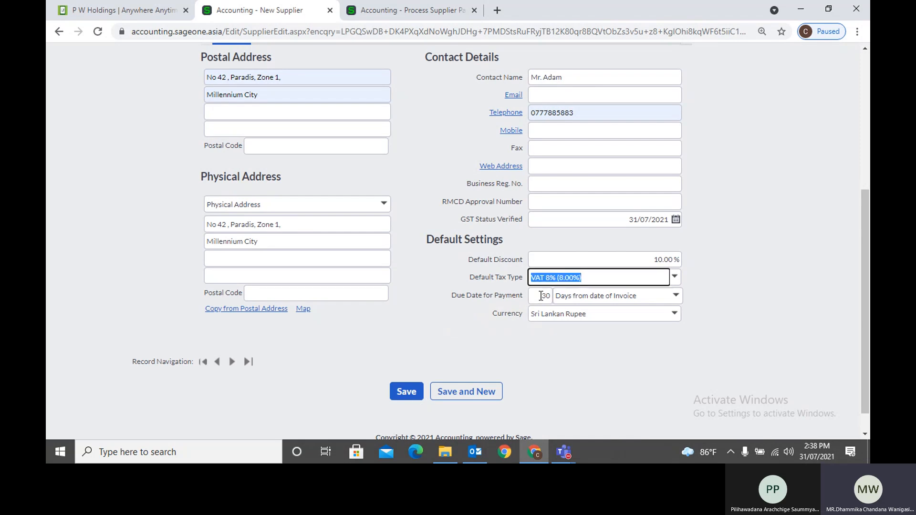
{"action": "left_click", "coordinate": [596, 358]}
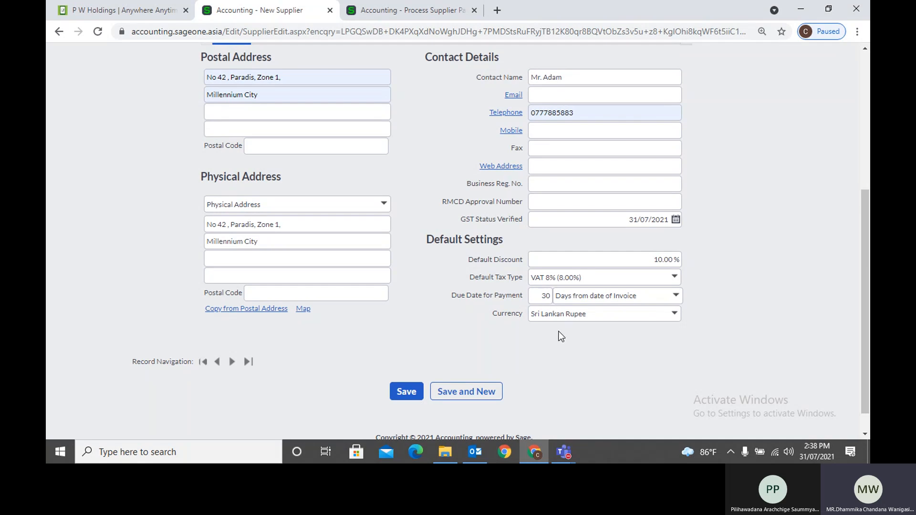
Keep the currency as Sri Lankan Rupee after trying US Dollar, then return to Process Payment
{"action": "left_click", "coordinate": [543, 299]}
{"action": "left_click", "coordinate": [557, 354]}
{"action": "left_click", "coordinate": [673, 315]}
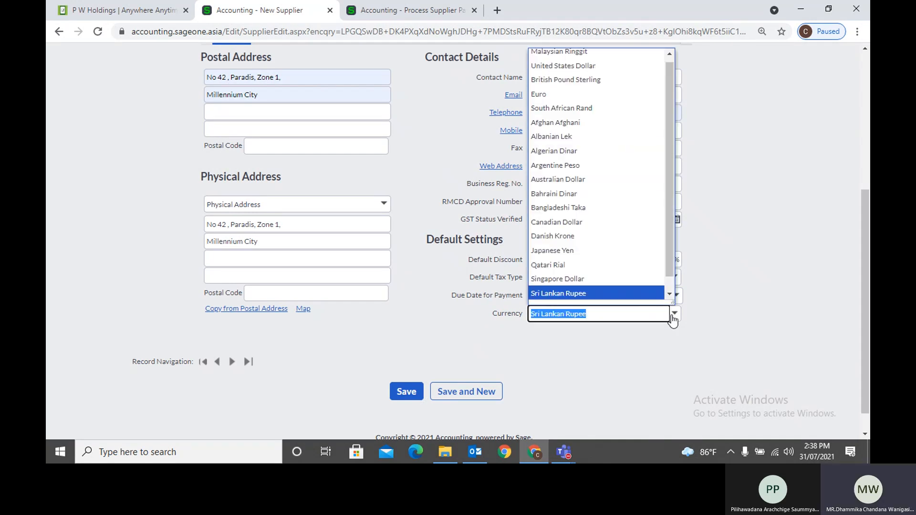
{"action": "left_click", "coordinate": [623, 67]}
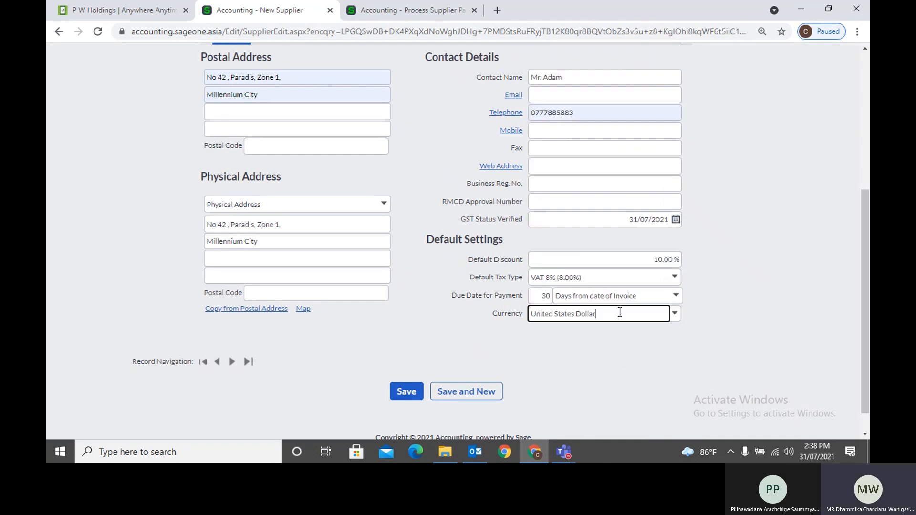
{"action": "left_click", "coordinate": [677, 316]}
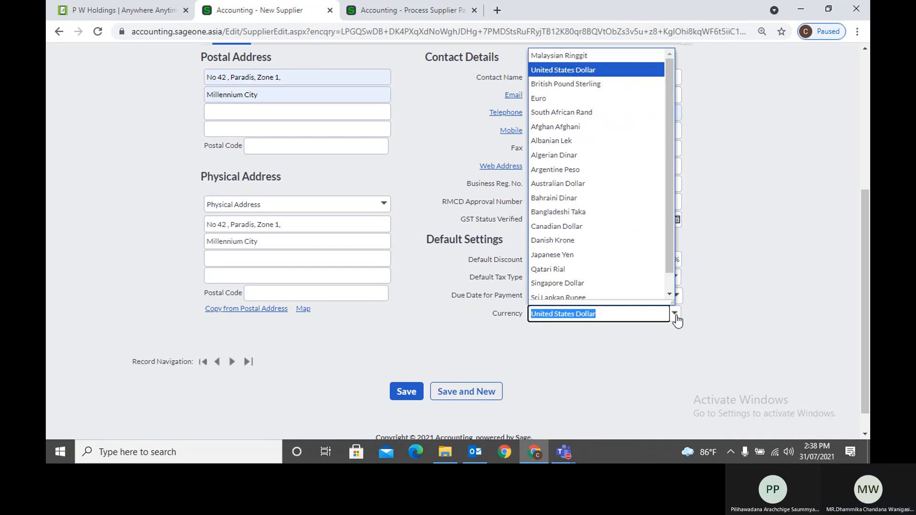
{"action": "type", "text": "South African Rand"}
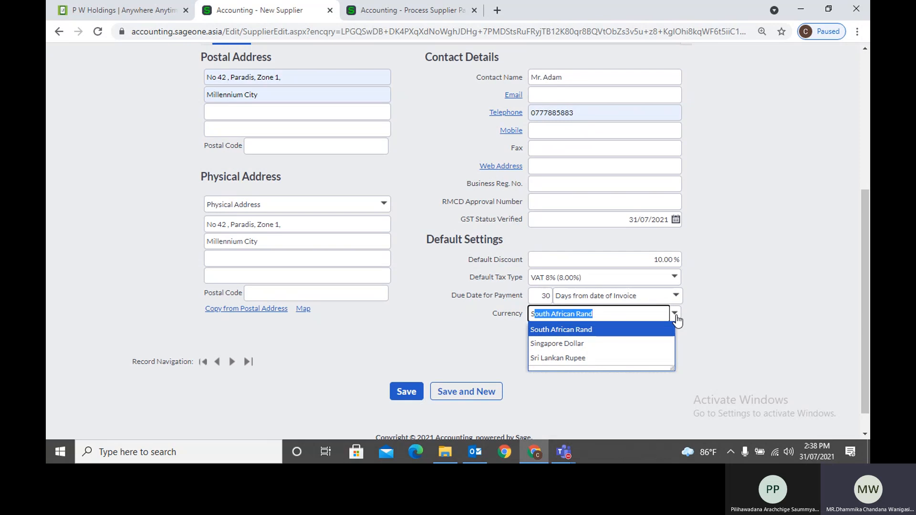
{"action": "left_click", "coordinate": [633, 359]}
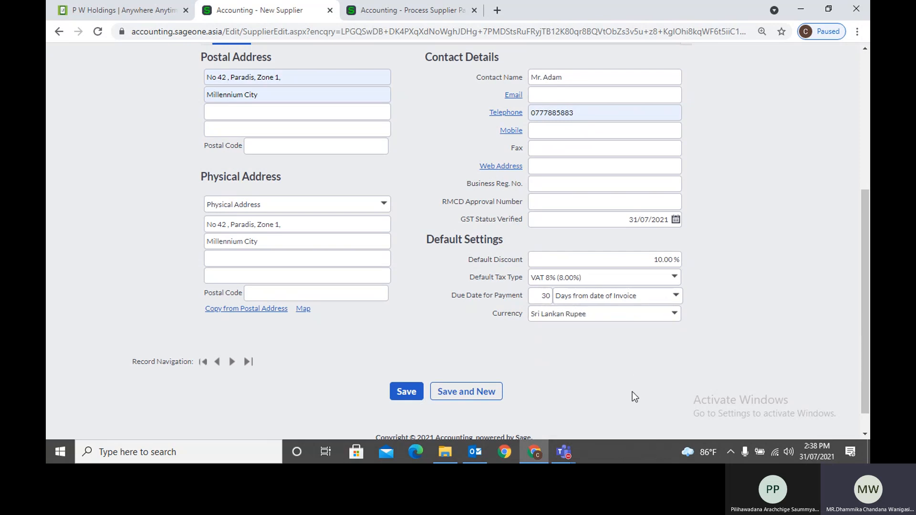
{"action": "left_click", "coordinate": [677, 319]}
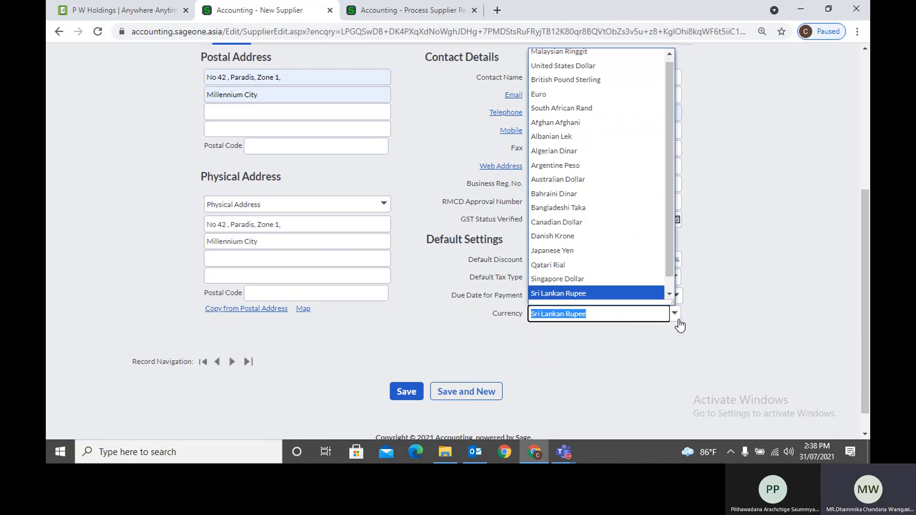
{"action": "left_click", "coordinate": [674, 367]}
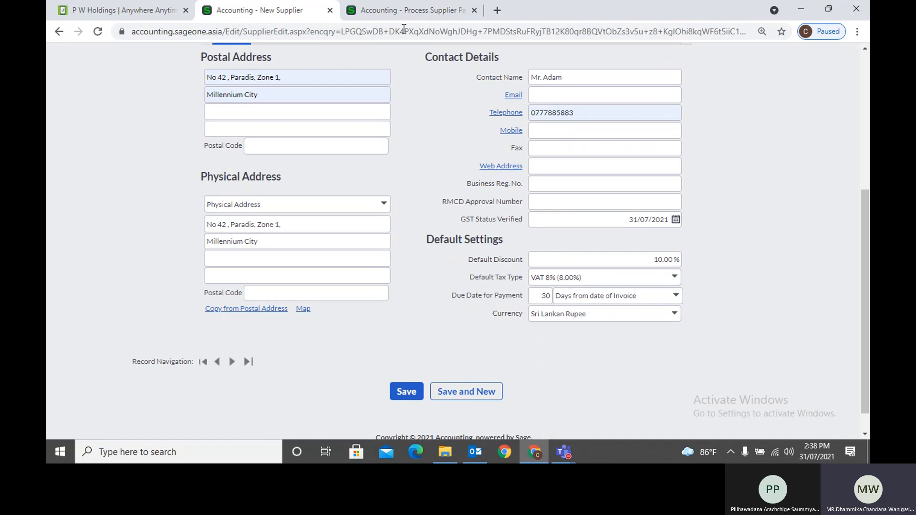
{"action": "left_click", "coordinate": [403, 11]}
{"action": "scroll", "coordinate": [328, 162], "scroll_direction": "up", "scroll_amount": 3}
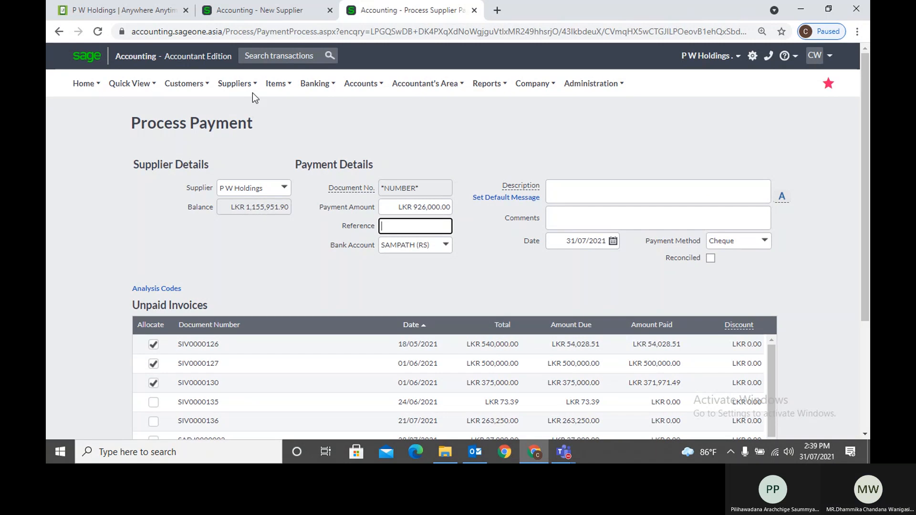
Start a new purchase order with P W Holdings as the supplier
{"action": "mouse_move", "coordinate": [238, 84]}
{"action": "mouse_move", "coordinate": [244, 146]}
{"action": "left_click", "coordinate": [344, 146]}
{"action": "left_click", "coordinate": [521, 101]}
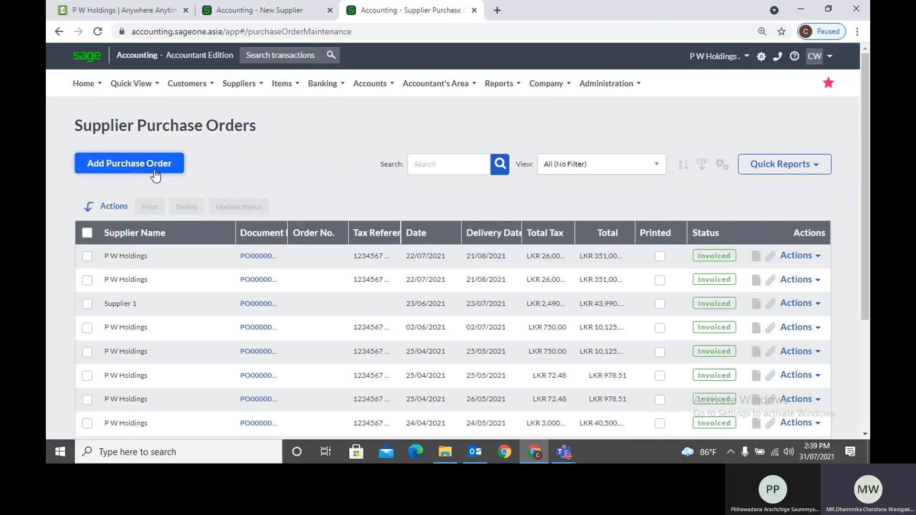
{"action": "left_click", "coordinate": [155, 176]}
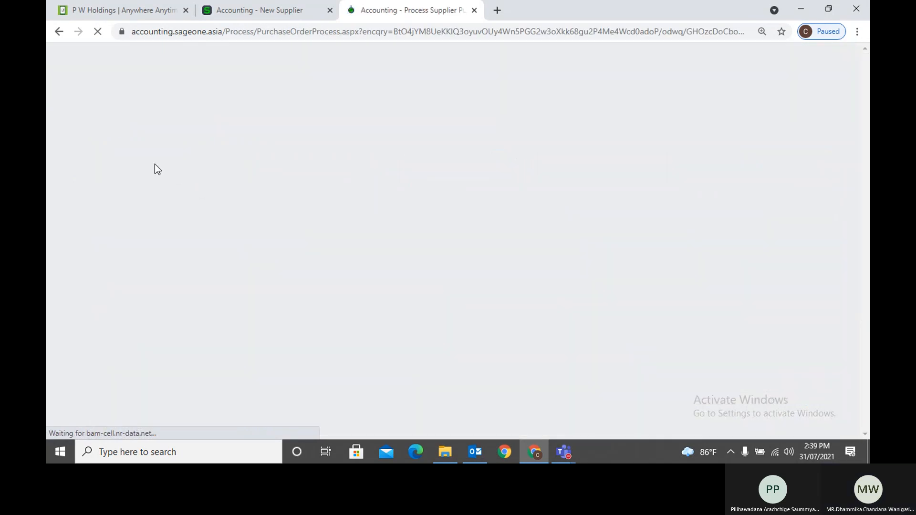
{"action": "type", "text": "P W Holdings"}
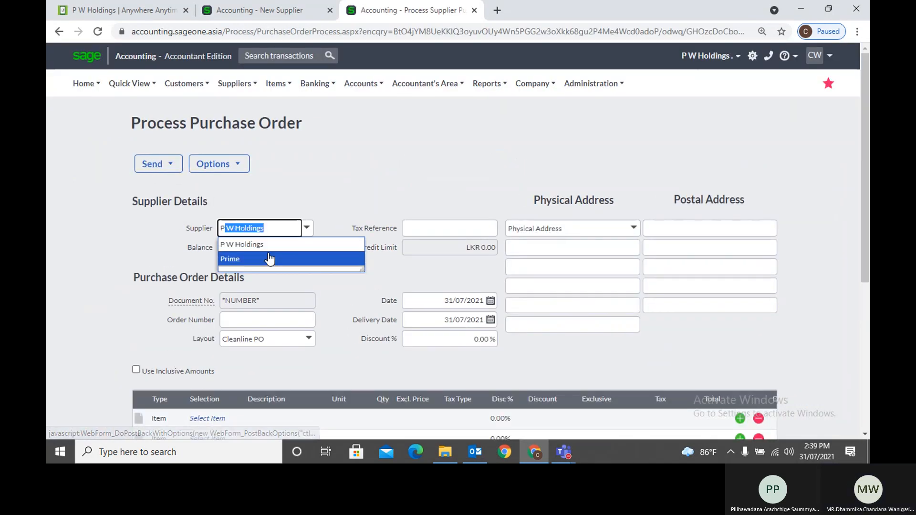
{"action": "left_click", "coordinate": [266, 246]}
Keep the 25% order discount and add item 02-SSC-2540 to the first line
{"action": "scroll", "coordinate": [373, 187], "scroll_direction": "down", "scroll_amount": 3}
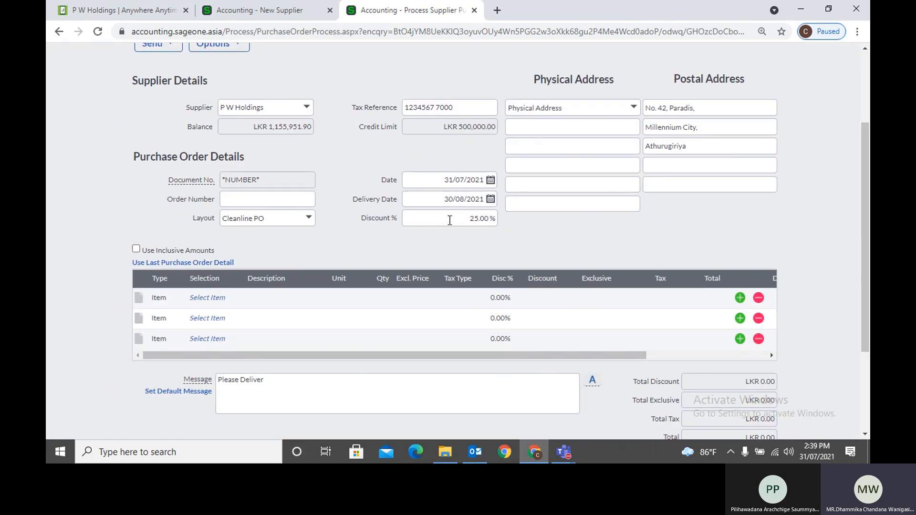
{"action": "left_click", "coordinate": [450, 220]}
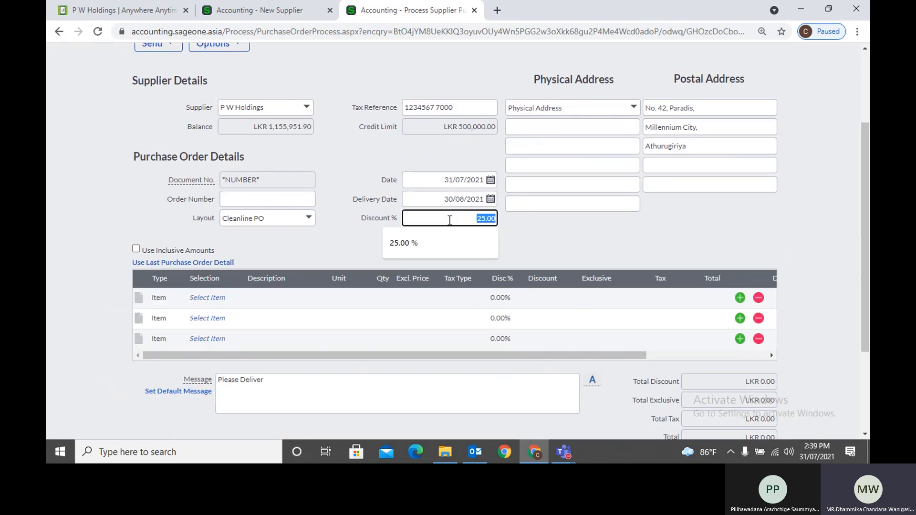
{"action": "left_click", "coordinate": [334, 245]}
{"action": "left_click", "coordinate": [223, 299]}
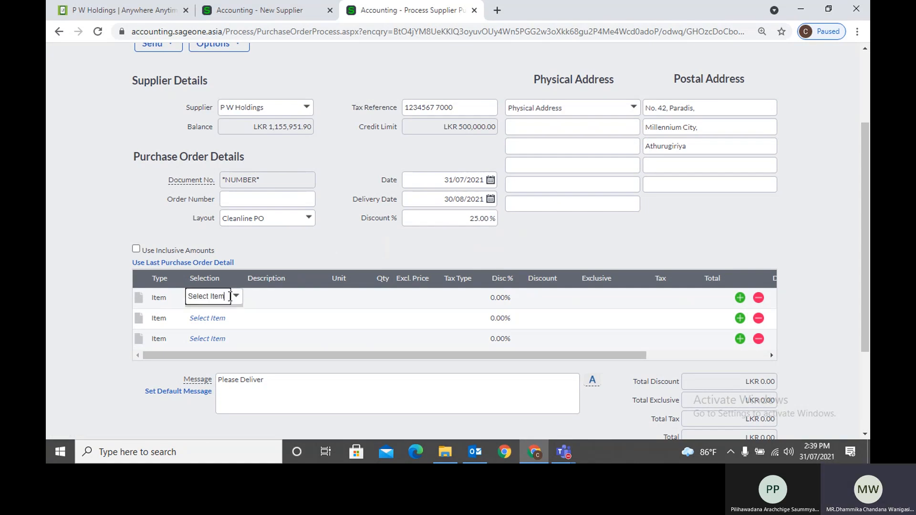
{"action": "left_click", "coordinate": [236, 298]}
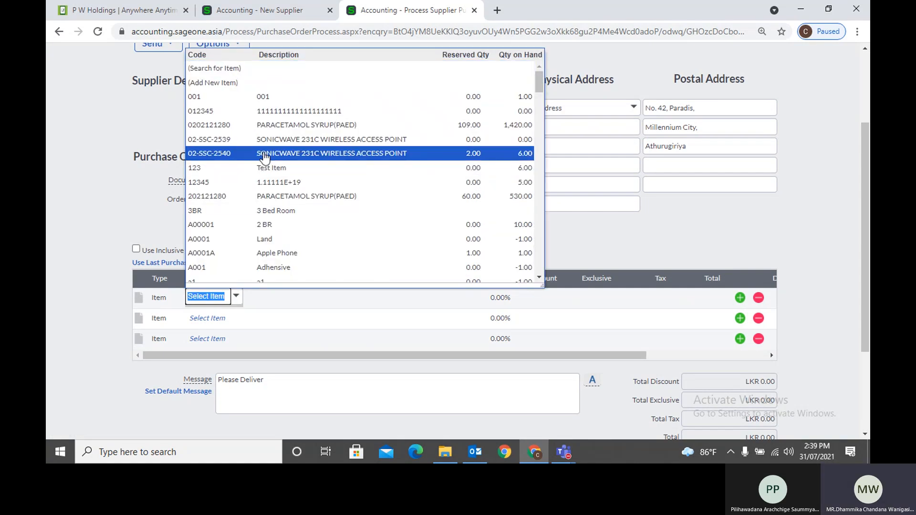
{"action": "left_click", "coordinate": [265, 156]}
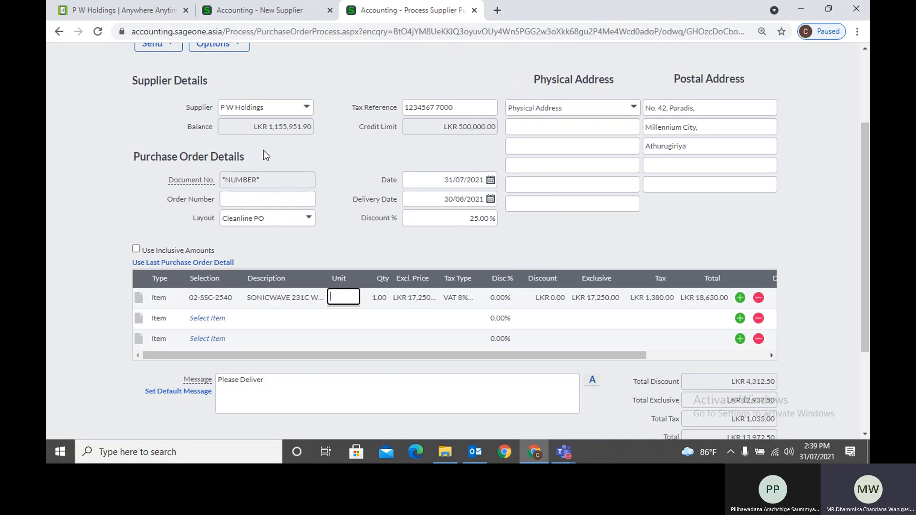
{"action": "scroll", "coordinate": [471, 309], "scroll_direction": "down", "scroll_amount": 3}
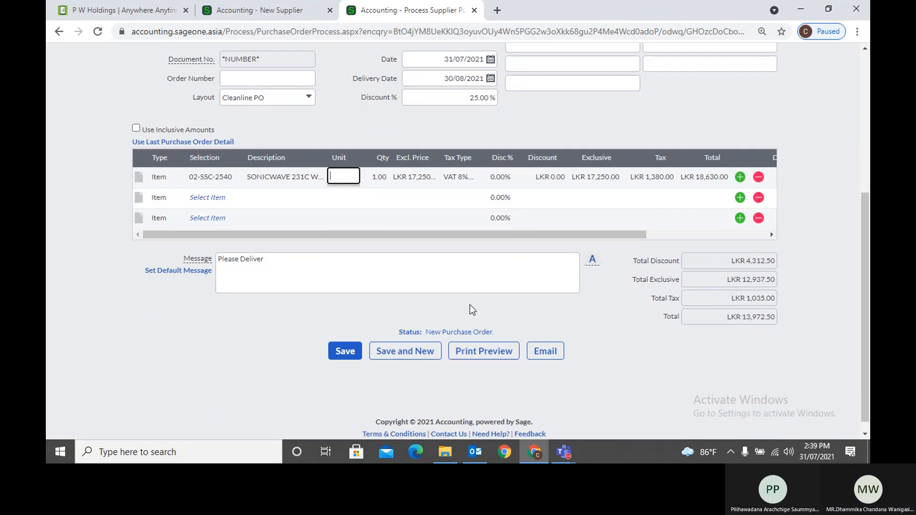
Recheck the purchase order, then go back to the New Supplier form
{"action": "left_click", "coordinate": [258, 10]}
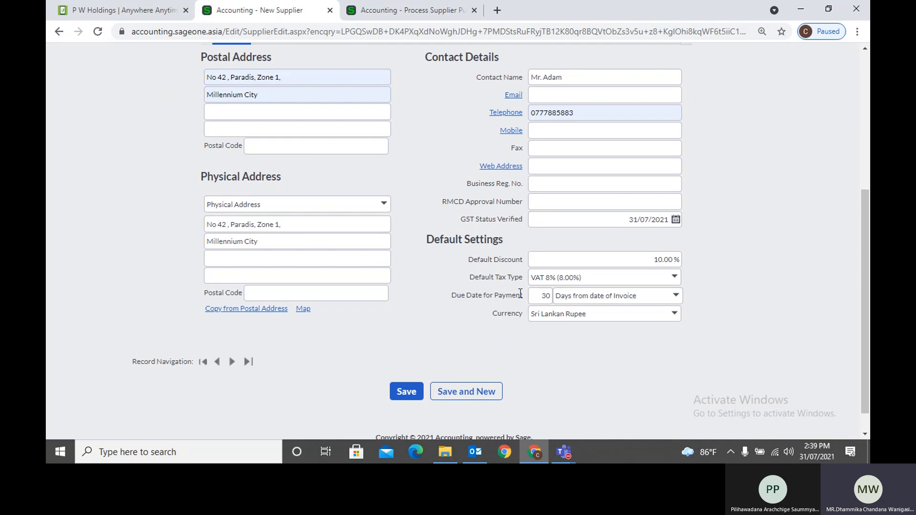
{"action": "left_click", "coordinate": [405, 11]}
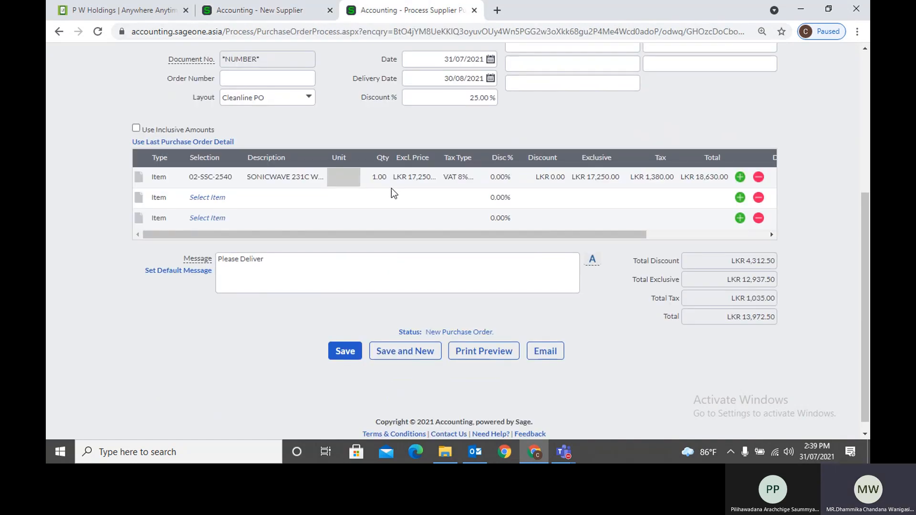
{"action": "scroll", "coordinate": [414, 210], "scroll_direction": "up", "scroll_amount": 1}
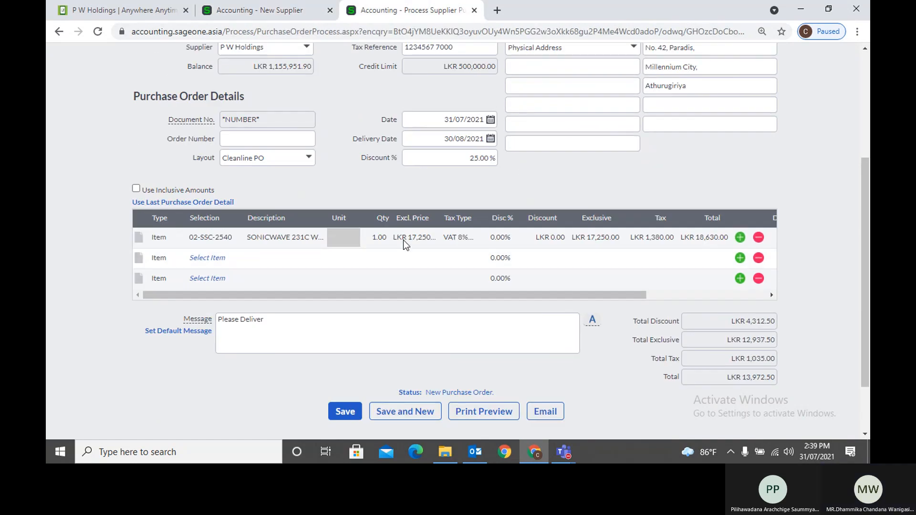
{"action": "left_click", "coordinate": [246, 13]}
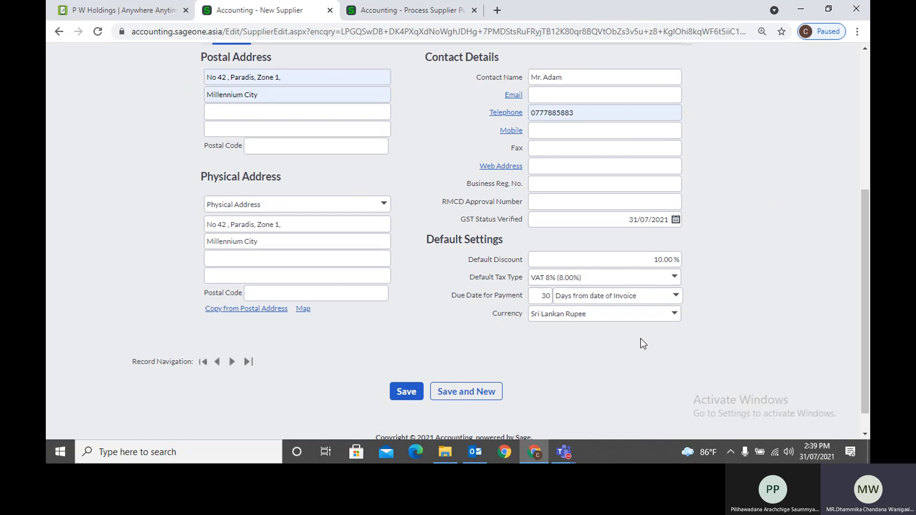
Scroll through the New Supplier form's contact and default settings and select the Contact Name field
{"action": "scroll", "coordinate": [708, 336], "scroll_direction": "up", "scroll_amount": 3}
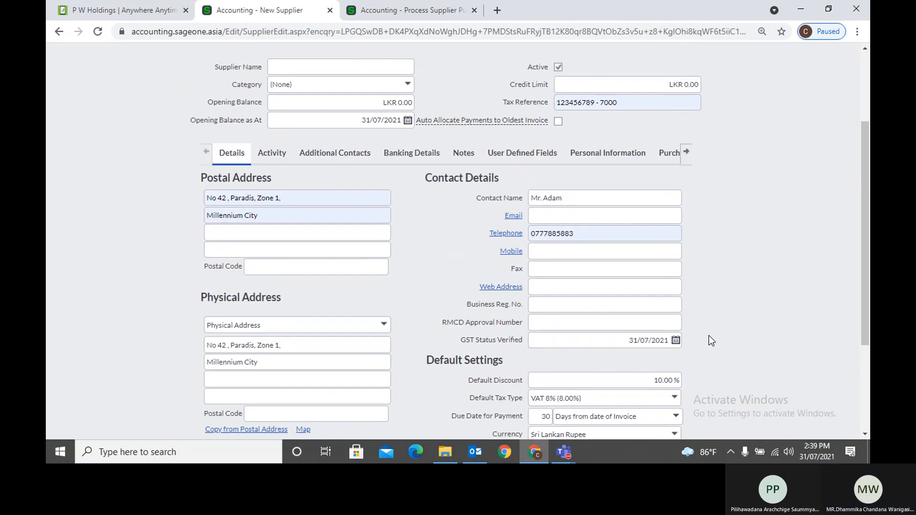
{"action": "scroll", "coordinate": [708, 336], "scroll_direction": "down", "scroll_amount": 1}
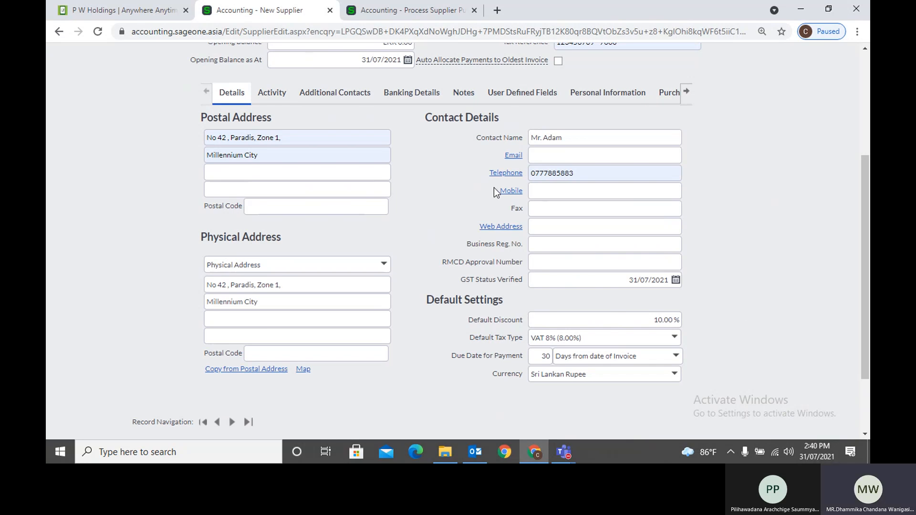
{"action": "scroll", "coordinate": [480, 210], "scroll_direction": "down", "scroll_amount": 2}
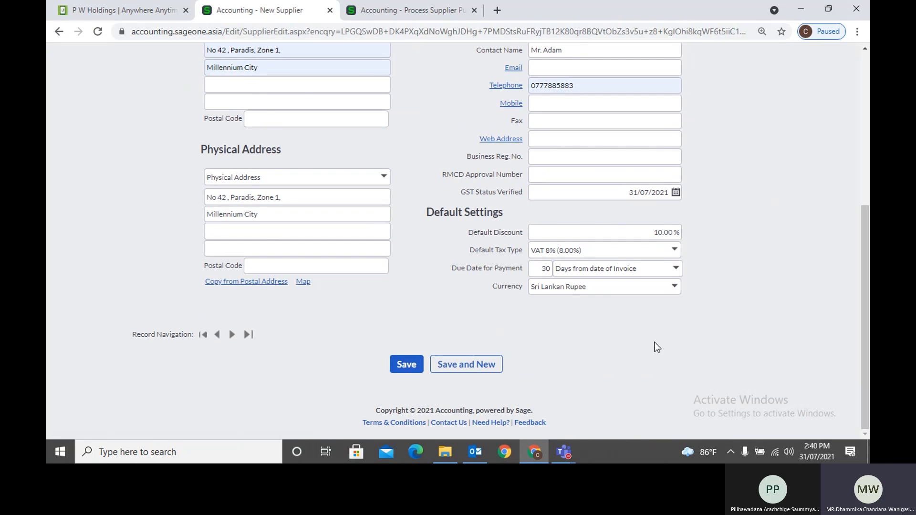
{"action": "scroll", "coordinate": [655, 342], "scroll_direction": "up", "scroll_amount": 2}
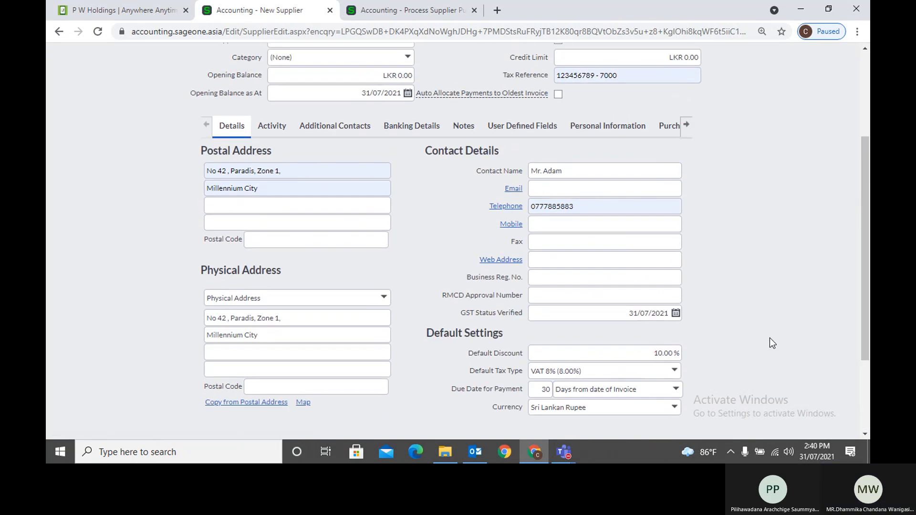
{"action": "scroll", "coordinate": [769, 343], "scroll_direction": "down", "scroll_amount": 1}
{"action": "scroll", "coordinate": [770, 338], "scroll_direction": "down", "scroll_amount": 1}
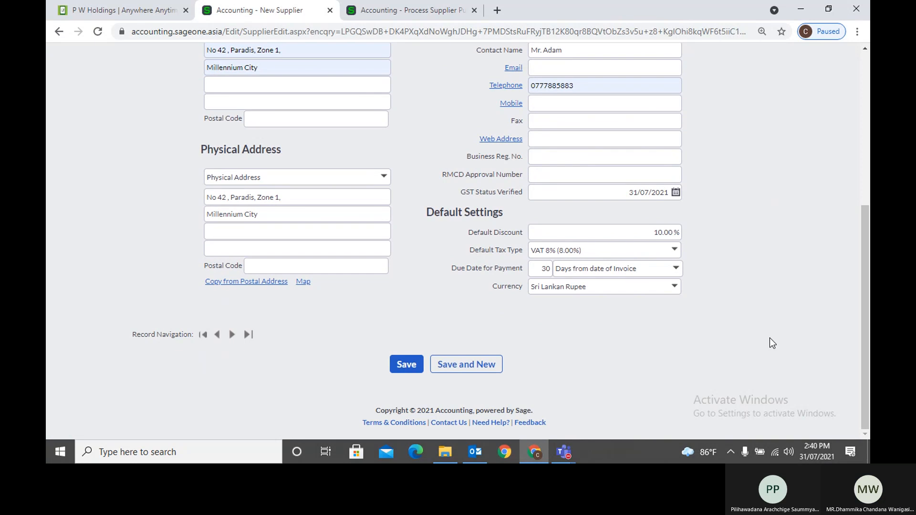
{"action": "scroll", "coordinate": [769, 337], "scroll_direction": "up", "scroll_amount": 1}
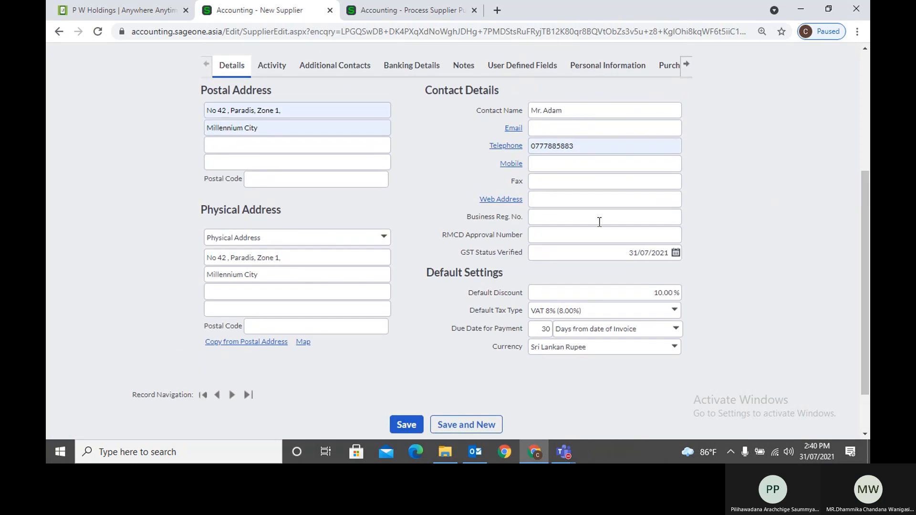
{"action": "left_click", "coordinate": [567, 110]}
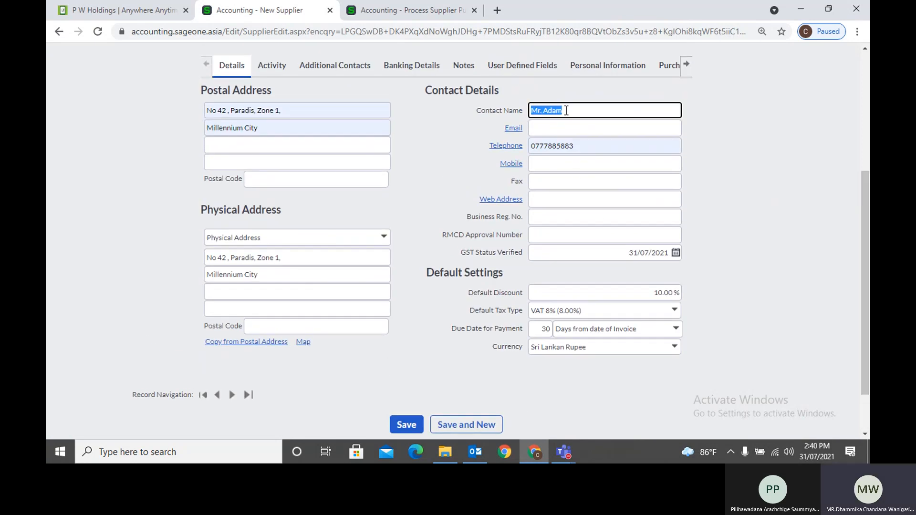
{"action": "left_click", "coordinate": [446, 126]}
Prepare the email for purchase order PO0000031, review the draft, then go back to the order
{"action": "left_click", "coordinate": [407, 11]}
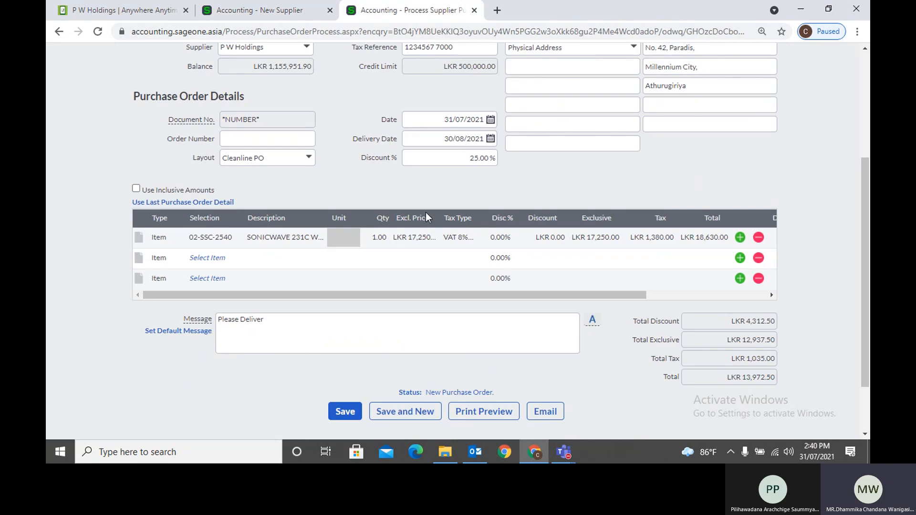
{"action": "left_click", "coordinate": [553, 422]}
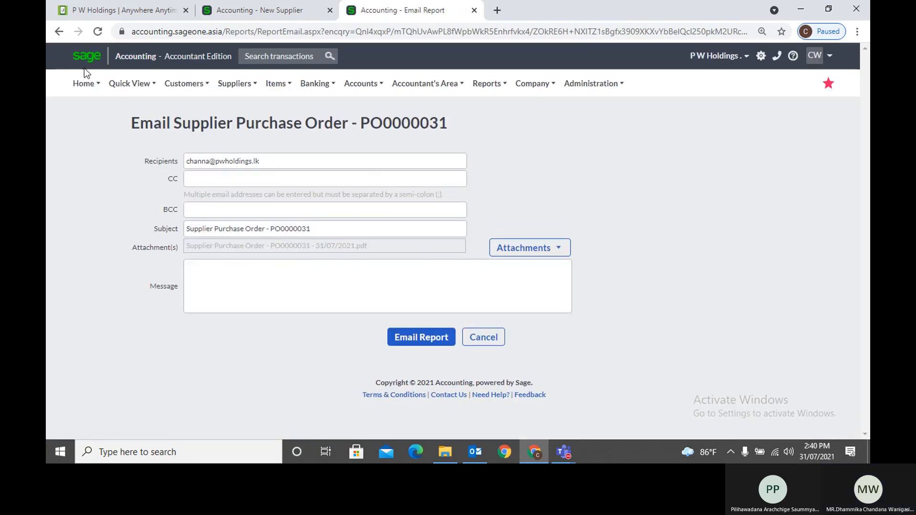
{"action": "left_click", "coordinate": [60, 32]}
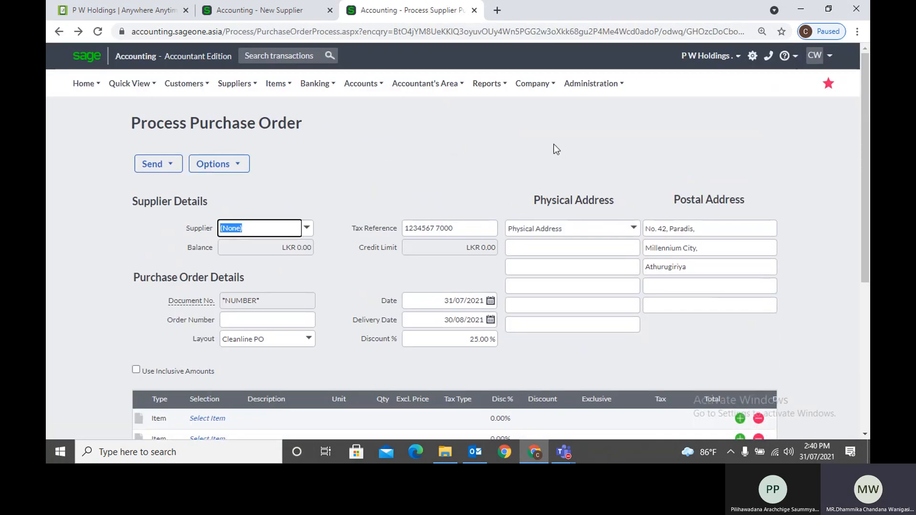
{"action": "mouse_move", "coordinate": [530, 84]}
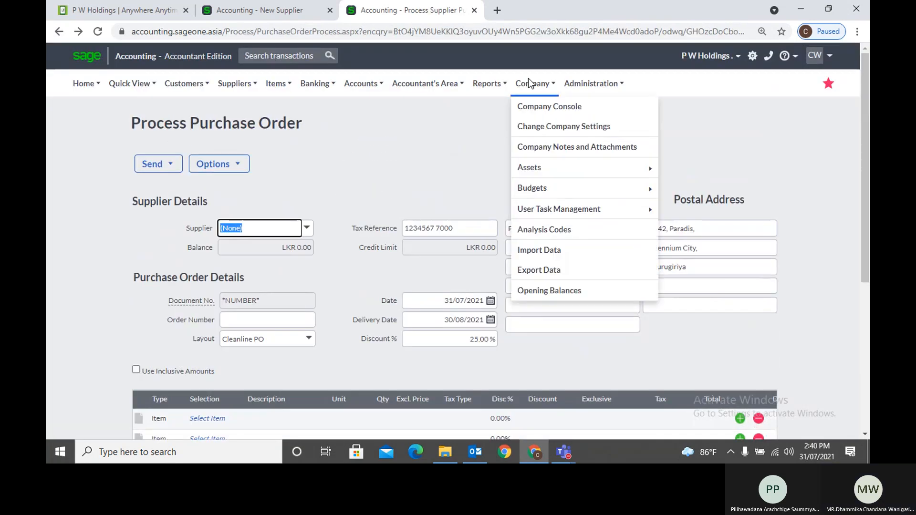
Review the Email Signatures settings and the Add Signature Type options, closing without saving
{"action": "left_click", "coordinate": [537, 130]}
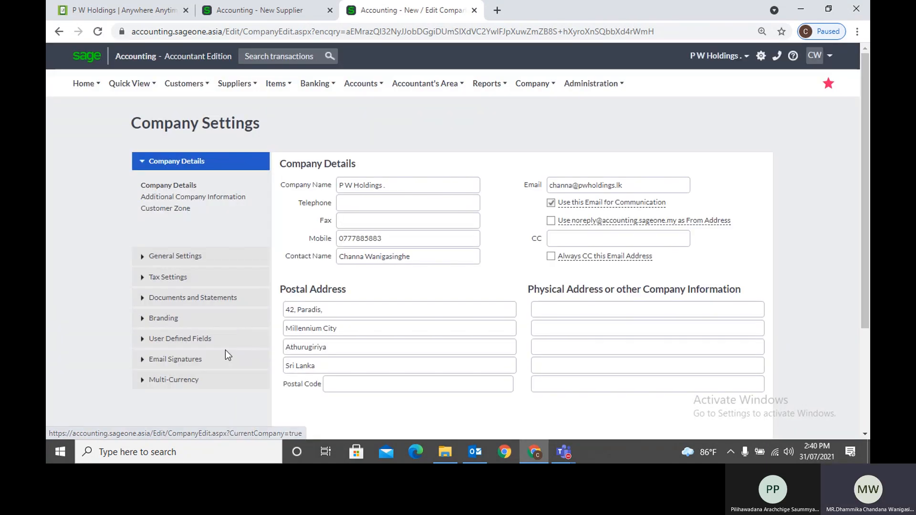
{"action": "left_click", "coordinate": [181, 360]}
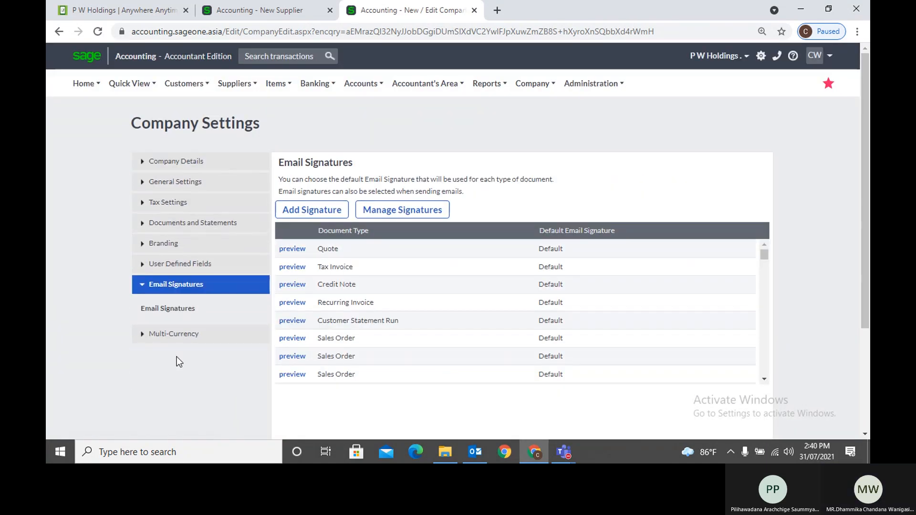
{"action": "left_click", "coordinate": [322, 211]}
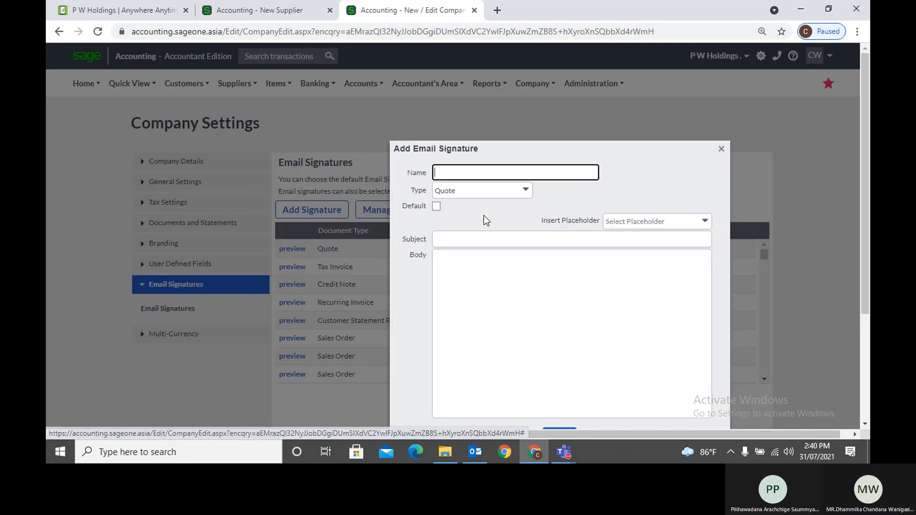
{"action": "left_click", "coordinate": [531, 192]}
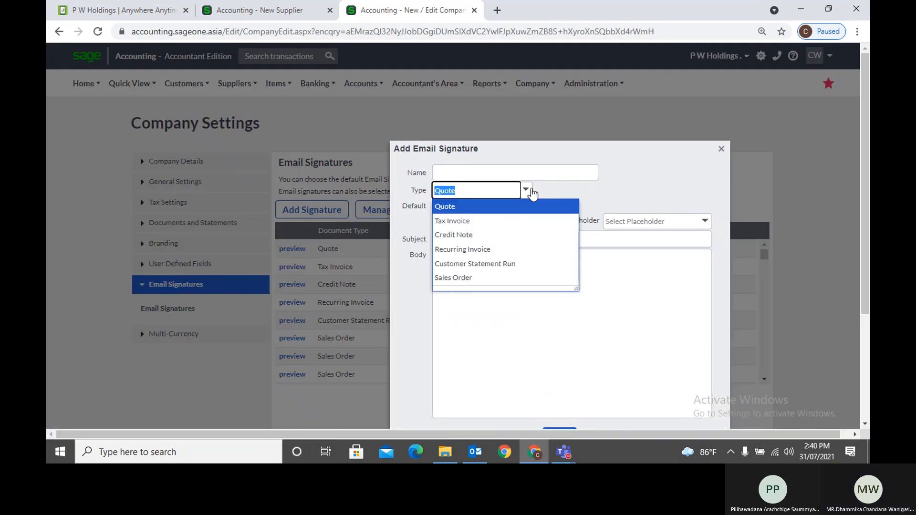
{"action": "left_click", "coordinate": [680, 189]}
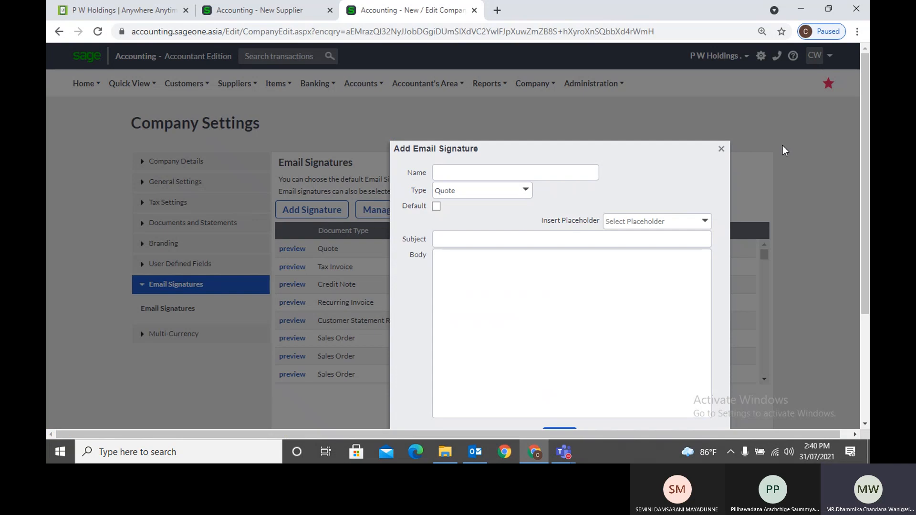
{"action": "left_click", "coordinate": [721, 149]}
{"action": "left_click", "coordinate": [258, 10]}
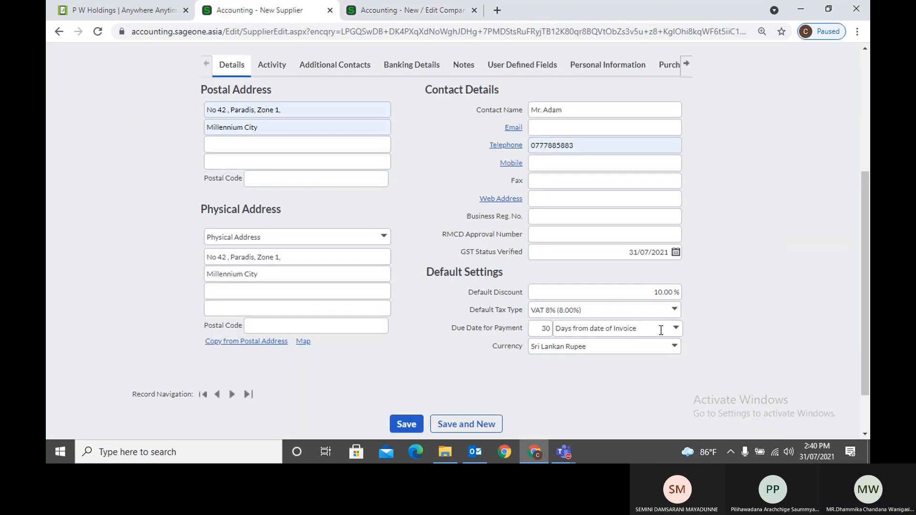
Search the List of Suppliers for 'P W'
{"action": "scroll", "coordinate": [659, 331], "scroll_direction": "down", "scroll_amount": 2}
{"action": "scroll", "coordinate": [660, 331], "scroll_direction": "up", "scroll_amount": 5}
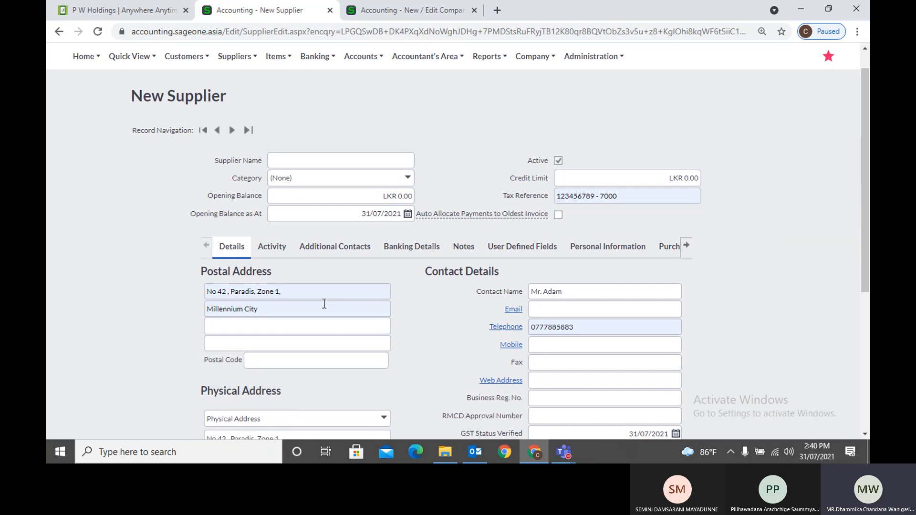
{"action": "scroll", "coordinate": [354, 313], "scroll_direction": "down", "scroll_amount": 4}
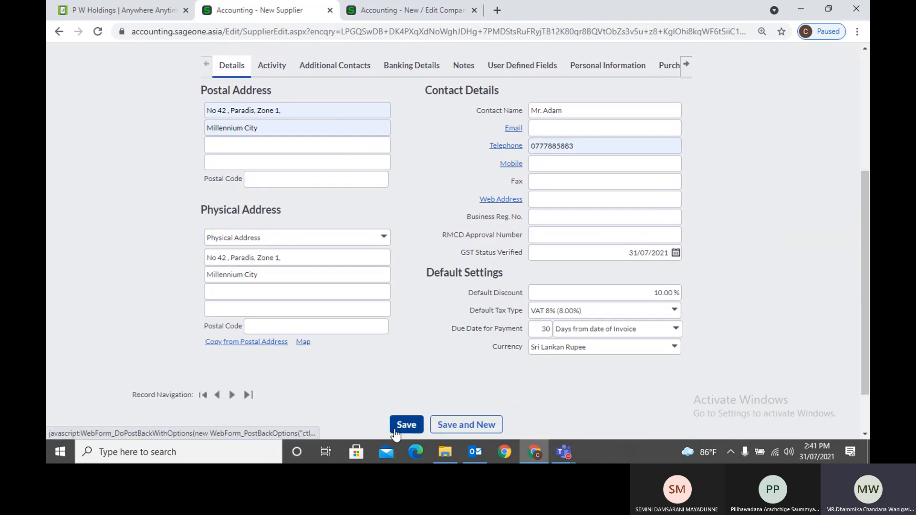
{"action": "scroll", "coordinate": [422, 339], "scroll_direction": "up", "scroll_amount": 4}
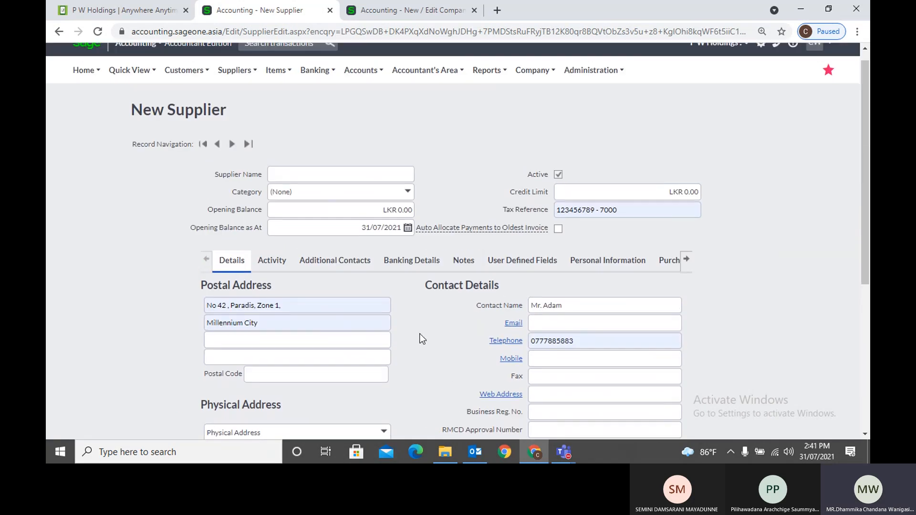
{"action": "left_click", "coordinate": [223, 84]}
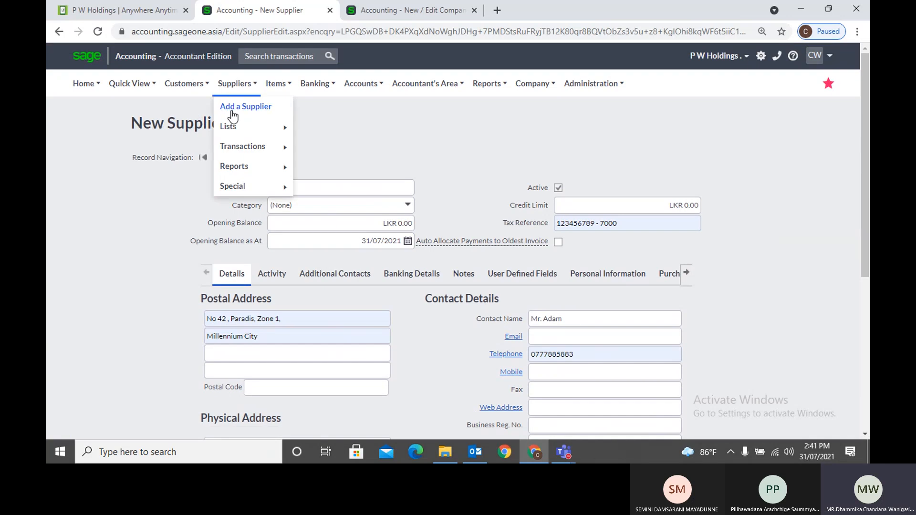
{"action": "mouse_move", "coordinate": [234, 127]}
{"action": "left_click", "coordinate": [322, 128]}
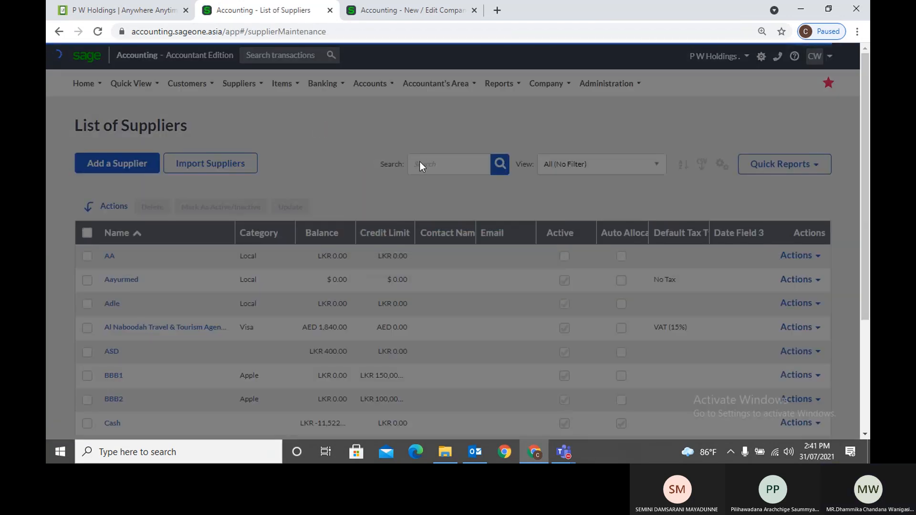
{"action": "left_click", "coordinate": [425, 164]}
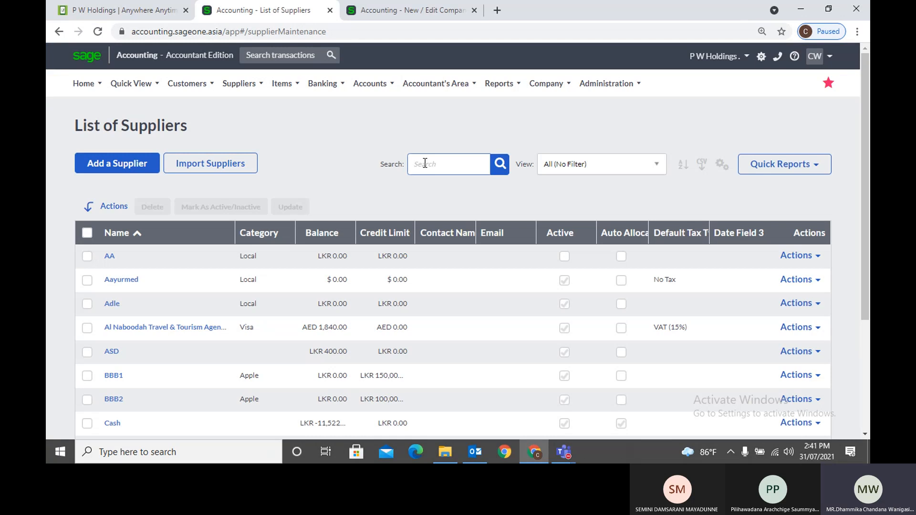
{"action": "type", "text": "P W"}
{"action": "key", "text": "Return"}
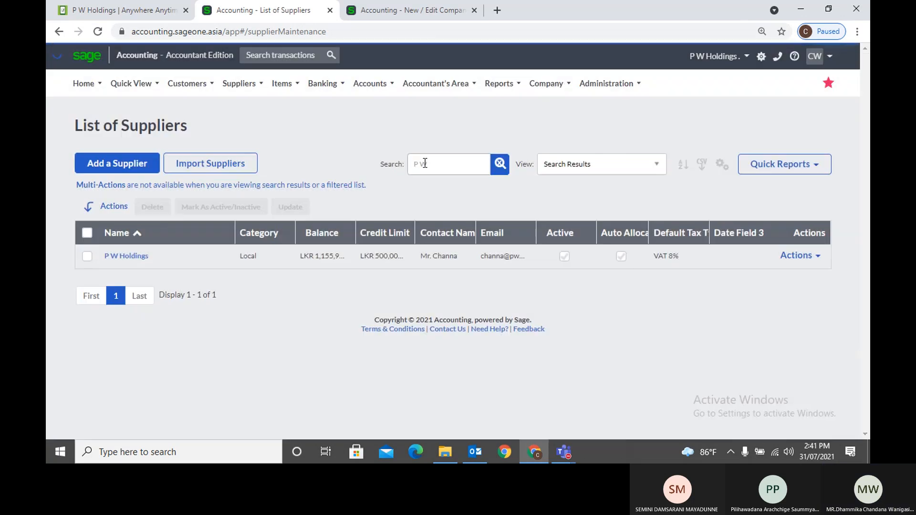
Open P W Holdings' Activity showing its LKR 1,155,951.90 balance, then switch to the Teams call
{"action": "left_click", "coordinate": [122, 257]}
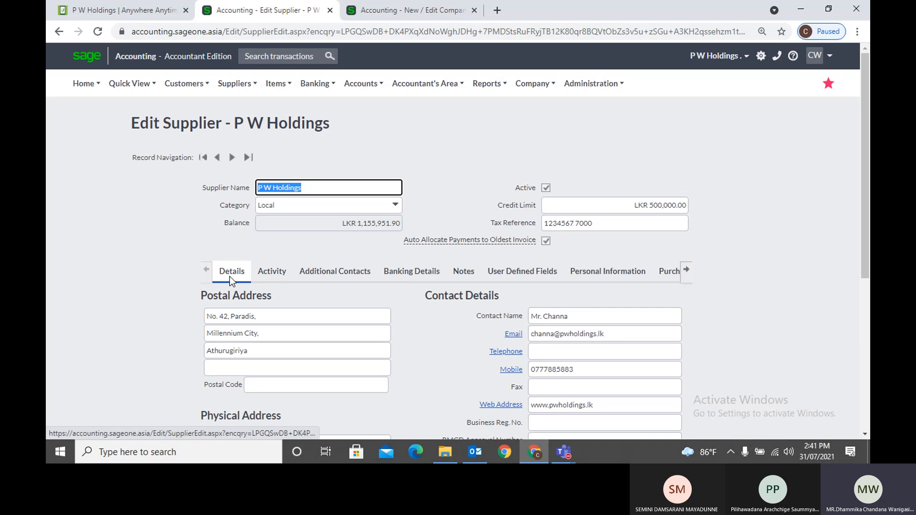
{"action": "left_click", "coordinate": [263, 276]}
{"action": "scroll", "coordinate": [382, 305], "scroll_direction": "down", "scroll_amount": 3}
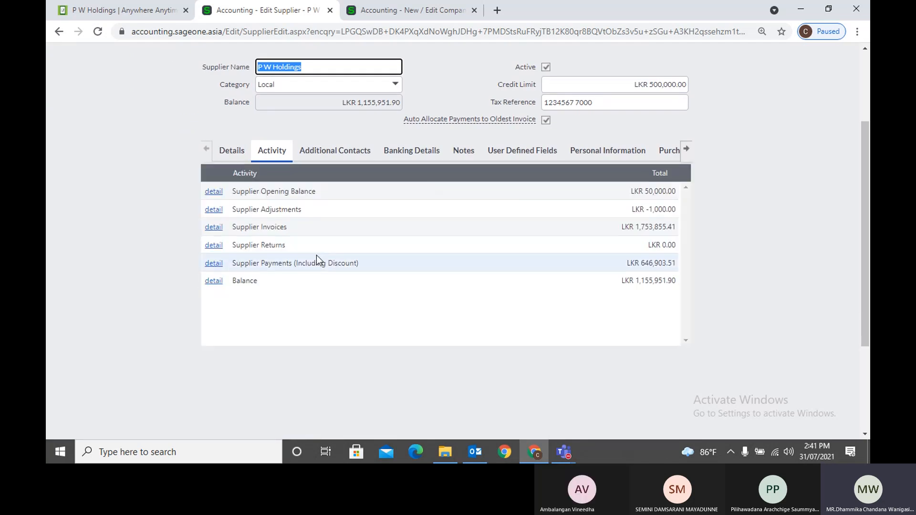
{"action": "mouse_move", "coordinate": [564, 452]}
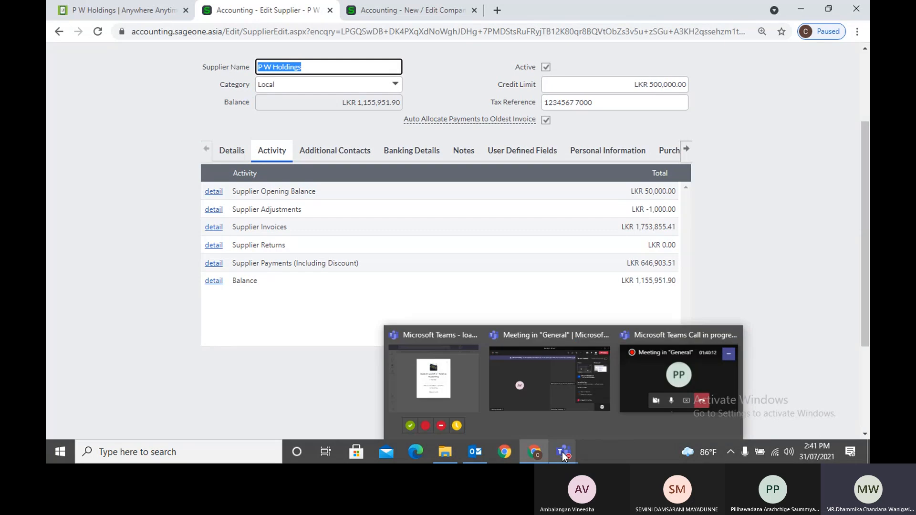
{"action": "left_click", "coordinate": [645, 385]}
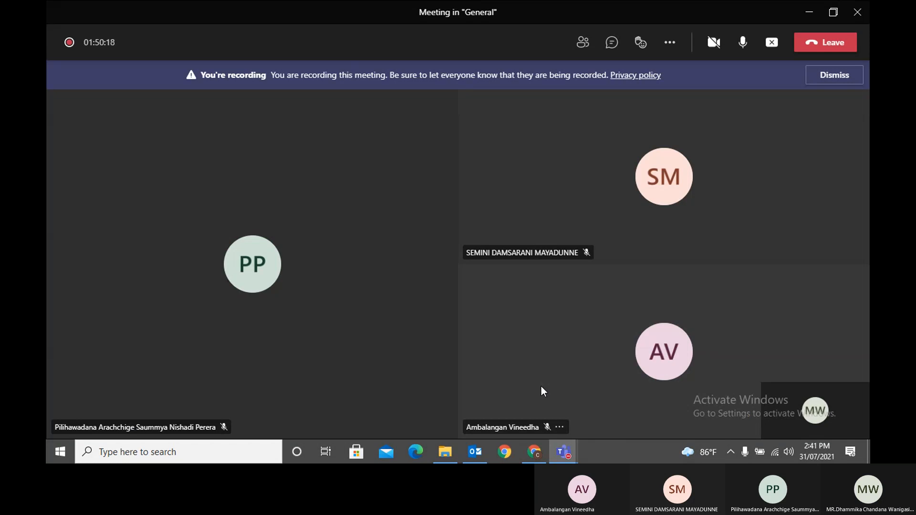
View P W Holdings' supplier invoices and invoice SIV0000137 with LKR 9,000.00 additional costs, then go back
{"action": "left_click", "coordinate": [808, 19]}
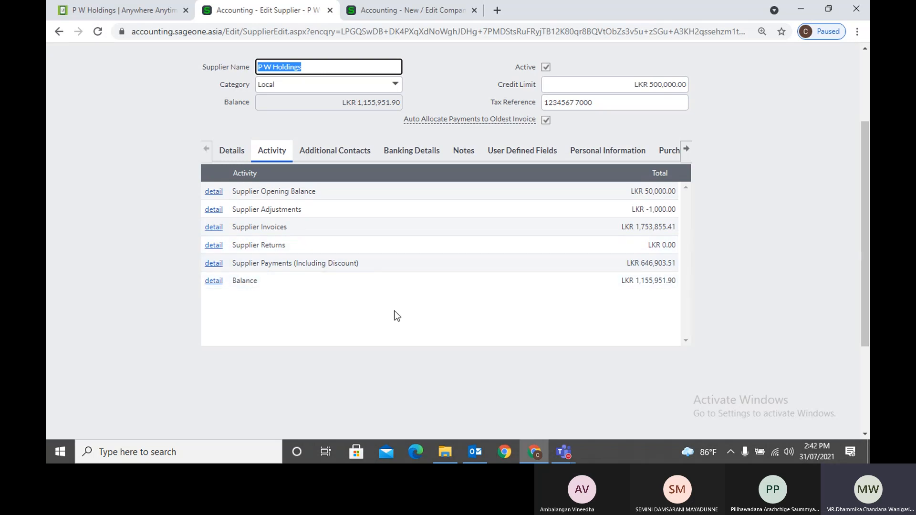
{"action": "left_click", "coordinate": [215, 228]}
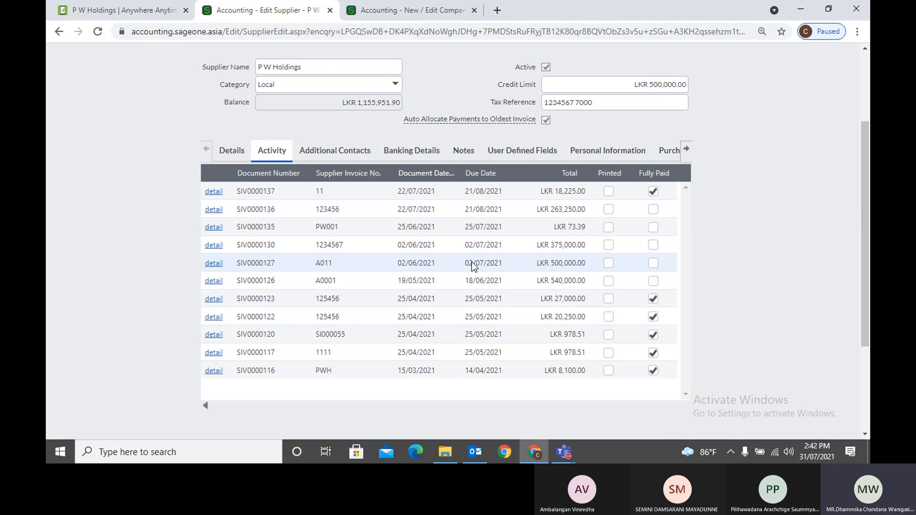
{"action": "left_click", "coordinate": [213, 194]}
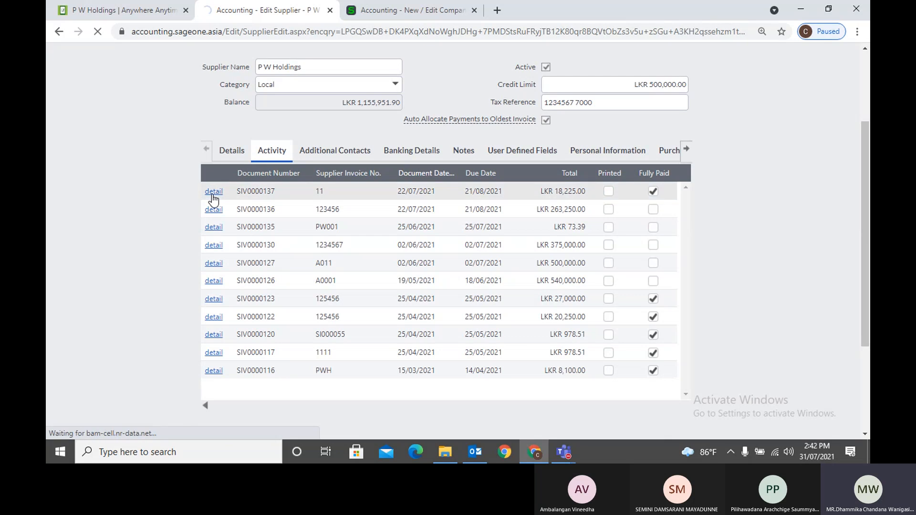
{"action": "scroll", "coordinate": [360, 244], "scroll_direction": "down", "scroll_amount": 4}
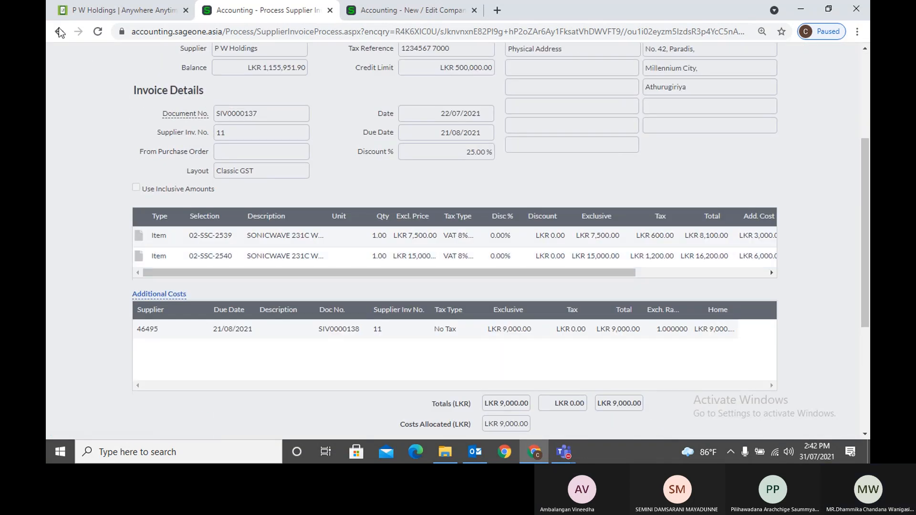
{"action": "left_click", "coordinate": [59, 31]}
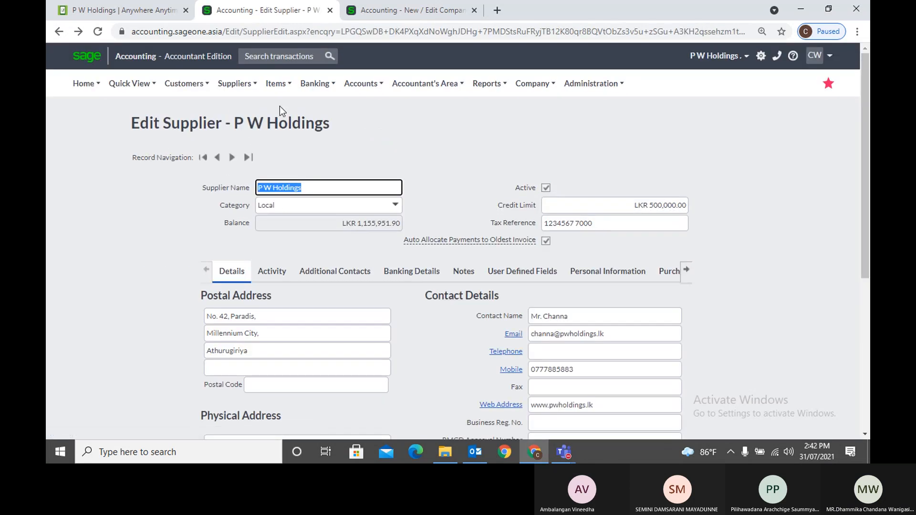
Switch between P W Holdings' Activity, details and Additional Contacts sections
{"action": "left_click", "coordinate": [272, 271]}
{"action": "scroll", "coordinate": [273, 318], "scroll_direction": "down", "scroll_amount": 4}
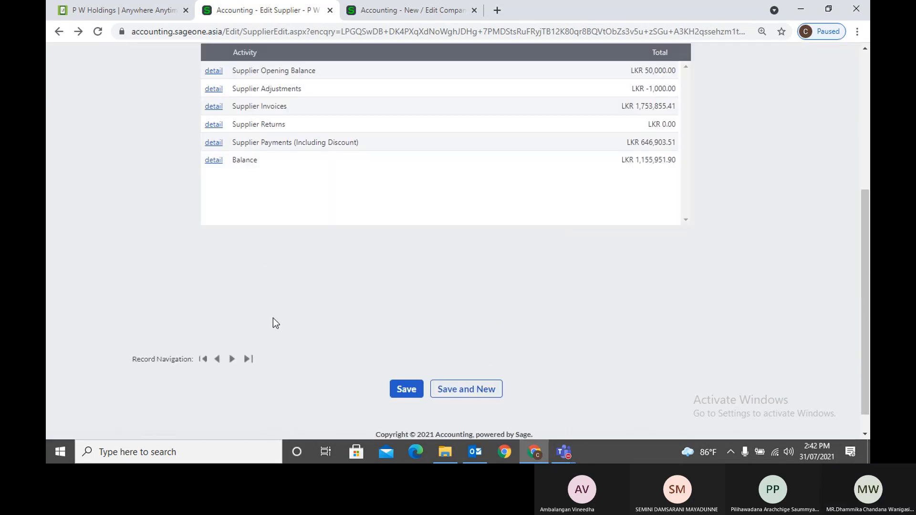
{"action": "scroll", "coordinate": [273, 318], "scroll_direction": "up", "scroll_amount": 2}
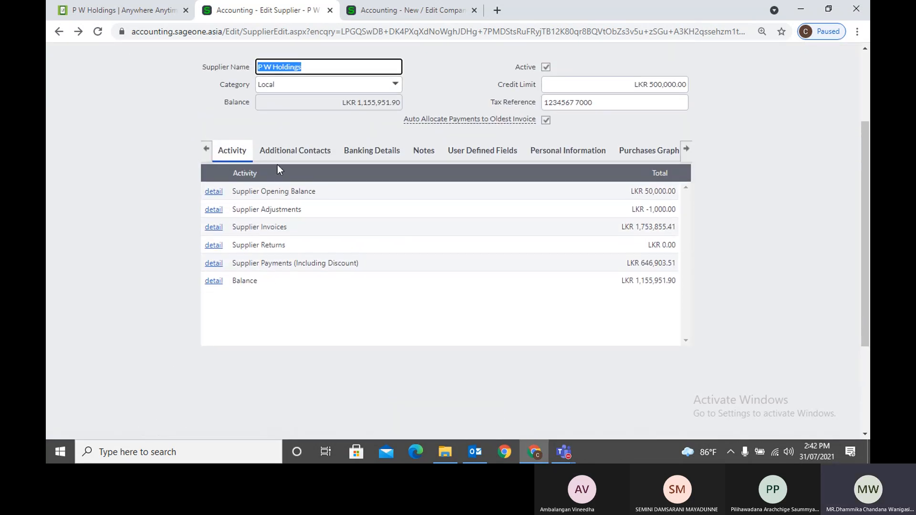
{"action": "left_click", "coordinate": [295, 150]}
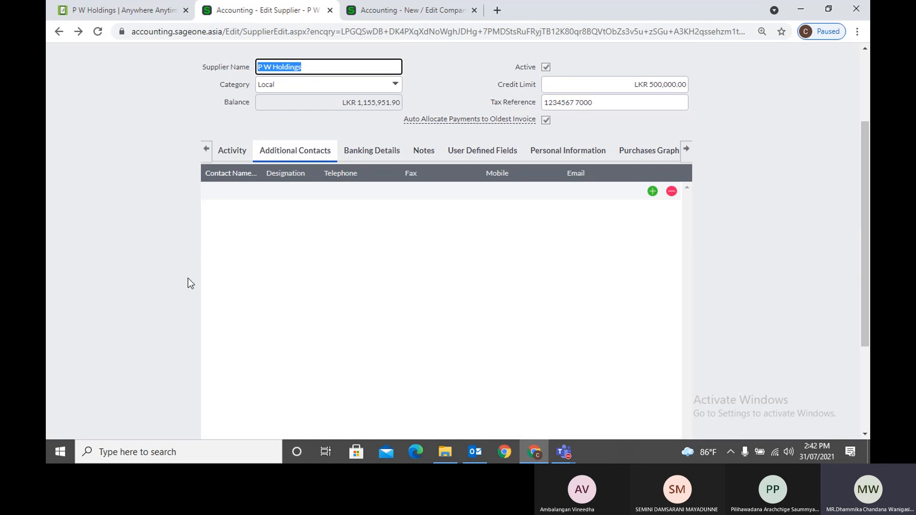
{"action": "left_click", "coordinate": [206, 149]}
{"action": "left_click", "coordinate": [216, 151]}
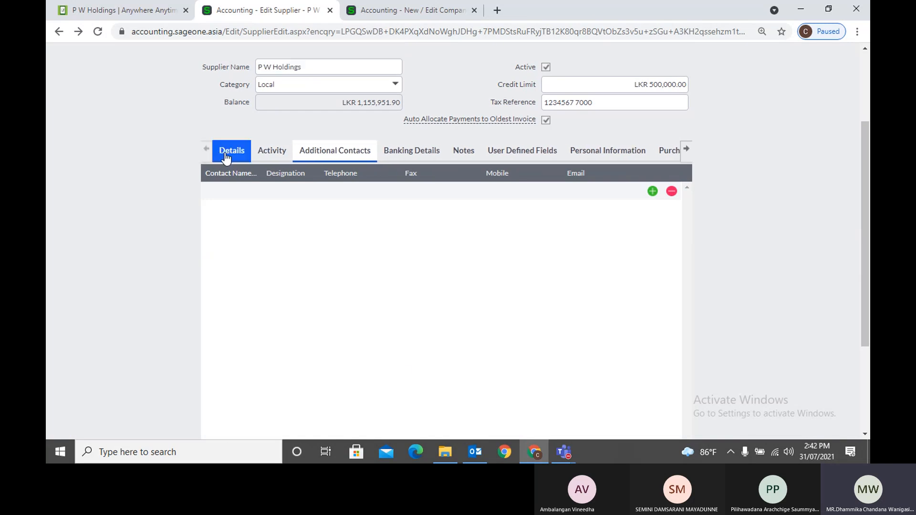
{"action": "left_click", "coordinate": [320, 153]}
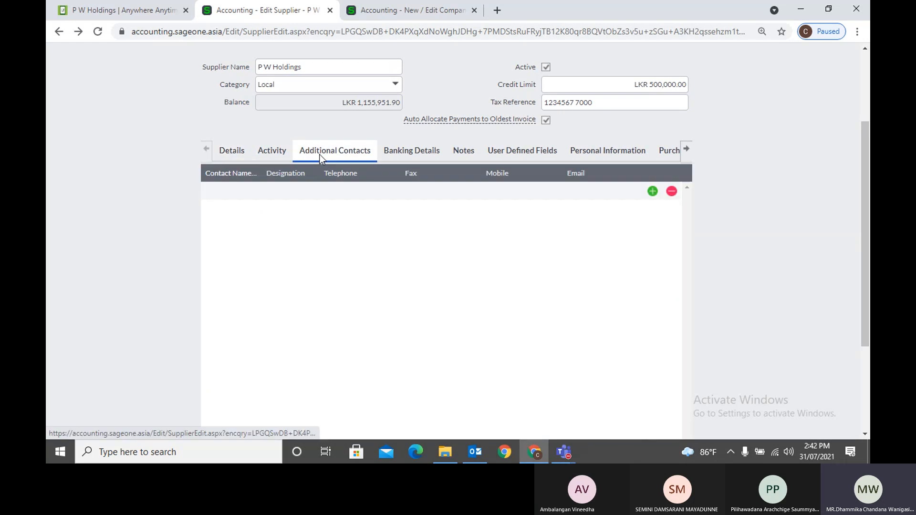
Click through the first contact's name, designation, telephone, fax, mobile and email cells
{"action": "left_click", "coordinate": [254, 192]}
{"action": "left_click", "coordinate": [288, 192]}
{"action": "left_click", "coordinate": [327, 193]}
{"action": "left_click", "coordinate": [409, 188]}
{"action": "left_click", "coordinate": [516, 192]}
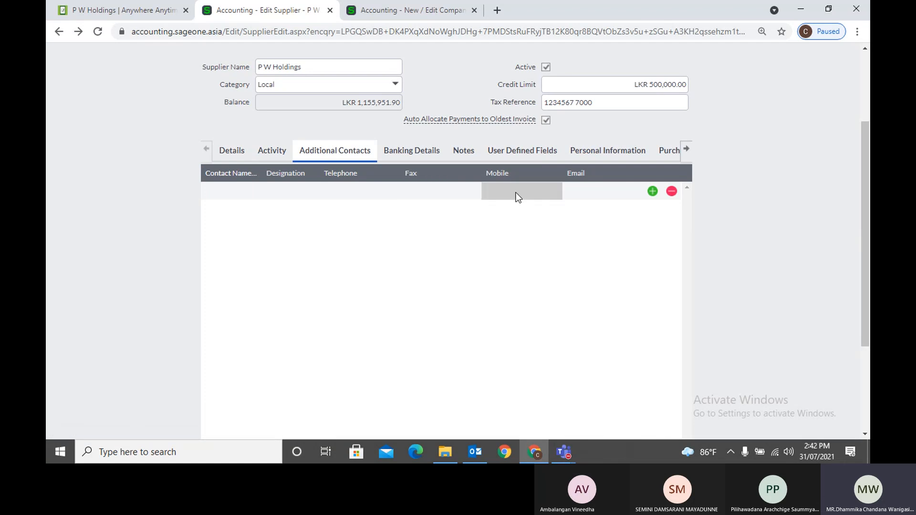
{"action": "left_click", "coordinate": [588, 193]}
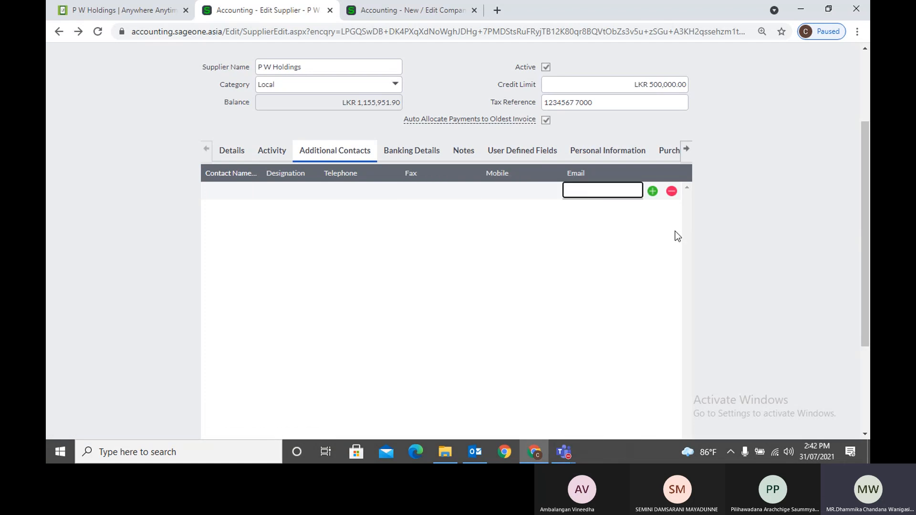
Add two blank contact rows and remove the third, leaving two empty rows
{"action": "left_click", "coordinate": [652, 191]}
{"action": "left_click", "coordinate": [653, 209]}
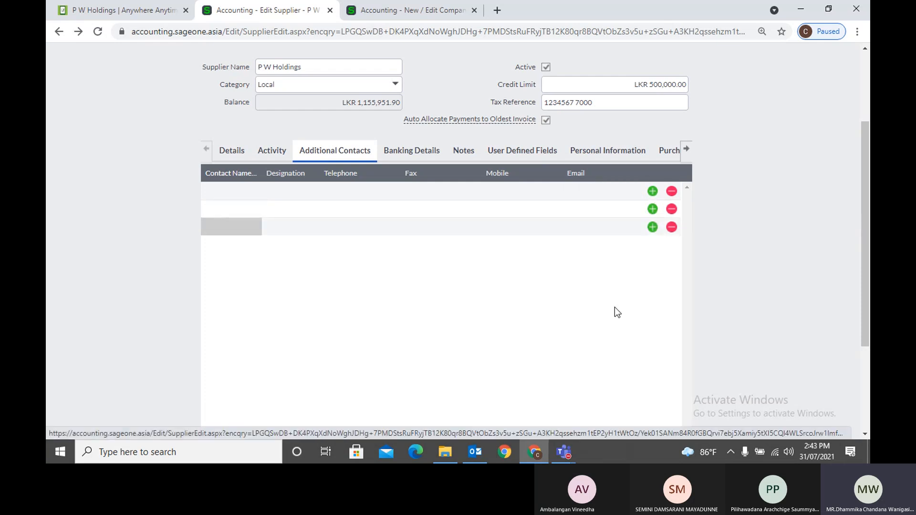
{"action": "left_click", "coordinate": [672, 228]}
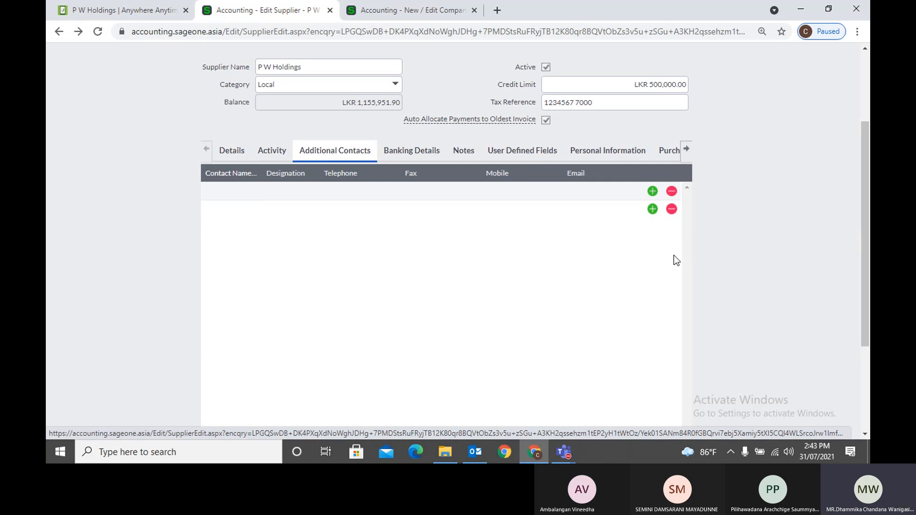
{"action": "scroll", "coordinate": [672, 285], "scroll_direction": "down", "scroll_amount": 3}
{"action": "scroll", "coordinate": [672, 285], "scroll_direction": "up", "scroll_amount": 2}
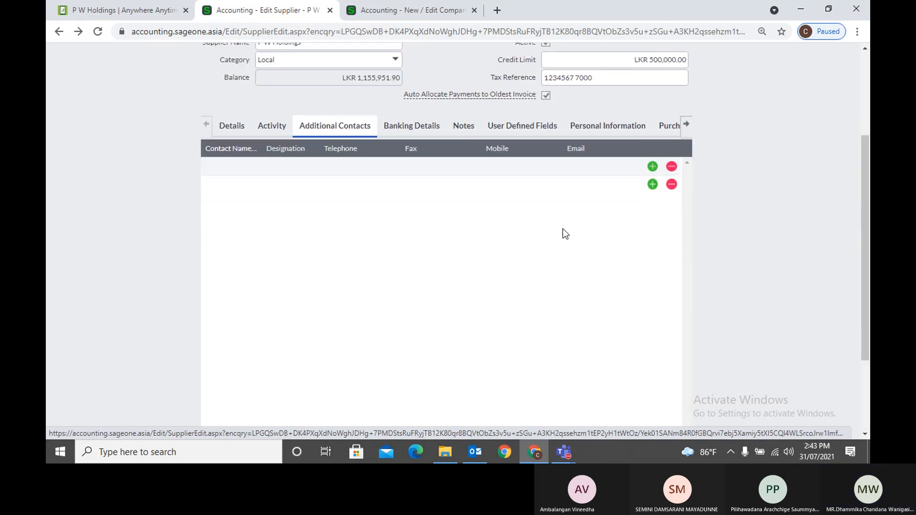
{"action": "left_click", "coordinate": [396, 131]}
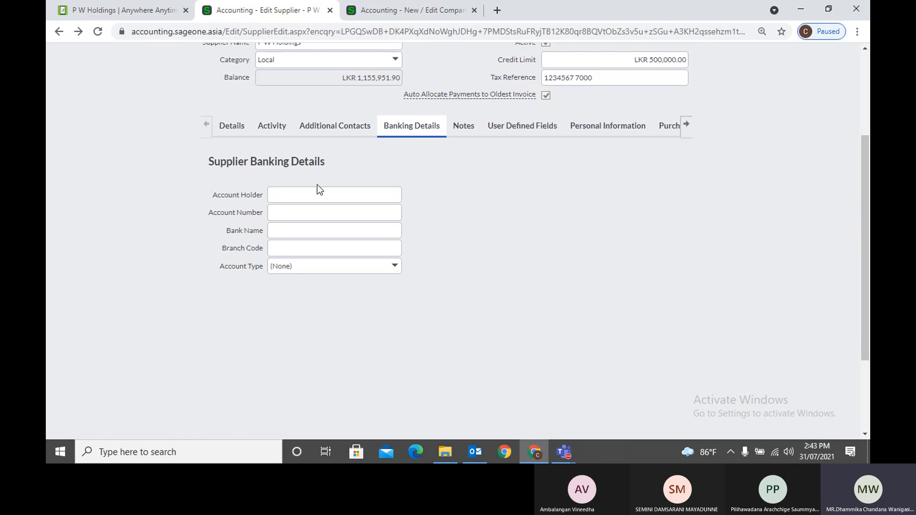
Inspect the empty banking fields and Account Type options, leaving Account Type at (None)
{"action": "left_click", "coordinate": [395, 266]}
{"action": "left_click", "coordinate": [451, 266]}
{"action": "left_click", "coordinate": [286, 196]}
{"action": "left_click", "coordinate": [292, 214]}
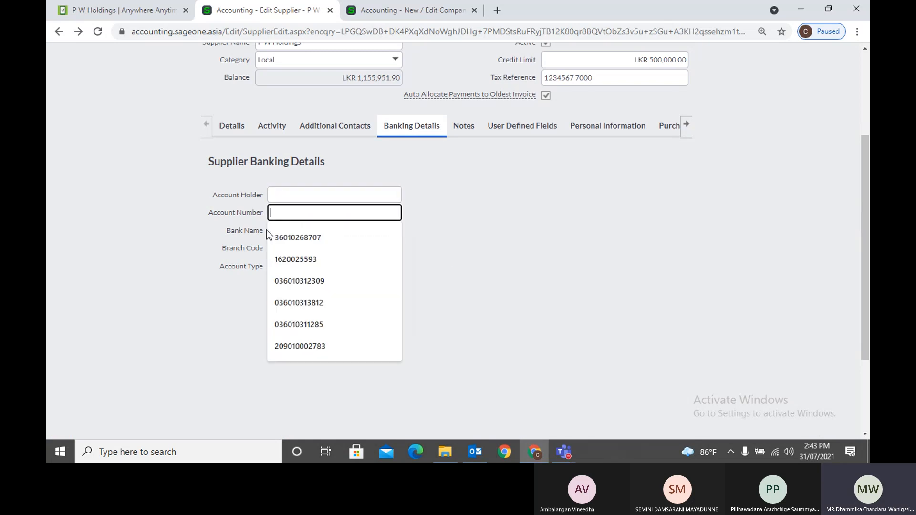
{"action": "left_click", "coordinate": [296, 230]}
{"action": "left_click", "coordinate": [289, 250]}
{"action": "left_click", "coordinate": [296, 302]}
{"action": "left_click", "coordinate": [395, 269]}
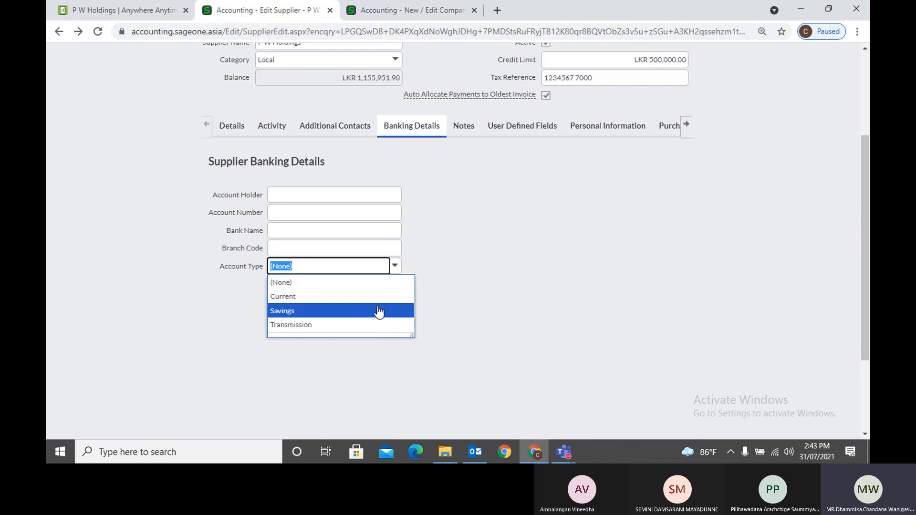
{"action": "left_click", "coordinate": [475, 300]}
{"action": "scroll", "coordinate": [475, 300], "scroll_direction": "down", "scroll_amount": 2}
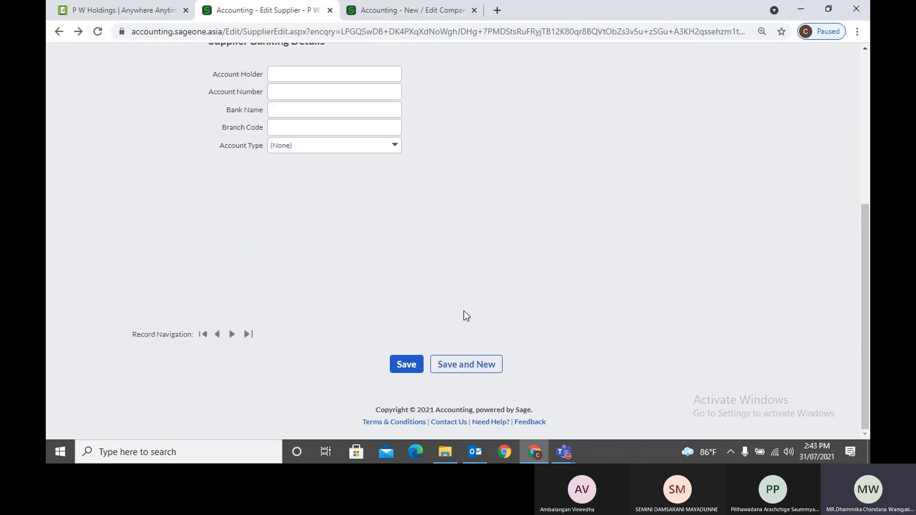
{"action": "scroll", "coordinate": [473, 309], "scroll_direction": "up", "scroll_amount": 5}
{"action": "left_click", "coordinate": [464, 247]}
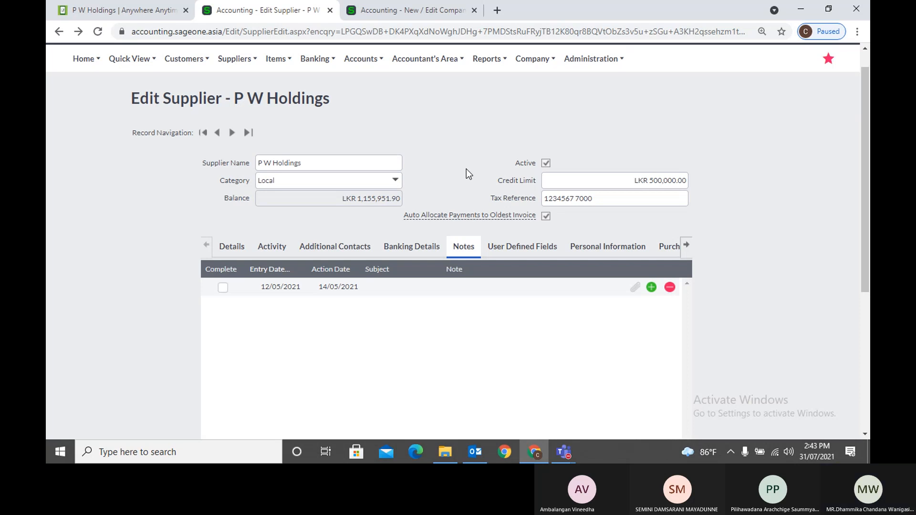
{"action": "left_click", "coordinate": [634, 292]}
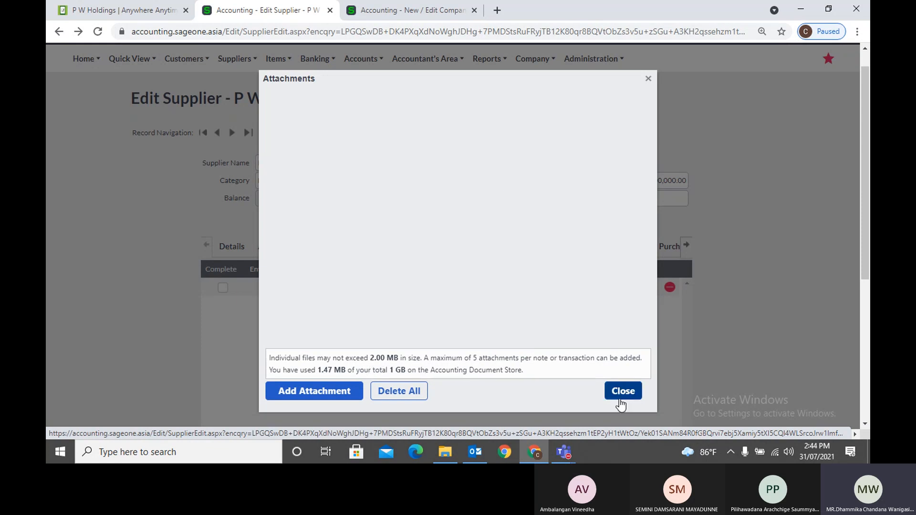
{"action": "left_click", "coordinate": [624, 391]}
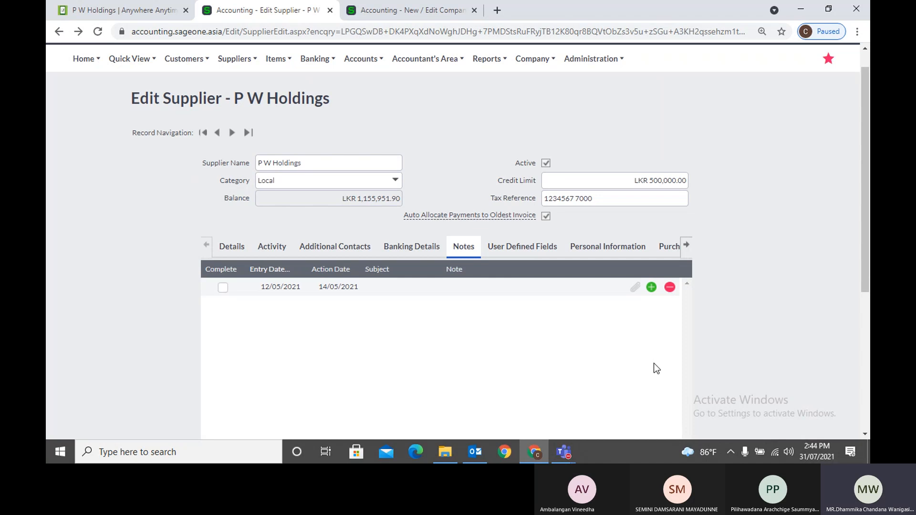
View P W Holdings' User Defined Fields, switching back to details and returning
{"action": "left_click", "coordinate": [522, 246]}
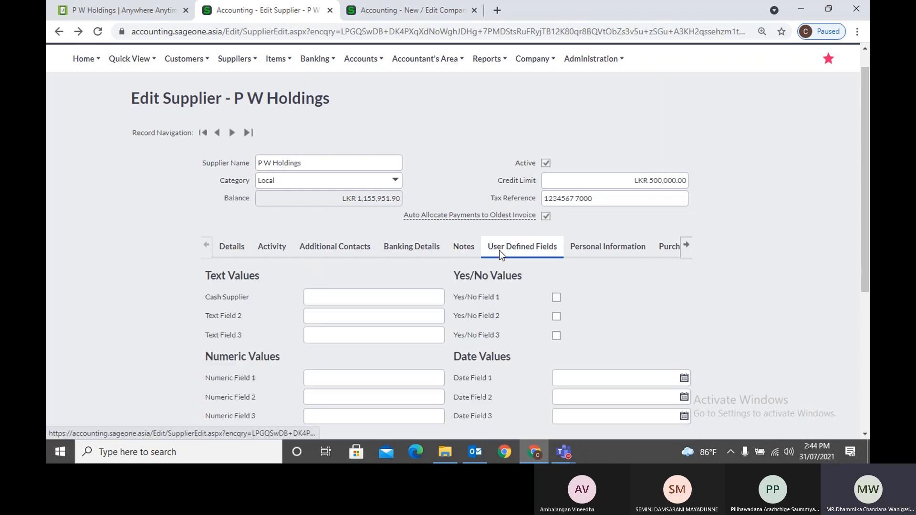
{"action": "scroll", "coordinate": [530, 362], "scroll_direction": "down", "scroll_amount": 2}
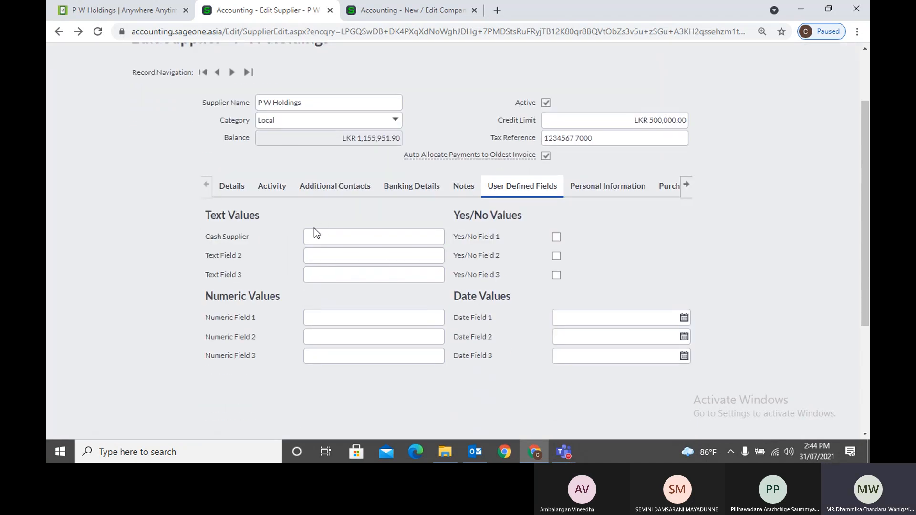
{"action": "left_click", "coordinate": [226, 185]}
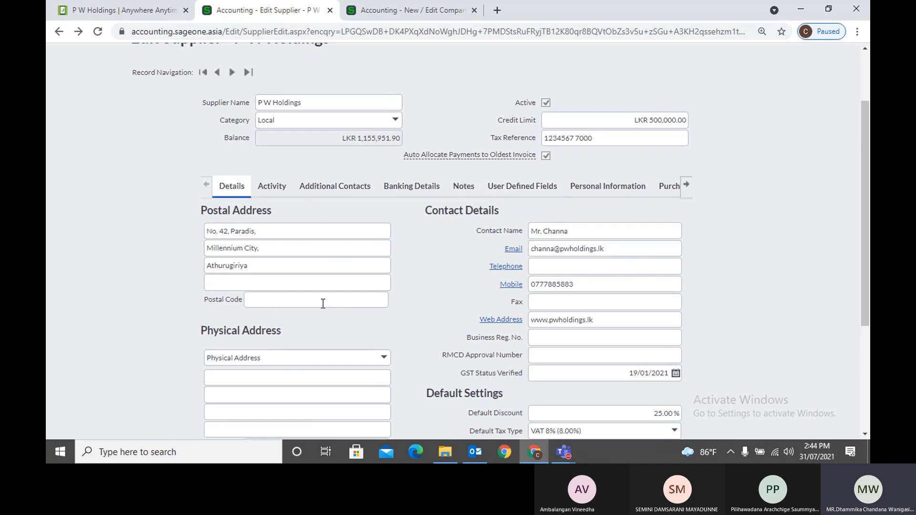
{"action": "scroll", "coordinate": [387, 271], "scroll_direction": "down", "scroll_amount": 6}
{"action": "scroll", "coordinate": [386, 272], "scroll_direction": "up", "scroll_amount": 8}
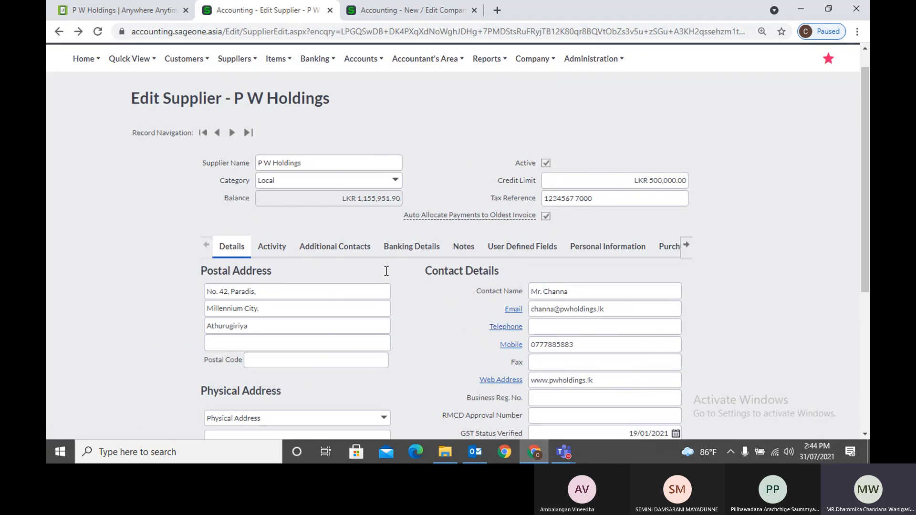
{"action": "left_click", "coordinate": [494, 251]}
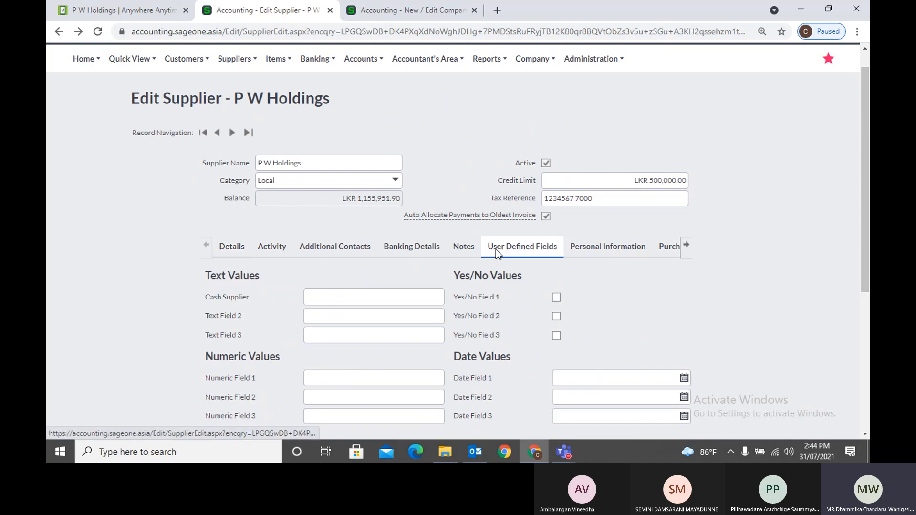
{"action": "scroll", "coordinate": [403, 313], "scroll_direction": "down", "scroll_amount": 3}
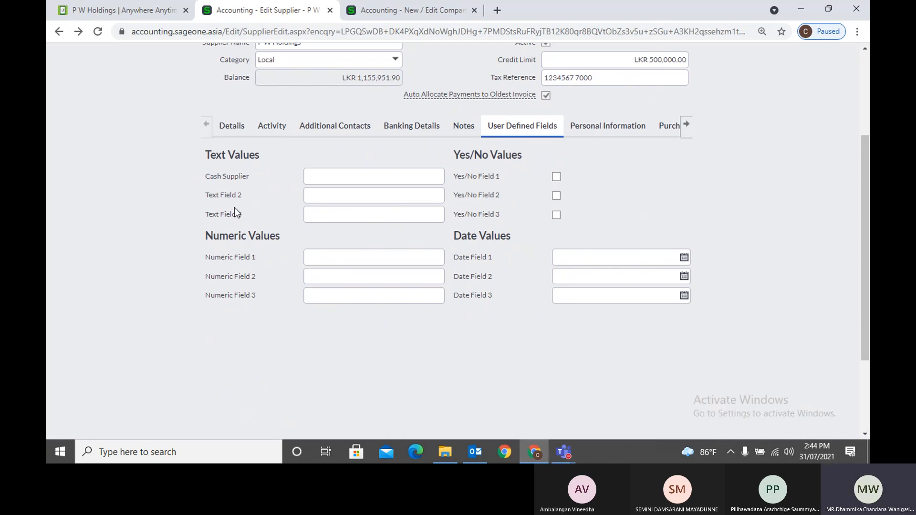
Check the supplier user defined field labels in Company Settings, then return to the supplier
{"action": "left_click", "coordinate": [392, 11]}
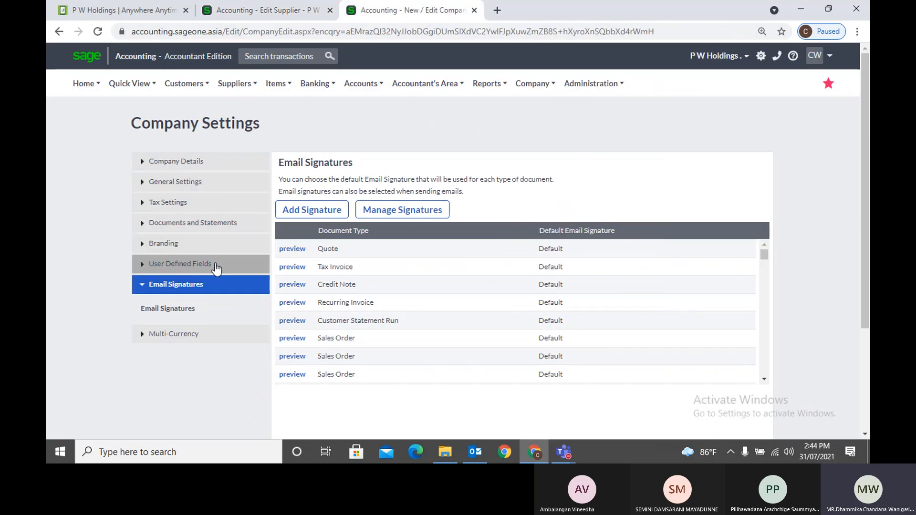
{"action": "left_click", "coordinate": [194, 268]}
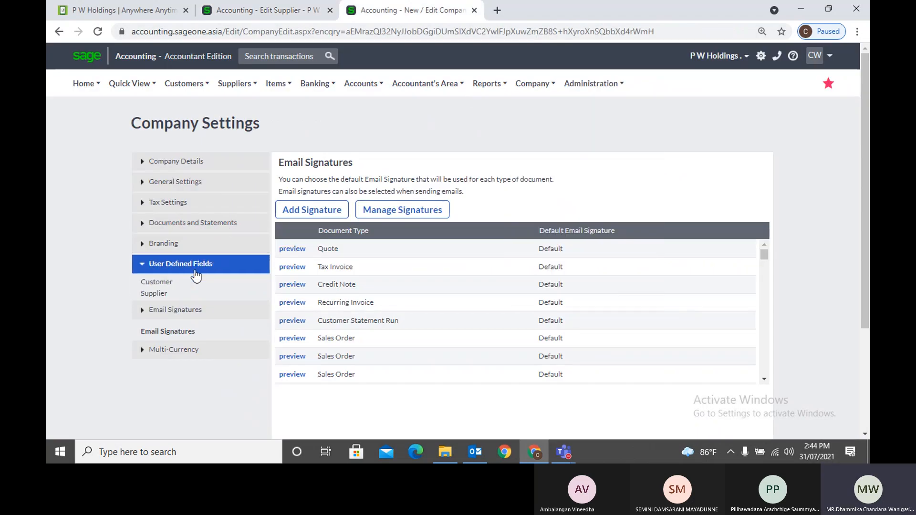
{"action": "left_click", "coordinate": [154, 299]}
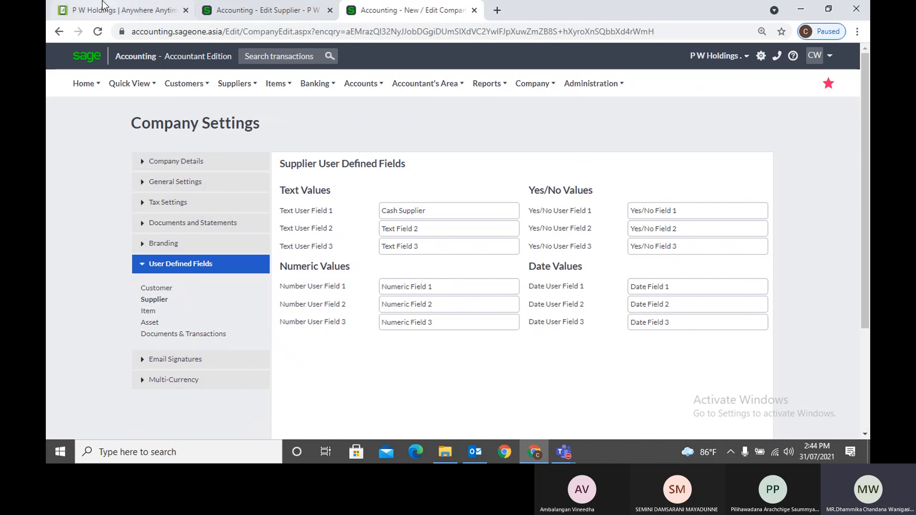
{"action": "left_click", "coordinate": [260, 10]}
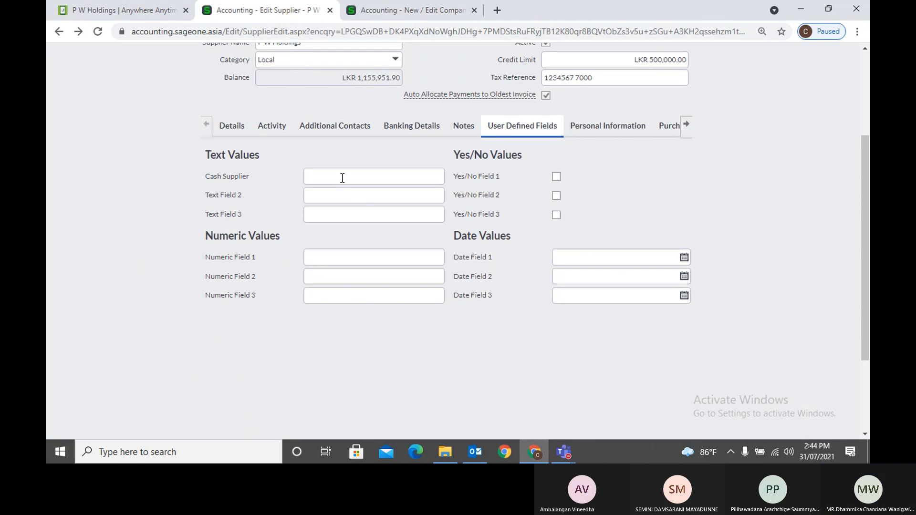
Tick Extended Removal Date on Personal Information, setting data removal to 01/04/2027
{"action": "left_click", "coordinate": [625, 130]}
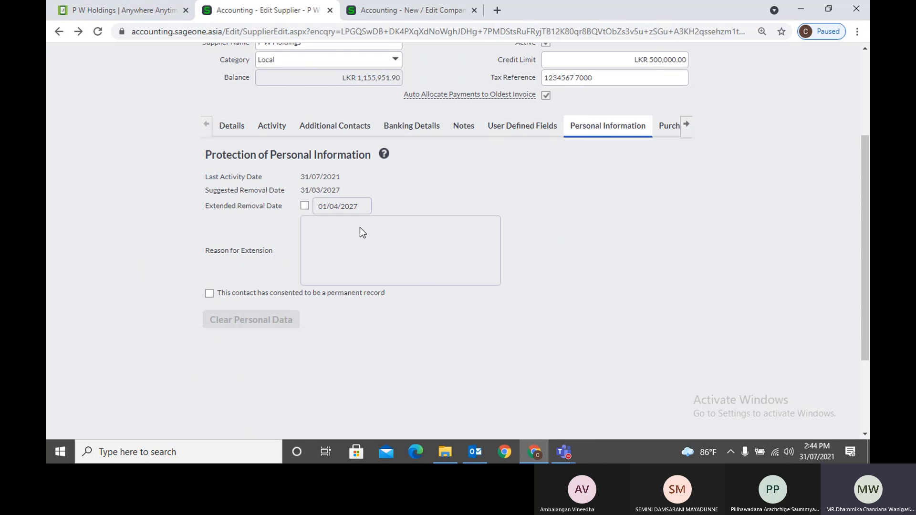
{"action": "left_click", "coordinate": [305, 206]}
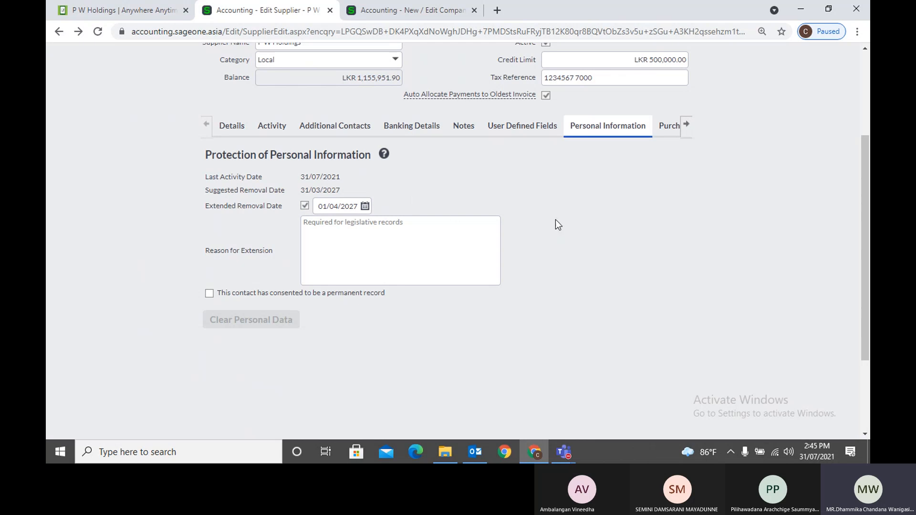
{"action": "left_click", "coordinate": [667, 126]}
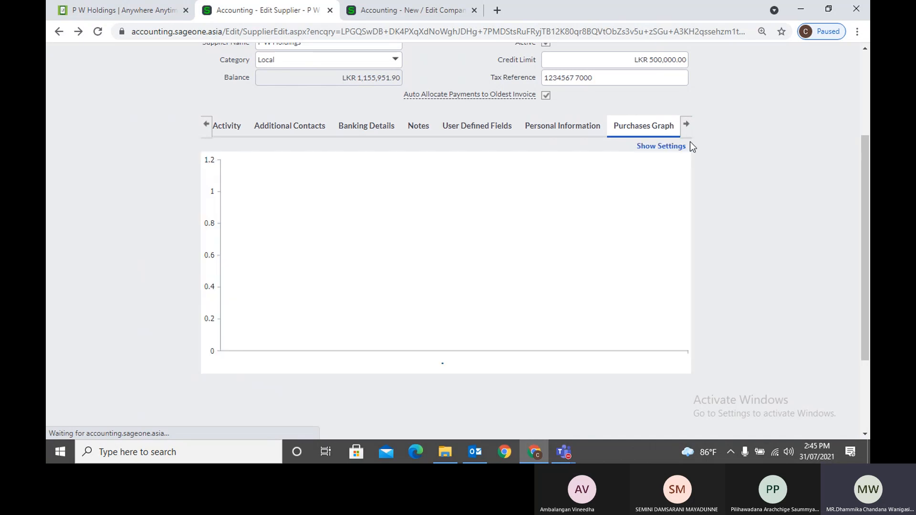
Drill from the June 2021 purchases bar into Day 2 transactions, then back to the monthly chart
{"action": "left_click", "coordinate": [687, 125]}
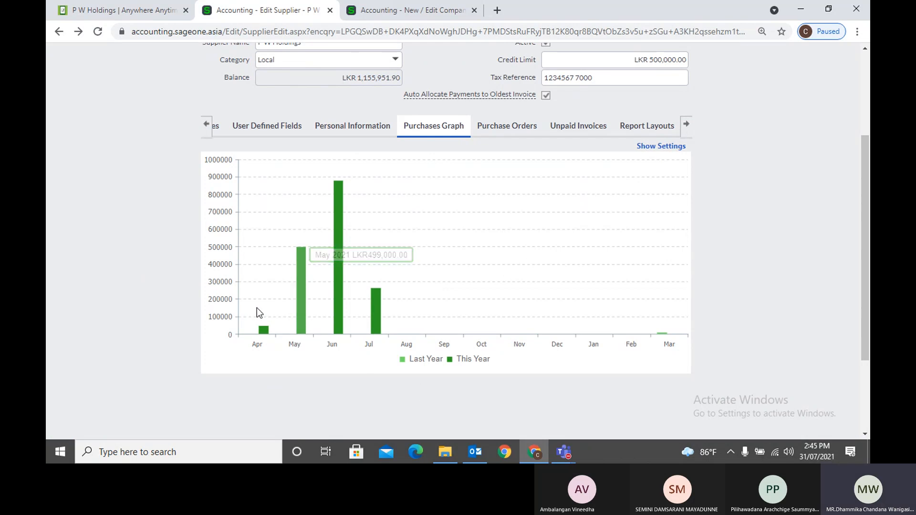
{"action": "mouse_move", "coordinate": [343, 275]}
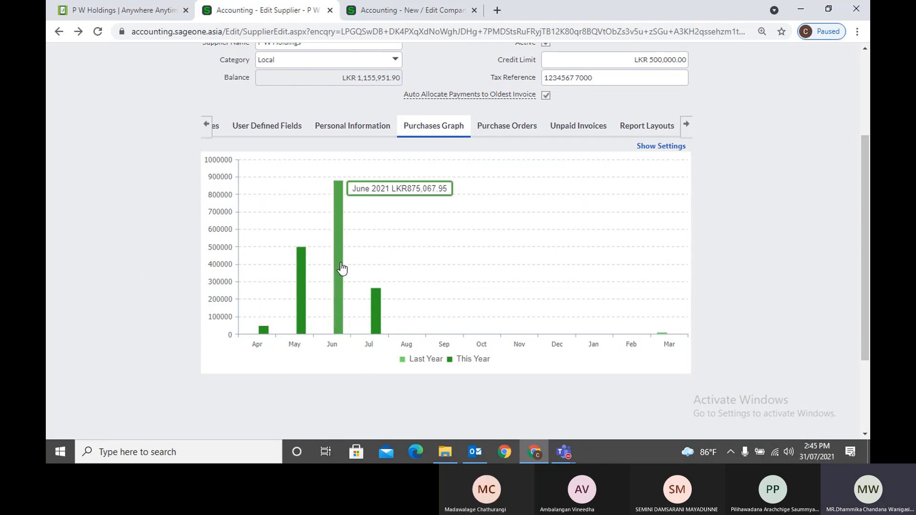
{"action": "left_click", "coordinate": [342, 268]}
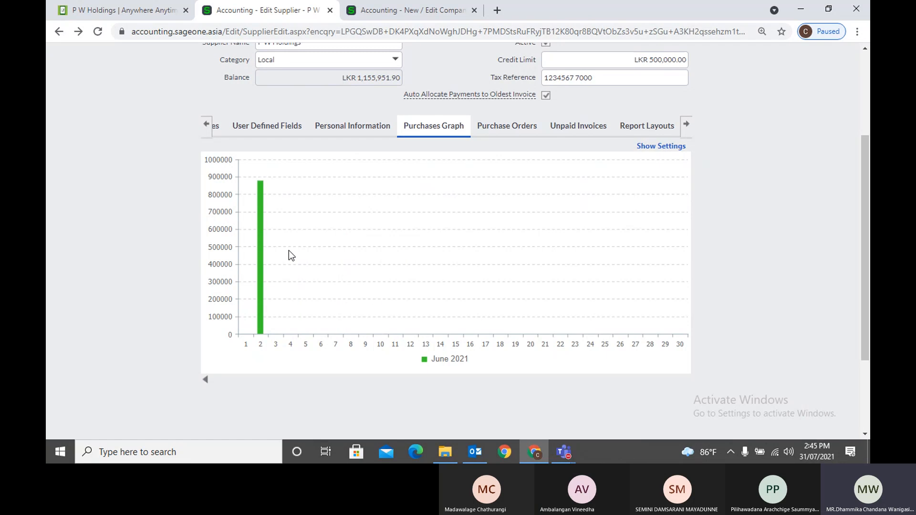
{"action": "mouse_move", "coordinate": [261, 231]}
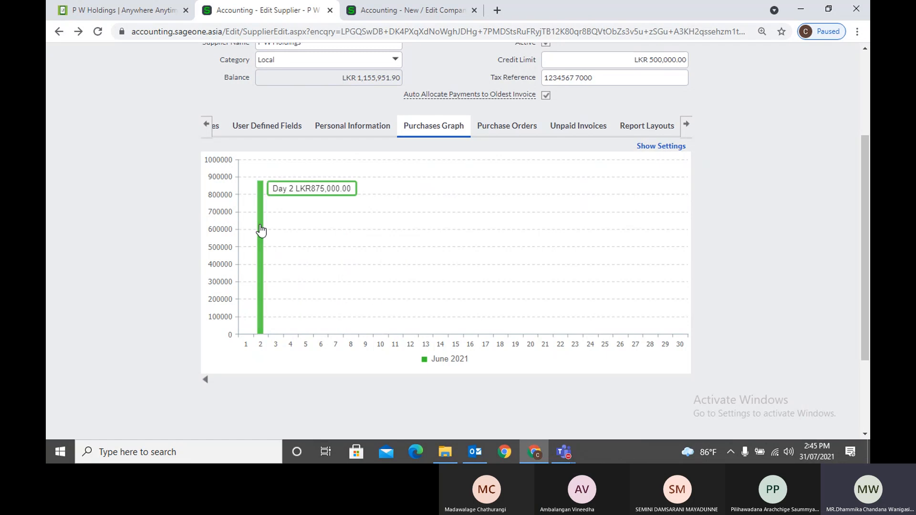
{"action": "left_click", "coordinate": [260, 231]}
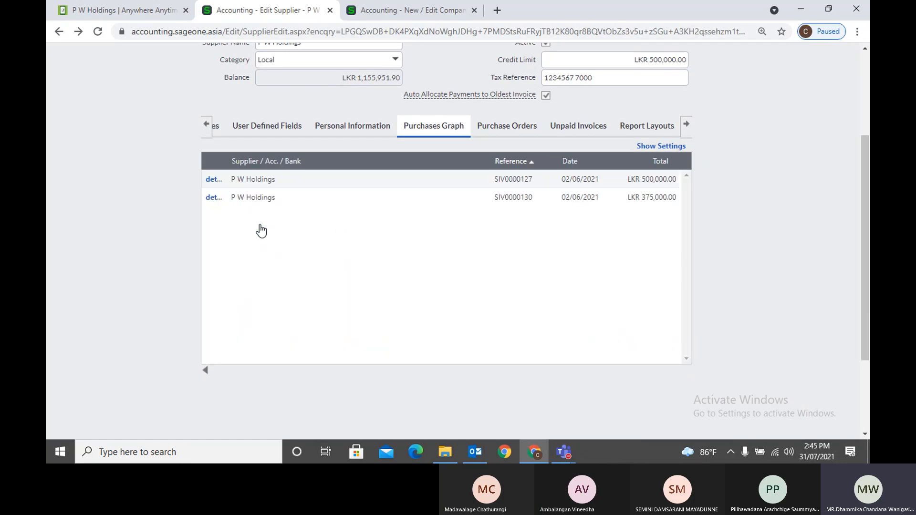
{"action": "left_click", "coordinate": [209, 371]}
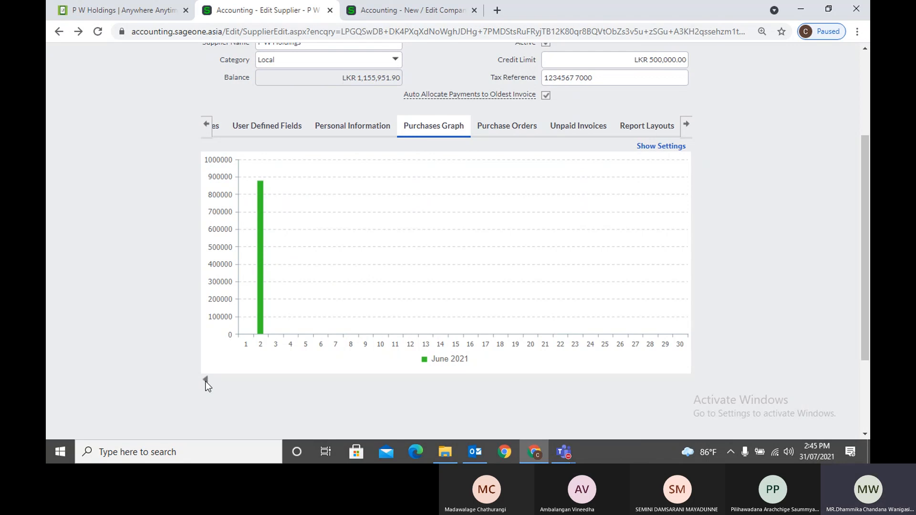
{"action": "left_click", "coordinate": [206, 380]}
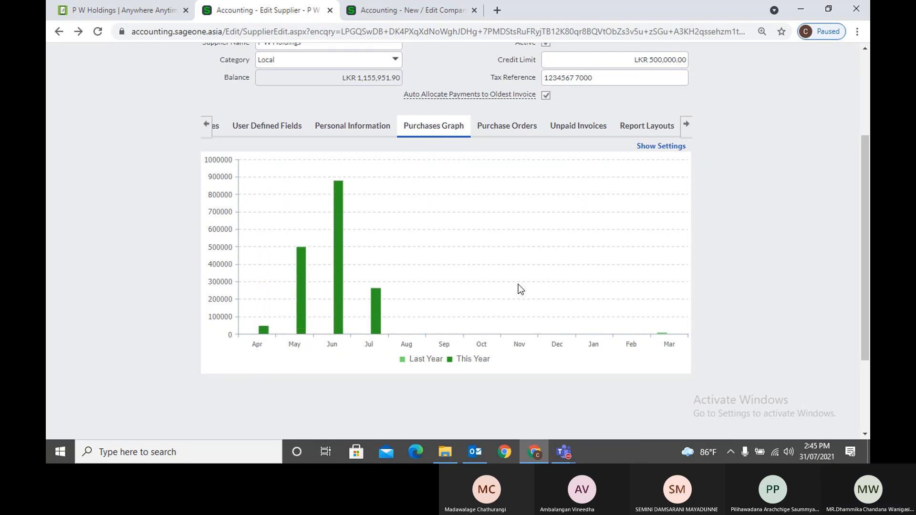
{"action": "left_click", "coordinate": [525, 125]}
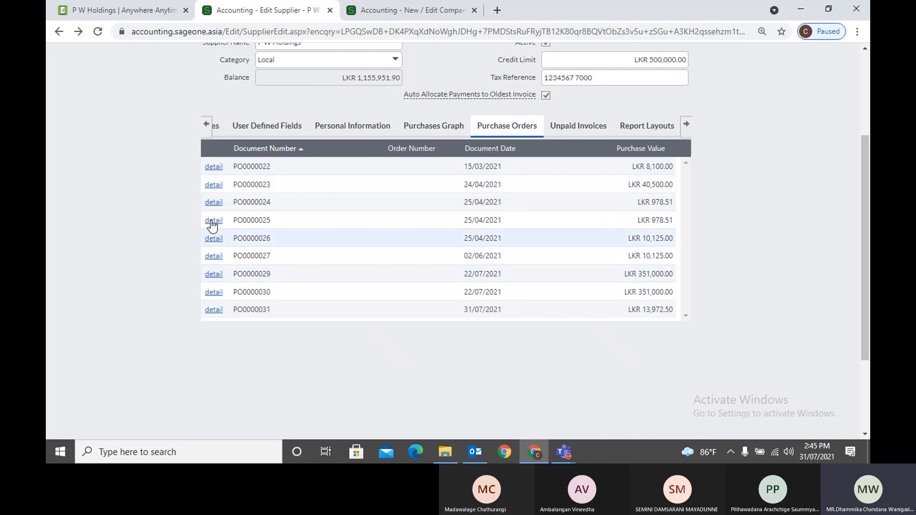
View purchase order PO0000022 (15/03/2021, 25% discount), then return to P W Holdings' Edit Supplier page
{"action": "left_click", "coordinate": [213, 166]}
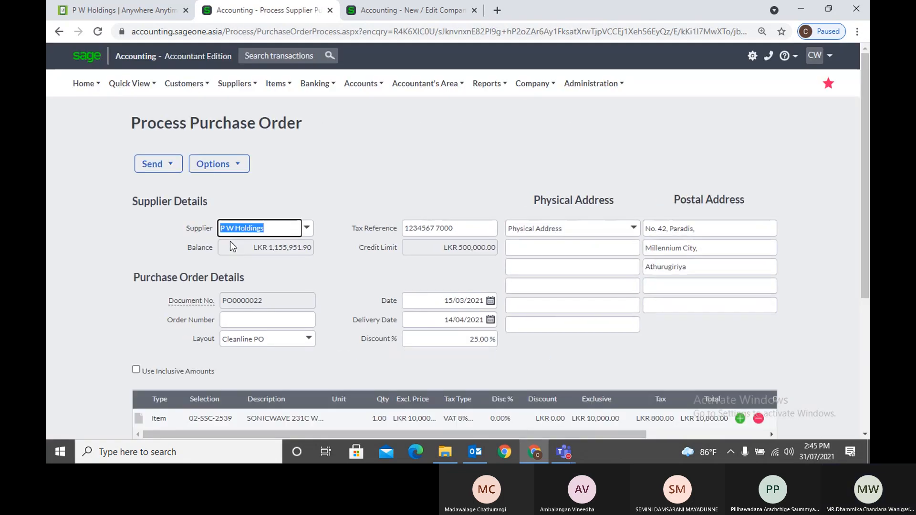
{"action": "left_click", "coordinate": [59, 32]}
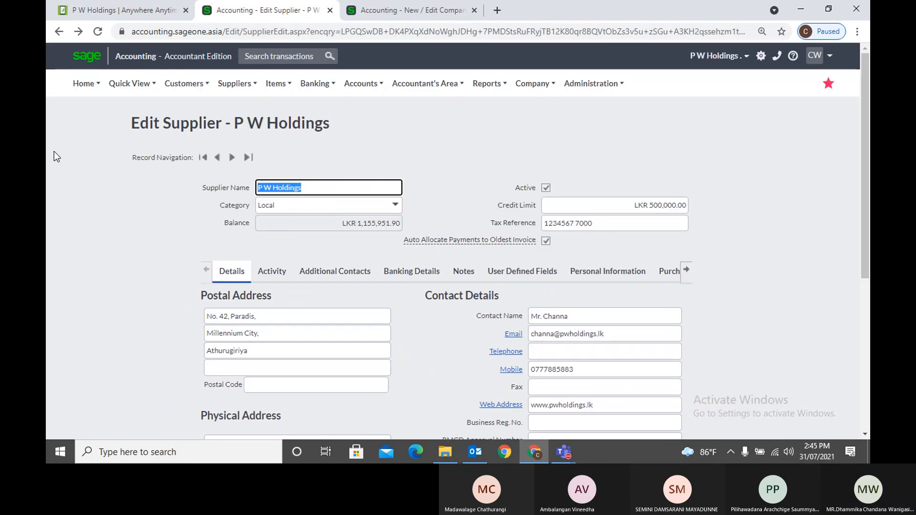
Check P W Holdings' unpaid invoices with the Total column widened, then show its Report Layouts
{"action": "left_click", "coordinate": [682, 277]}
{"action": "left_click", "coordinate": [686, 270]}
{"action": "left_click", "coordinate": [686, 271]}
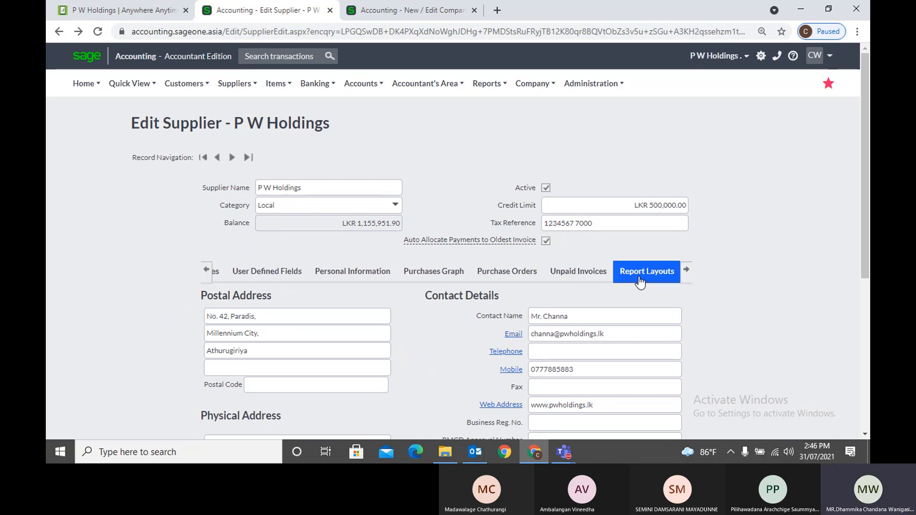
{"action": "left_click", "coordinate": [579, 283]}
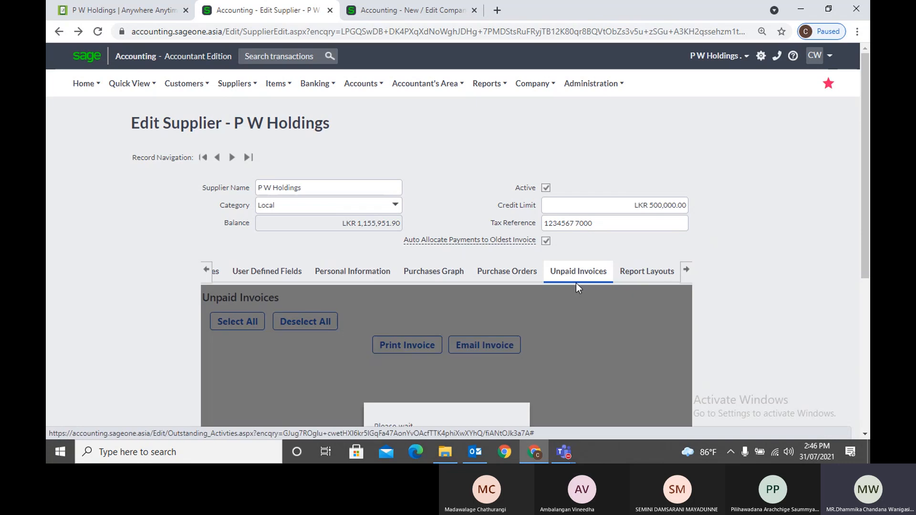
{"action": "scroll", "coordinate": [576, 284], "scroll_direction": "down", "scroll_amount": 1}
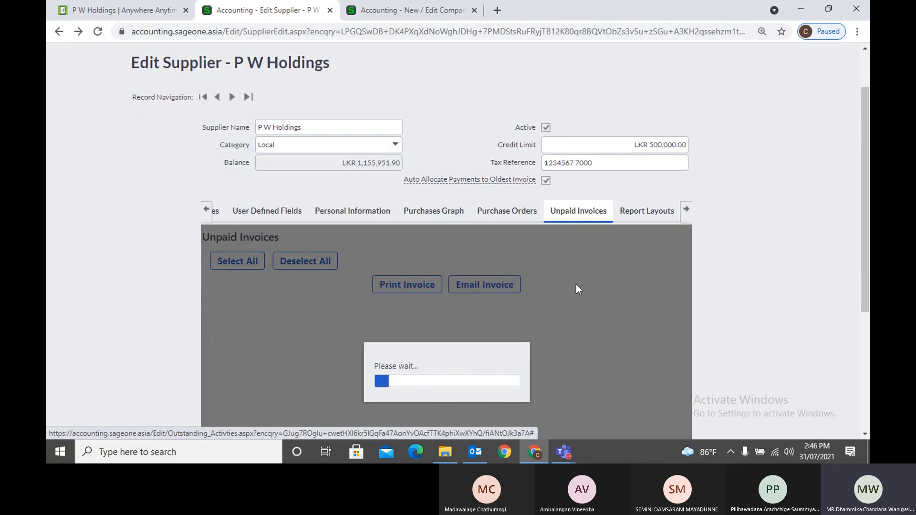
{"action": "scroll", "coordinate": [576, 284], "scroll_direction": "down", "scroll_amount": 1}
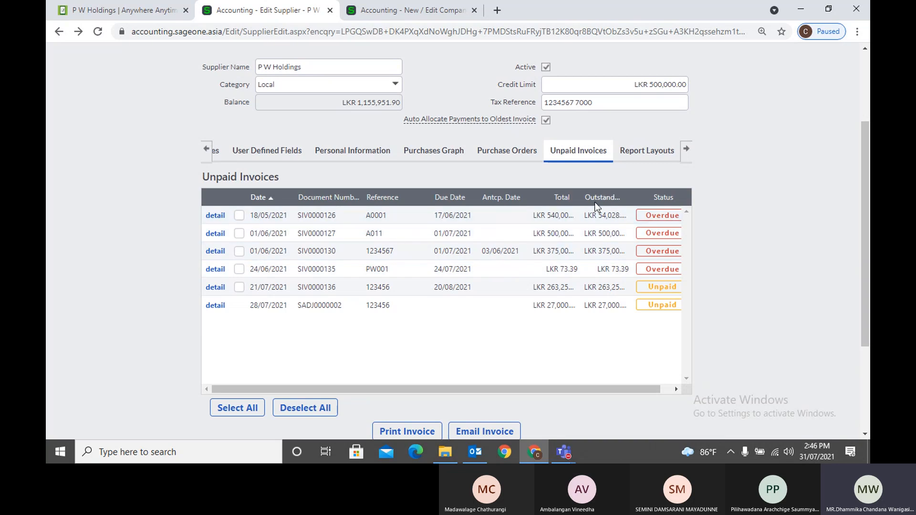
{"action": "left_click_drag", "start_coordinate": [579, 195], "coordinate": [581, 196]}
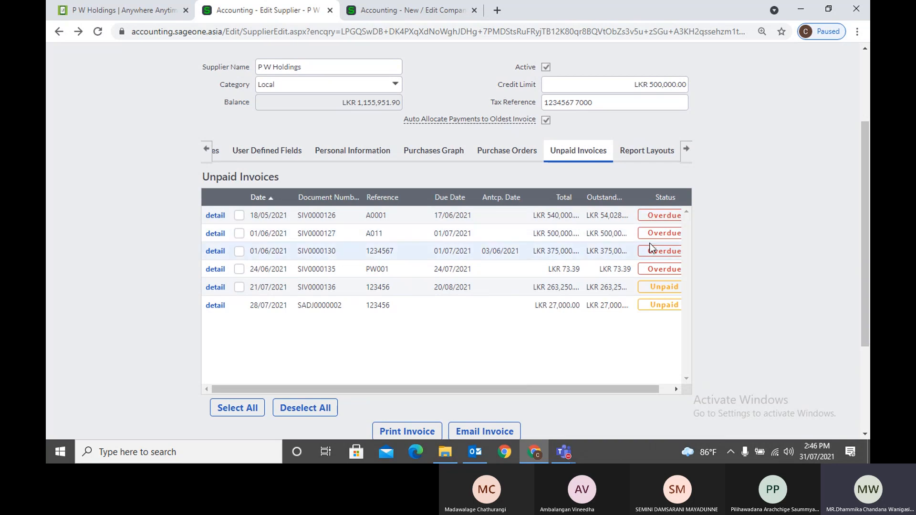
{"action": "left_click", "coordinate": [635, 152]}
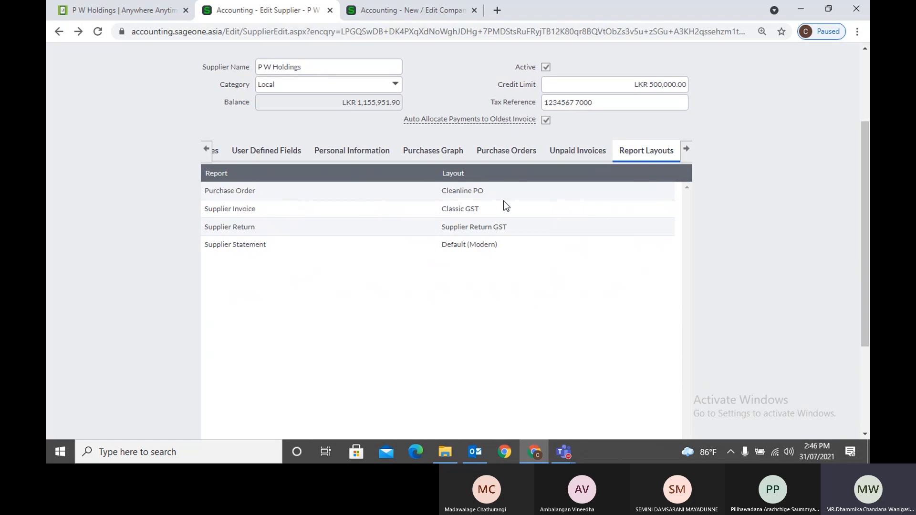
Save the changes to the P W Holdings supplier record
{"action": "scroll", "coordinate": [503, 201], "scroll_direction": "down", "scroll_amount": 3}
{"action": "scroll", "coordinate": [503, 201], "scroll_direction": "up", "scroll_amount": 3}
{"action": "scroll", "coordinate": [567, 172], "scroll_direction": "down", "scroll_amount": 3}
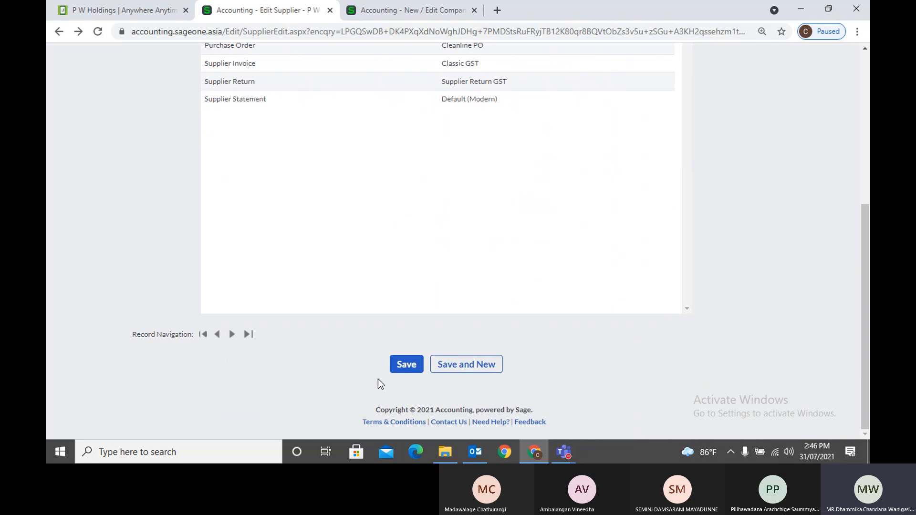
{"action": "left_click", "coordinate": [413, 368]}
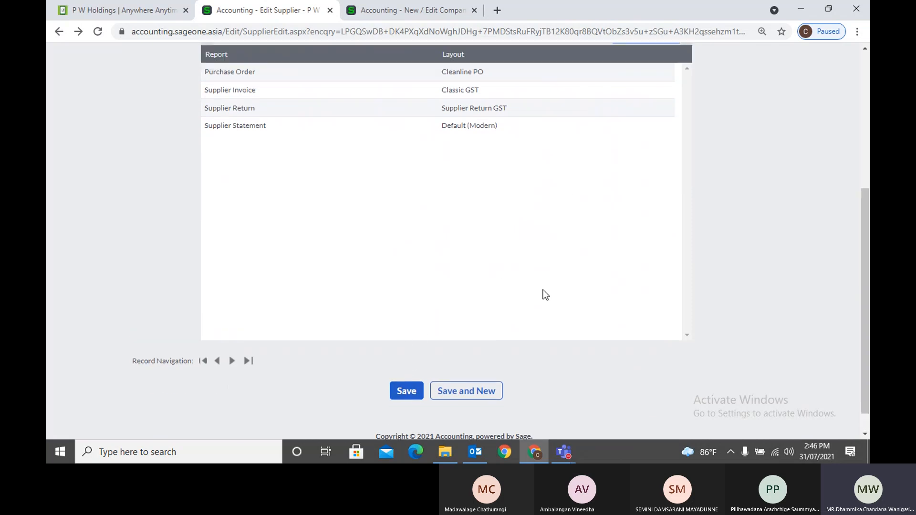
Go to Suppliers > Lists > List of Suppliers
{"action": "left_click", "coordinate": [230, 67]}
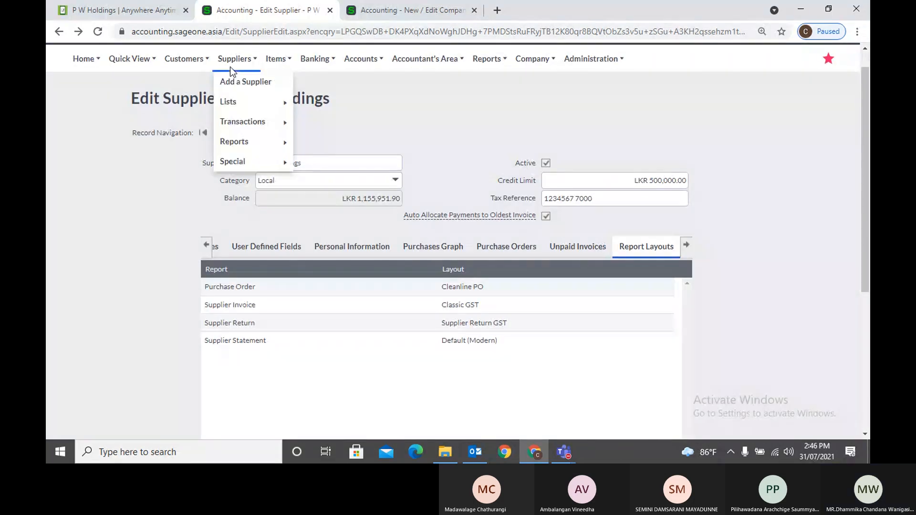
{"action": "mouse_move", "coordinate": [240, 100]}
{"action": "left_click", "coordinate": [308, 102]}
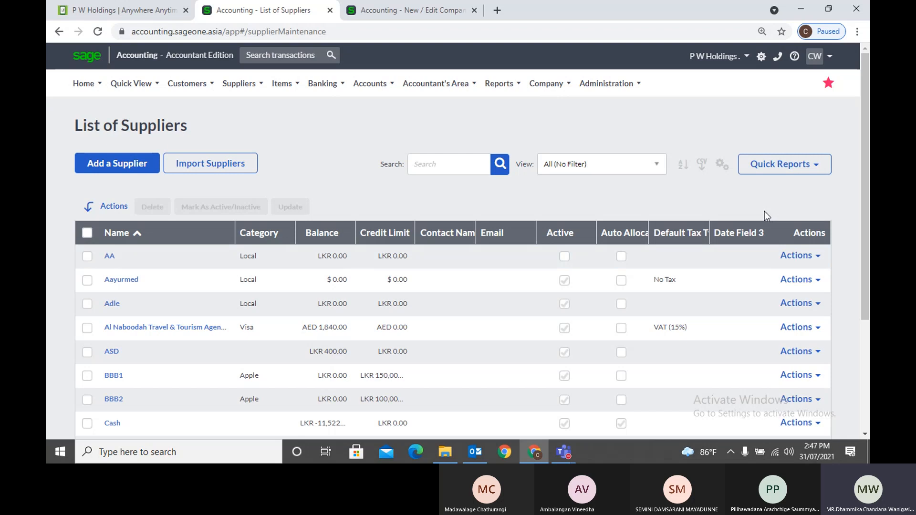
Hide the Date Field 3 and Auto Allocate columns through Customise Grid and save
{"action": "left_click", "coordinate": [722, 164]}
{"action": "left_click", "coordinate": [701, 182]}
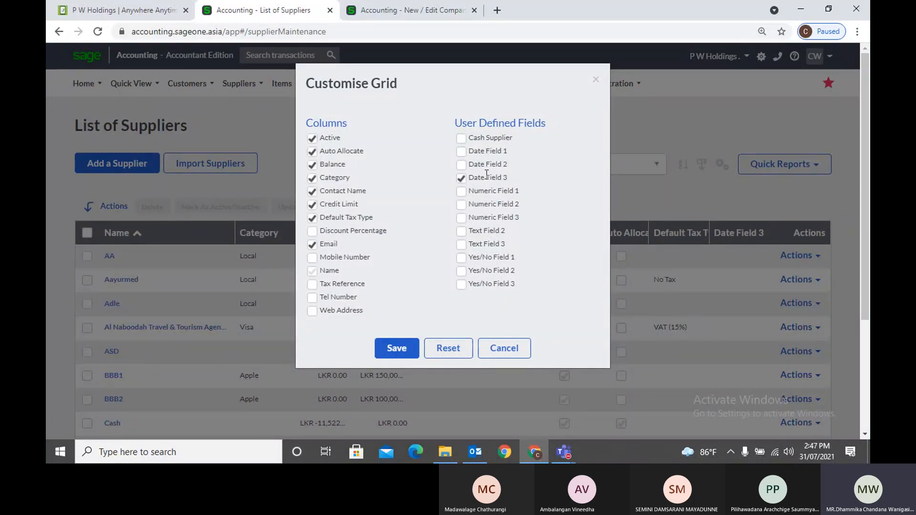
{"action": "left_click", "coordinate": [462, 179]}
{"action": "left_click", "coordinate": [312, 152]}
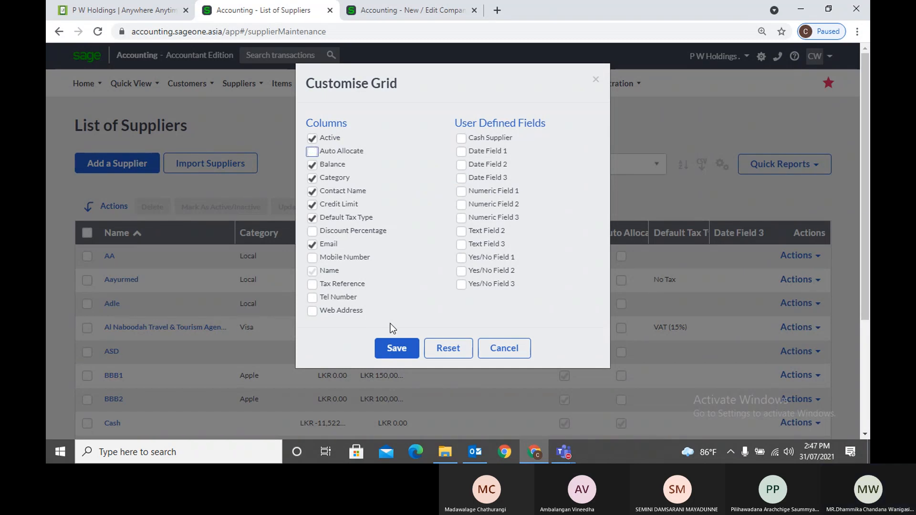
{"action": "left_click", "coordinate": [395, 349]}
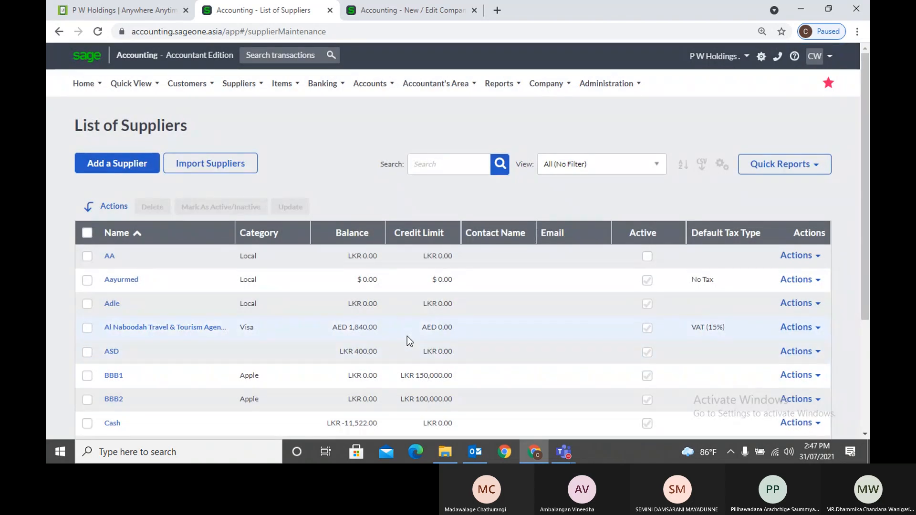
Sort suppliers by balance lowest first, then highest first, then by name
{"action": "left_click", "coordinate": [367, 234]}
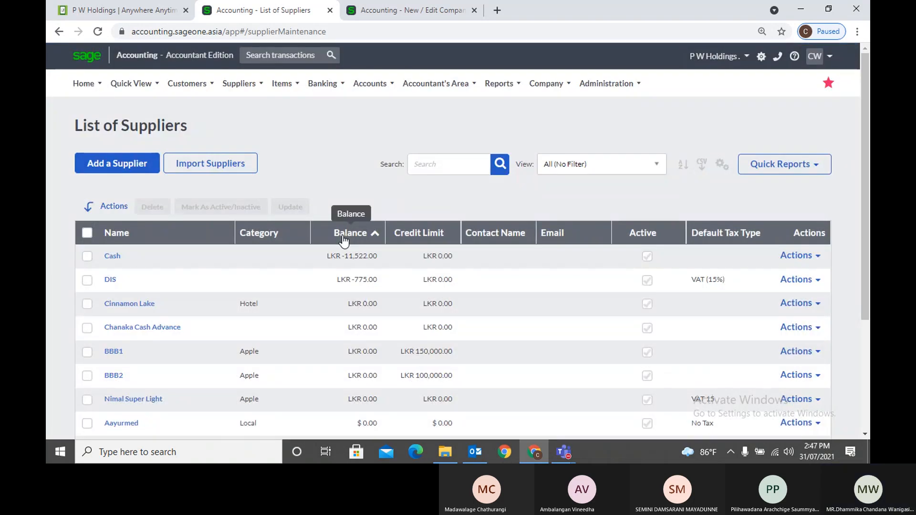
{"action": "left_click", "coordinate": [343, 235]}
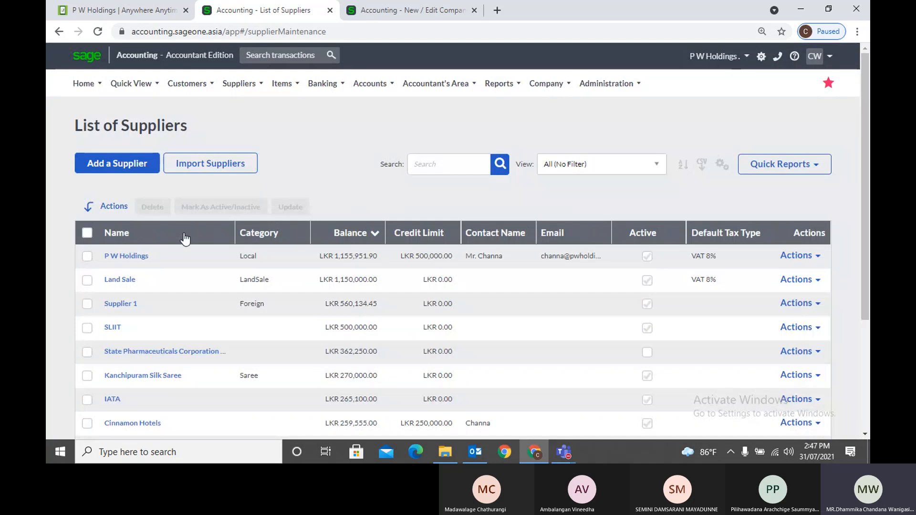
{"action": "left_click", "coordinate": [182, 234]}
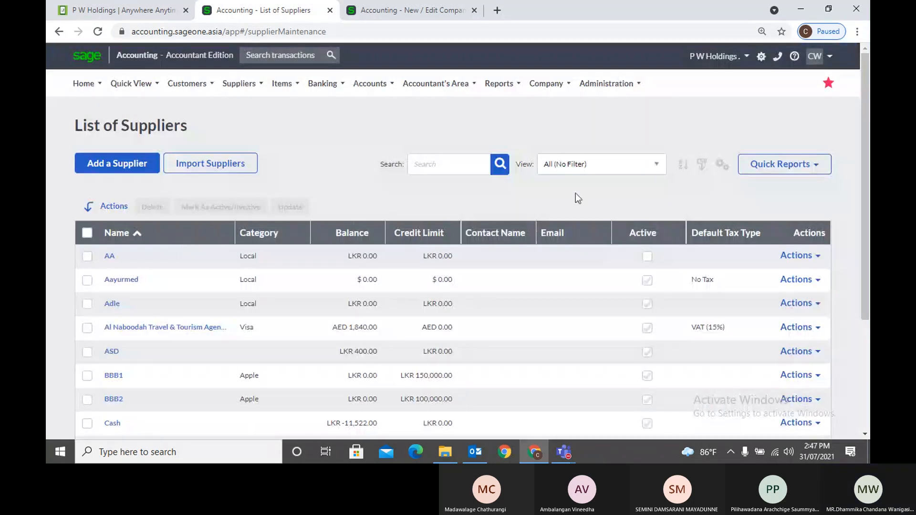
Apply a multi-column sort: Name first, then Category, then Date Field 2
{"action": "left_click", "coordinate": [683, 165]}
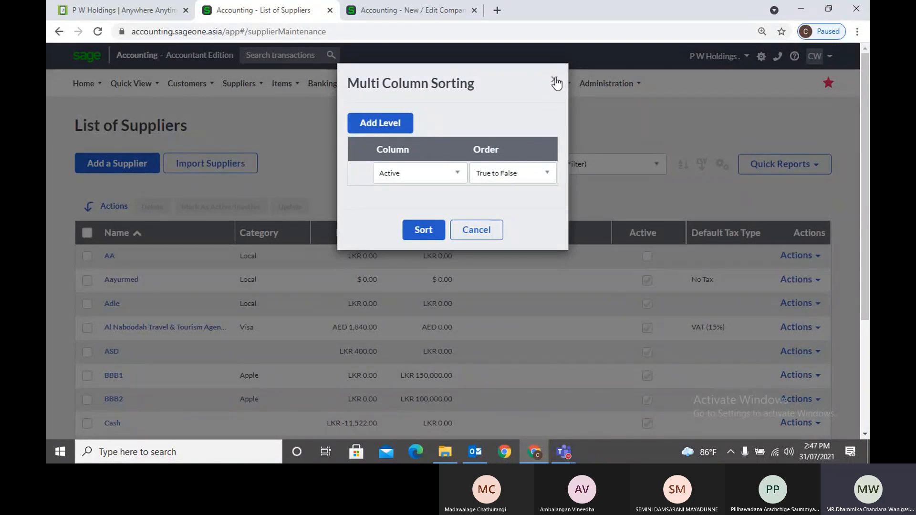
{"action": "left_click", "coordinate": [442, 175]}
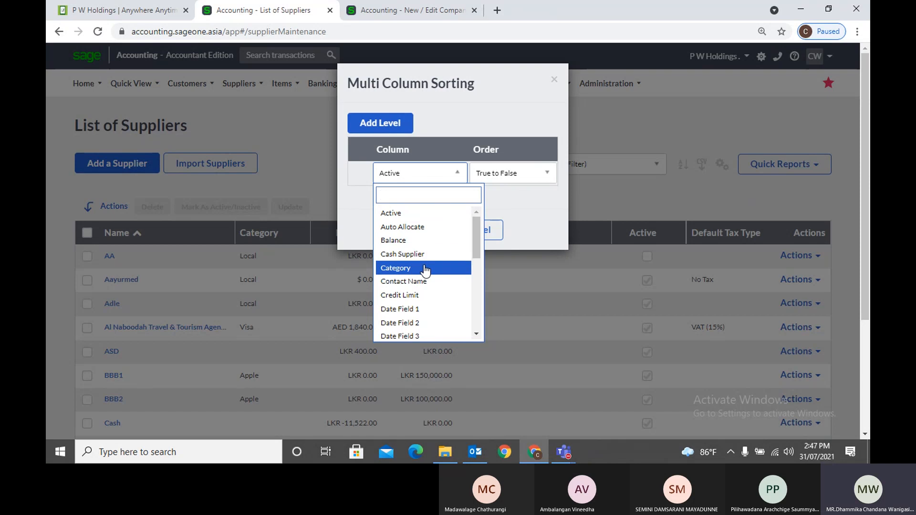
{"action": "scroll", "coordinate": [425, 267], "scroll_direction": "down", "scroll_amount": 3}
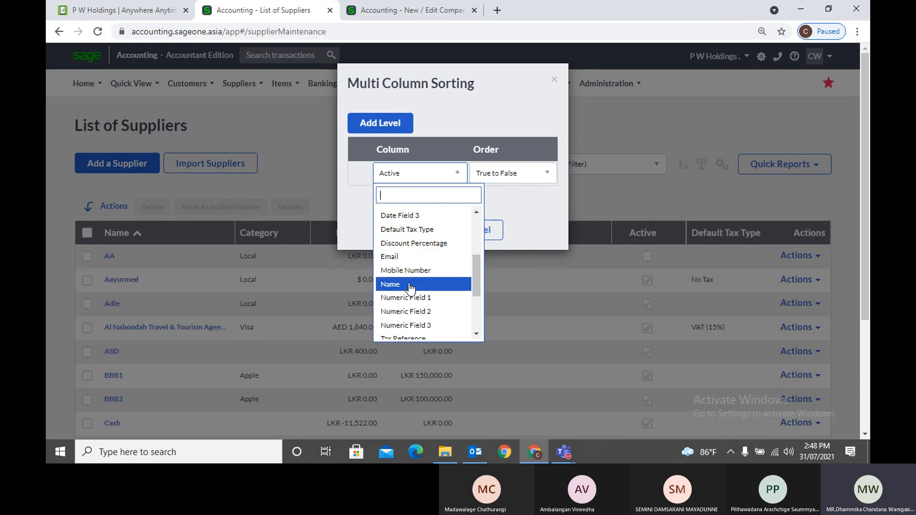
{"action": "left_click", "coordinate": [411, 285]}
{"action": "left_click", "coordinate": [401, 124]}
{"action": "left_click", "coordinate": [401, 124]}
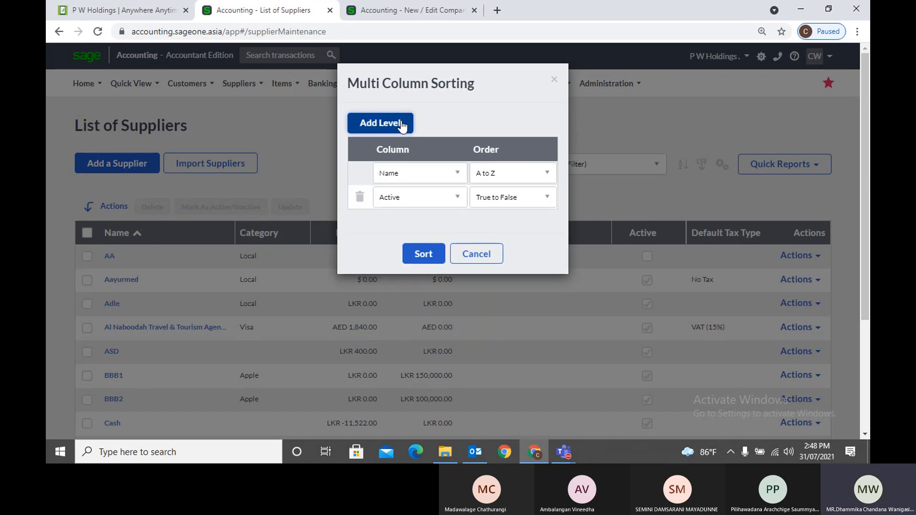
{"action": "left_click", "coordinate": [400, 124]}
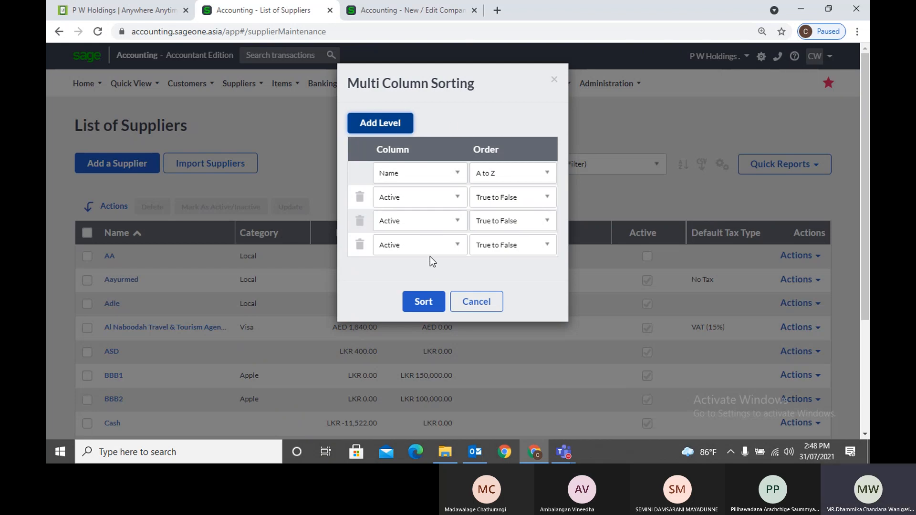
{"action": "left_click", "coordinate": [445, 204]}
{"action": "left_click", "coordinate": [432, 292]}
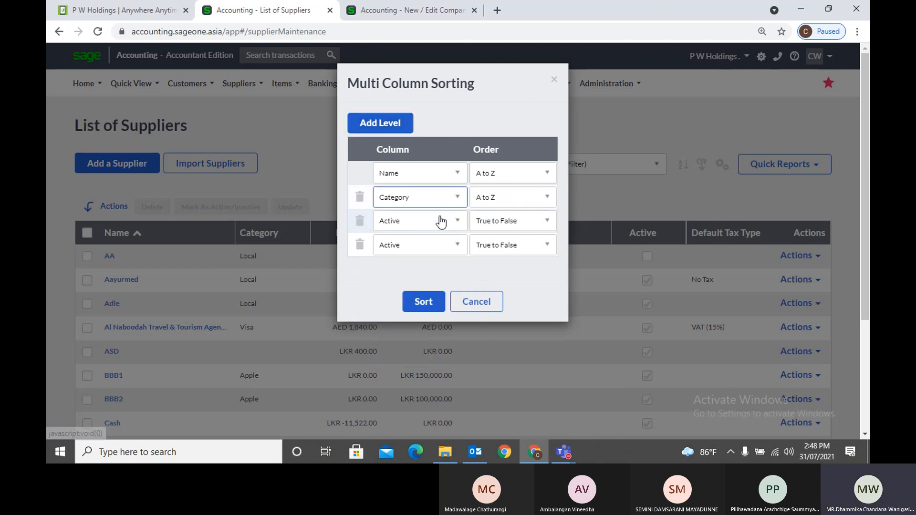
{"action": "left_click", "coordinate": [443, 222]}
{"action": "left_click", "coordinate": [422, 367]}
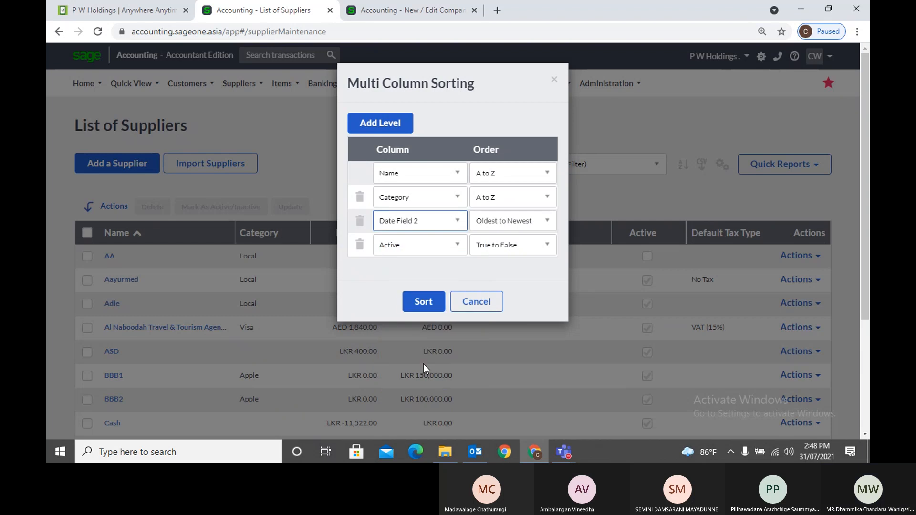
{"action": "left_click", "coordinate": [424, 302]}
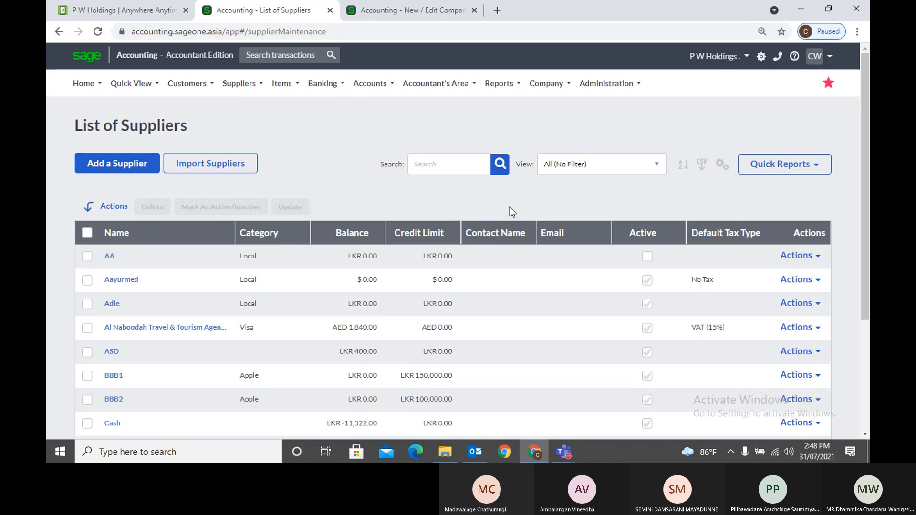
{"action": "left_click", "coordinate": [657, 166]}
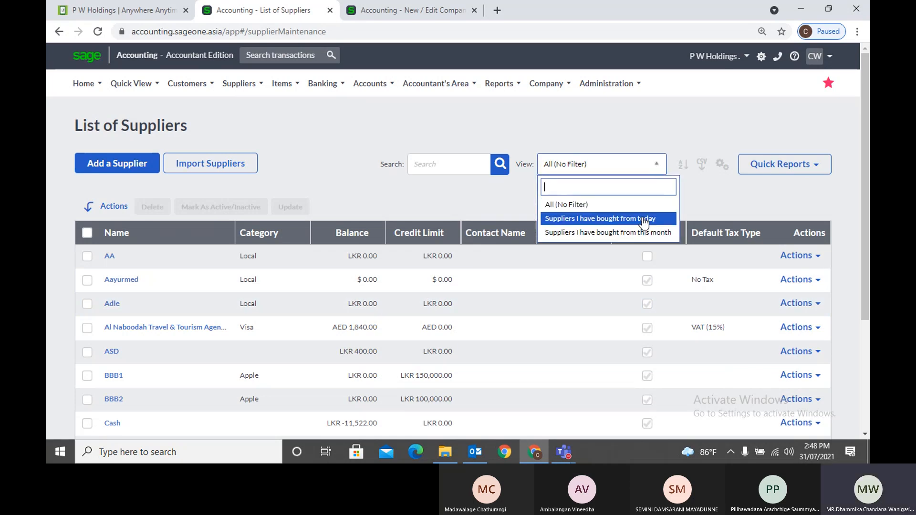
{"action": "left_click", "coordinate": [645, 233]}
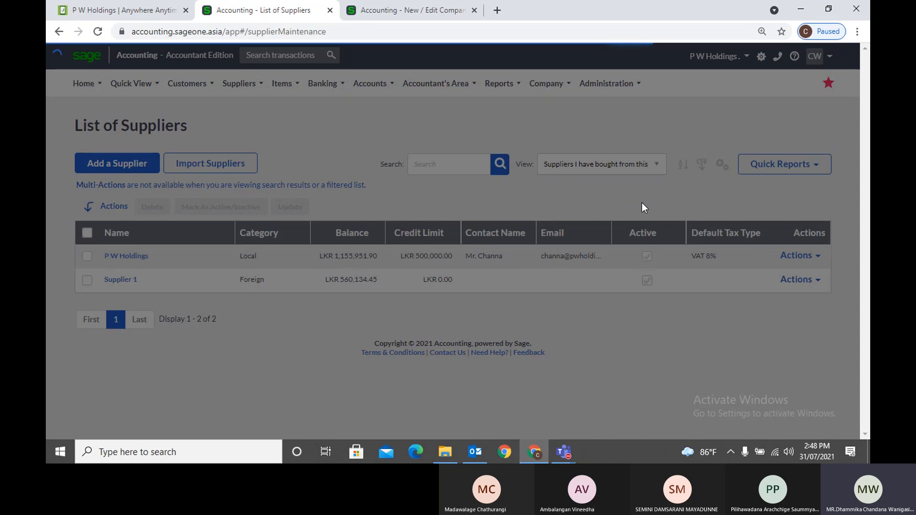
{"action": "left_click", "coordinate": [601, 164]}
{"action": "left_click", "coordinate": [654, 216]}
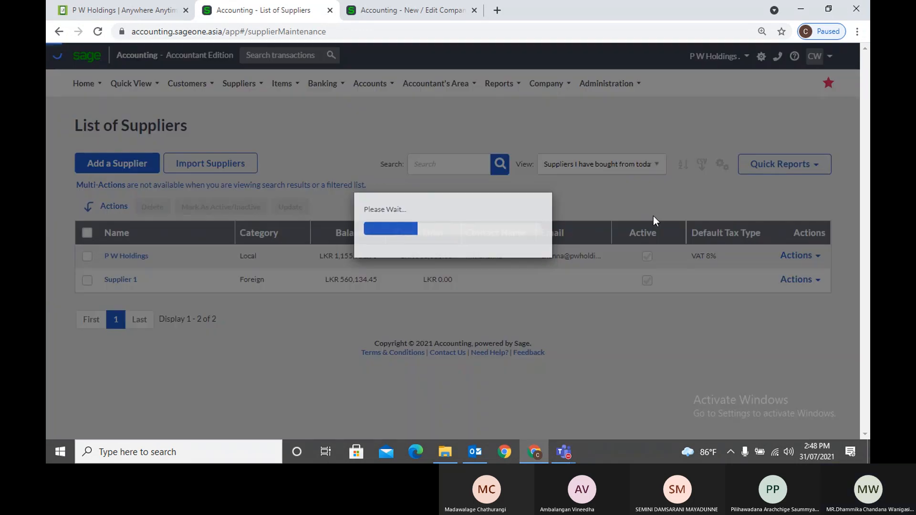
{"action": "left_click", "coordinate": [601, 164]}
{"action": "left_click", "coordinate": [623, 204]}
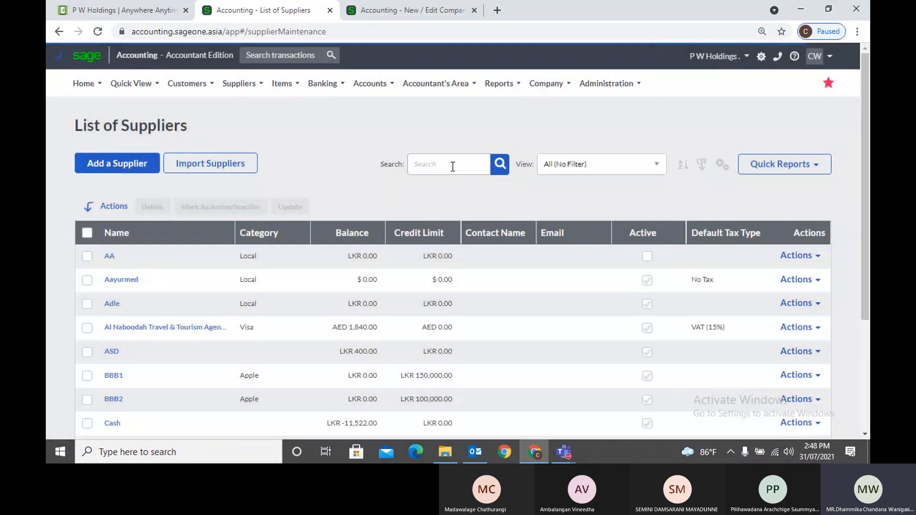
{"action": "left_click", "coordinate": [452, 165]}
{"action": "type", "text": "P W"}
{"action": "key", "text": "Return"}
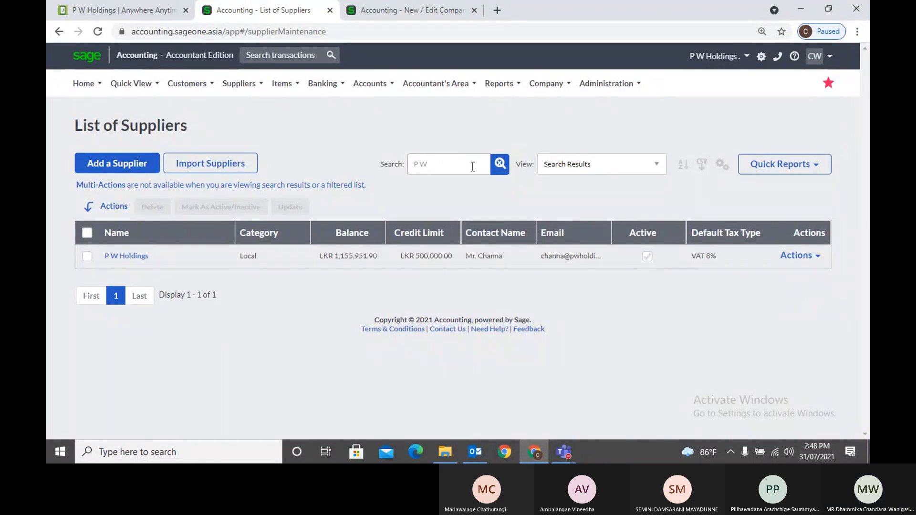
{"action": "left_click", "coordinate": [504, 165]}
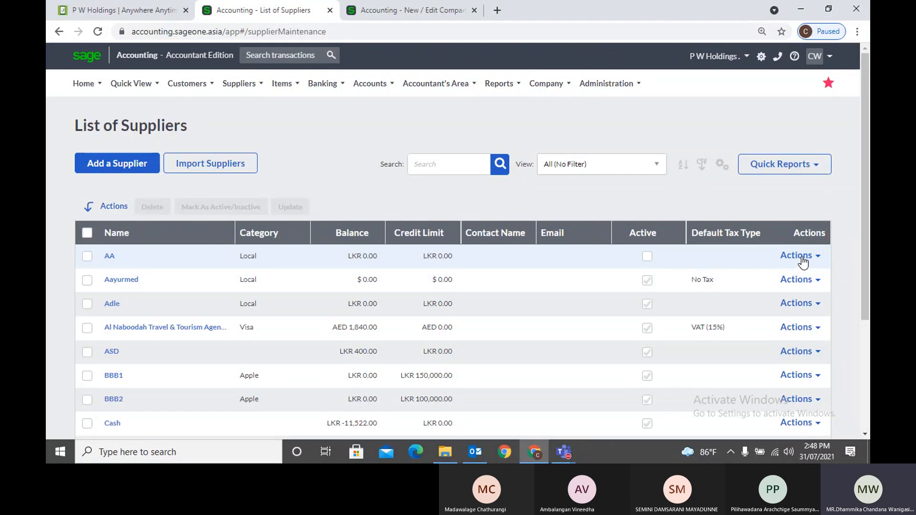
Review AA's Quick View (five recent transactions, LKR 0.00 balance), close it, and reopen AA's Actions menu
{"action": "left_click", "coordinate": [801, 257]}
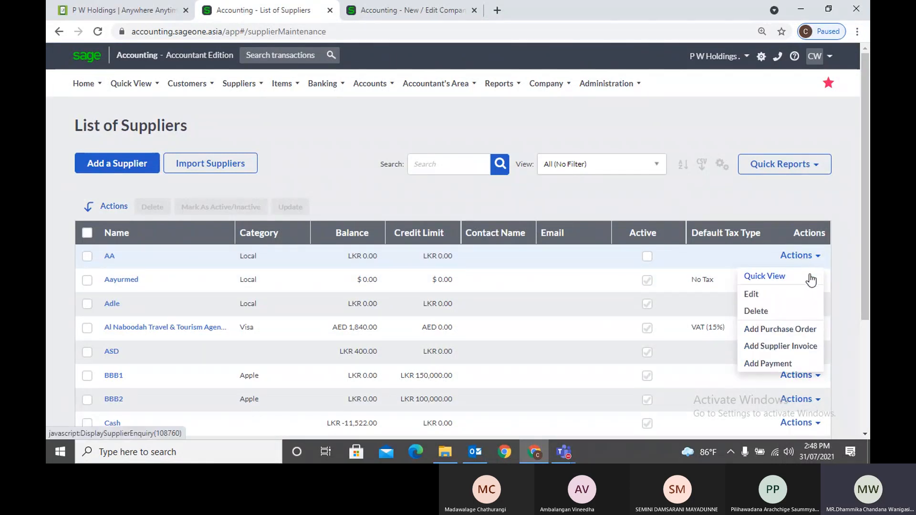
{"action": "left_click", "coordinate": [810, 276]}
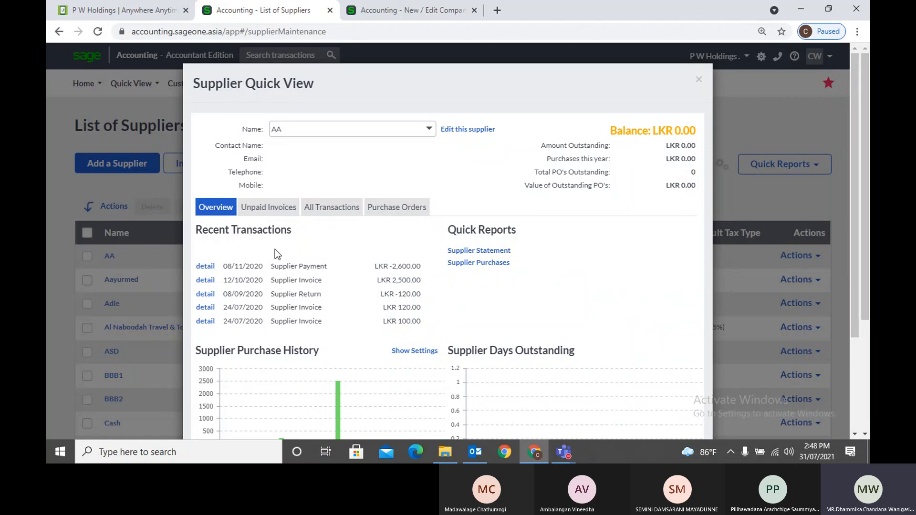
{"action": "scroll", "coordinate": [277, 258], "scroll_direction": "down", "scroll_amount": 3}
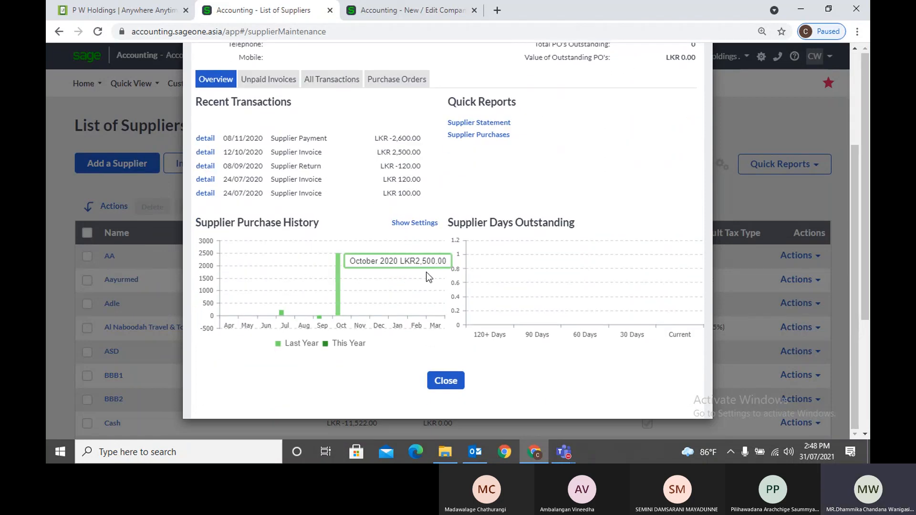
{"action": "mouse_move", "coordinate": [336, 261]}
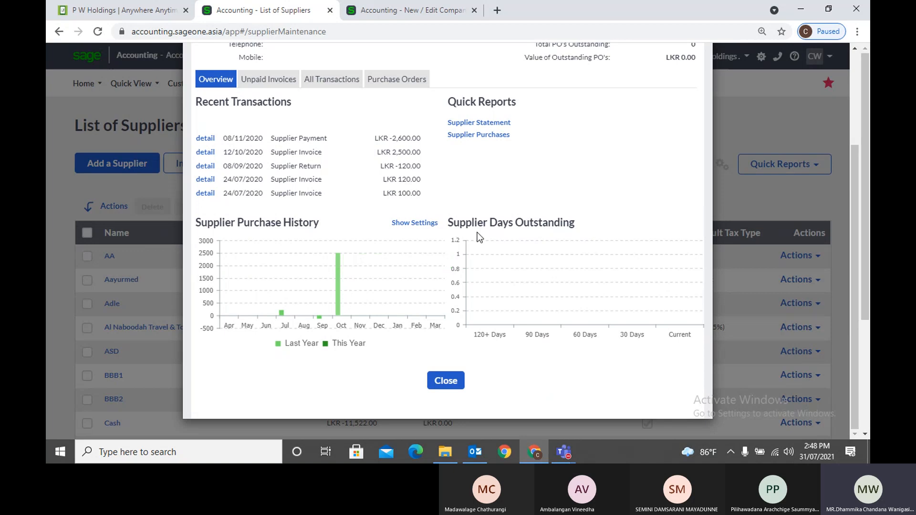
{"action": "scroll", "coordinate": [572, 238], "scroll_direction": "up", "scroll_amount": 3}
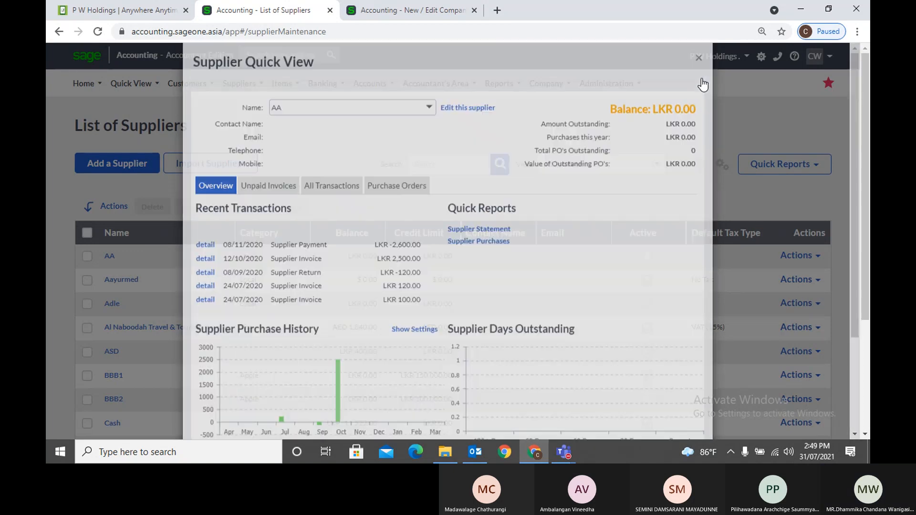
{"action": "left_click", "coordinate": [700, 80]}
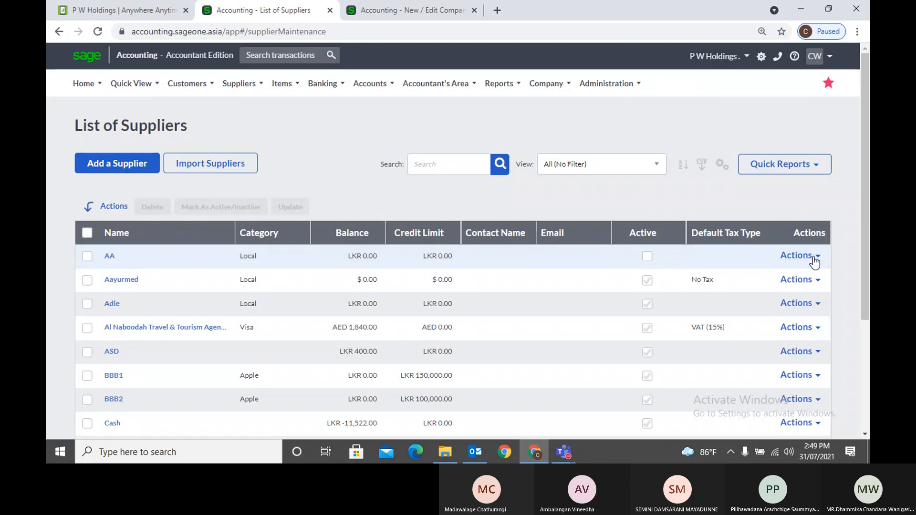
{"action": "left_click", "coordinate": [814, 258]}
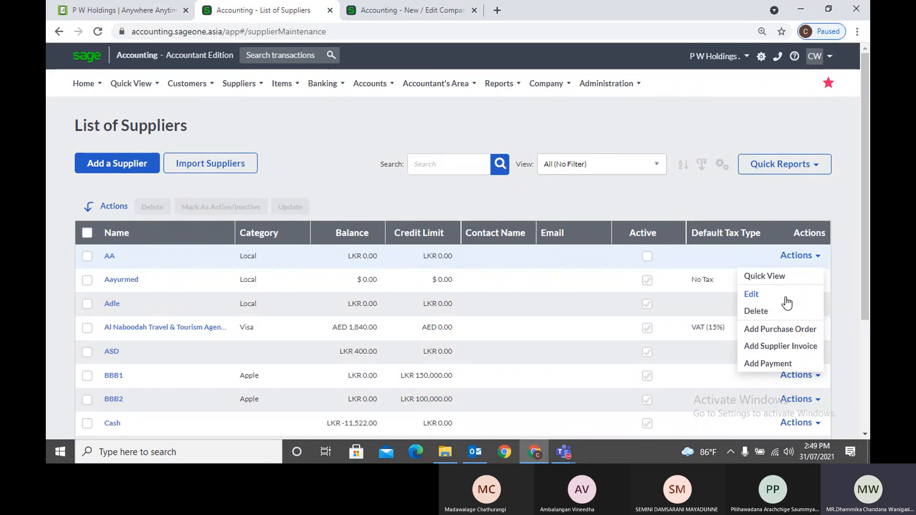
{"action": "left_click", "coordinate": [754, 294]}
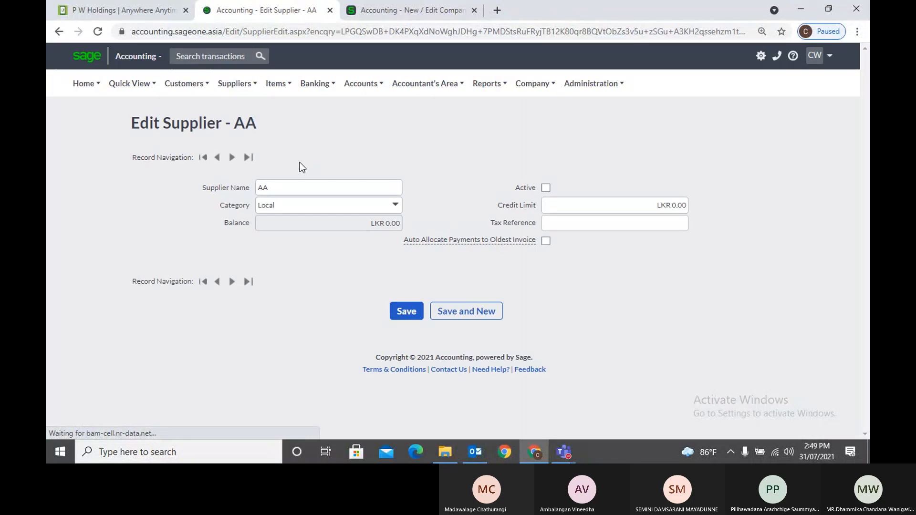
{"action": "left_click", "coordinate": [57, 36]}
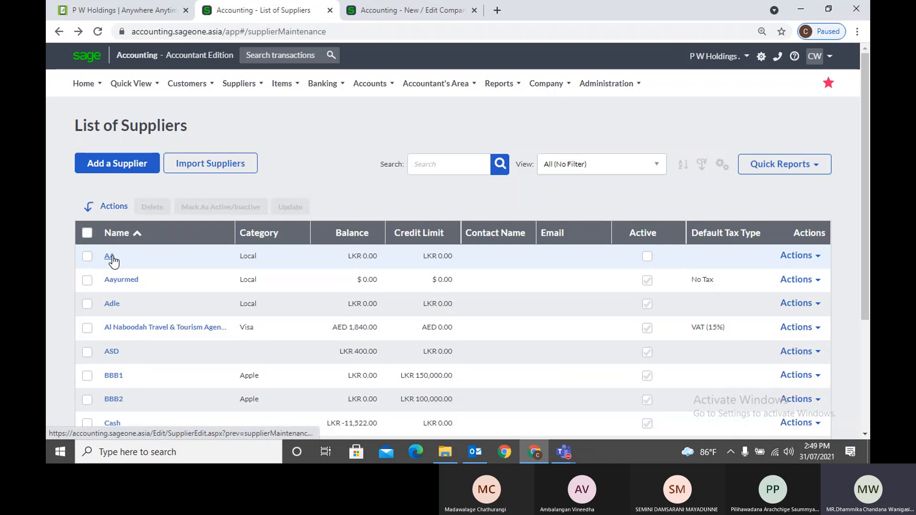
{"action": "left_click", "coordinate": [111, 258]}
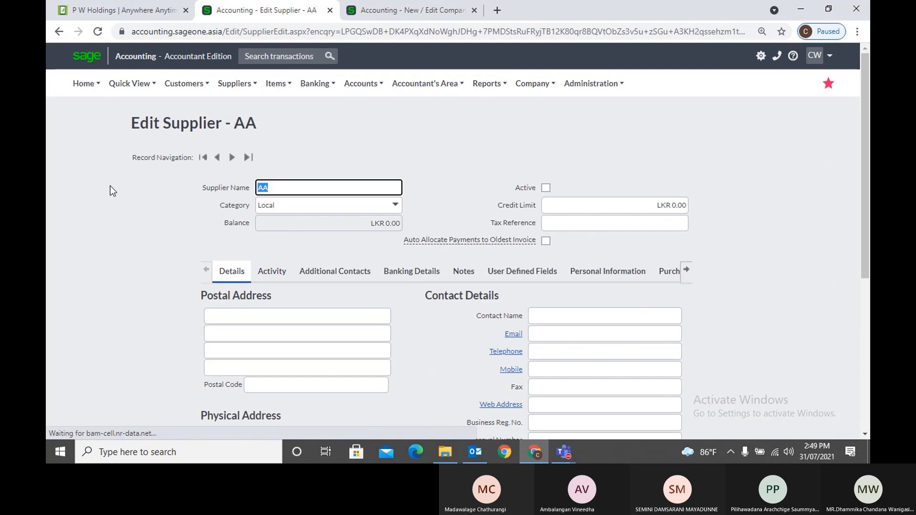
{"action": "left_click", "coordinate": [58, 31]}
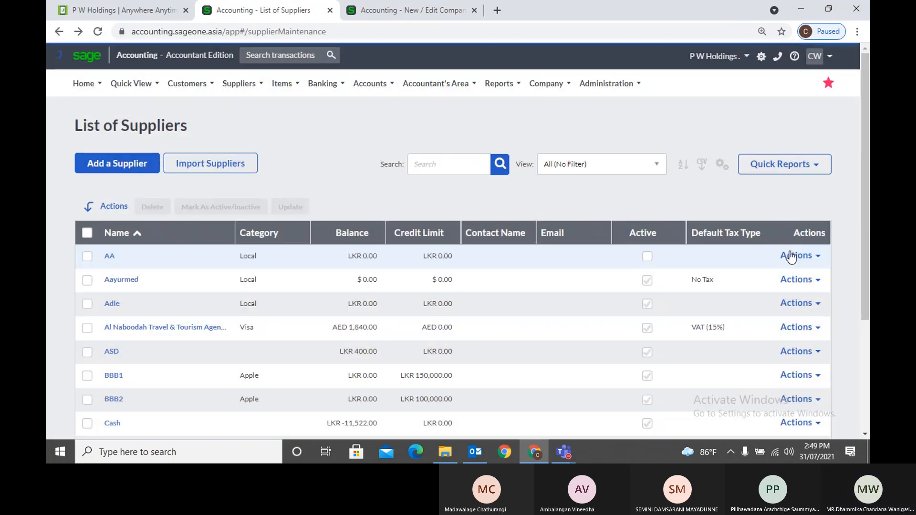
{"action": "left_click", "coordinate": [792, 256]}
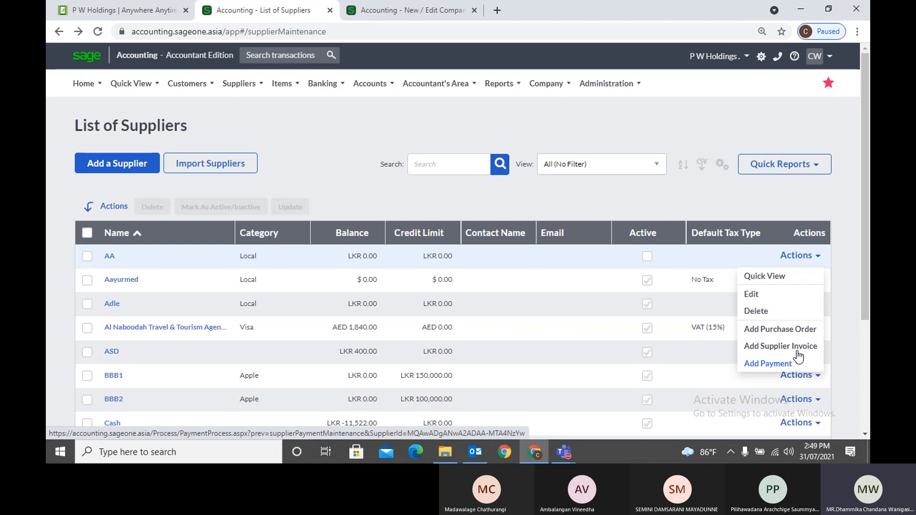
Start a purchase order for inactive supplier AA, then leave it without saving
{"action": "left_click", "coordinate": [799, 330]}
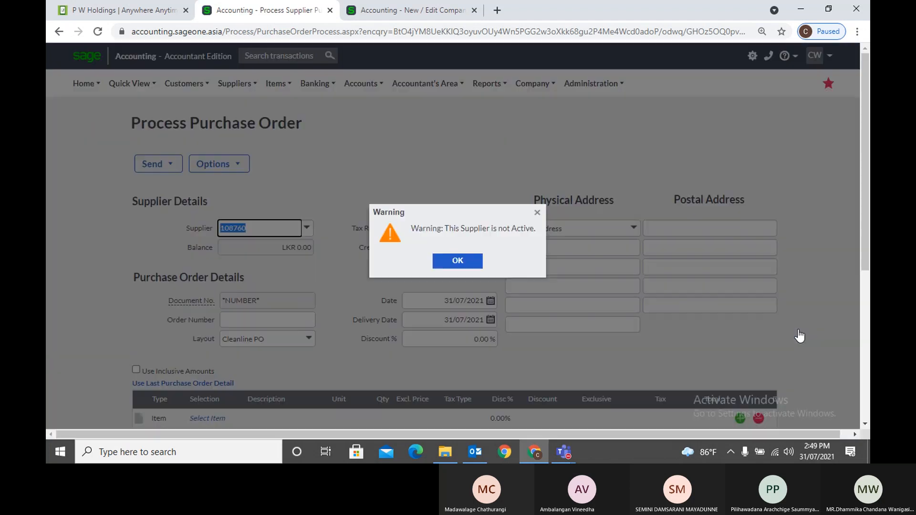
{"action": "left_click", "coordinate": [457, 260]}
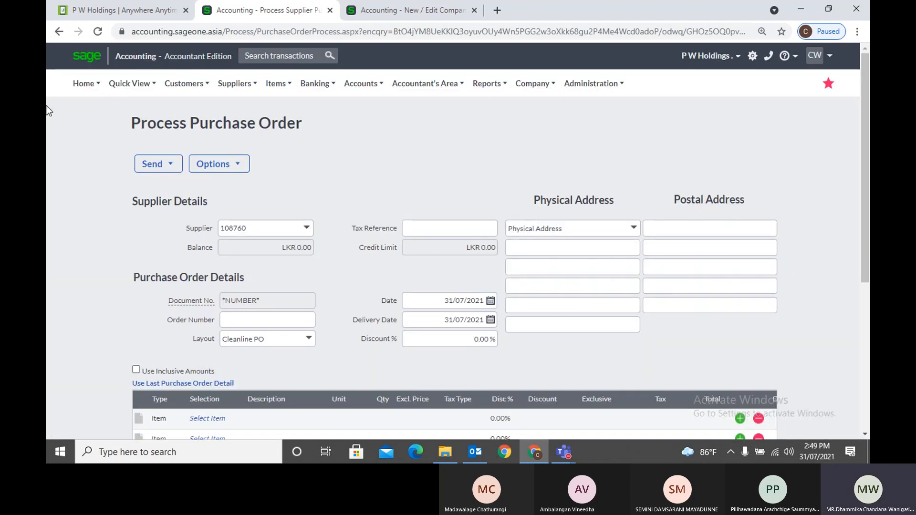
{"action": "left_click", "coordinate": [59, 32]}
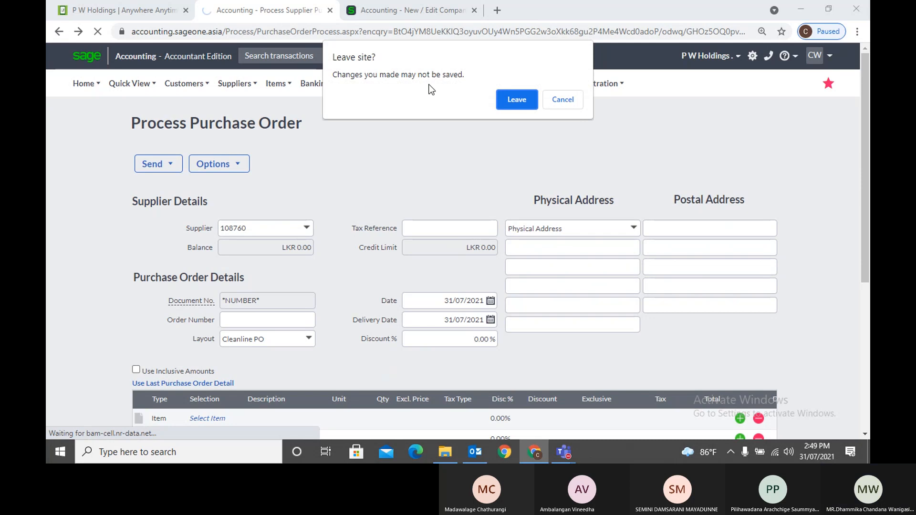
{"action": "left_click", "coordinate": [501, 100]}
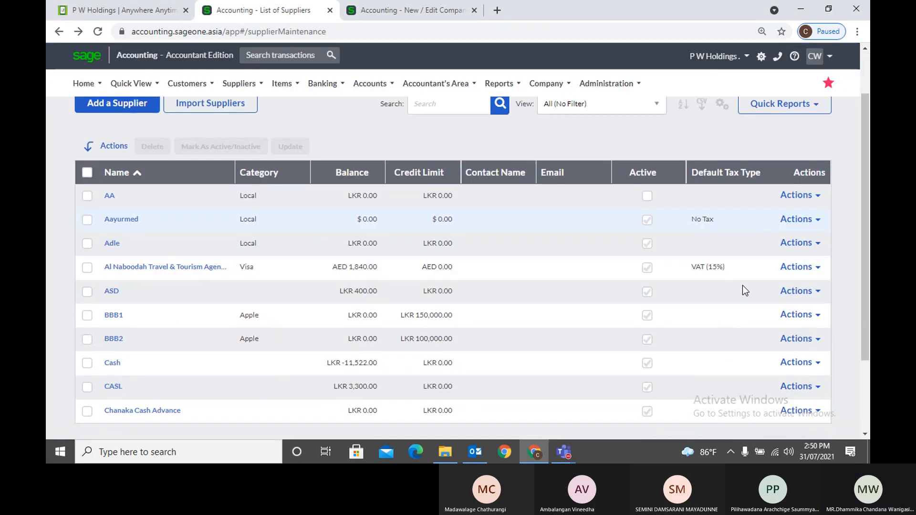
Start a purchase order for supplier ASD, then go back to the List of Suppliers
{"action": "left_click", "coordinate": [812, 293]}
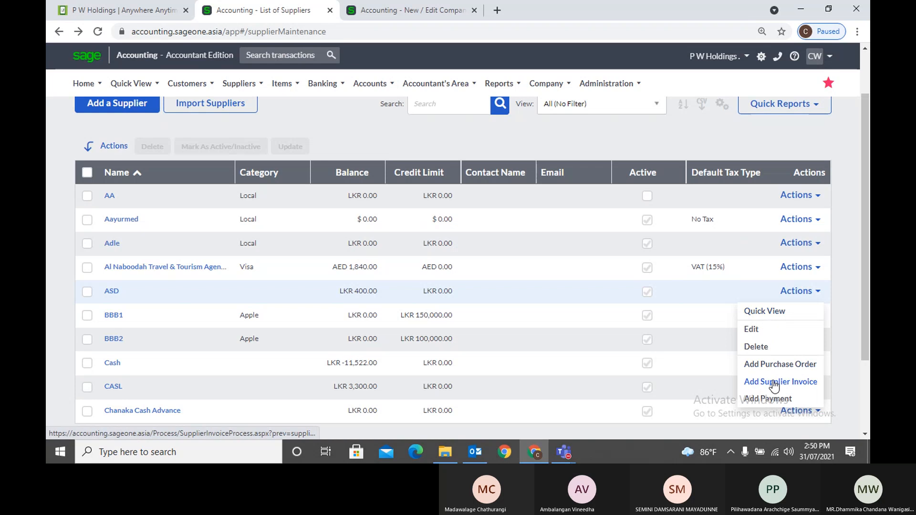
{"action": "left_click", "coordinate": [781, 365]}
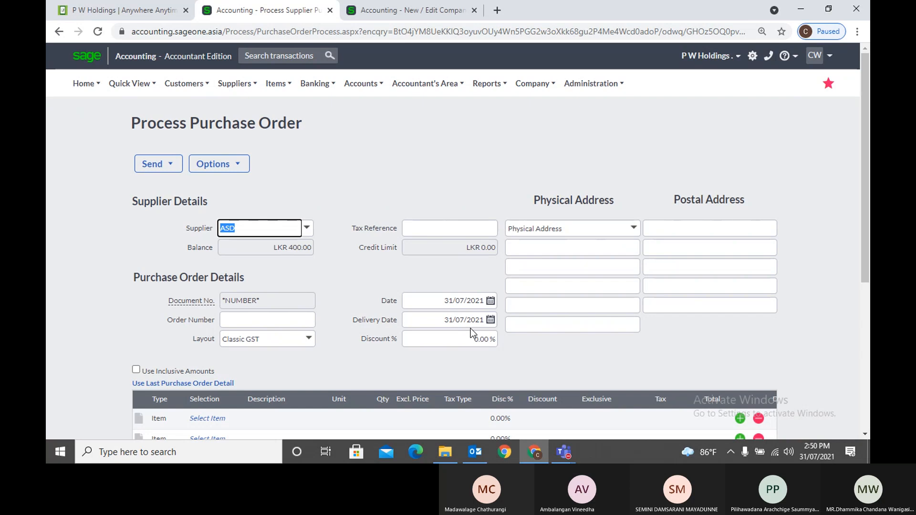
{"action": "scroll", "coordinate": [408, 326], "scroll_direction": "down", "scroll_amount": 3}
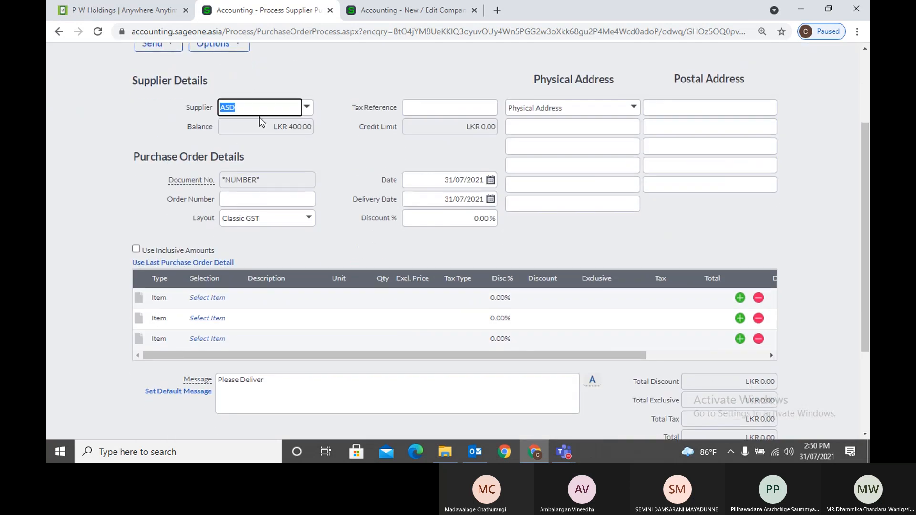
{"action": "left_click", "coordinate": [59, 31]}
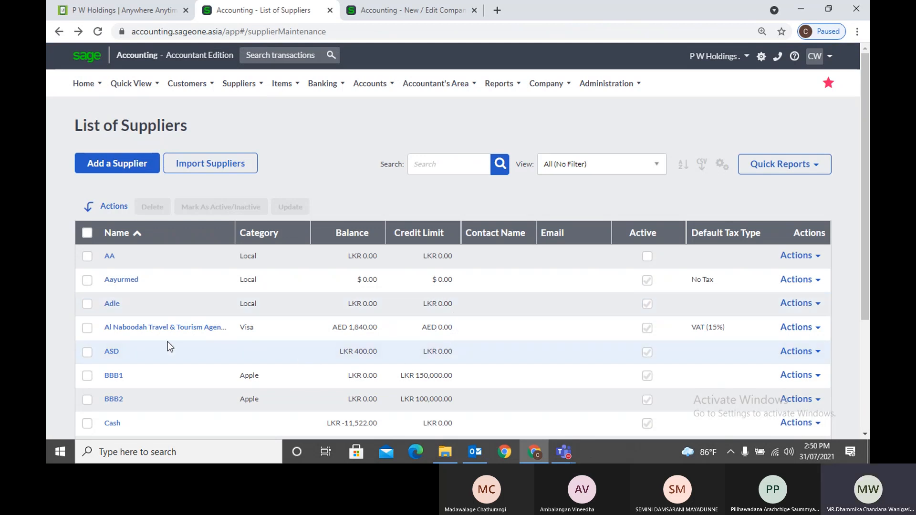
Select Adle, Al Naboodah and ASD and mark them inactive
{"action": "left_click", "coordinate": [86, 304]}
{"action": "left_click", "coordinate": [87, 304]}
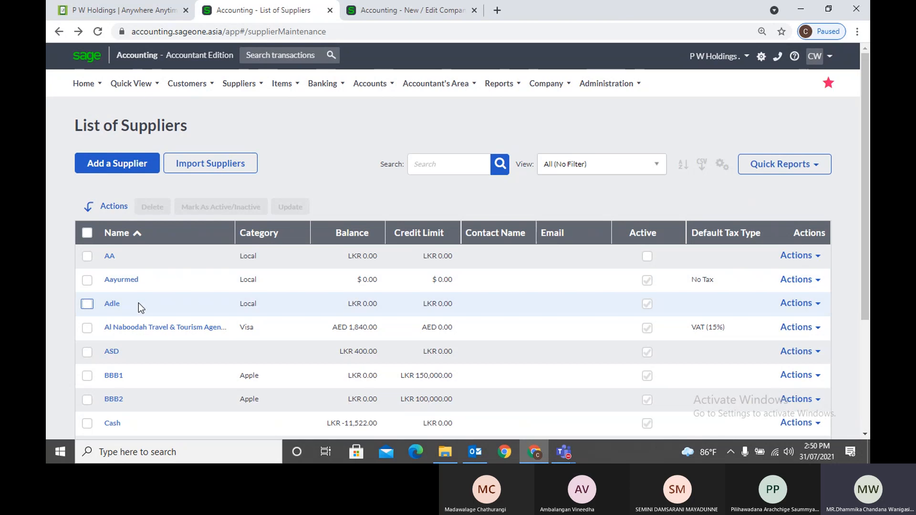
{"action": "left_click", "coordinate": [94, 306]}
{"action": "left_click", "coordinate": [87, 328]}
{"action": "left_click", "coordinate": [87, 353]}
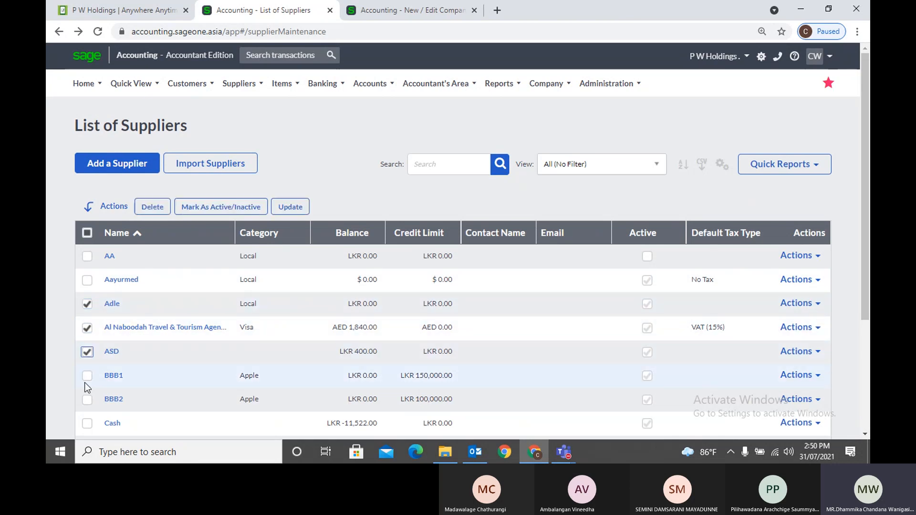
{"action": "left_click", "coordinate": [87, 376]}
{"action": "left_click", "coordinate": [87, 401]}
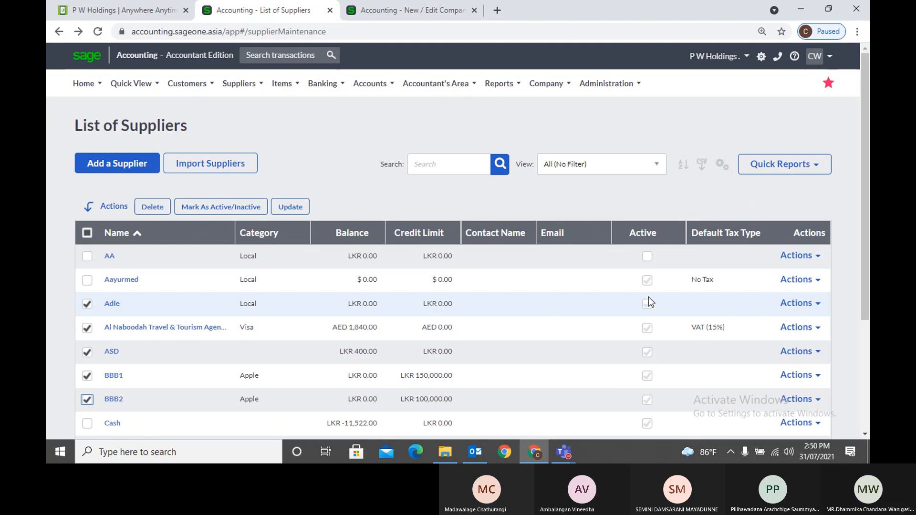
{"action": "left_click", "coordinate": [87, 399]}
{"action": "left_click", "coordinate": [86, 377]}
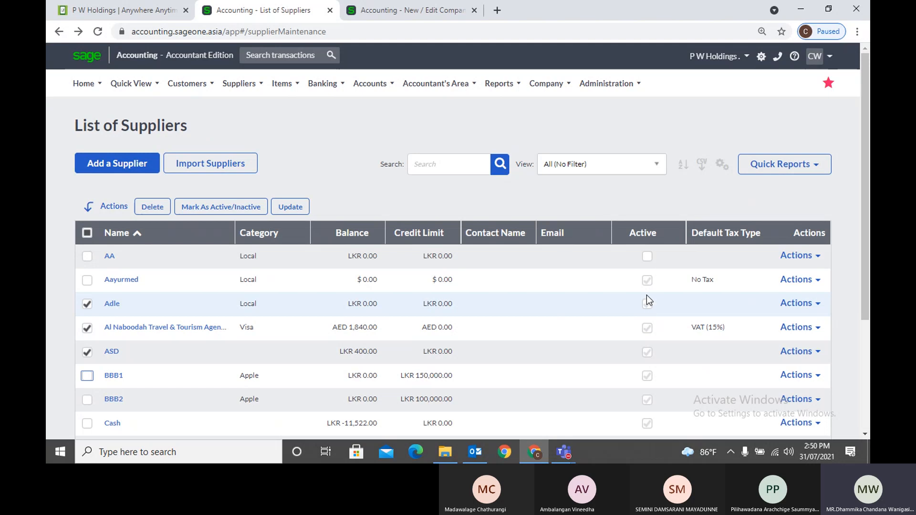
{"action": "left_click", "coordinate": [244, 210]}
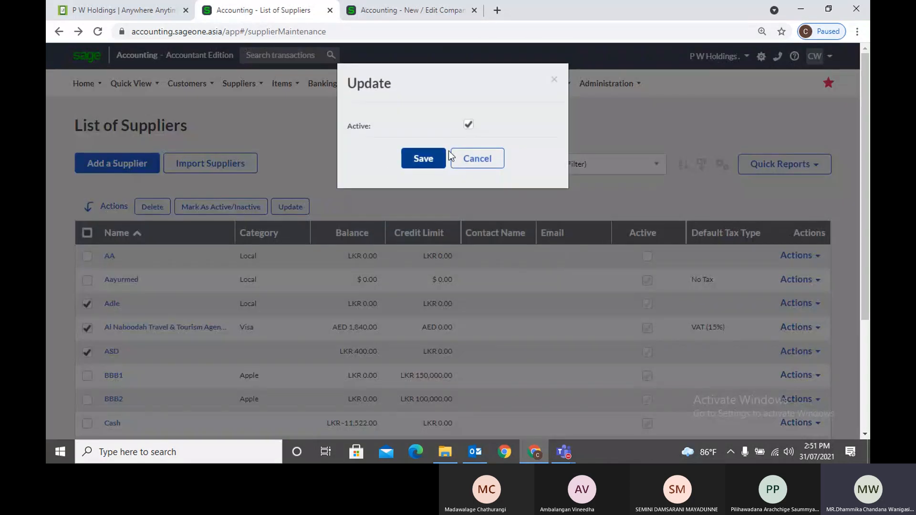
{"action": "left_click", "coordinate": [468, 125]}
{"action": "left_click", "coordinate": [416, 161]}
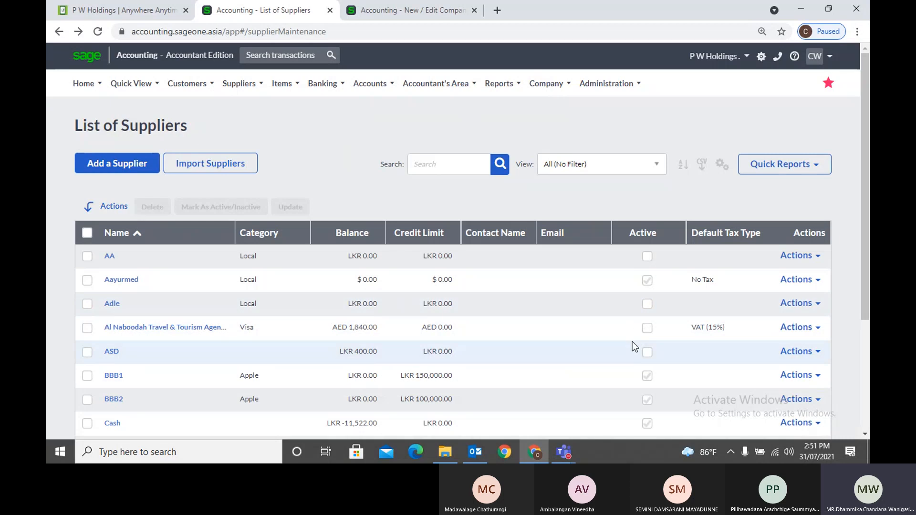
Reselect Adle, Al Naboodah and ASD and save them as active again
{"action": "left_click", "coordinate": [87, 304]}
{"action": "left_click", "coordinate": [87, 328]}
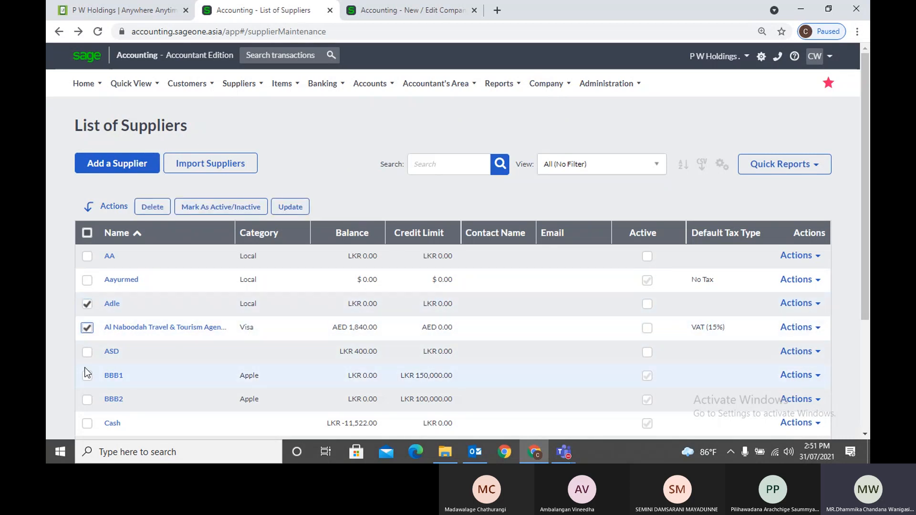
{"action": "left_click", "coordinate": [87, 352]}
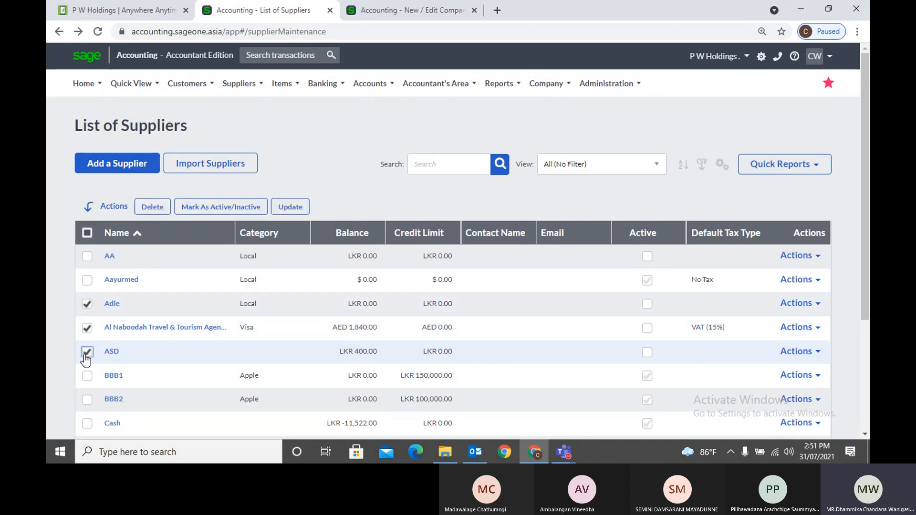
{"action": "left_click", "coordinate": [253, 214]}
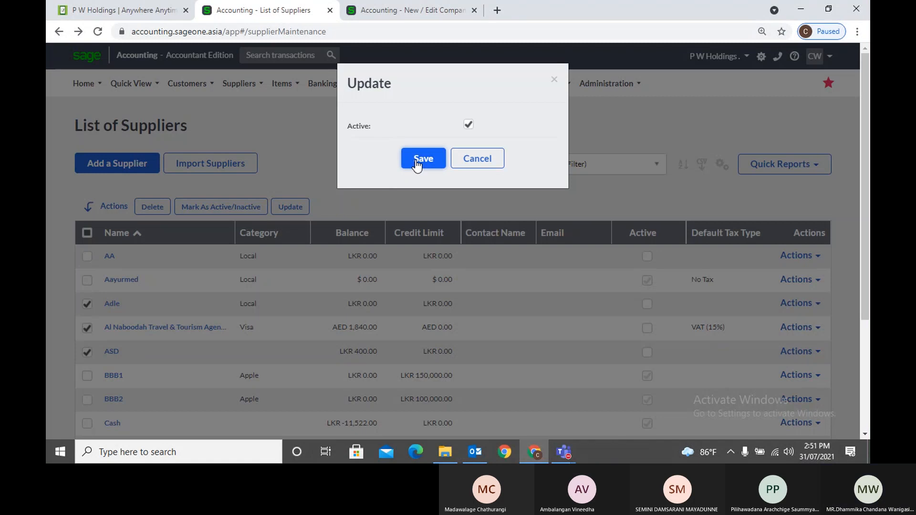
{"action": "left_click", "coordinate": [416, 162]}
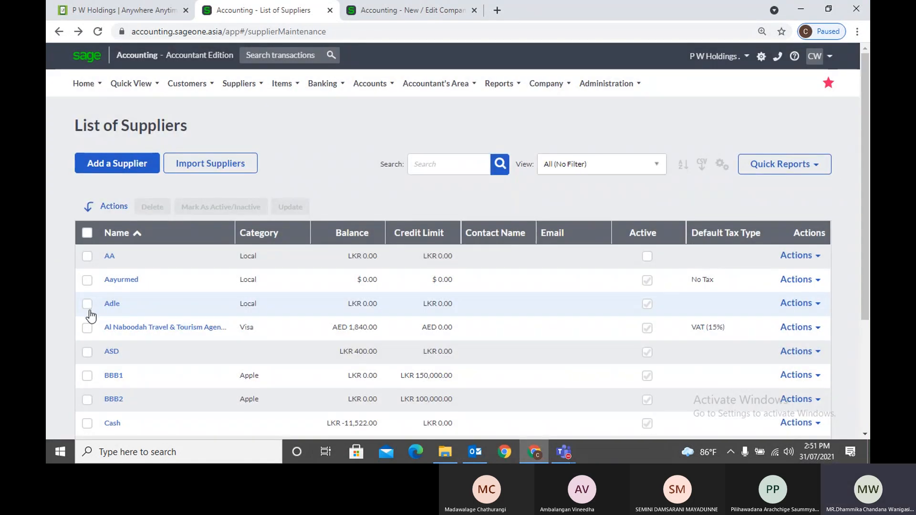
Select Adle, Al Naboodah, ASD and BBB1 for a bulk update
{"action": "left_click", "coordinate": [87, 304]}
{"action": "left_click", "coordinate": [87, 328]}
{"action": "left_click", "coordinate": [86, 352]}
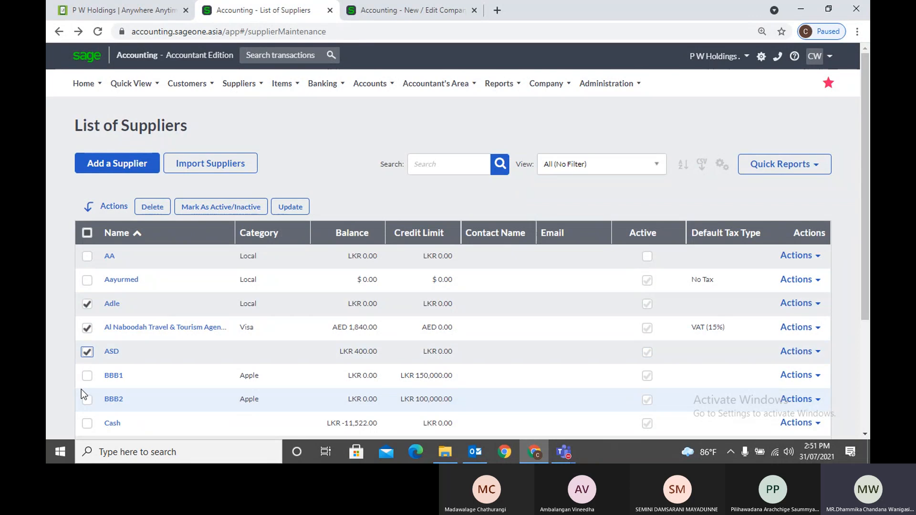
{"action": "left_click", "coordinate": [87, 376]}
{"action": "left_click", "coordinate": [300, 205]}
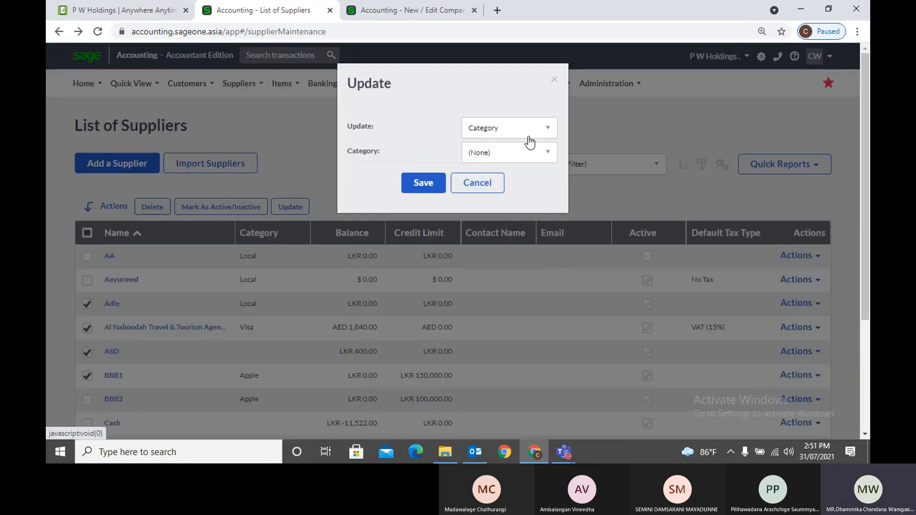
Bulk-update the Category field of the four selected suppliers to LandSale and save
{"action": "left_click", "coordinate": [536, 135]}
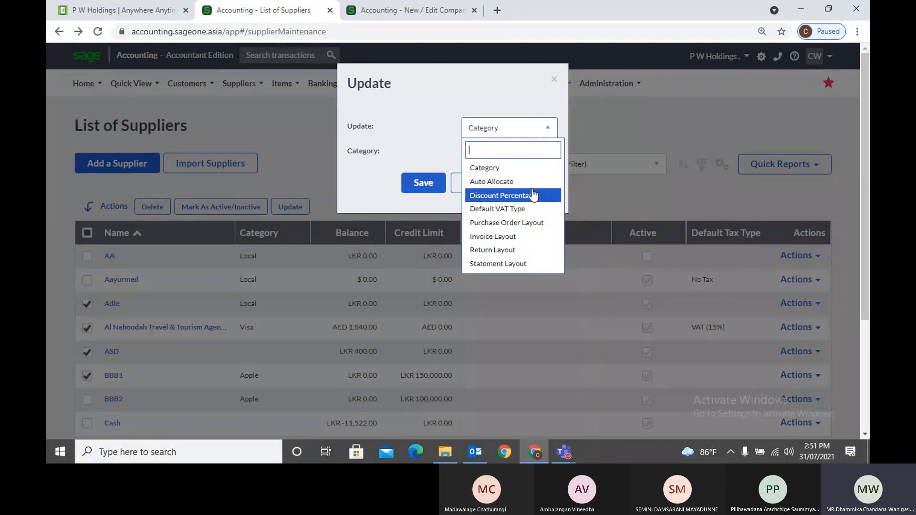
{"action": "scroll", "coordinate": [536, 204], "scroll_direction": "down", "scroll_amount": 1}
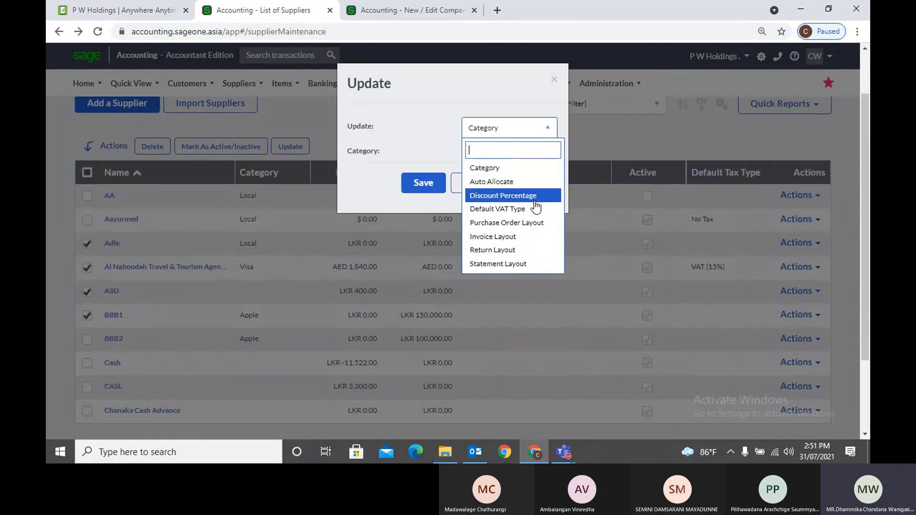
{"action": "left_click", "coordinate": [504, 172]}
{"action": "left_click", "coordinate": [509, 161]}
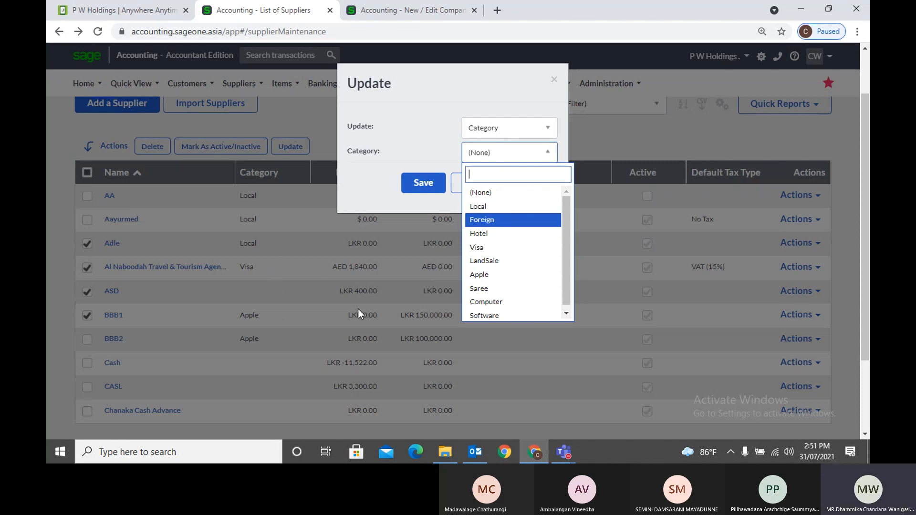
{"action": "left_click", "coordinate": [511, 263]}
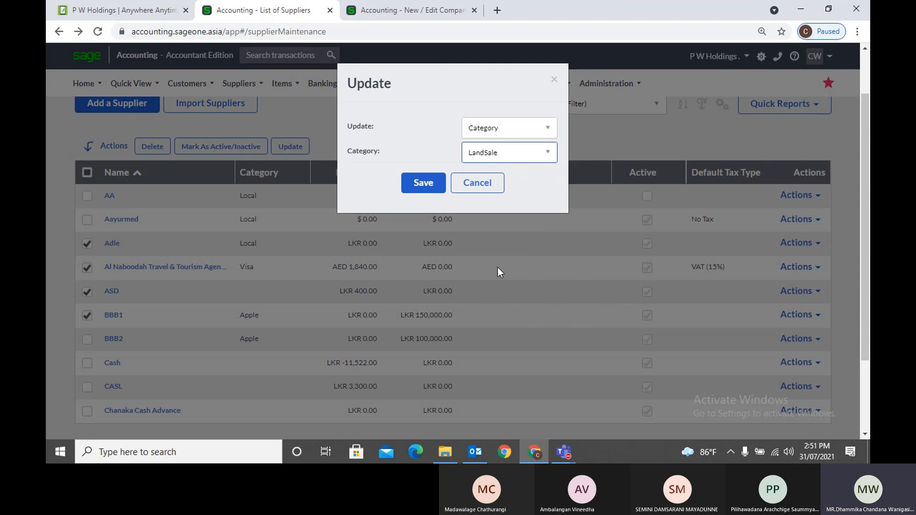
{"action": "left_click", "coordinate": [423, 185]}
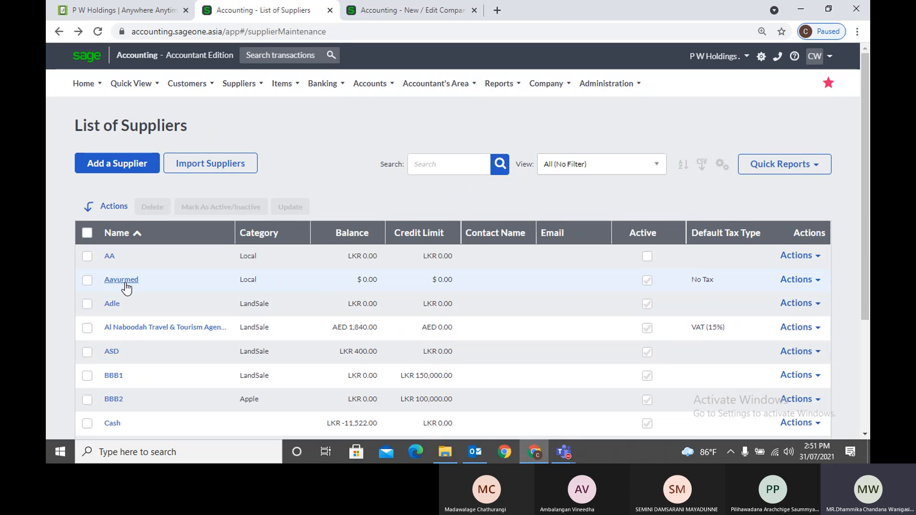
Tick Aayurmed and Al Naboodah Travel & Tourism in the supplier list, then bring up the Suppliers menu
{"action": "left_click", "coordinate": [87, 281]}
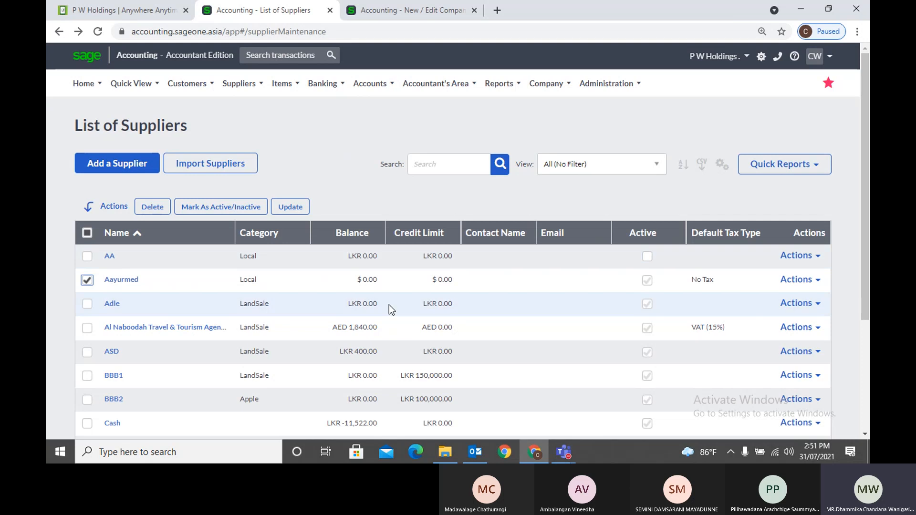
{"action": "left_click", "coordinate": [87, 329]}
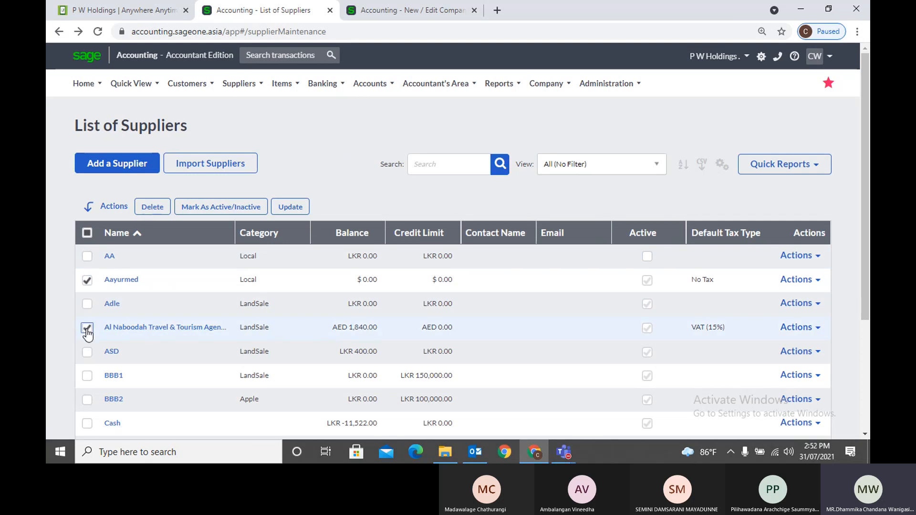
{"action": "scroll", "coordinate": [315, 329], "scroll_direction": "down", "scroll_amount": 3}
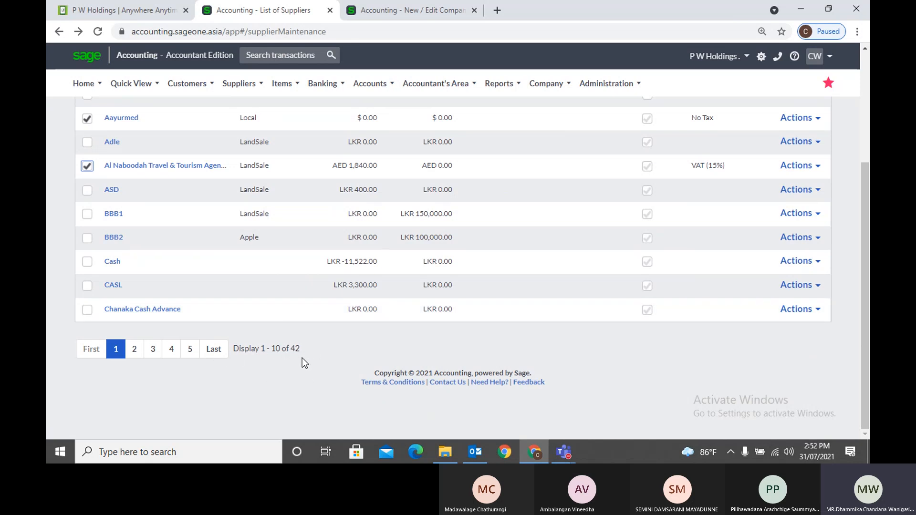
{"action": "scroll", "coordinate": [303, 358], "scroll_direction": "up", "scroll_amount": 3}
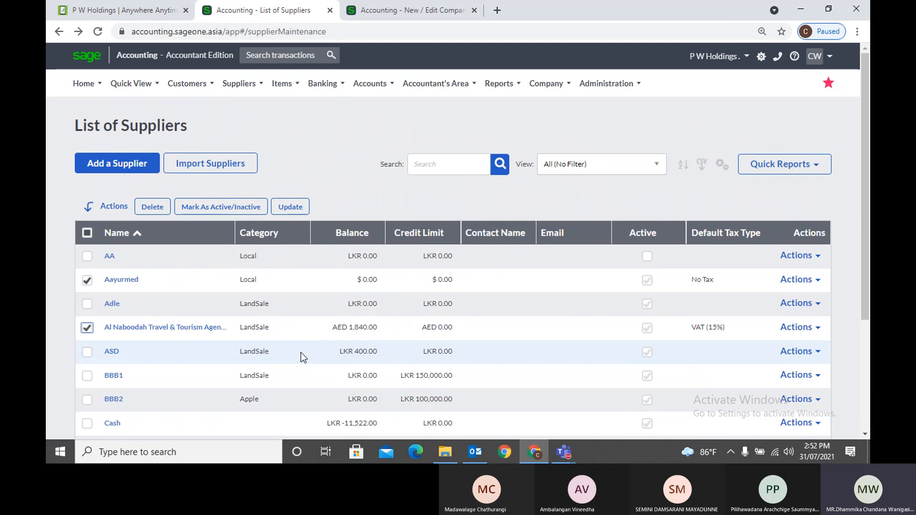
{"action": "left_click", "coordinate": [328, 141]}
{"action": "left_click", "coordinate": [241, 86]}
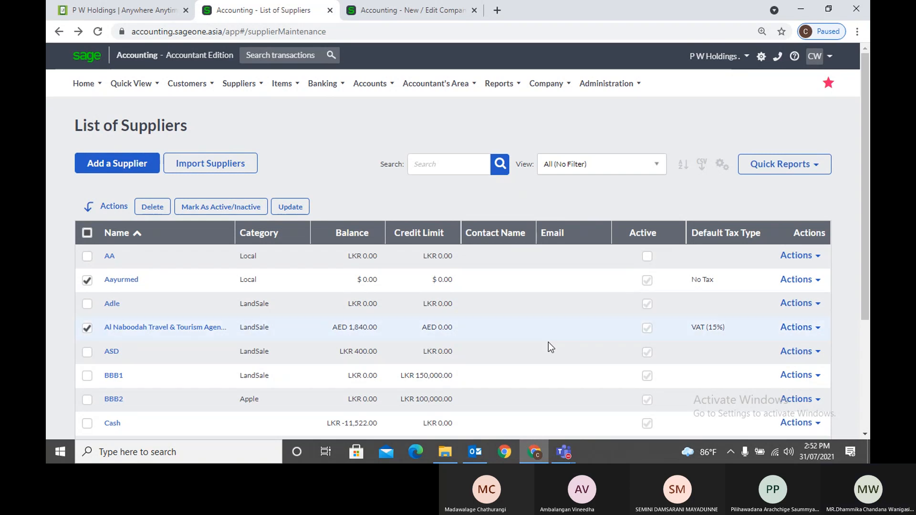
{"action": "mouse_move", "coordinate": [564, 450]}
{"action": "mouse_move", "coordinate": [674, 400]}
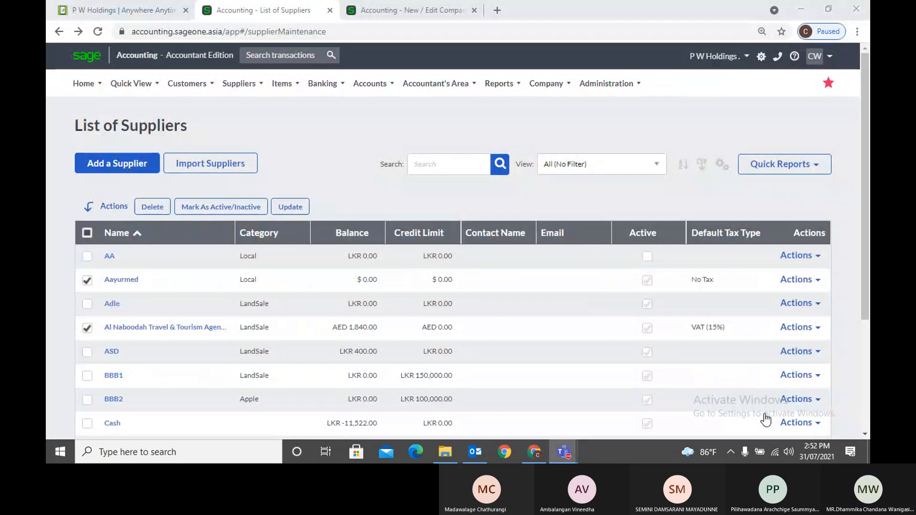
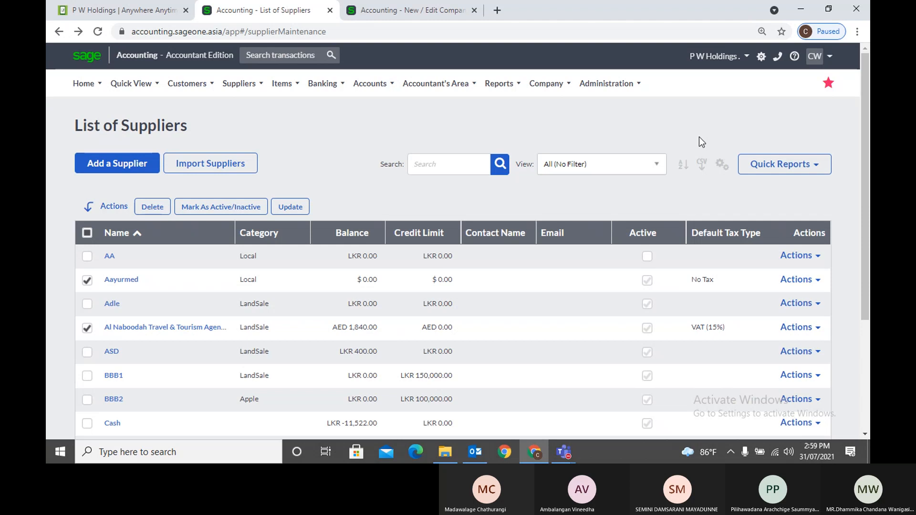
Untick Aayurmed and Al Naboodah Travel & Tourism, then switch to Teams and back to Chrome
{"action": "left_click", "coordinate": [88, 281]}
{"action": "left_click", "coordinate": [87, 328]}
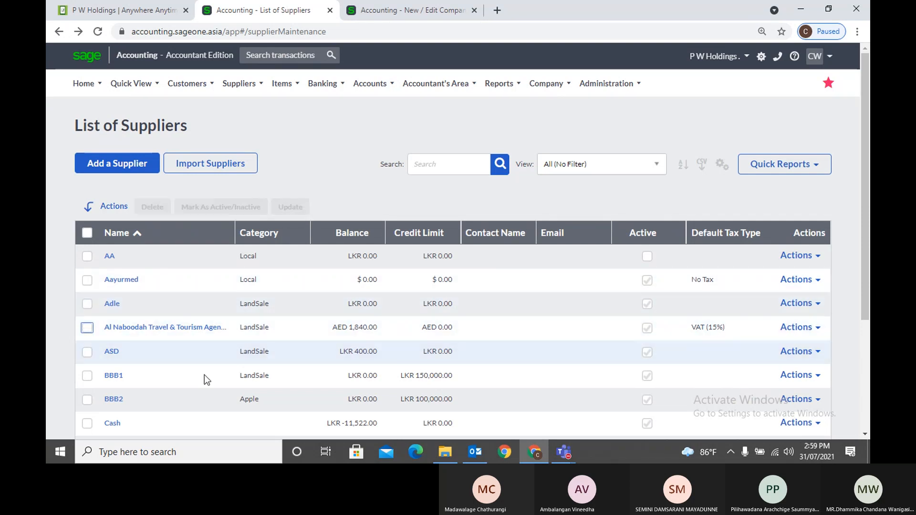
{"action": "mouse_move", "coordinate": [563, 452]}
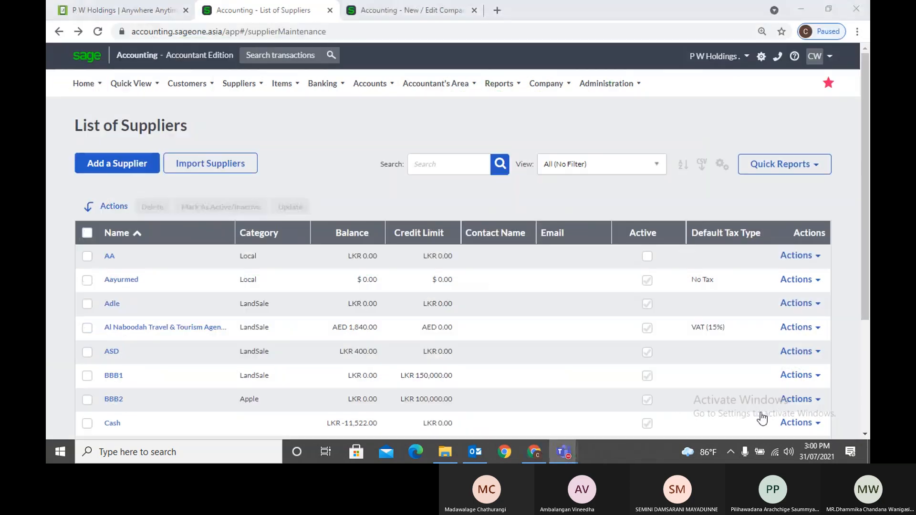
{"action": "left_click", "coordinate": [322, 146]}
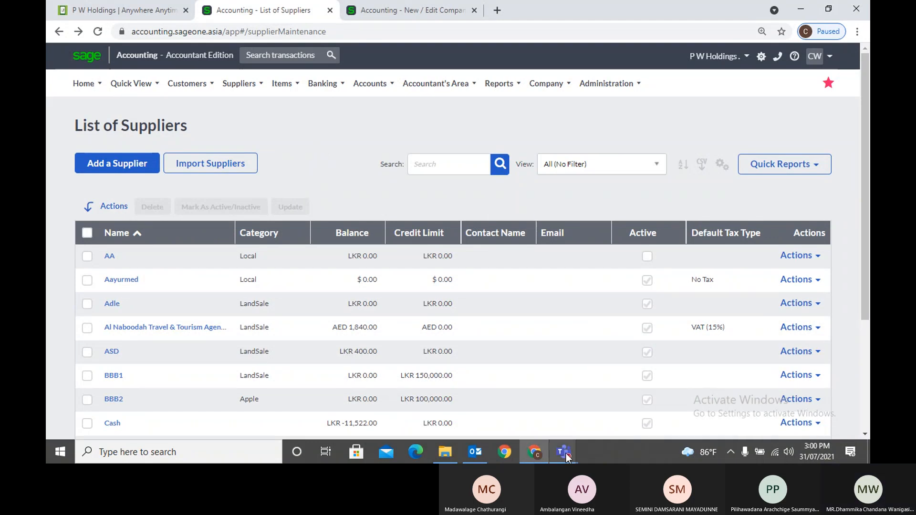
{"action": "mouse_move", "coordinate": [564, 452]}
{"action": "left_click", "coordinate": [666, 341]}
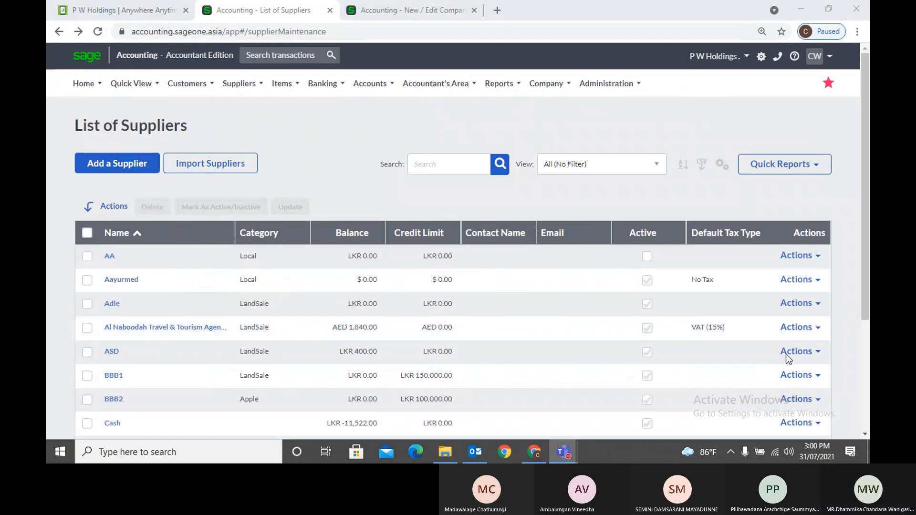
{"action": "left_click", "coordinate": [845, 353]}
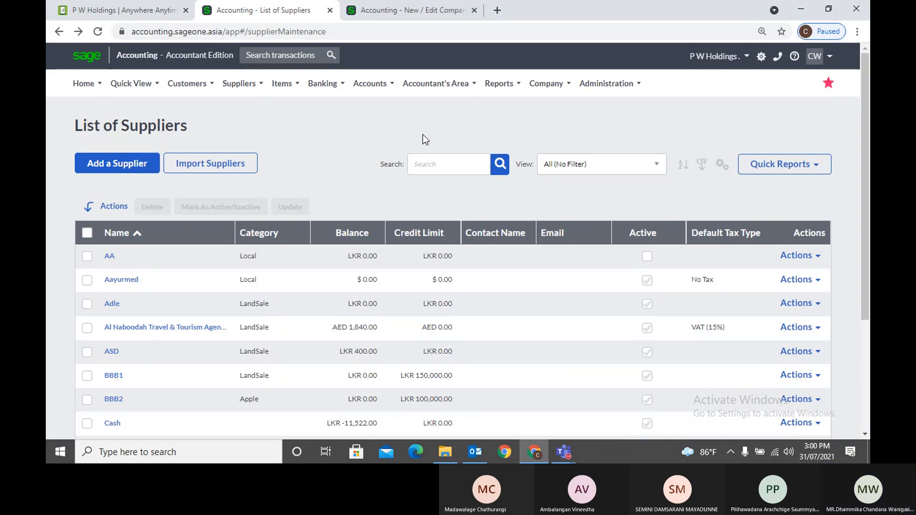
Open the Supplier Categories list from Suppliers > Lists
{"action": "mouse_move", "coordinate": [238, 87]}
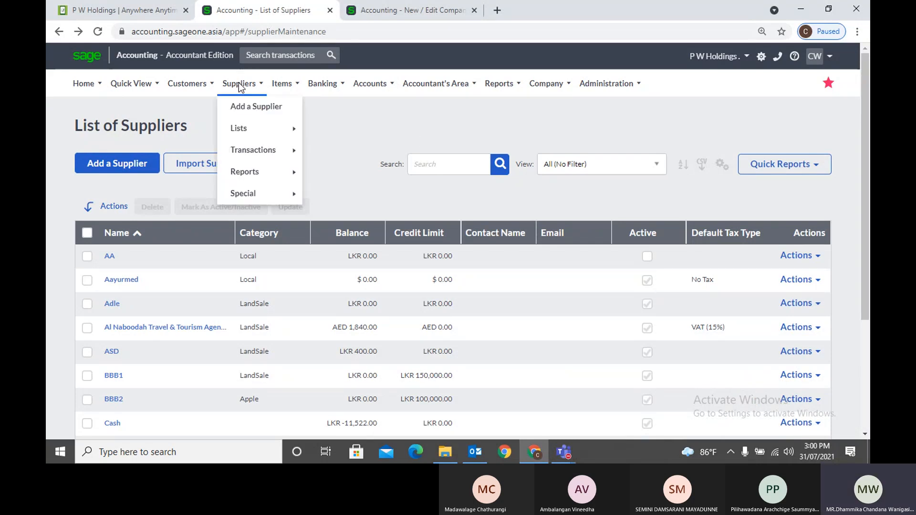
{"action": "mouse_move", "coordinate": [262, 133]}
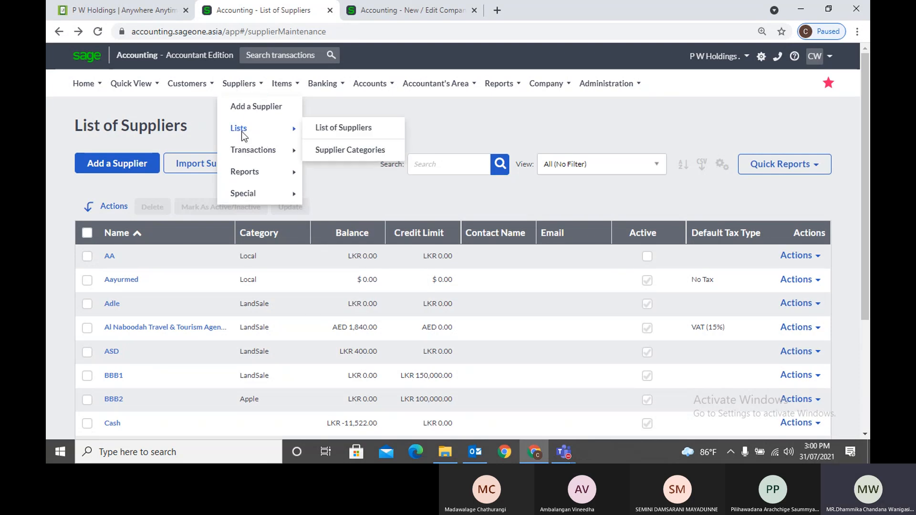
{"action": "left_click", "coordinate": [335, 157]}
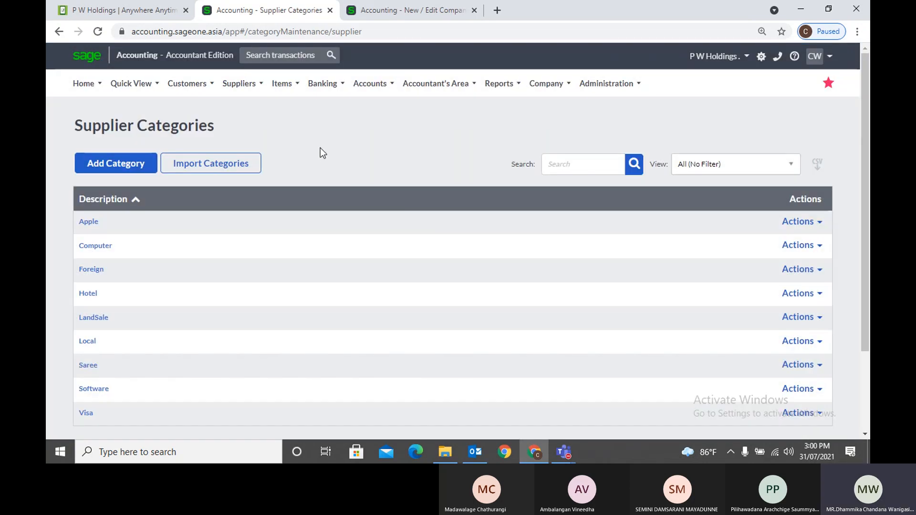
In the third tab, open the Purchases By Supplier report filter and check its categories, then return
{"action": "left_click", "coordinate": [389, 10]}
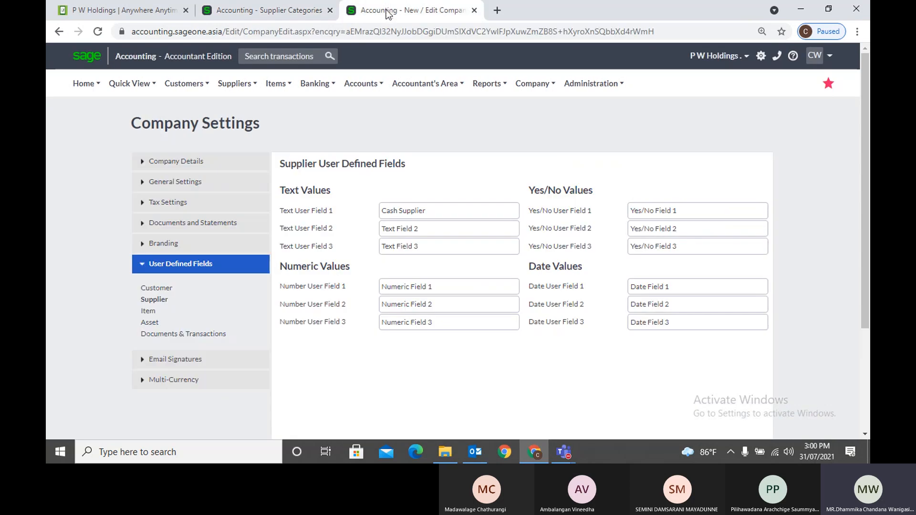
{"action": "left_click", "coordinate": [234, 84]}
{"action": "mouse_move", "coordinate": [237, 147]}
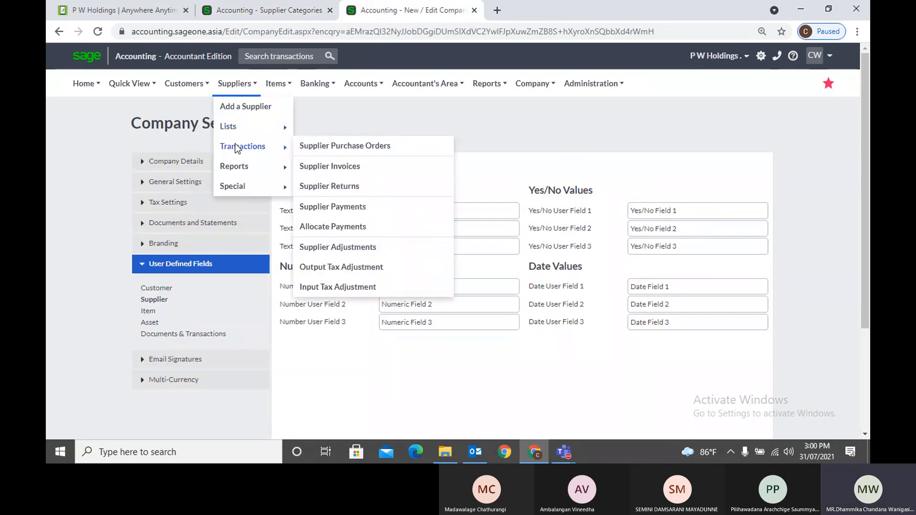
{"action": "mouse_move", "coordinate": [234, 167]}
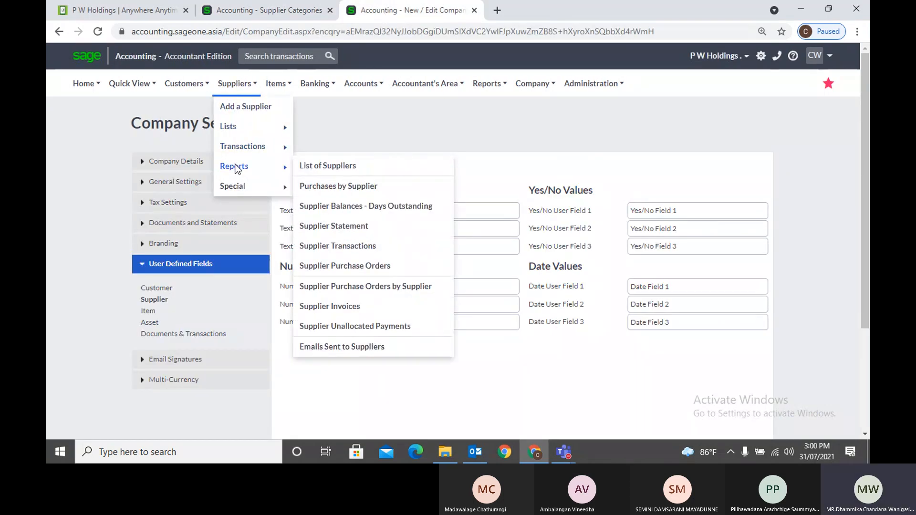
{"action": "left_click", "coordinate": [342, 186]}
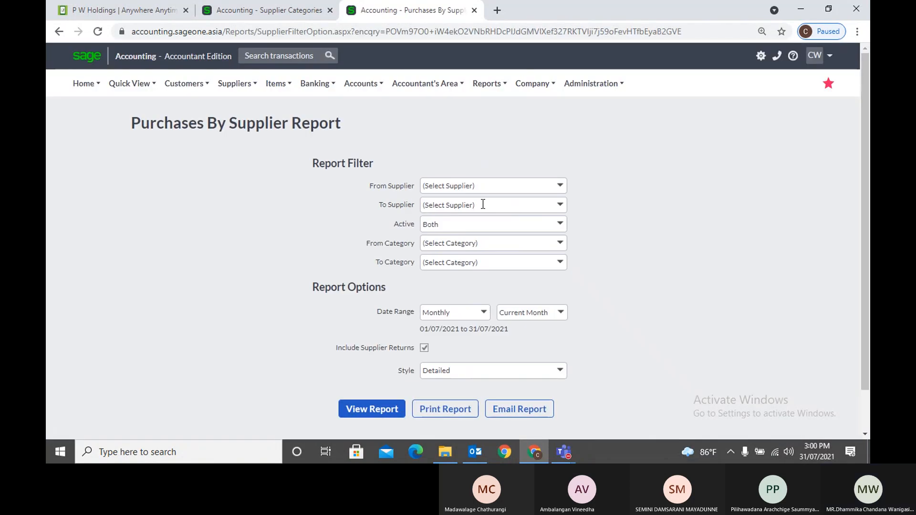
{"action": "left_click", "coordinate": [566, 253]}
{"action": "left_click", "coordinate": [607, 229]}
{"action": "left_click", "coordinate": [286, 2]}
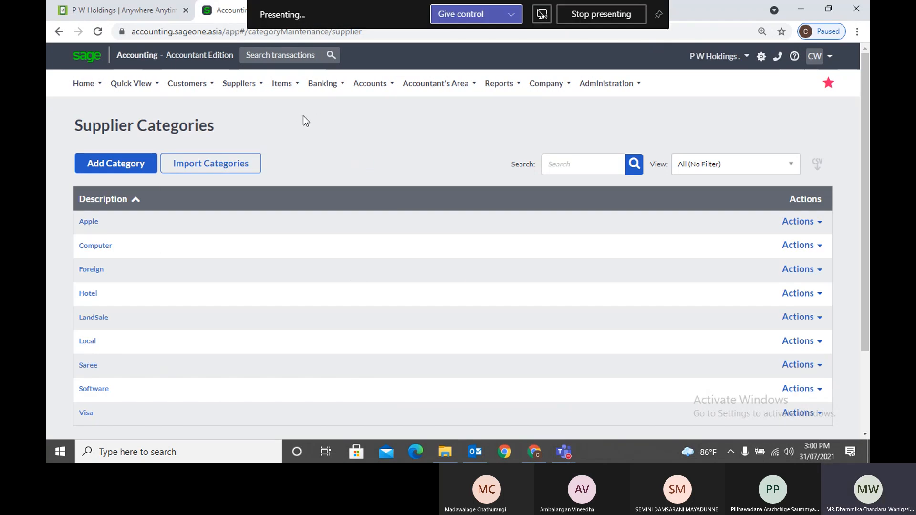
{"action": "left_click", "coordinate": [123, 165]}
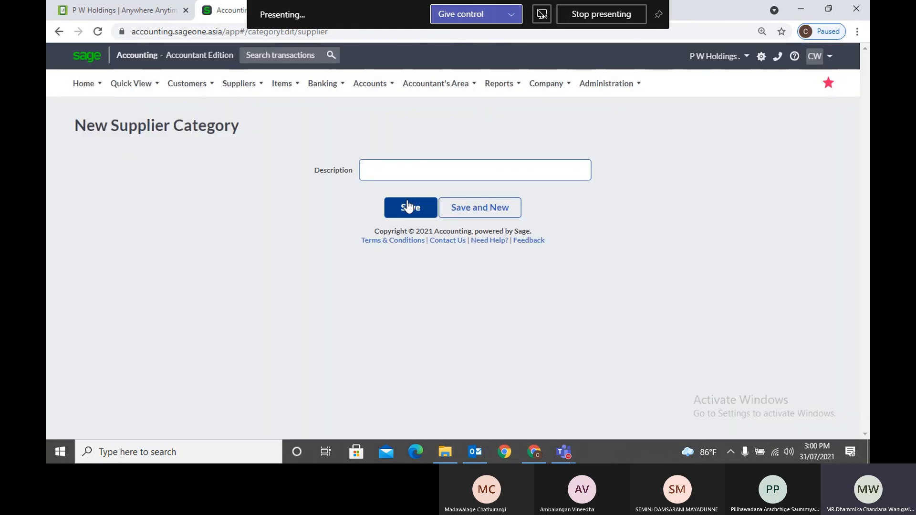
{"action": "mouse_move", "coordinate": [233, 95]}
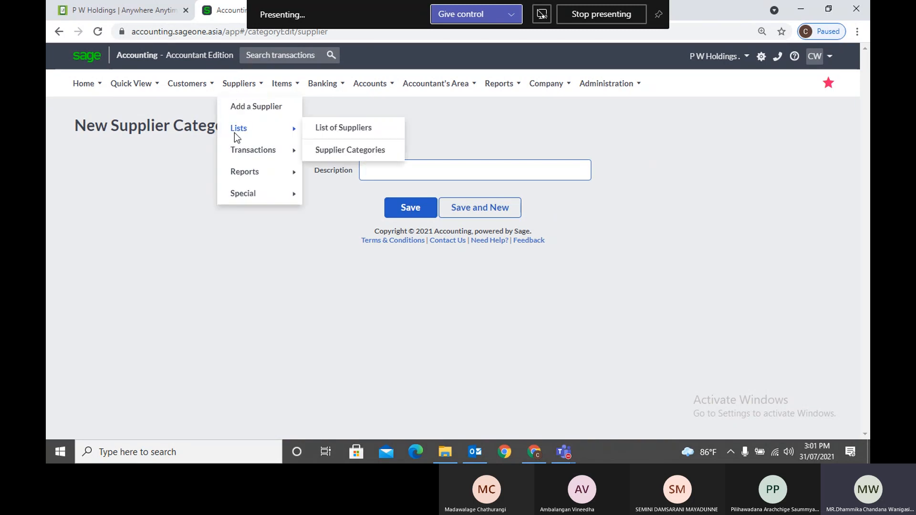
{"action": "left_click", "coordinate": [341, 147]}
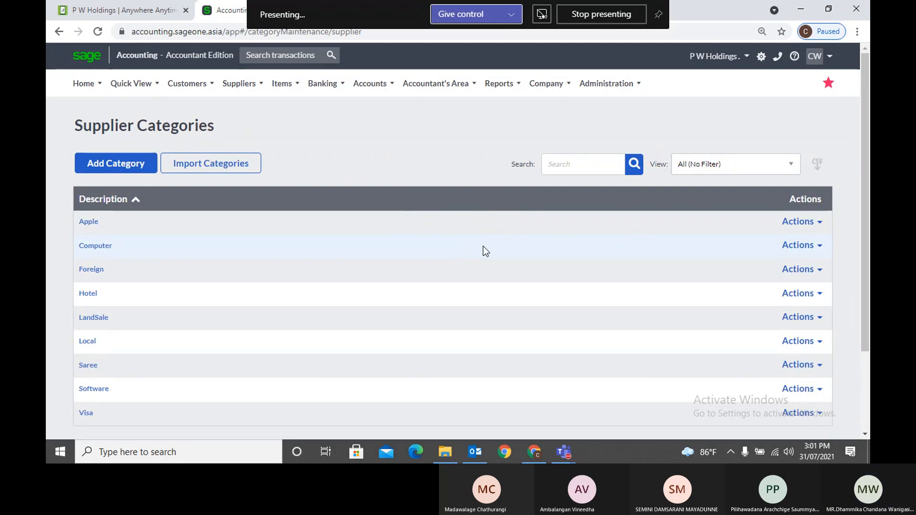
{"action": "scroll", "coordinate": [483, 250], "scroll_direction": "down", "scroll_amount": 3}
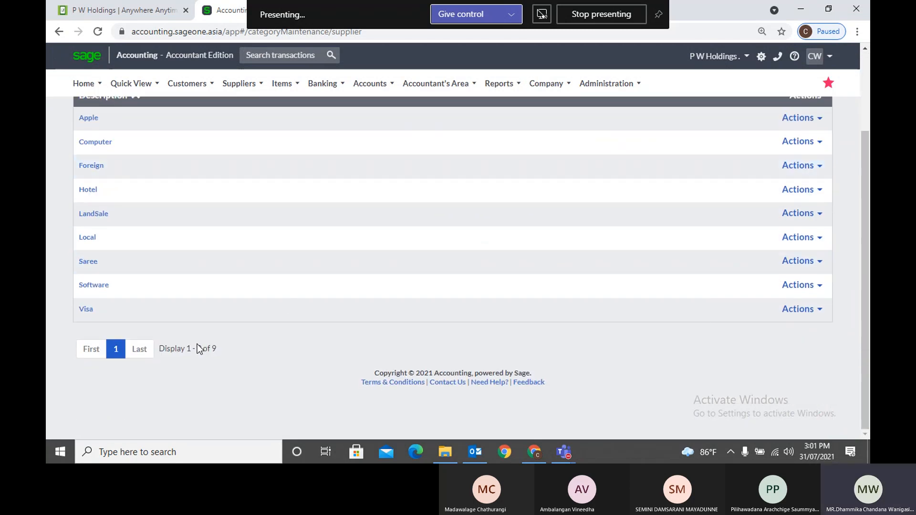
{"action": "scroll", "coordinate": [336, 302], "scroll_direction": "up", "scroll_amount": 3}
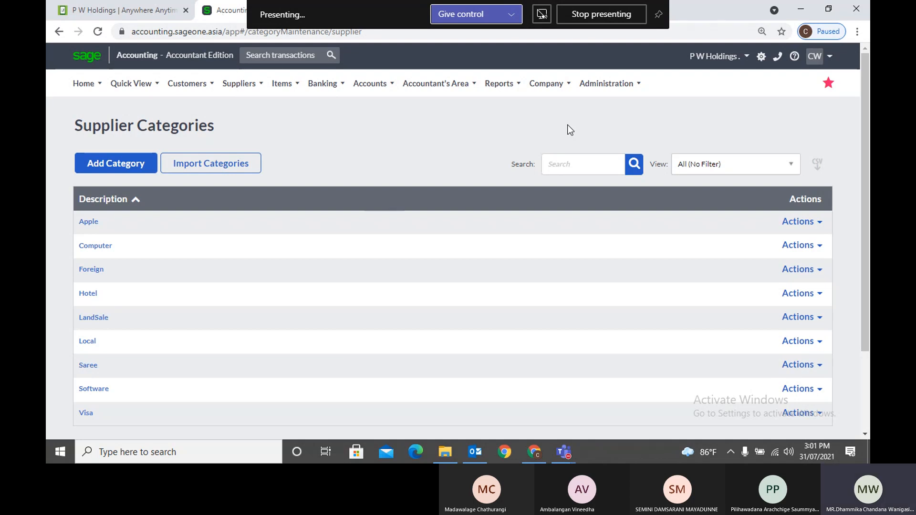
Bring up the Teams meeting window from the taskbar
{"action": "mouse_move", "coordinate": [567, 452]}
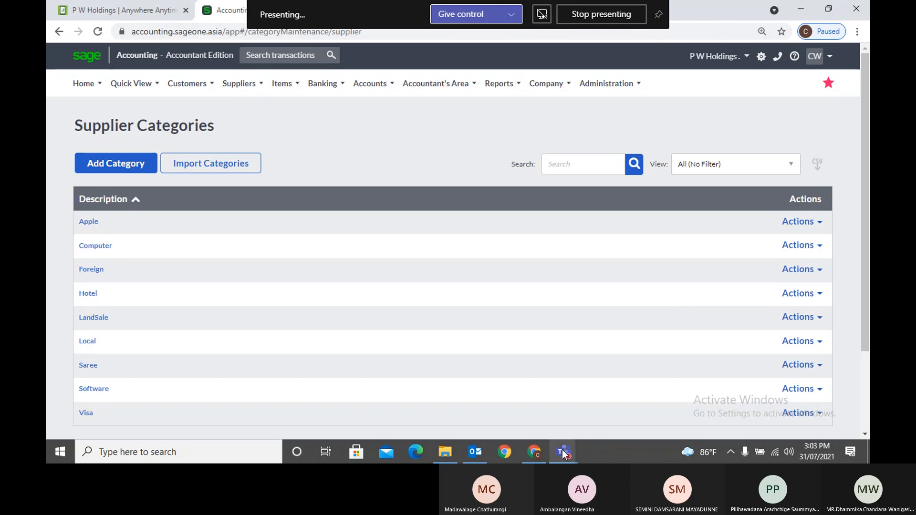
Bring the Teams meeting window forward and stop sharing the screen
{"action": "mouse_move", "coordinate": [564, 451]}
{"action": "left_click", "coordinate": [536, 377]}
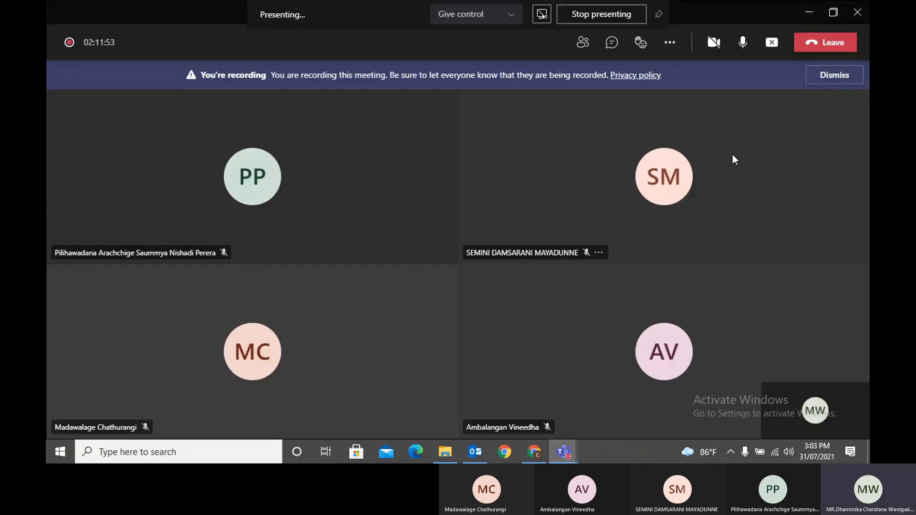
{"action": "left_click", "coordinate": [772, 42]}
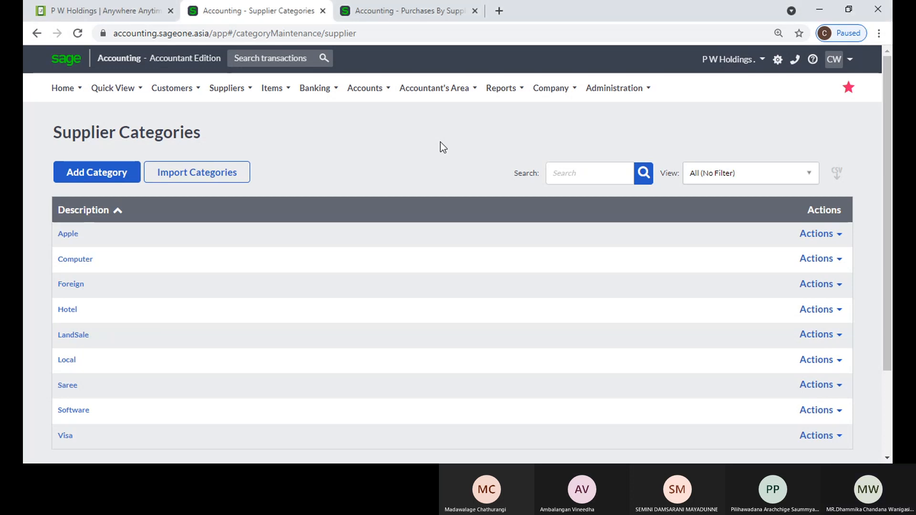
Start a new supplier, cancel the Add New Category dialog, and close the Purchases By Supplier tab
{"action": "left_click", "coordinate": [237, 88]}
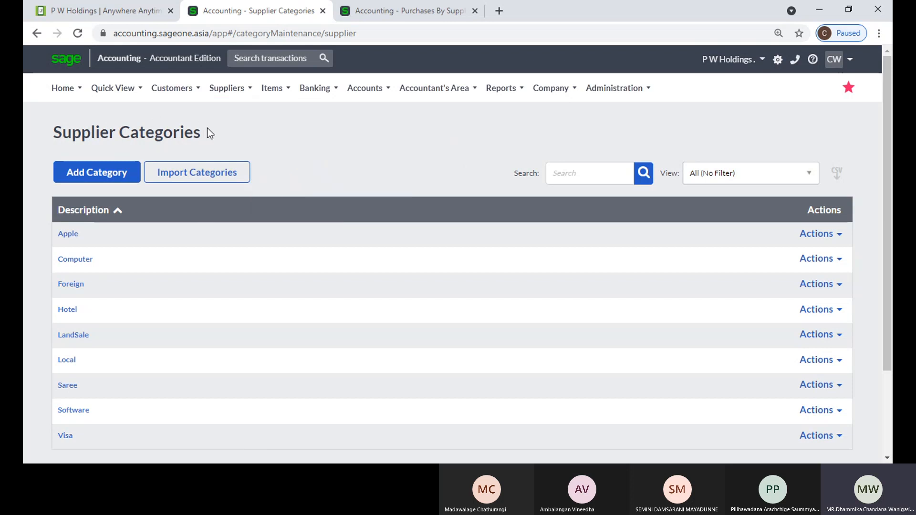
{"action": "mouse_move", "coordinate": [229, 89]}
{"action": "left_click", "coordinate": [234, 114]}
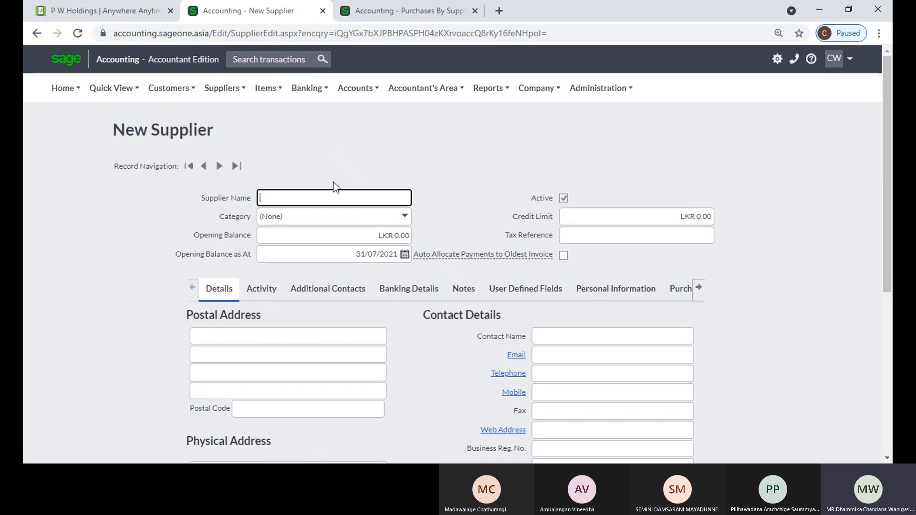
{"action": "left_click", "coordinate": [404, 218]}
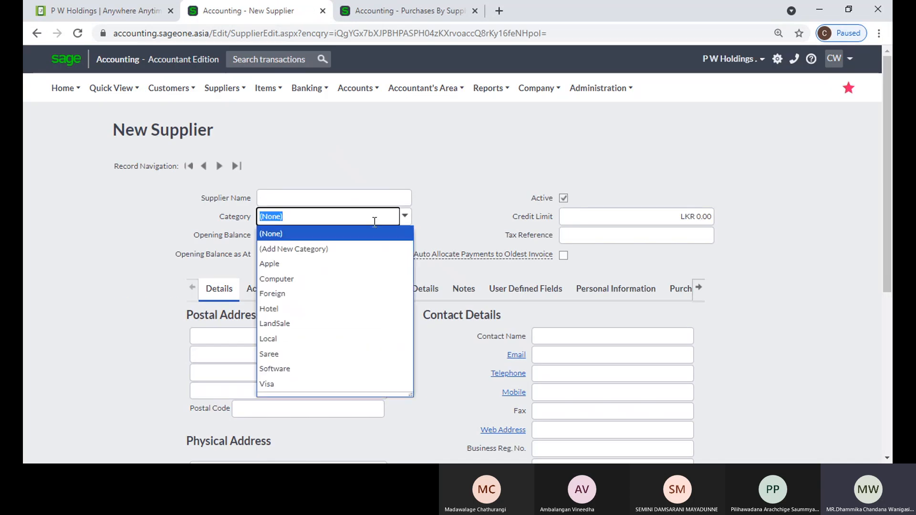
{"action": "left_click", "coordinate": [353, 250]}
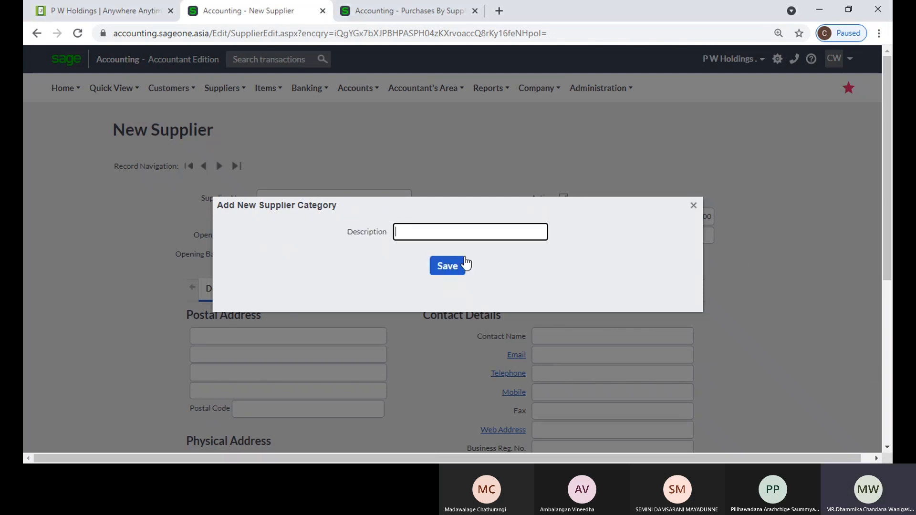
{"action": "left_click", "coordinate": [694, 207]}
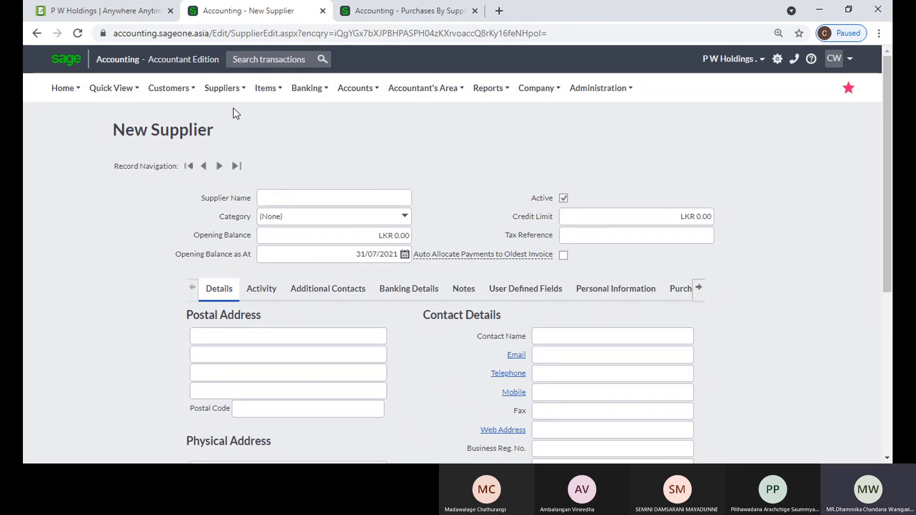
{"action": "mouse_move", "coordinate": [266, 91]}
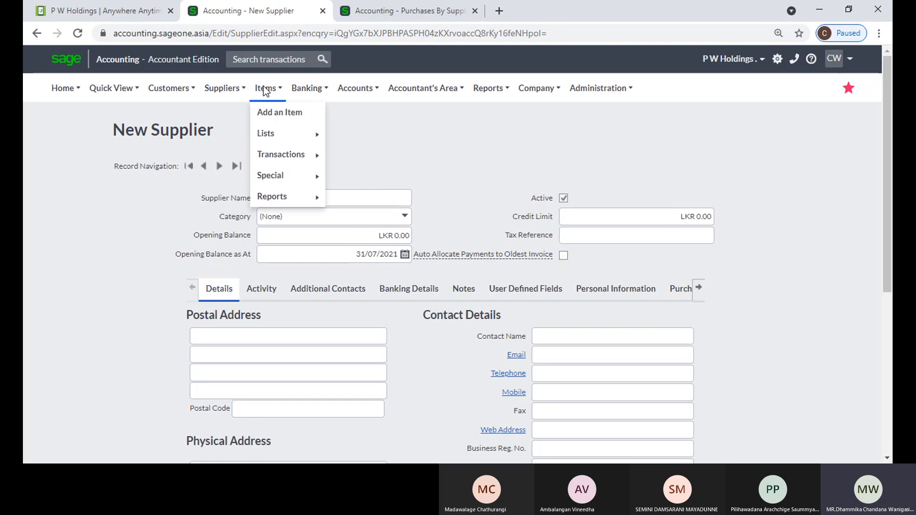
{"action": "left_click", "coordinate": [476, 11]}
Go to the List of Items and start a new item record with Add Item
{"action": "mouse_move", "coordinate": [267, 90]}
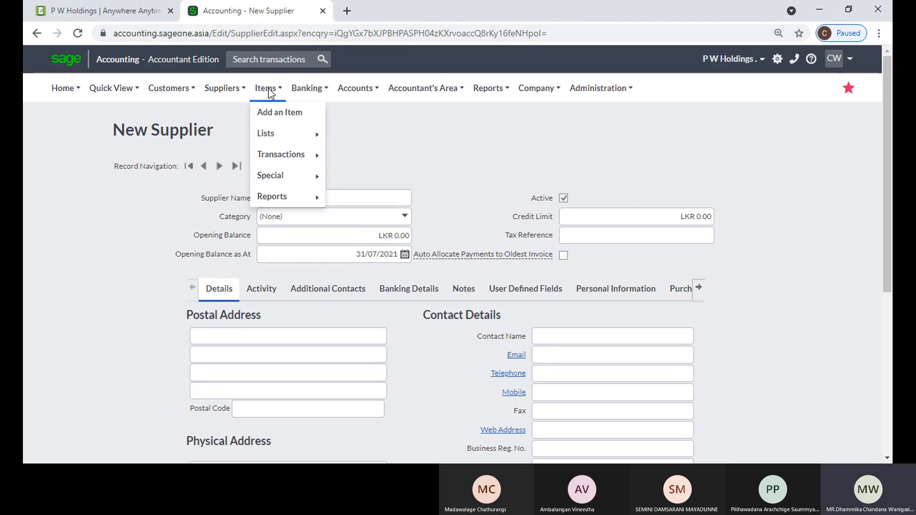
{"action": "mouse_move", "coordinate": [275, 135]}
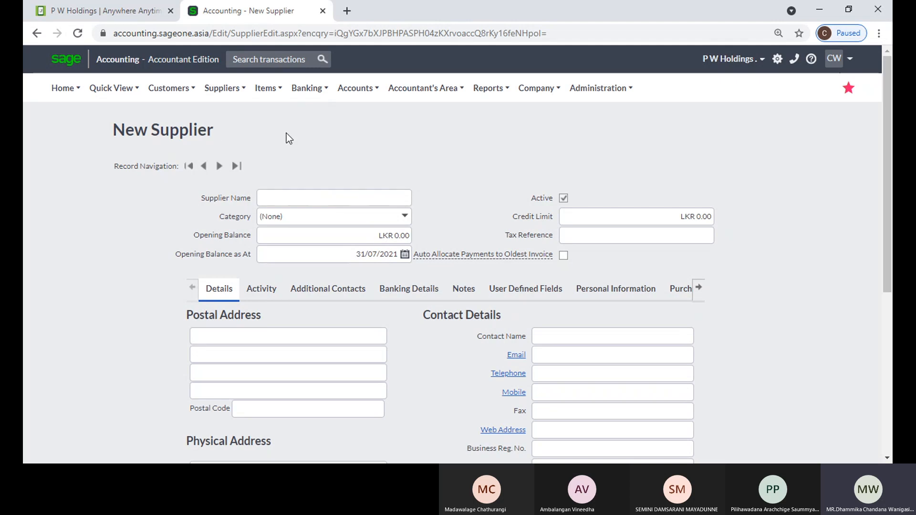
{"action": "left_click", "coordinate": [273, 117]}
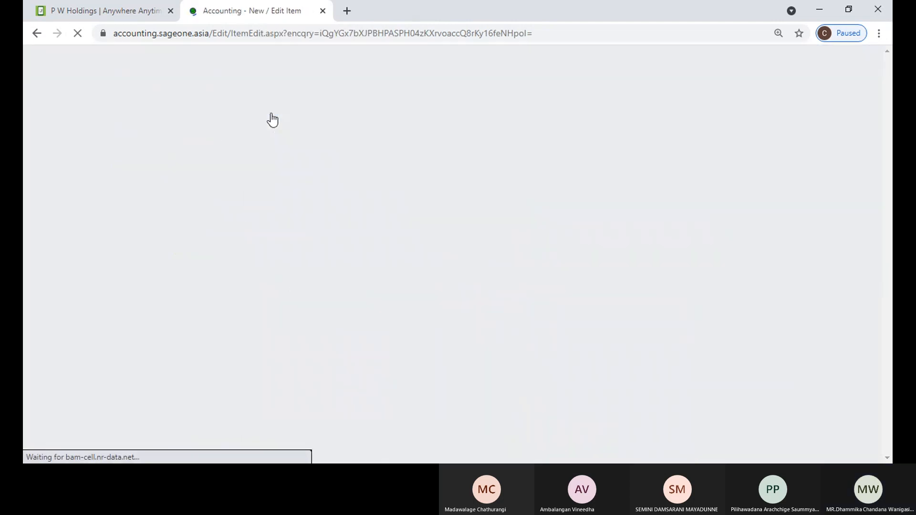
{"action": "mouse_move", "coordinate": [269, 96]}
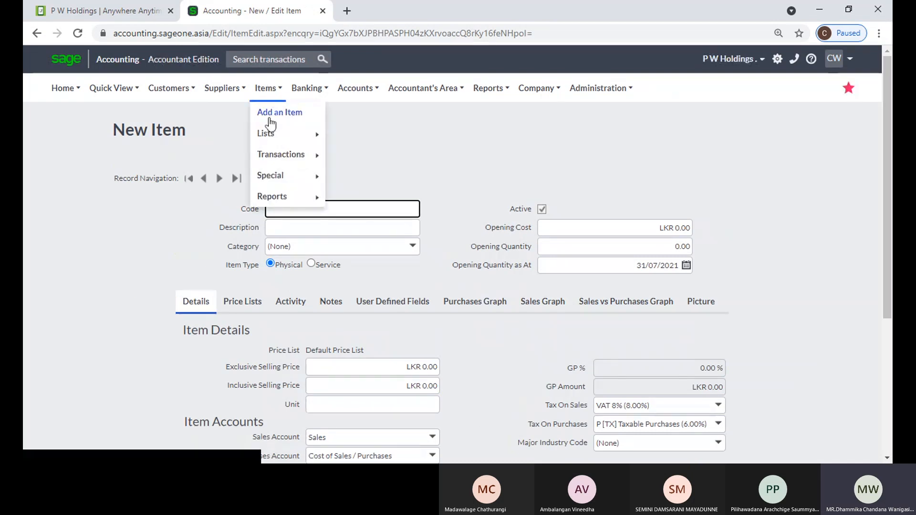
{"action": "mouse_move", "coordinate": [267, 134]}
{"action": "left_click", "coordinate": [353, 134]}
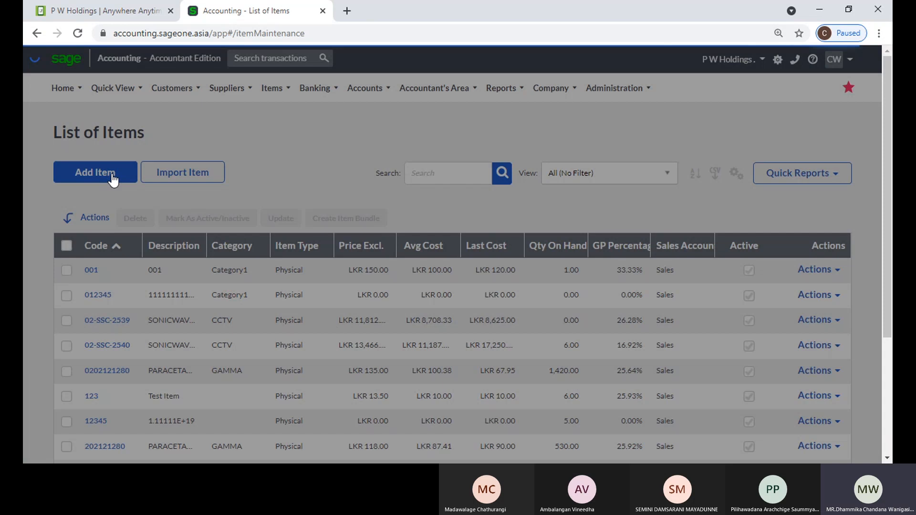
{"action": "left_click", "coordinate": [113, 180]}
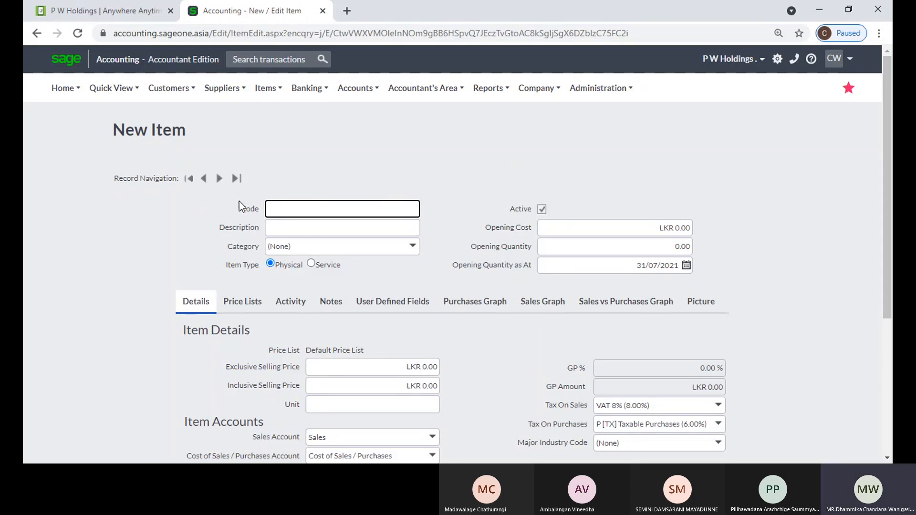
Enter item code KIU001 and the description 'Accounting Software Course'
{"action": "left_click", "coordinate": [289, 206]}
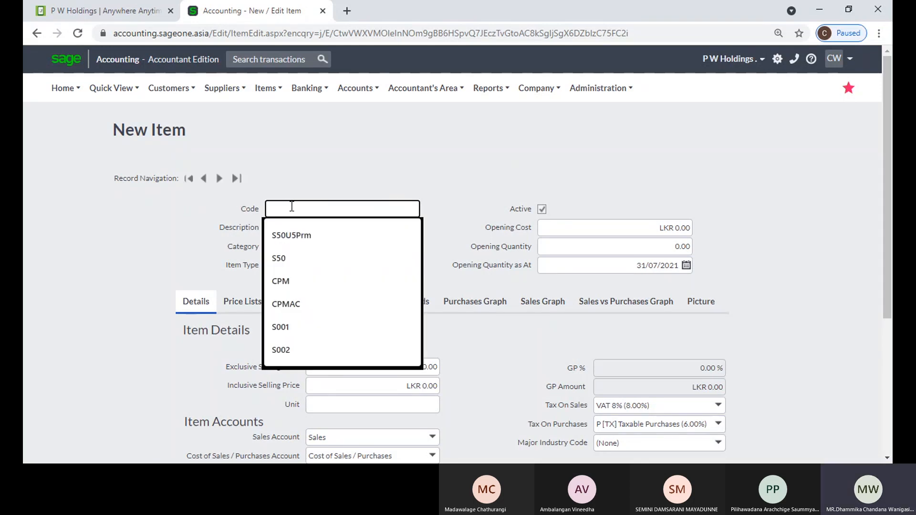
{"action": "left_click", "coordinate": [290, 188]}
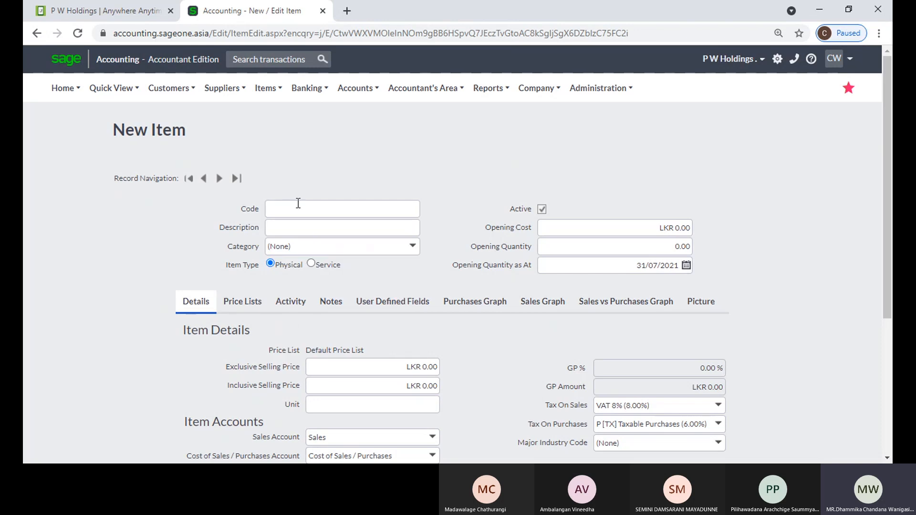
{"action": "left_click", "coordinate": [309, 208]}
{"action": "type", "text": "KIU"}
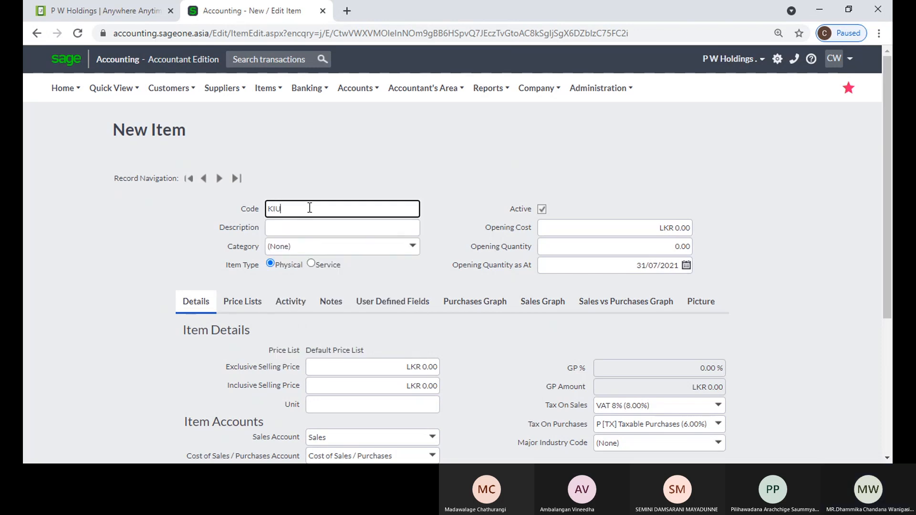
{"action": "type", "text": "001"}
{"action": "key", "text": "Tab"}
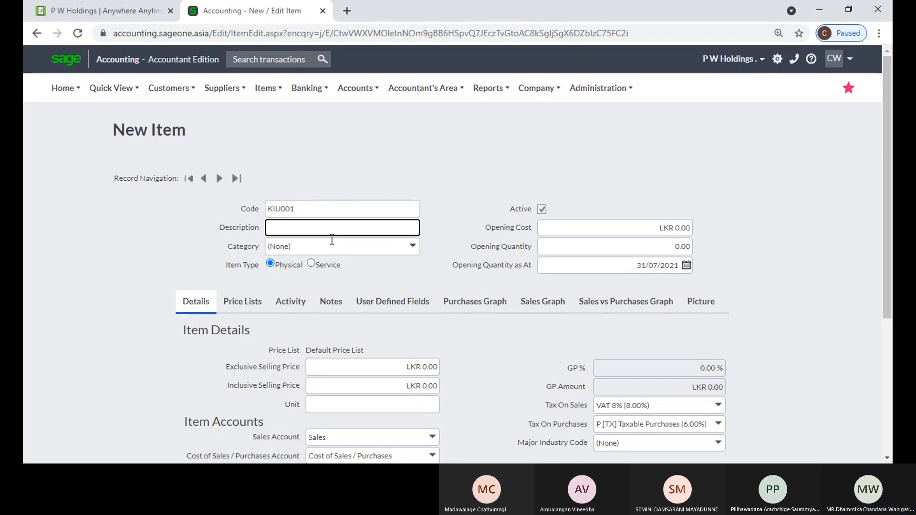
{"action": "type", "text": "Accounting Software Course"}
{"action": "left_click", "coordinate": [357, 180]}
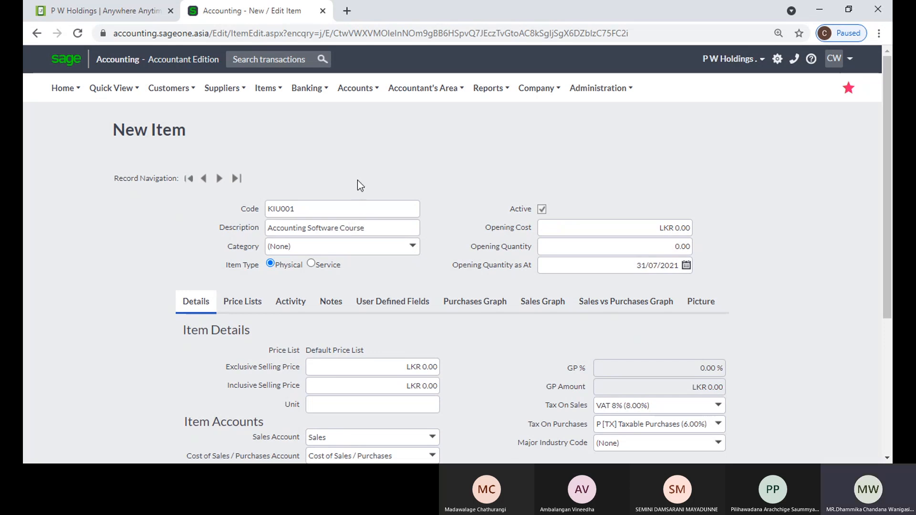
{"action": "double_click", "coordinate": [357, 211]}
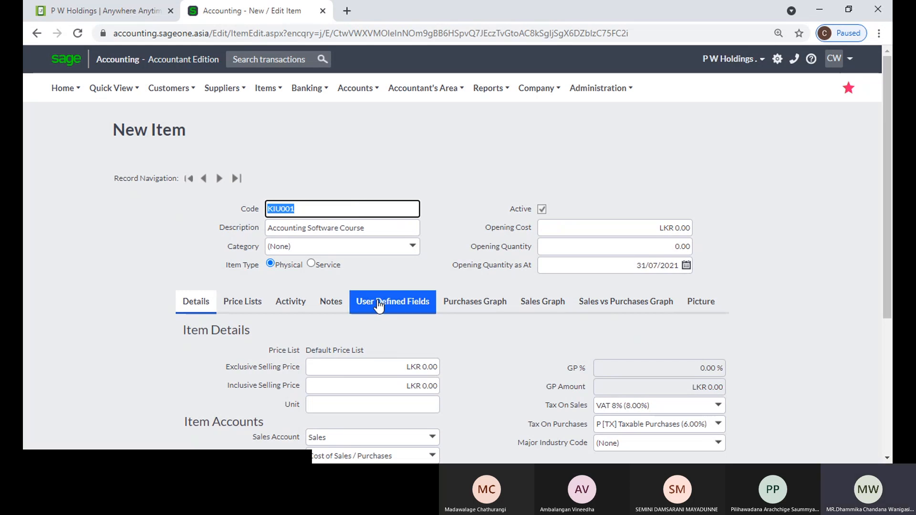
{"action": "left_click", "coordinate": [412, 251]}
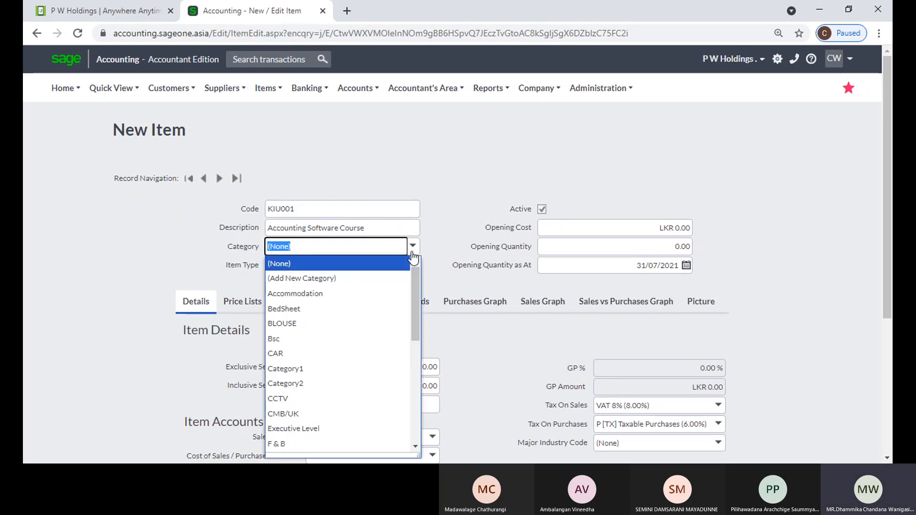
{"action": "left_click", "coordinate": [441, 193]}
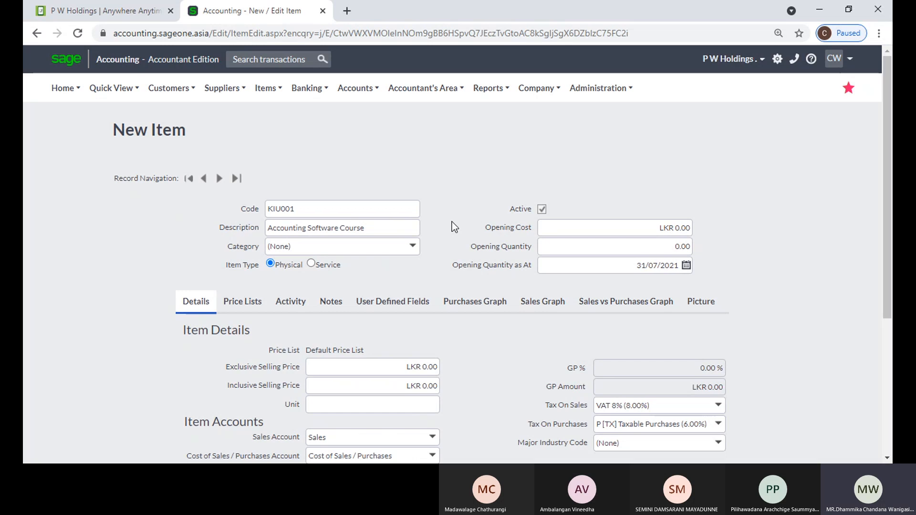
{"action": "left_click", "coordinate": [617, 227]}
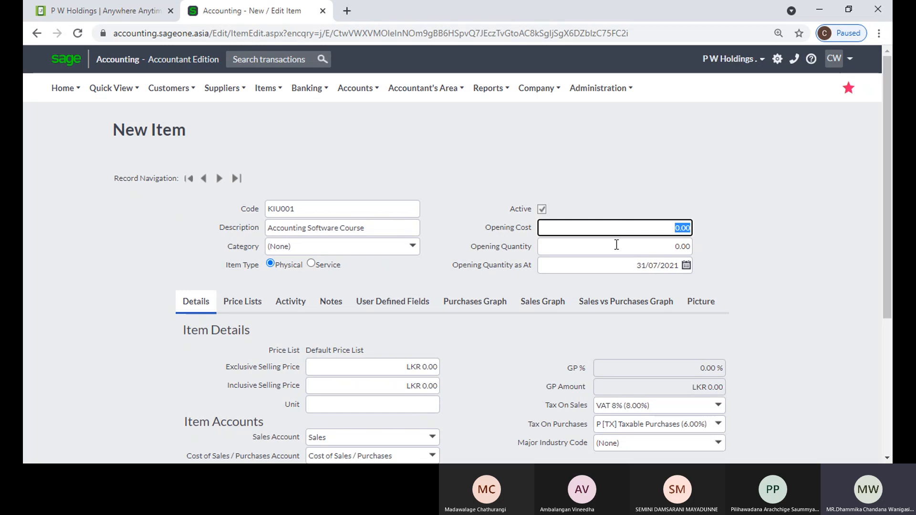
{"action": "left_click", "coordinate": [616, 245]}
{"action": "left_click", "coordinate": [731, 226]}
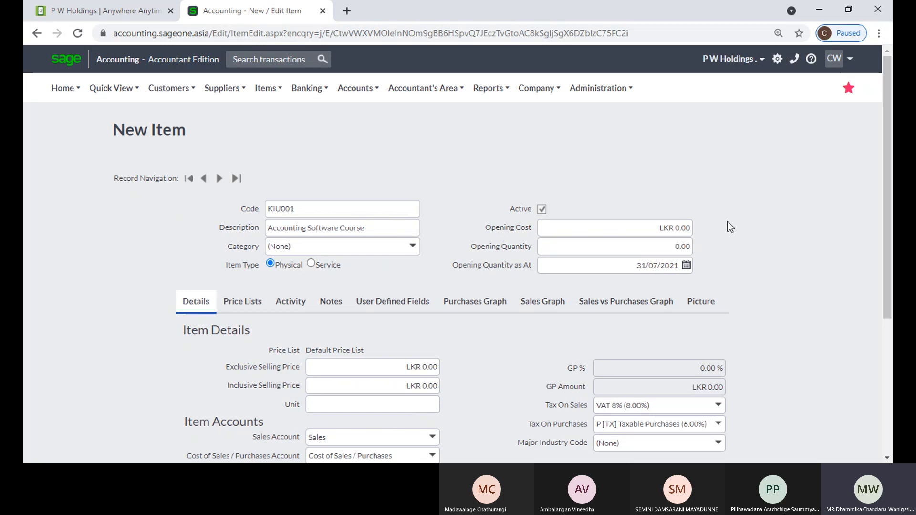
{"action": "left_click", "coordinate": [682, 229]}
{"action": "left_click", "coordinate": [623, 246]}
{"action": "left_click", "coordinate": [737, 262]}
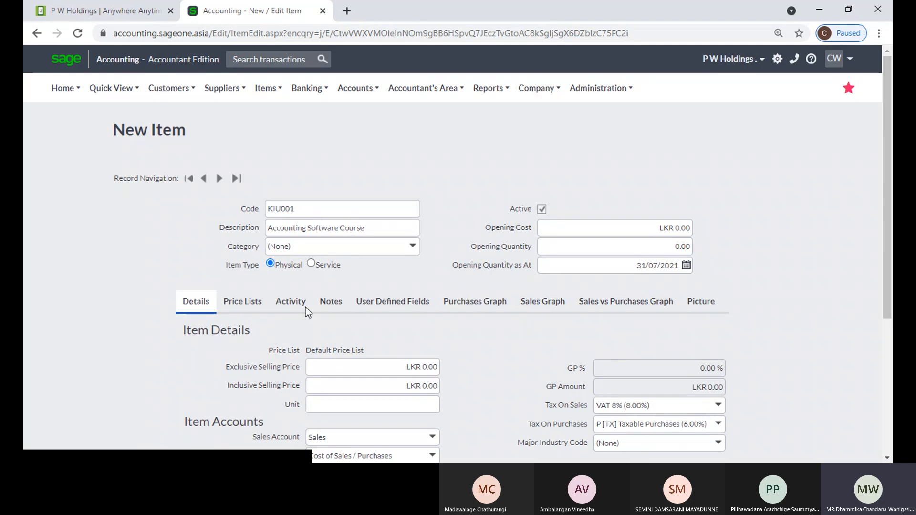
{"action": "left_click", "coordinate": [311, 264]}
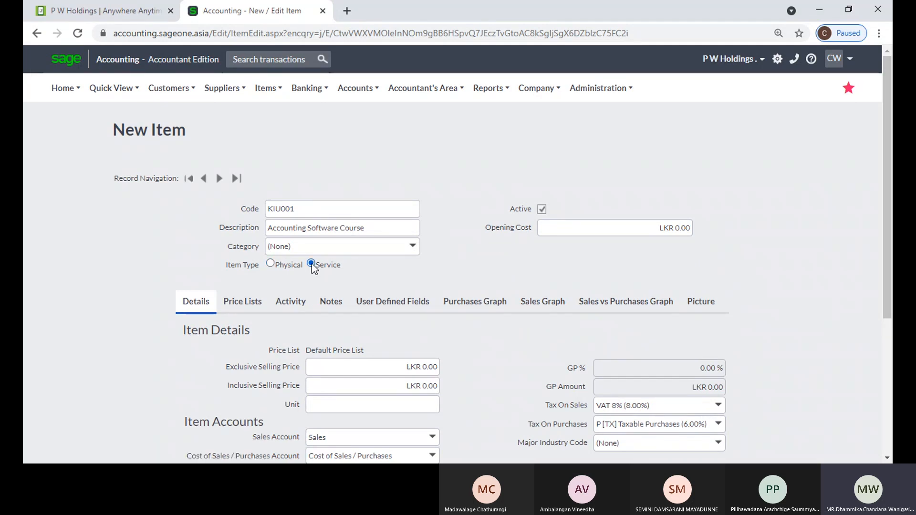
{"action": "left_click", "coordinate": [270, 263]}
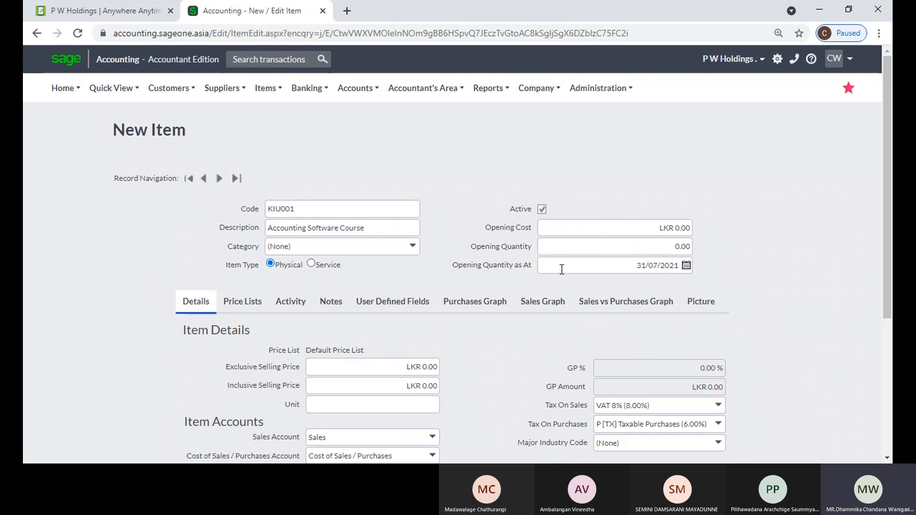
{"action": "left_click", "coordinate": [318, 264]}
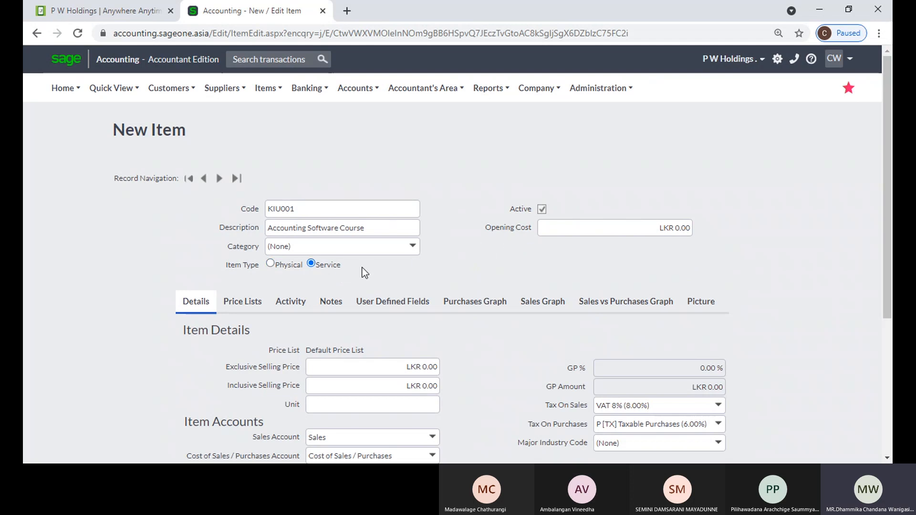
{"action": "left_click", "coordinate": [276, 266]}
{"action": "left_click", "coordinate": [321, 265]}
{"action": "scroll", "coordinate": [415, 270], "scroll_direction": "down", "scroll_amount": 3}
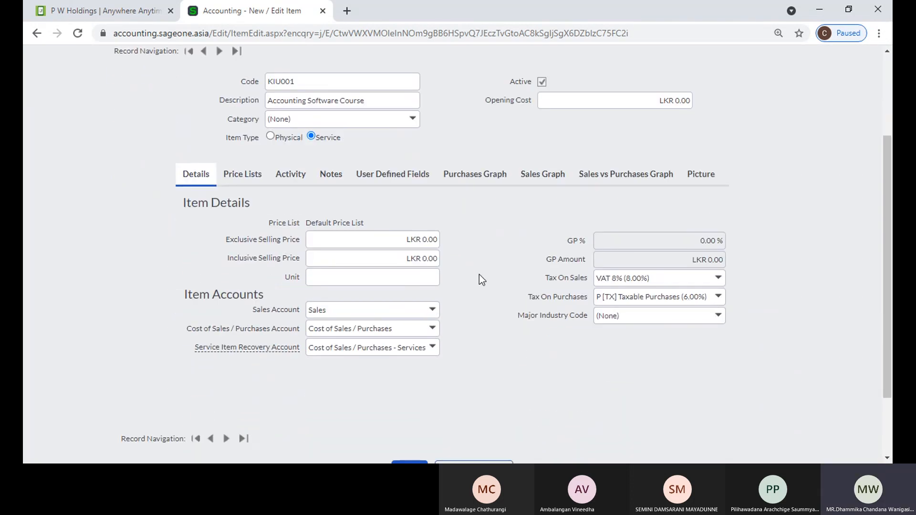
{"action": "left_click", "coordinate": [404, 240]}
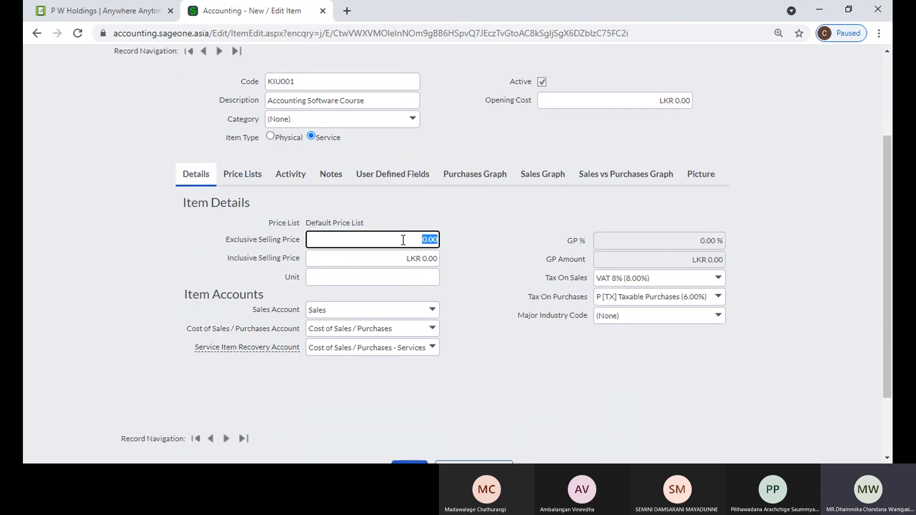
{"action": "left_click", "coordinate": [282, 137]}
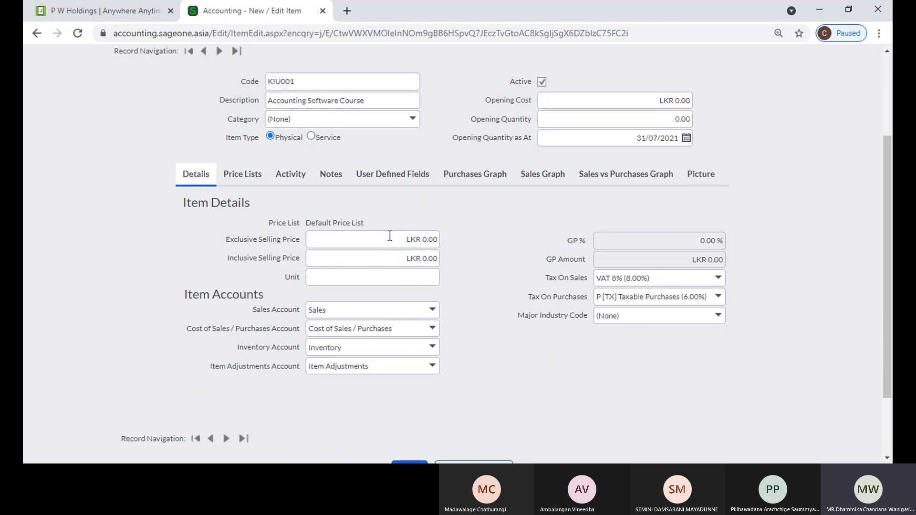
Set the exclusive selling price to 1000 (LKR 1,080.00 with 8% VAT)
{"action": "left_click", "coordinate": [389, 257]}
{"action": "left_click", "coordinate": [518, 265]}
{"action": "left_click", "coordinate": [410, 240]}
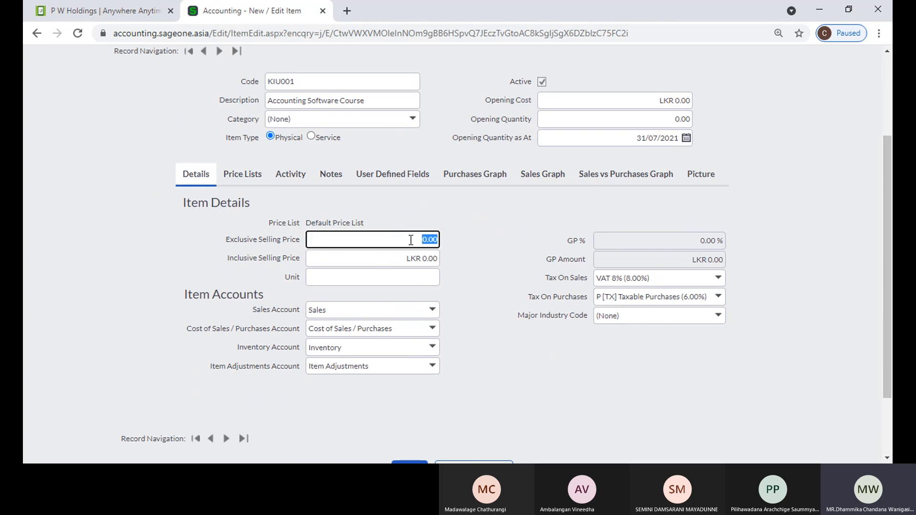
{"action": "type", "text": "1000"}
{"action": "left_click", "coordinate": [468, 273]}
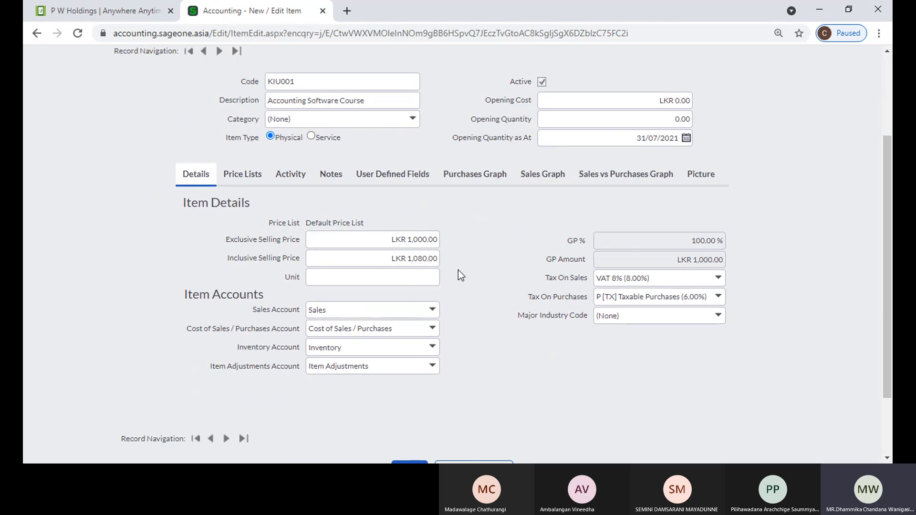
Set the unit to Nos. and duplicate the item form into a second tab
{"action": "left_click", "coordinate": [434, 275]}
{"action": "left_click", "coordinate": [463, 276]}
{"action": "left_click", "coordinate": [396, 274]}
{"action": "type", "text": "Nos."}
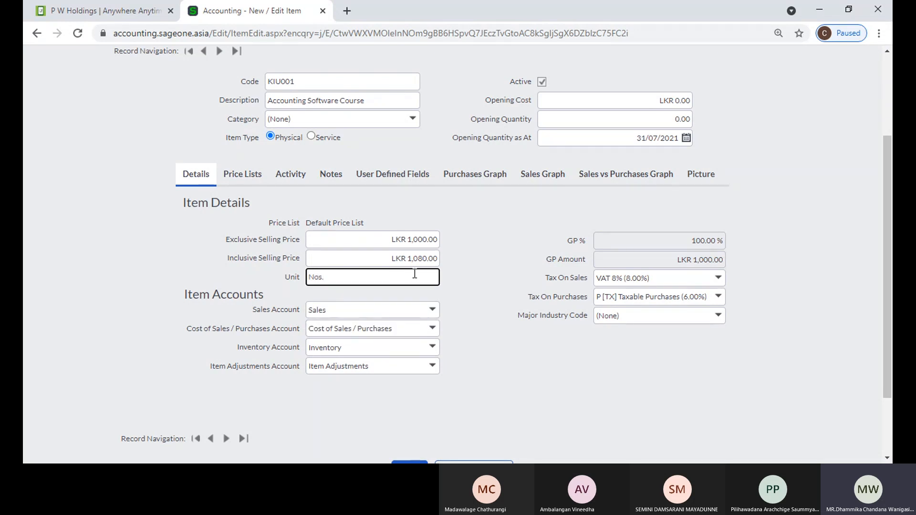
{"action": "left_click", "coordinate": [482, 305]}
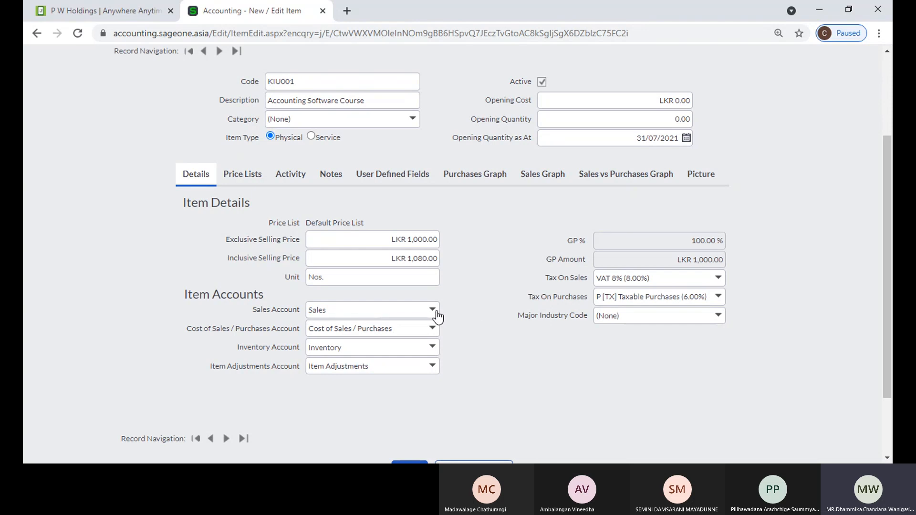
{"action": "right_click", "coordinate": [213, 15]}
{"action": "left_click", "coordinate": [257, 109]}
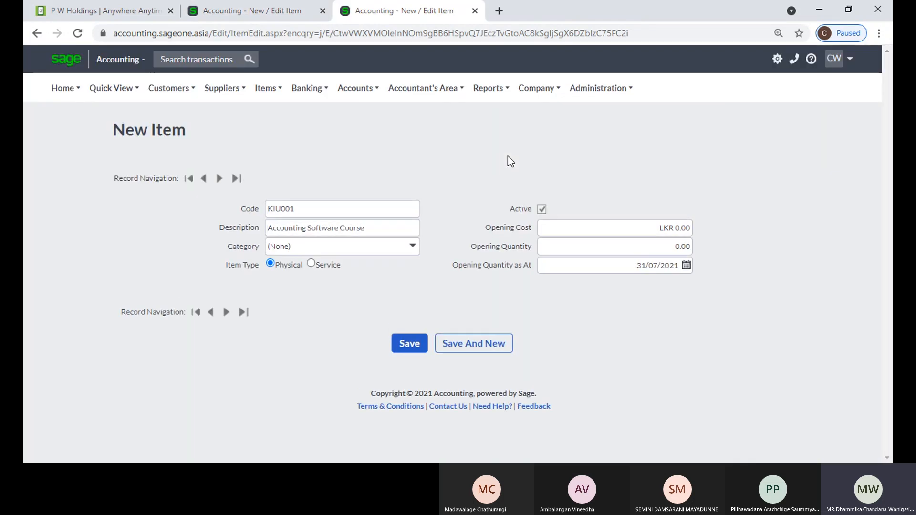
In the duplicate tab, run the Profit and Loss report for All dates, then return to the item
{"action": "left_click", "coordinate": [488, 88]}
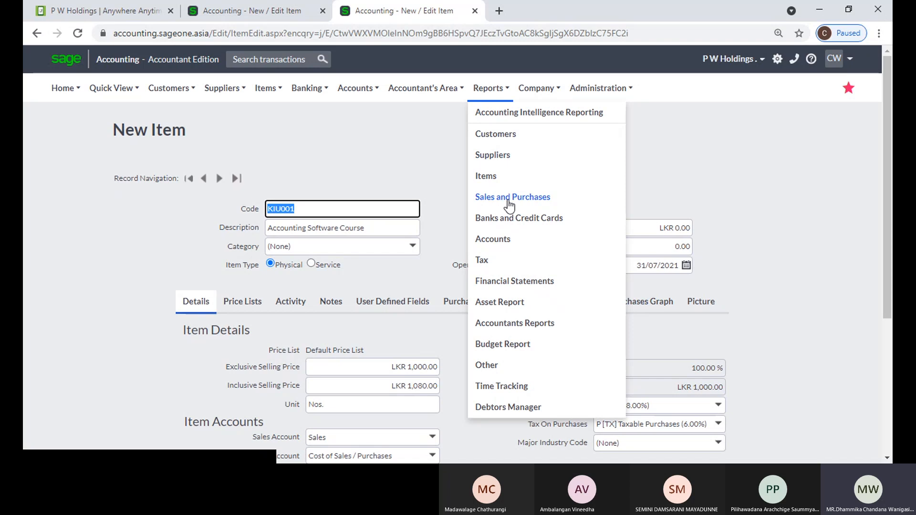
{"action": "left_click", "coordinate": [500, 280]}
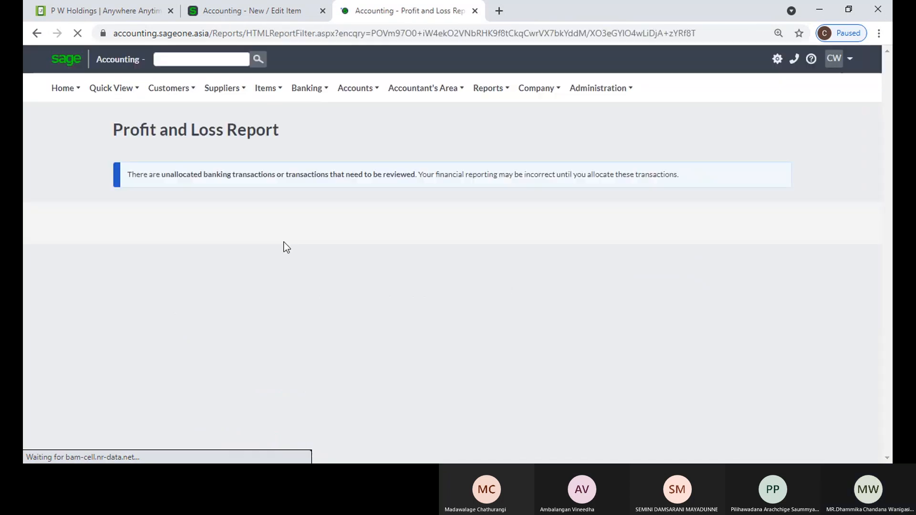
{"action": "left_click", "coordinate": [470, 243]}
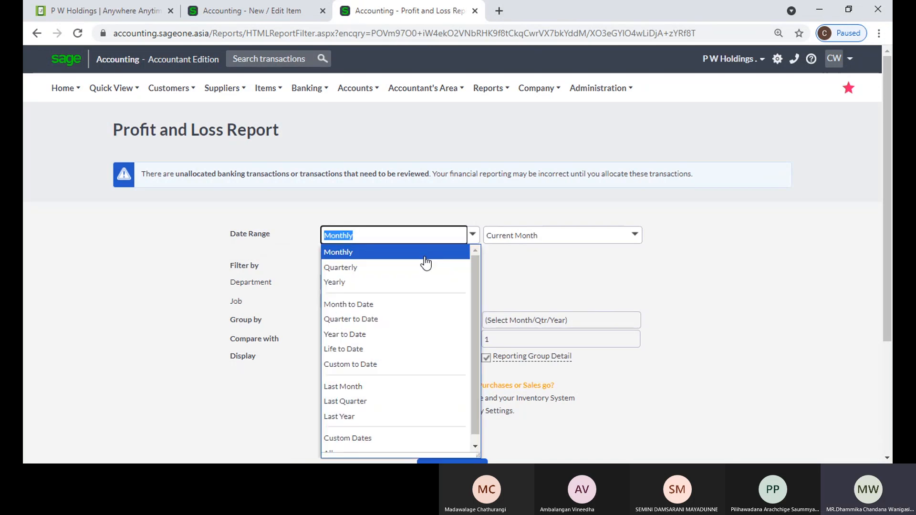
{"action": "scroll", "coordinate": [364, 376], "scroll_direction": "down", "scroll_amount": 1}
{"action": "left_click", "coordinate": [365, 446]}
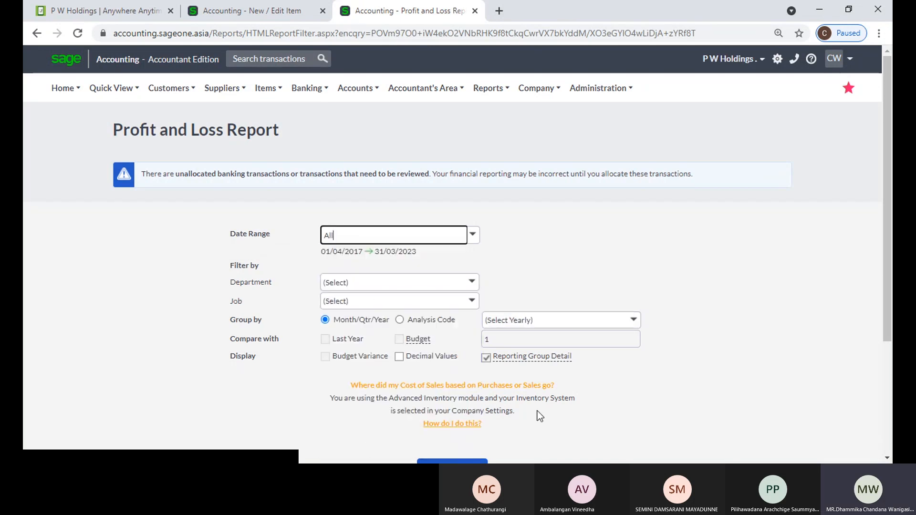
{"action": "scroll", "coordinate": [558, 410], "scroll_direction": "down", "scroll_amount": 1}
{"action": "left_click", "coordinate": [457, 408]}
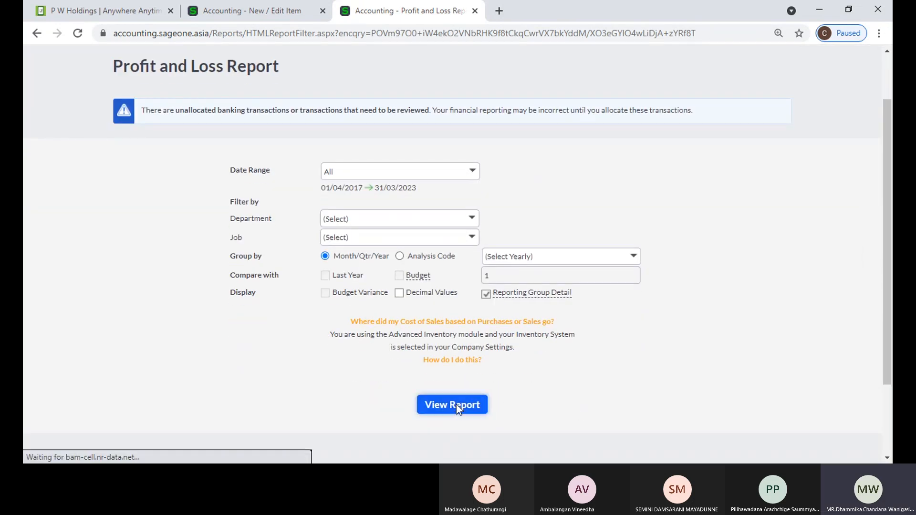
{"action": "left_click", "coordinate": [457, 407]}
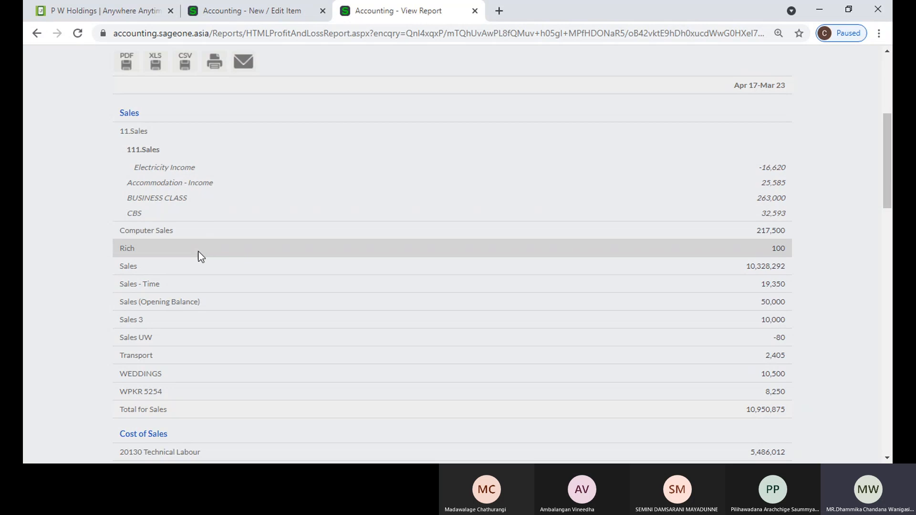
{"action": "left_click", "coordinate": [222, 13]}
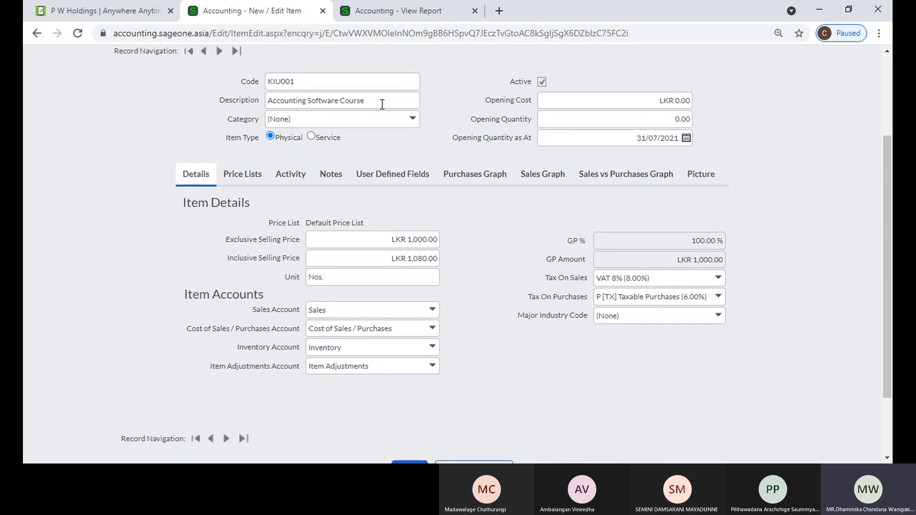
Cancel the Add New Sales Account form unsaved, then switch to the Profit and Loss report tab
{"action": "left_click", "coordinate": [433, 311]}
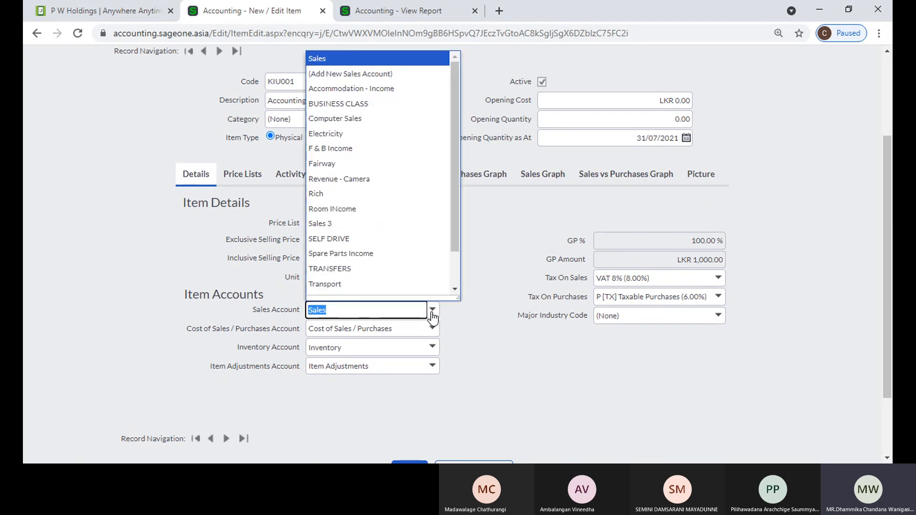
{"action": "left_click", "coordinate": [391, 77]}
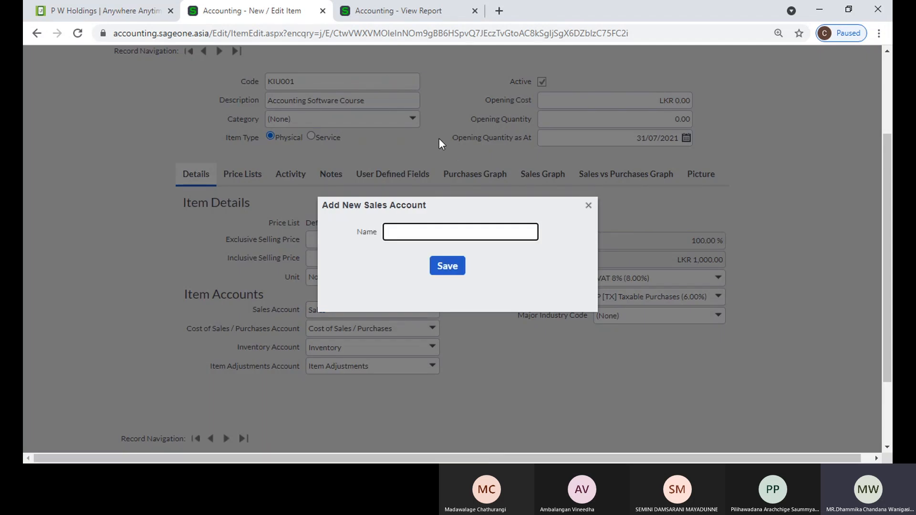
{"action": "left_click", "coordinate": [520, 236]}
{"action": "left_click", "coordinate": [588, 206]}
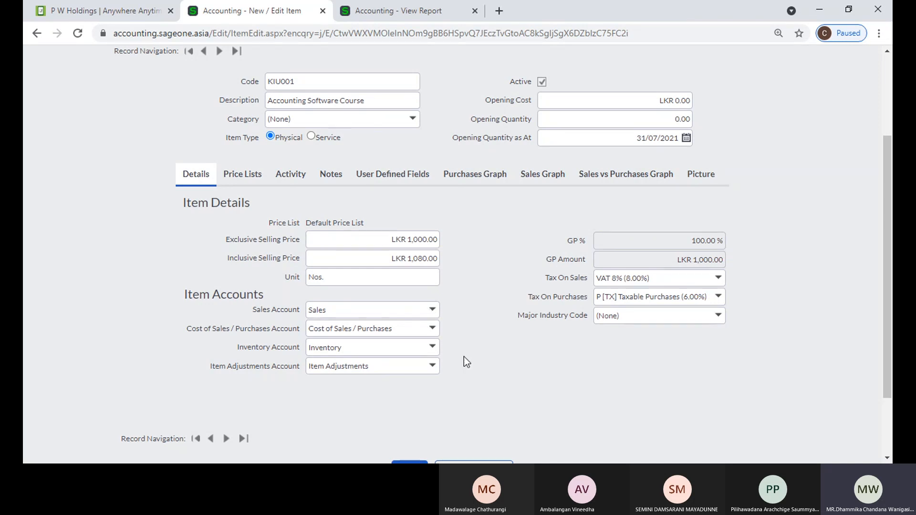
{"action": "left_click", "coordinate": [364, 12]}
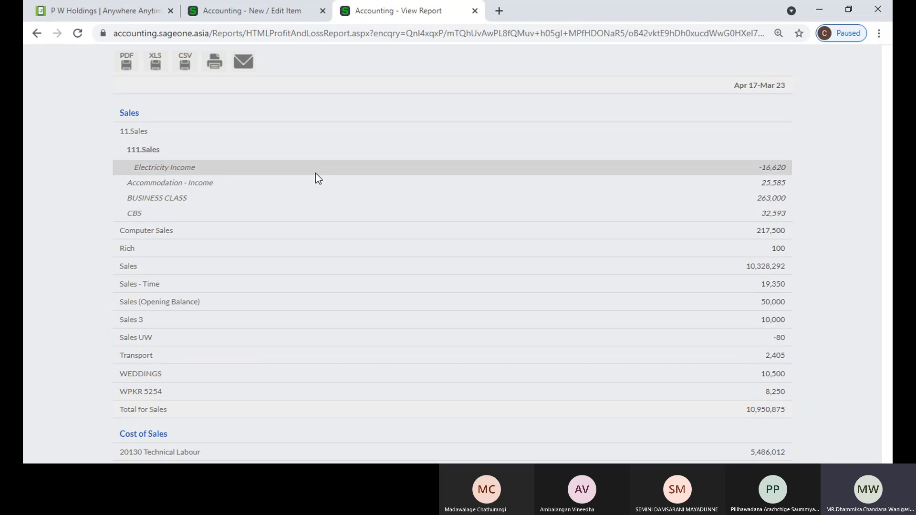
On the KIU001 item form, change the sales account from F & B Income to Accommodation - Income
{"action": "left_click", "coordinate": [264, 12]}
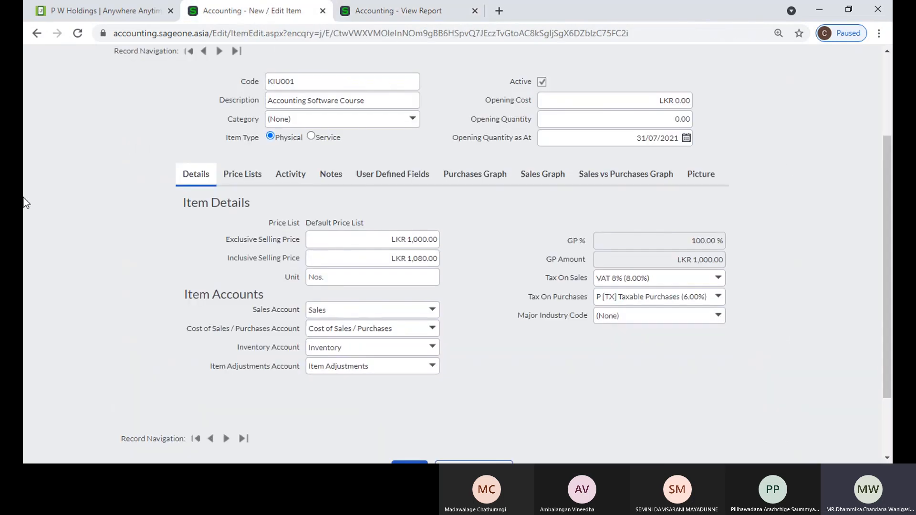
{"action": "scroll", "coordinate": [98, 234], "scroll_direction": "up", "scroll_amount": 1}
{"action": "scroll", "coordinate": [98, 234], "scroll_direction": "up", "scroll_amount": 1}
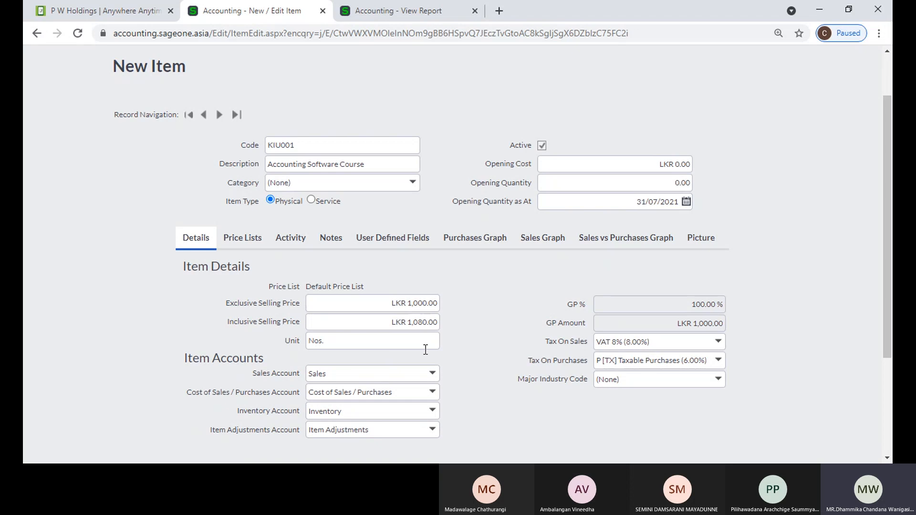
{"action": "left_click", "coordinate": [339, 142]}
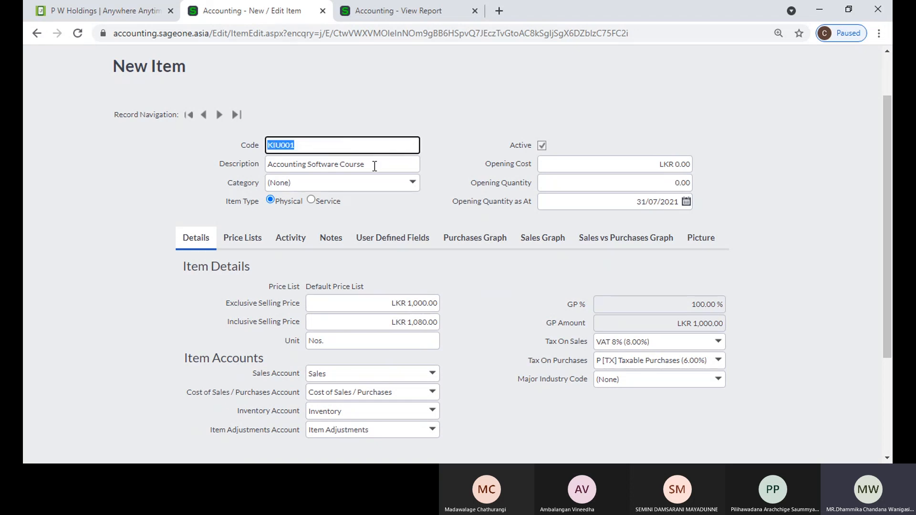
{"action": "left_click", "coordinate": [432, 380]}
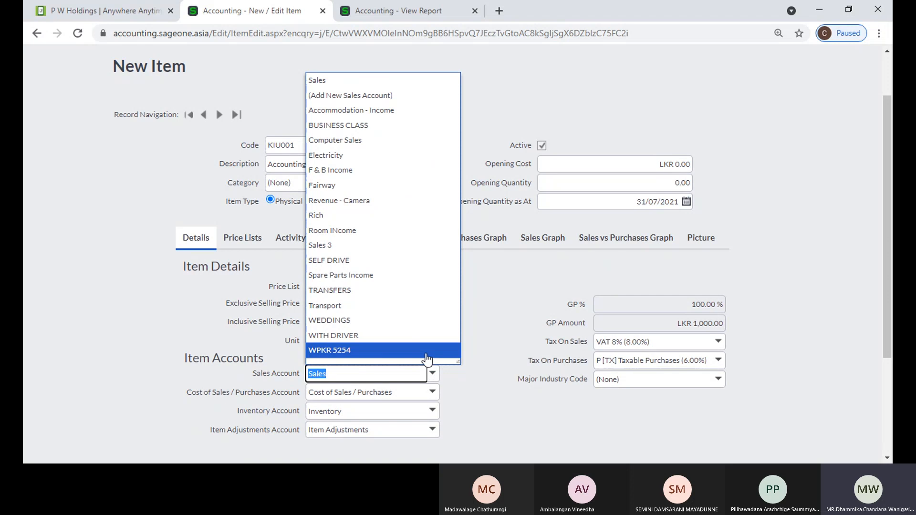
{"action": "left_click", "coordinate": [379, 173]}
{"action": "left_click", "coordinate": [470, 347]}
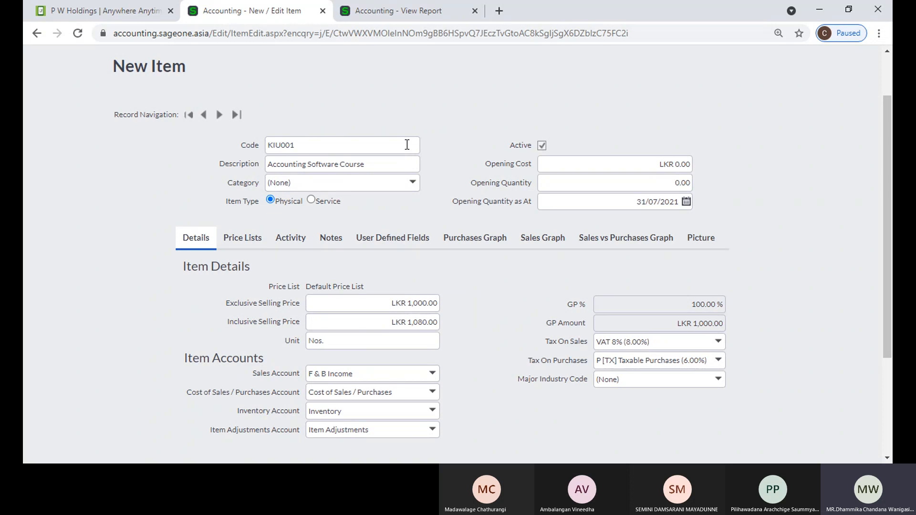
{"action": "left_click", "coordinate": [433, 373]}
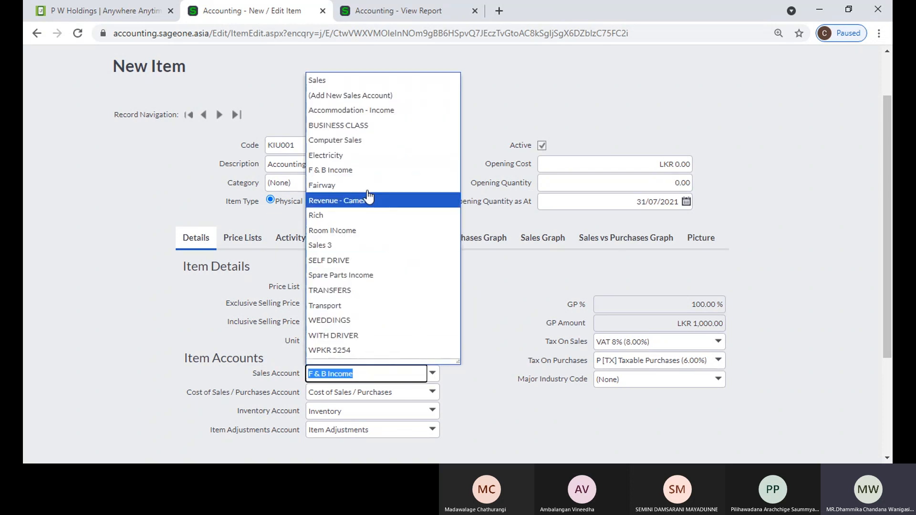
{"action": "left_click", "coordinate": [368, 110]}
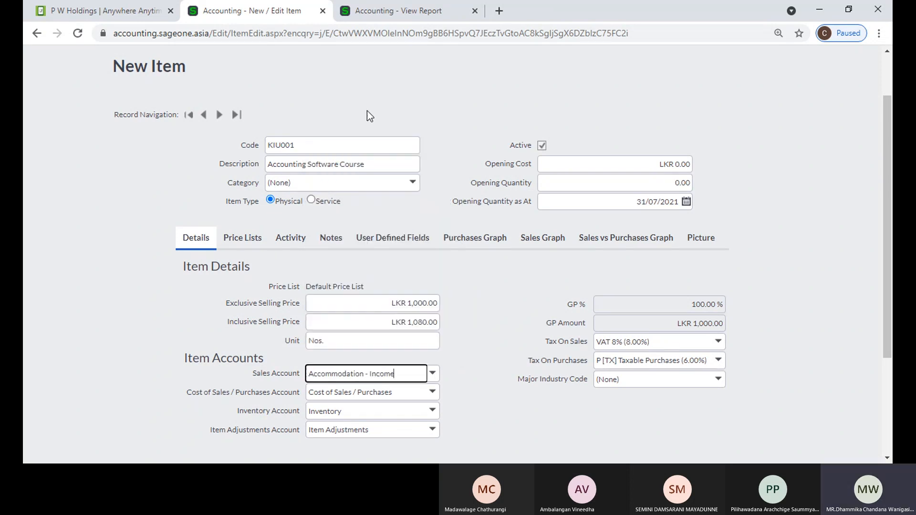
{"action": "left_click", "coordinate": [489, 361]}
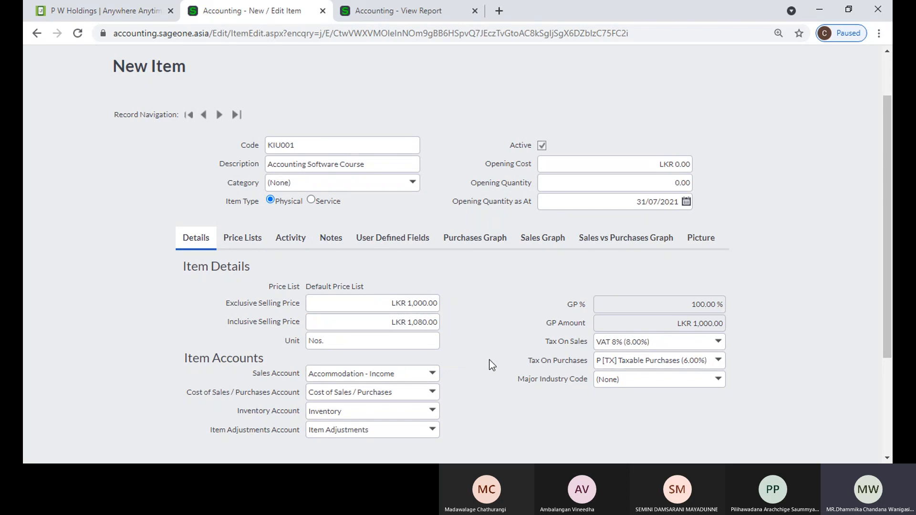
Look over the Profit and Loss report, then return to the new item form
{"action": "left_click", "coordinate": [393, 16]}
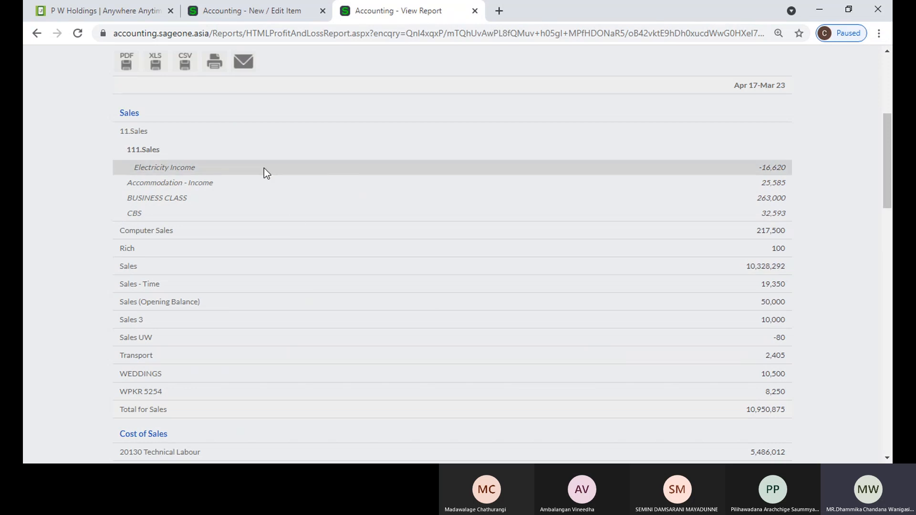
{"action": "scroll", "coordinate": [261, 150], "scroll_direction": "up", "scroll_amount": 3}
{"action": "scroll", "coordinate": [264, 168], "scroll_direction": "down", "scroll_amount": 1}
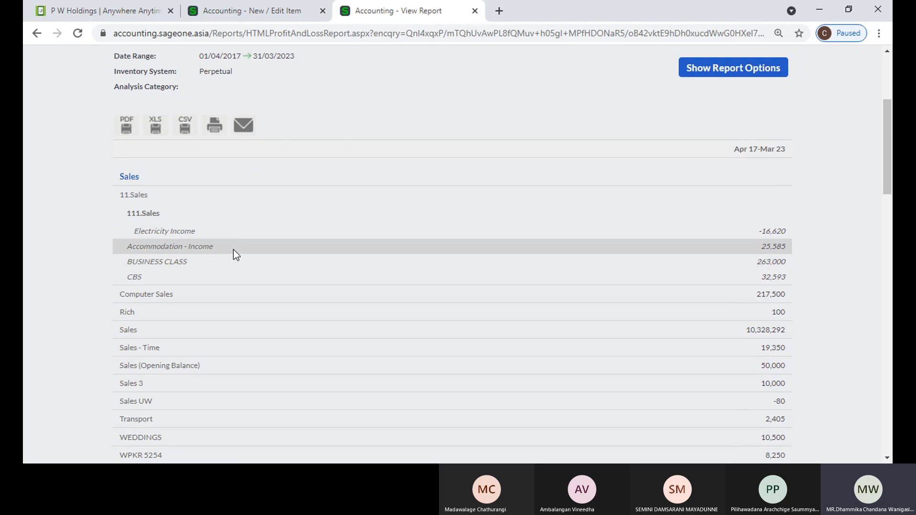
{"action": "scroll", "coordinate": [233, 250], "scroll_direction": "down", "scroll_amount": 2}
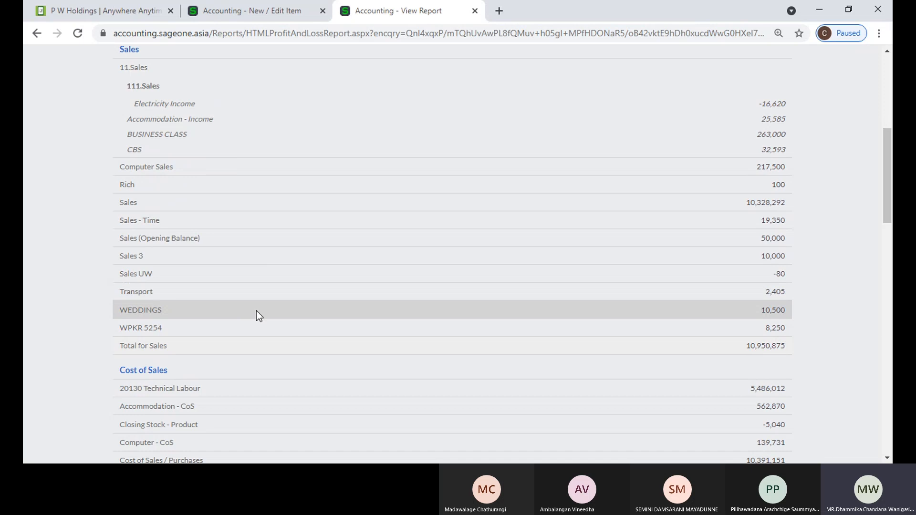
{"action": "scroll", "coordinate": [256, 311], "scroll_direction": "up", "scroll_amount": 4}
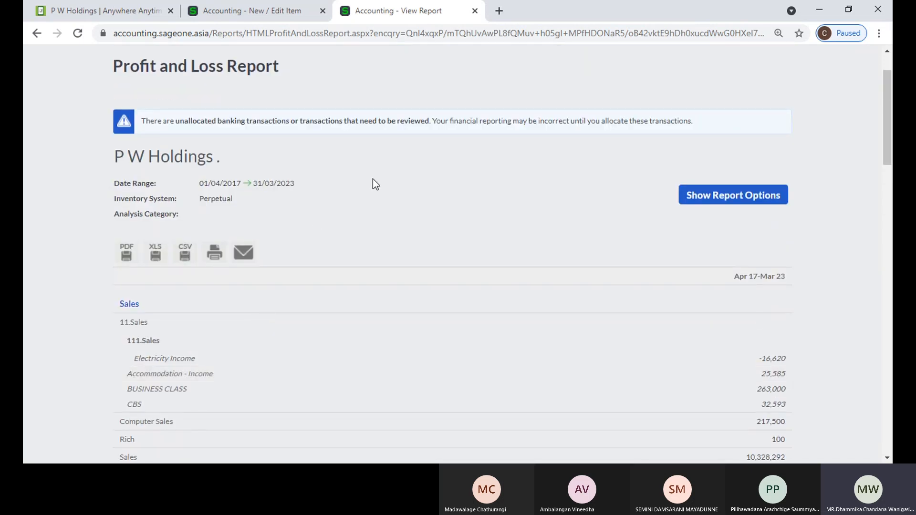
{"action": "left_click", "coordinate": [251, 12]}
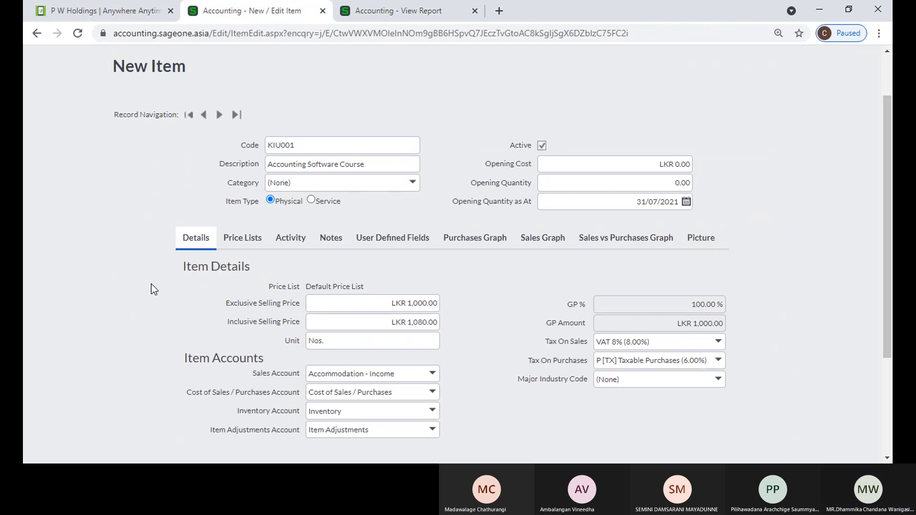
{"action": "scroll", "coordinate": [151, 291], "scroll_direction": "down", "scroll_amount": 2}
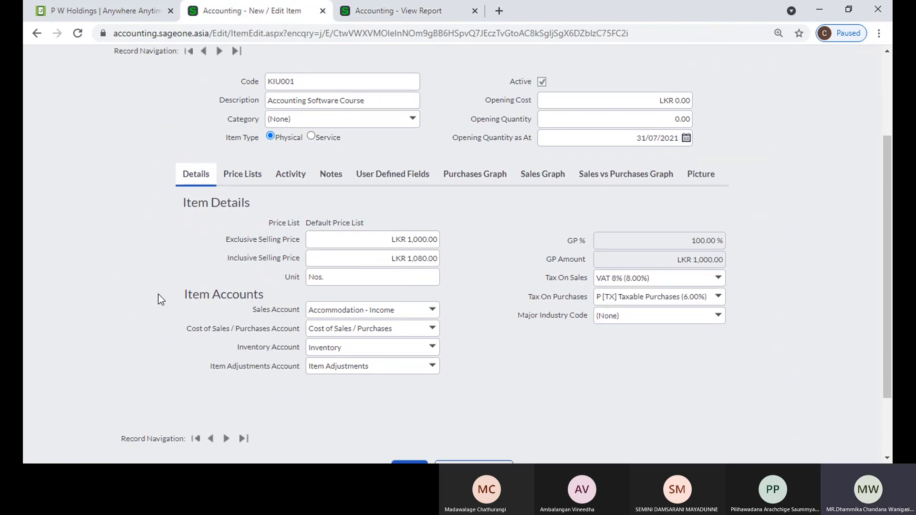
{"action": "left_click", "coordinate": [432, 331]}
{"action": "left_click", "coordinate": [434, 334]}
{"action": "left_click", "coordinate": [438, 332]}
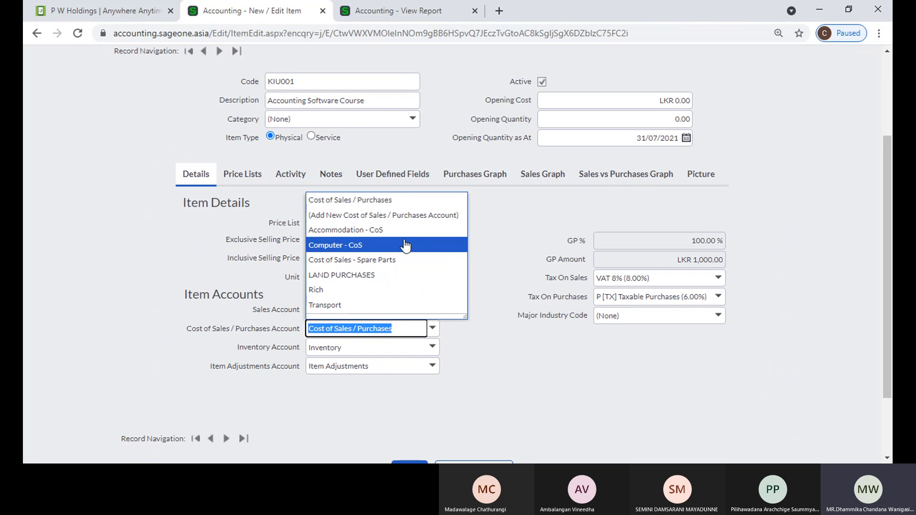
{"action": "scroll", "coordinate": [406, 250], "scroll_direction": "down", "scroll_amount": 1}
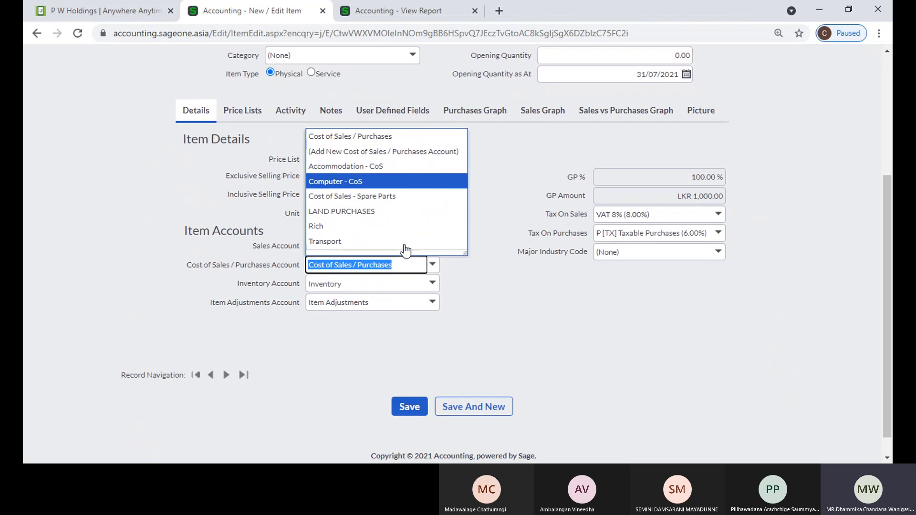
{"action": "left_click", "coordinate": [479, 287]}
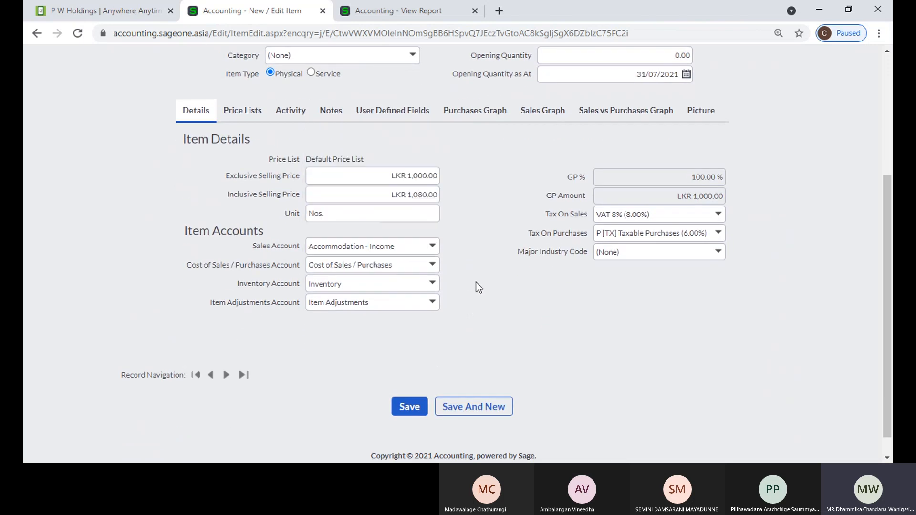
{"action": "left_click", "coordinate": [433, 265]}
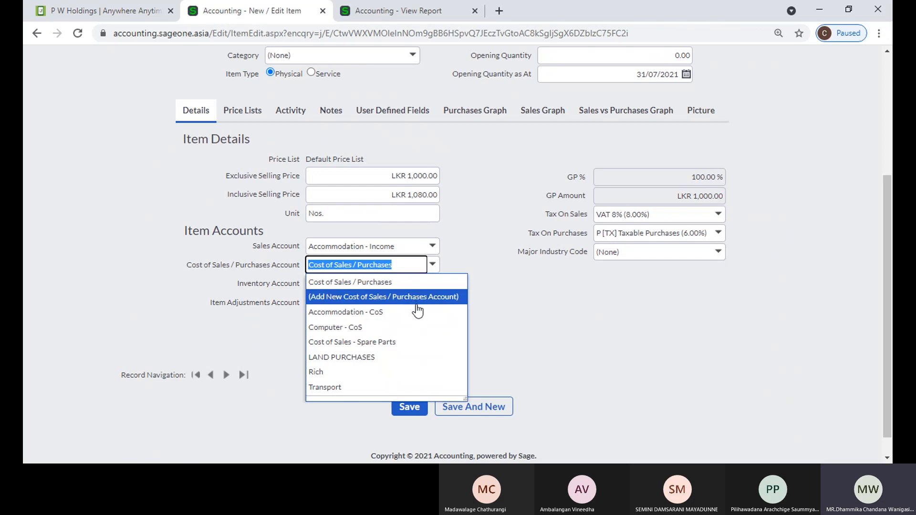
{"action": "left_click", "coordinate": [493, 311]}
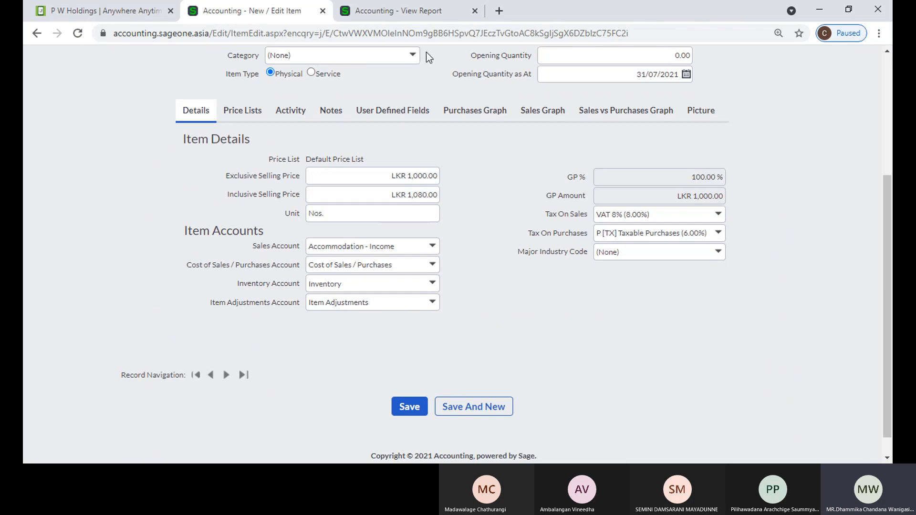
{"action": "left_click", "coordinate": [418, 12]}
{"action": "scroll", "coordinate": [357, 328], "scroll_direction": "down", "scroll_amount": 8}
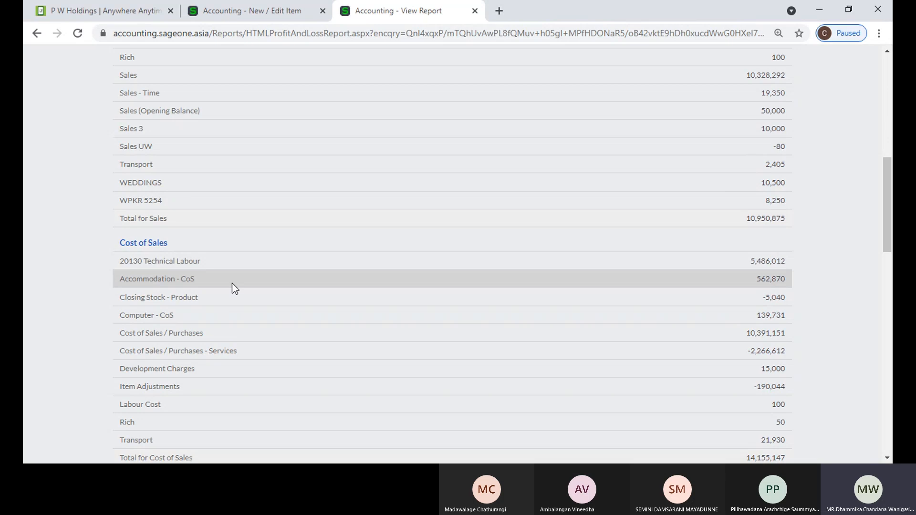
{"action": "scroll", "coordinate": [232, 283], "scroll_direction": "down", "scroll_amount": 1}
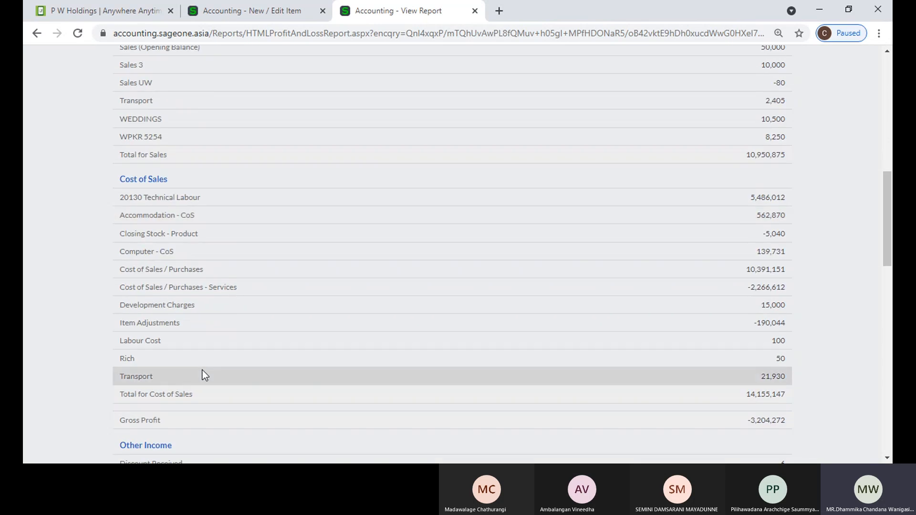
{"action": "scroll", "coordinate": [203, 370], "scroll_direction": "up", "scroll_amount": 5}
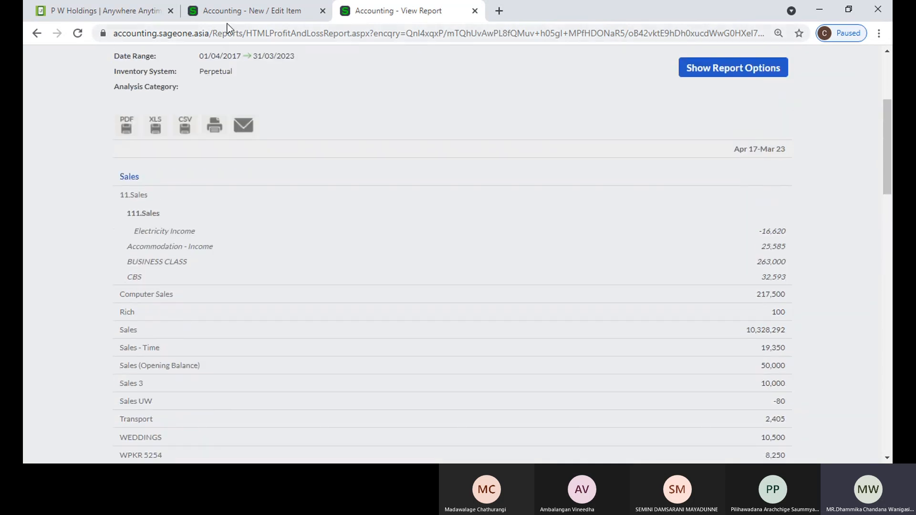
{"action": "left_click", "coordinate": [228, 12]}
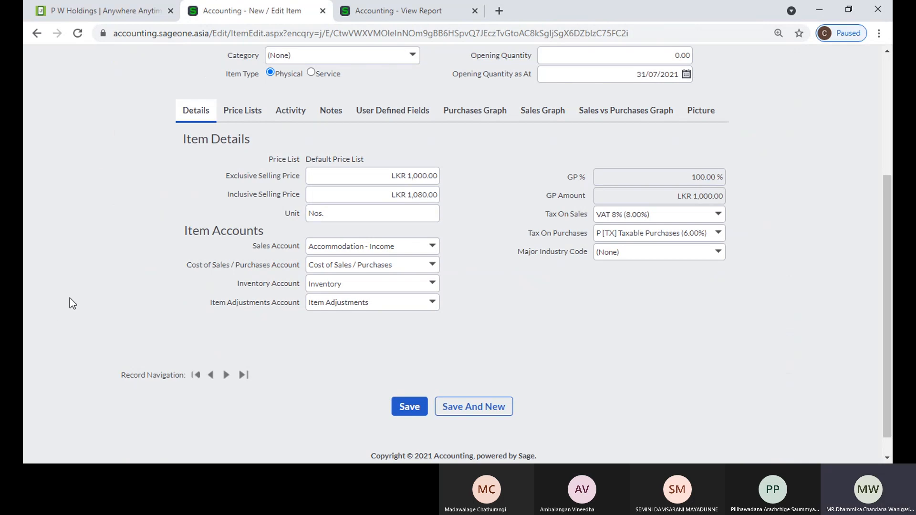
Keep Inventory as the inventory account and Item Adjustments as the adjustments account for KIU001
{"action": "left_click", "coordinate": [432, 283]}
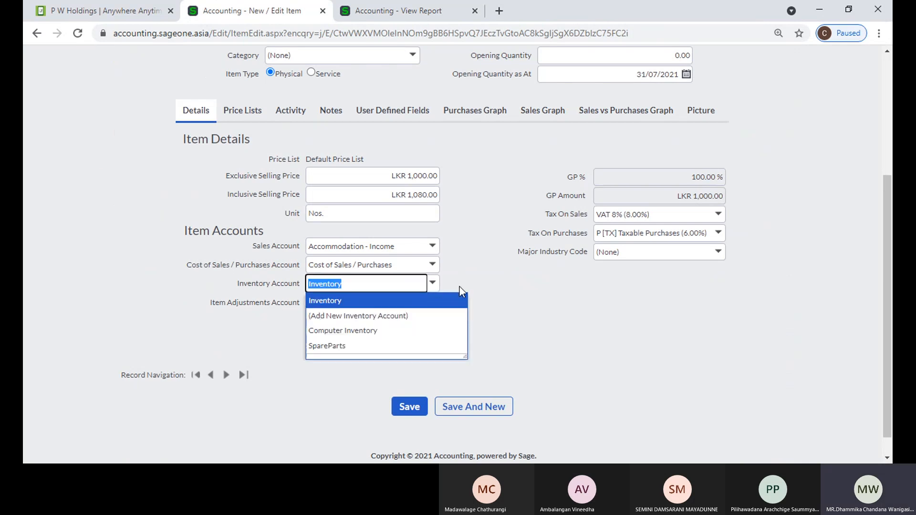
{"action": "left_click", "coordinate": [534, 312]}
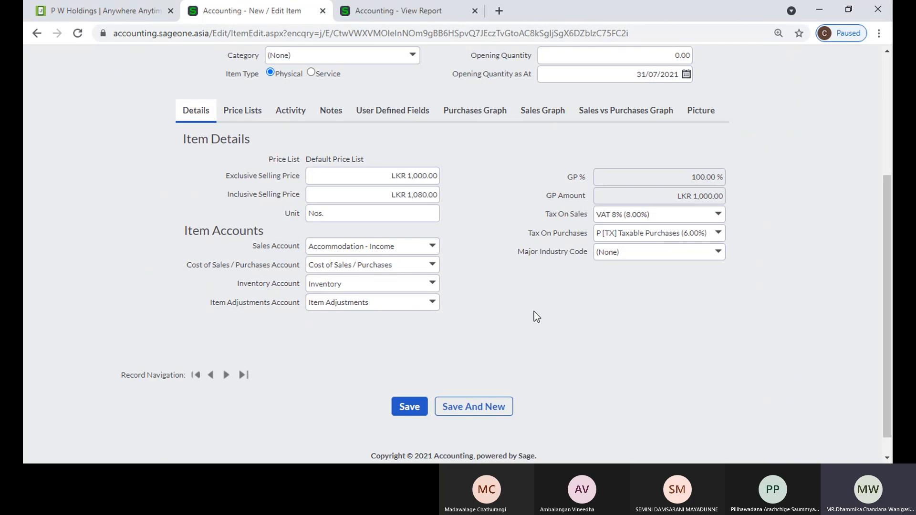
{"action": "left_click", "coordinate": [435, 287]}
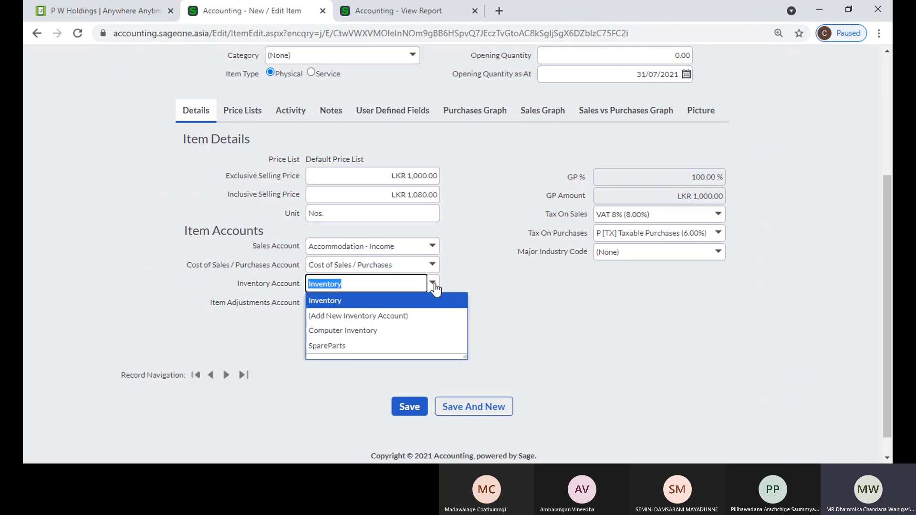
{"action": "left_click", "coordinate": [474, 284]}
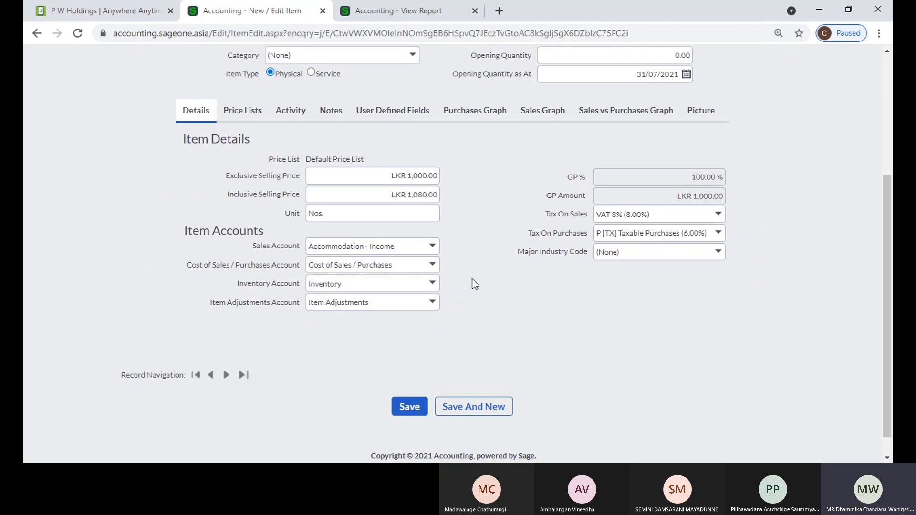
{"action": "left_click", "coordinate": [432, 302]}
{"action": "left_click", "coordinate": [516, 304]}
{"action": "left_click", "coordinate": [432, 303]}
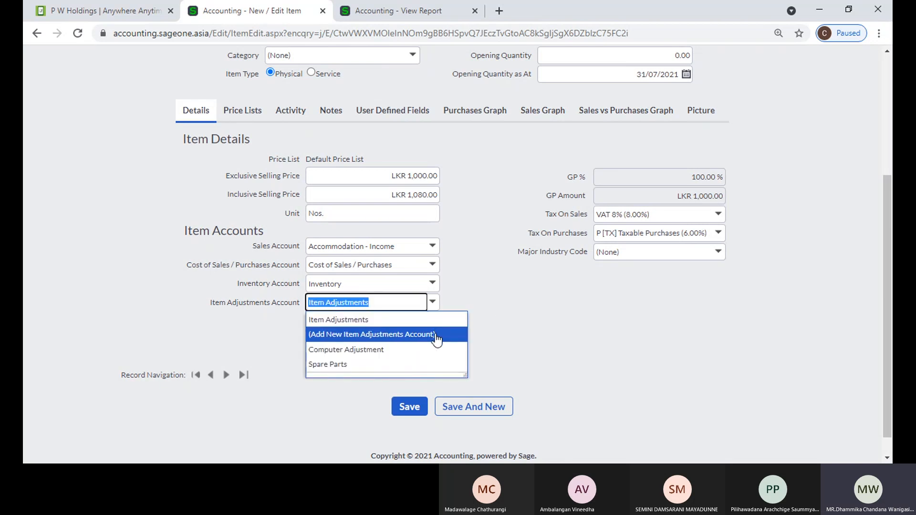
{"action": "left_click", "coordinate": [529, 339]}
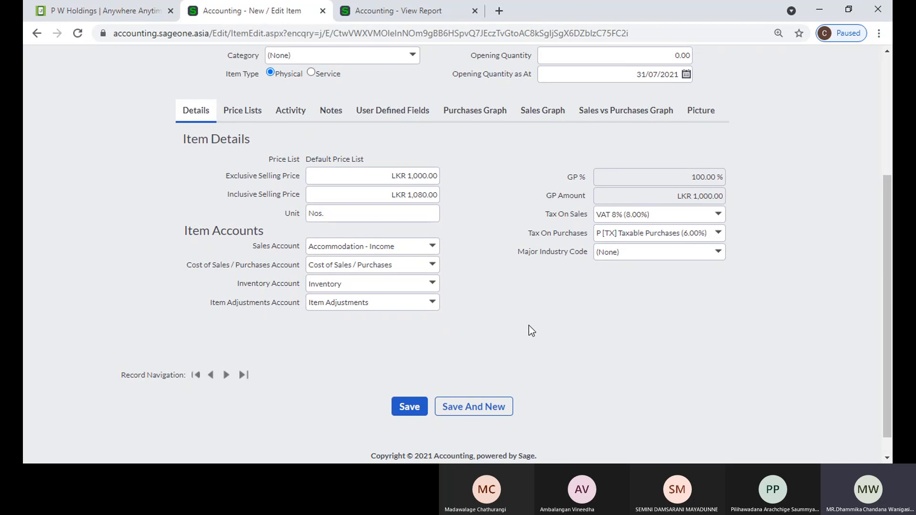
{"action": "scroll", "coordinate": [829, 284], "scroll_direction": "up", "scroll_amount": 2}
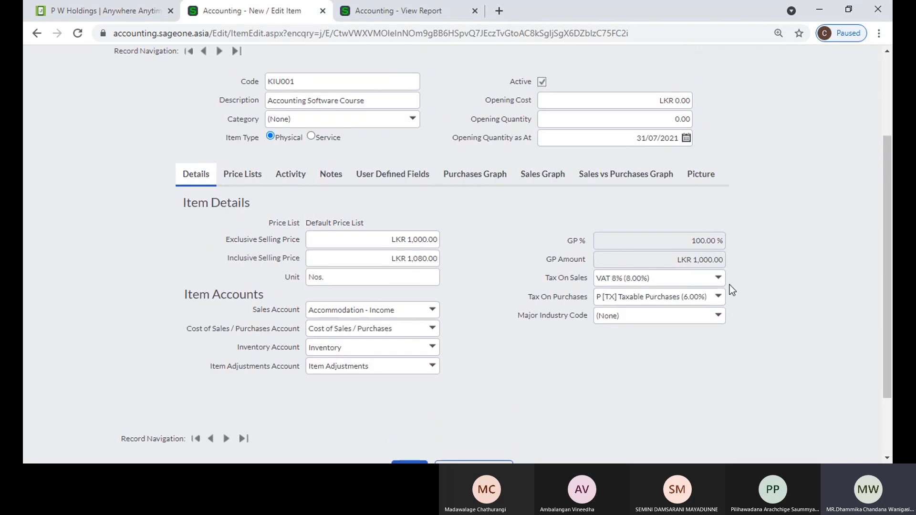
Keep VAT 8% as the sales tax and display KIU001's five price lists
{"action": "left_click", "coordinate": [718, 278]}
{"action": "left_click", "coordinate": [769, 278]}
{"action": "left_click", "coordinate": [237, 176]}
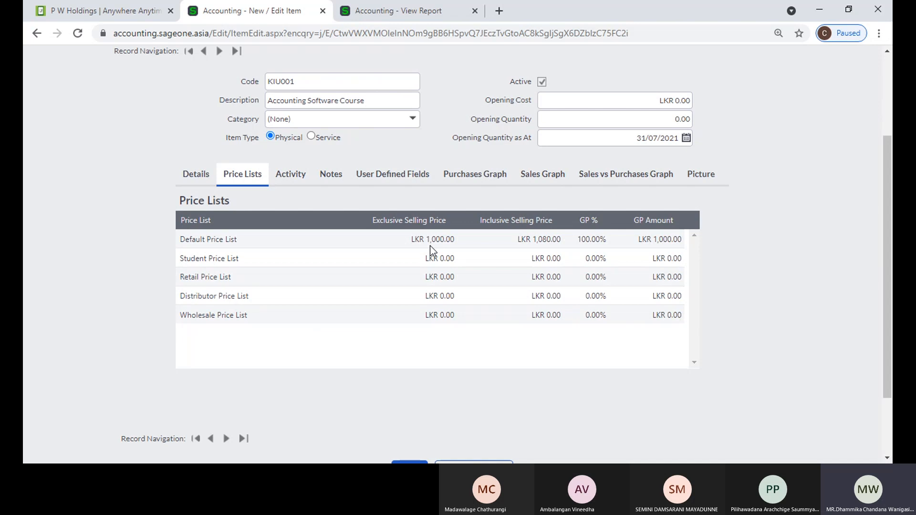
Enter selling prices: Wholesale 50000, Distributor 45000, Retail 60000, Student 40000, Default 55000
{"action": "left_click", "coordinate": [427, 316]}
{"action": "type", "text": "50000"}
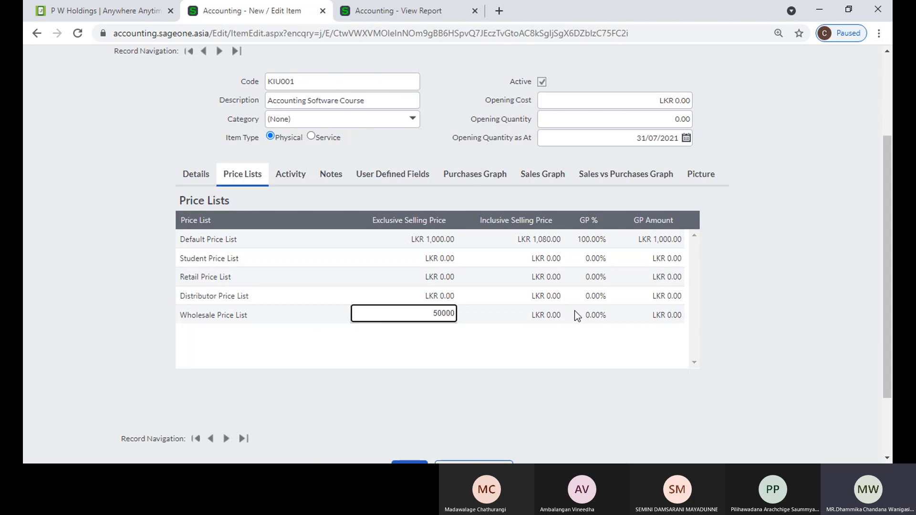
{"action": "left_click", "coordinate": [435, 294]}
{"action": "type", "text": "45000"}
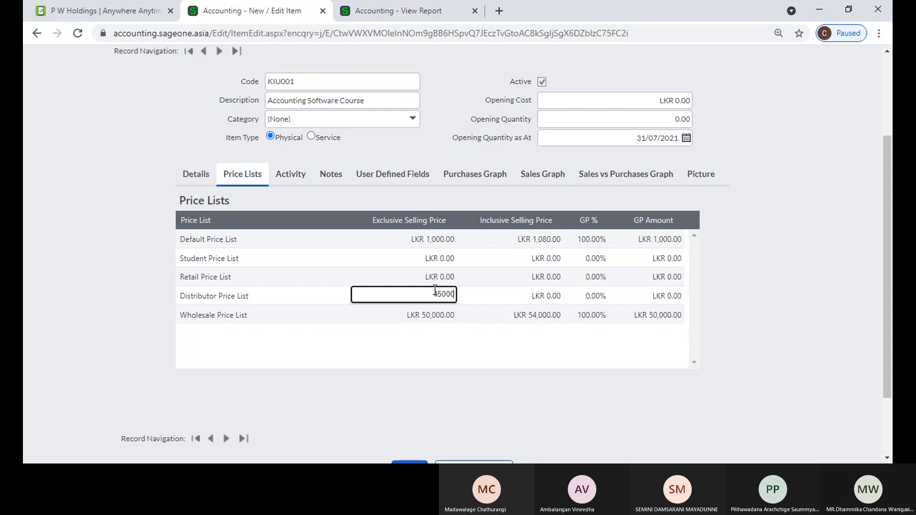
{"action": "left_click", "coordinate": [433, 277]}
{"action": "type", "text": "60000"}
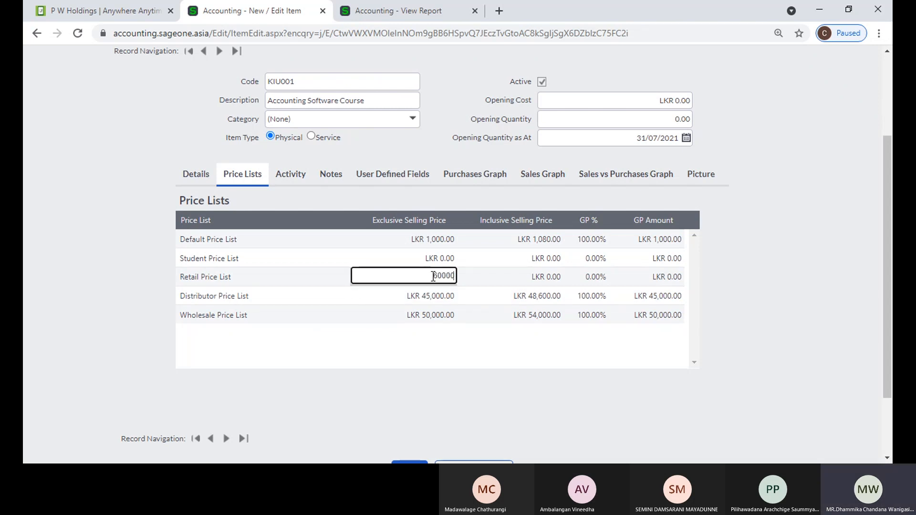
{"action": "left_click", "coordinate": [427, 259]}
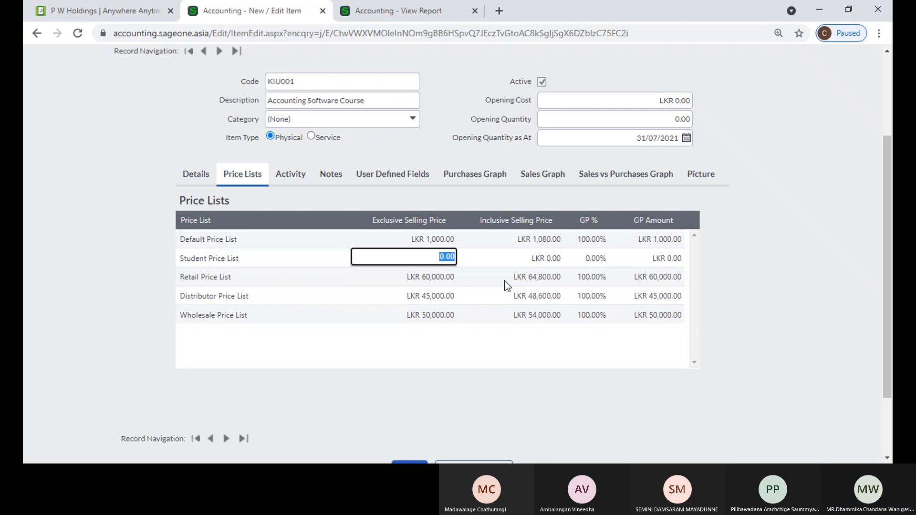
{"action": "type", "text": "40000"}
{"action": "left_click", "coordinate": [412, 242]}
{"action": "type", "text": "55000"}
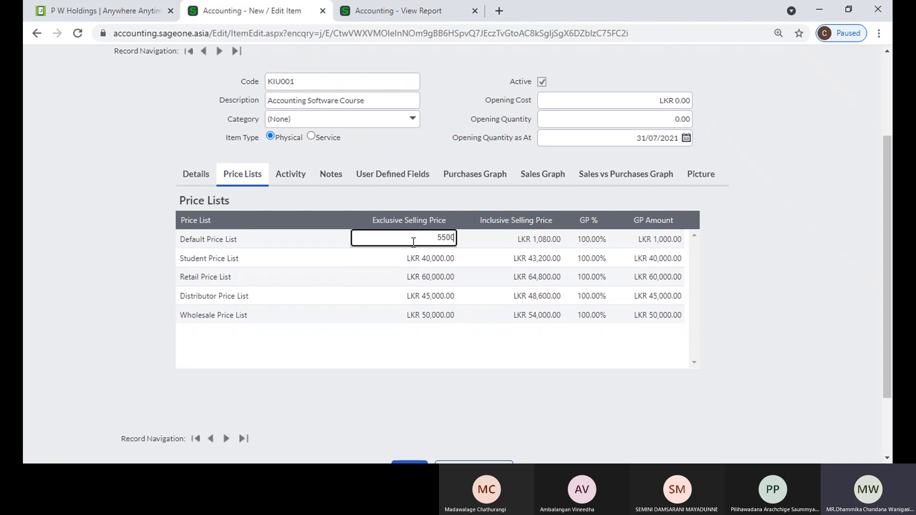
{"action": "left_click", "coordinate": [752, 276]}
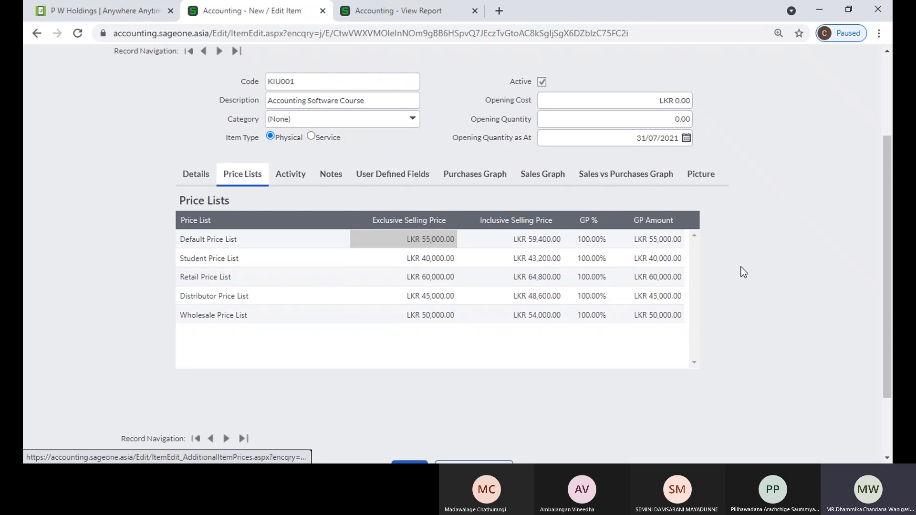
{"action": "scroll", "coordinate": [741, 267], "scroll_direction": "up", "scroll_amount": 3}
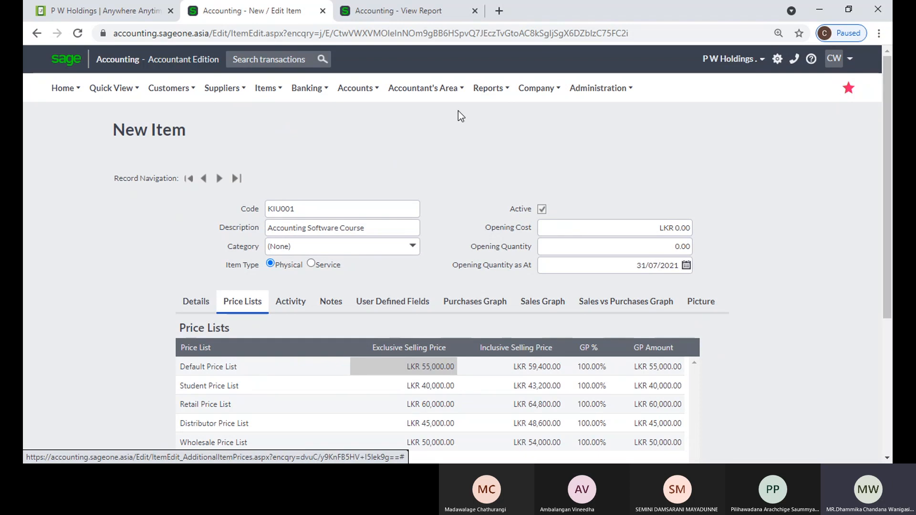
Open the Company Settings page in the profit and loss report tab
{"action": "left_click", "coordinate": [422, 13]}
{"action": "scroll", "coordinate": [383, 72], "scroll_direction": "up", "scroll_amount": 4}
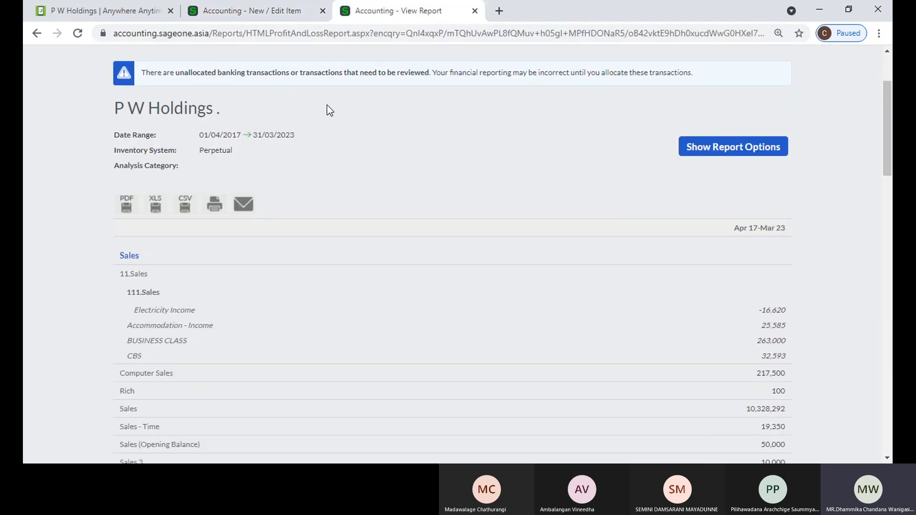
{"action": "left_click", "coordinate": [536, 88]}
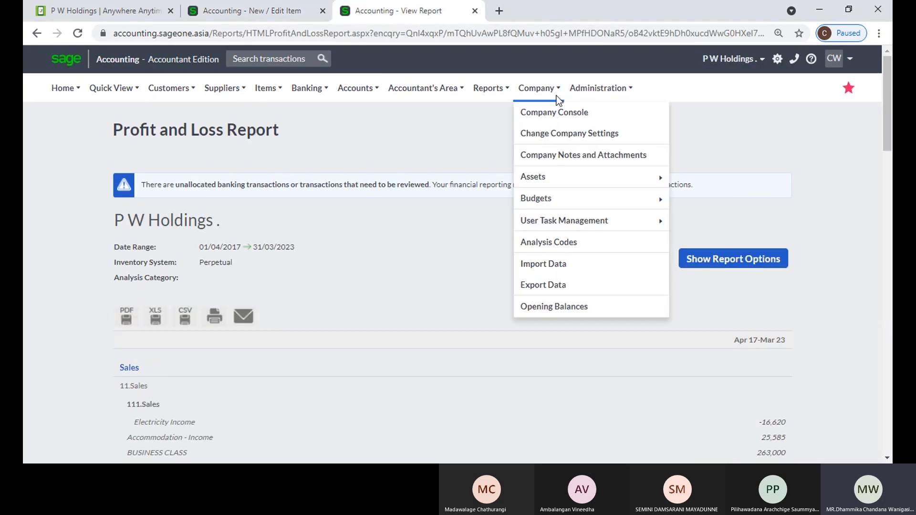
{"action": "left_click", "coordinate": [551, 133]}
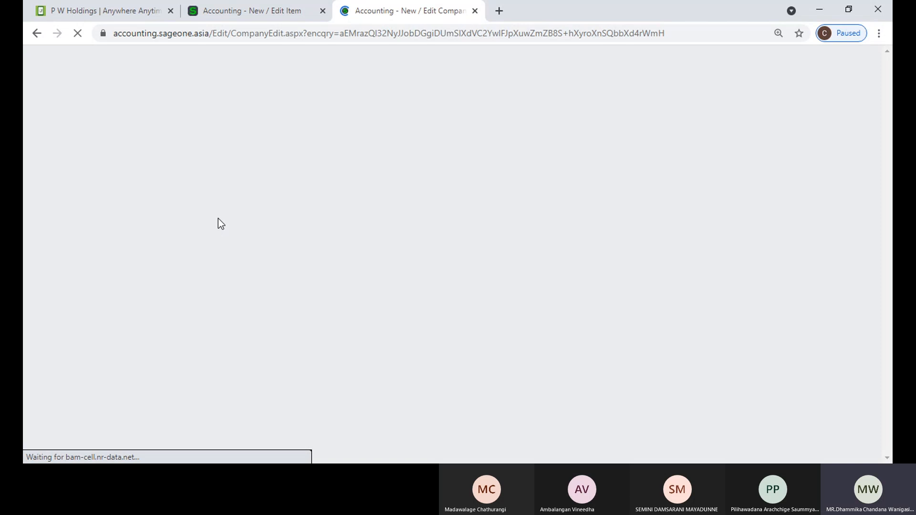
Glance at the KIU001 item form, then start a new customer from the settings tab
{"action": "left_click", "coordinate": [243, 11]}
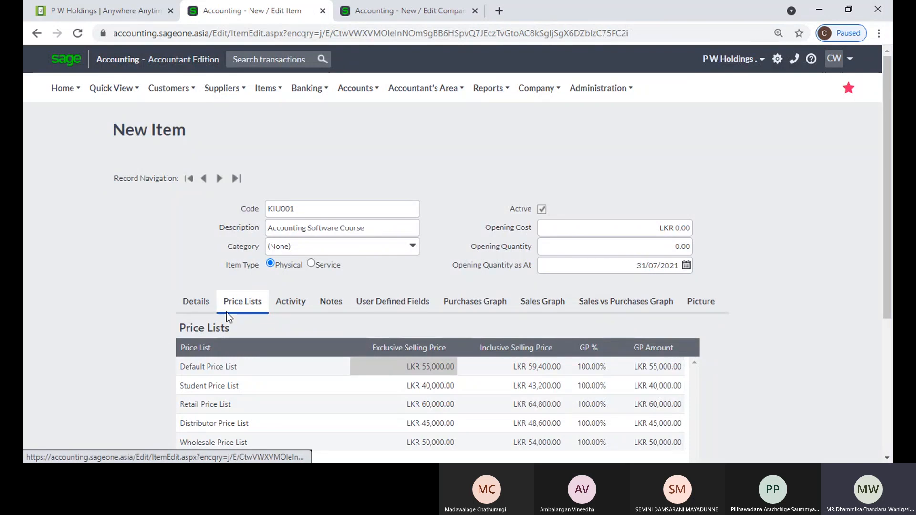
{"action": "scroll", "coordinate": [240, 319], "scroll_direction": "down", "scroll_amount": 1}
{"action": "scroll", "coordinate": [243, 324], "scroll_direction": "down", "scroll_amount": 2}
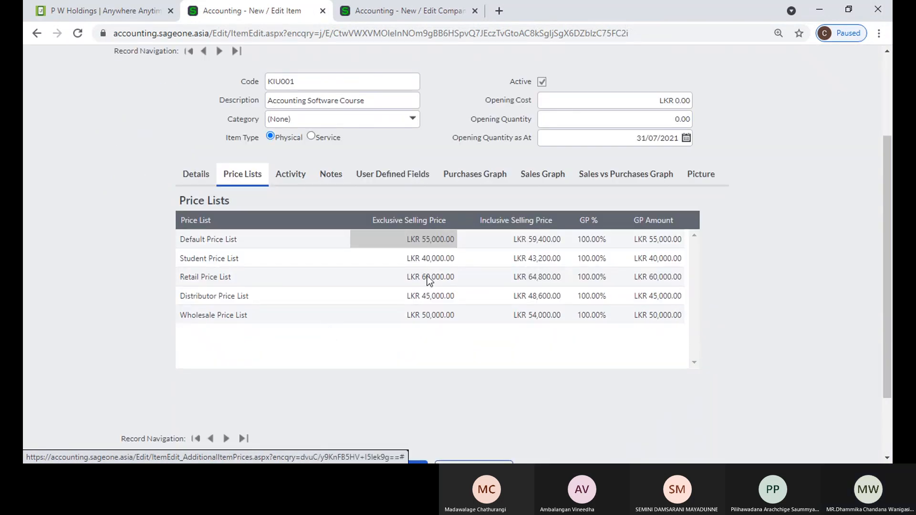
{"action": "left_click", "coordinate": [370, 11]}
{"action": "mouse_move", "coordinate": [173, 96]}
{"action": "left_click", "coordinate": [176, 113]}
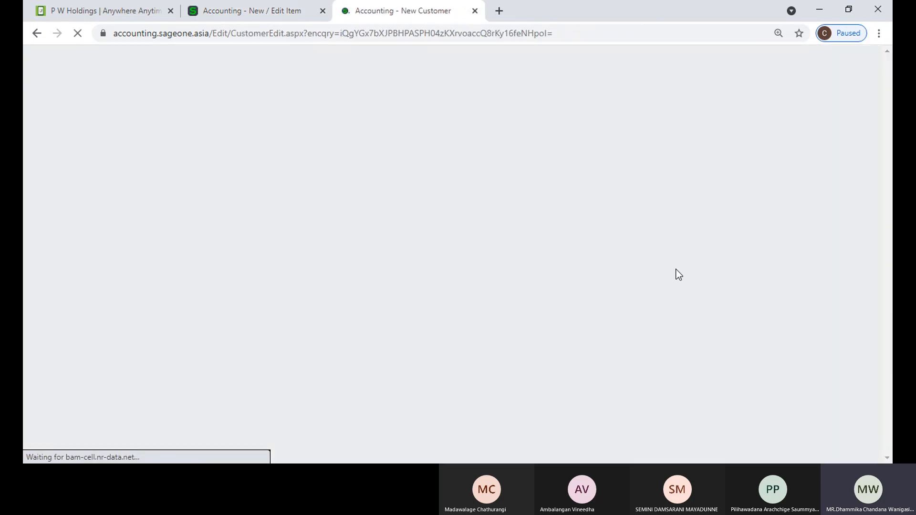
{"action": "scroll", "coordinate": [676, 272], "scroll_direction": "down", "scroll_amount": 6}
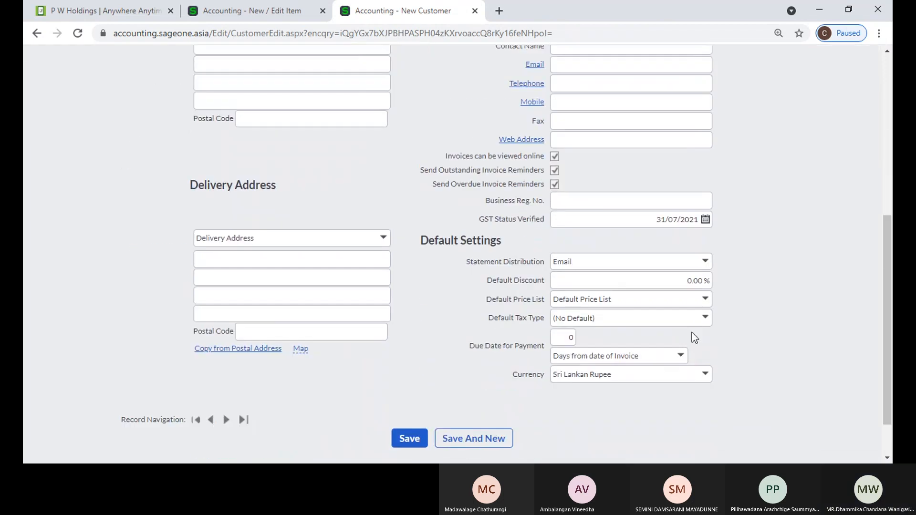
{"action": "left_click", "coordinate": [705, 299]}
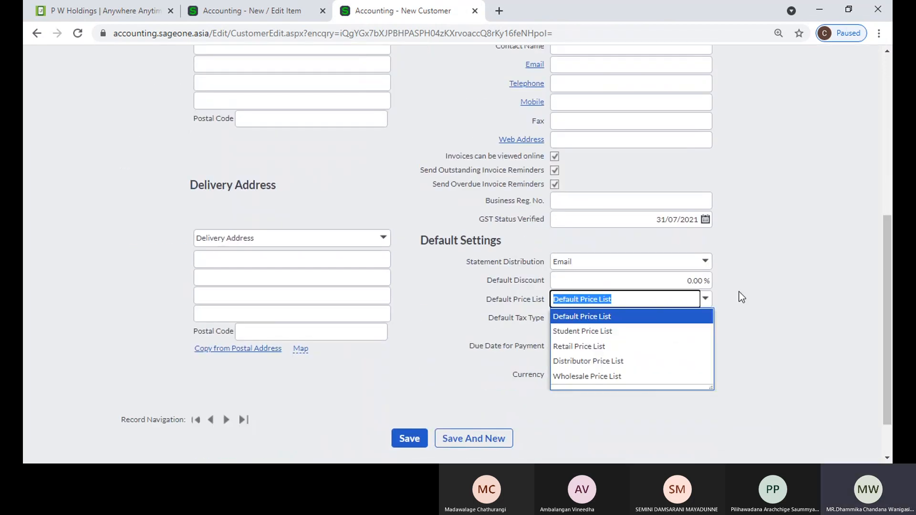
{"action": "left_click", "coordinate": [740, 292]}
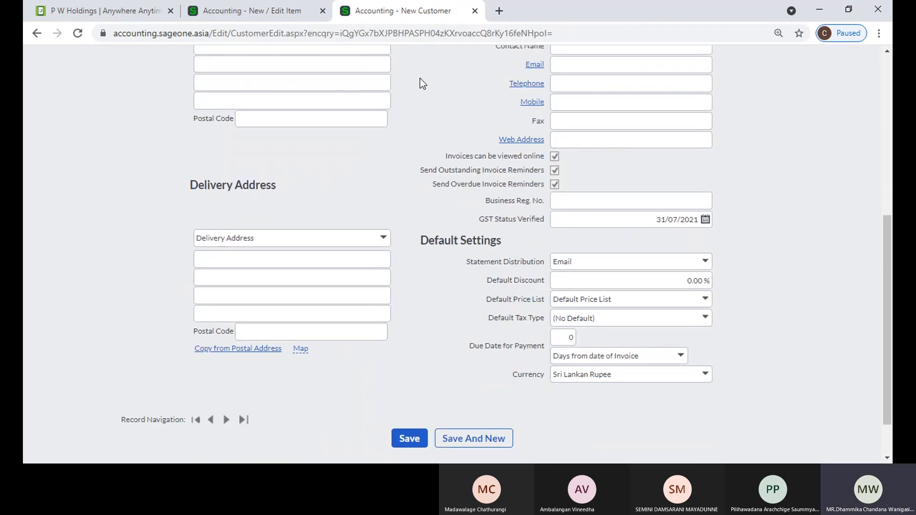
{"action": "left_click", "coordinate": [292, 12]}
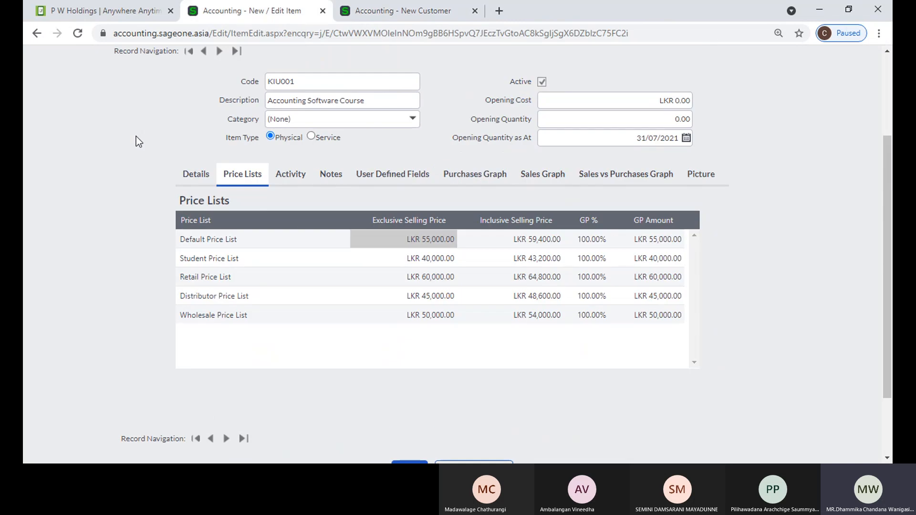
{"action": "scroll", "coordinate": [138, 141], "scroll_direction": "up", "scroll_amount": 3}
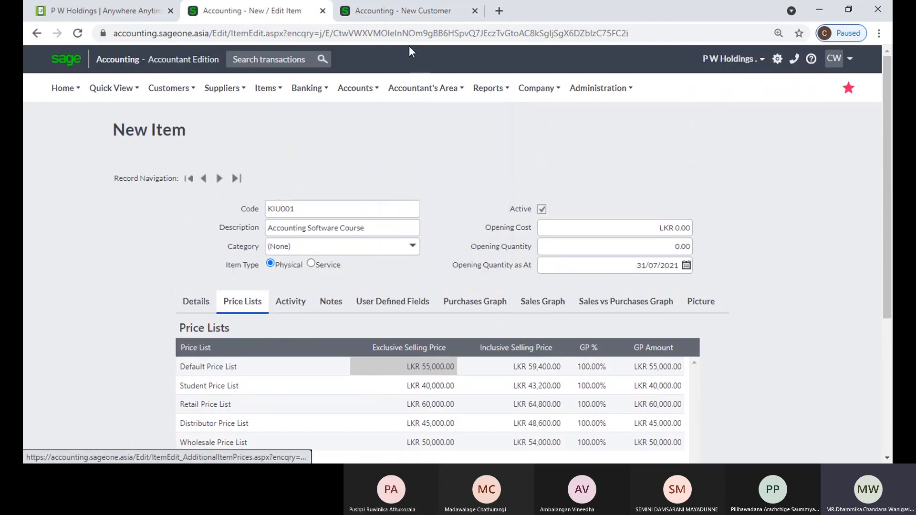
{"action": "left_click", "coordinate": [405, 12]}
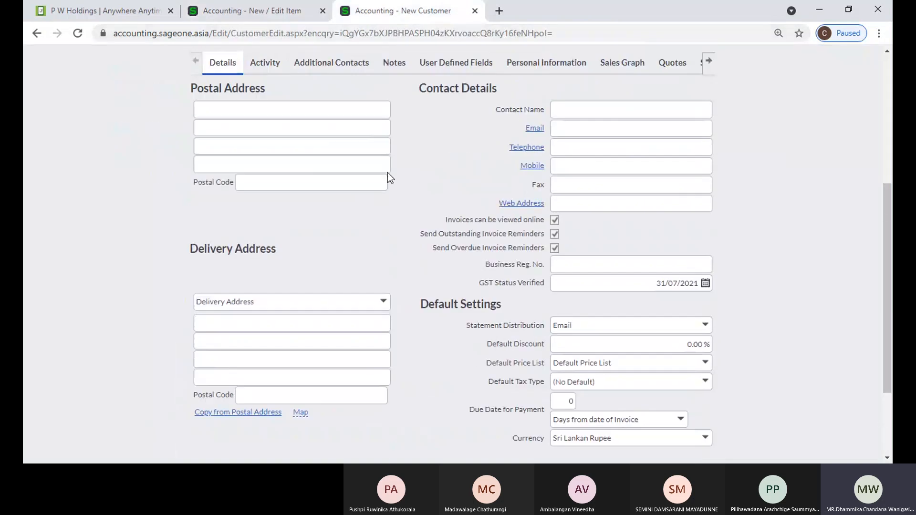
{"action": "scroll", "coordinate": [388, 173], "scroll_direction": "up", "scroll_amount": 1}
{"action": "scroll", "coordinate": [488, 239], "scroll_direction": "down", "scroll_amount": 2}
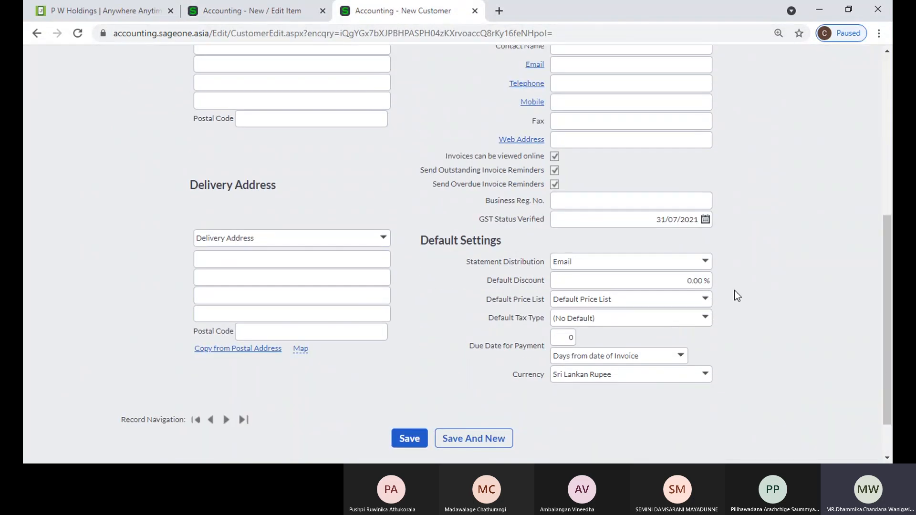
{"action": "scroll", "coordinate": [734, 290], "scroll_direction": "up", "scroll_amount": 6}
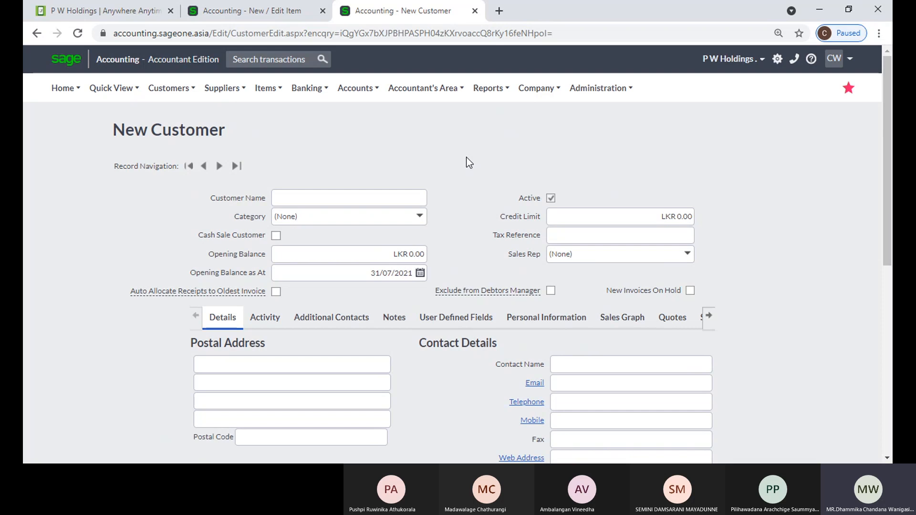
{"action": "scroll", "coordinate": [468, 158], "scroll_direction": "down", "scroll_amount": 4}
{"action": "scroll", "coordinate": [467, 158], "scroll_direction": "down", "scroll_amount": 3}
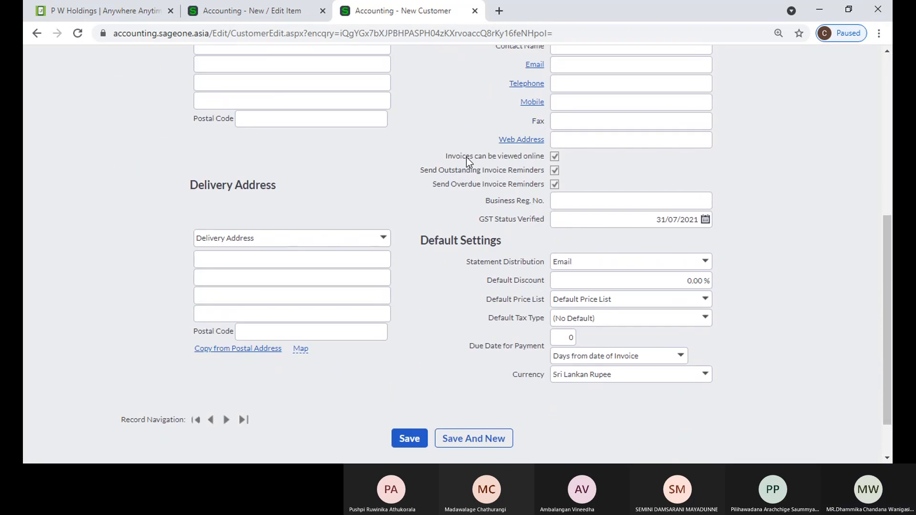
{"action": "scroll", "coordinate": [468, 162], "scroll_direction": "up", "scroll_amount": 6}
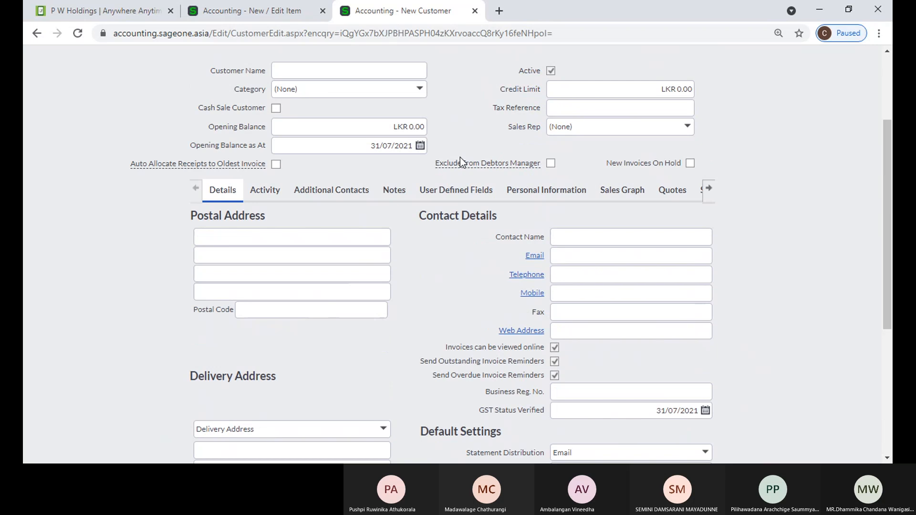
Review KIU001's Details and Price Lists, then open Items > Lists > List of Items
{"action": "left_click", "coordinate": [272, 10]}
{"action": "mouse_move", "coordinate": [224, 88]}
{"action": "scroll", "coordinate": [64, 253], "scroll_direction": "down", "scroll_amount": 3}
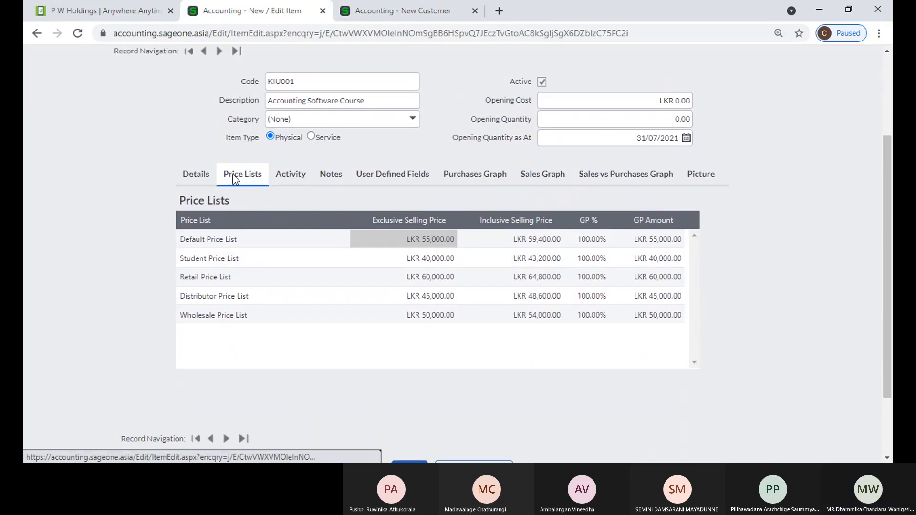
{"action": "left_click", "coordinate": [196, 176]}
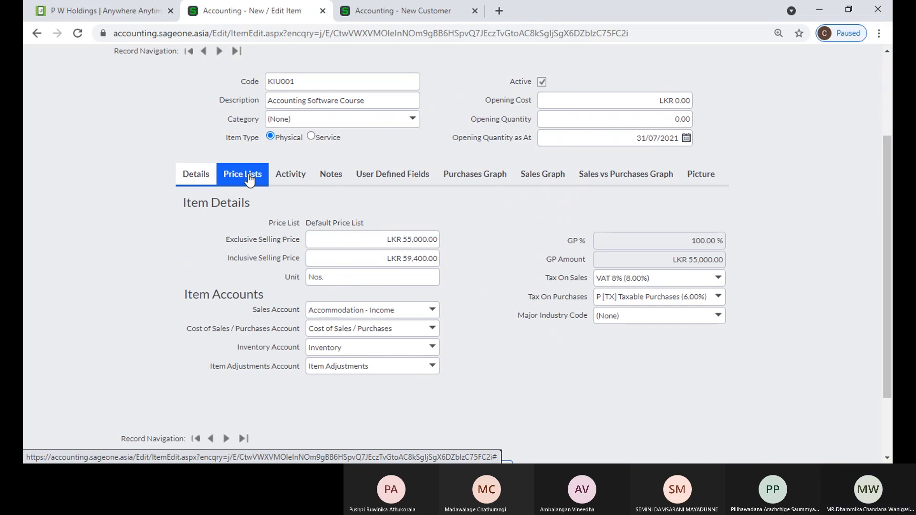
{"action": "left_click", "coordinate": [248, 179]}
{"action": "scroll", "coordinate": [120, 168], "scroll_direction": "up", "scroll_amount": 3}
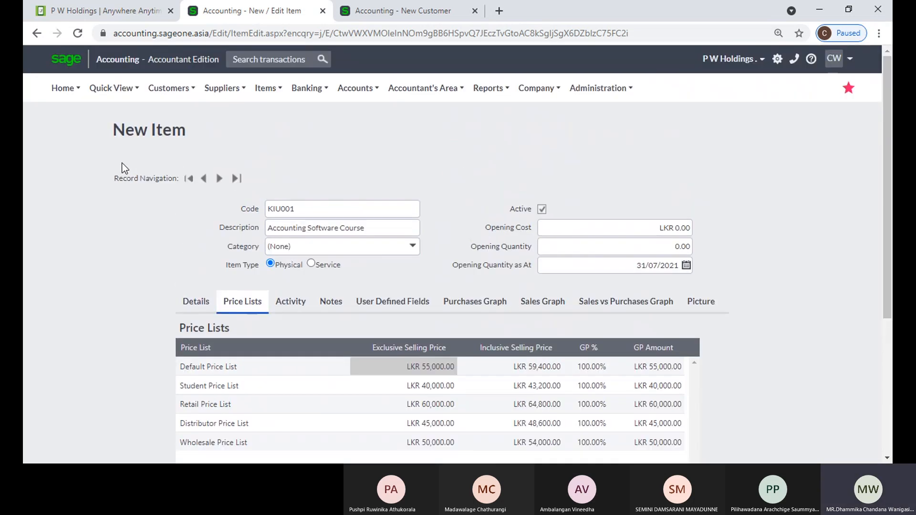
{"action": "mouse_move", "coordinate": [264, 95]}
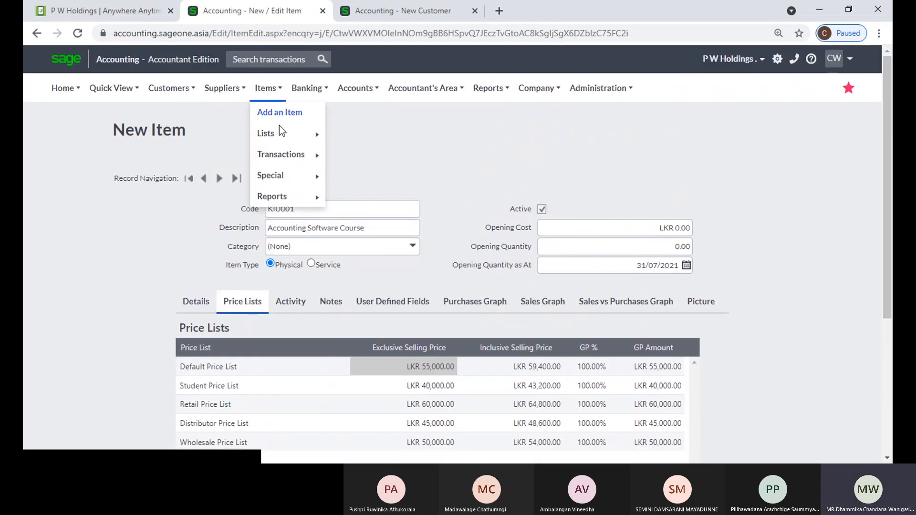
{"action": "mouse_move", "coordinate": [285, 136]}
{"action": "left_click", "coordinate": [361, 132]}
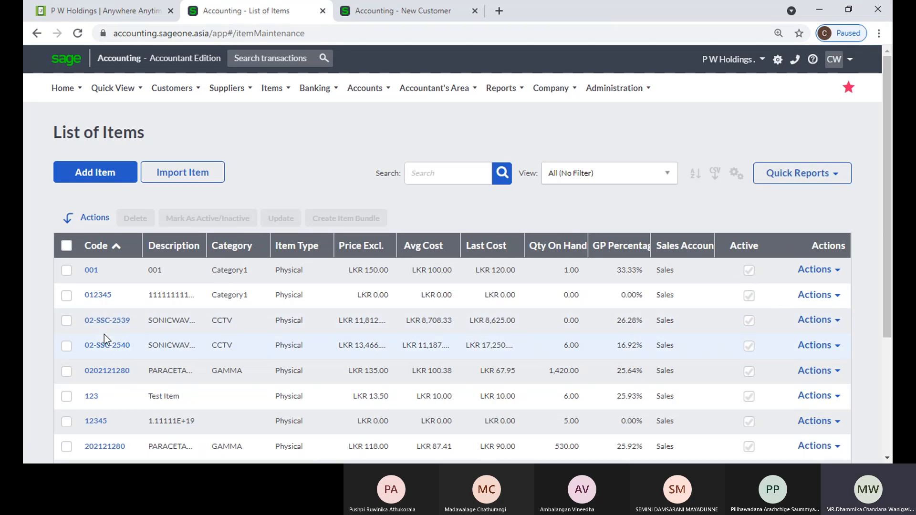
{"action": "left_click", "coordinate": [108, 375]}
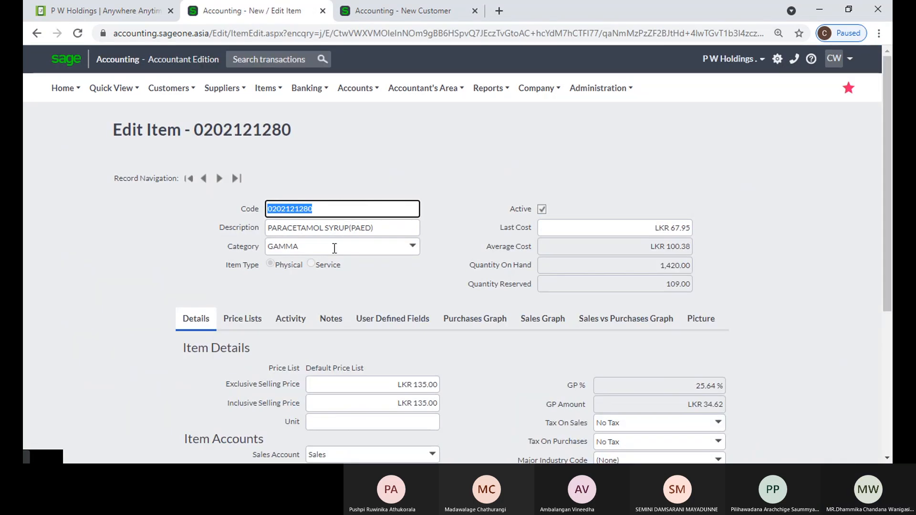
{"action": "left_click", "coordinate": [243, 318]}
{"action": "scroll", "coordinate": [244, 267], "scroll_direction": "down", "scroll_amount": 3}
{"action": "left_click", "coordinate": [195, 193]}
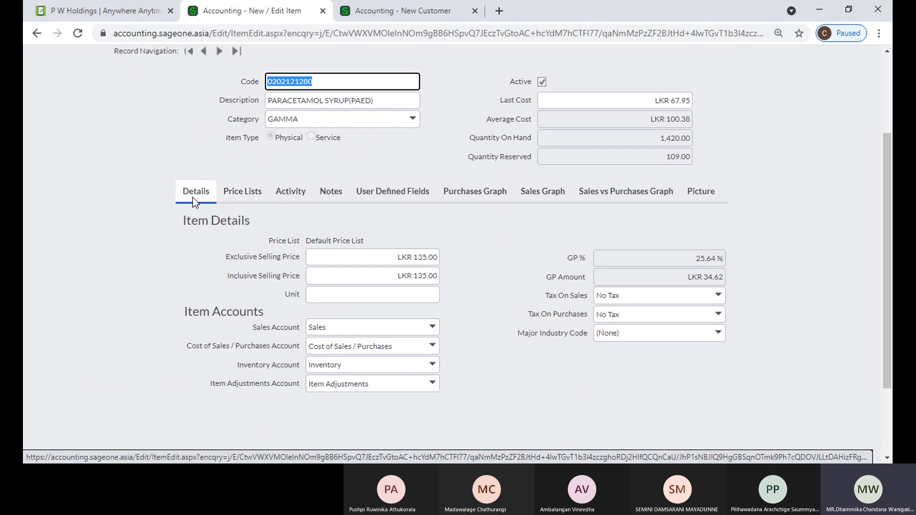
{"action": "left_click", "coordinate": [247, 192]}
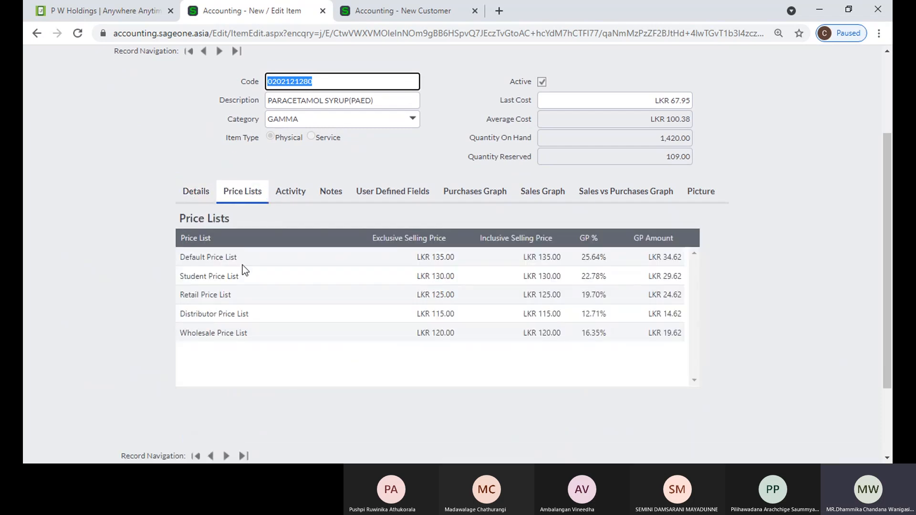
{"action": "left_click", "coordinate": [287, 191]}
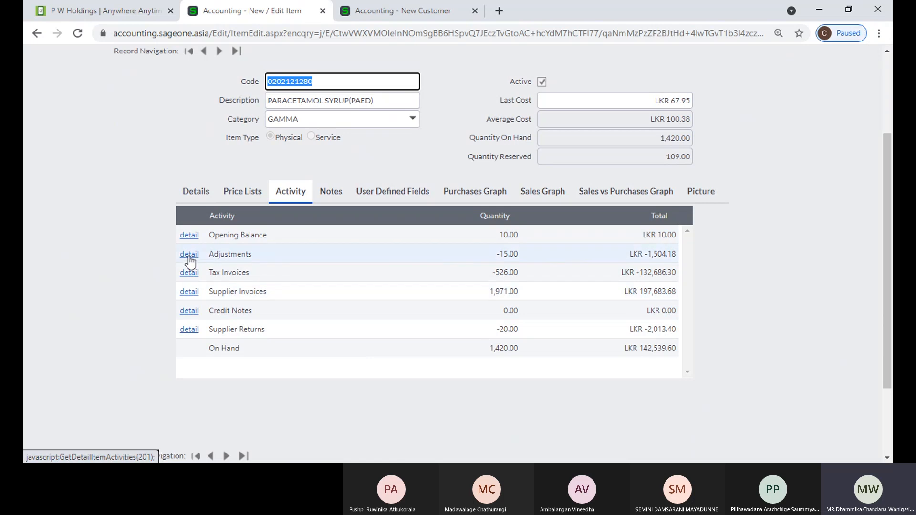
{"action": "left_click", "coordinate": [186, 275]}
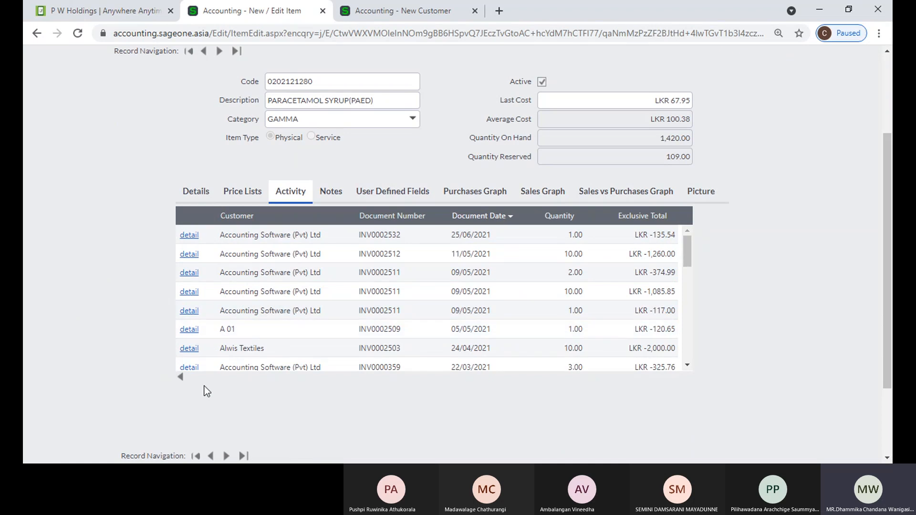
{"action": "left_click", "coordinate": [181, 377]}
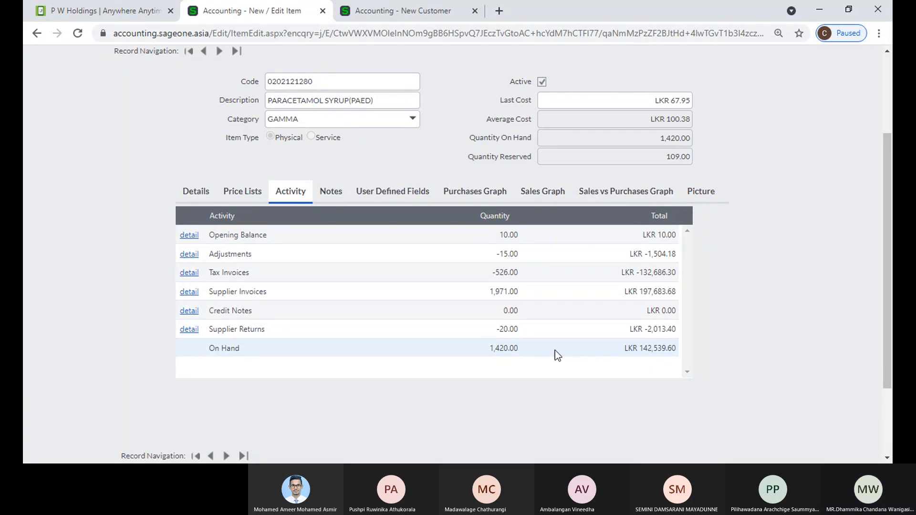
View PARACETAMOL SYRUP(PAED)'s Notes and User Defined Fields, then its Purchases Graph
{"action": "left_click", "coordinate": [324, 191]}
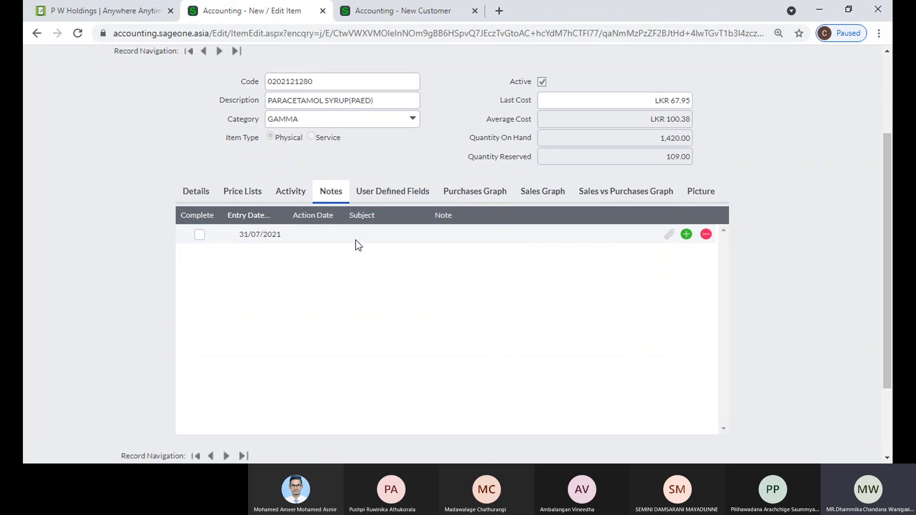
{"action": "left_click", "coordinate": [385, 194]}
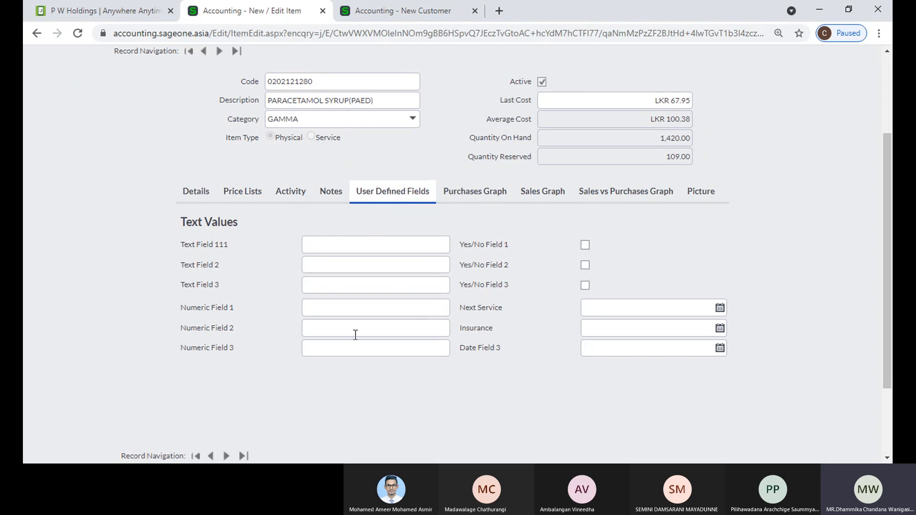
{"action": "left_click", "coordinate": [469, 197]}
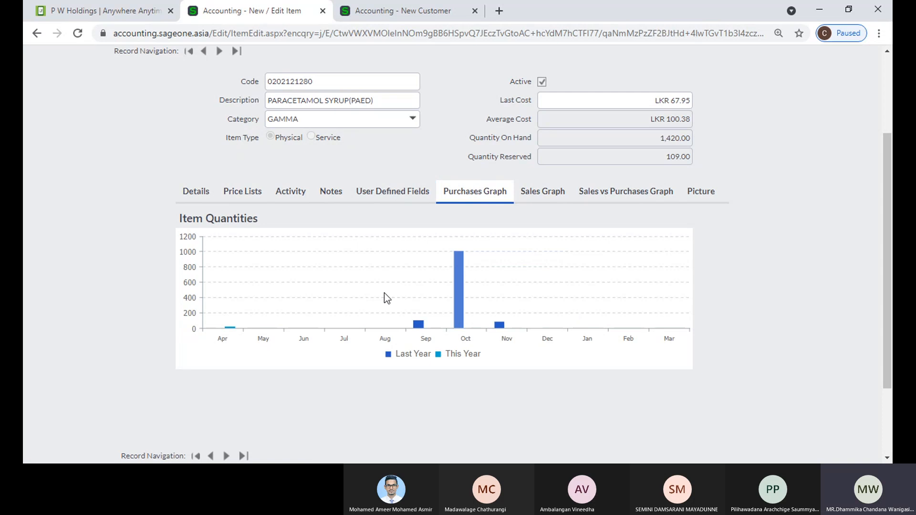
Drill from October 2020 purchases to day 7's 1000-unit invoice, back out, and show the Sales Graph
{"action": "mouse_move", "coordinate": [505, 333]}
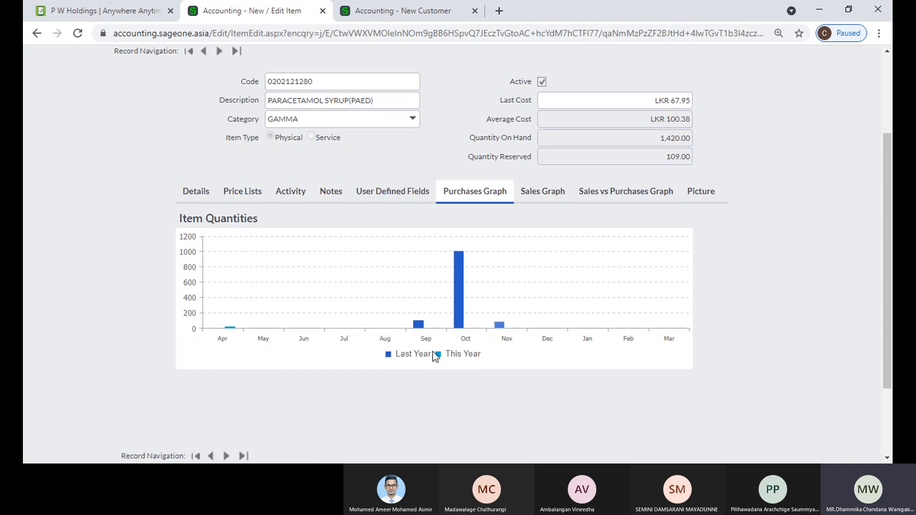
{"action": "mouse_move", "coordinate": [461, 280]}
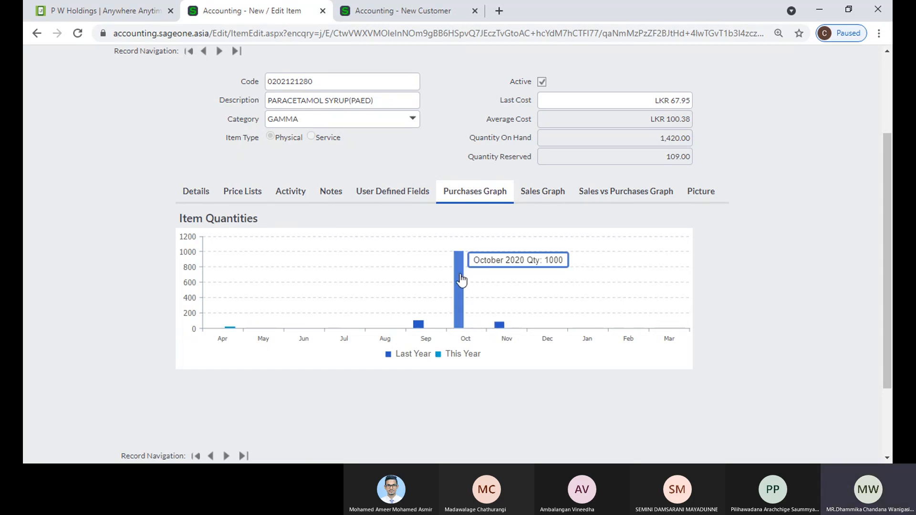
{"action": "left_click", "coordinate": [461, 279]}
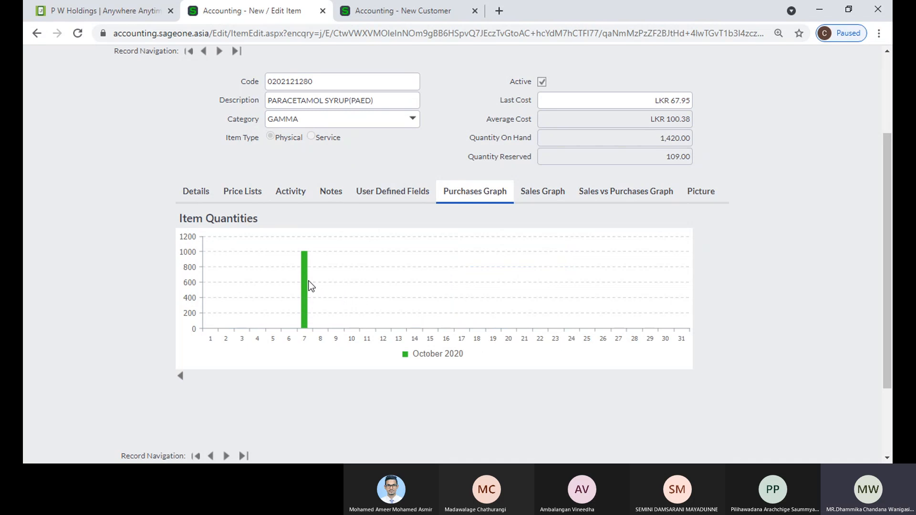
{"action": "left_click", "coordinate": [304, 285]}
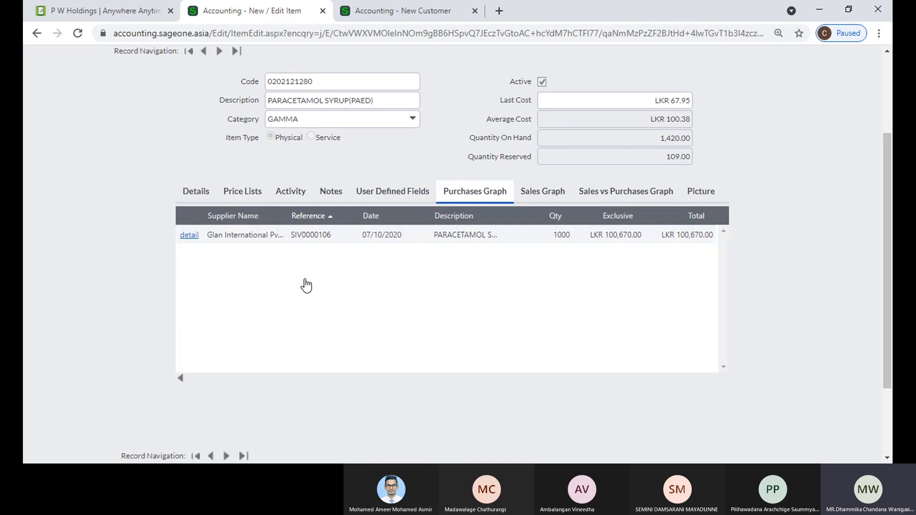
{"action": "left_click", "coordinate": [180, 379]}
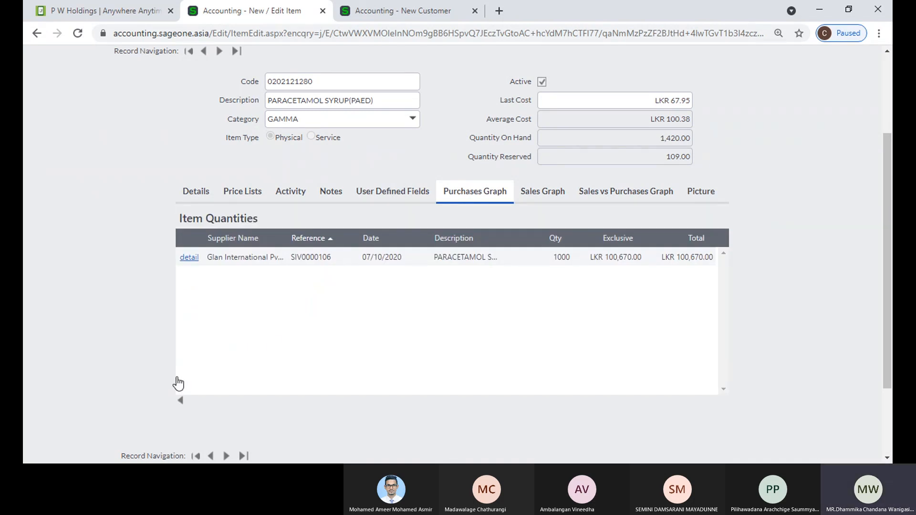
{"action": "left_click", "coordinate": [180, 379]}
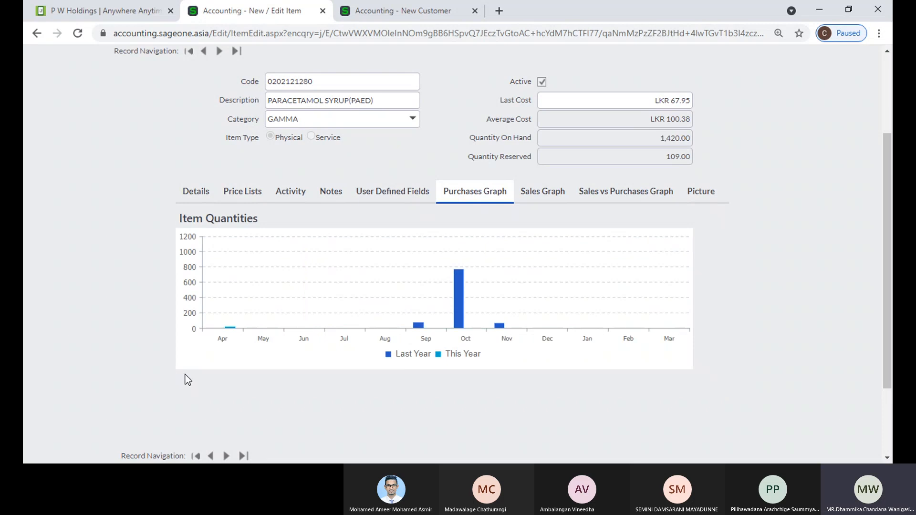
{"action": "left_click", "coordinate": [542, 192]}
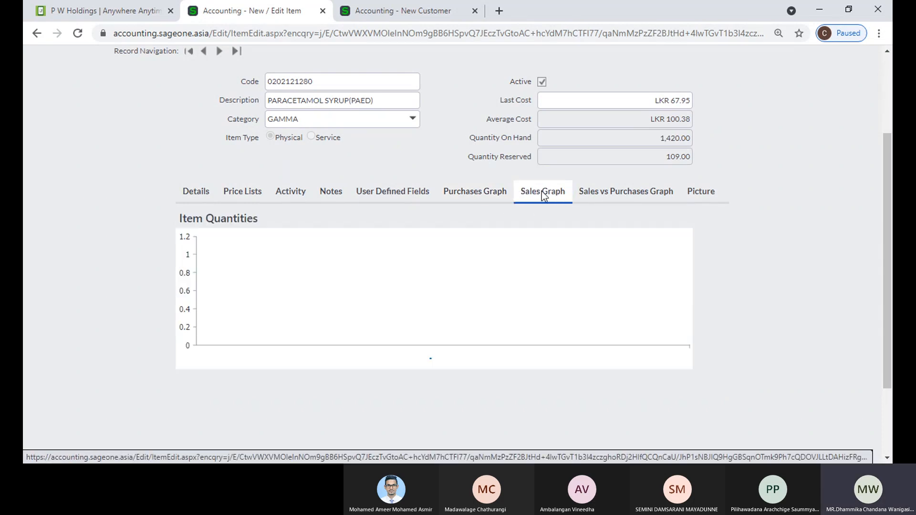
Drill from November 2020 sales to day 18's invoice lines, back out, and show Sales vs Purchases
{"action": "mouse_move", "coordinate": [501, 305]}
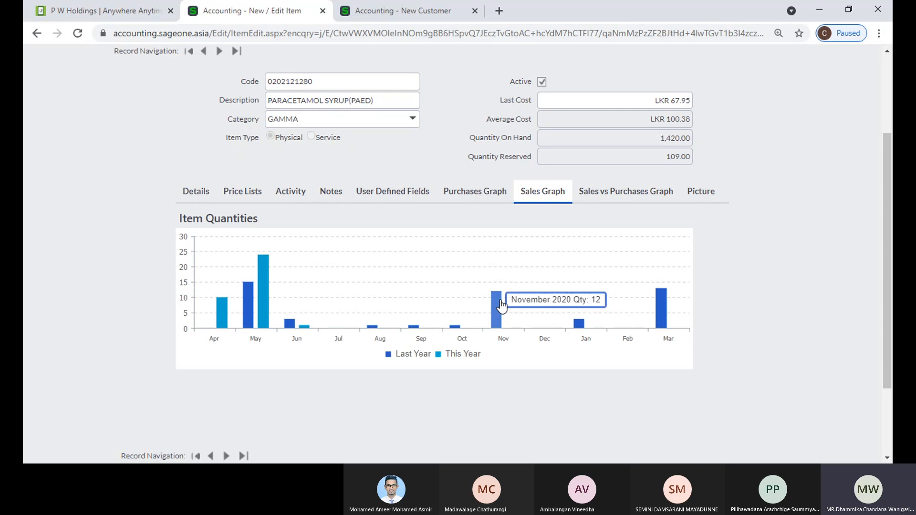
{"action": "left_click", "coordinate": [501, 305]}
{"action": "mouse_move", "coordinate": [481, 294]}
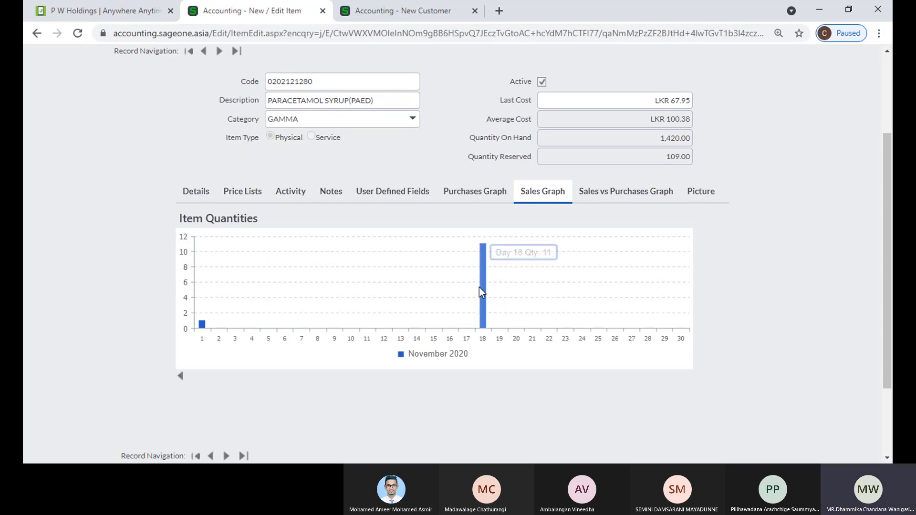
{"action": "left_click", "coordinate": [482, 295]}
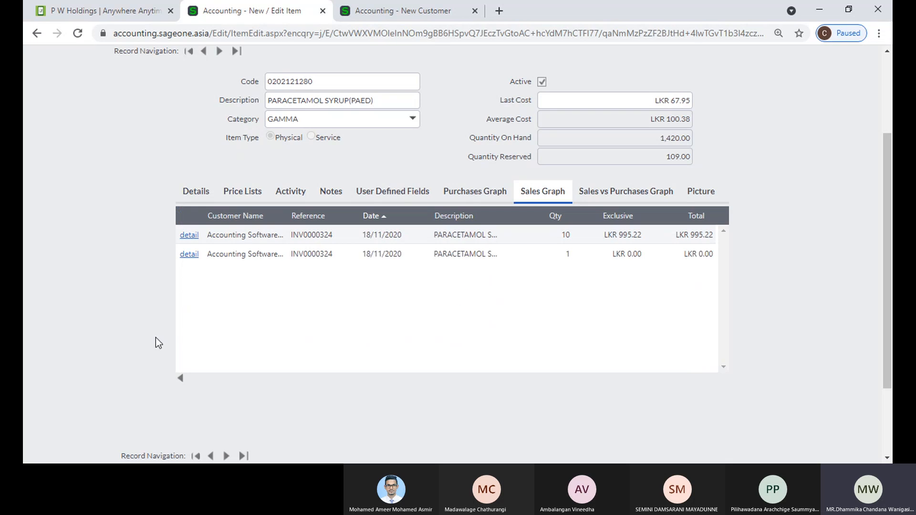
{"action": "left_click", "coordinate": [182, 385]}
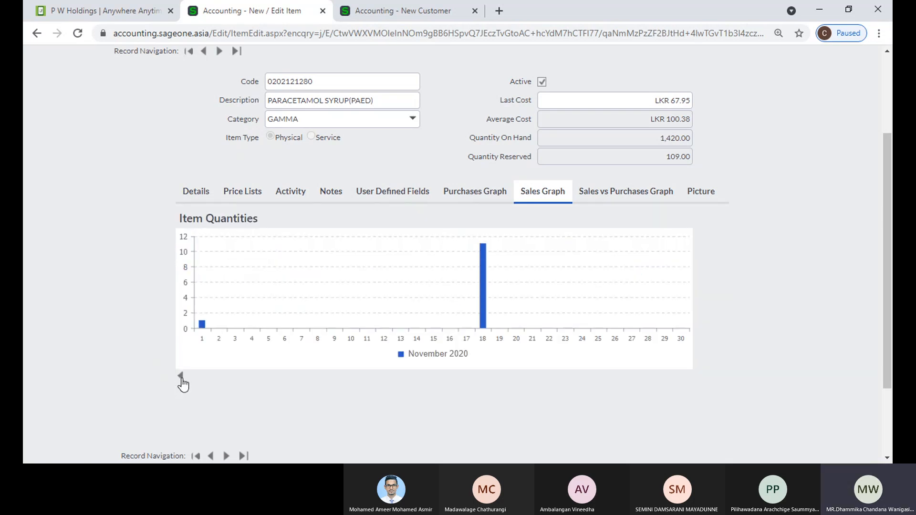
{"action": "left_click", "coordinate": [181, 378]}
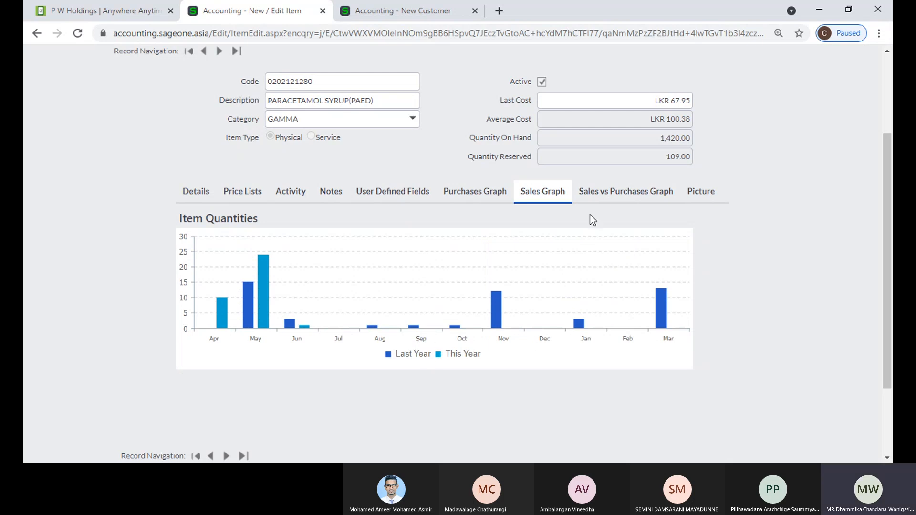
{"action": "left_click", "coordinate": [605, 193]}
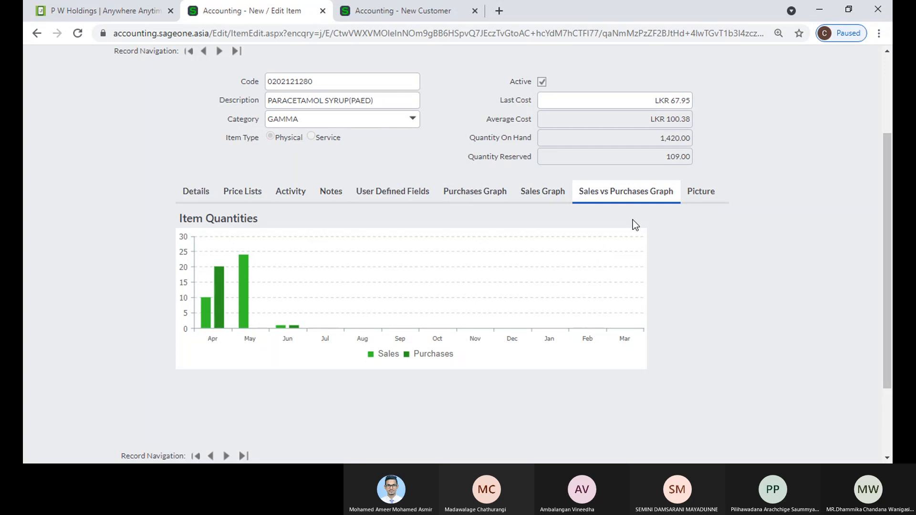
View PARACETAMOL SYRUP(PAED)'s picture (paracetamol-250-mg-suspension-500x500.jpg) and save the item
{"action": "left_click", "coordinate": [690, 196]}
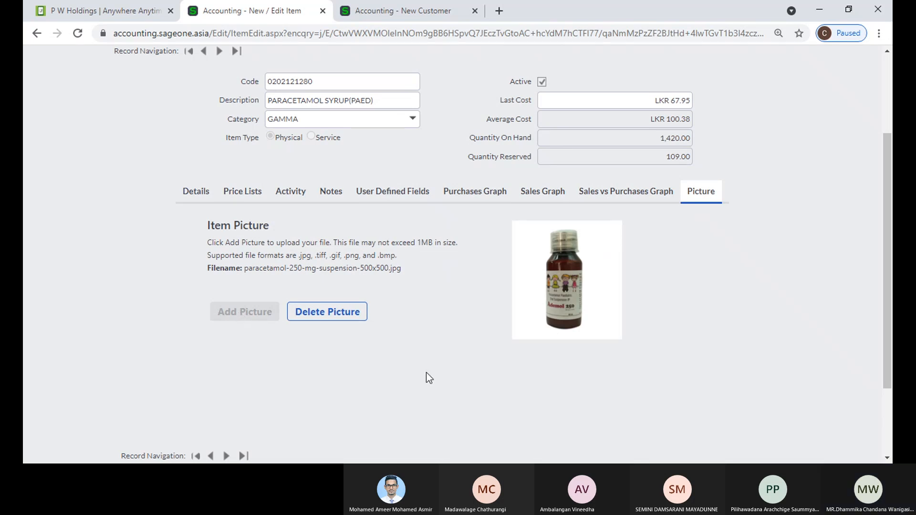
{"action": "scroll", "coordinate": [703, 368], "scroll_direction": "down", "scroll_amount": 2}
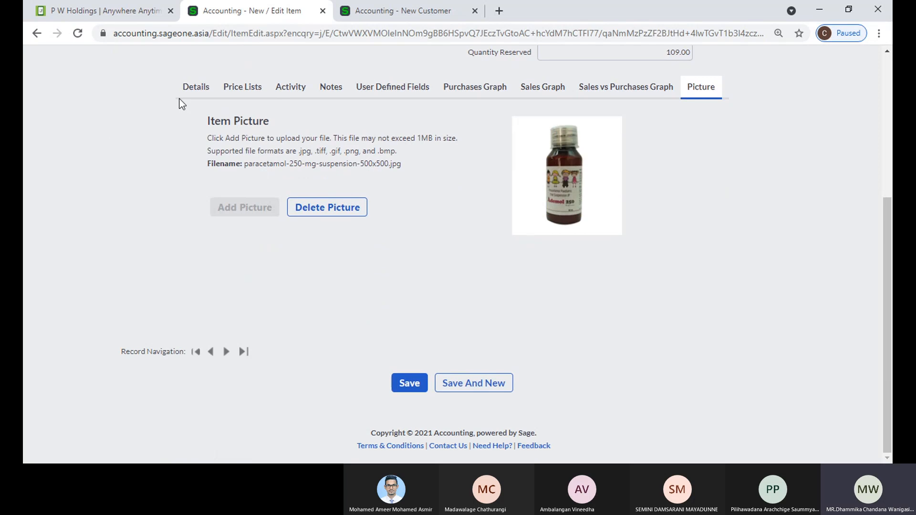
{"action": "left_click", "coordinate": [408, 383]}
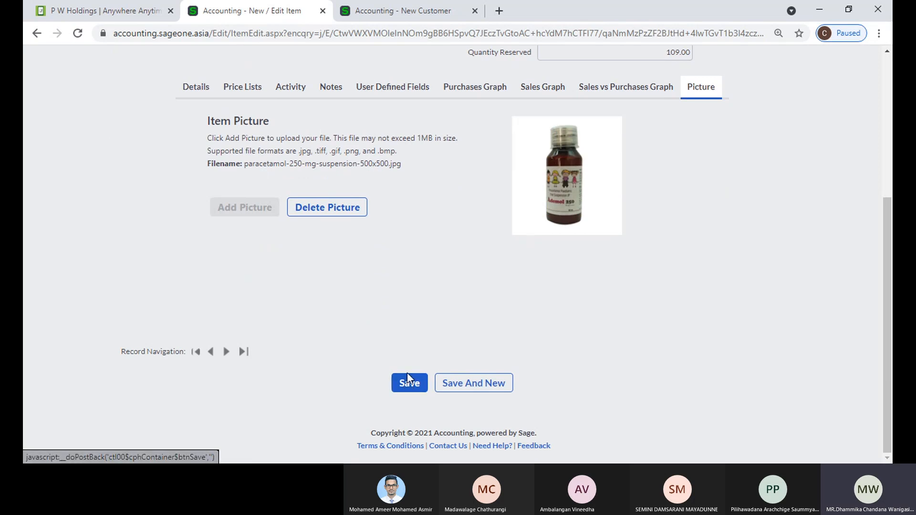
{"action": "scroll", "coordinate": [372, 367], "scroll_direction": "down", "scroll_amount": 1}
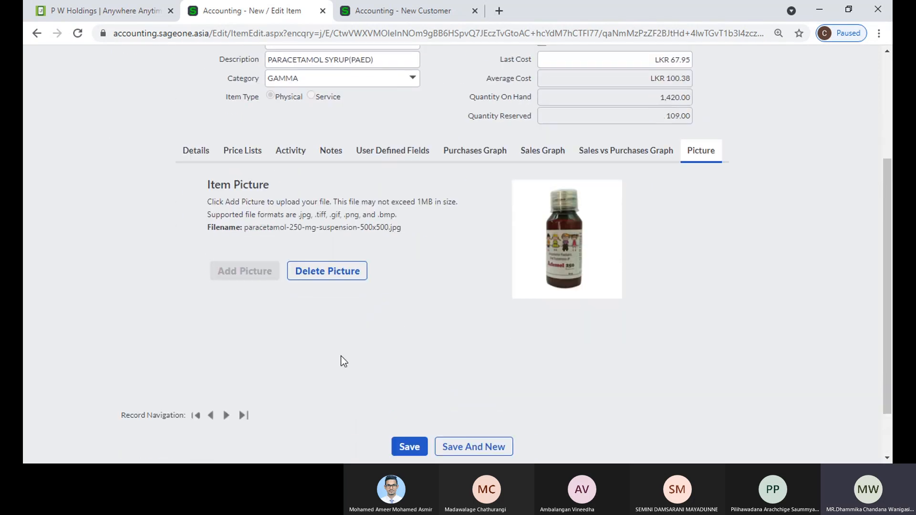
Save the PARACETAMOL SYRUP(PAED) item again from its Details view
{"action": "left_click", "coordinate": [194, 147]}
{"action": "scroll", "coordinate": [185, 208], "scroll_direction": "up", "scroll_amount": 3}
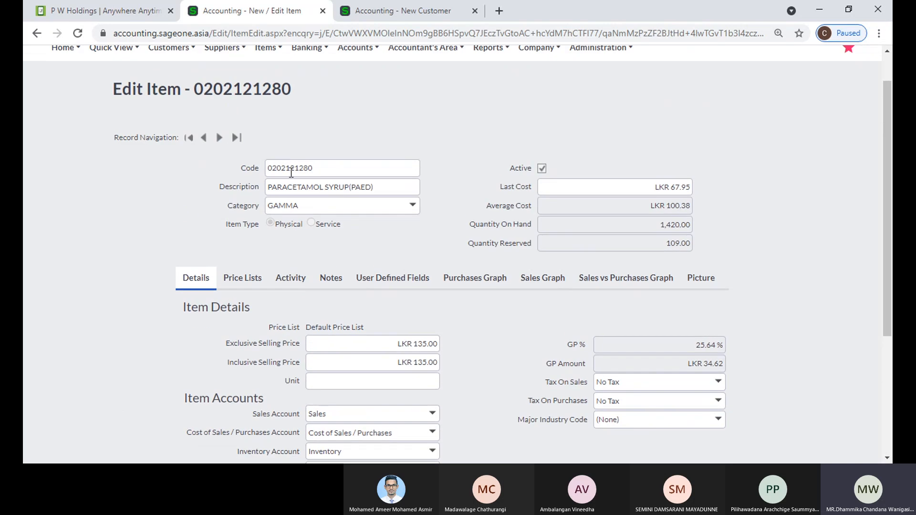
{"action": "scroll", "coordinate": [377, 213], "scroll_direction": "down", "scroll_amount": 4}
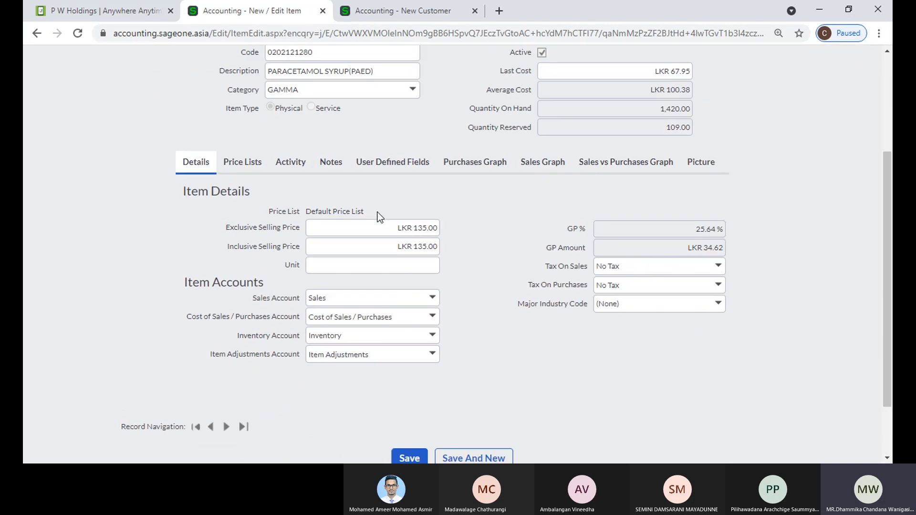
{"action": "left_click", "coordinate": [410, 384]}
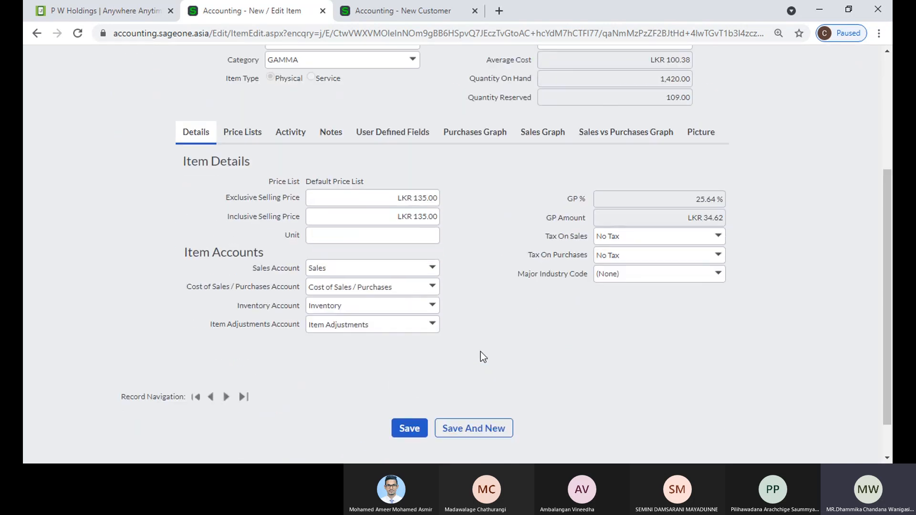
{"action": "scroll", "coordinate": [480, 357], "scroll_direction": "down", "scroll_amount": 3}
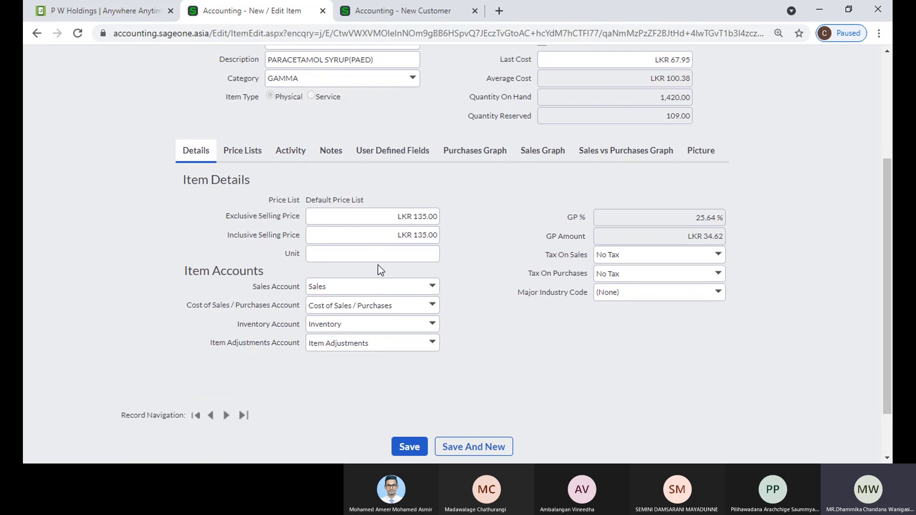
Review the item's price lists, then return to details showing LKR 135.00 at 25.64% GP
{"action": "left_click", "coordinate": [260, 154]}
{"action": "left_click", "coordinate": [202, 159]}
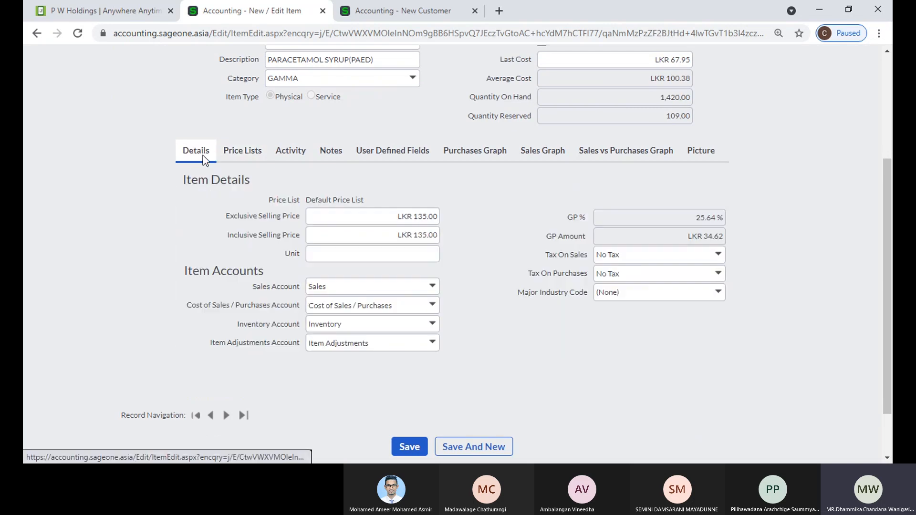
{"action": "scroll", "coordinate": [549, 247], "scroll_direction": "up", "scroll_amount": 1}
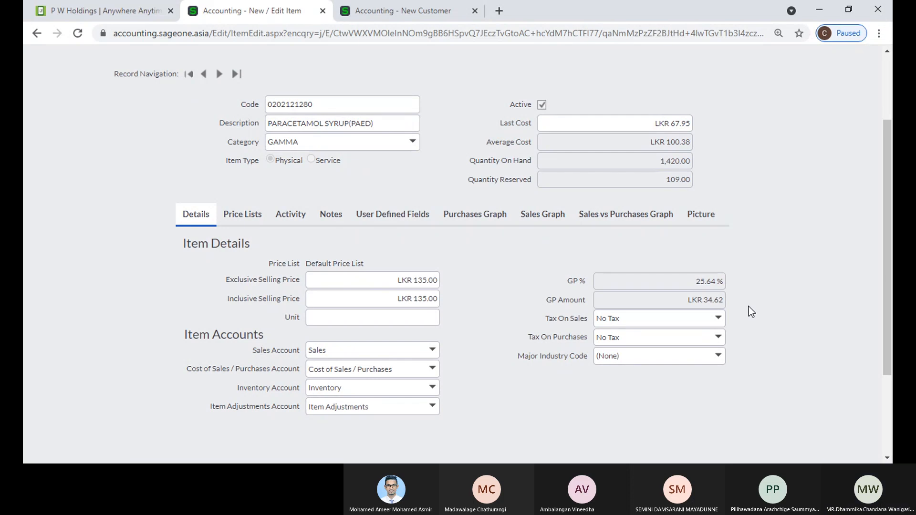
{"action": "scroll", "coordinate": [425, 306], "scroll_direction": "up", "scroll_amount": 3}
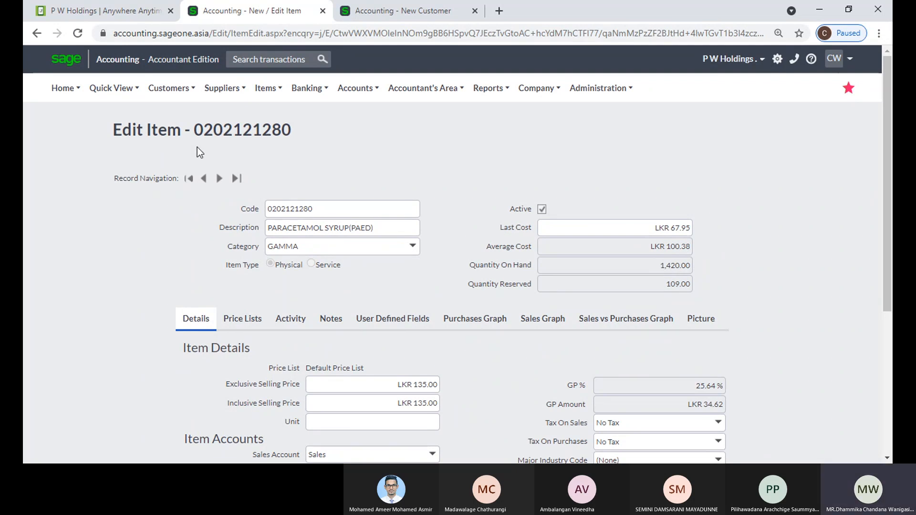
{"action": "mouse_move", "coordinate": [258, 95]}
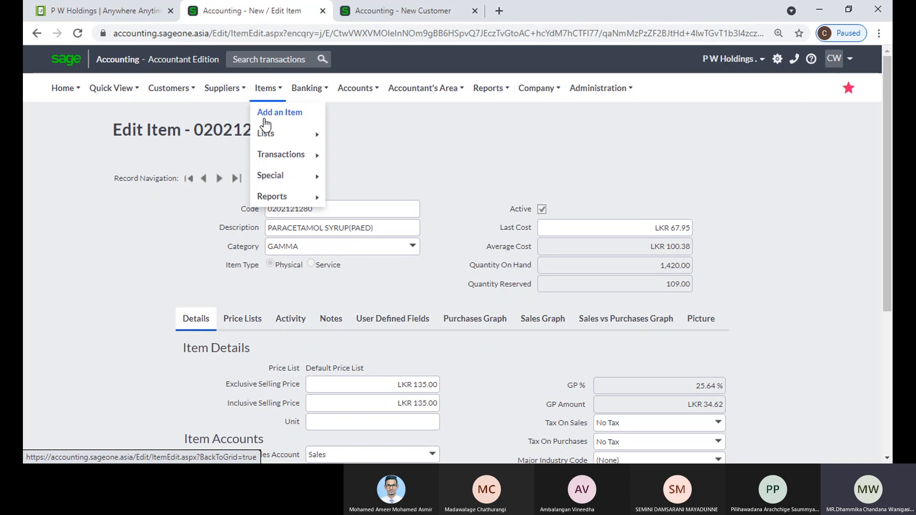
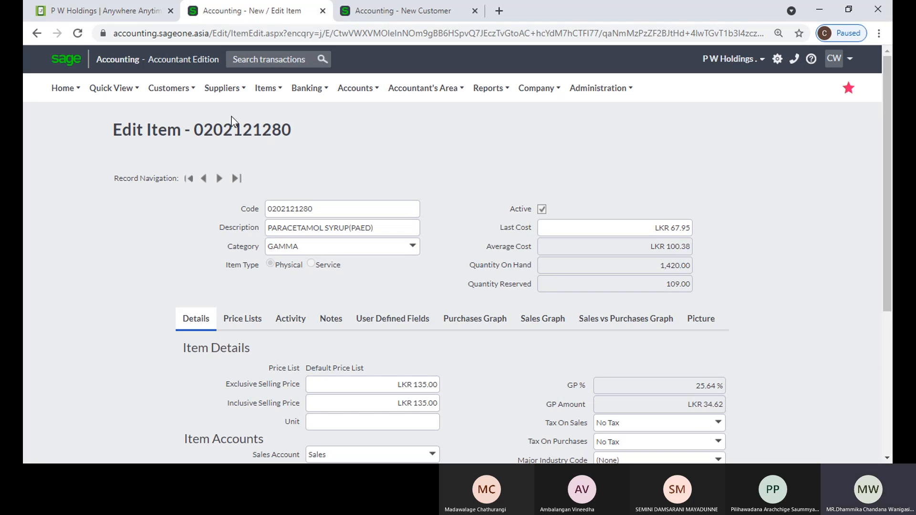
Open the List of Items from the Items lists menu
{"action": "mouse_move", "coordinate": [279, 91]}
{"action": "mouse_move", "coordinate": [286, 134]}
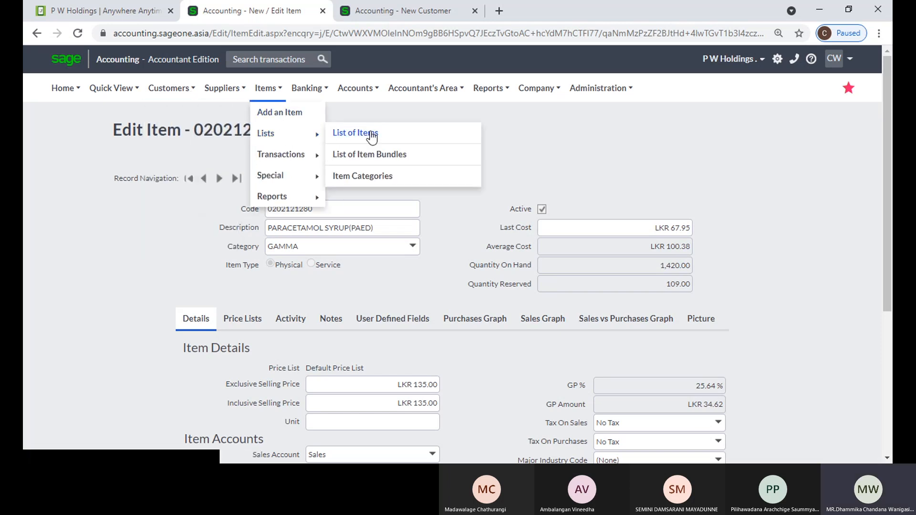
{"action": "left_click", "coordinate": [374, 138]}
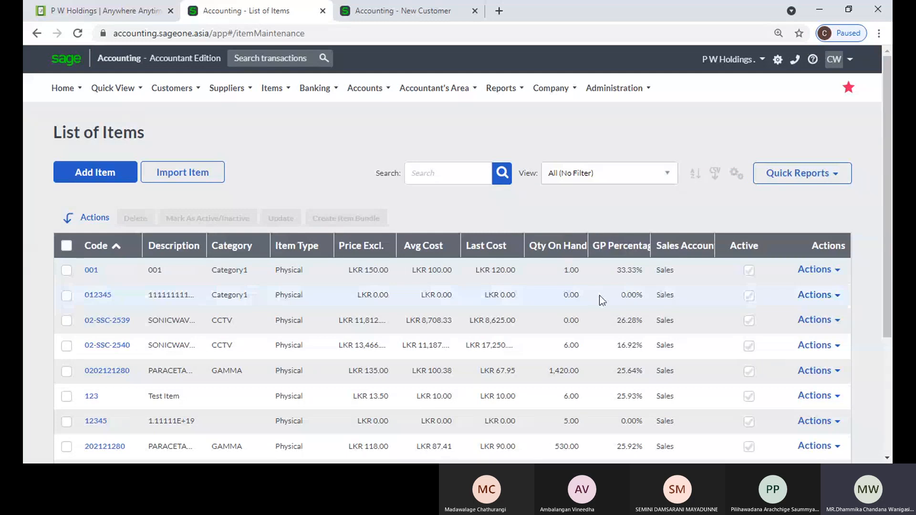
Look through the grid's column choices and close them without changes
{"action": "left_click", "coordinate": [735, 181]}
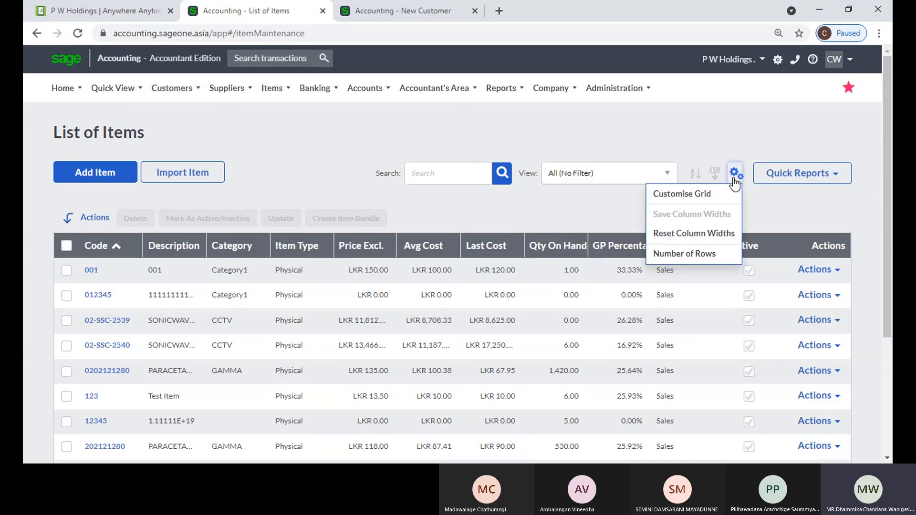
{"action": "left_click", "coordinate": [693, 201]}
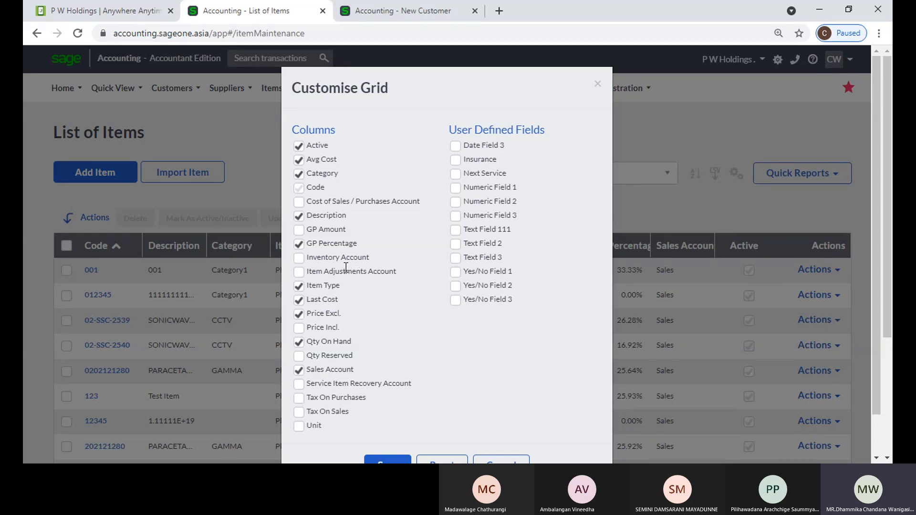
{"action": "scroll", "coordinate": [346, 275], "scroll_direction": "down", "scroll_amount": 2}
{"action": "left_click", "coordinate": [501, 419]}
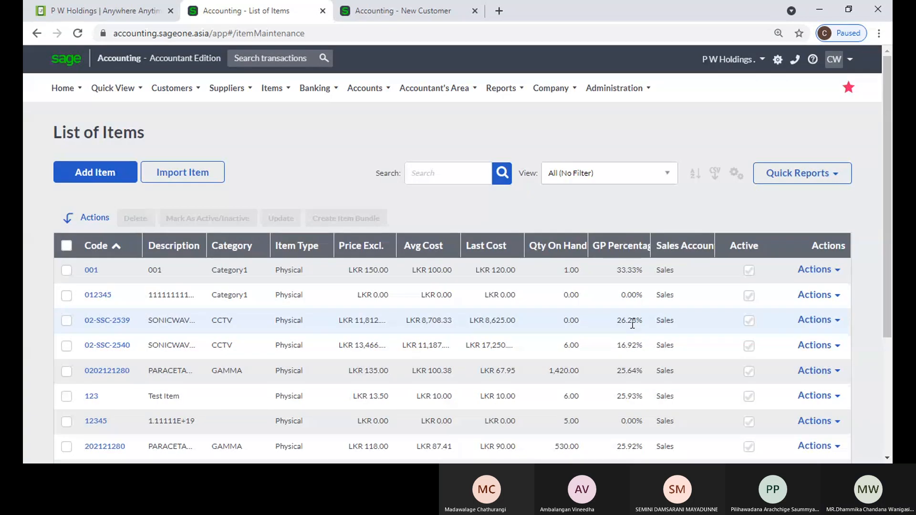
Try the multi-column sort options, then sort the items by Avg Cost and by Code
{"action": "left_click", "coordinate": [694, 178]}
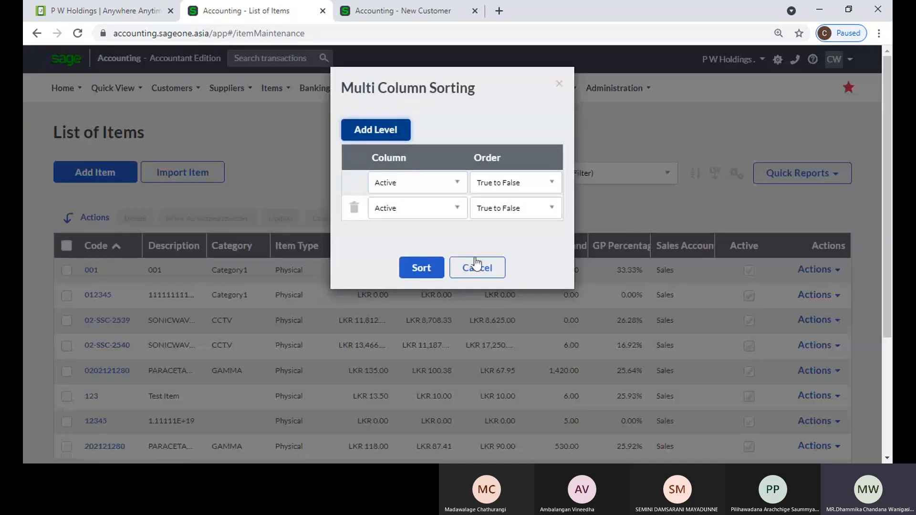
{"action": "left_click", "coordinate": [492, 267]}
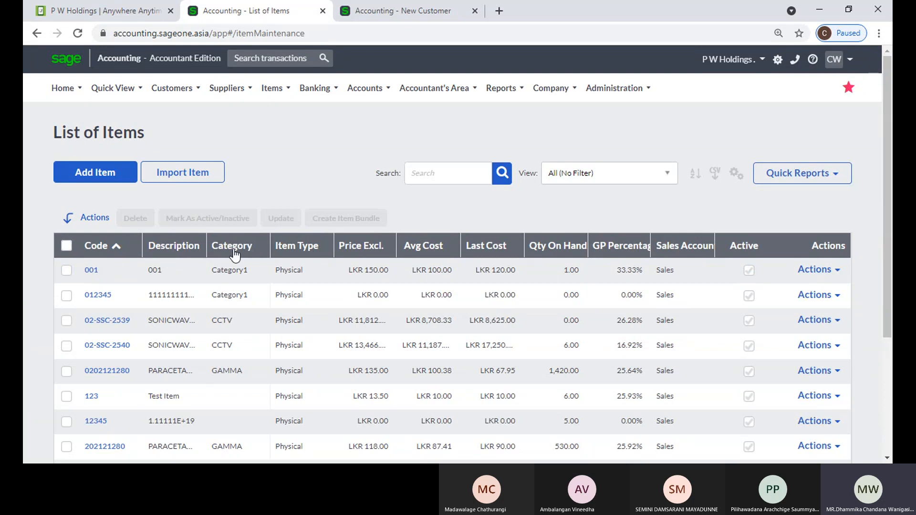
{"action": "left_click", "coordinate": [420, 246]}
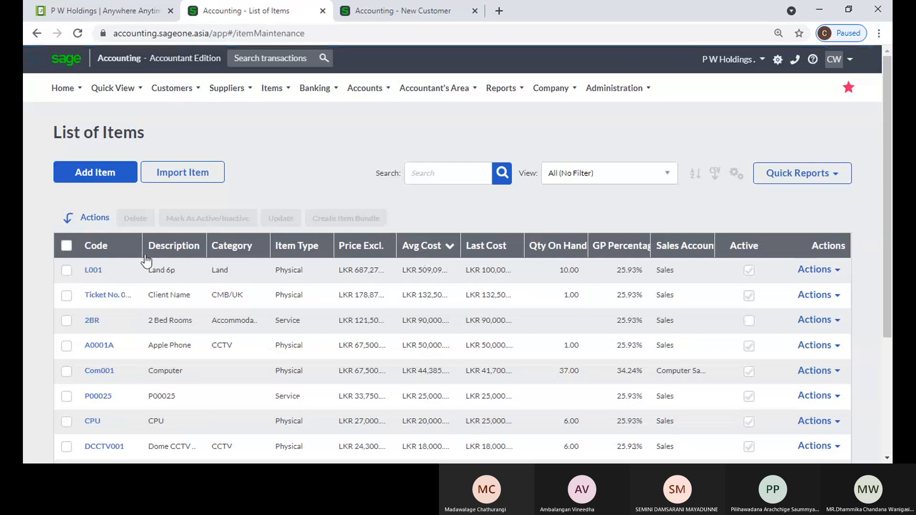
{"action": "left_click", "coordinate": [94, 252]}
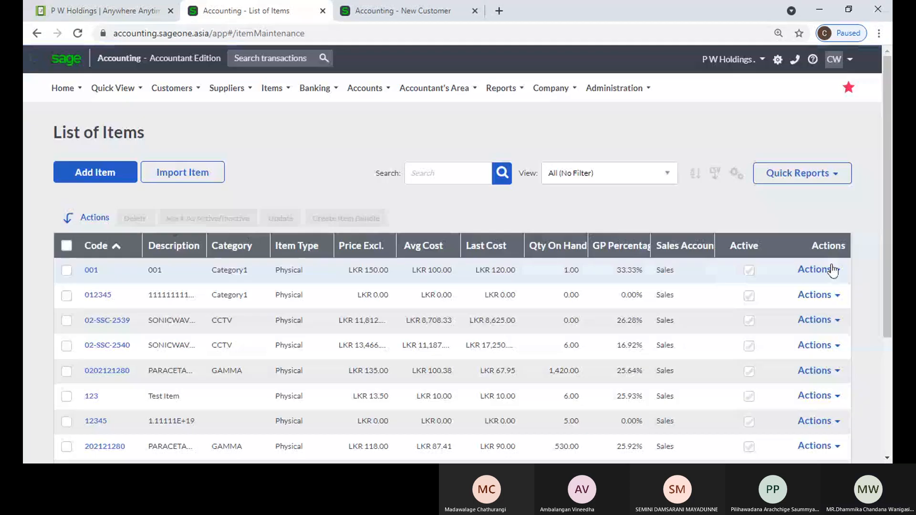
{"action": "left_click", "coordinate": [832, 270]}
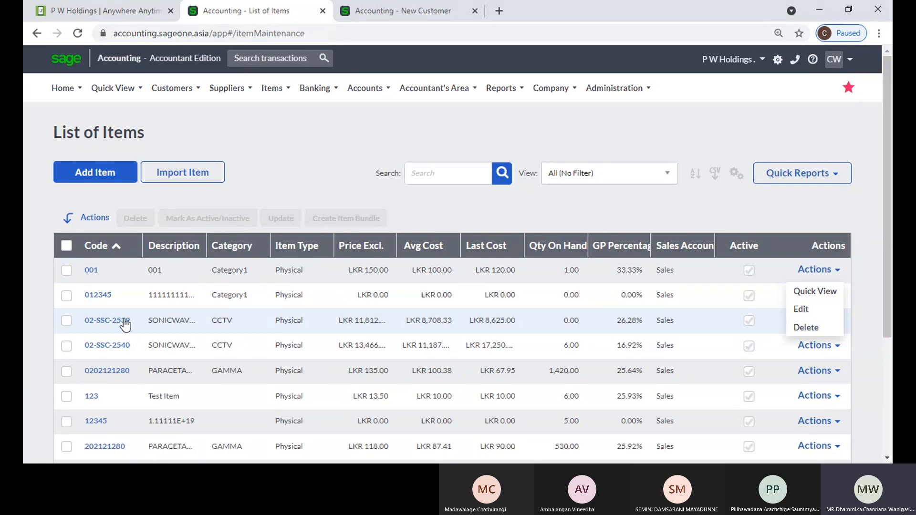
{"action": "left_click", "coordinate": [66, 324]}
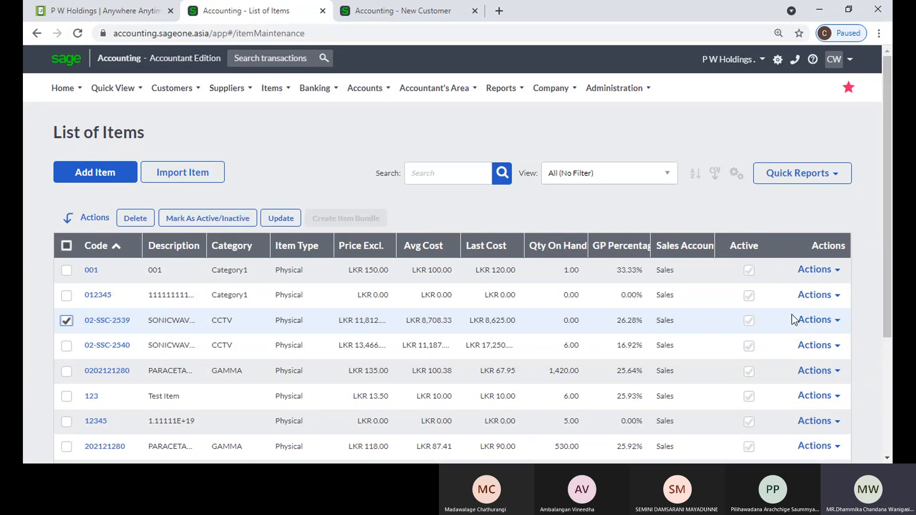
{"action": "left_click", "coordinate": [814, 320]}
{"action": "left_click", "coordinate": [811, 378]}
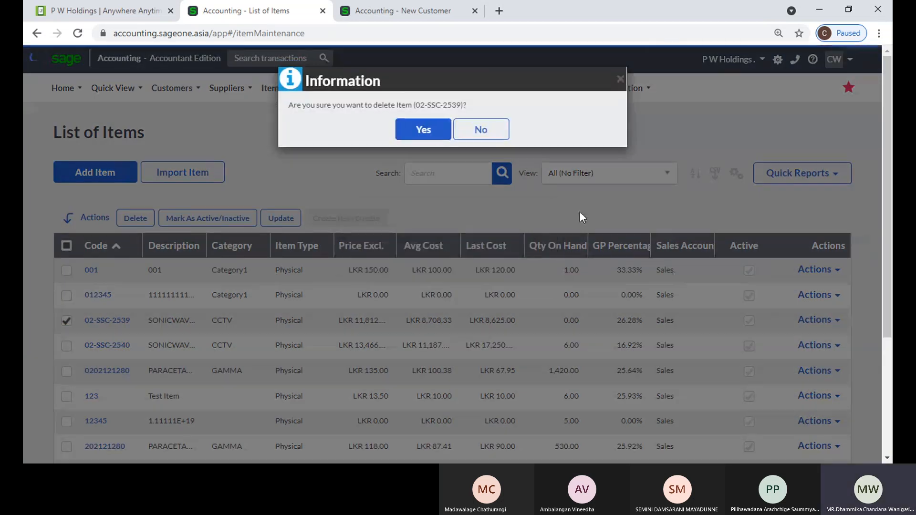
{"action": "left_click", "coordinate": [438, 135]}
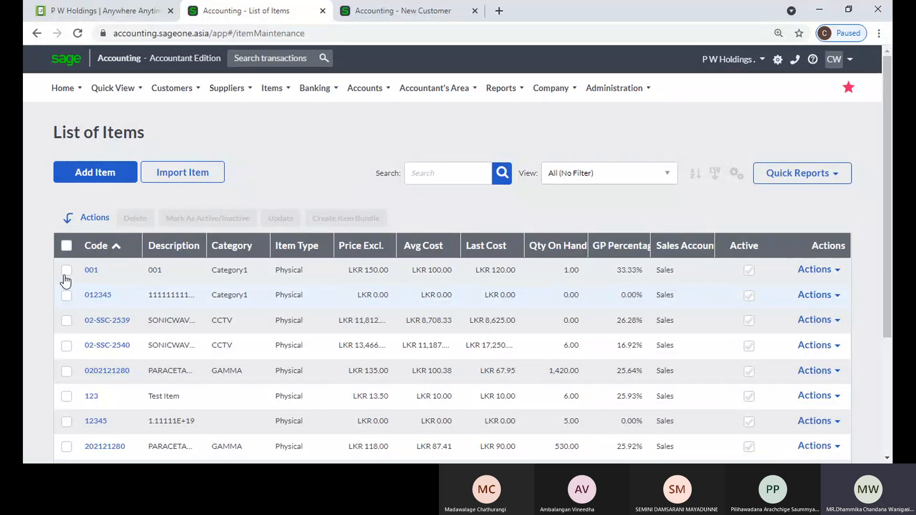
{"action": "left_click", "coordinate": [67, 270]}
{"action": "left_click", "coordinate": [66, 295]}
{"action": "left_click", "coordinate": [66, 321]}
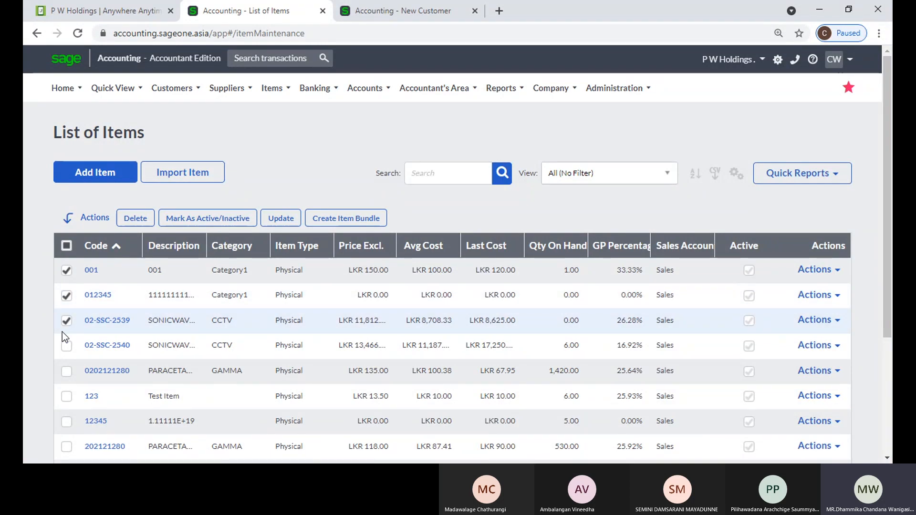
{"action": "left_click", "coordinate": [171, 219]}
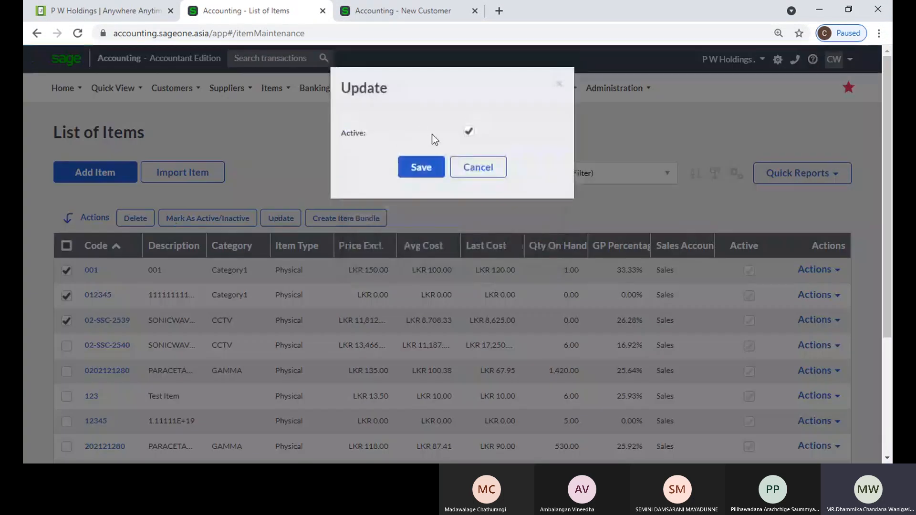
{"action": "left_click", "coordinate": [468, 131]}
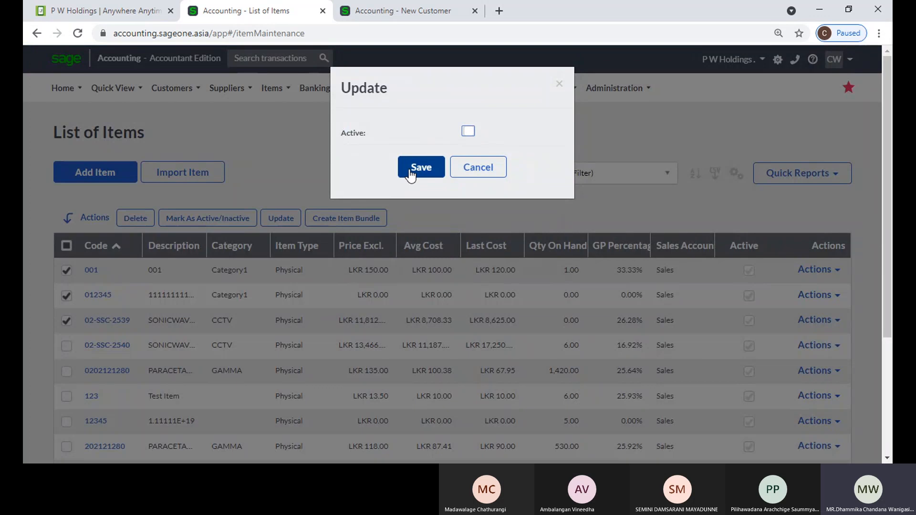
{"action": "left_click", "coordinate": [475, 173]}
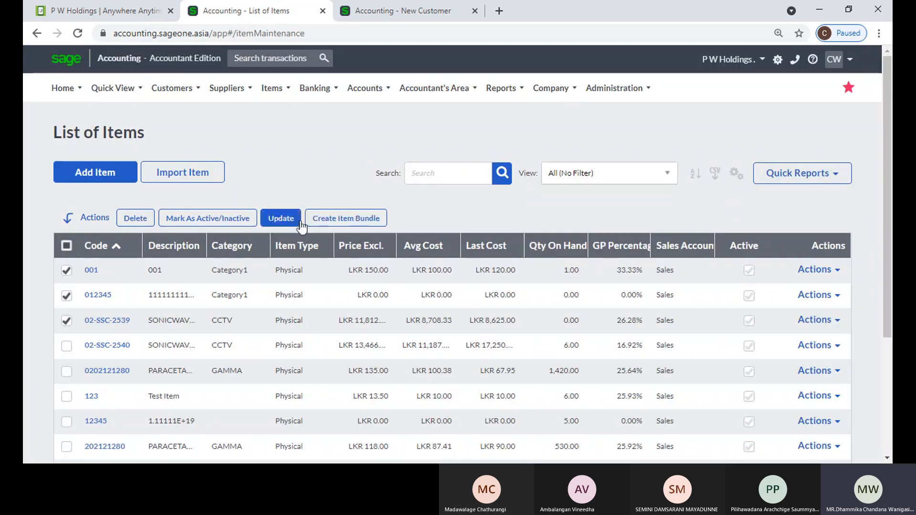
{"action": "left_click", "coordinate": [281, 218]}
{"action": "left_click", "coordinate": [500, 138]}
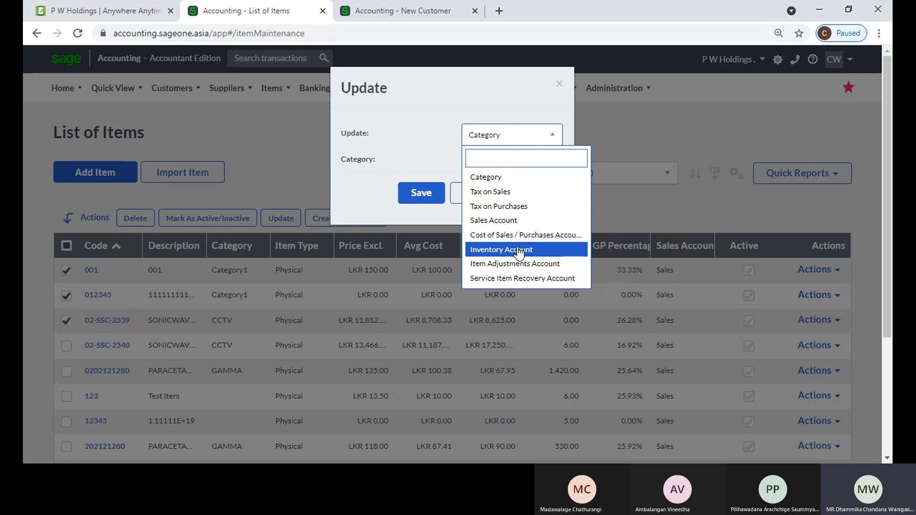
{"action": "left_click", "coordinate": [389, 152]}
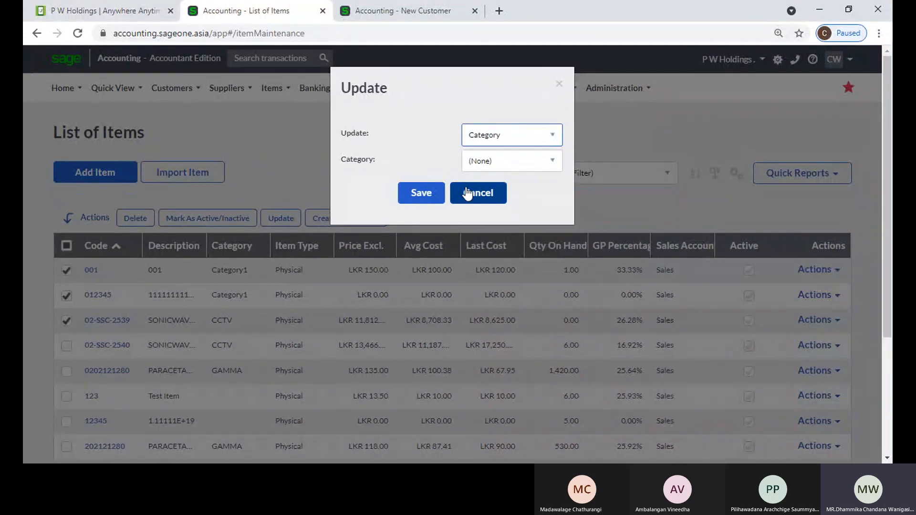
{"action": "left_click", "coordinate": [467, 193]}
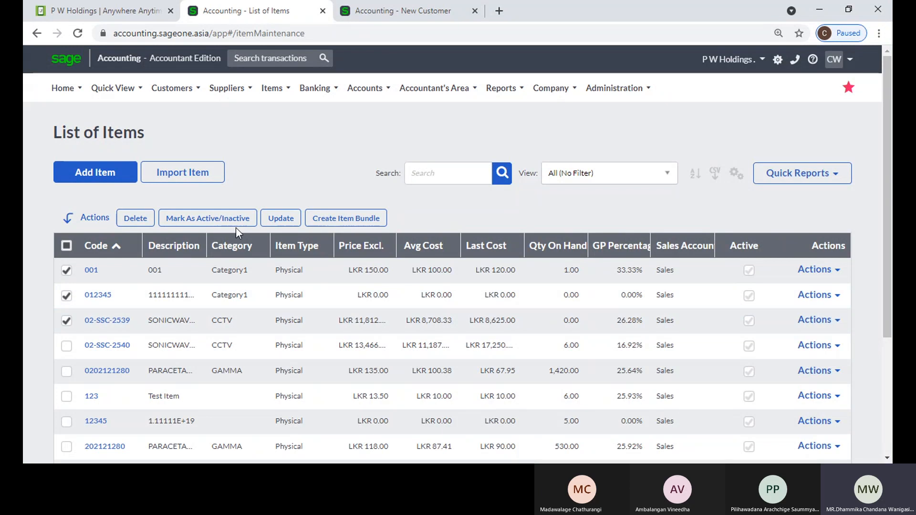
{"action": "left_click", "coordinate": [282, 219]}
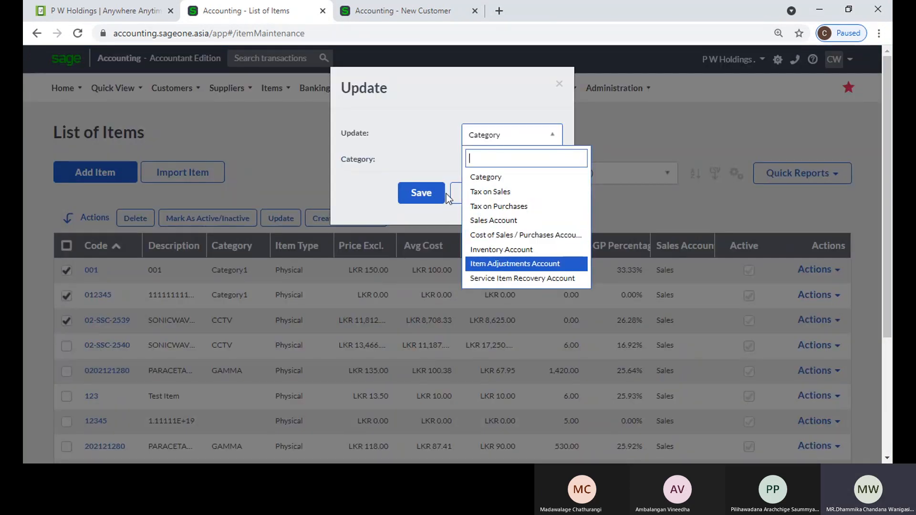
{"action": "left_click", "coordinate": [453, 195]}
{"action": "left_click", "coordinate": [439, 198]}
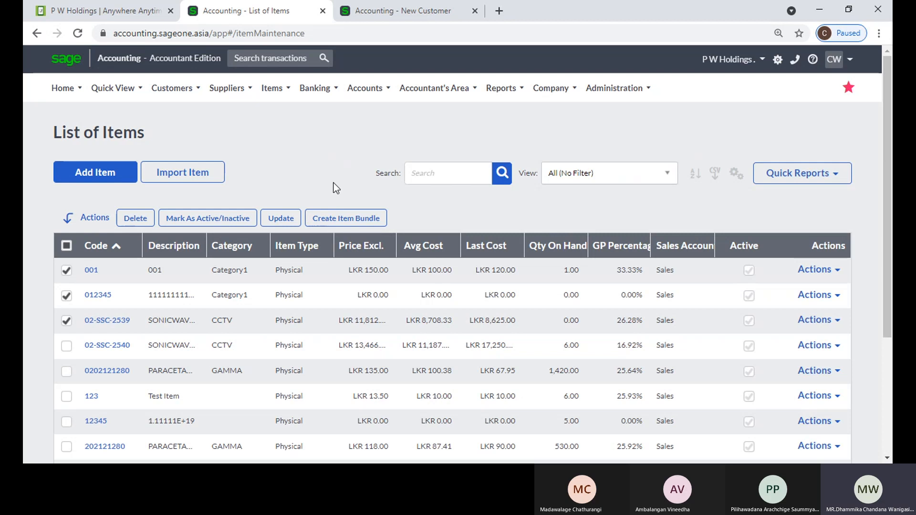
{"action": "left_click", "coordinate": [67, 271]}
{"action": "left_click", "coordinate": [67, 295]}
{"action": "left_click", "coordinate": [66, 320]}
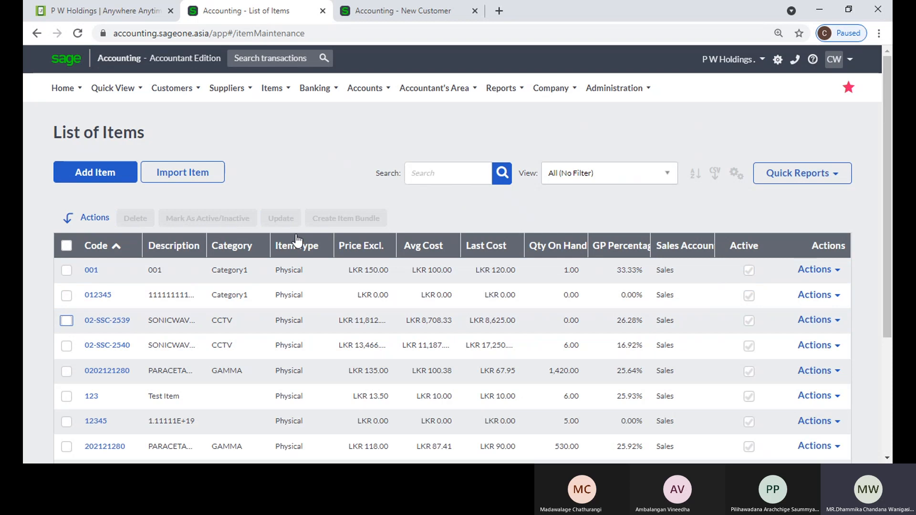
{"action": "left_click", "coordinate": [459, 179]}
{"action": "type", "text": "0202"}
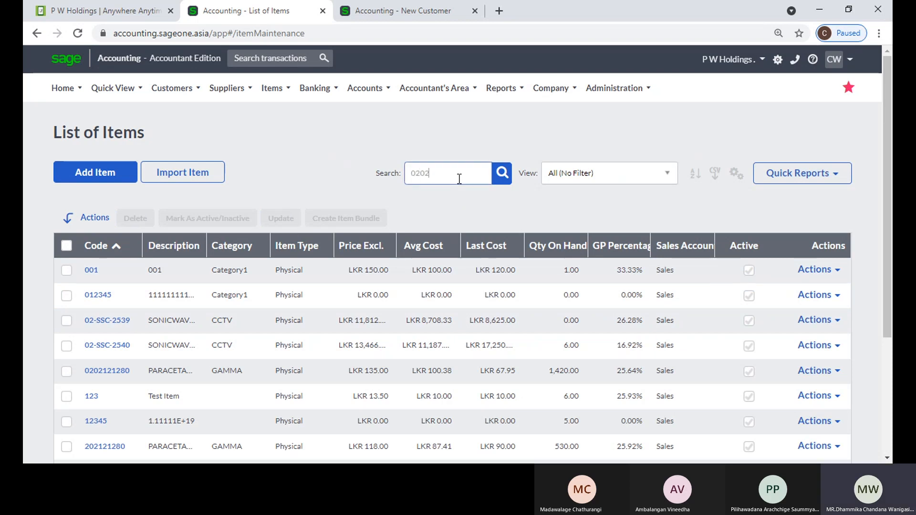
{"action": "key", "text": "Return"}
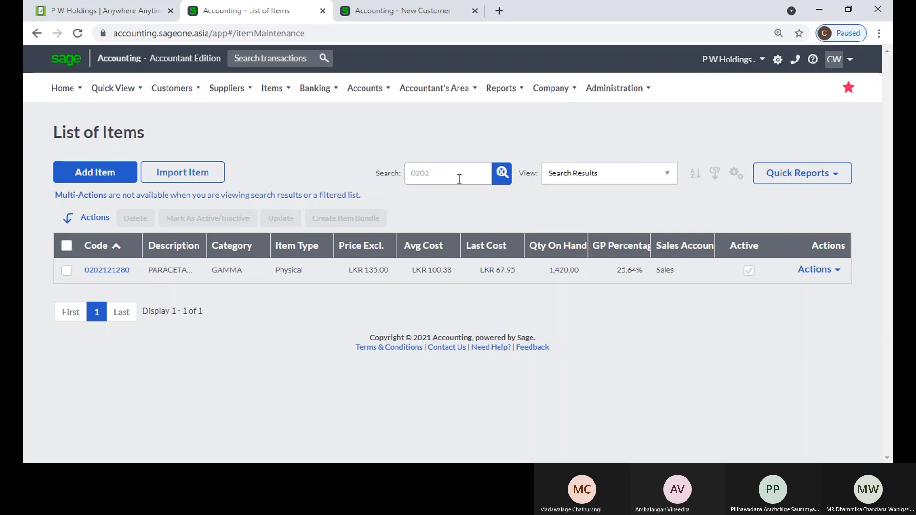
{"action": "left_click", "coordinate": [501, 173]}
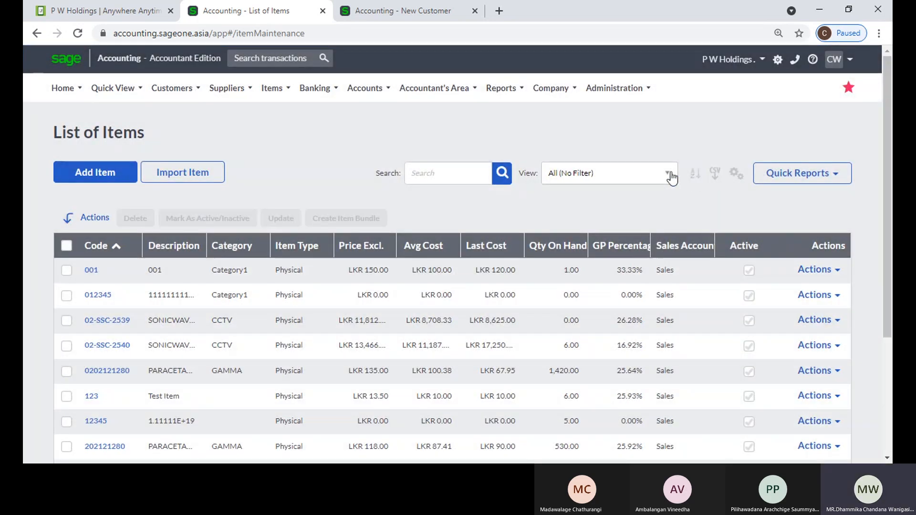
{"action": "left_click", "coordinate": [671, 176]}
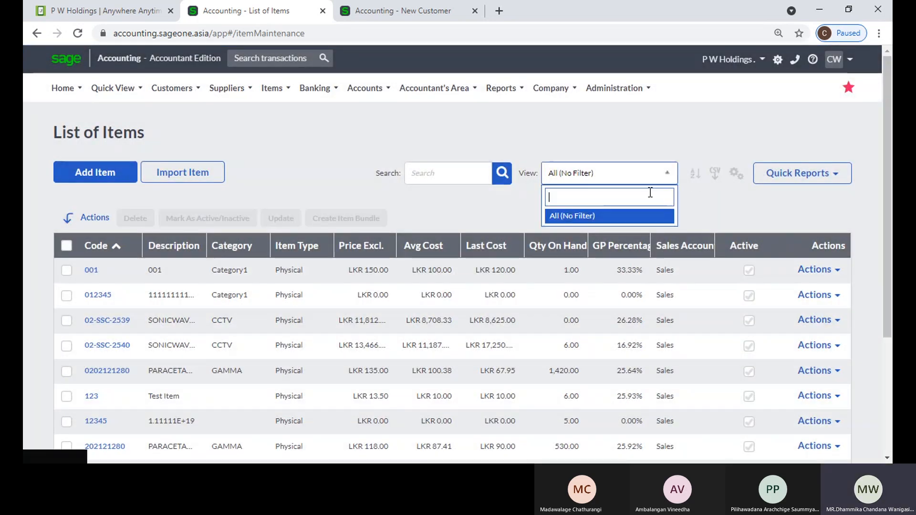
{"action": "left_click", "coordinate": [645, 144]}
{"action": "scroll", "coordinate": [659, 189], "scroll_direction": "down", "scroll_amount": 4}
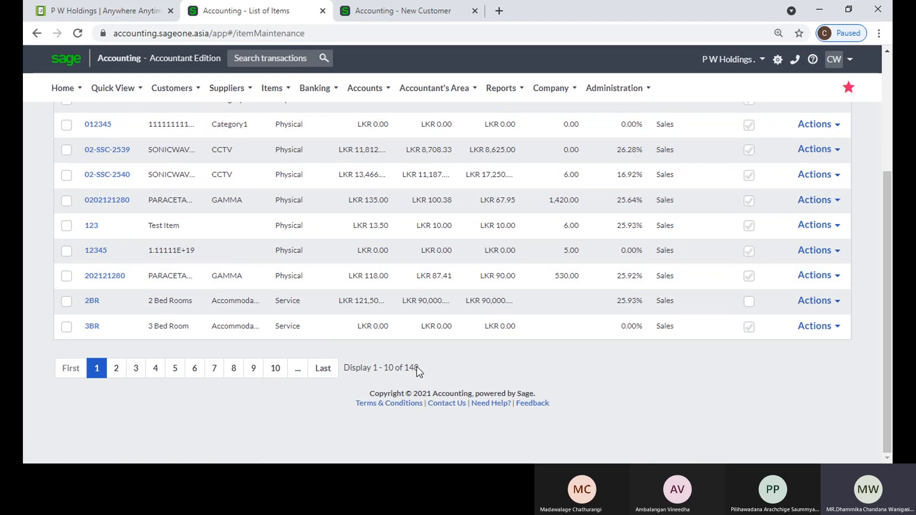
{"action": "scroll", "coordinate": [502, 367], "scroll_direction": "up", "scroll_amount": 4}
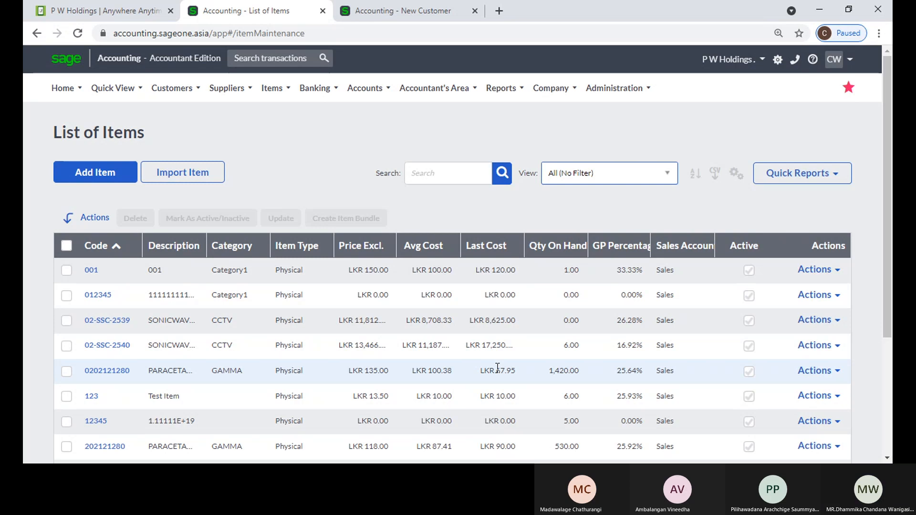
{"action": "scroll", "coordinate": [498, 368], "scroll_direction": "down", "scroll_amount": 3}
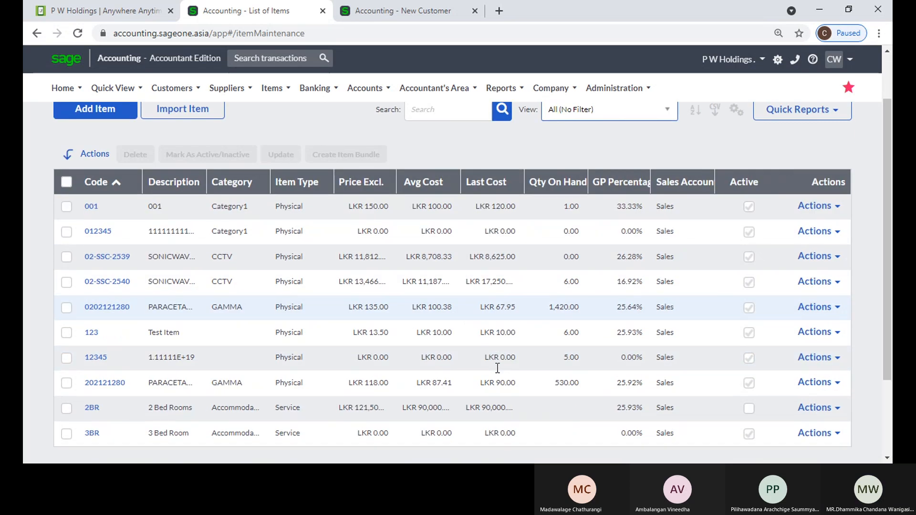
{"action": "scroll", "coordinate": [496, 368], "scroll_direction": "up", "scroll_amount": 3}
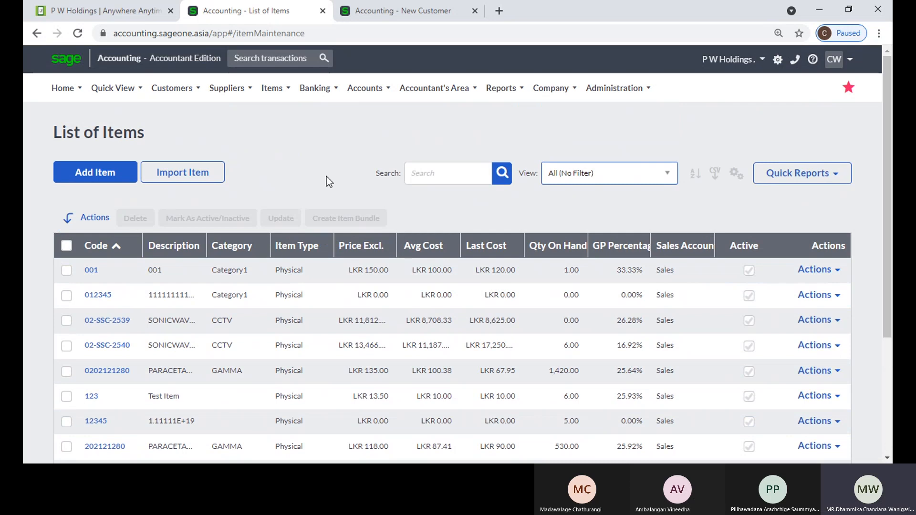
Open the Item Categories page and start adding a new category
{"action": "left_click", "coordinate": [271, 88]}
{"action": "mouse_move", "coordinate": [277, 137]}
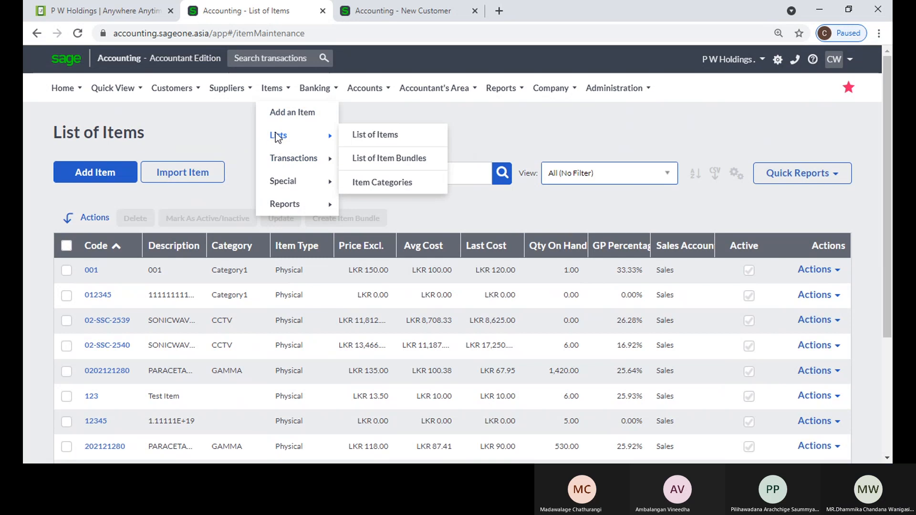
{"action": "left_click", "coordinate": [414, 186]}
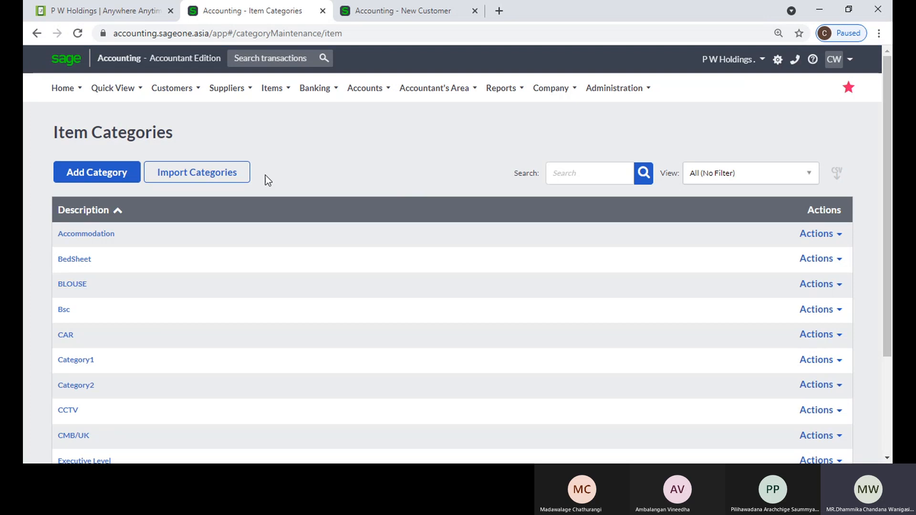
{"action": "left_click", "coordinate": [104, 182]}
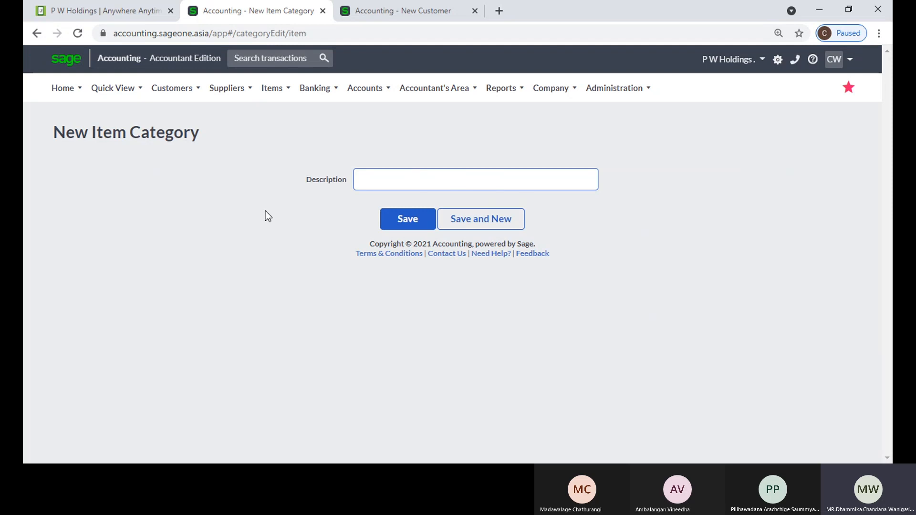
Return to the Item Categories list and start a new category again
{"action": "mouse_move", "coordinate": [263, 100]}
{"action": "mouse_move", "coordinate": [279, 136]}
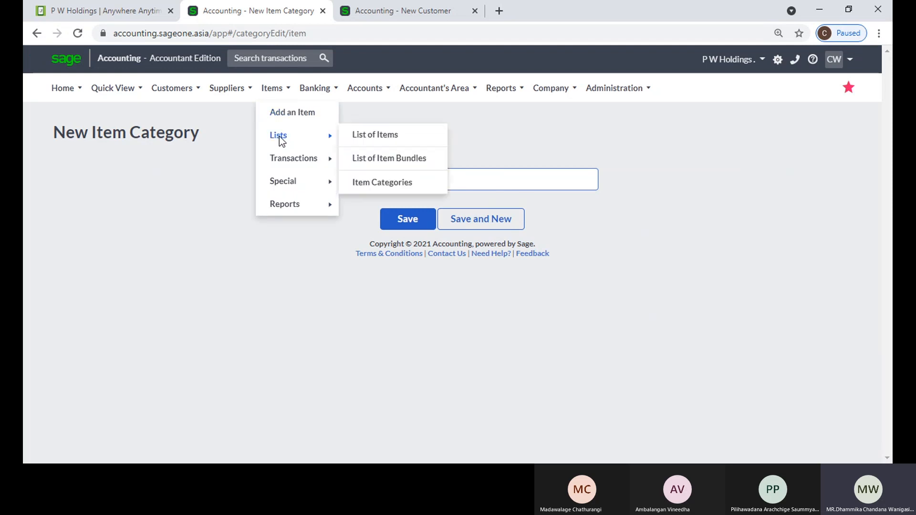
{"action": "left_click", "coordinate": [413, 184]}
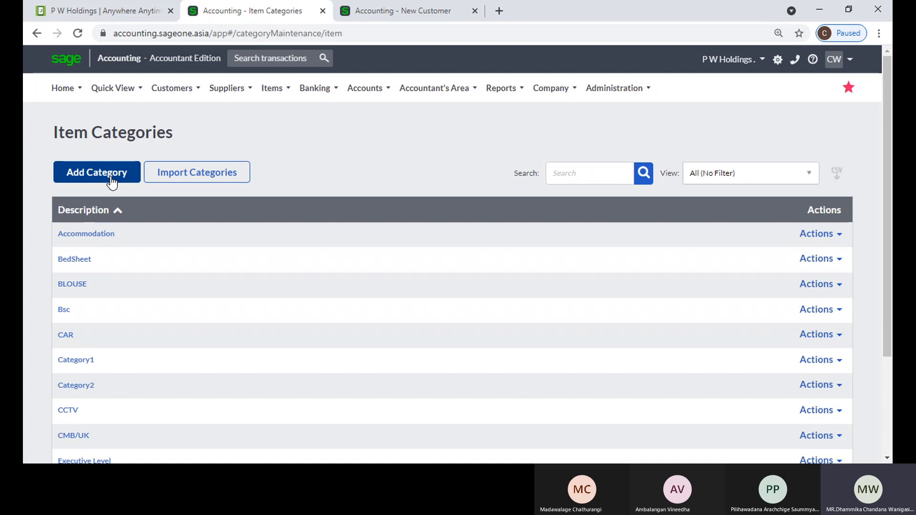
{"action": "left_click", "coordinate": [112, 180]}
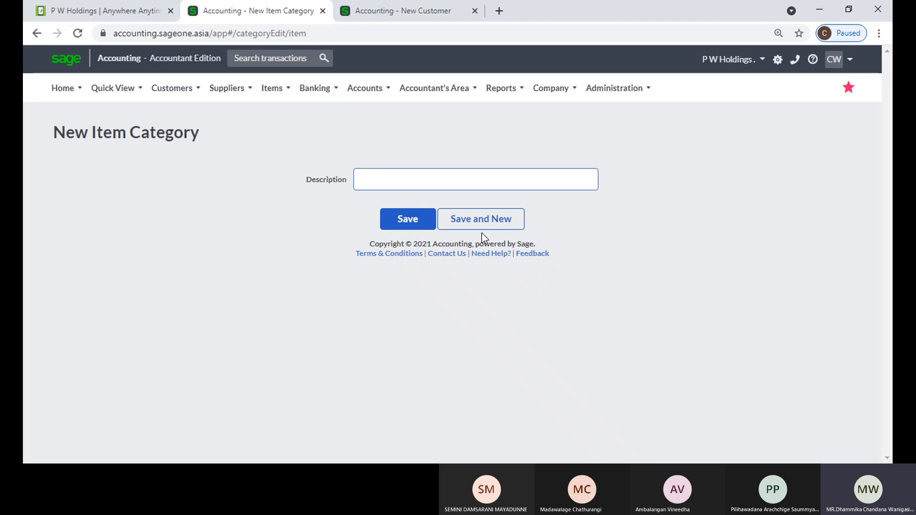
{"action": "left_click", "coordinate": [253, 231]}
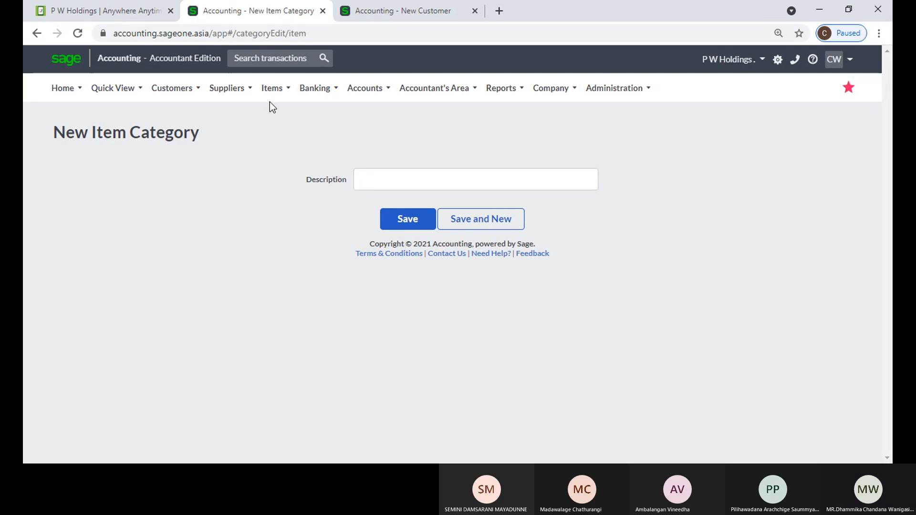
Open the List of Item Bundles showing B001, COM, COM001 and HILTON
{"action": "mouse_move", "coordinate": [270, 102]}
{"action": "mouse_move", "coordinate": [282, 153]}
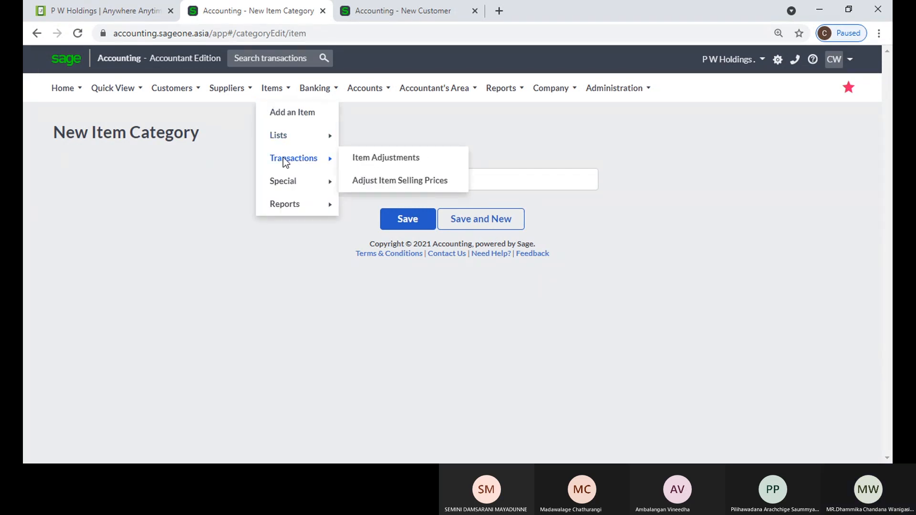
{"action": "mouse_move", "coordinate": [281, 137]}
{"action": "left_click", "coordinate": [385, 162]}
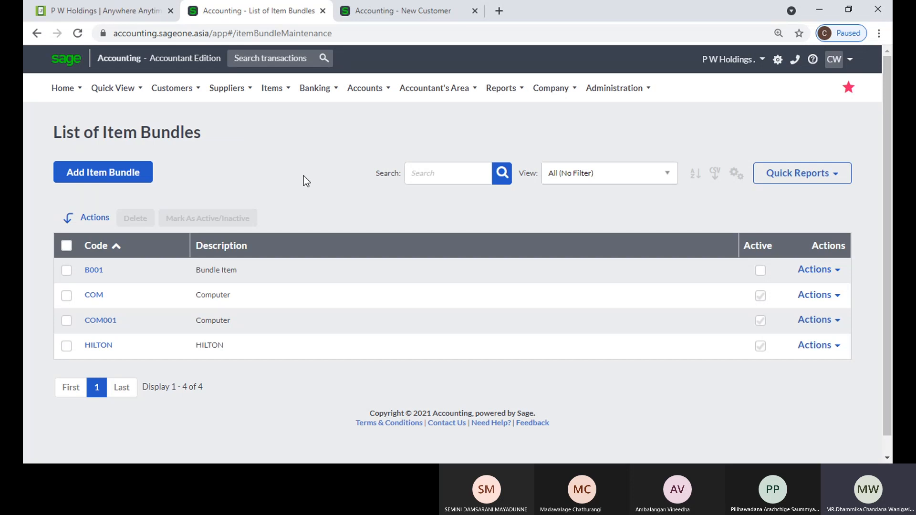
From the New Customer tab, open Customer Quotes to start a new quote
{"action": "left_click", "coordinate": [369, 13]}
{"action": "scroll", "coordinate": [174, 135], "scroll_direction": "up", "scroll_amount": 2}
{"action": "mouse_move", "coordinate": [175, 97]}
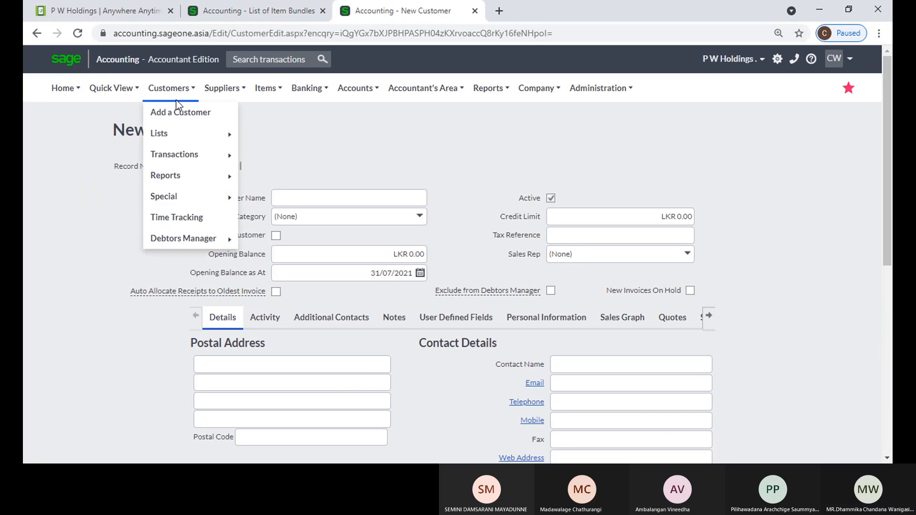
{"action": "mouse_move", "coordinate": [173, 152]}
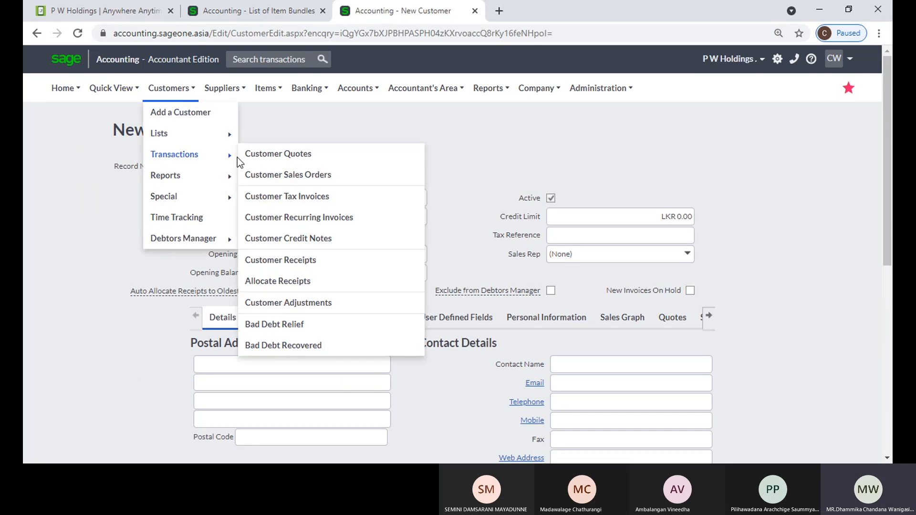
{"action": "left_click", "coordinate": [268, 156]}
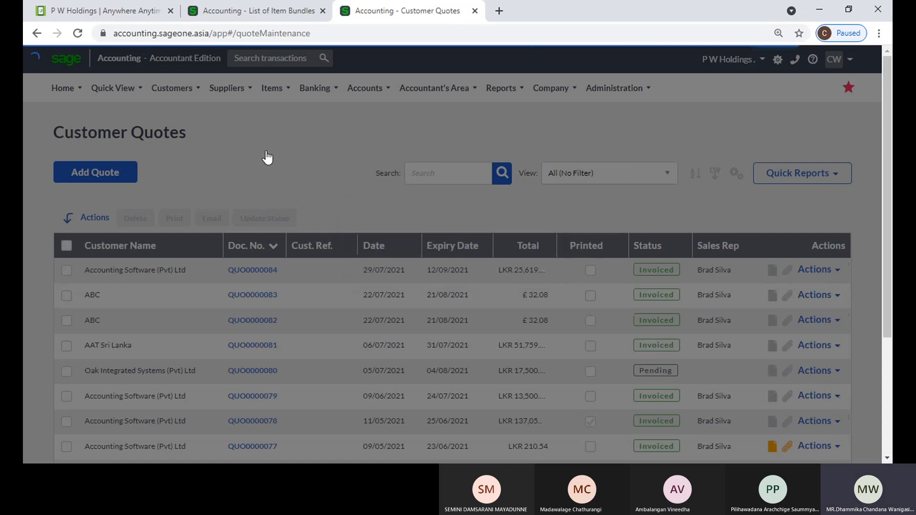
Make the first quote line a Bundle line using the COM001 Computer bundle
{"action": "scroll", "coordinate": [241, 356], "scroll_direction": "down", "scroll_amount": 1}
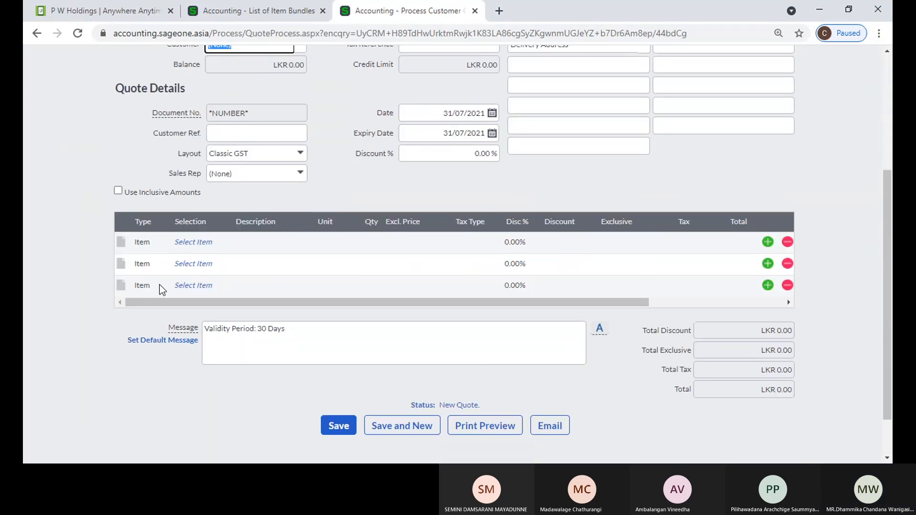
{"action": "left_click", "coordinate": [150, 244]}
{"action": "left_click", "coordinate": [163, 242]}
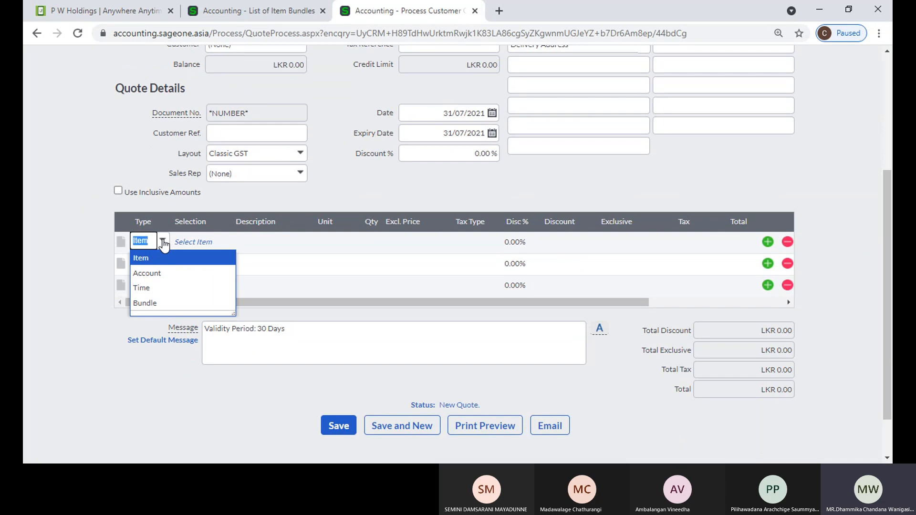
{"action": "left_click", "coordinate": [163, 304]}
{"action": "left_click", "coordinate": [202, 242]}
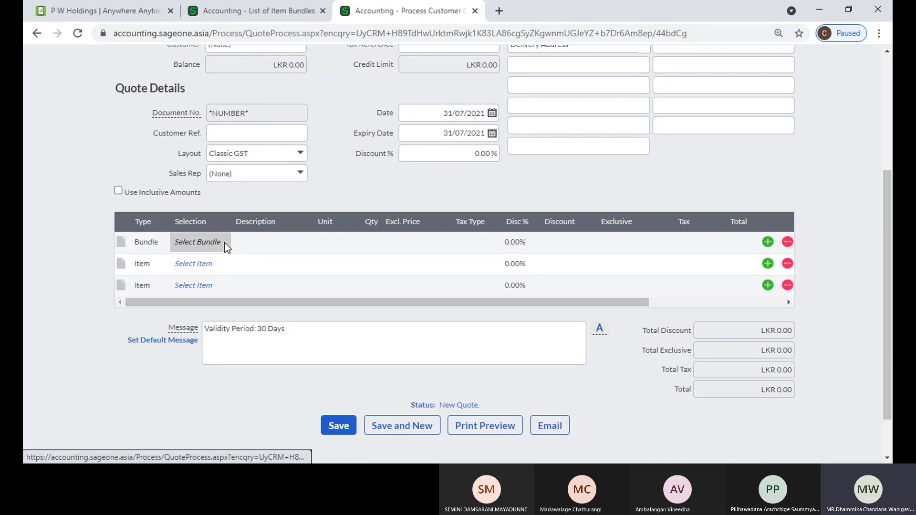
{"action": "left_click", "coordinate": [224, 242]}
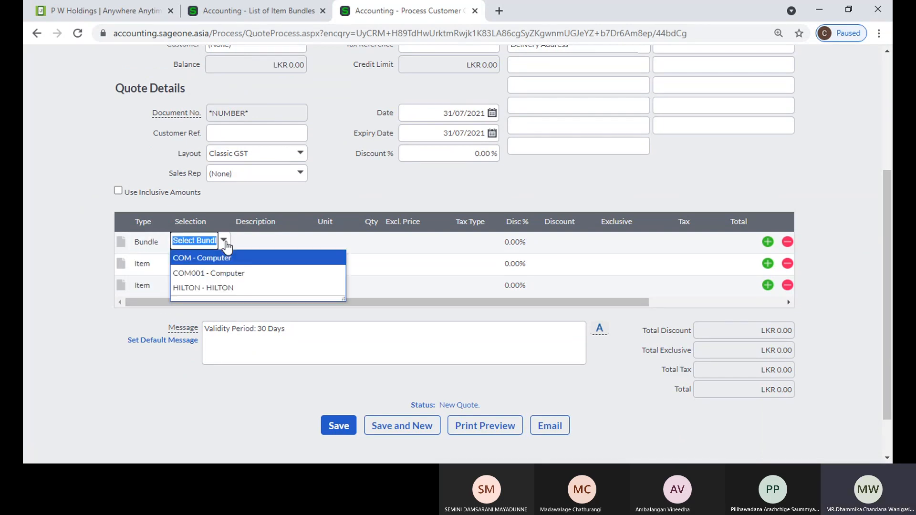
{"action": "left_click", "coordinate": [218, 276]}
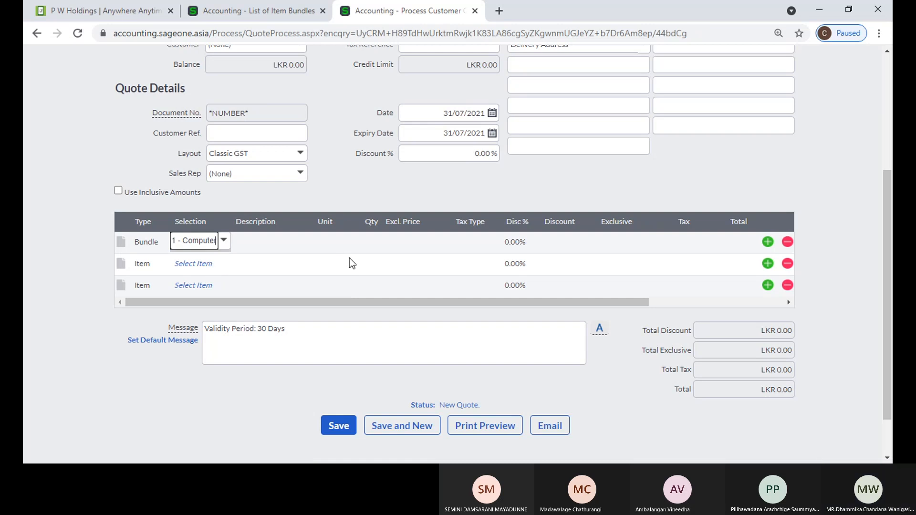
{"action": "left_click", "coordinate": [368, 245]}
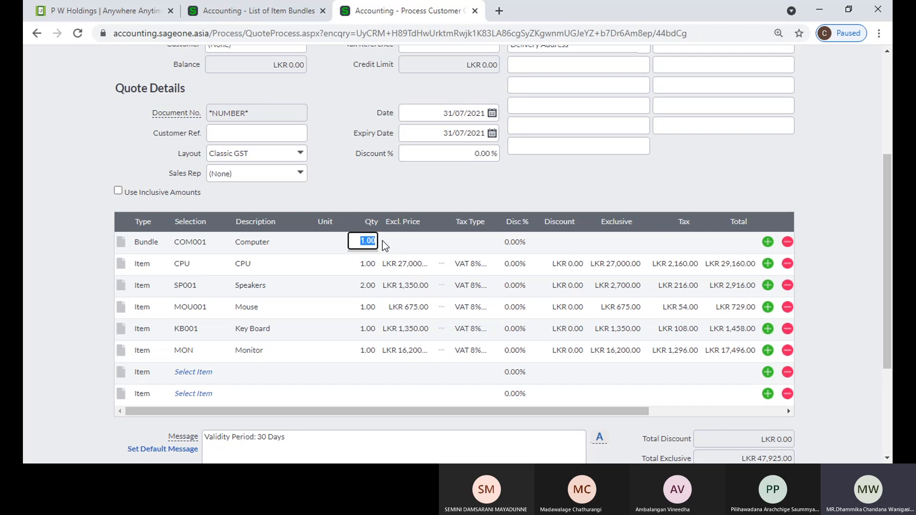
Change the bundle quantity from 5 to 2
{"action": "key", "text": "Return"}
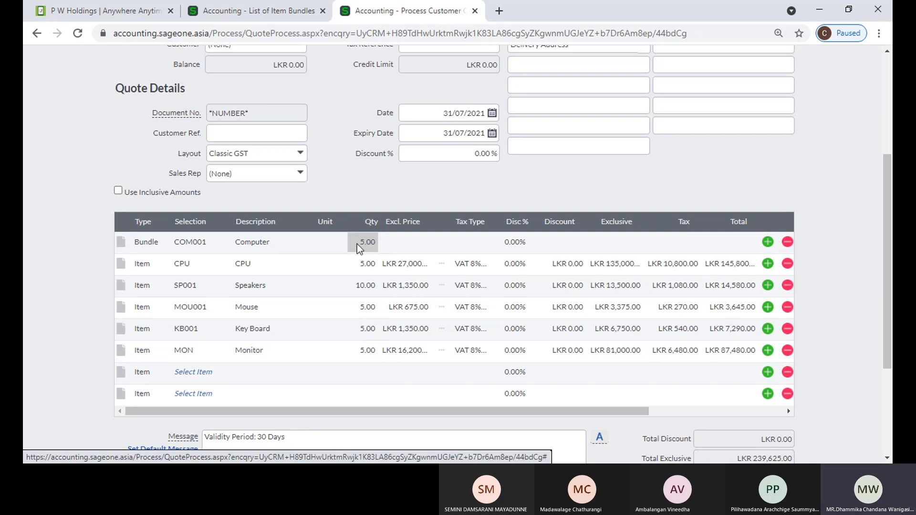
{"action": "left_click", "coordinate": [363, 242]}
{"action": "type", "text": "2"}
{"action": "key", "text": "Return"}
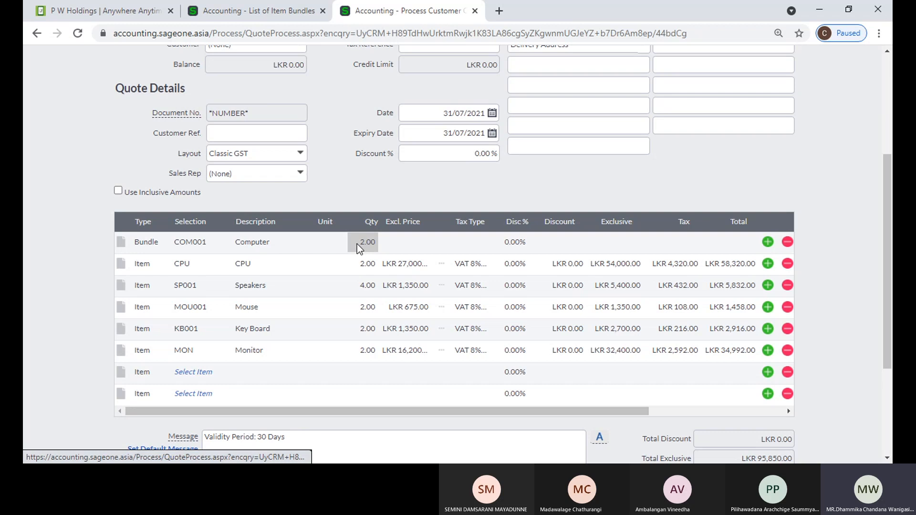
Review the expanded CPU, speaker, mouse, keyboard and monitor lines, then return to the bundles tab
{"action": "scroll", "coordinate": [725, 302], "scroll_direction": "down", "scroll_amount": 1}
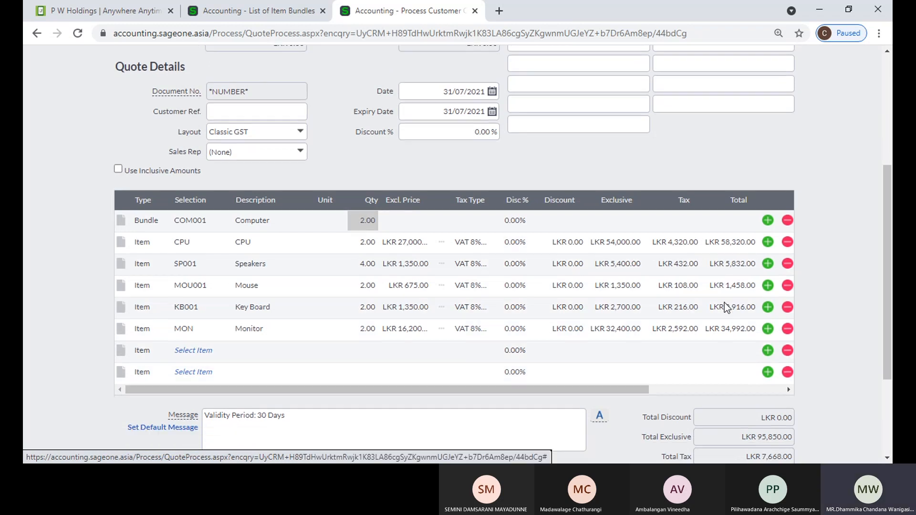
{"action": "scroll", "coordinate": [724, 303], "scroll_direction": "down", "scroll_amount": 3}
{"action": "scroll", "coordinate": [763, 336], "scroll_direction": "up", "scroll_amount": 3}
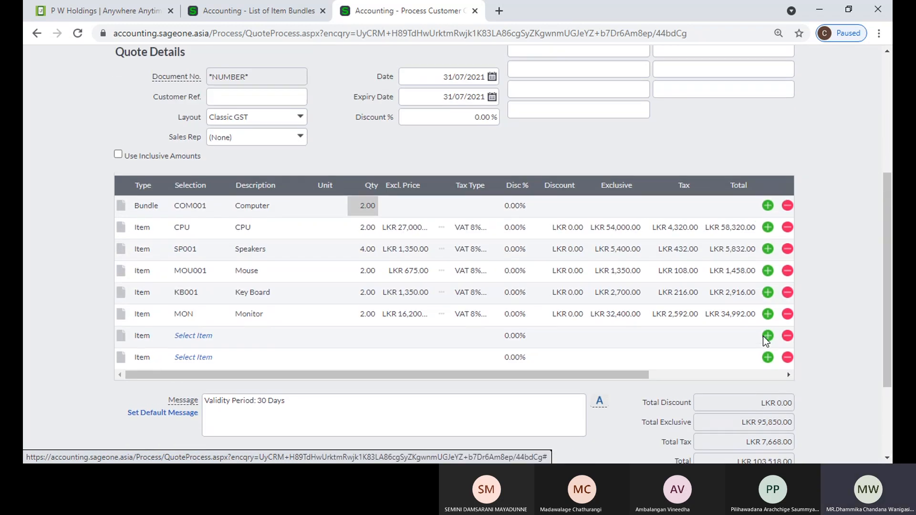
{"action": "scroll", "coordinate": [477, 276], "scroll_direction": "up", "scroll_amount": 1}
{"action": "scroll", "coordinate": [417, 260], "scroll_direction": "up", "scroll_amount": 4}
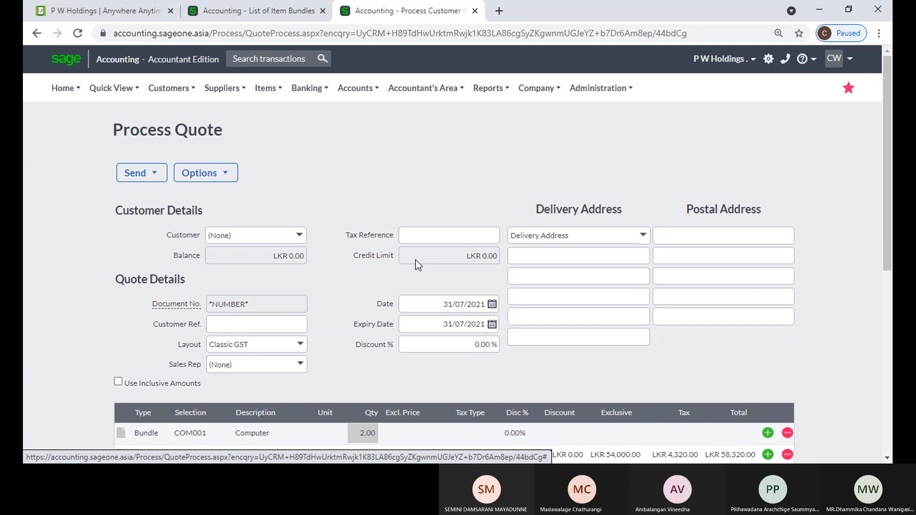
{"action": "scroll", "coordinate": [411, 259], "scroll_direction": "down", "scroll_amount": 3}
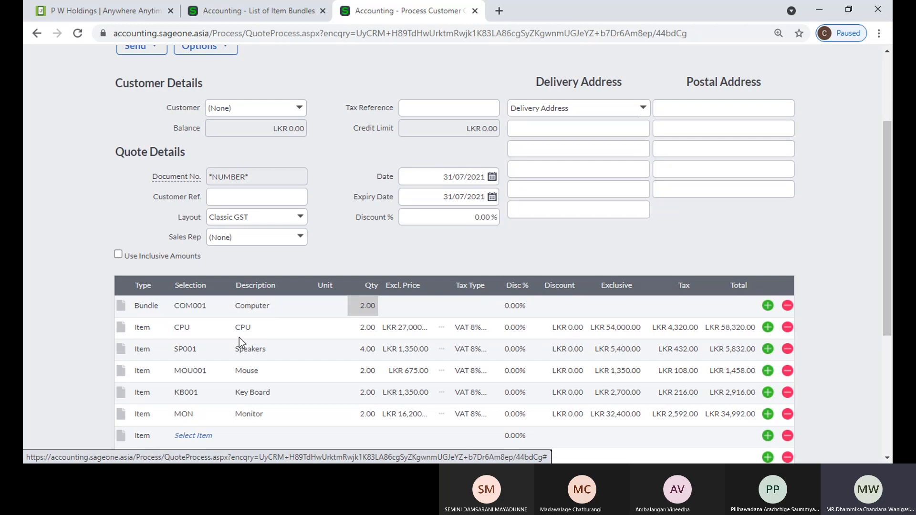
{"action": "scroll", "coordinate": [244, 342], "scroll_direction": "down", "scroll_amount": 1}
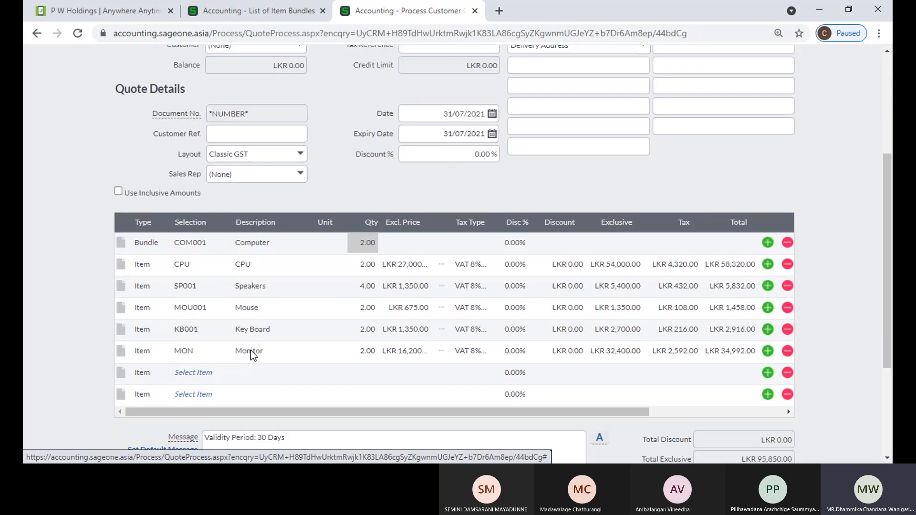
{"action": "scroll", "coordinate": [315, 281], "scroll_direction": "up", "scroll_amount": 5}
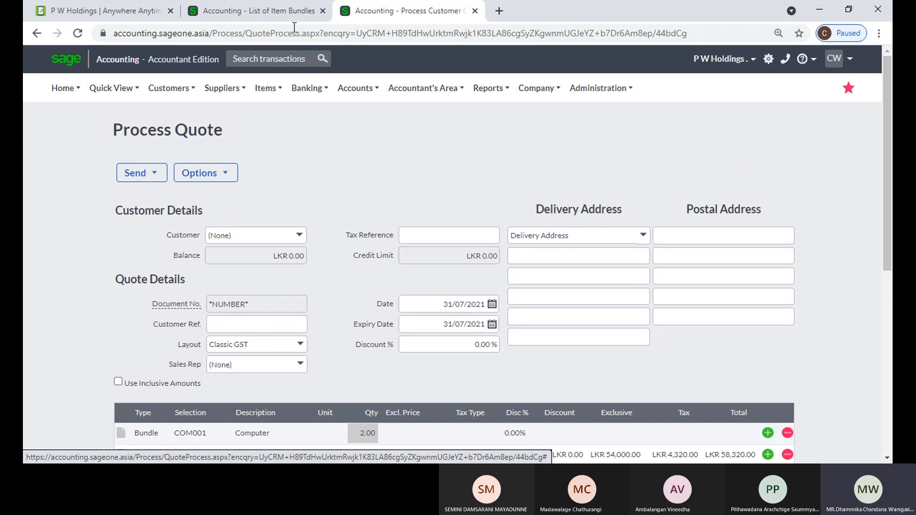
{"action": "left_click", "coordinate": [273, 12]}
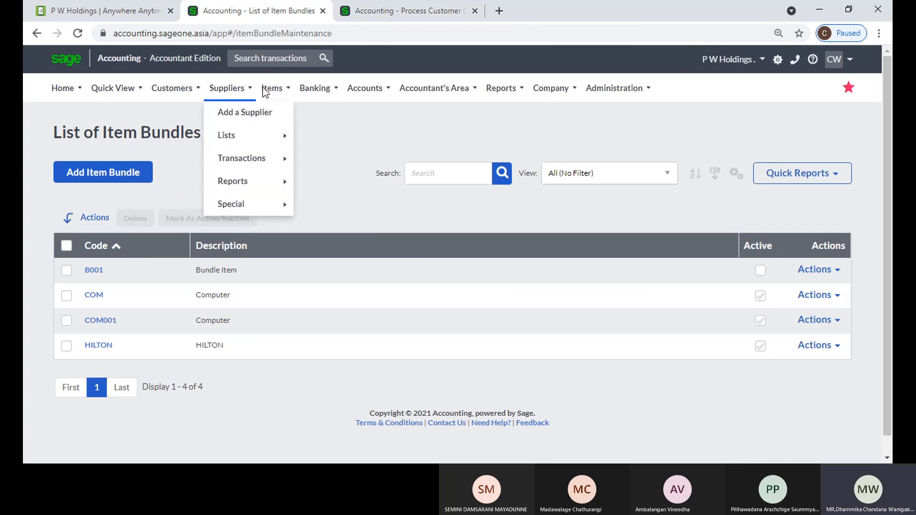
Start a new item bundle with code CoM001 and description Computer
{"action": "mouse_move", "coordinate": [269, 89]}
{"action": "mouse_move", "coordinate": [293, 138]}
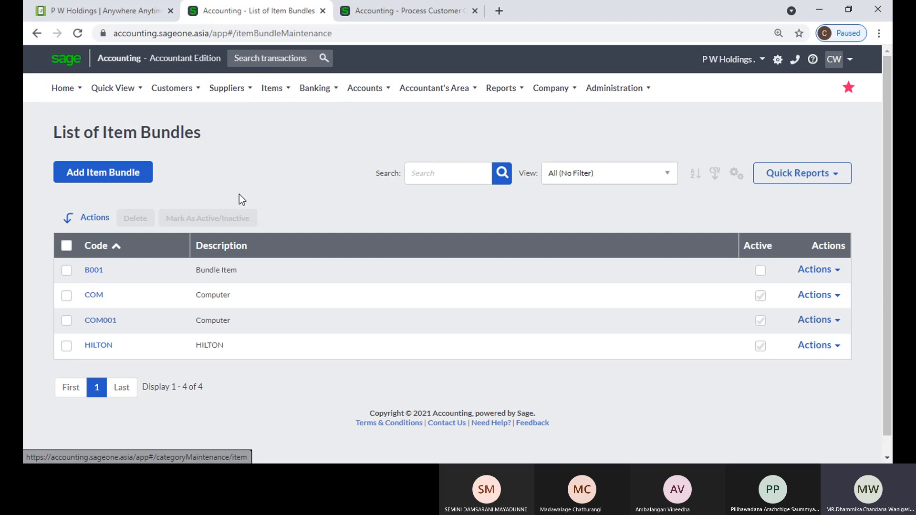
{"action": "left_click", "coordinate": [104, 179]}
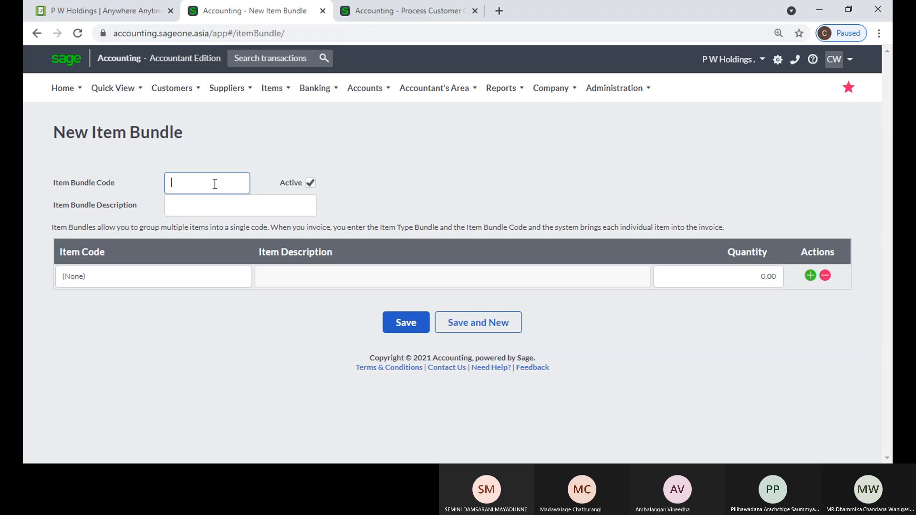
{"action": "type", "text": "KIU"}
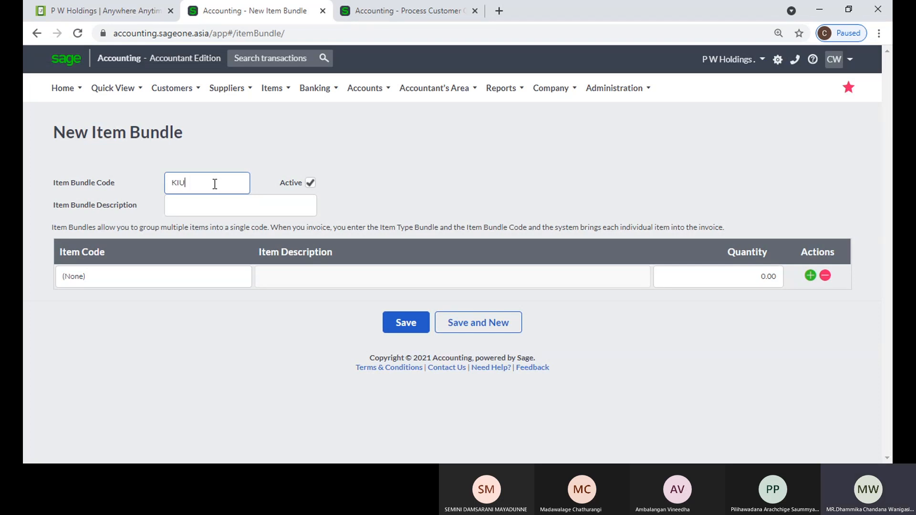
{"action": "left_click_drag", "start_coordinate": [215, 184], "coordinate": [172, 184]}
{"action": "type", "text": "C"}
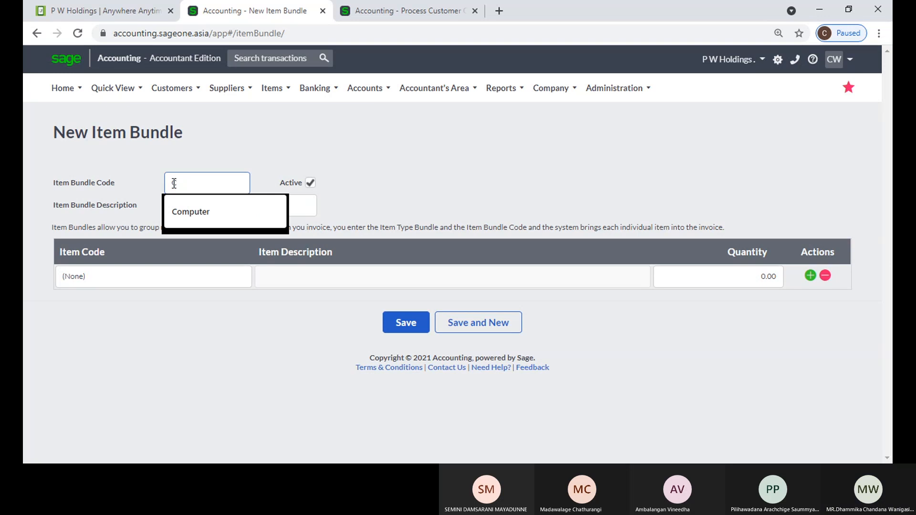
{"action": "key", "text": "Down"}
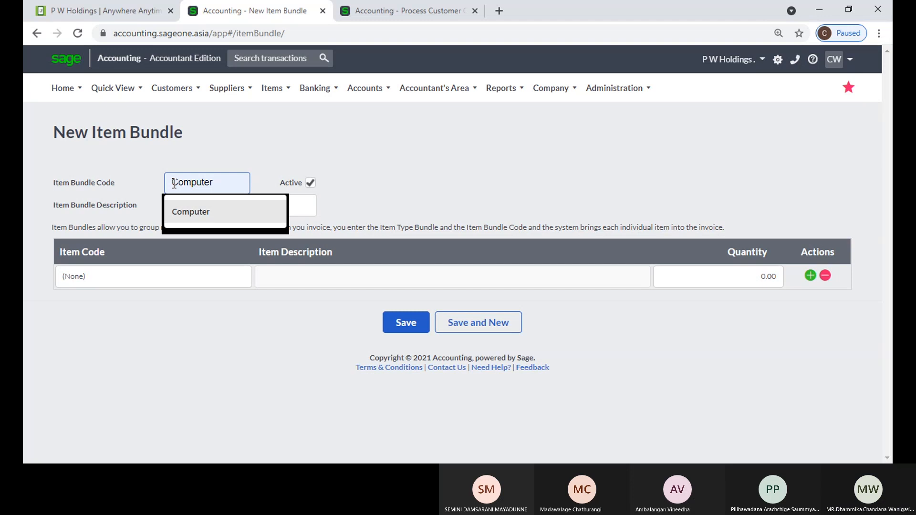
{"action": "key", "text": "ctrl+a"}
{"action": "key", "text": "BackSpace"}
{"action": "type", "text": "CoM001"}
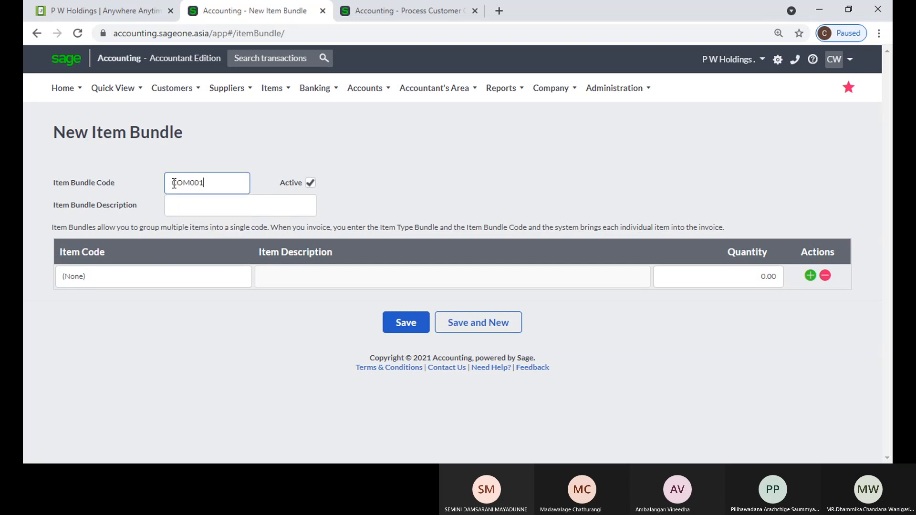
{"action": "key", "text": "Tab"}
{"action": "type", "text": "Co"}
{"action": "key", "text": "Down"}
{"action": "key", "text": "Return"}
Add Monitor and Mouse as the first two bundle lines
{"action": "left_click", "coordinate": [195, 281]}
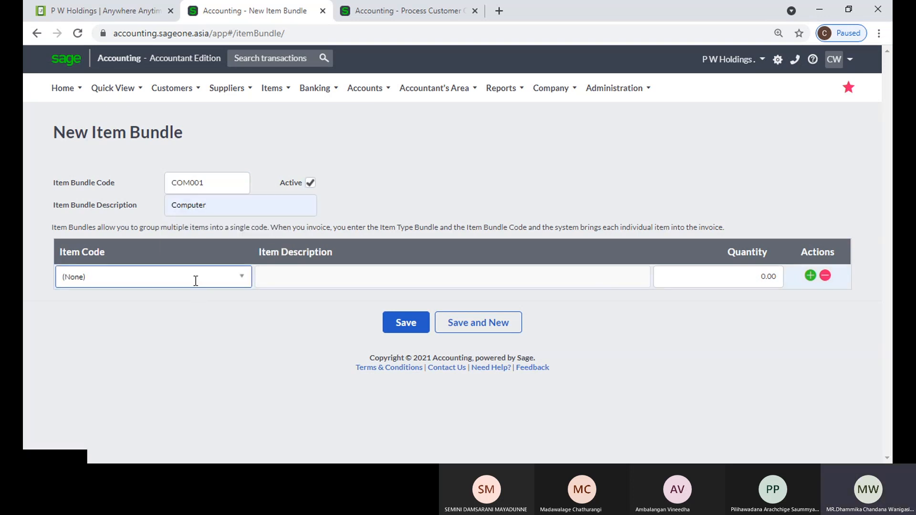
{"action": "type", "text": "m"}
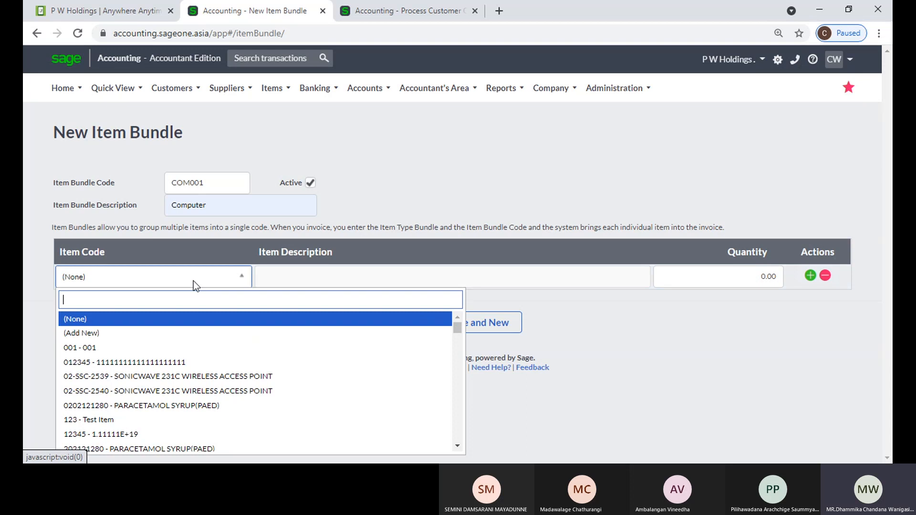
{"action": "left_click", "coordinate": [137, 361]}
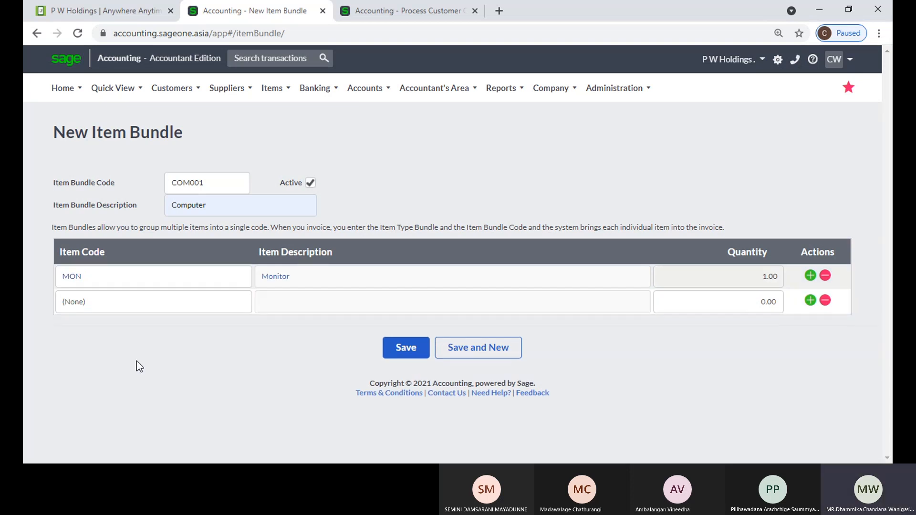
{"action": "left_click", "coordinate": [129, 301]}
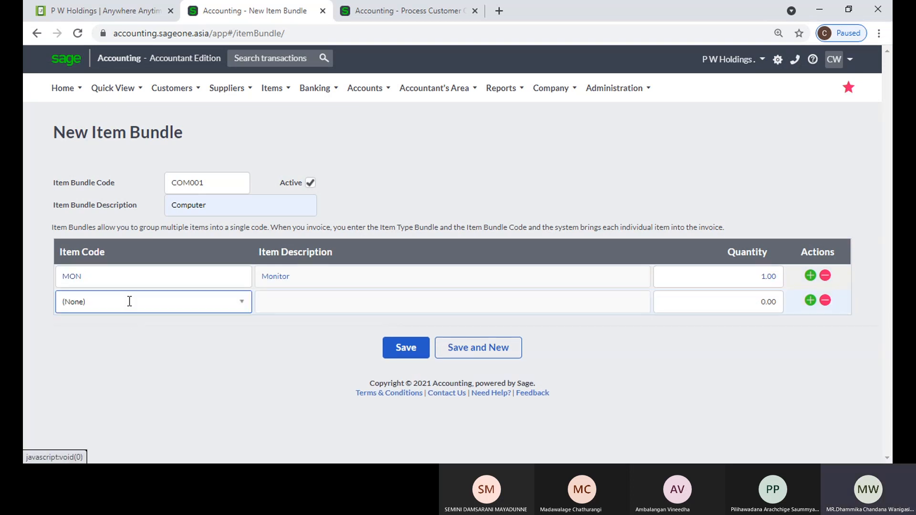
{"action": "type", "text": "m"}
{"action": "left_click", "coordinate": [136, 402]}
Add SP001 Speakers to the bundle at quantity 2
{"action": "left_click", "coordinate": [146, 333]}
{"action": "type", "text": "s"}
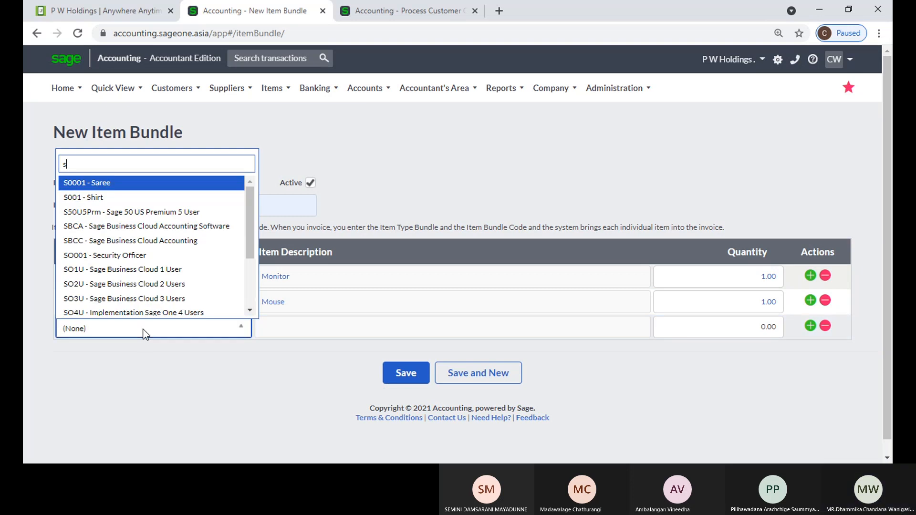
{"action": "scroll", "coordinate": [164, 277], "scroll_direction": "down", "scroll_amount": 1}
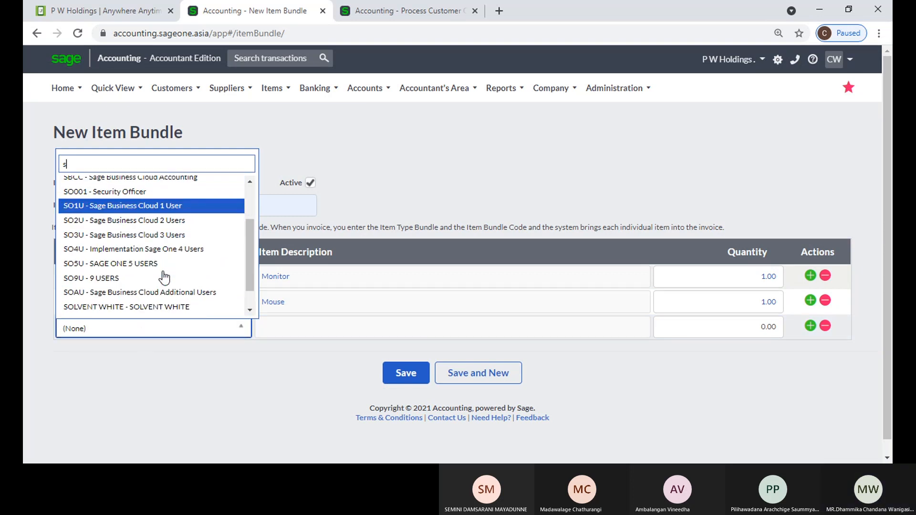
{"action": "type", "text": "p"}
{"action": "key", "text": "Return"}
{"action": "key", "text": "Tab"}
{"action": "type", "text": "2"}
{"action": "key", "text": "Tab"}
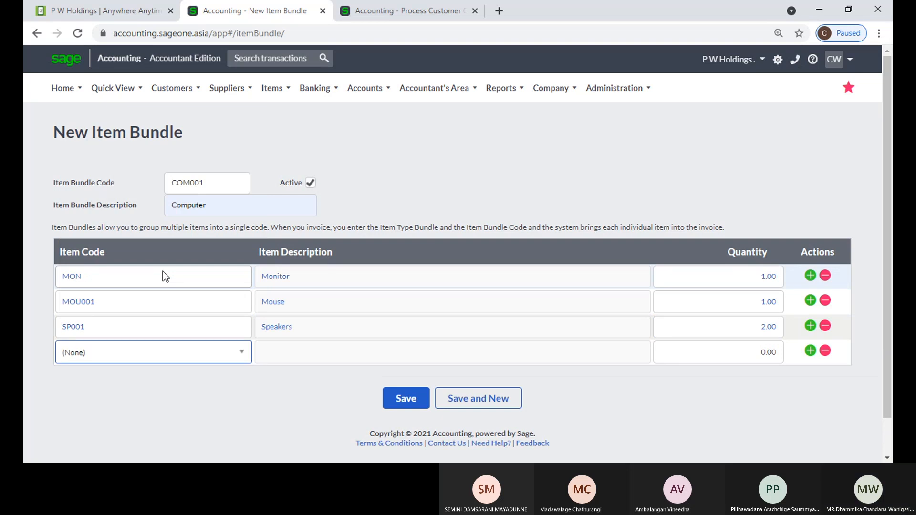
Add KB001 Key Board and CPU lines to the bundle
{"action": "type", "text": "k"}
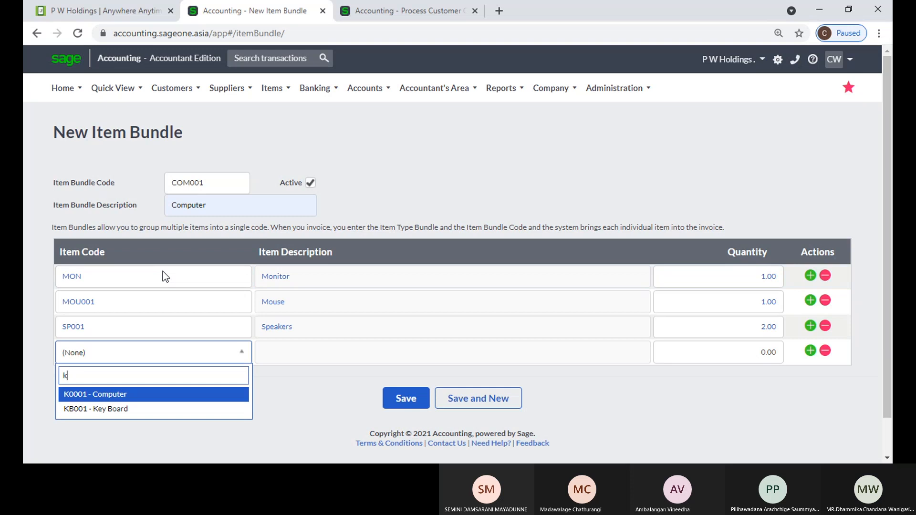
{"action": "key", "text": "Down"}
{"action": "key", "text": "Tab"}
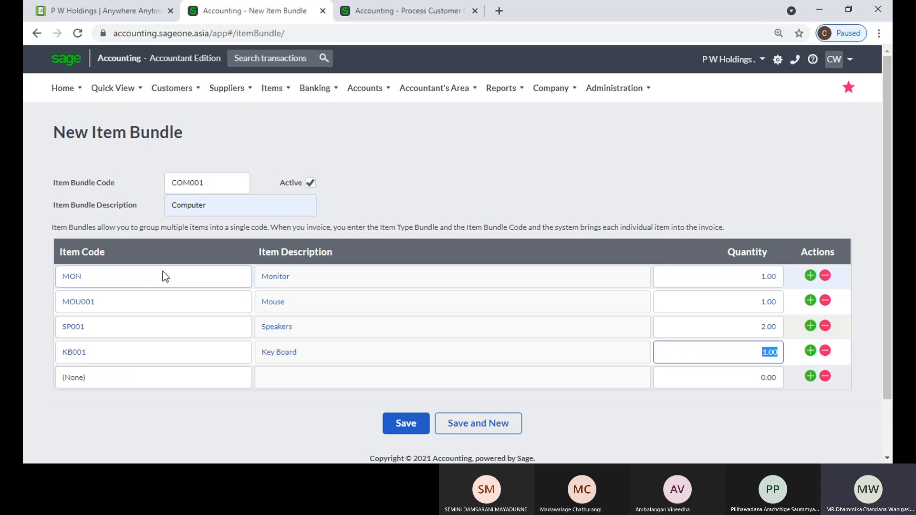
{"action": "key", "text": "Tab"}
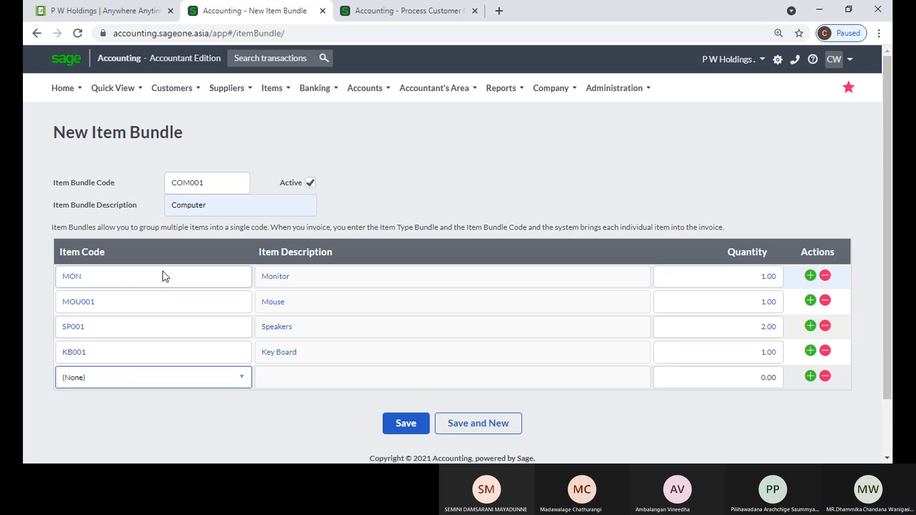
{"action": "type", "text": "s"}
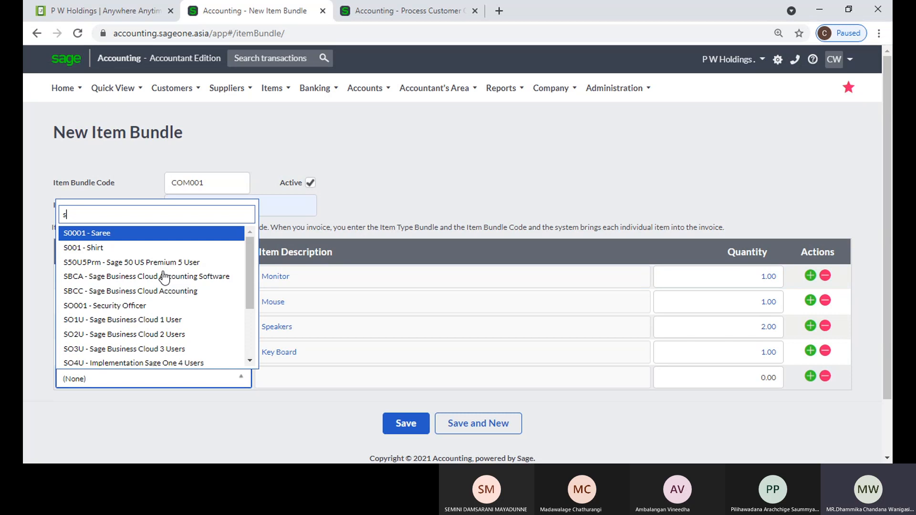
{"action": "type", "text": "y"}
{"action": "key", "text": "BackSpace"}
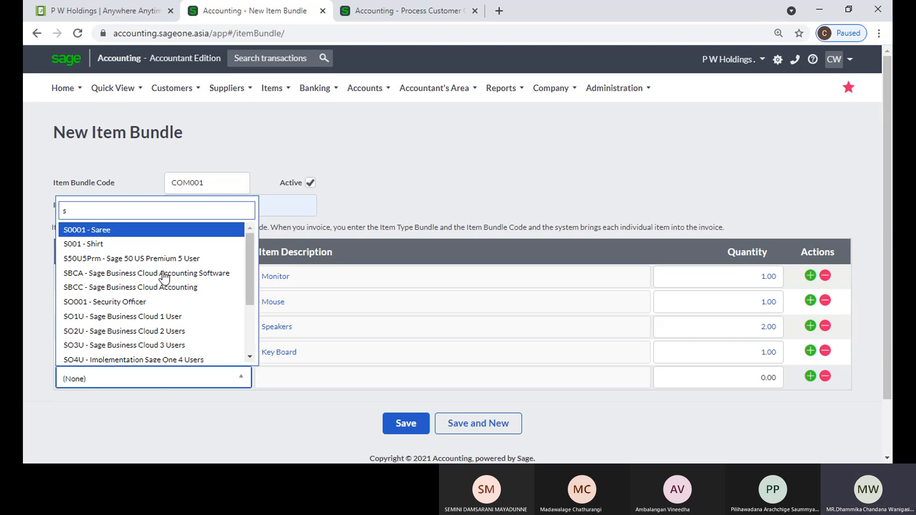
{"action": "key", "text": "BackSpace"}
{"action": "type", "text": "cp"}
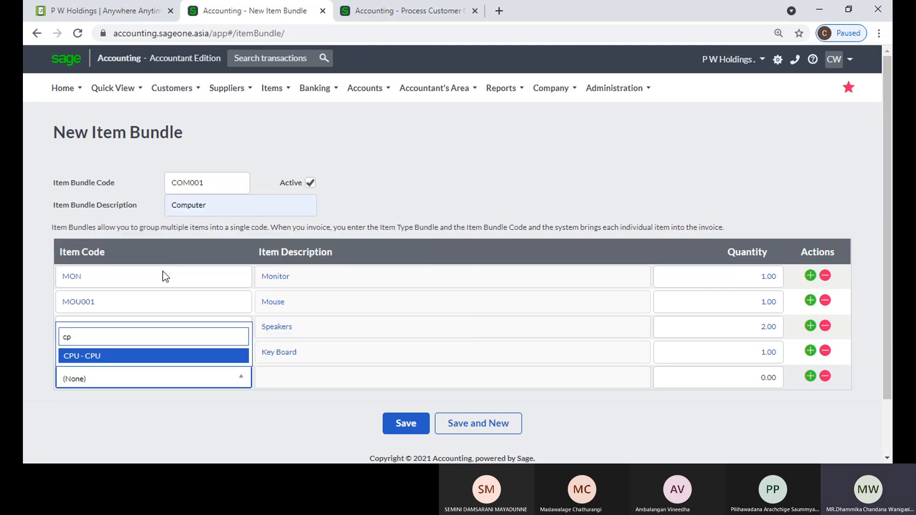
{"action": "key", "text": "Tab"}
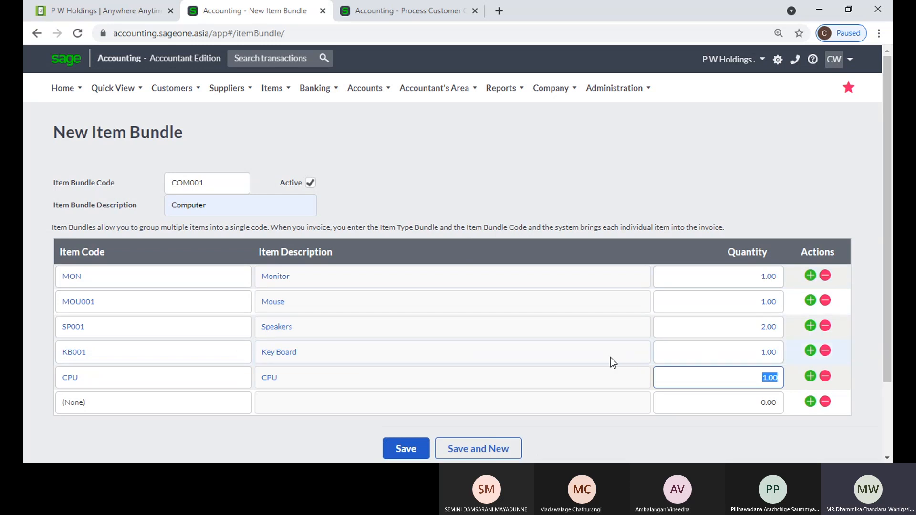
{"action": "scroll", "coordinate": [635, 352], "scroll_direction": "down", "scroll_amount": 2}
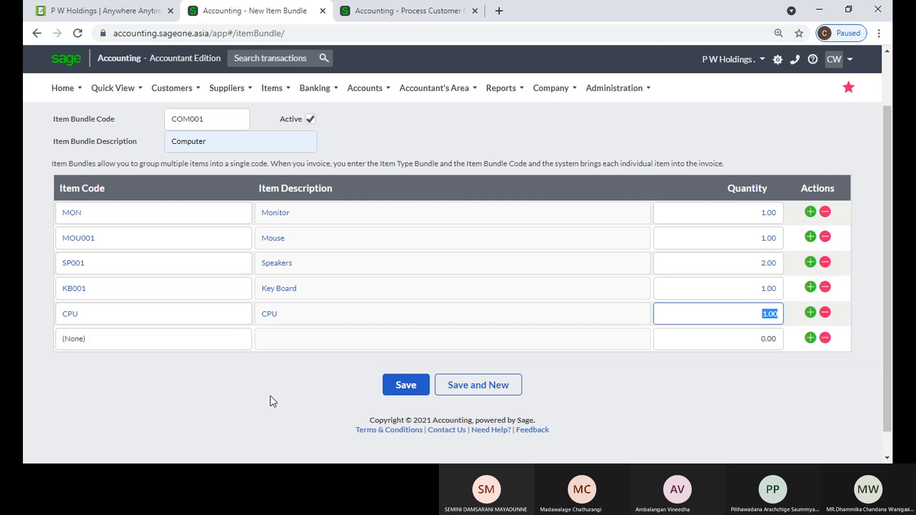
{"action": "scroll", "coordinate": [272, 399], "scroll_direction": "up", "scroll_amount": 2}
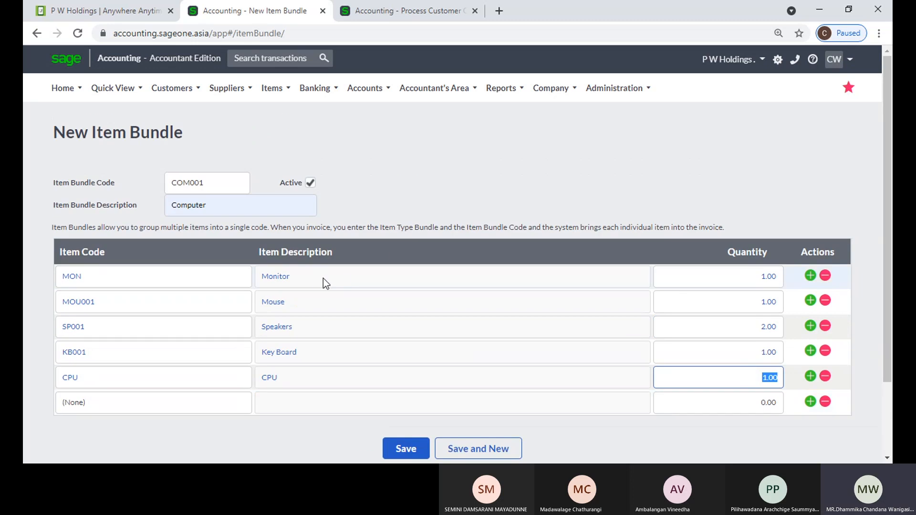
Check the bundle lines on the quote in the Process Customer tab
{"action": "left_click", "coordinate": [387, 10]}
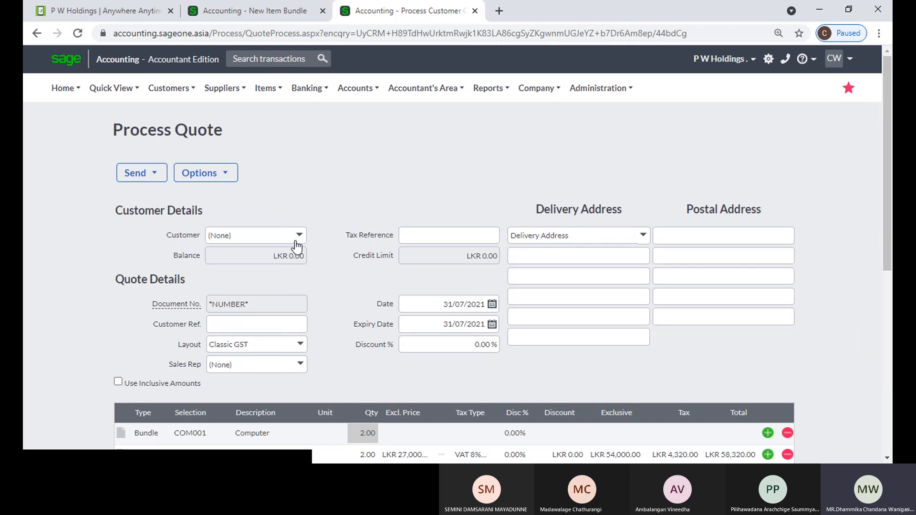
{"action": "scroll", "coordinate": [271, 255], "scroll_direction": "down", "scroll_amount": 3}
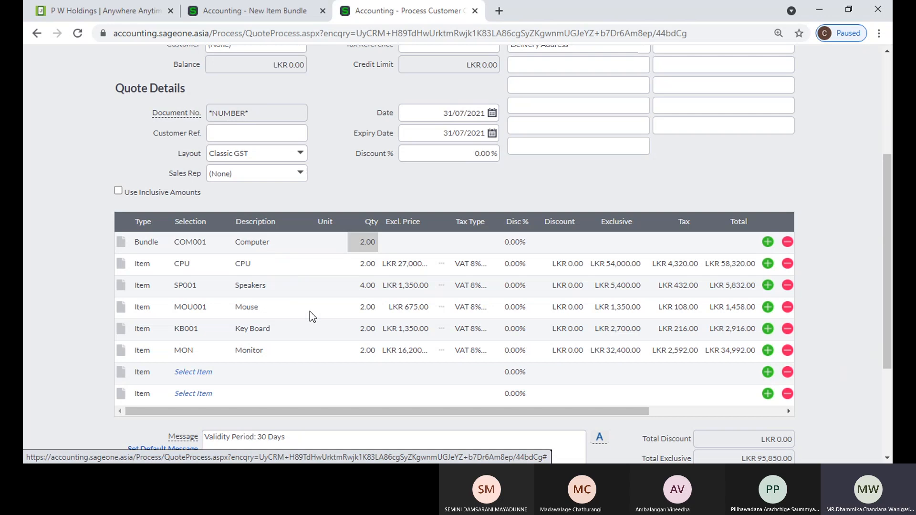
{"action": "scroll", "coordinate": [319, 322], "scroll_direction": "up", "scroll_amount": 3}
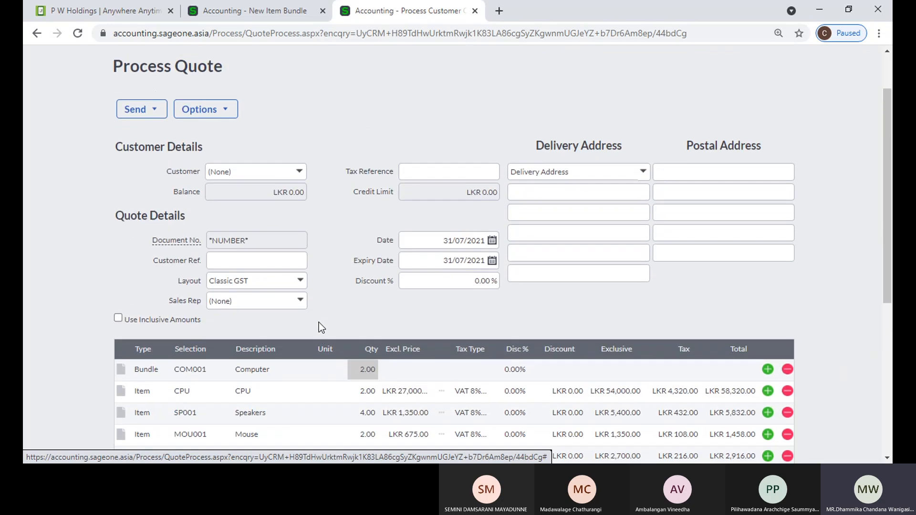
Go back to the New Item Bundle form, then open the List of Items
{"action": "left_click", "coordinate": [244, 13]}
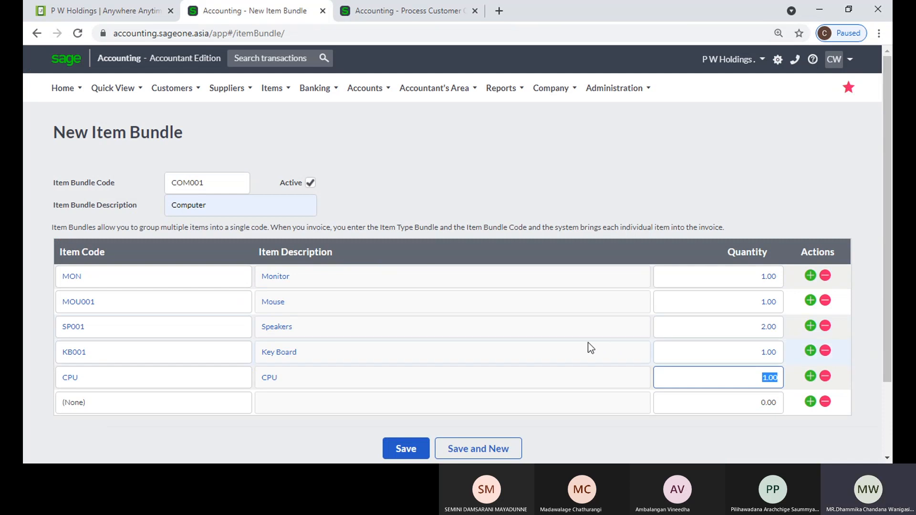
{"action": "scroll", "coordinate": [588, 342], "scroll_direction": "down", "scroll_amount": 2}
{"action": "scroll", "coordinate": [347, 302], "scroll_direction": "up", "scroll_amount": 2}
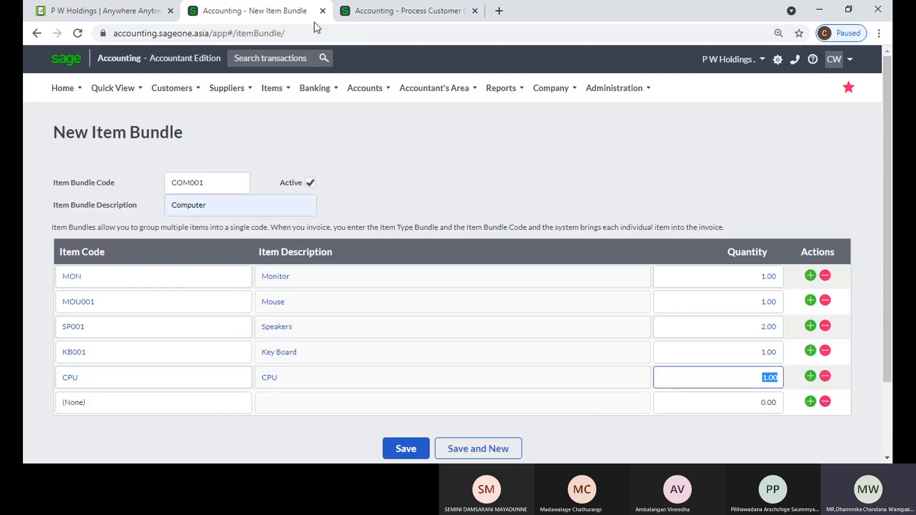
{"action": "mouse_move", "coordinate": [282, 136]}
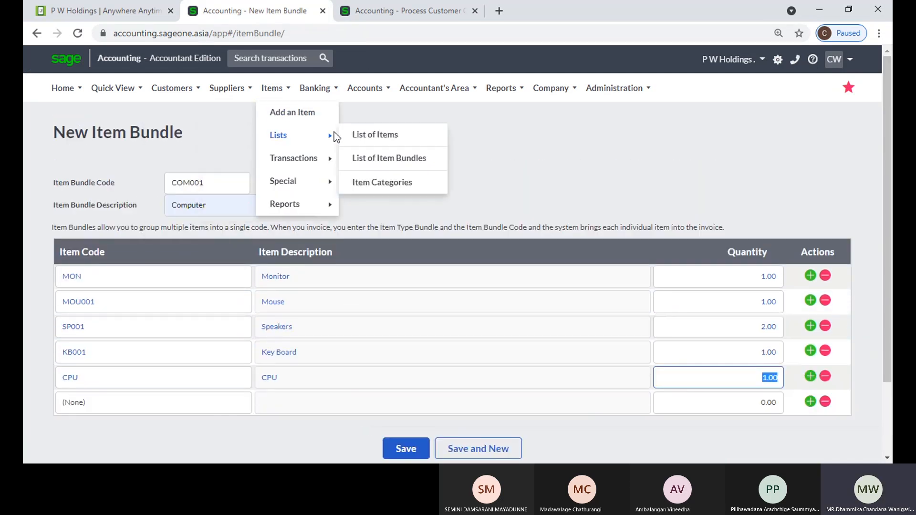
{"action": "left_click", "coordinate": [365, 135]}
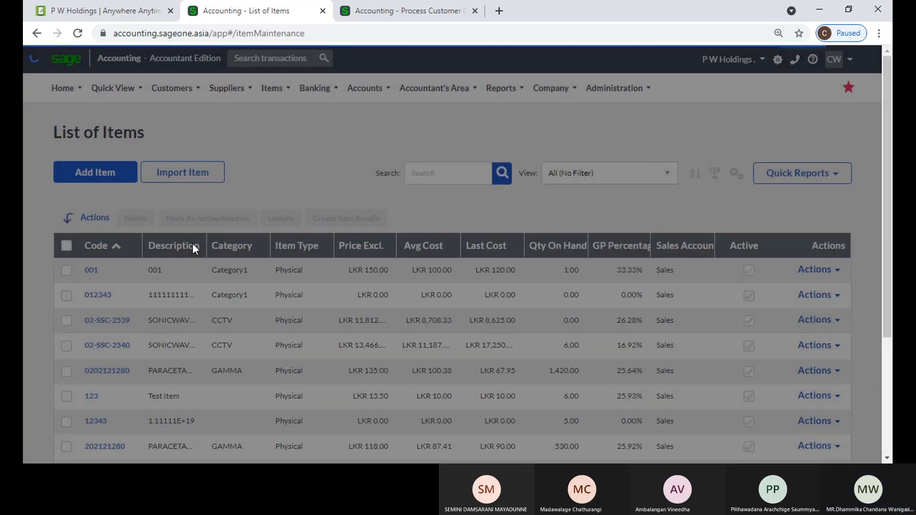
Draft bundle B001 from 02-SSC-2539 and 02-SSC-2540 with quantity 2, then close it unsaved
{"action": "left_click", "coordinate": [66, 321]}
{"action": "left_click", "coordinate": [66, 345]}
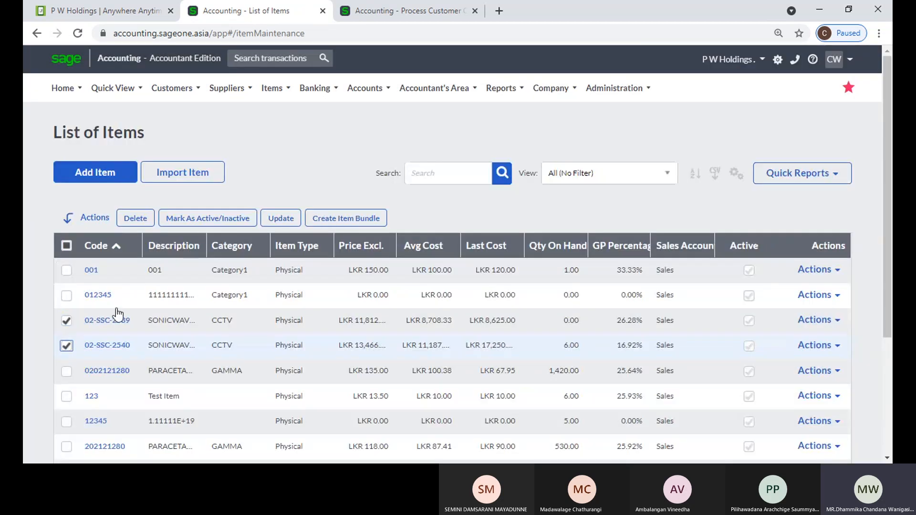
{"action": "left_click", "coordinate": [323, 225]}
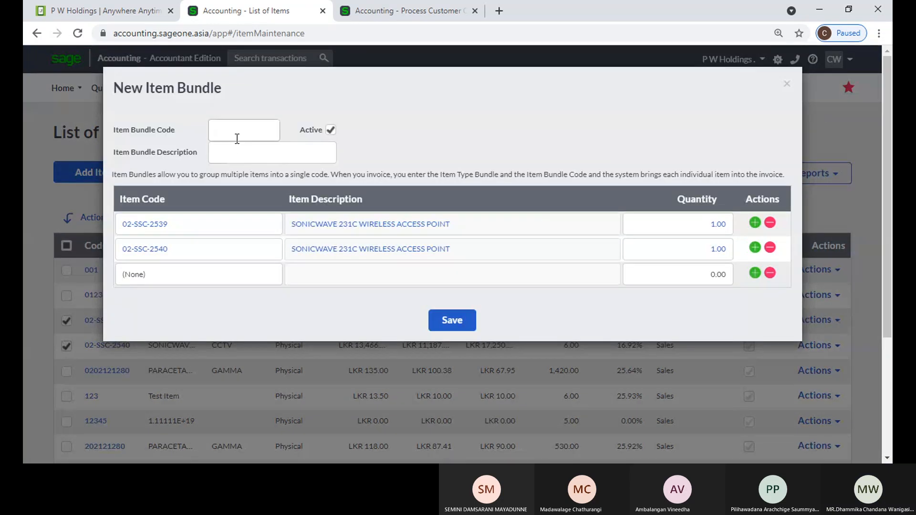
{"action": "left_click", "coordinate": [237, 132]}
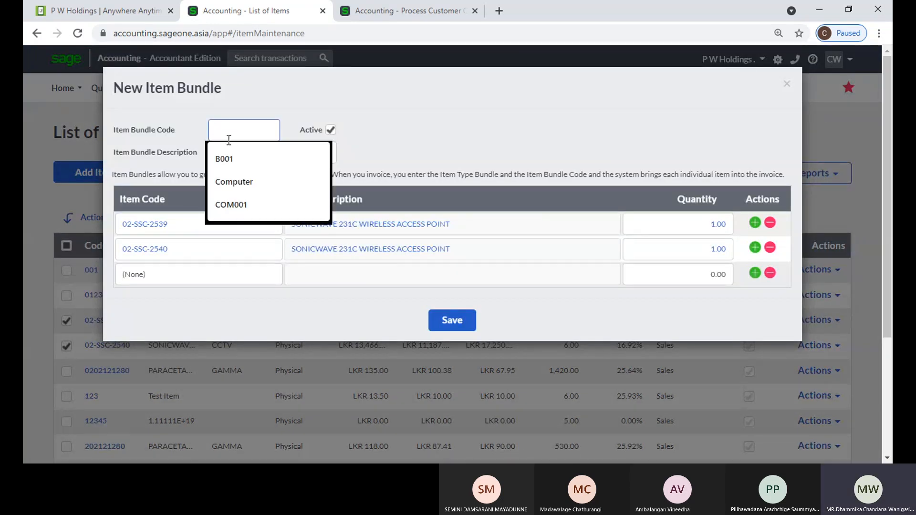
{"action": "left_click", "coordinate": [222, 158]}
{"action": "left_click", "coordinate": [231, 152]}
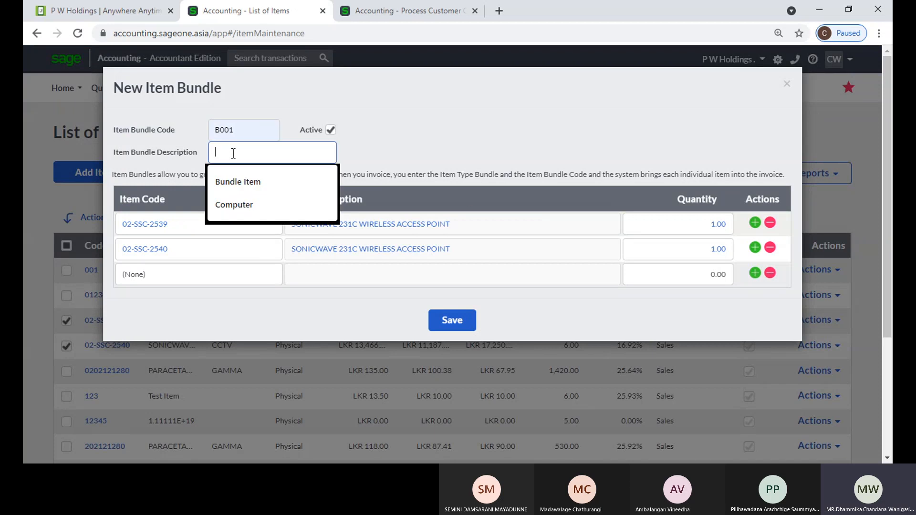
{"action": "left_click", "coordinate": [695, 229]}
{"action": "type", "text": "2"}
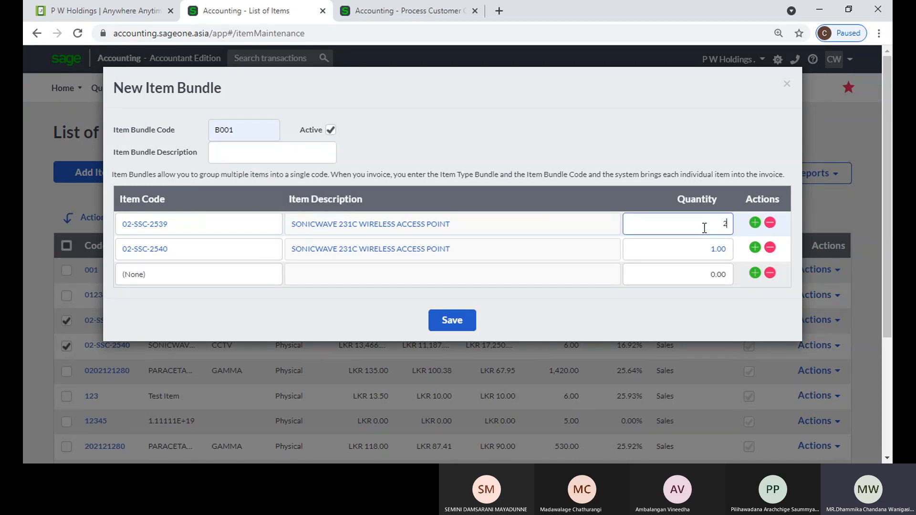
{"action": "left_click", "coordinate": [786, 85]}
Leave the unsaved page for the List of Item Bundles and start a blank new item bundle
{"action": "mouse_move", "coordinate": [266, 97]}
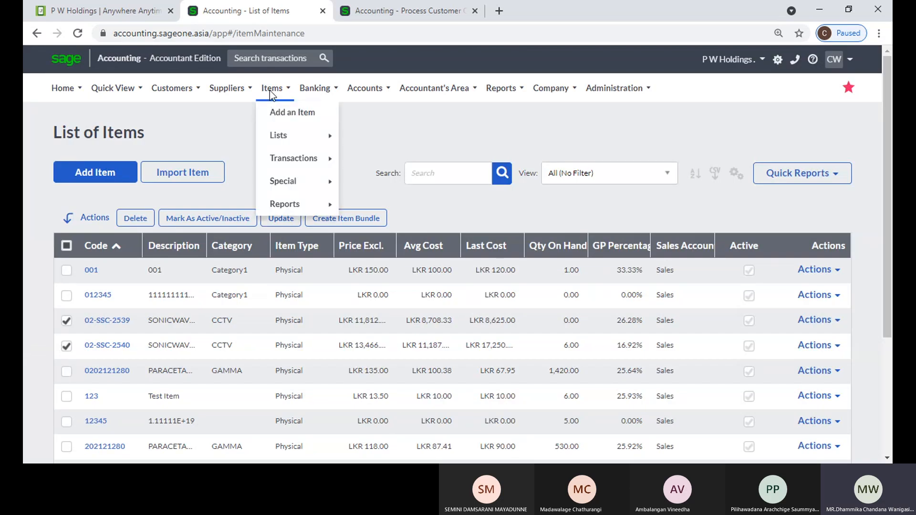
{"action": "mouse_move", "coordinate": [274, 135]}
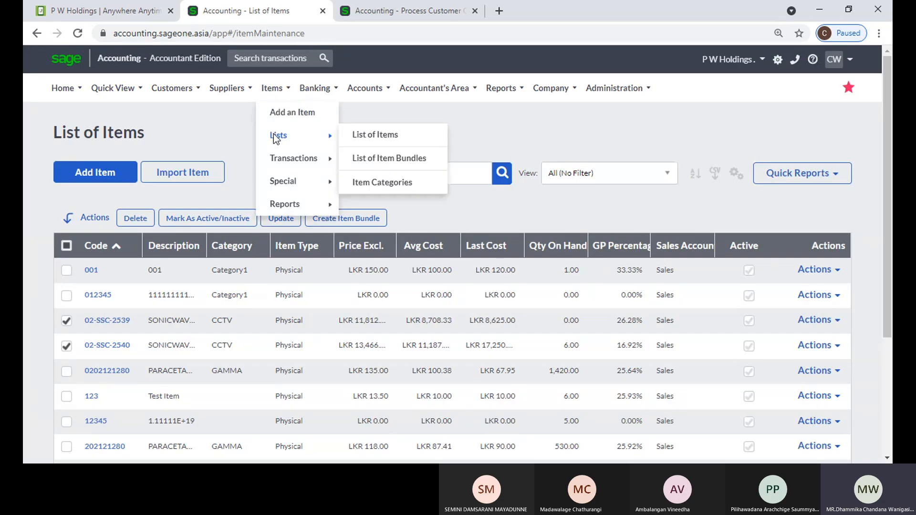
{"action": "left_click", "coordinate": [353, 160]}
{"action": "left_click", "coordinate": [526, 119]}
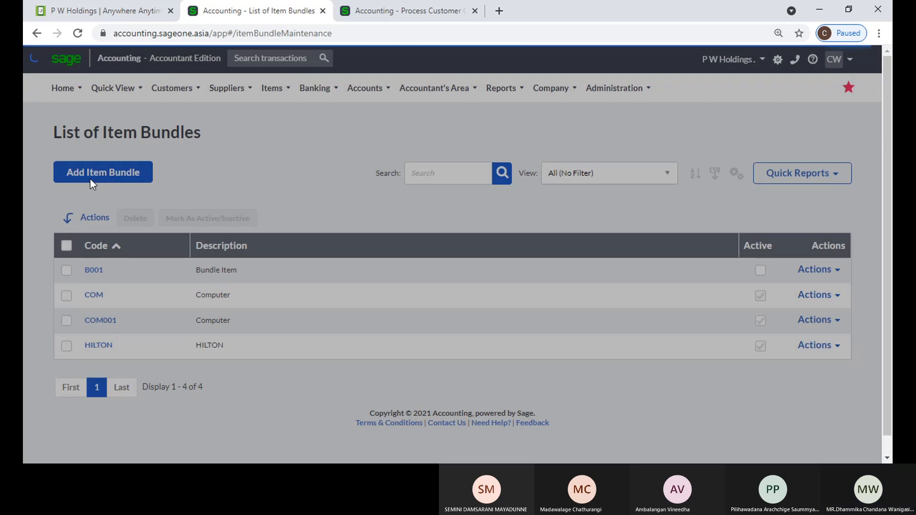
{"action": "left_click", "coordinate": [90, 179]}
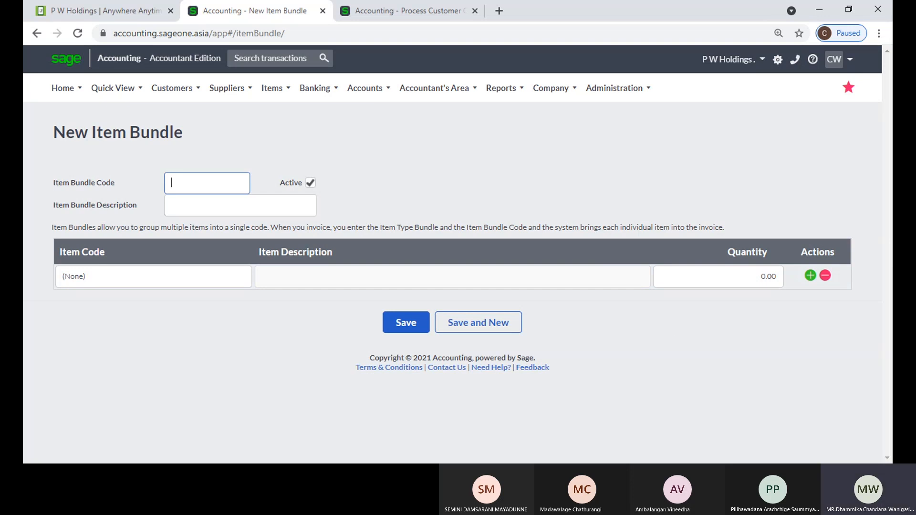
{"action": "left_click", "coordinate": [617, 162]}
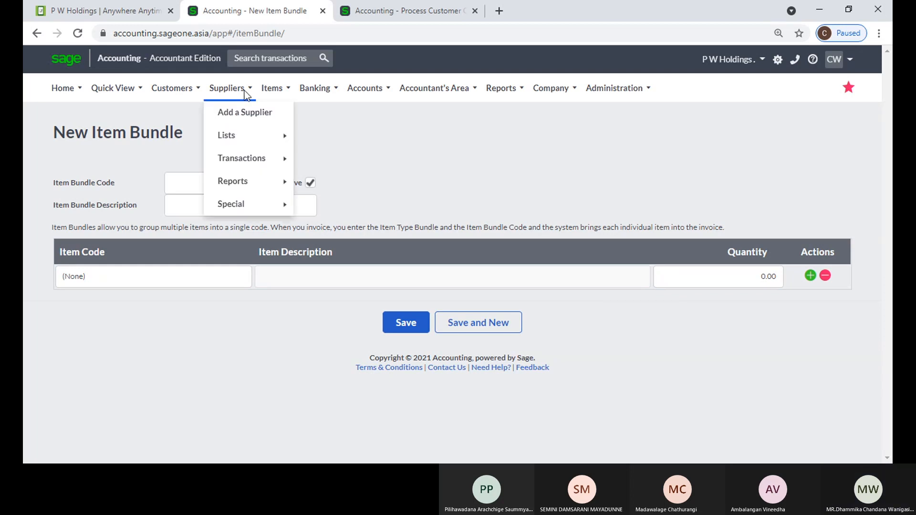
Open the List of Item Bundles and tick, then untick, the B001 row
{"action": "mouse_move", "coordinate": [272, 88]}
{"action": "mouse_move", "coordinate": [293, 145]}
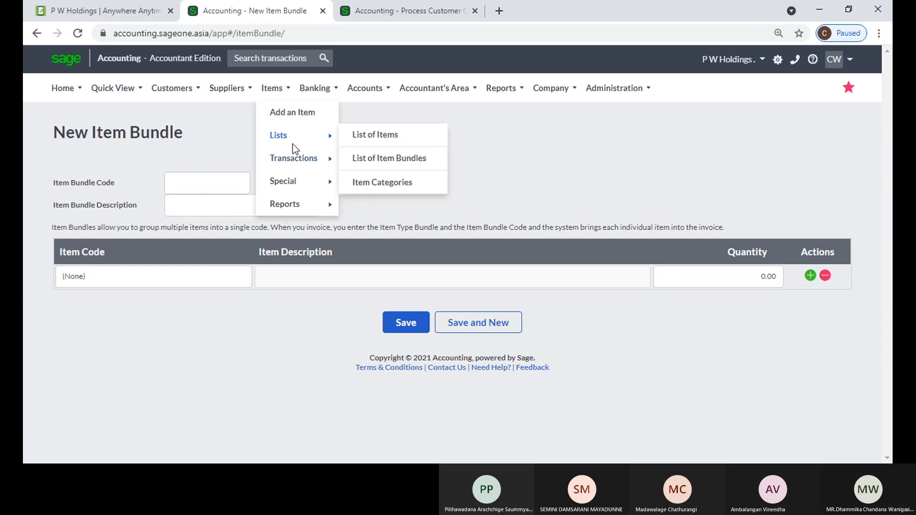
{"action": "left_click", "coordinate": [380, 158]}
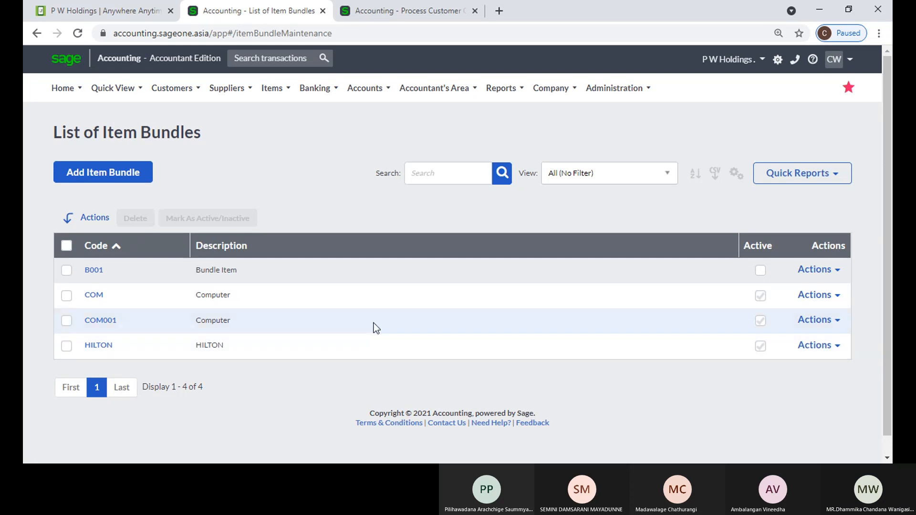
{"action": "left_click", "coordinate": [446, 176]}
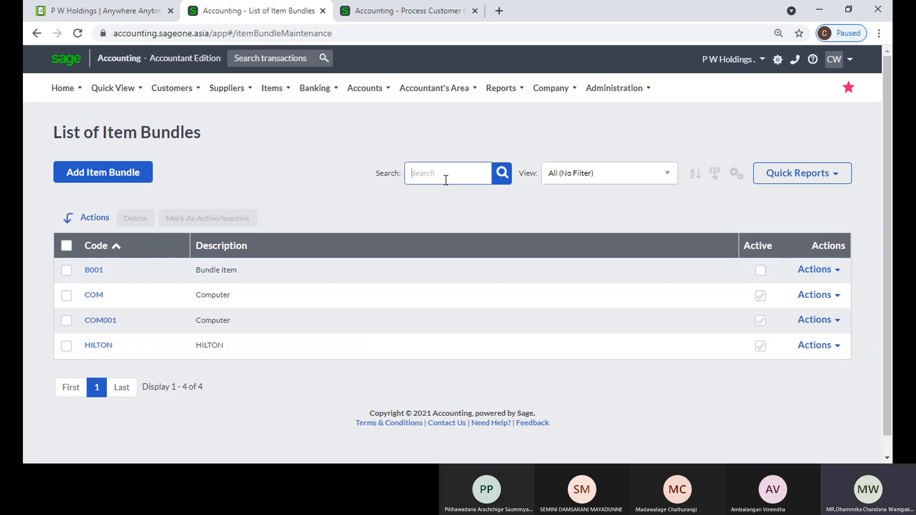
{"action": "left_click", "coordinate": [66, 271]}
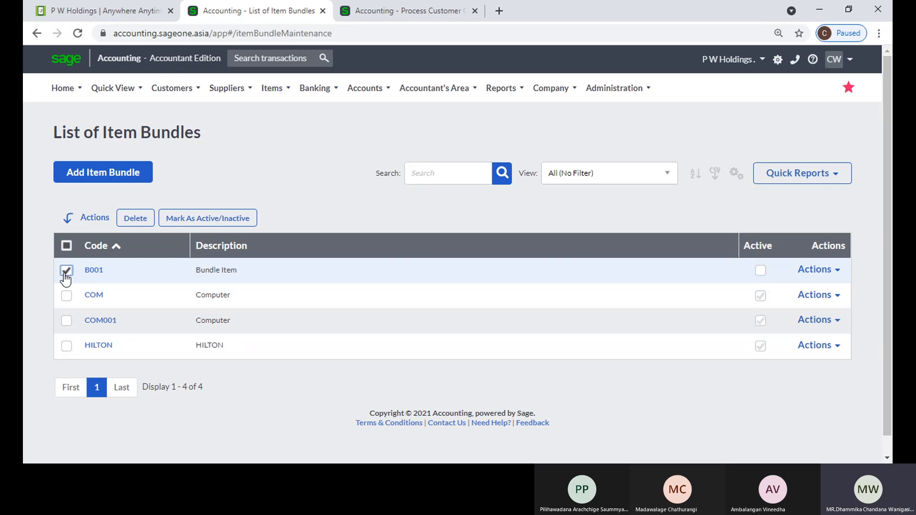
{"action": "left_click", "coordinate": [66, 271]}
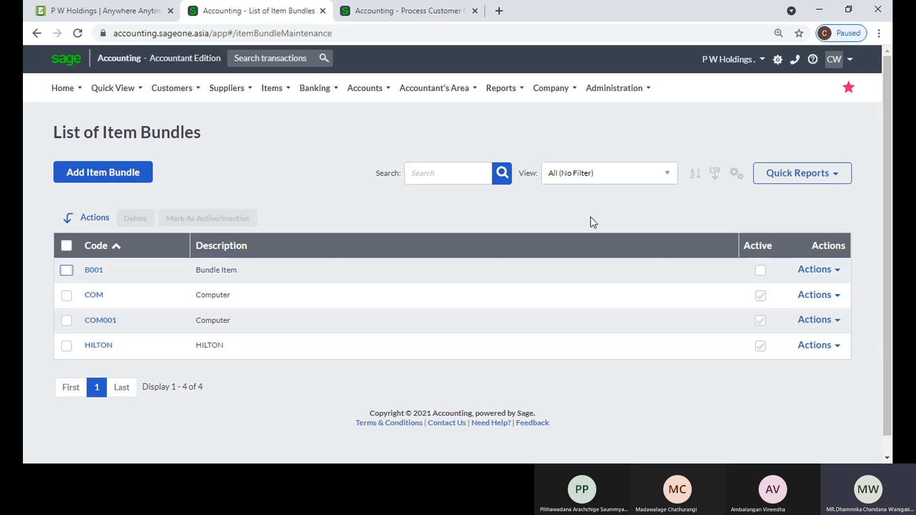
Check the multi-column sort and Customise Grid options, cancelling both
{"action": "left_click", "coordinate": [698, 171]}
{"action": "left_click", "coordinate": [559, 84]}
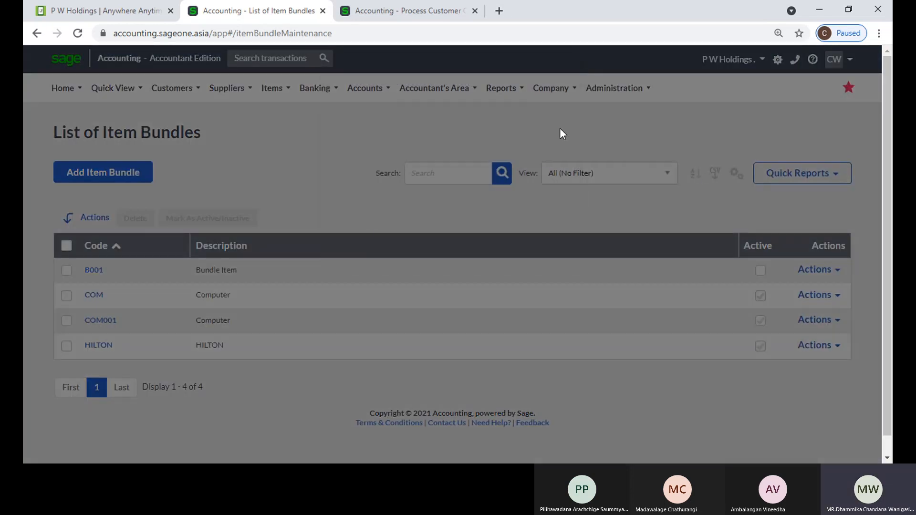
{"action": "left_click", "coordinate": [736, 172]}
{"action": "left_click", "coordinate": [723, 188]}
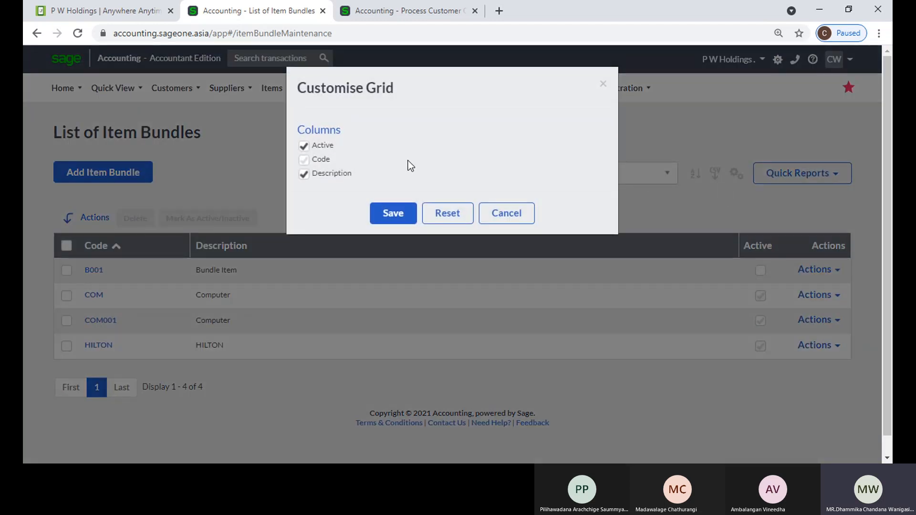
{"action": "left_click", "coordinate": [604, 85]}
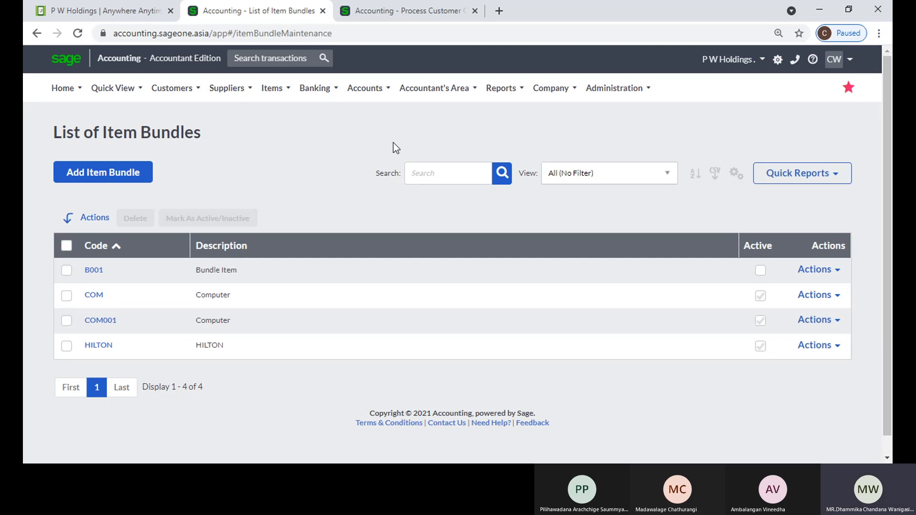
Start a new bank or credit card account and look at the suggested account names
{"action": "left_click", "coordinate": [311, 90]}
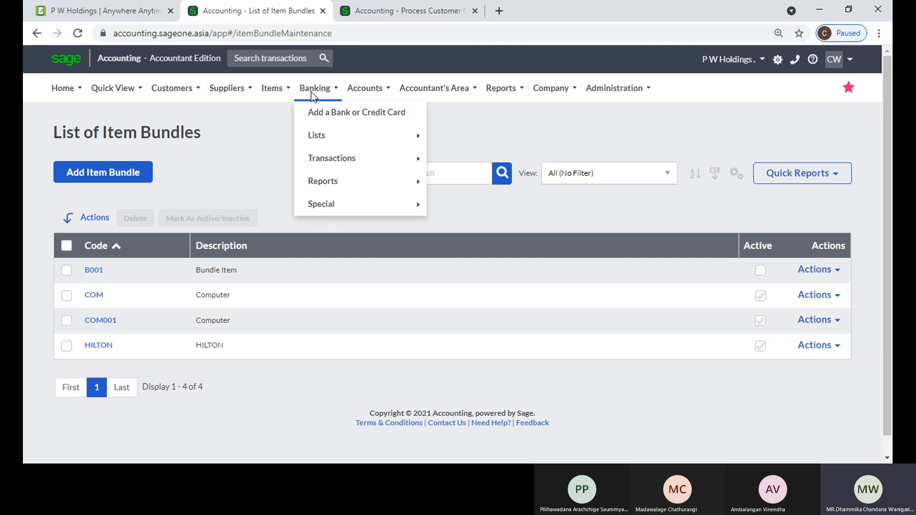
{"action": "left_click", "coordinate": [323, 117]}
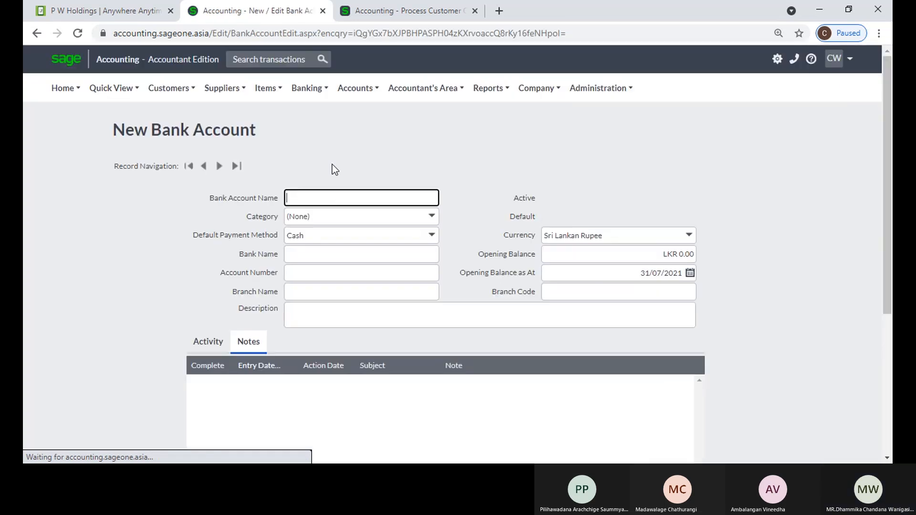
{"action": "left_click", "coordinate": [331, 200]}
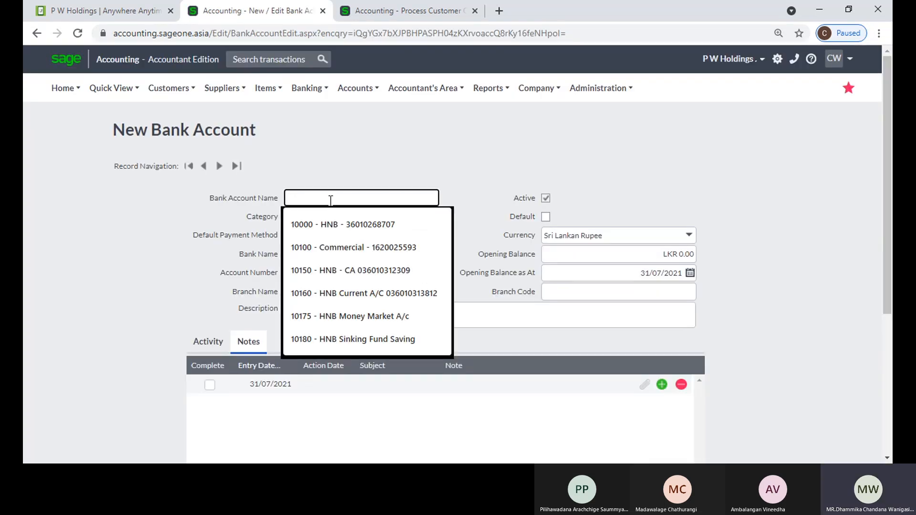
{"action": "left_click", "coordinate": [342, 175]}
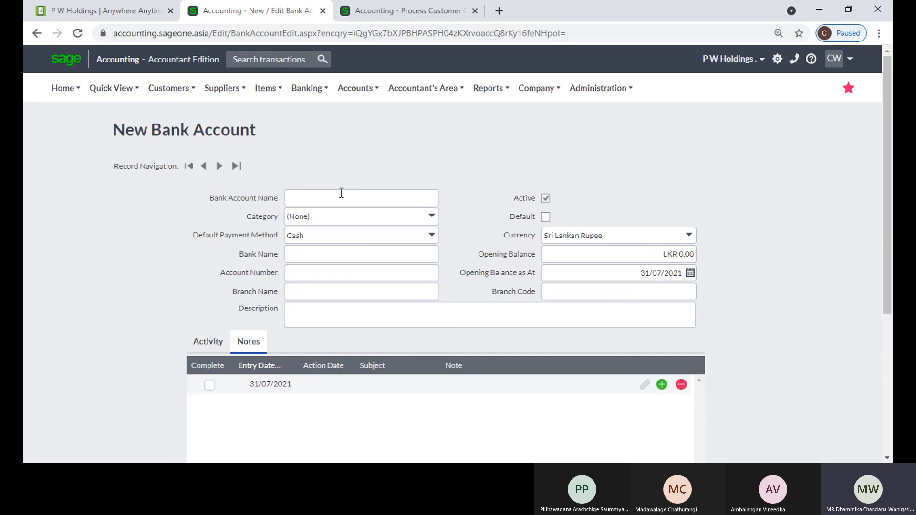
{"action": "left_click", "coordinate": [342, 192]}
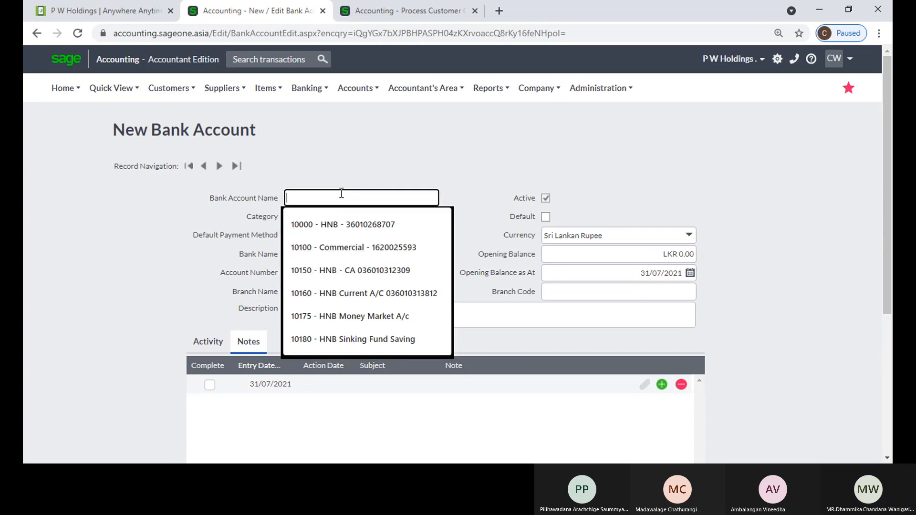
{"action": "left_click", "coordinate": [270, 139]}
Check the Category choices, leaving (None), and view the Default Payment Method options
{"action": "left_click", "coordinate": [429, 220]}
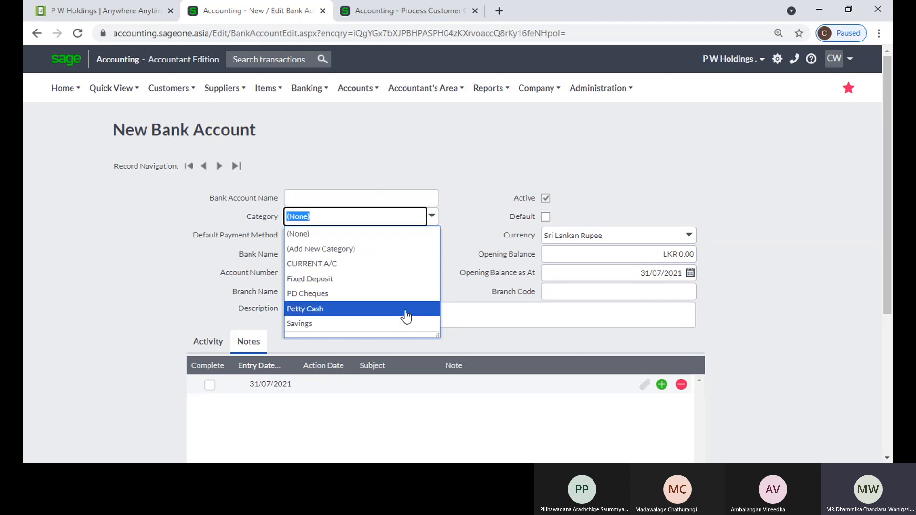
{"action": "left_click", "coordinate": [382, 170]}
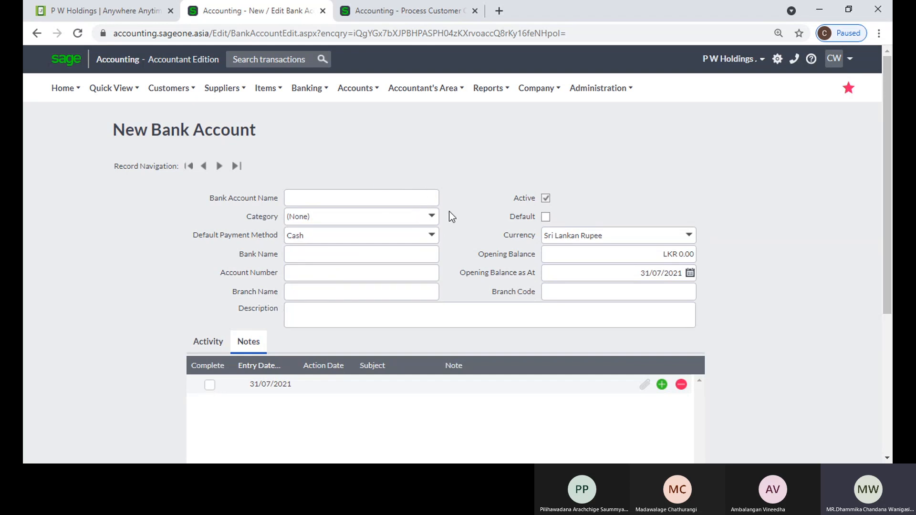
{"action": "left_click", "coordinate": [432, 237]}
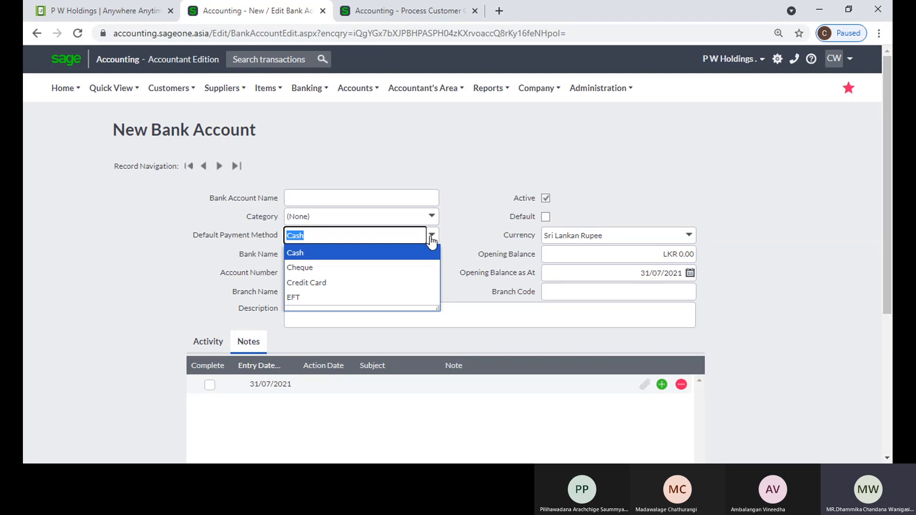
Set Cheque as default payment method, Sampath Bank as bank name, and the first suggested account number
{"action": "left_click", "coordinate": [415, 270]}
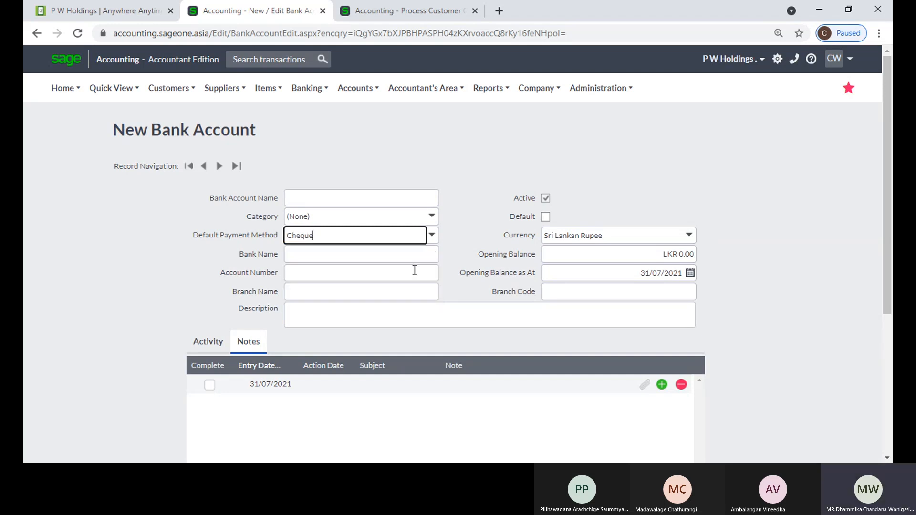
{"action": "left_click", "coordinate": [378, 252]}
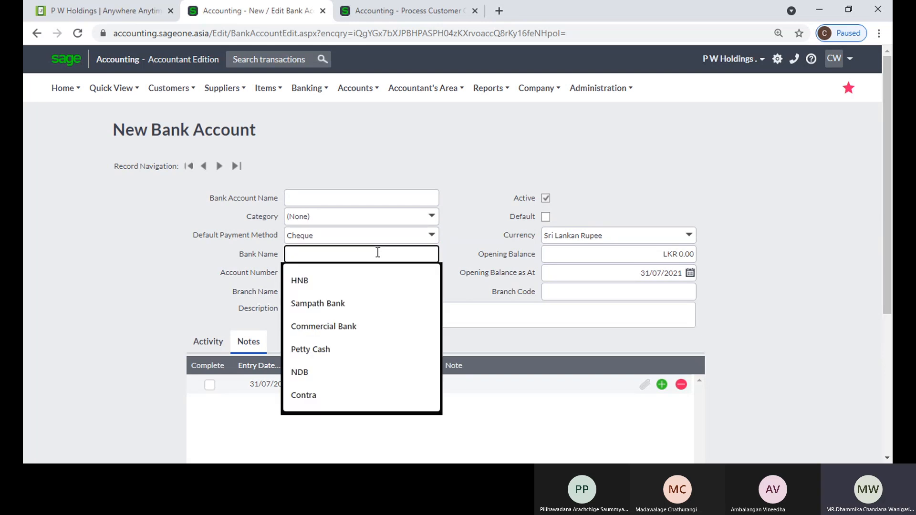
{"action": "left_click", "coordinate": [360, 304]}
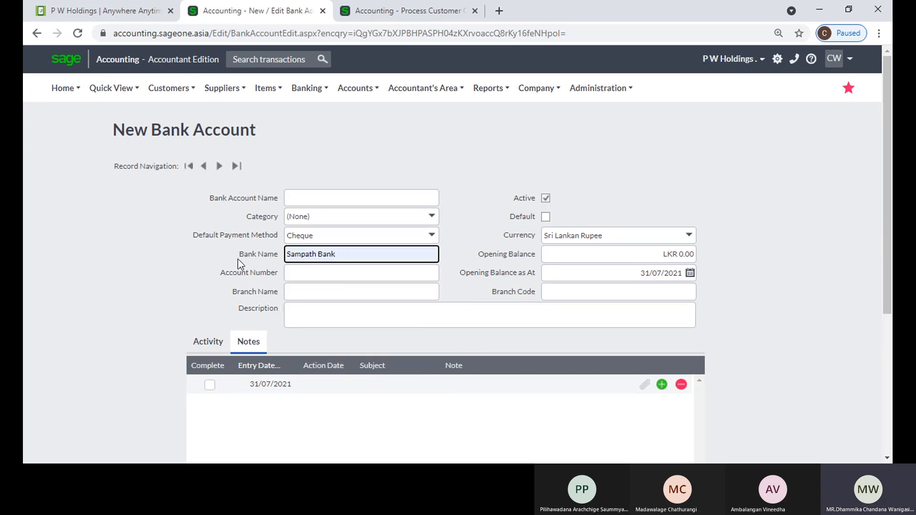
{"action": "left_click", "coordinate": [310, 274]}
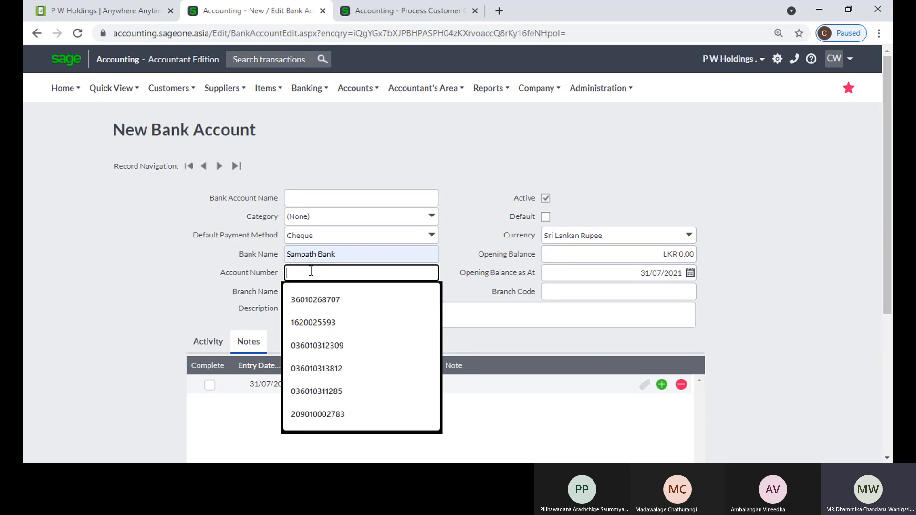
{"action": "left_click", "coordinate": [344, 301]}
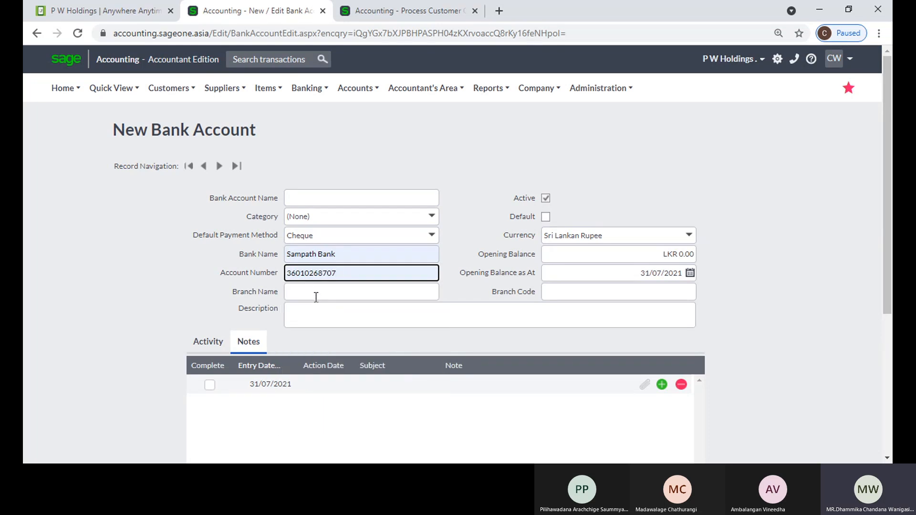
Enter Malabe as the branch name and dismiss the default-account prompt, leaving it non-default
{"action": "left_click", "coordinate": [315, 296]}
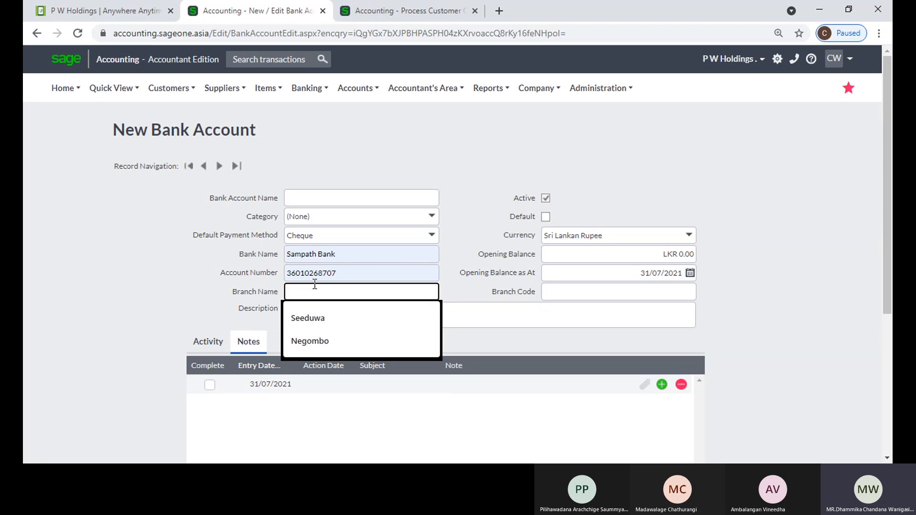
{"action": "type", "text": "Co"}
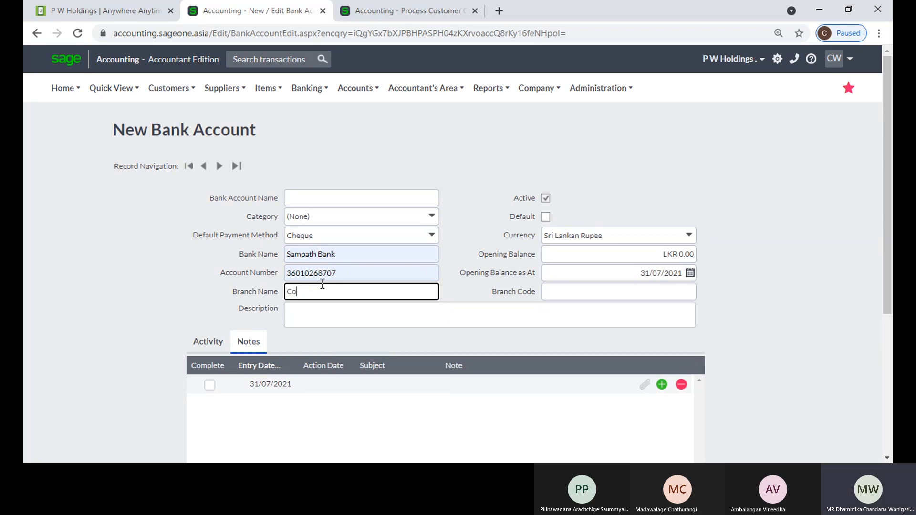
{"action": "type", "text": "lo"}
{"action": "key", "text": "BackSpace"}
{"action": "key", "text": "BackSpace"}
{"action": "key", "text": "BackSpace"}
{"action": "key", "text": "BackSpace"}
{"action": "type", "text": "Malabe"}
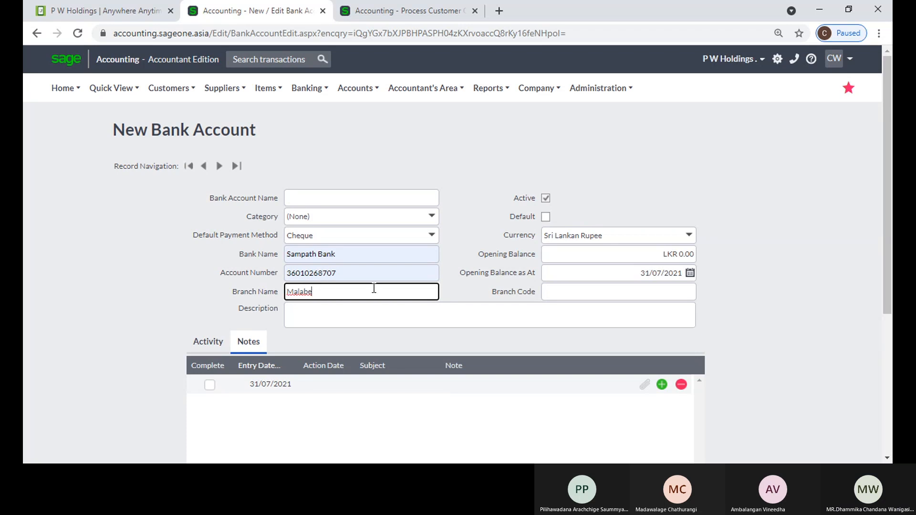
{"action": "left_click", "coordinate": [463, 251]}
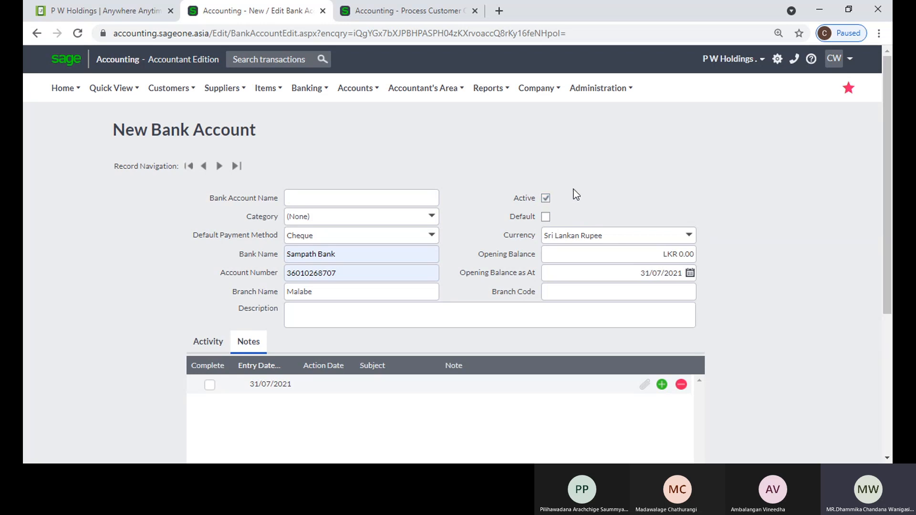
{"action": "left_click", "coordinate": [548, 216]}
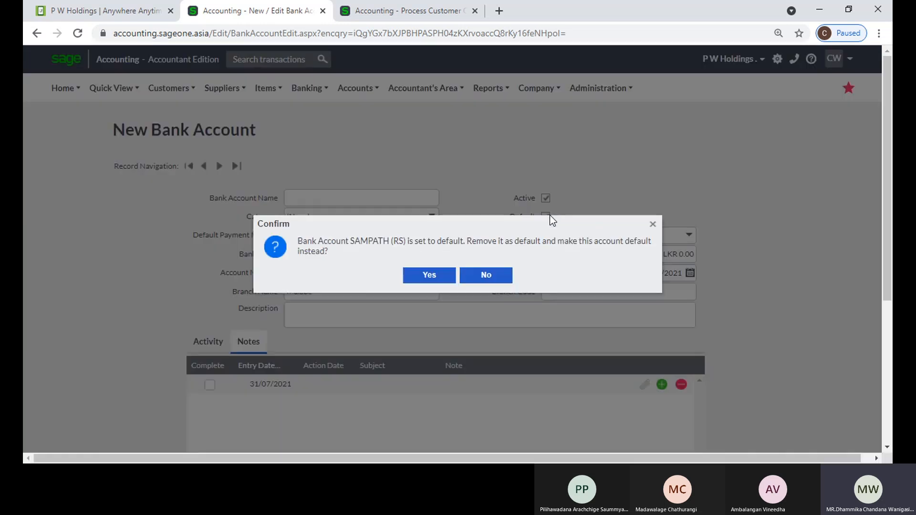
{"action": "left_click", "coordinate": [652, 225]}
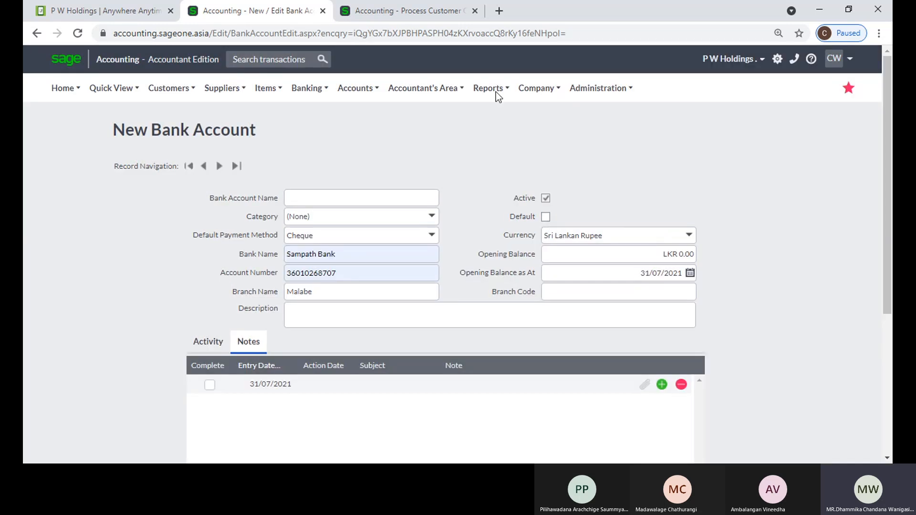
Leave the unsaved quote page for Customer Receipts and start a new customer receipt
{"action": "left_click", "coordinate": [434, 12]}
{"action": "scroll", "coordinate": [253, 116], "scroll_direction": "up", "scroll_amount": 2}
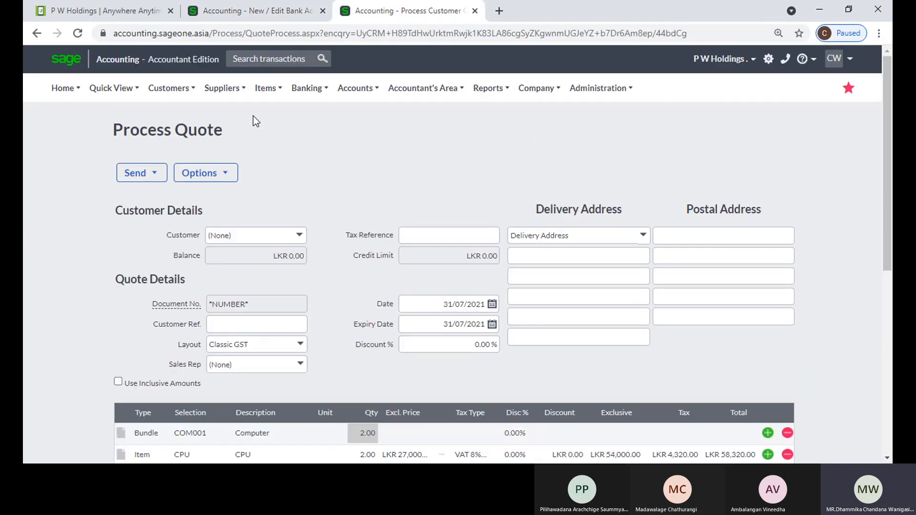
{"action": "mouse_move", "coordinate": [182, 93]}
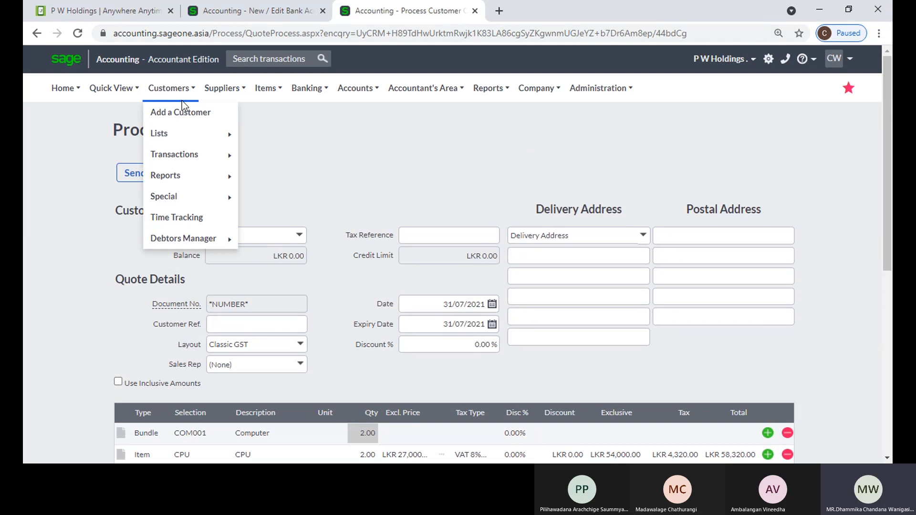
{"action": "mouse_move", "coordinate": [184, 157]}
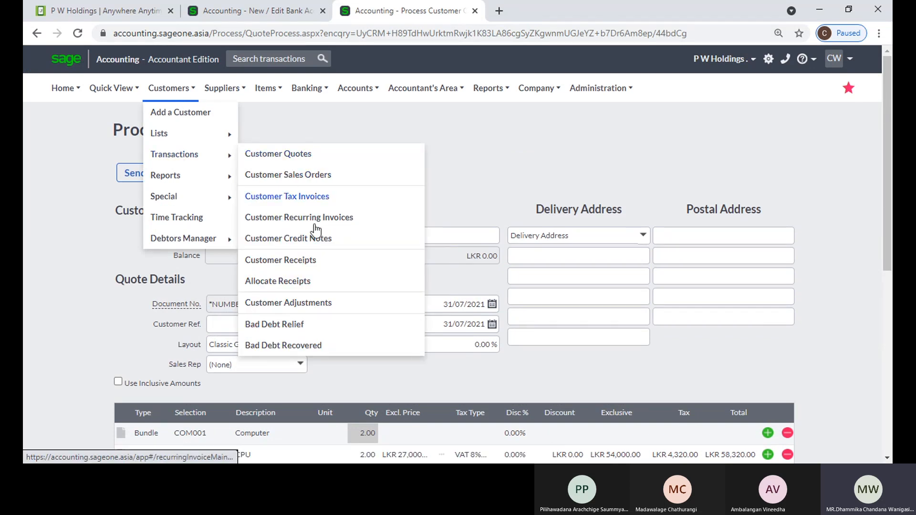
{"action": "left_click", "coordinate": [305, 264]}
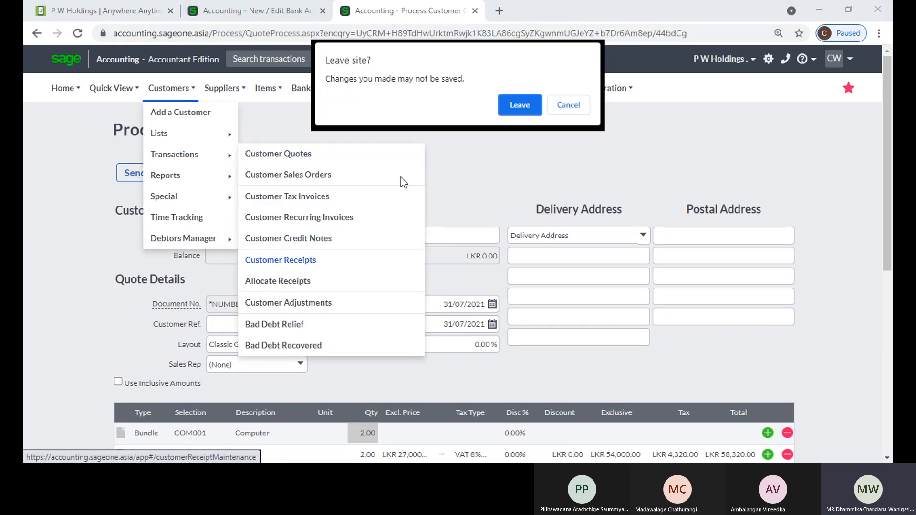
{"action": "left_click", "coordinate": [505, 108]}
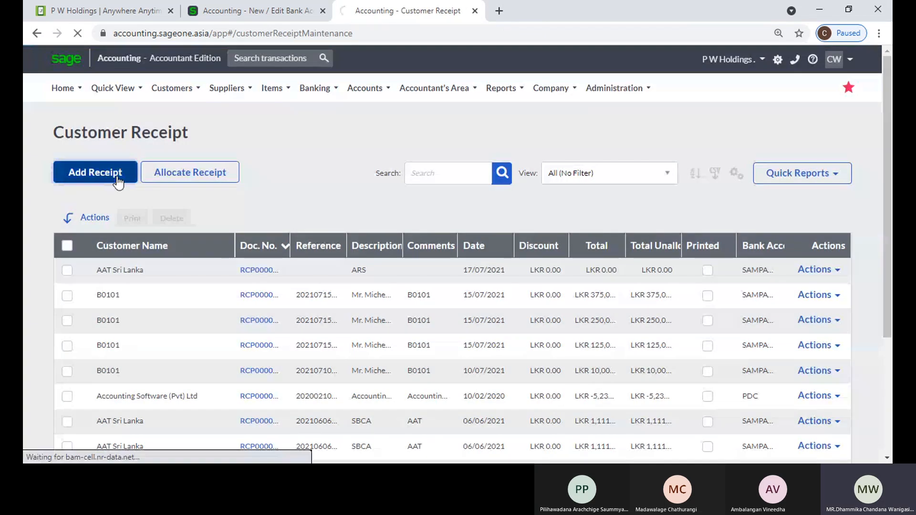
{"action": "left_click", "coordinate": [118, 177]}
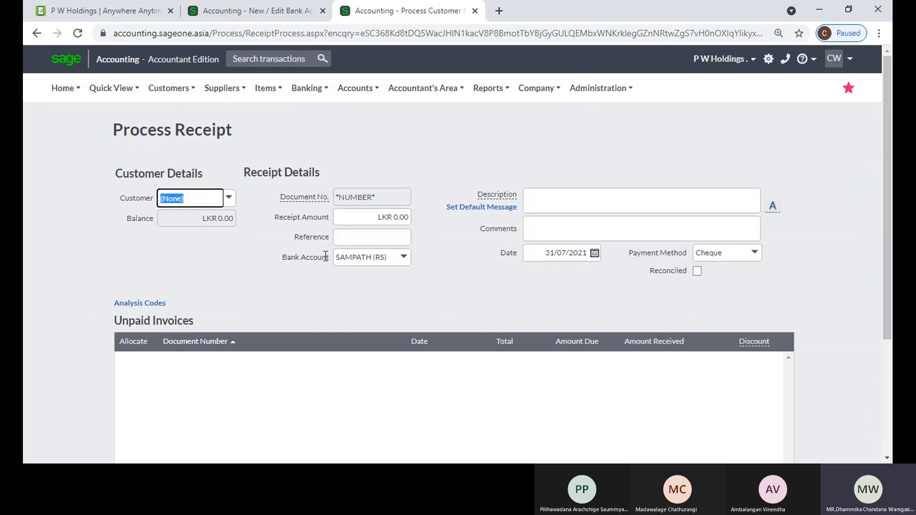
Duplicate the receipt page into a second browser tab
{"action": "mouse_move", "coordinate": [413, 93]}
{"action": "right_click", "coordinate": [398, 18]}
{"action": "left_click", "coordinate": [414, 110]}
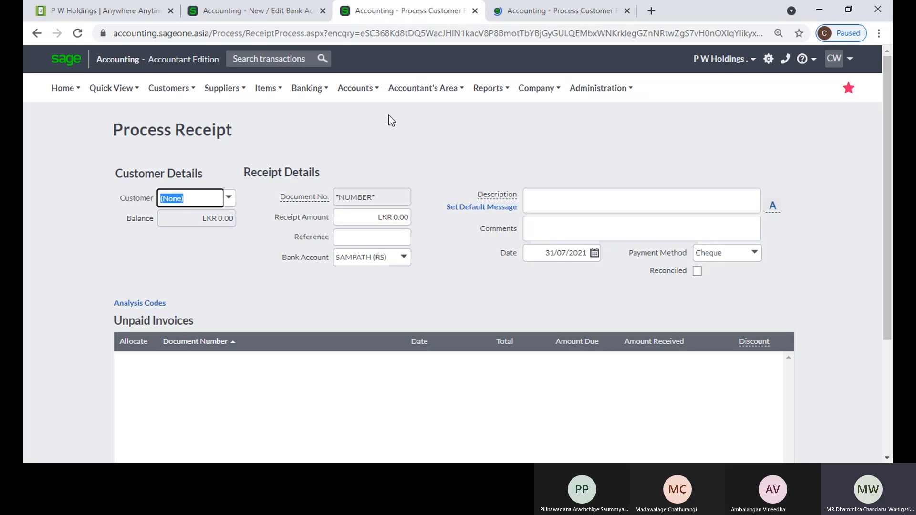
Open the List of Banks and Credit Cards and select, then deselect, the SAMPATH (RS) row
{"action": "mouse_move", "coordinate": [474, 92]}
{"action": "mouse_move", "coordinate": [311, 87]}
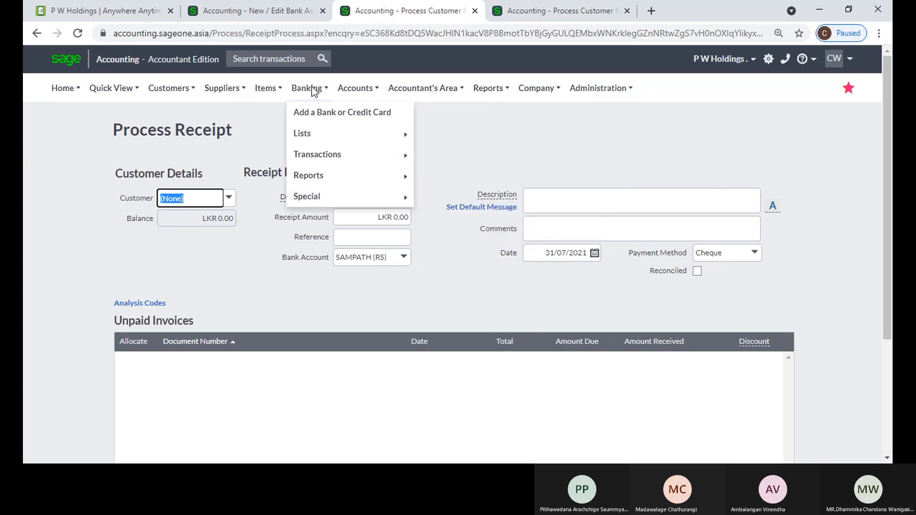
{"action": "mouse_move", "coordinate": [308, 134]}
{"action": "left_click", "coordinate": [470, 136]}
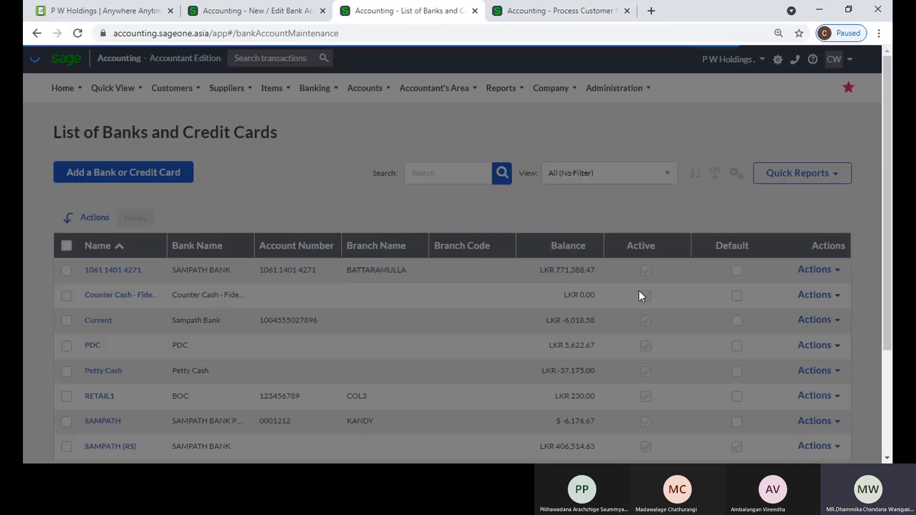
{"action": "scroll", "coordinate": [659, 302], "scroll_direction": "down", "scroll_amount": 3}
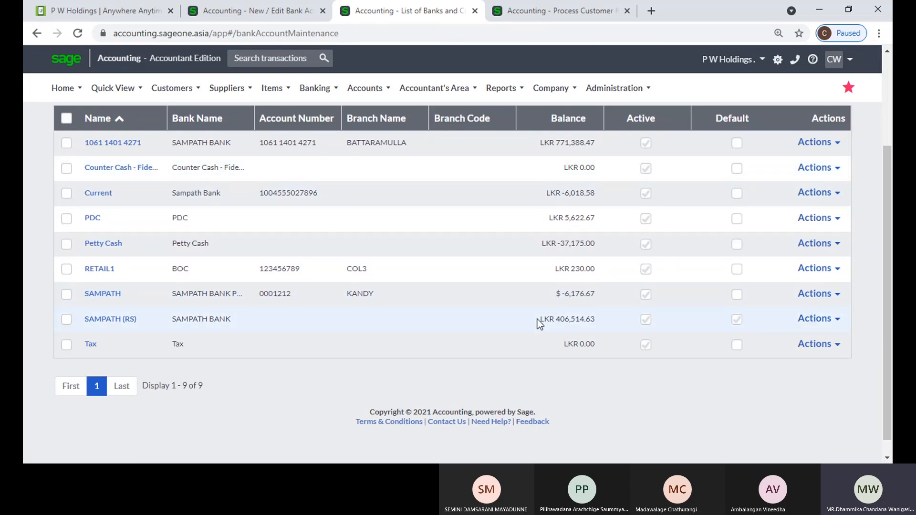
{"action": "left_click", "coordinate": [66, 319]}
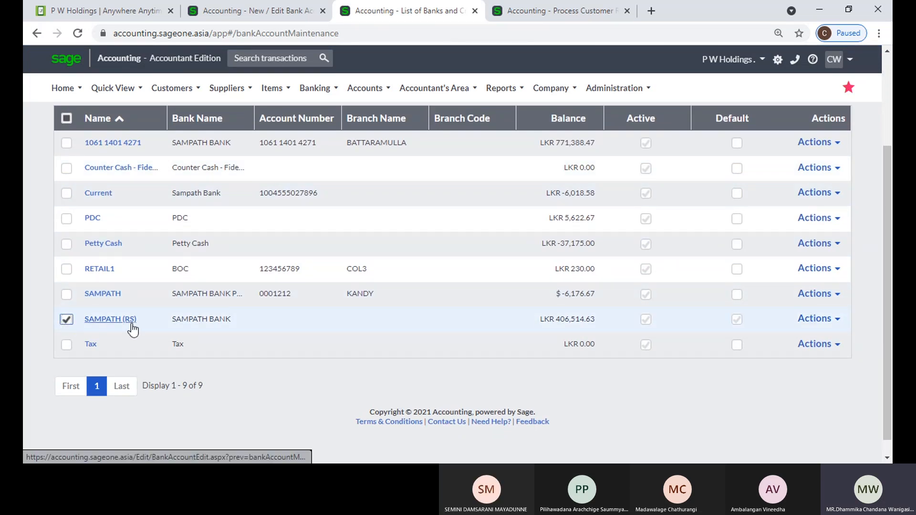
{"action": "left_click", "coordinate": [67, 319]}
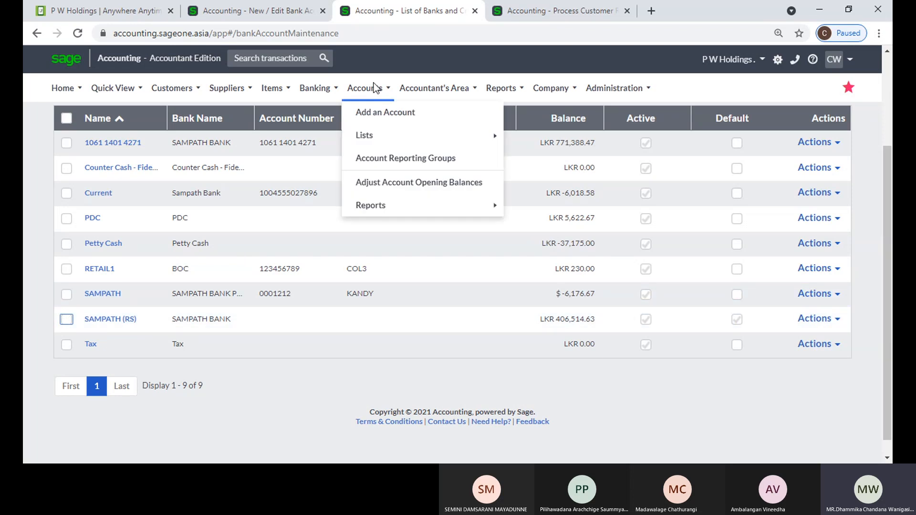
Open the SAMPATH (RS) account record from the bank list, then return to the receipt form
{"action": "left_click", "coordinate": [514, 18]}
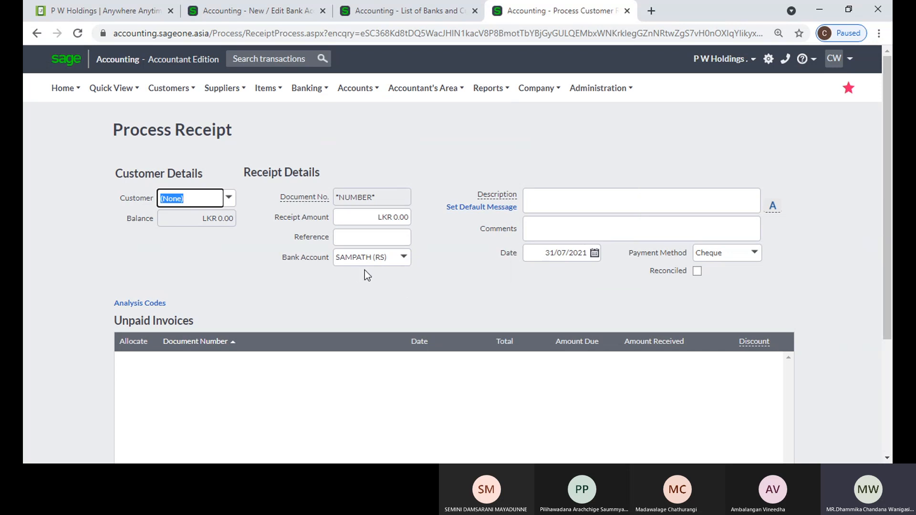
{"action": "left_click", "coordinate": [392, 9]}
{"action": "left_click", "coordinate": [114, 320]}
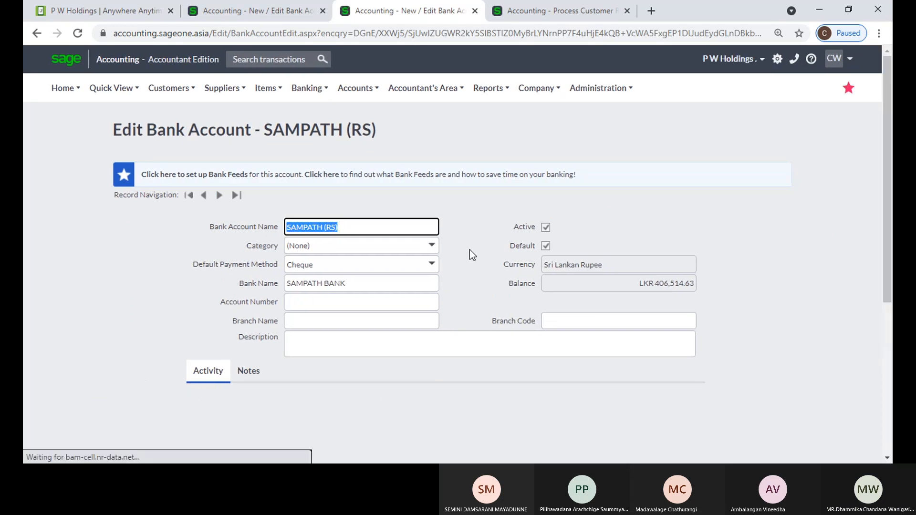
{"action": "left_click", "coordinate": [531, 13]}
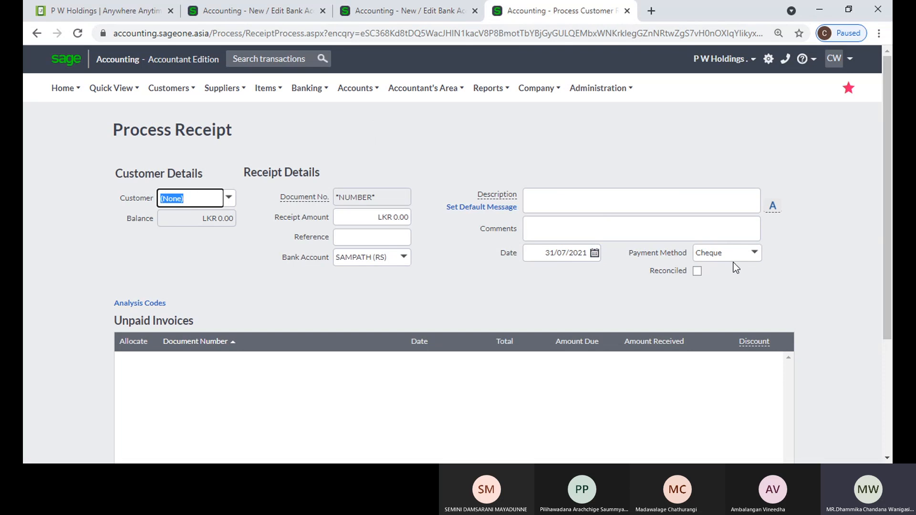
{"action": "left_click", "coordinate": [224, 88]}
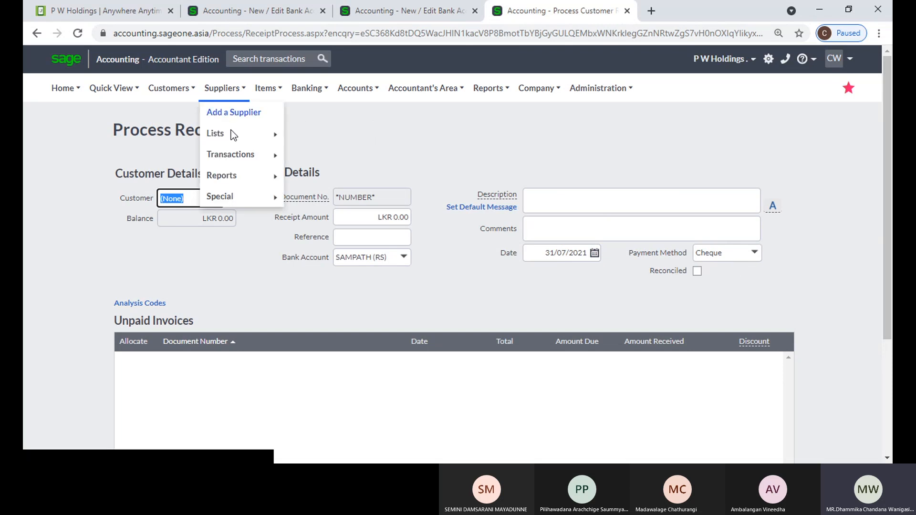
Start a new supplier payment from the Supplier Payments list, then return to the New Bank Account tab
{"action": "mouse_move", "coordinate": [237, 153]}
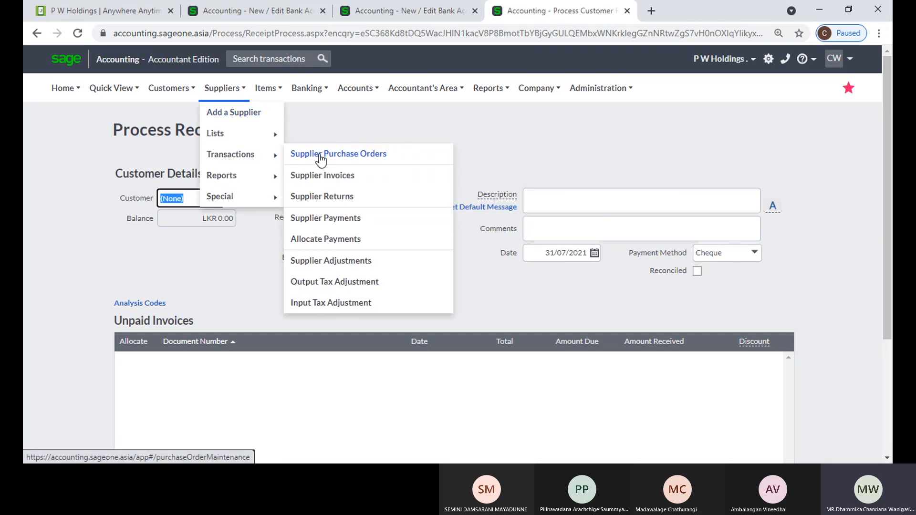
{"action": "left_click", "coordinate": [334, 218]}
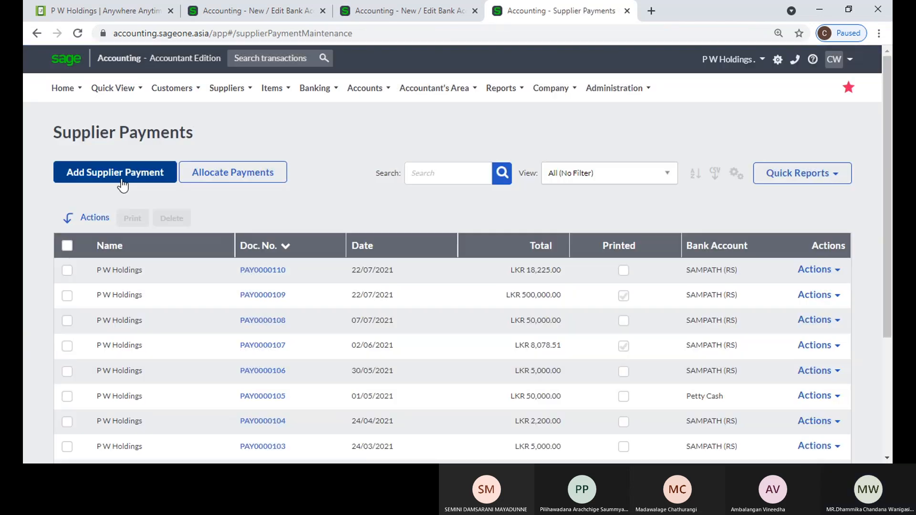
{"action": "left_click", "coordinate": [122, 181]}
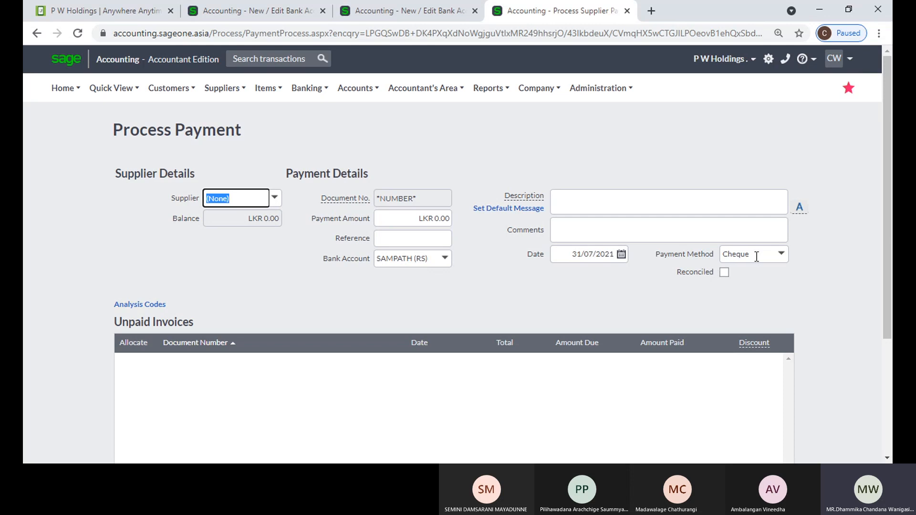
{"action": "left_click", "coordinate": [381, 15]}
{"action": "left_click", "coordinate": [296, 12]}
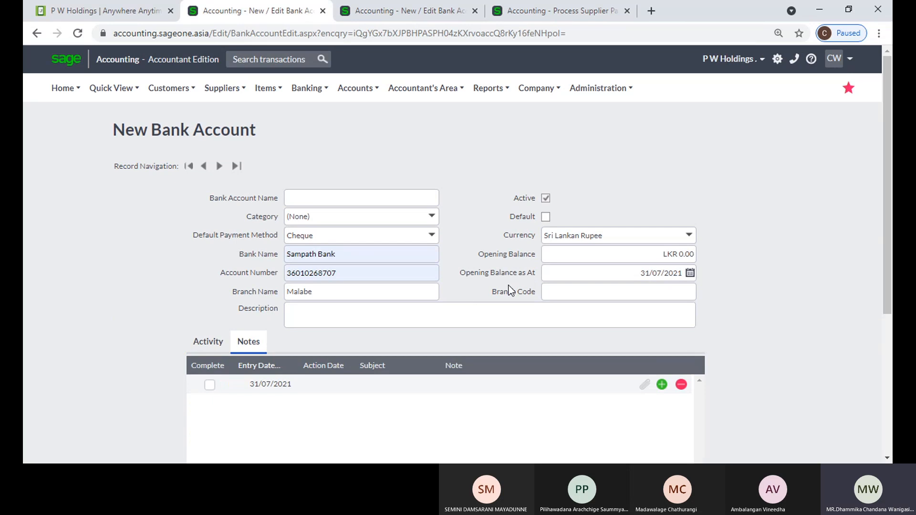
{"action": "left_click", "coordinate": [690, 236]}
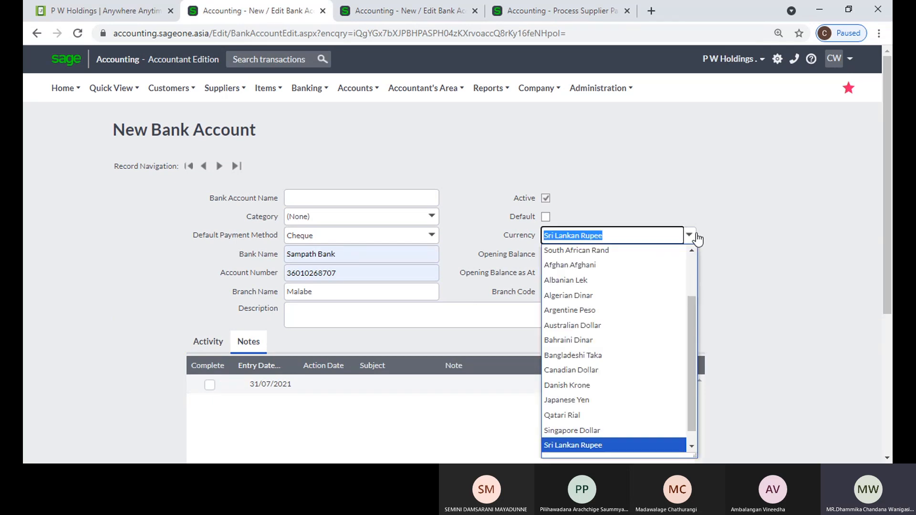
{"action": "left_click", "coordinate": [649, 219]}
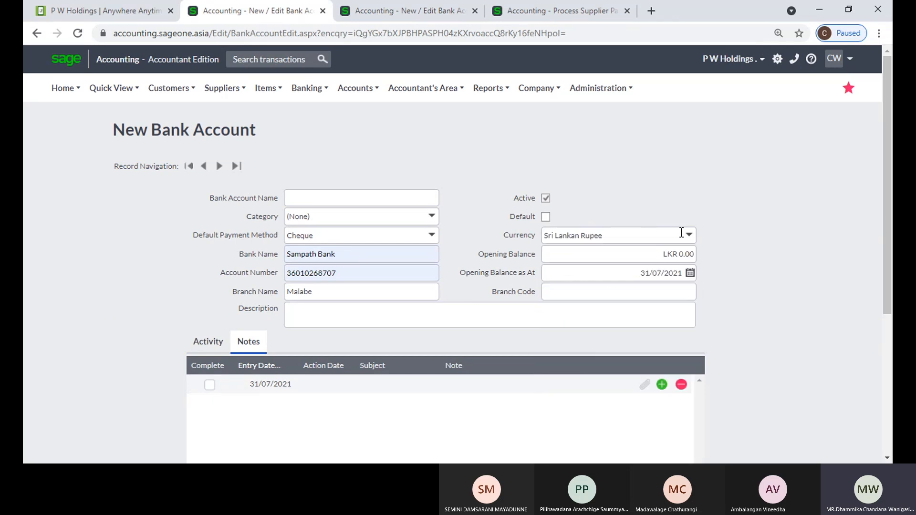
{"action": "left_click", "coordinate": [688, 235]}
{"action": "left_click", "coordinate": [652, 191]}
{"action": "left_click", "coordinate": [644, 251]}
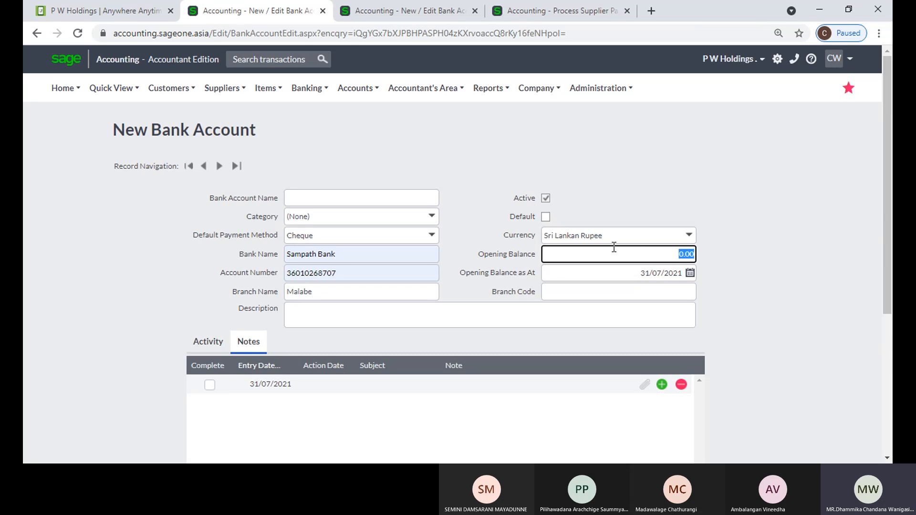
{"action": "left_click", "coordinate": [749, 275]}
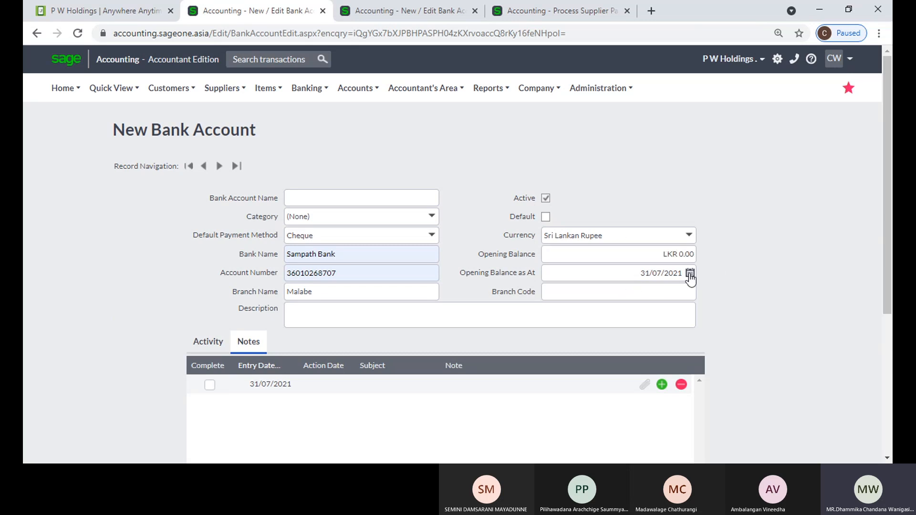
{"action": "left_click", "coordinate": [690, 275]}
{"action": "left_click", "coordinate": [715, 273]}
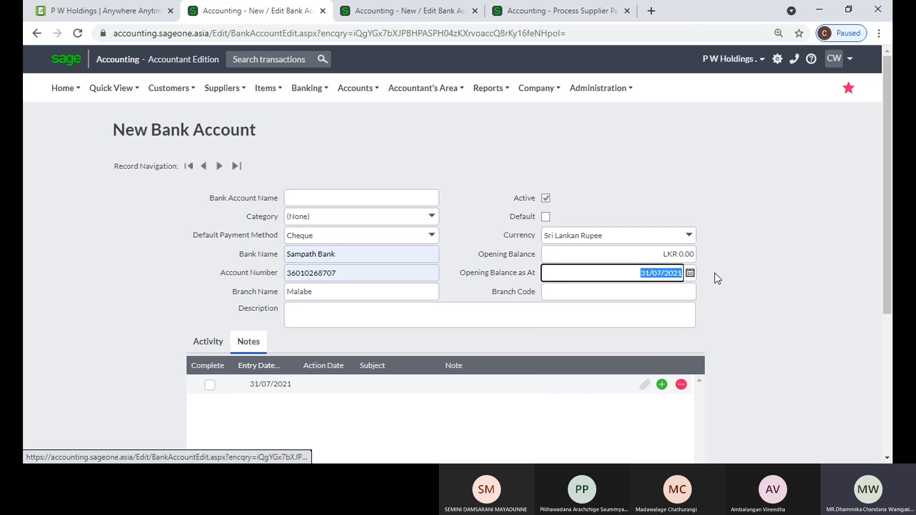
{"action": "left_click", "coordinate": [605, 292]}
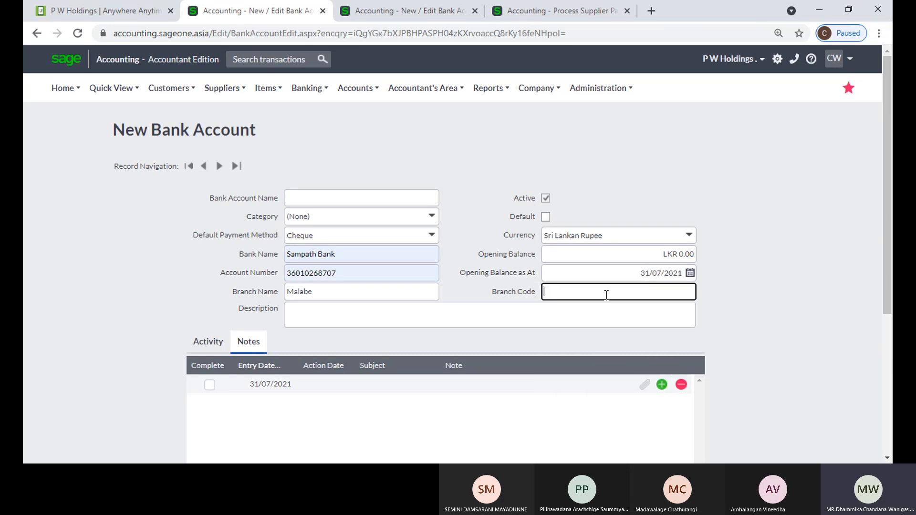
{"action": "left_click", "coordinate": [737, 294]}
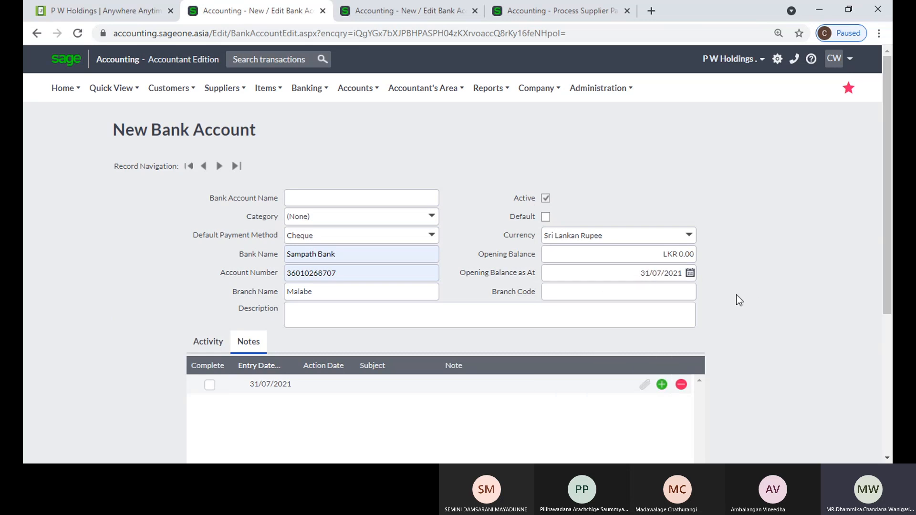
{"action": "left_click", "coordinate": [377, 297]}
{"action": "left_click", "coordinate": [558, 293]}
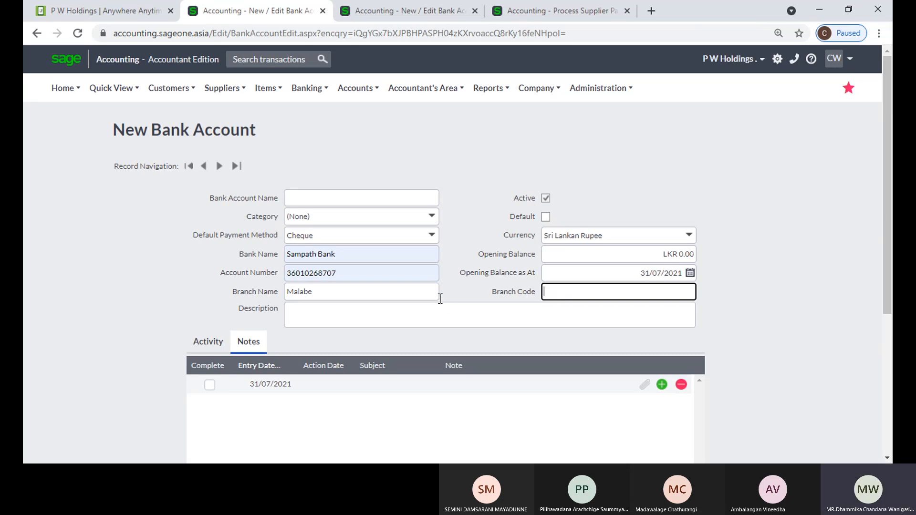
{"action": "left_click", "coordinate": [307, 196]}
{"action": "left_click", "coordinate": [310, 157]}
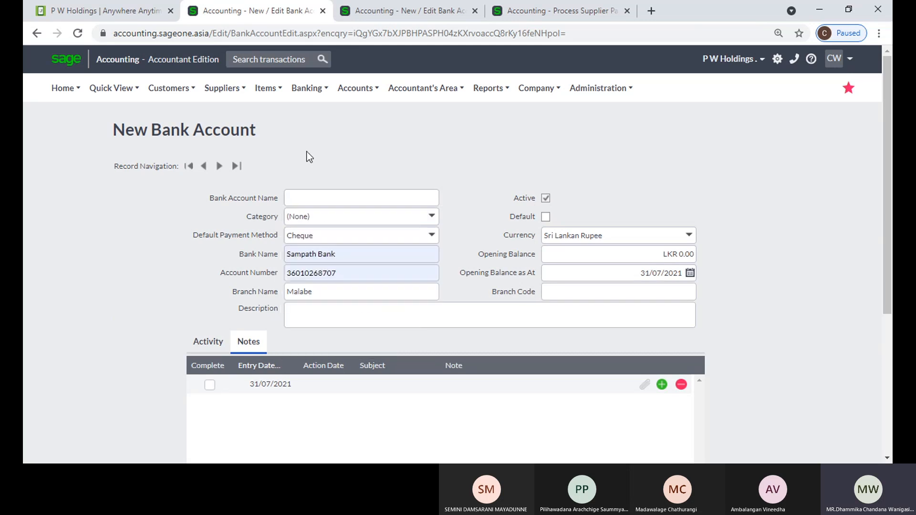
Enter 'Sampath Bank' followed by the account number as the Bank Account Name
{"action": "left_click", "coordinate": [370, 198]}
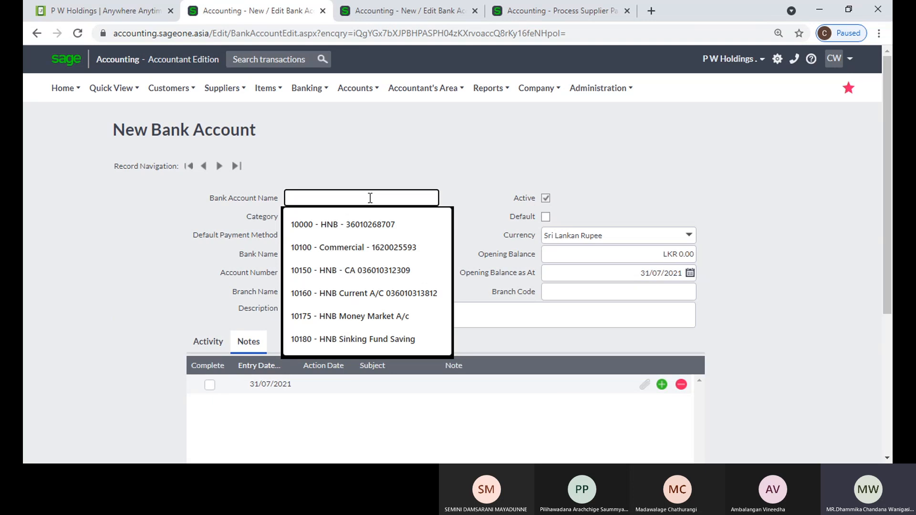
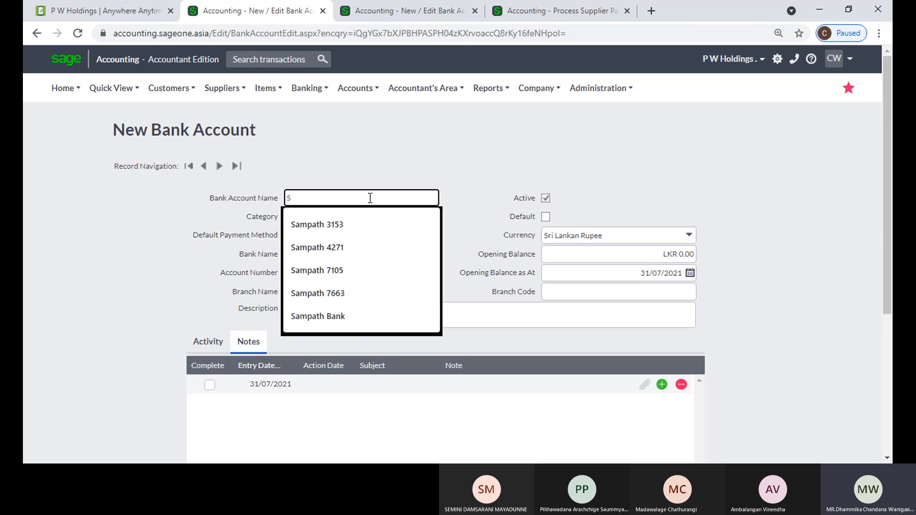
{"action": "key", "text": "BackSpace"}
{"action": "key", "text": "BackSpace"}
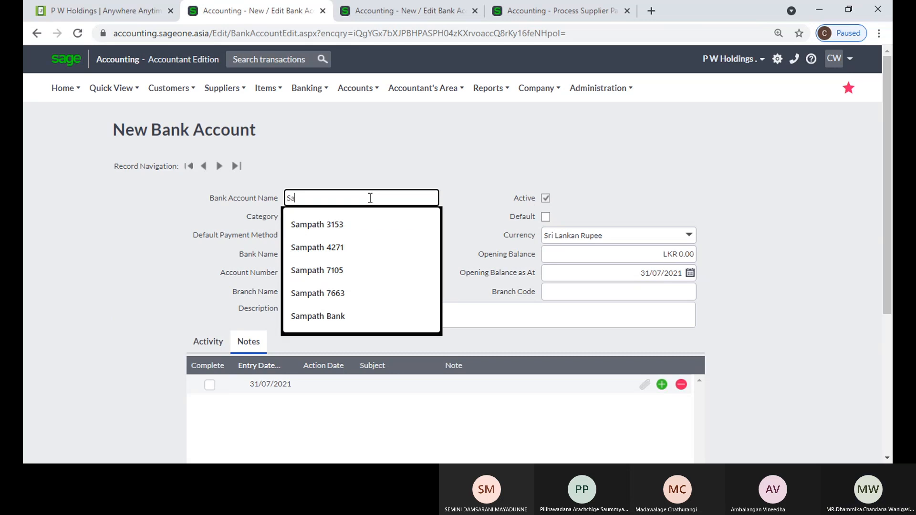
{"action": "key", "text": "BackSpace"}
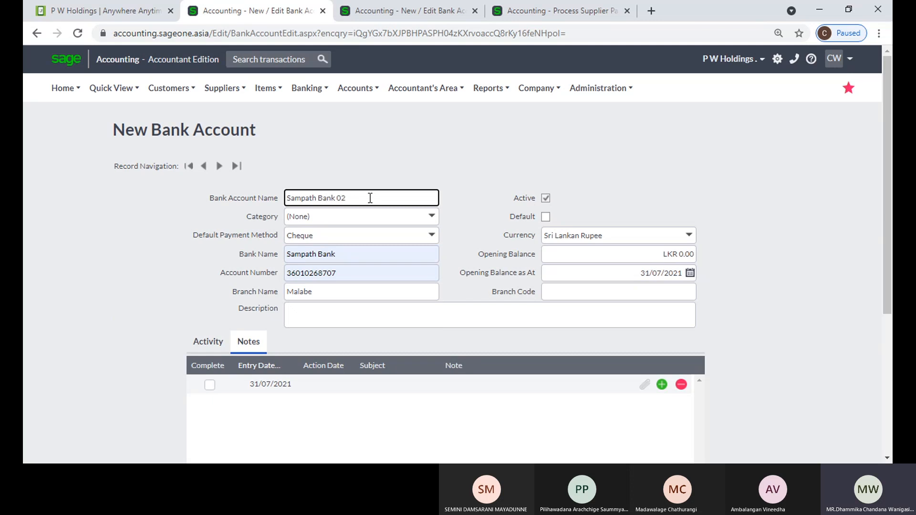
{"action": "key", "text": "shift+Left"}
{"action": "scroll", "coordinate": [414, 256], "scroll_direction": "down", "scroll_amount": 4}
{"action": "scroll", "coordinate": [458, 247], "scroll_direction": "up", "scroll_amount": 4}
{"action": "left_click", "coordinate": [342, 391]}
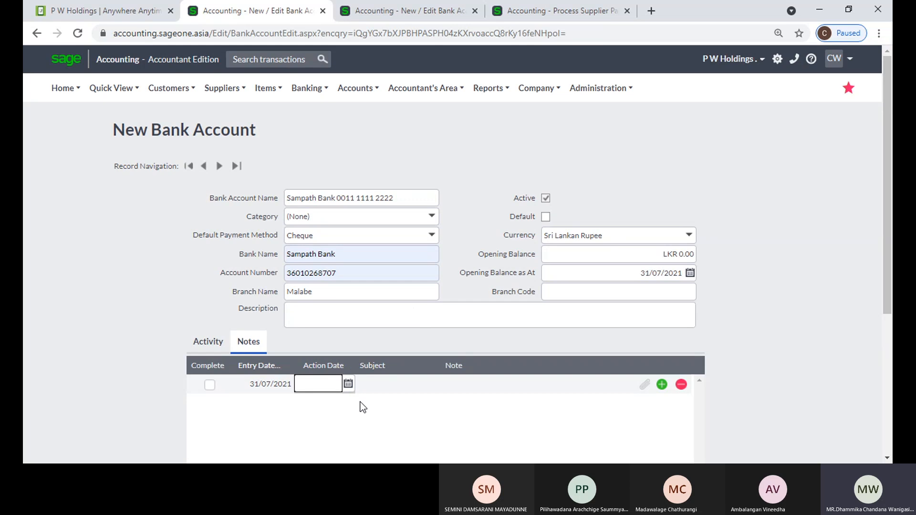
Try adding a note attachment, dismiss the save prompt, then select the account name and Sampath Bank fields
{"action": "left_click", "coordinate": [648, 385]}
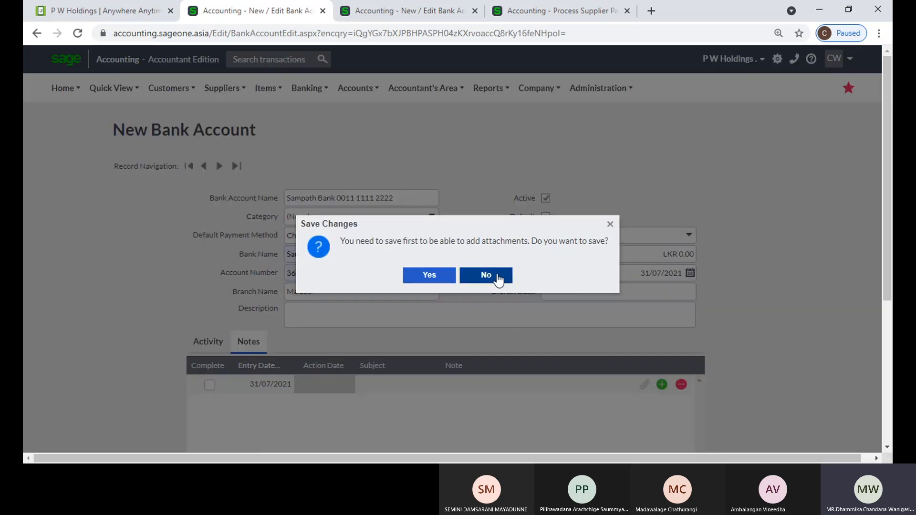
{"action": "left_click", "coordinate": [610, 224]}
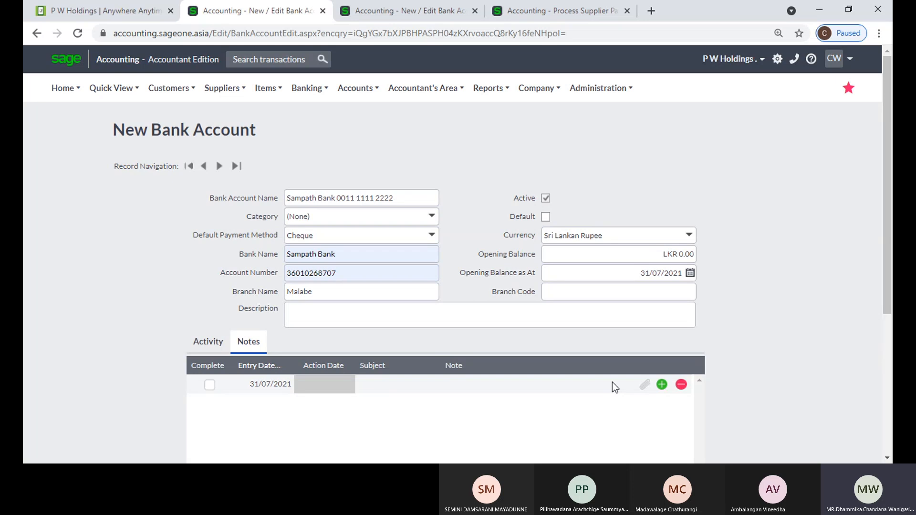
{"action": "mouse_move", "coordinate": [313, 95]}
{"action": "triple_click", "coordinate": [407, 200]}
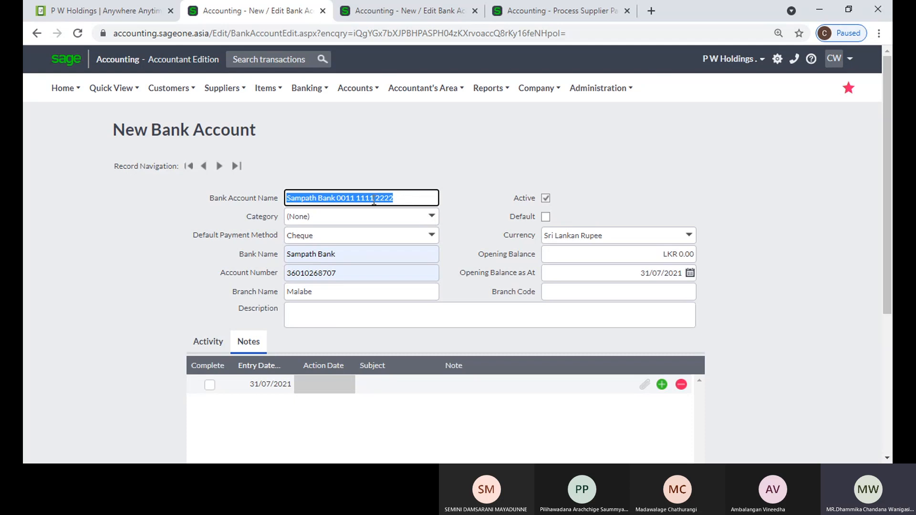
{"action": "triple_click", "coordinate": [352, 253]}
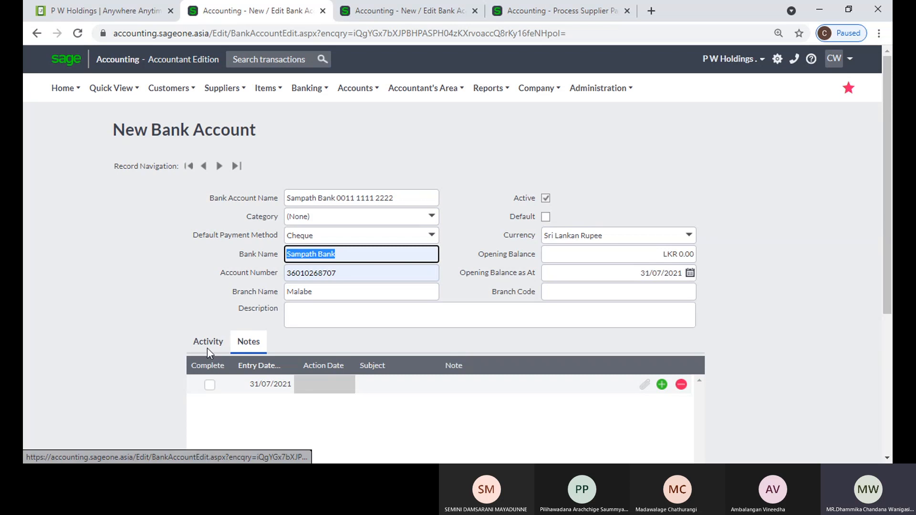
Open the SAMPATH (RS) account record from the List of Banks and Credit Cards
{"action": "mouse_move", "coordinate": [302, 135]}
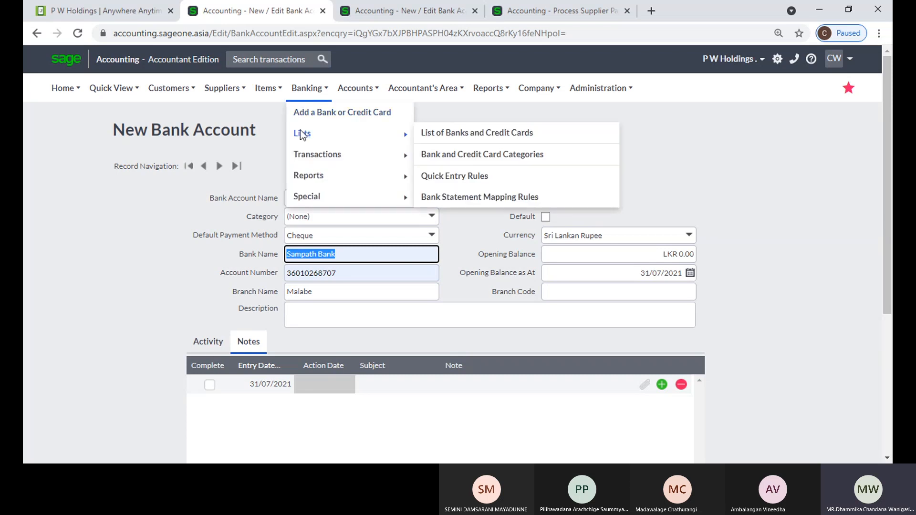
{"action": "left_click", "coordinate": [491, 136]}
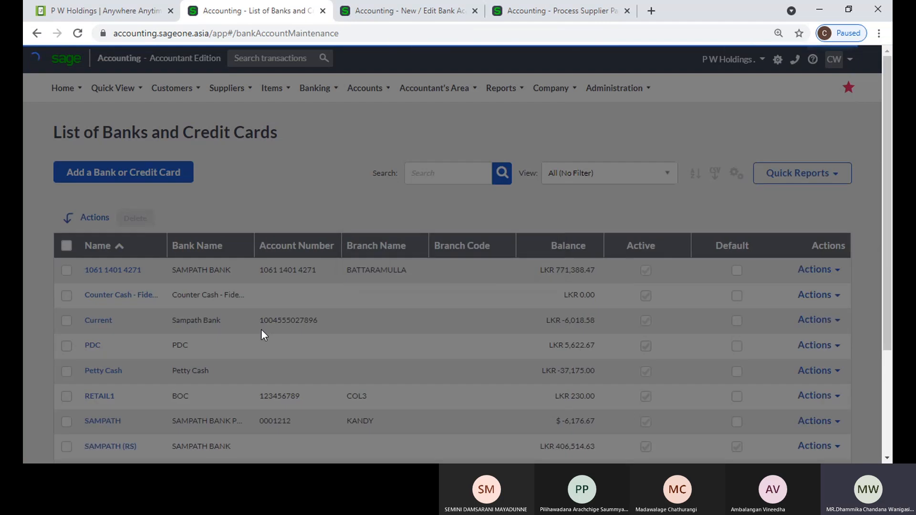
{"action": "scroll", "coordinate": [261, 331], "scroll_direction": "down", "scroll_amount": 3}
{"action": "left_click", "coordinate": [101, 304]}
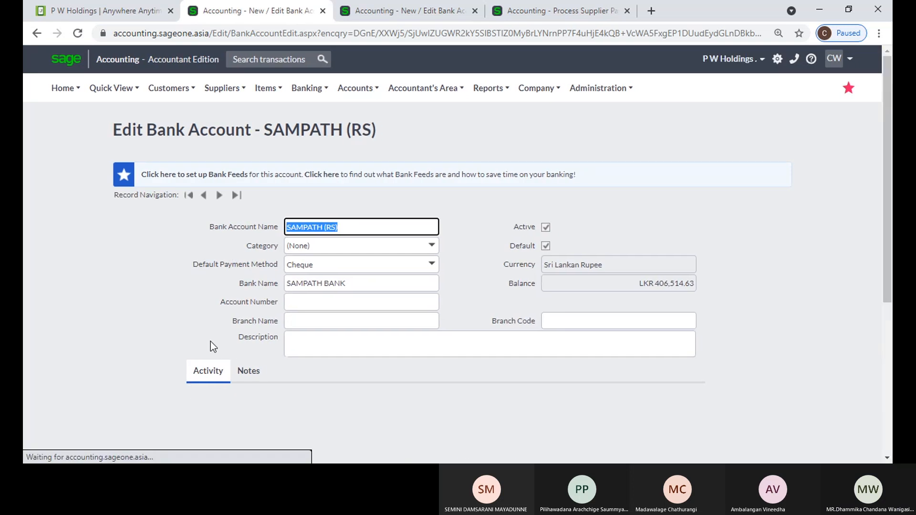
{"action": "scroll", "coordinate": [349, 291], "scroll_direction": "down", "scroll_amount": 4}
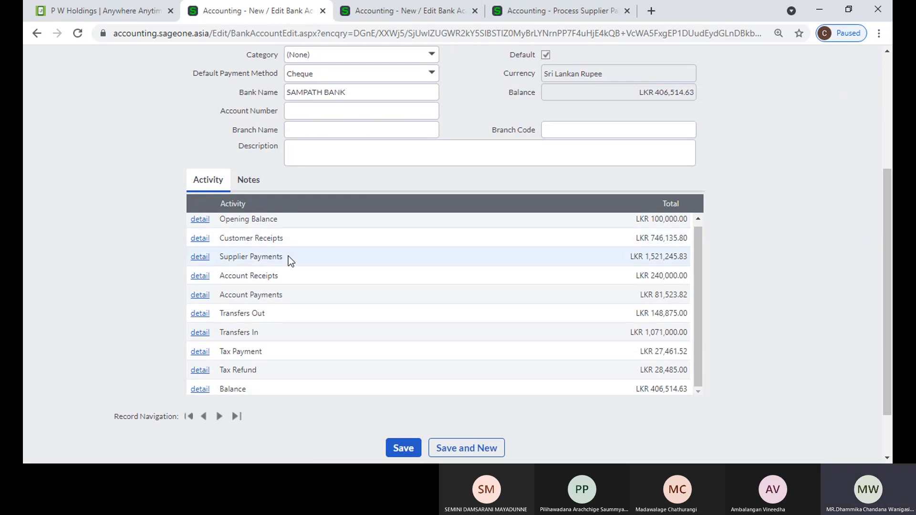
Review the customer receipts and account receipts behind the account's activity totals
{"action": "left_click", "coordinate": [202, 241]}
{"action": "scroll", "coordinate": [361, 254], "scroll_direction": "down", "scroll_amount": 5}
{"action": "scroll", "coordinate": [361, 254], "scroll_direction": "down", "scroll_amount": 3}
{"action": "scroll", "coordinate": [359, 258], "scroll_direction": "up", "scroll_amount": 10}
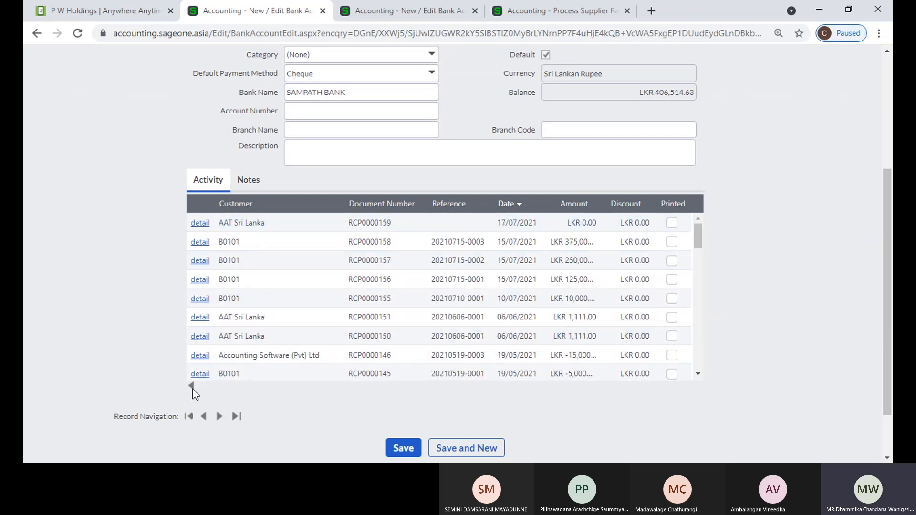
{"action": "left_click", "coordinate": [193, 389]}
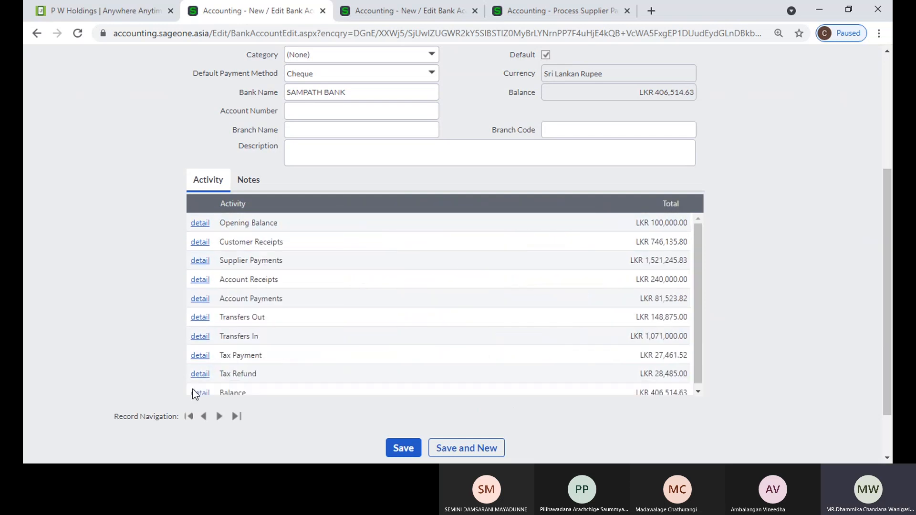
{"action": "left_click", "coordinate": [196, 286]}
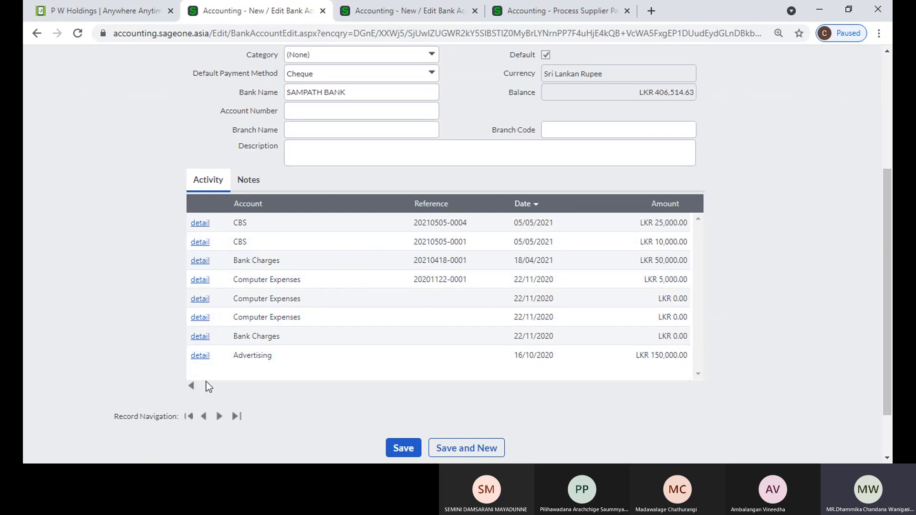
{"action": "left_click", "coordinate": [191, 388]}
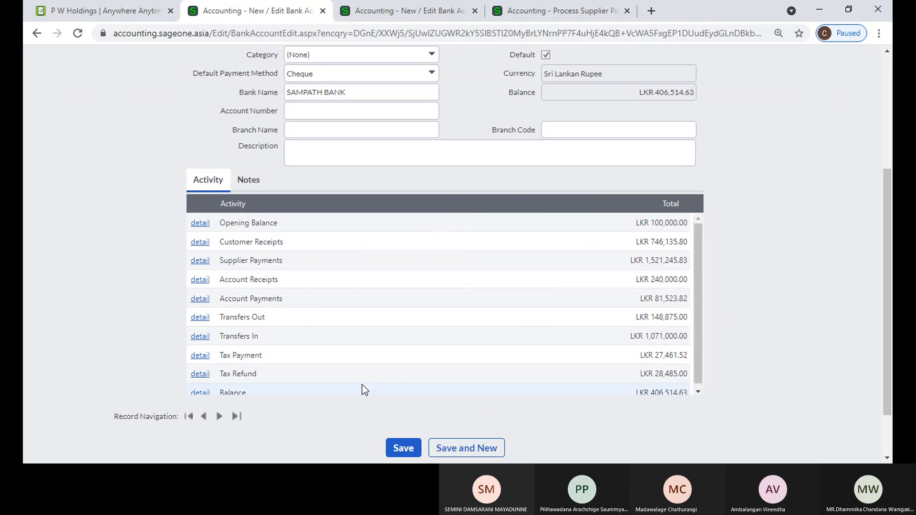
{"action": "scroll", "coordinate": [363, 389], "scroll_direction": "up", "scroll_amount": 4}
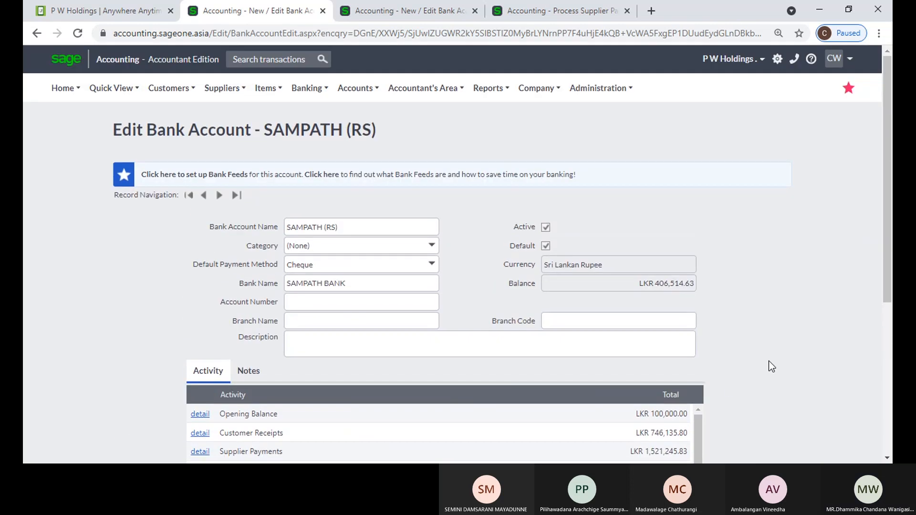
Reopen the List of Banks and Credit Cards and check the first account's actions without choosing one
{"action": "mouse_move", "coordinate": [309, 89]}
{"action": "mouse_move", "coordinate": [331, 133]}
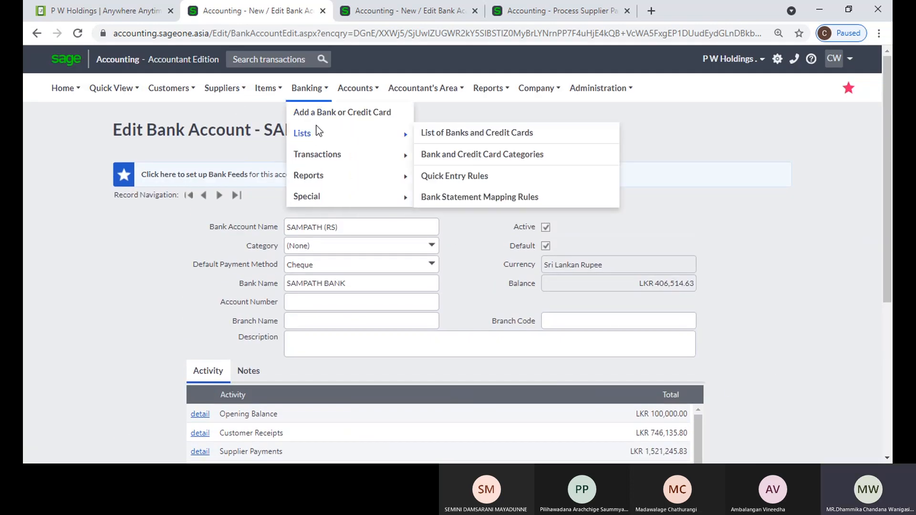
{"action": "left_click", "coordinate": [472, 134]}
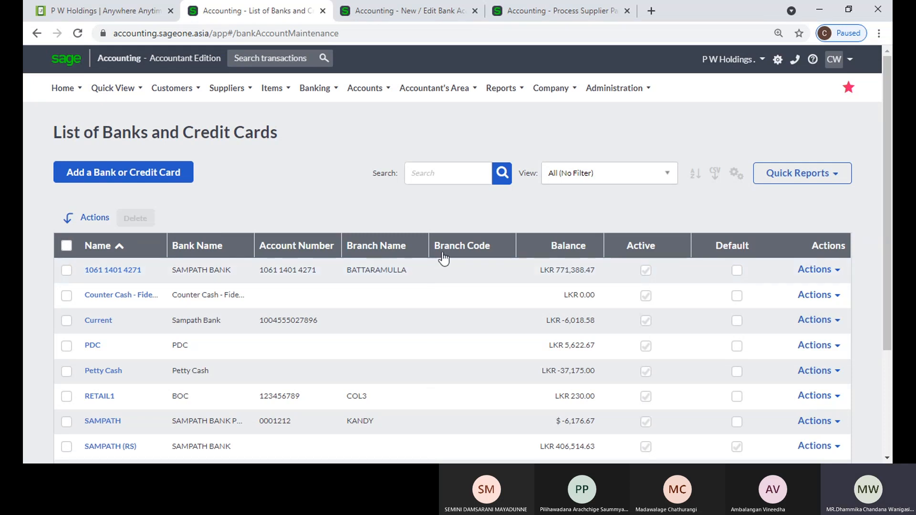
{"action": "scroll", "coordinate": [721, 299], "scroll_direction": "down", "scroll_amount": 3}
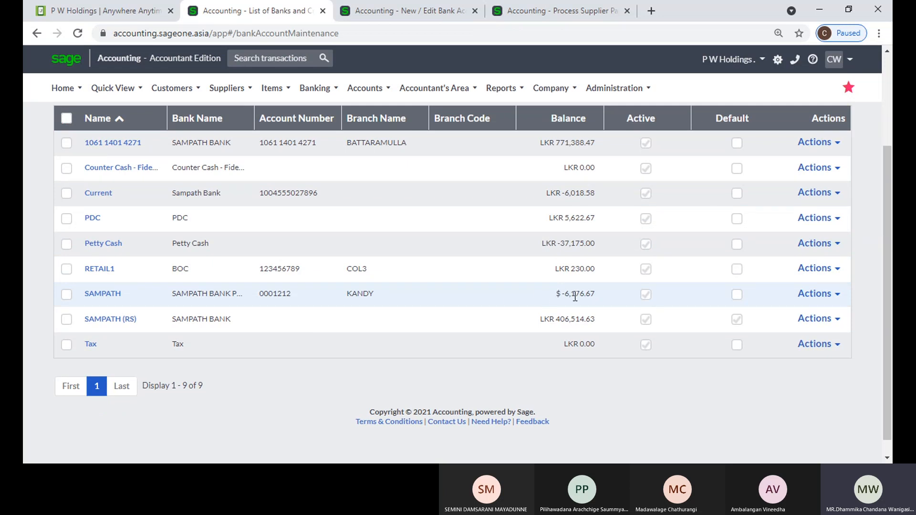
{"action": "scroll", "coordinate": [563, 298], "scroll_direction": "up", "scroll_amount": 3}
{"action": "scroll", "coordinate": [574, 304], "scroll_direction": "down", "scroll_amount": 1}
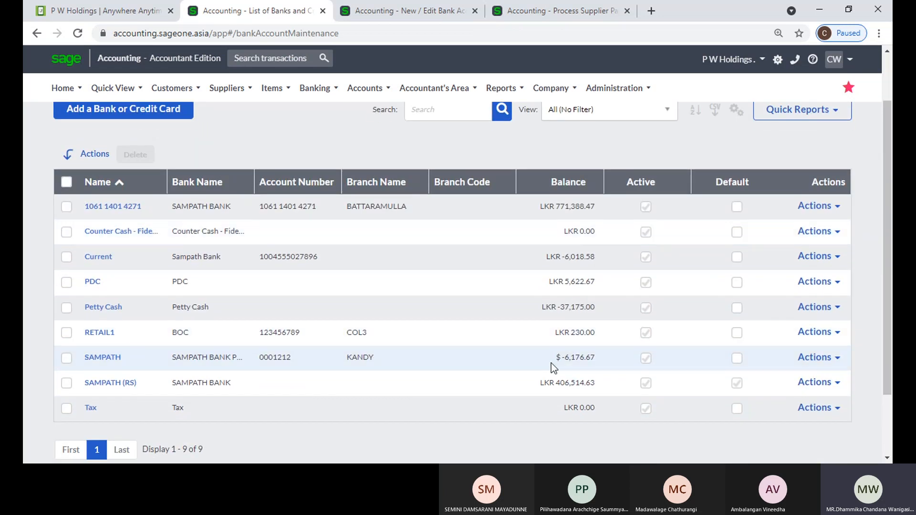
{"action": "scroll", "coordinate": [766, 299], "scroll_direction": "up", "scroll_amount": 2}
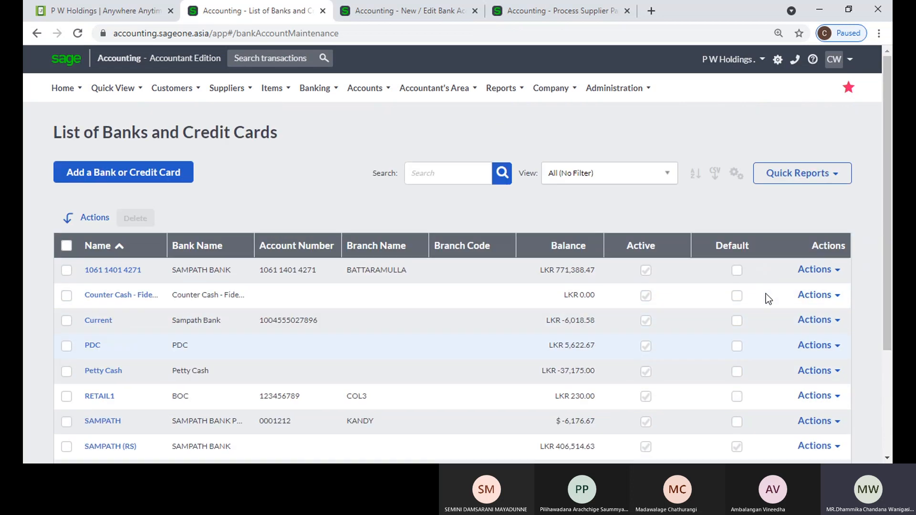
{"action": "left_click", "coordinate": [837, 271]}
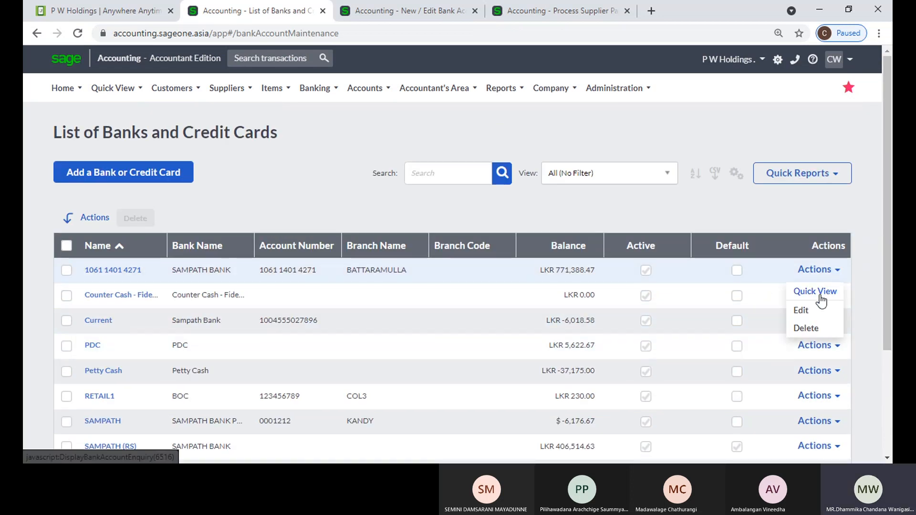
{"action": "left_click", "coordinate": [663, 208]}
Open and cancel the grid column choices, check saved views, then search the list for 'Sam'
{"action": "left_click", "coordinate": [737, 175]}
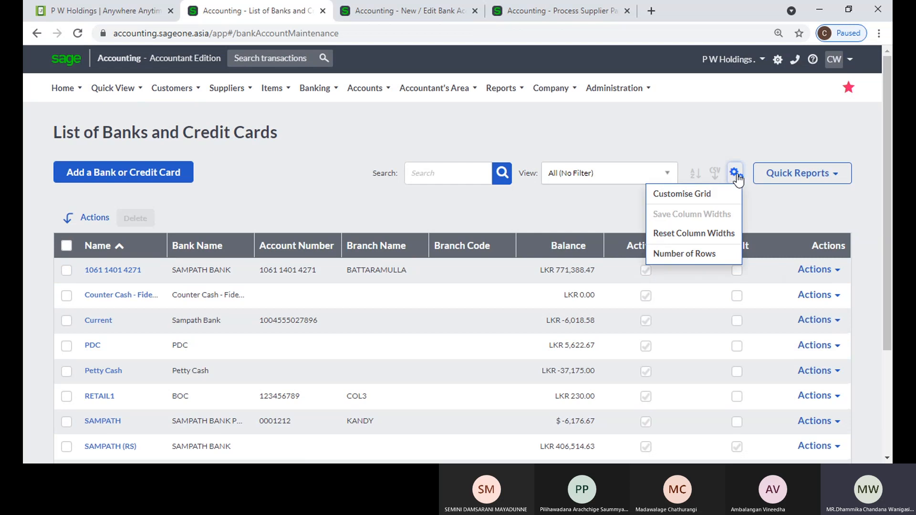
{"action": "left_click", "coordinate": [713, 196]}
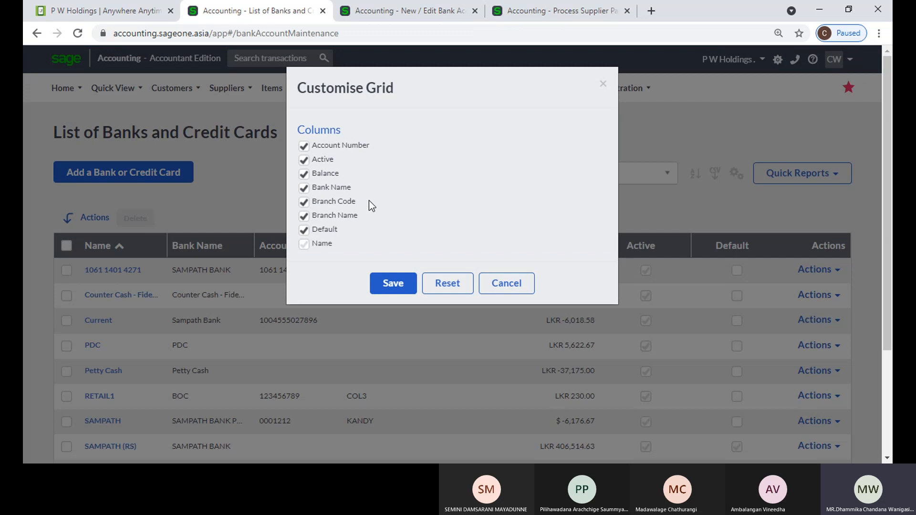
{"action": "left_click", "coordinate": [507, 283]}
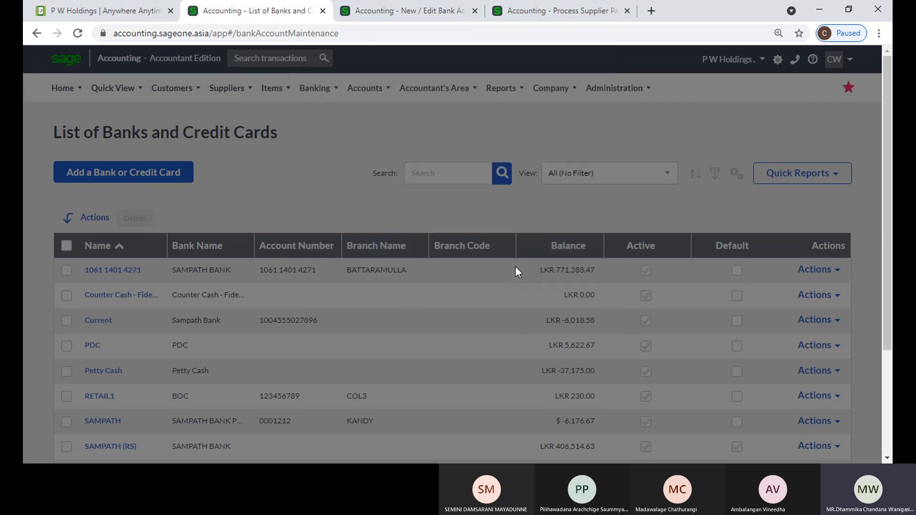
{"action": "left_click", "coordinate": [659, 177]}
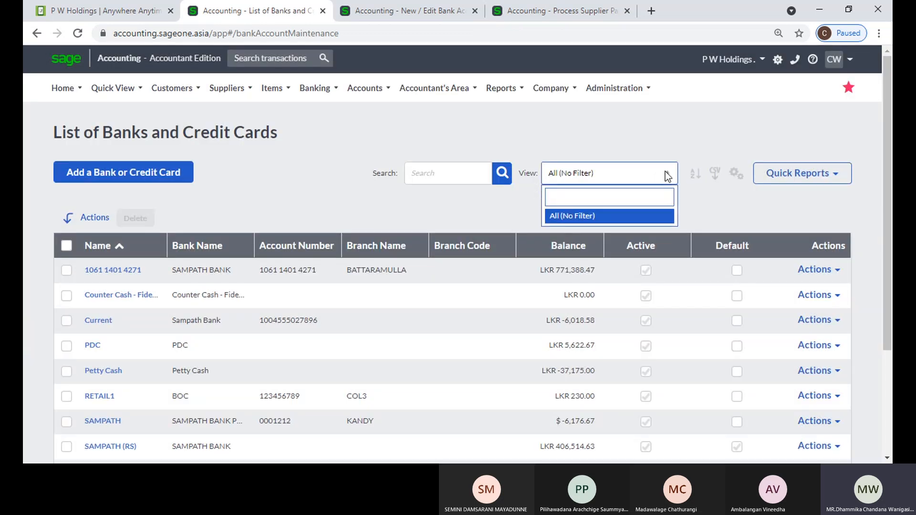
{"action": "left_click", "coordinate": [443, 178]}
{"action": "left_click", "coordinate": [448, 175]}
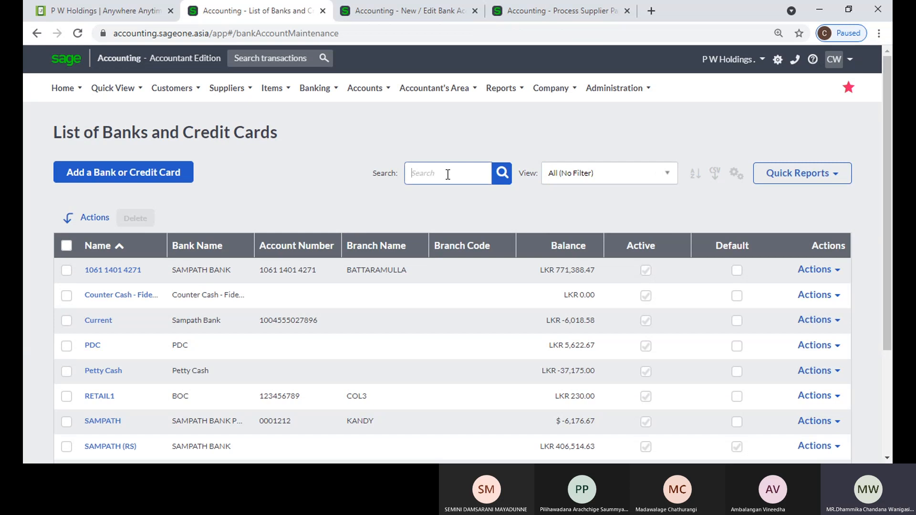
{"action": "type", "text": "Sam"}
{"action": "key", "text": "Return"}
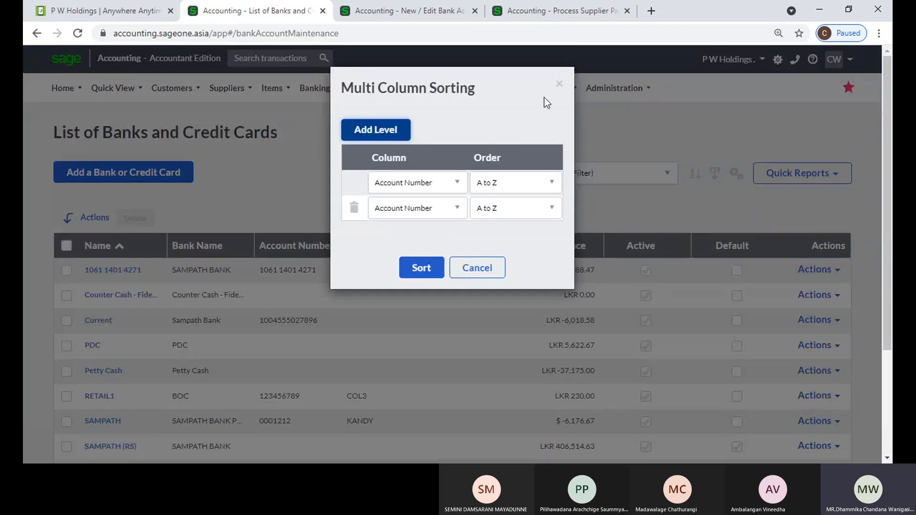
Close the sorting settings and sort the Balance column twice to list highest balances first
{"action": "left_click", "coordinate": [559, 85]}
{"action": "scroll", "coordinate": [547, 267], "scroll_direction": "down", "scroll_amount": 3}
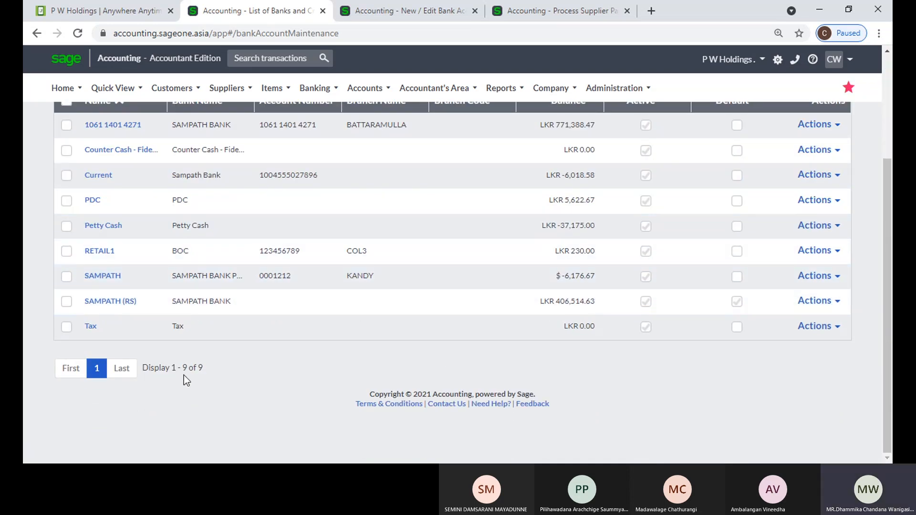
{"action": "scroll", "coordinate": [191, 378], "scroll_direction": "up", "scroll_amount": 1}
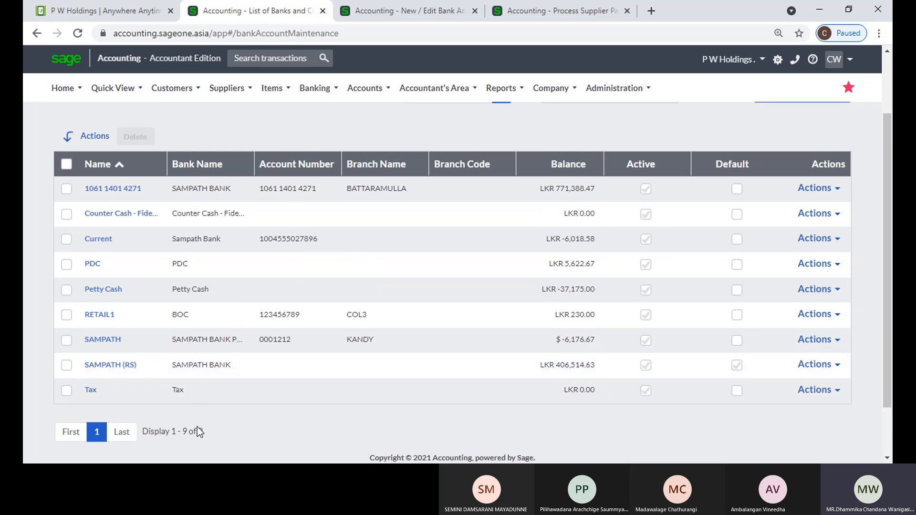
{"action": "scroll", "coordinate": [287, 396], "scroll_direction": "up", "scroll_amount": 2}
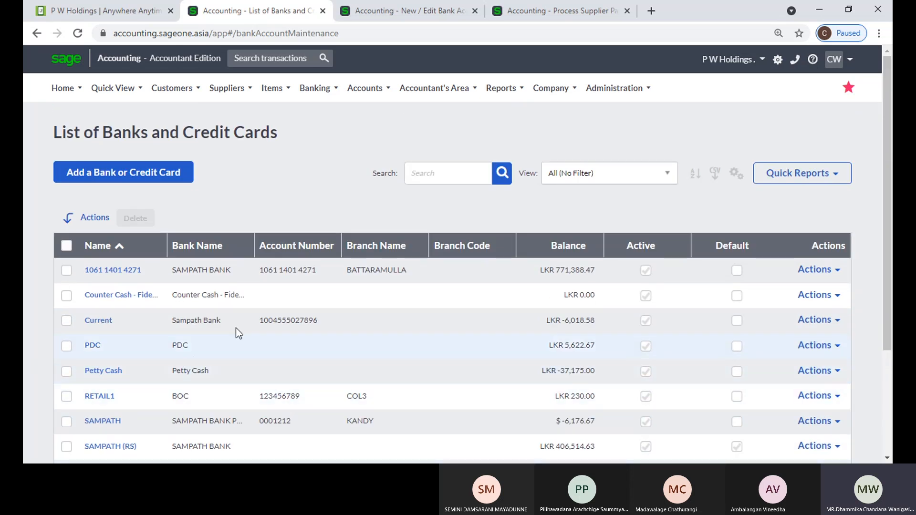
{"action": "left_click", "coordinate": [568, 246]}
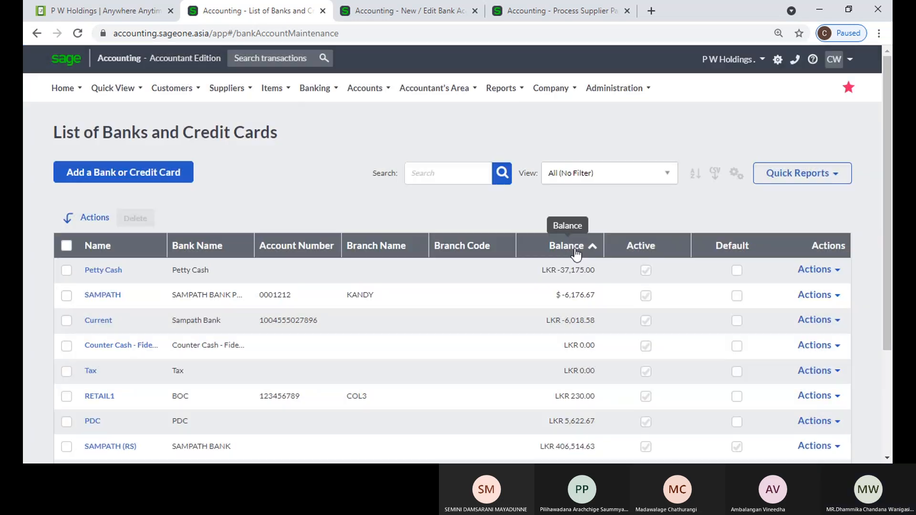
{"action": "left_click", "coordinate": [575, 248]}
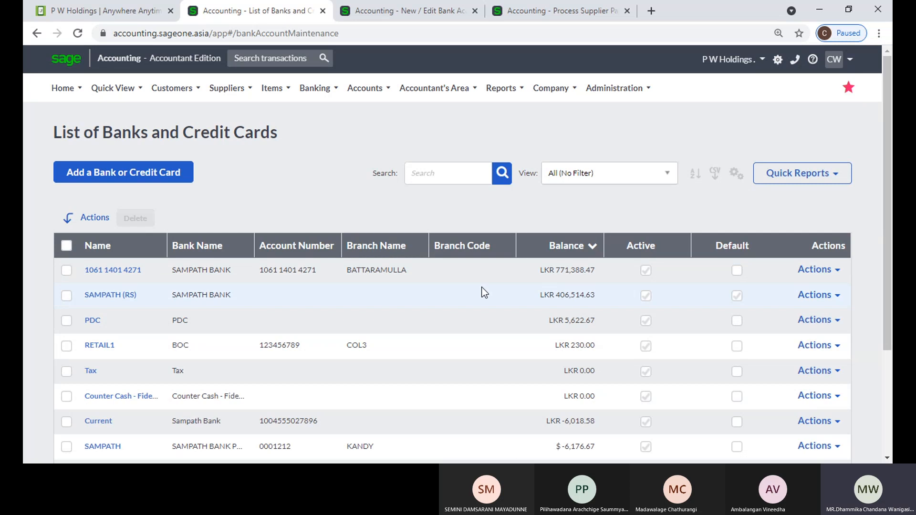
{"action": "left_click", "coordinate": [325, 89]}
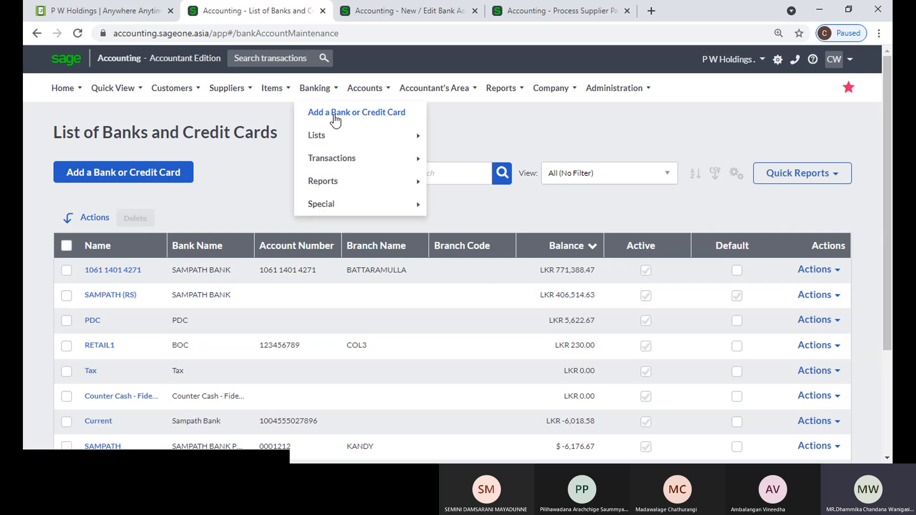
{"action": "mouse_move", "coordinate": [340, 135]}
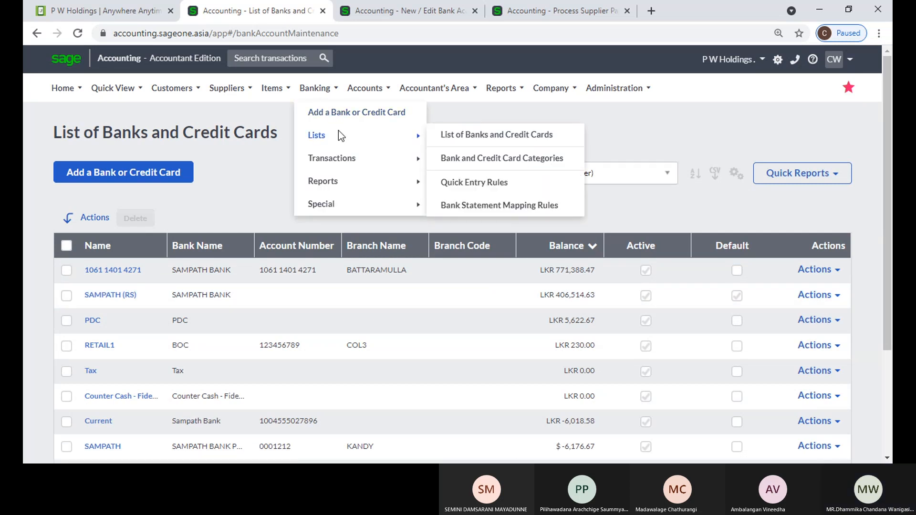